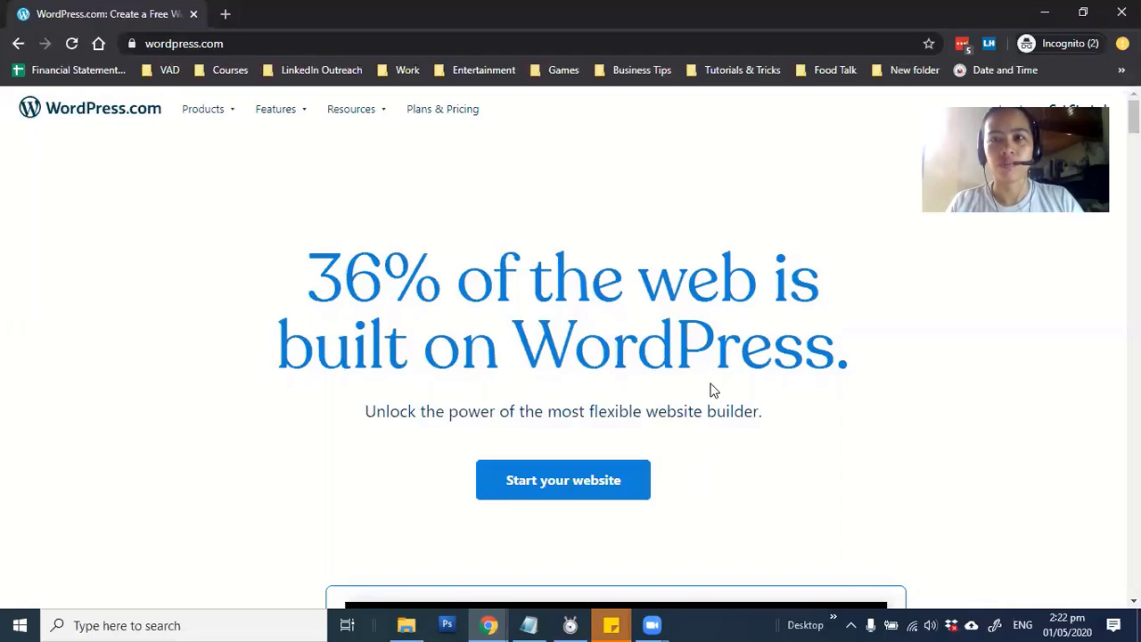
Step: Start creating a new website, review the account sign-up form, and choose to log in with an existing account
scroll(799, 431, "down", 1)
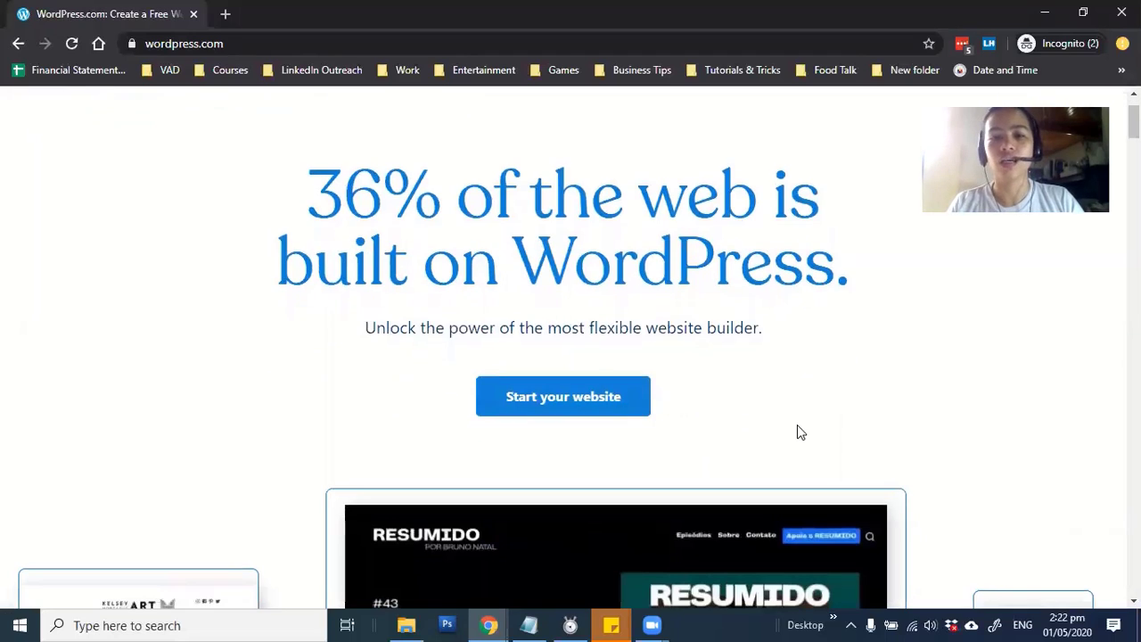
left_click(555, 407)
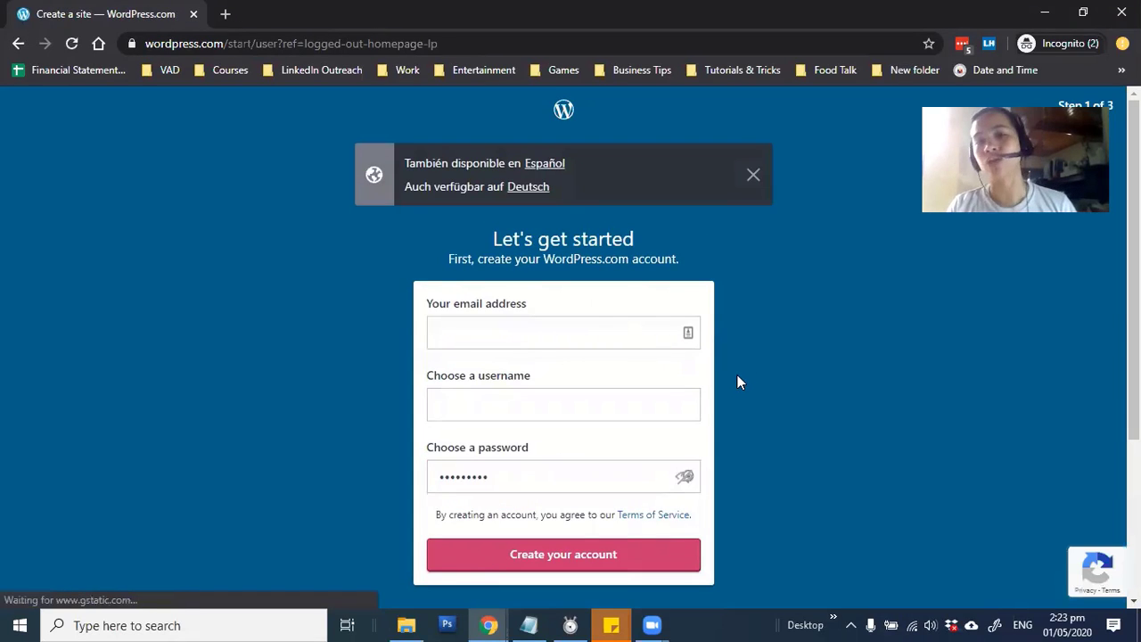
scroll(736, 384, "down", 1)
scroll(736, 384, "down", 2)
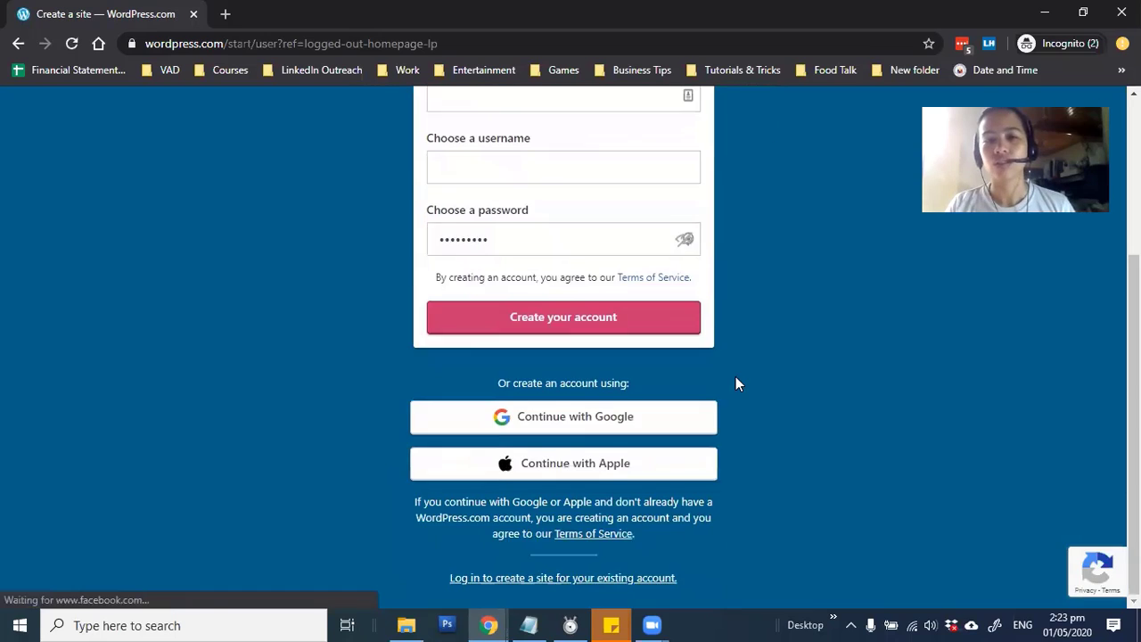
scroll(509, 323, "up", 2)
left_click(537, 272)
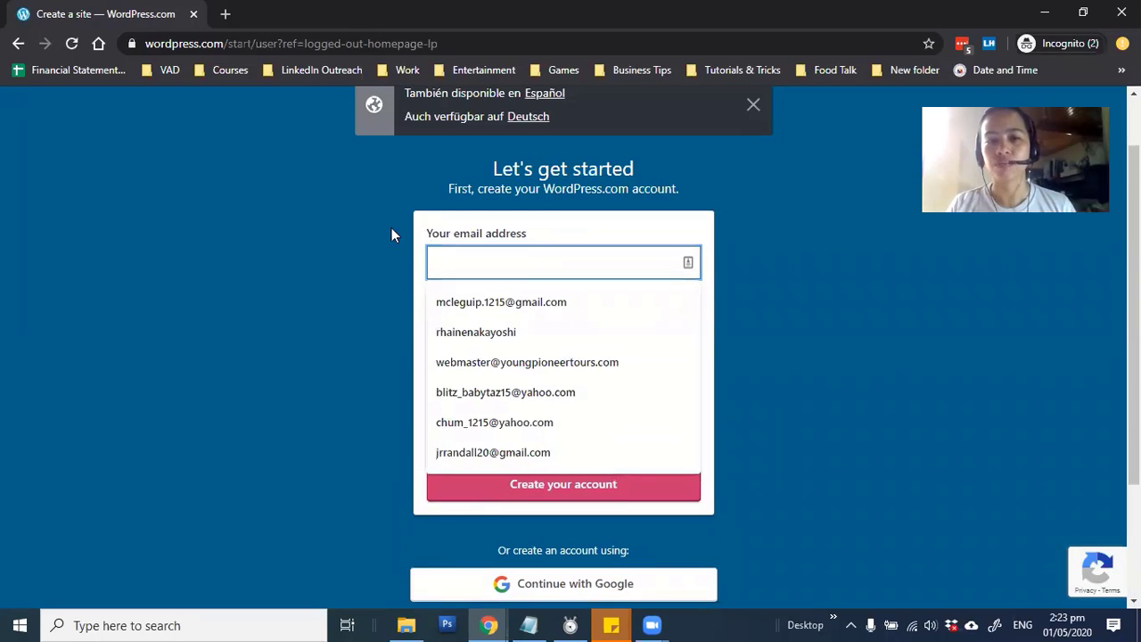
left_click(852, 271)
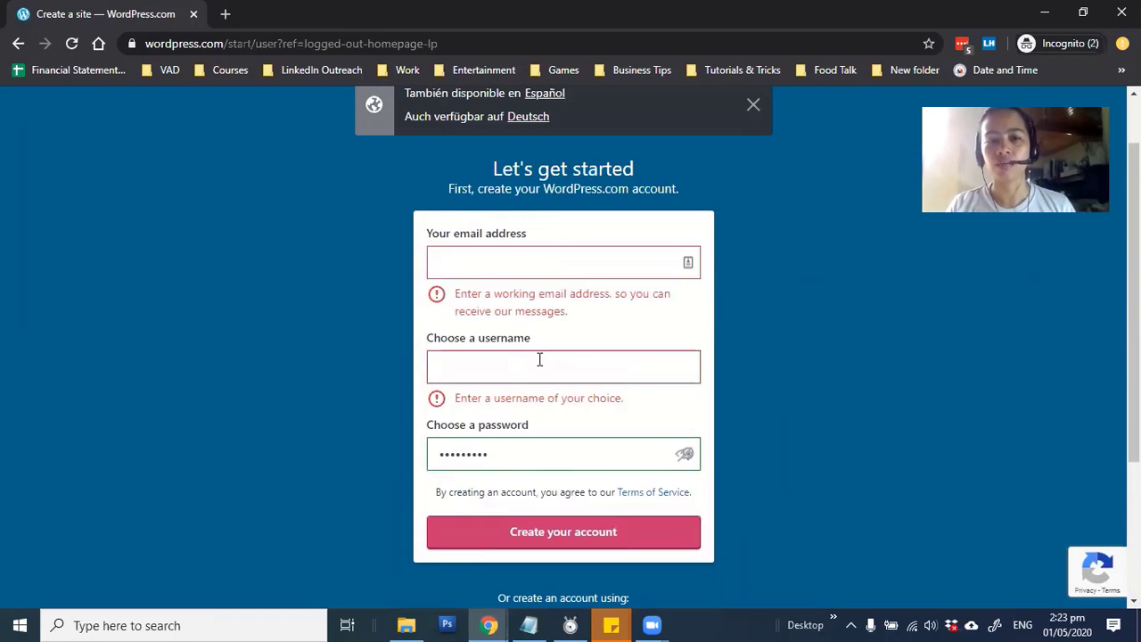
scroll(810, 386, "down", 1)
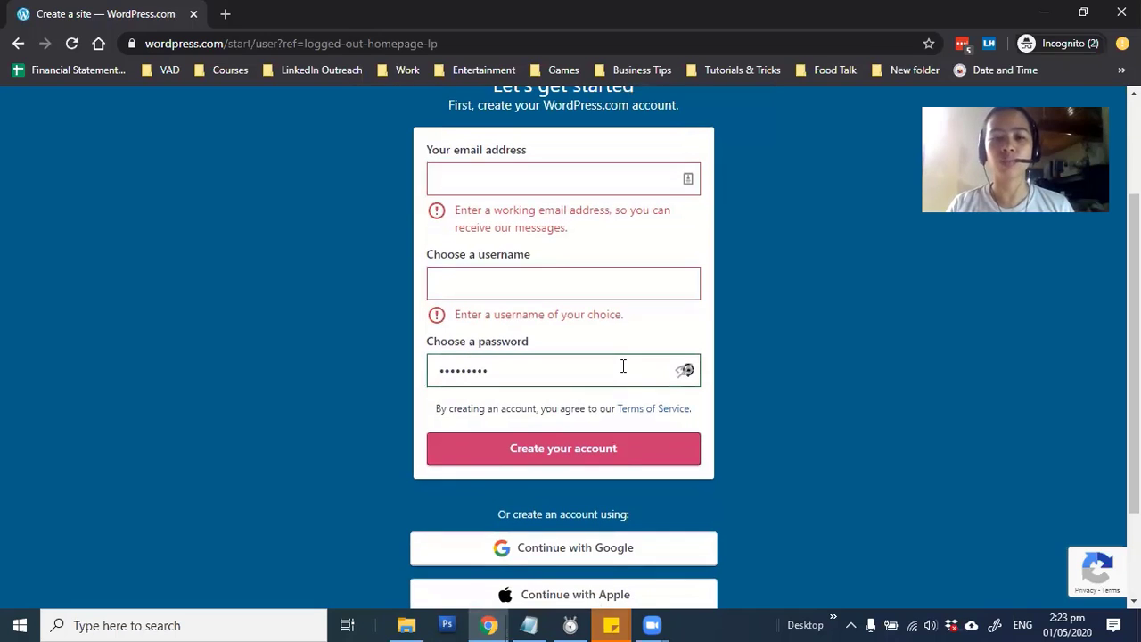
scroll(870, 400, "down", 1)
scroll(869, 406, "down", 1)
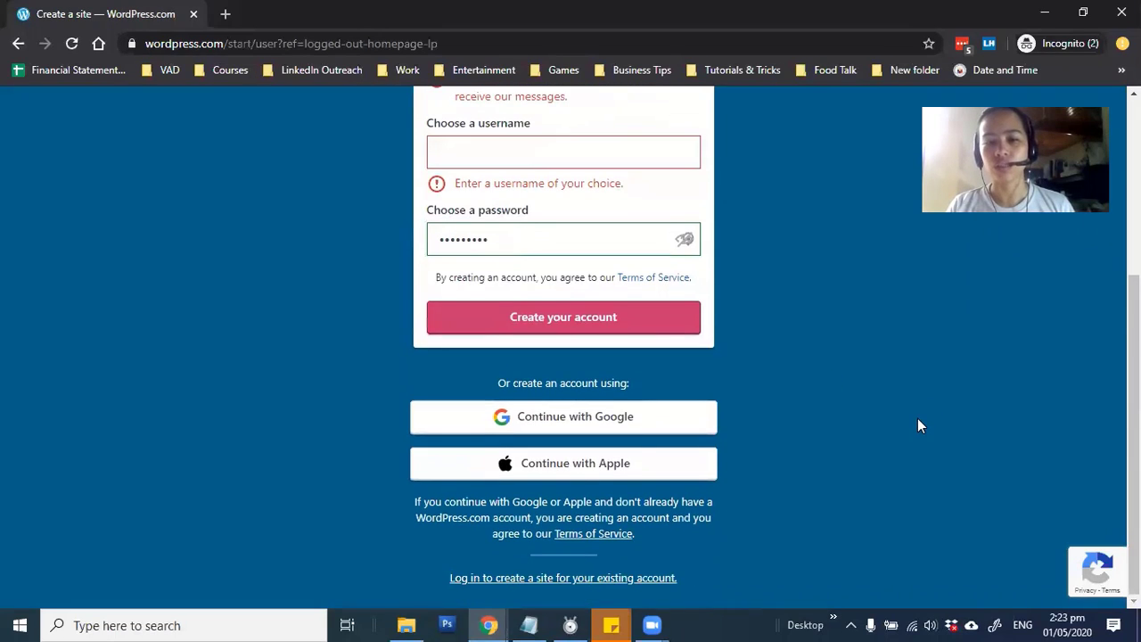
left_click(536, 578)
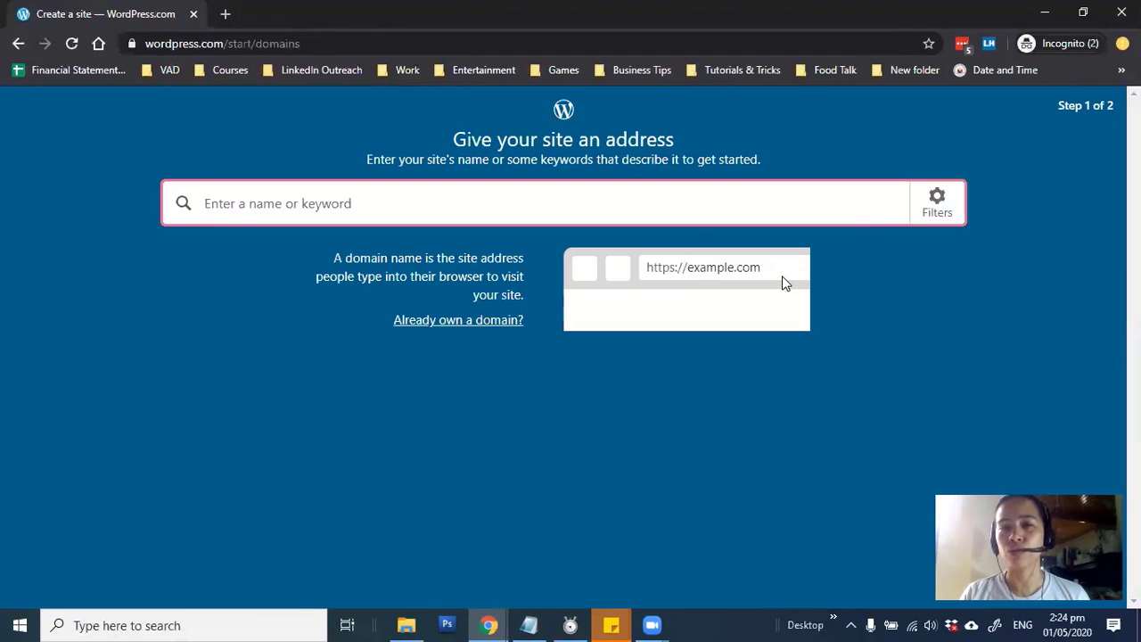
Step: Search for site addresses matching "roofingohio" and limit the suggestions to the .com extension
left_click(166, 46)
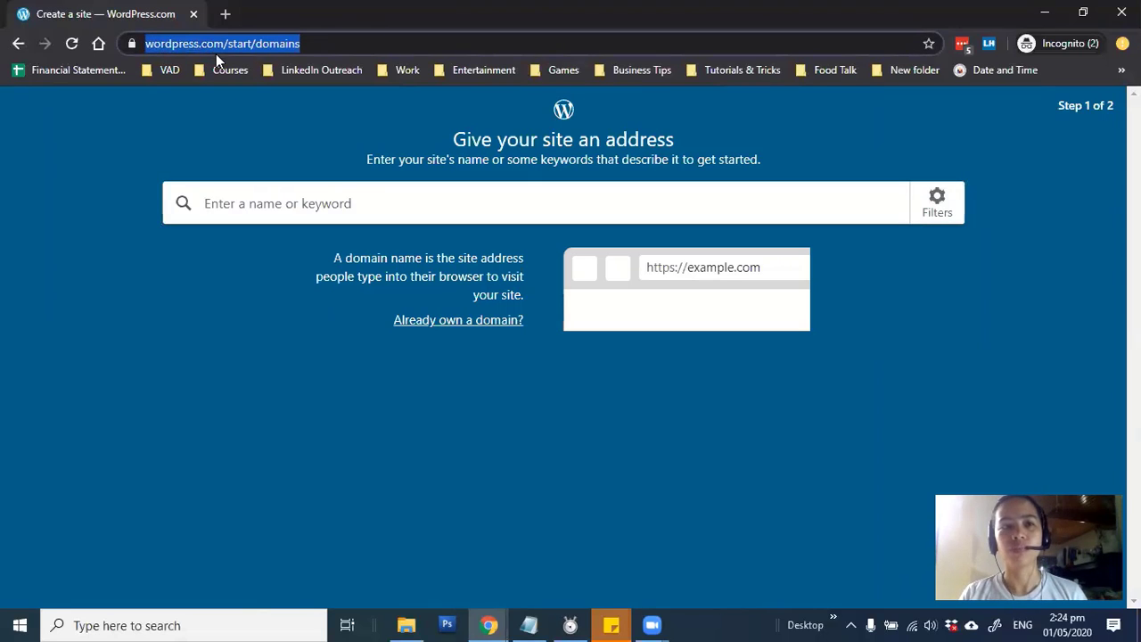
left_click(344, 196)
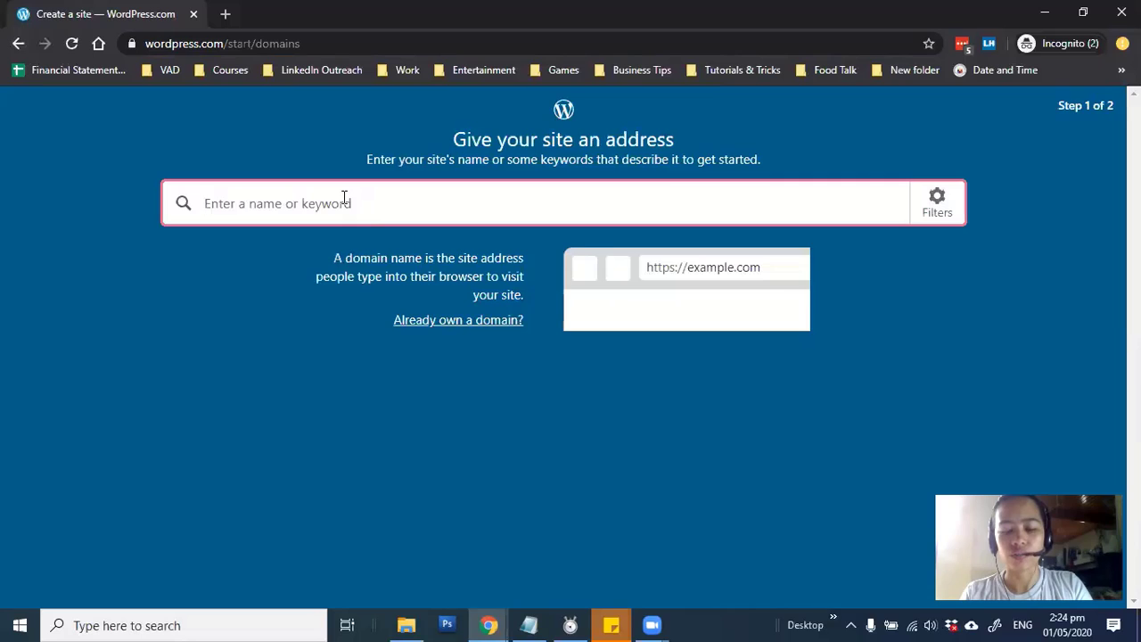
type("roofingohio")
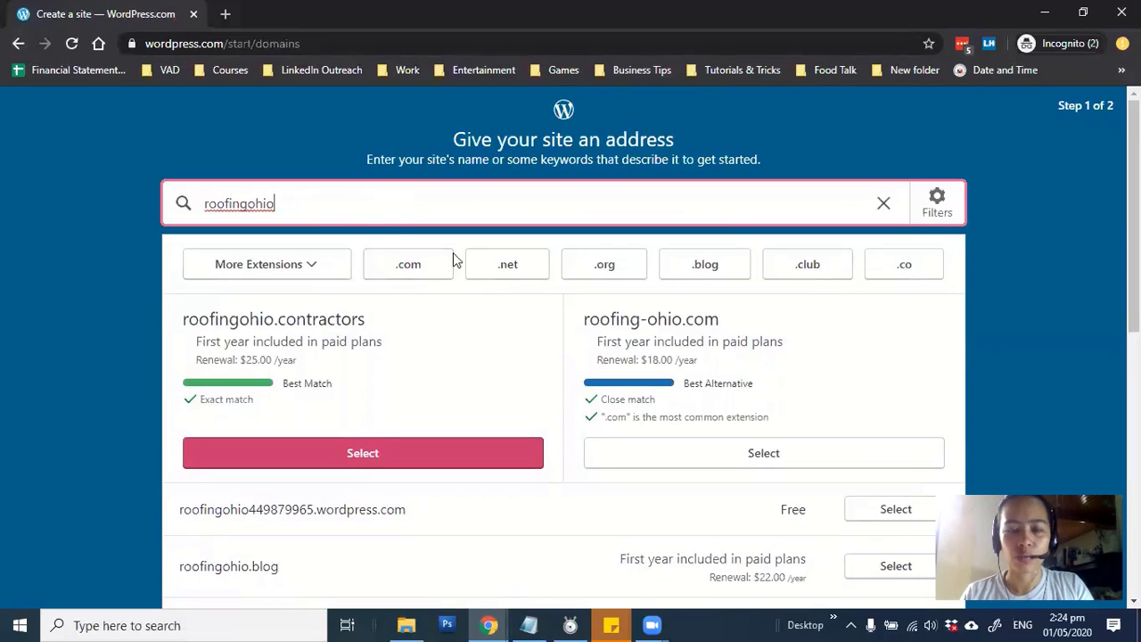
left_click(403, 281)
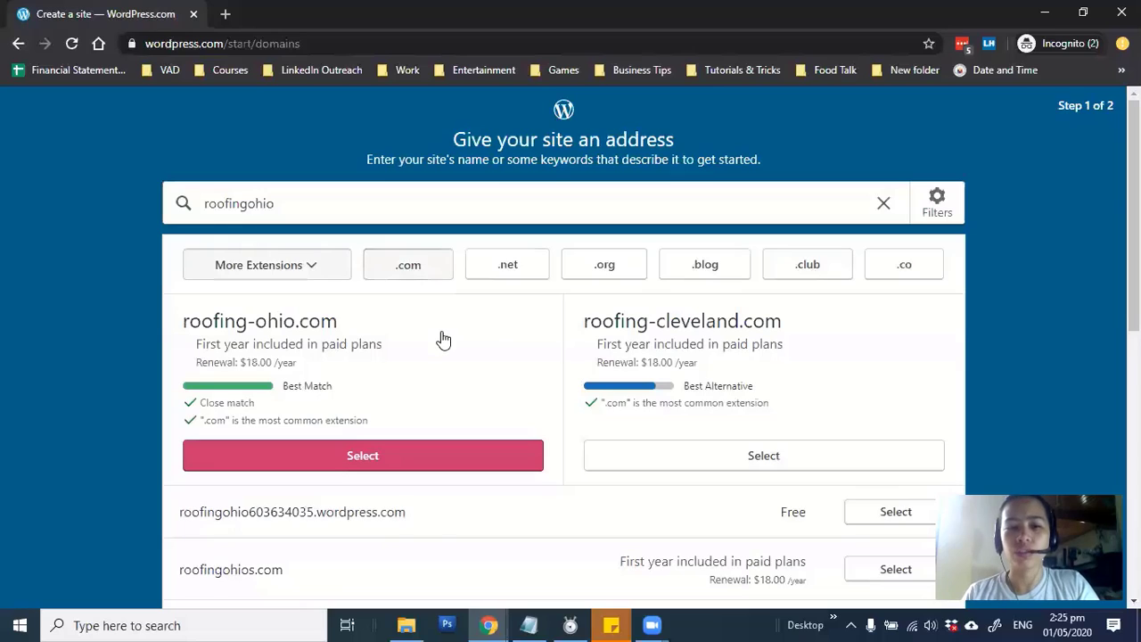
Step: Pick the free address roofingcompanyohio.wordpress.com from the "roofingcompanyohio" suggestions and start with a free site
scroll(444, 338, "down", 1)
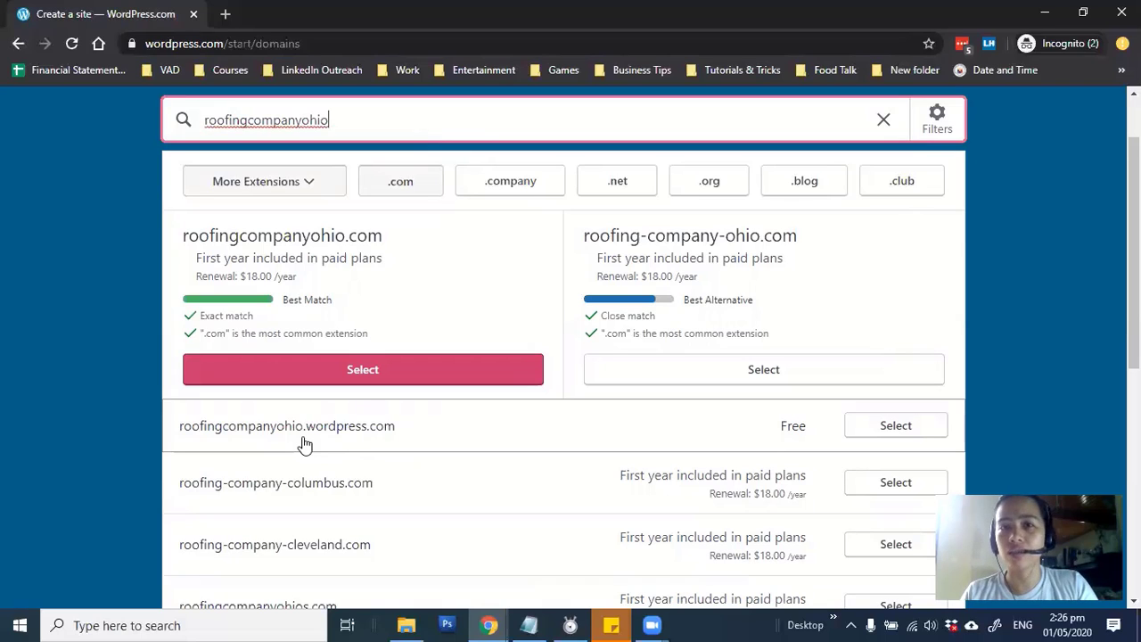
left_click(896, 428)
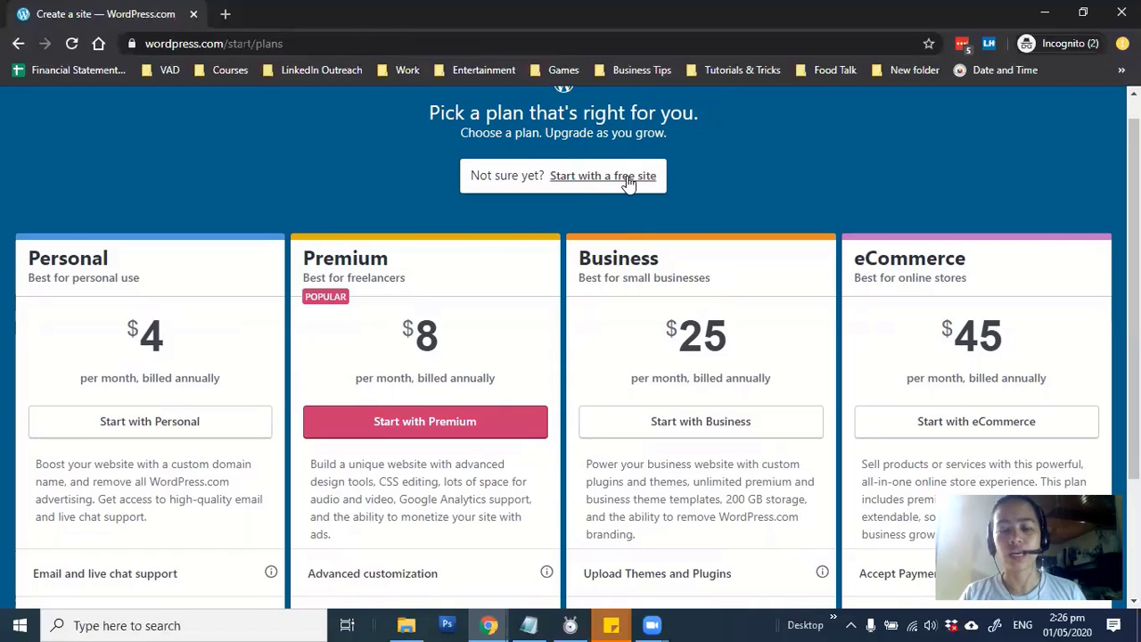
left_click(627, 177)
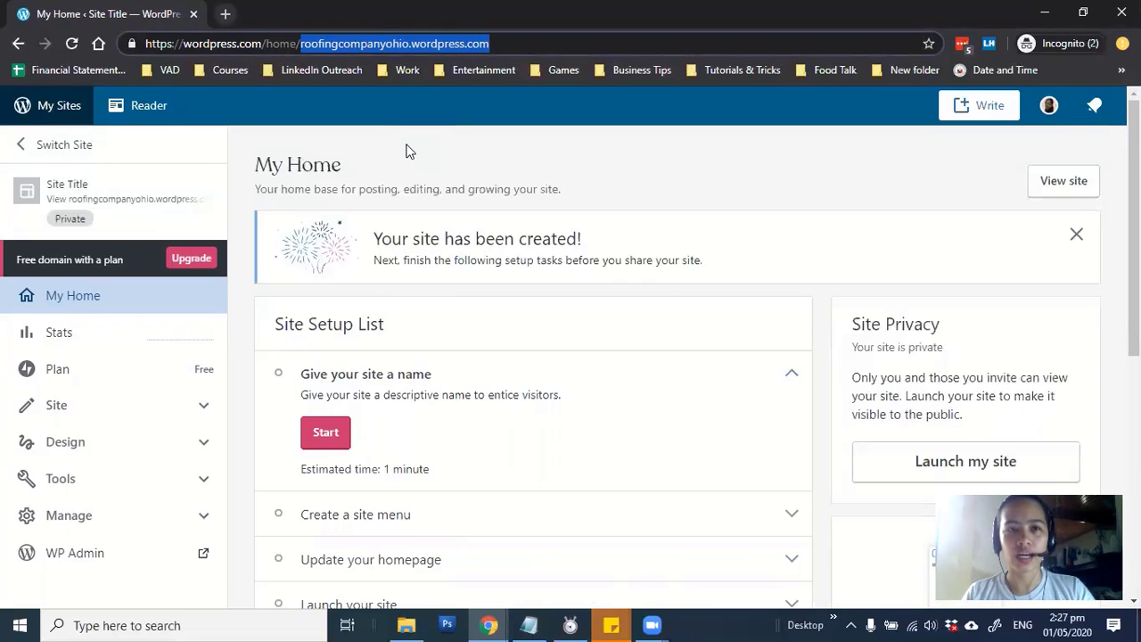
Step: View the newly created site and examine its homepage layout, footer and launch notice
left_click(1063, 182)
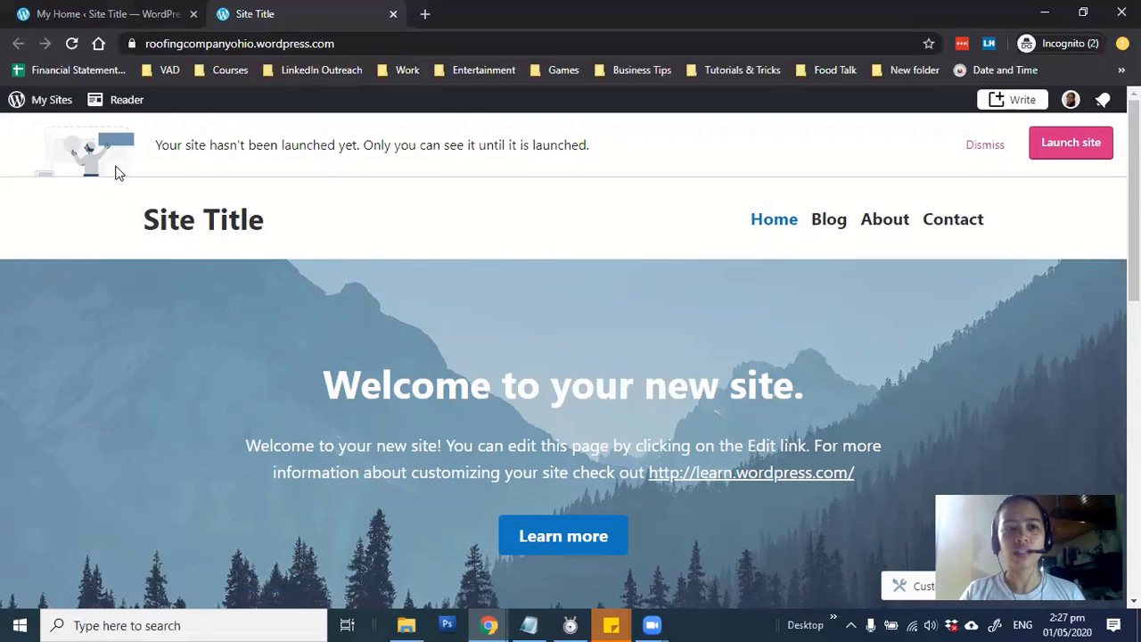
scroll(670, 287, "down", 6)
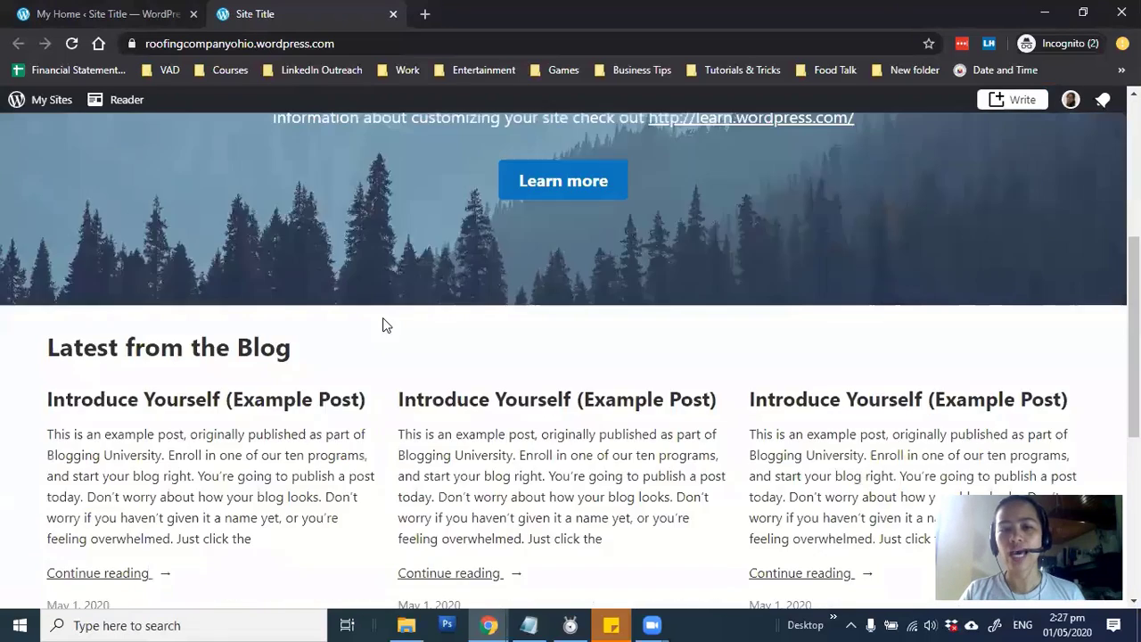
scroll(815, 300, "down", 3)
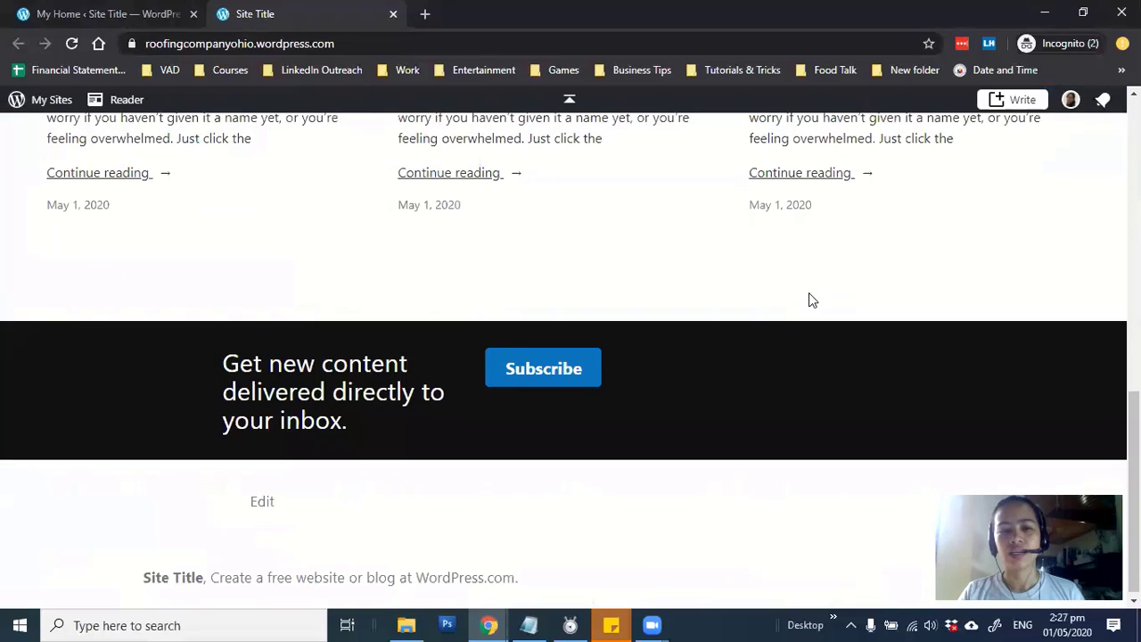
scroll(807, 308, "up", 10)
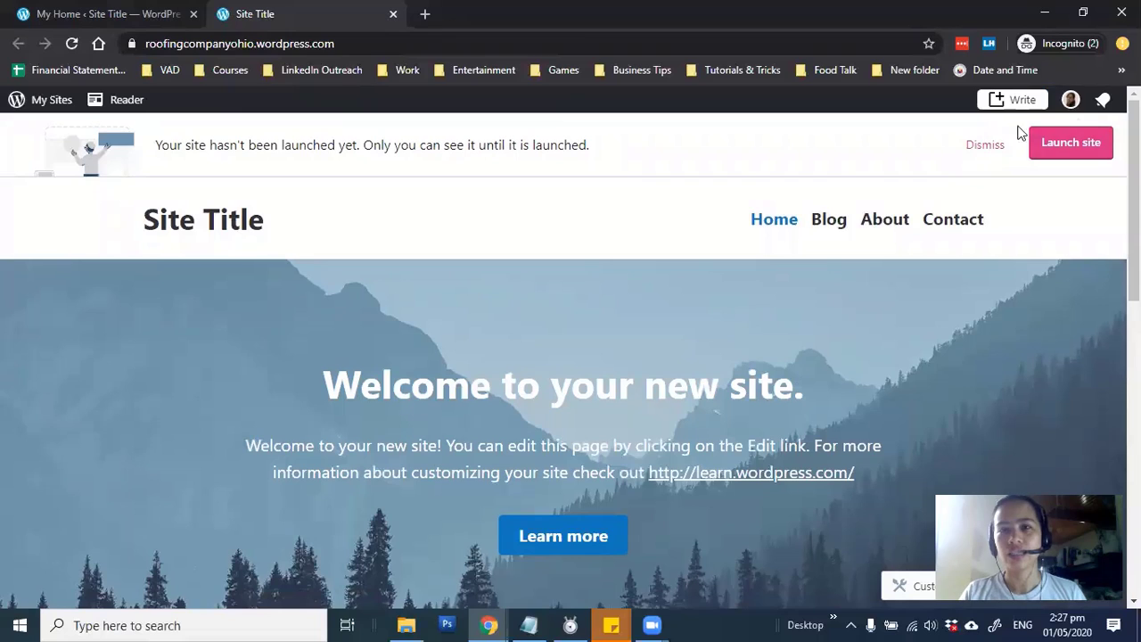
left_click_drag(176, 143, 649, 156)
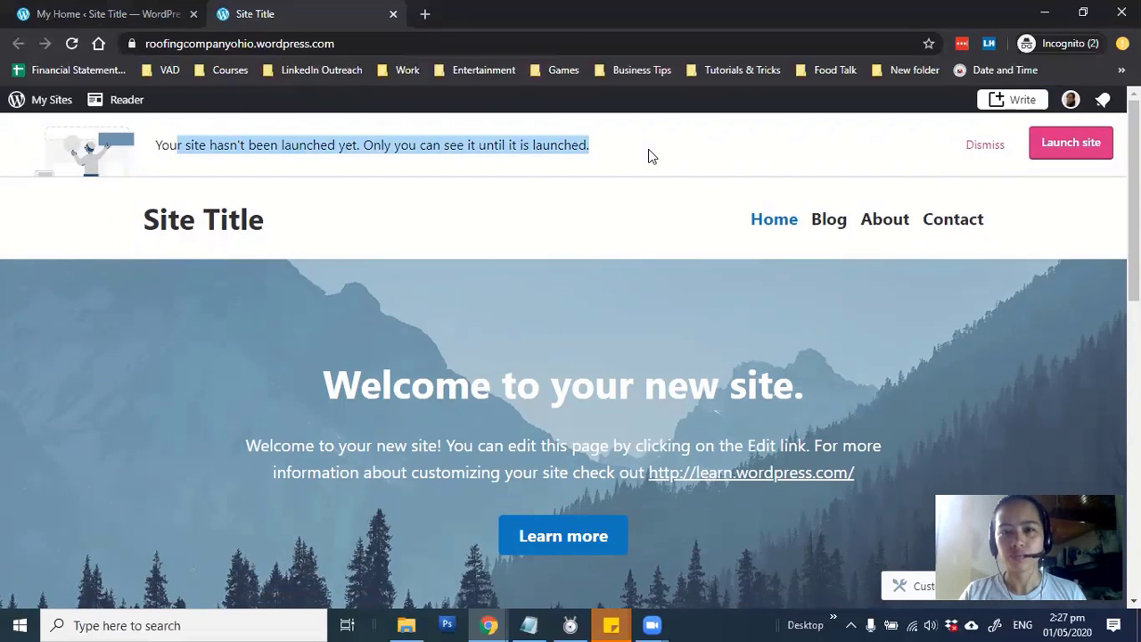
left_click(649, 156)
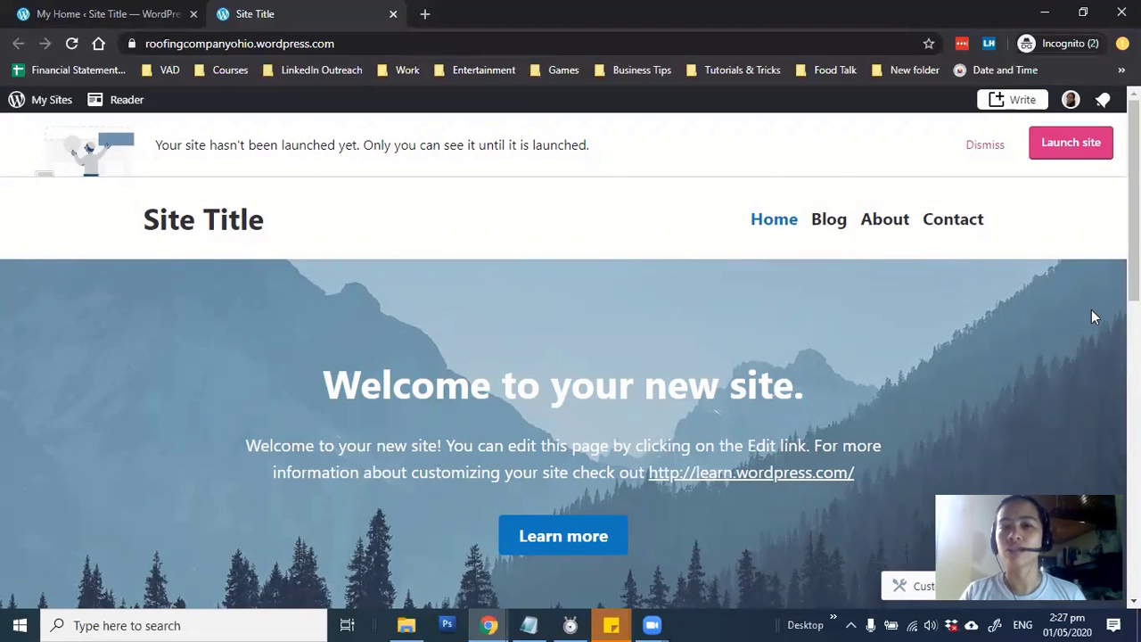
Step: From the Site Setup List, set the site title to "Roofing Company Ohio" and the tagline to "We'll take care of your roofing needs"
key("ctrl+Tab")
scroll(594, 222, "down", 1)
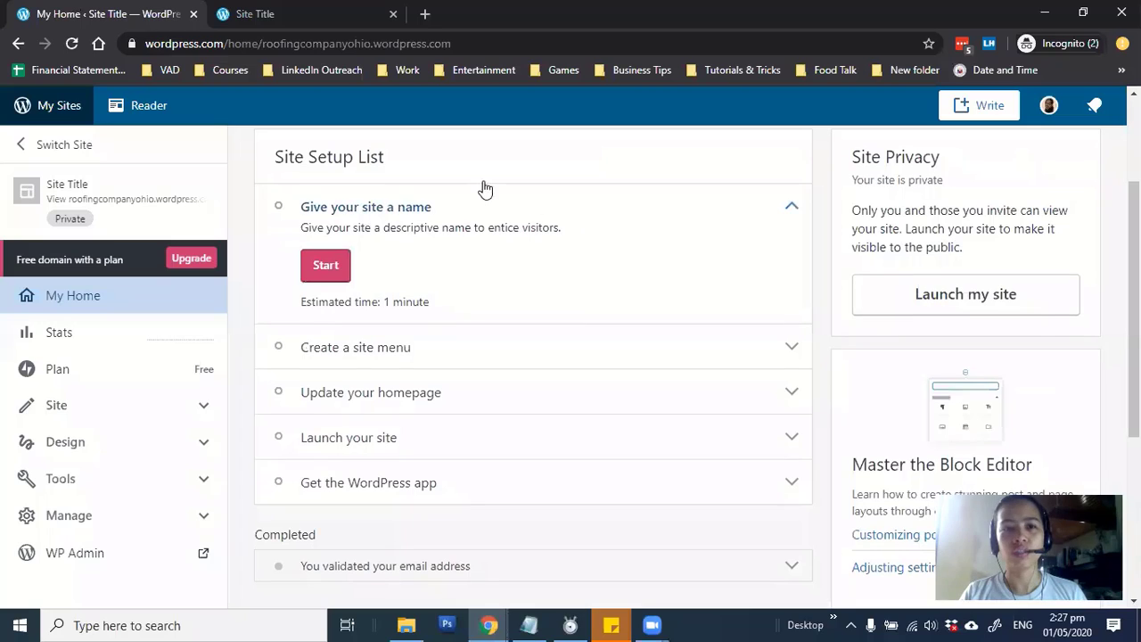
left_click_drag(270, 167, 426, 160)
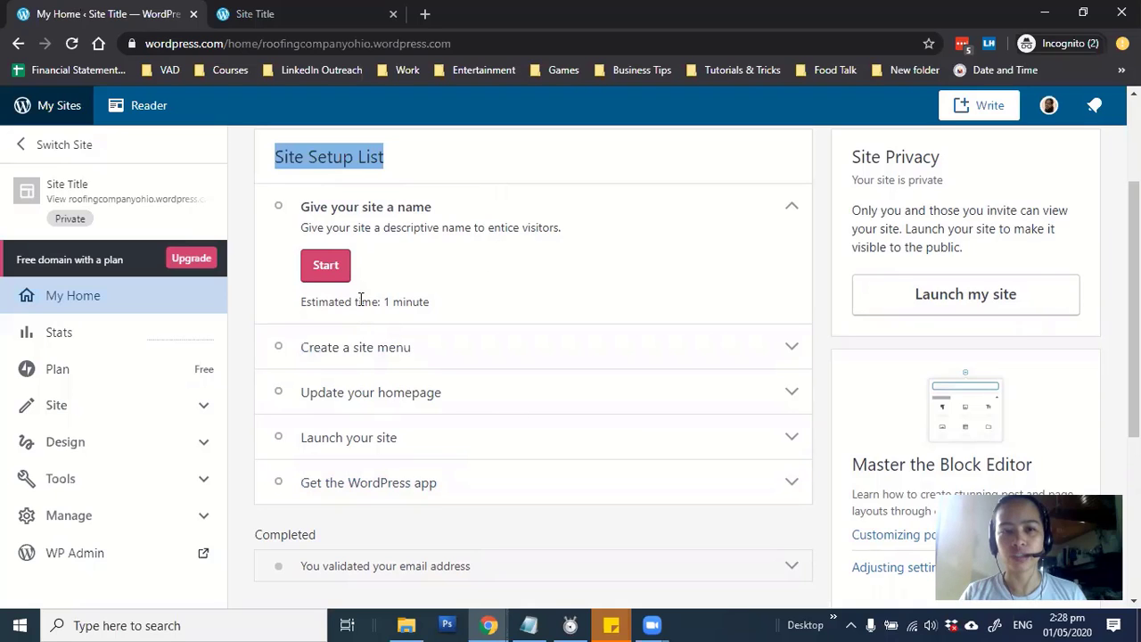
left_click(330, 273)
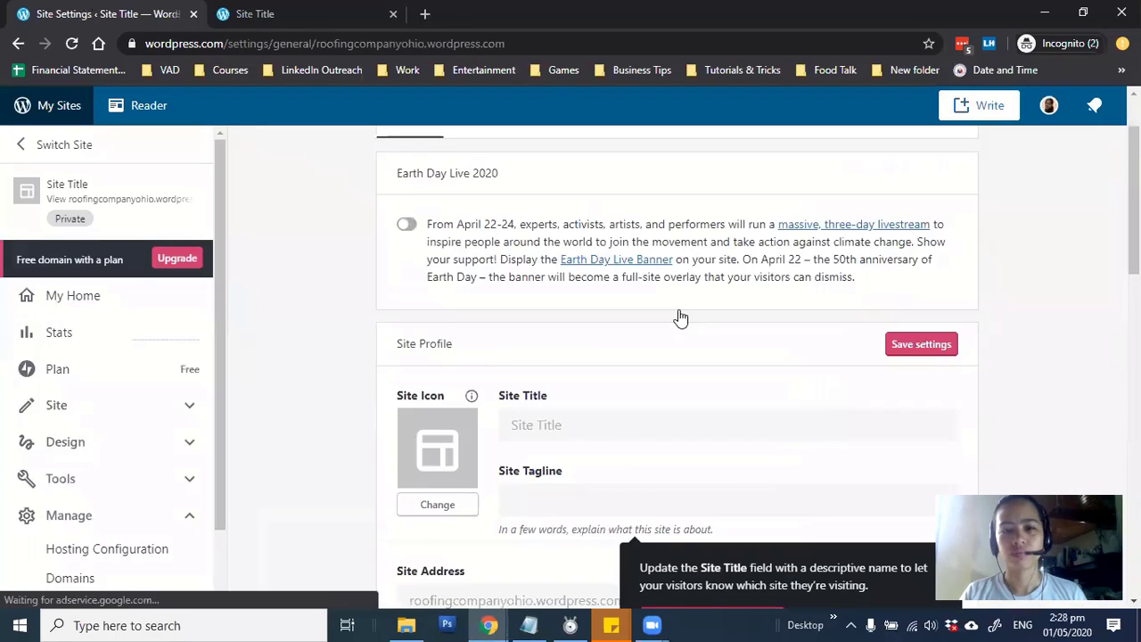
left_click(639, 268)
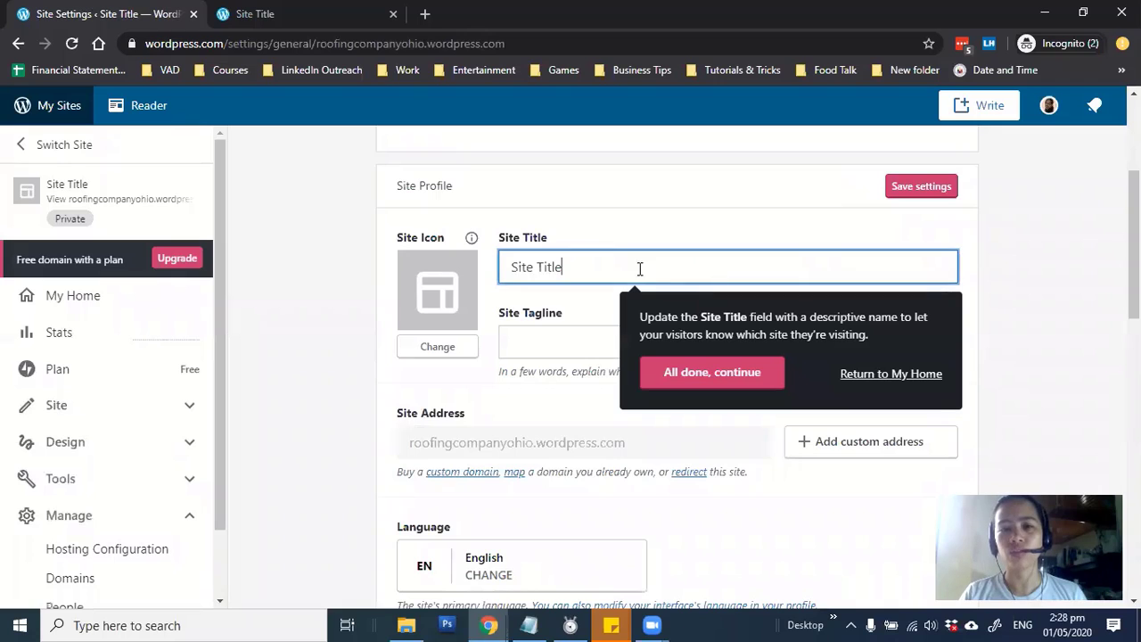
left_click_drag(639, 267, 397, 273)
type("Roofing Company Ohio")
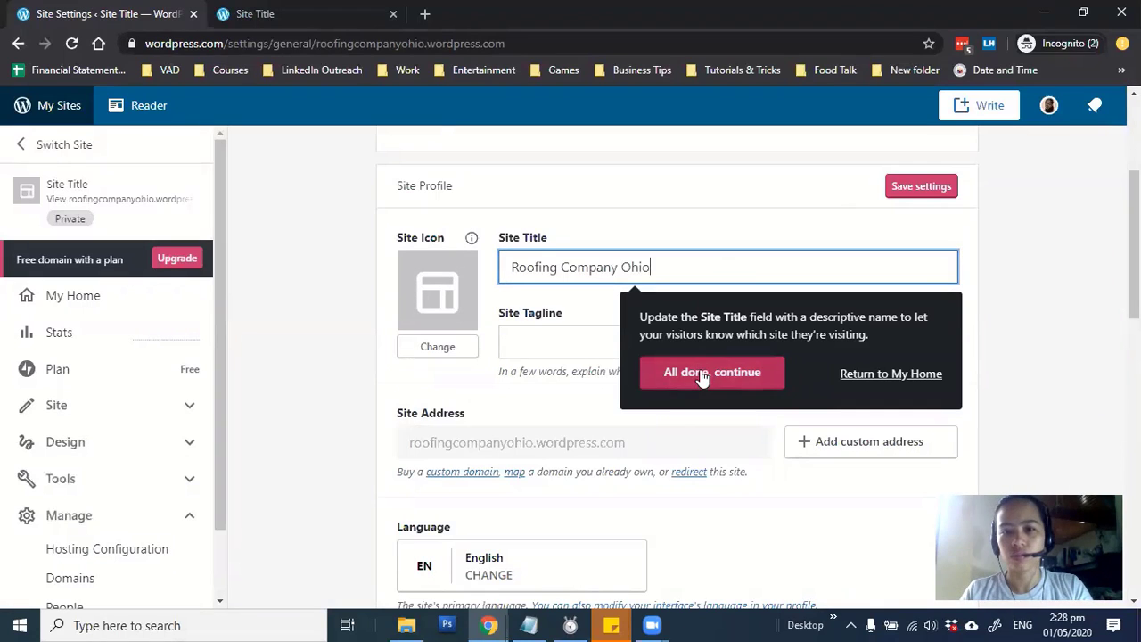
left_click(751, 374)
left_click(574, 346)
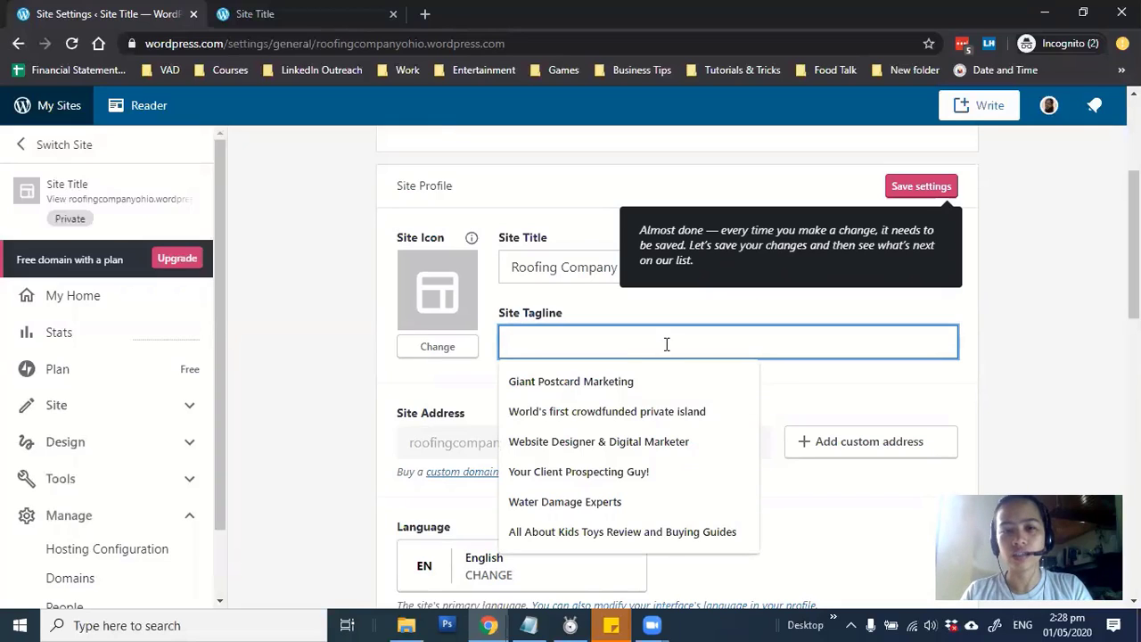
type("We'll take care of your roofing needs")
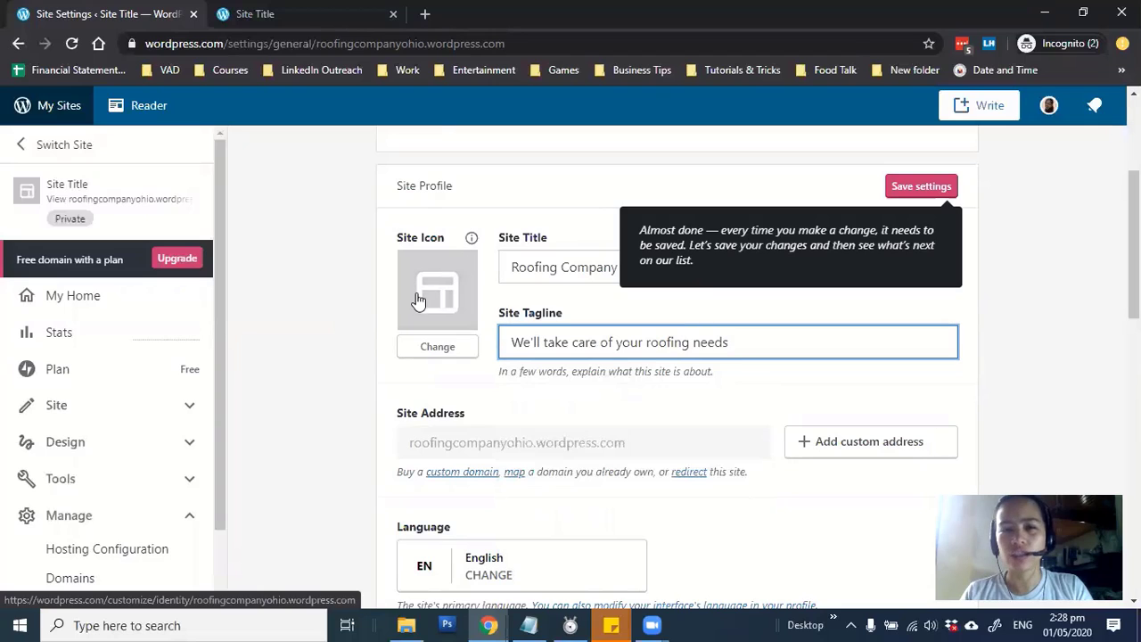
Step: Browse the site timezone choices and save the site profile settings
scroll(590, 279, "down", 5)
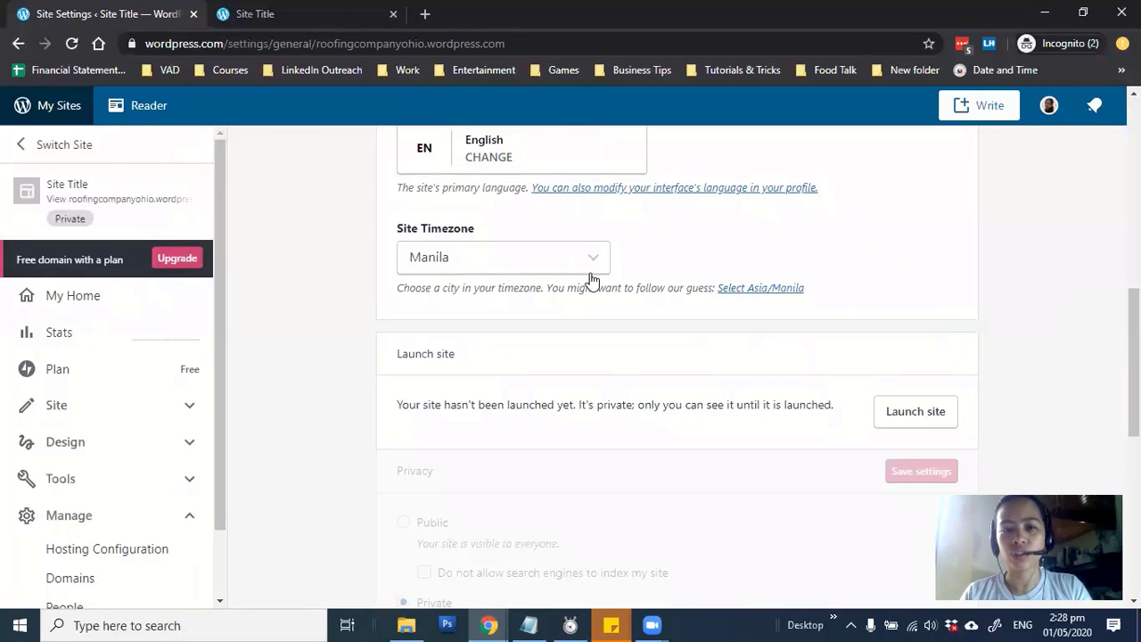
left_click(589, 270)
scroll(546, 392, "down", 7)
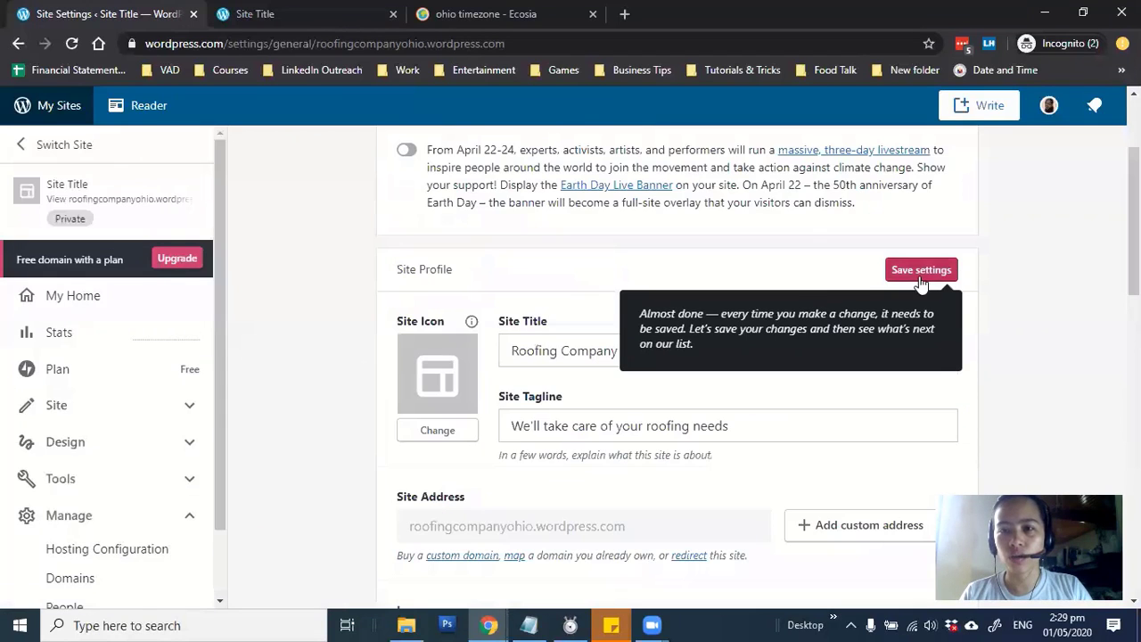
left_click(919, 278)
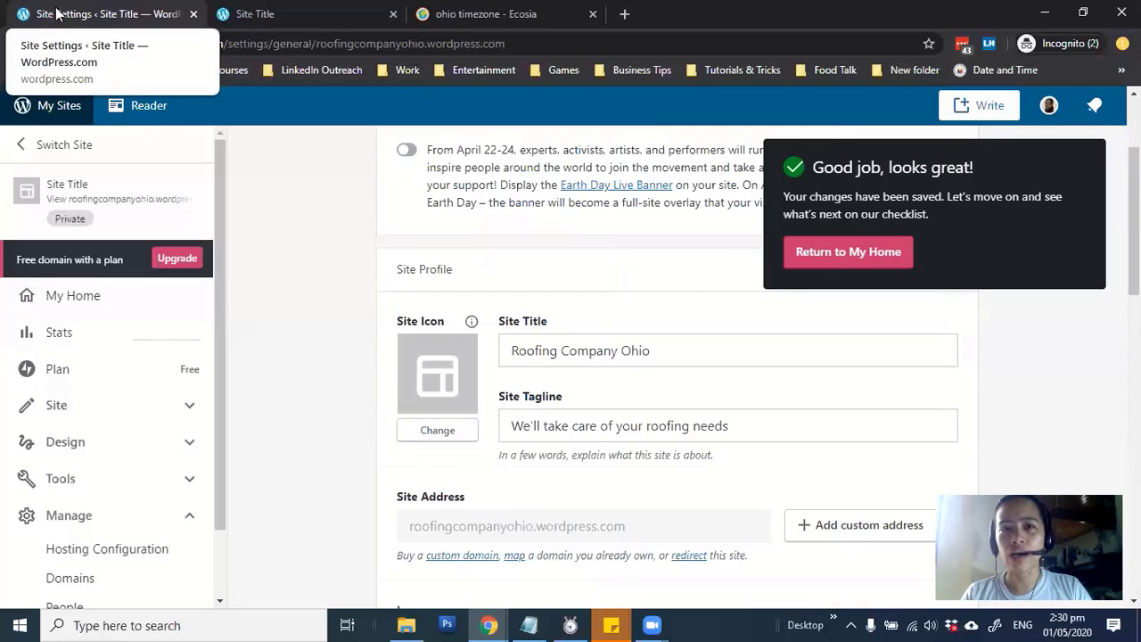
Step: Switch to the Ecosia search page, search for "free icon" and look through the web results
left_click(486, 14)
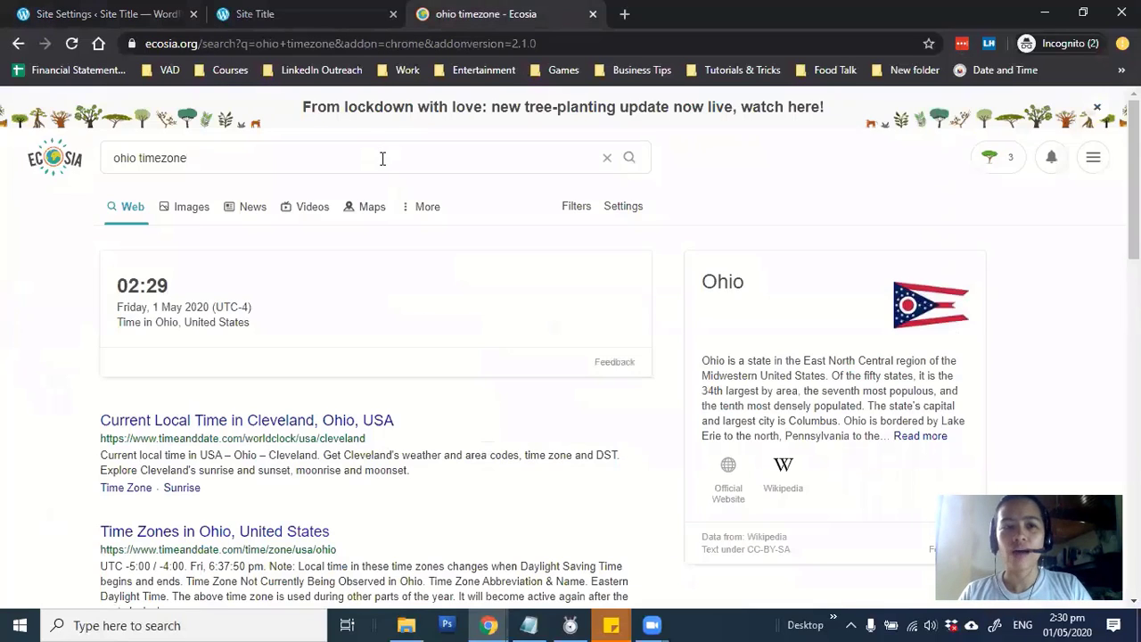
left_click(382, 159)
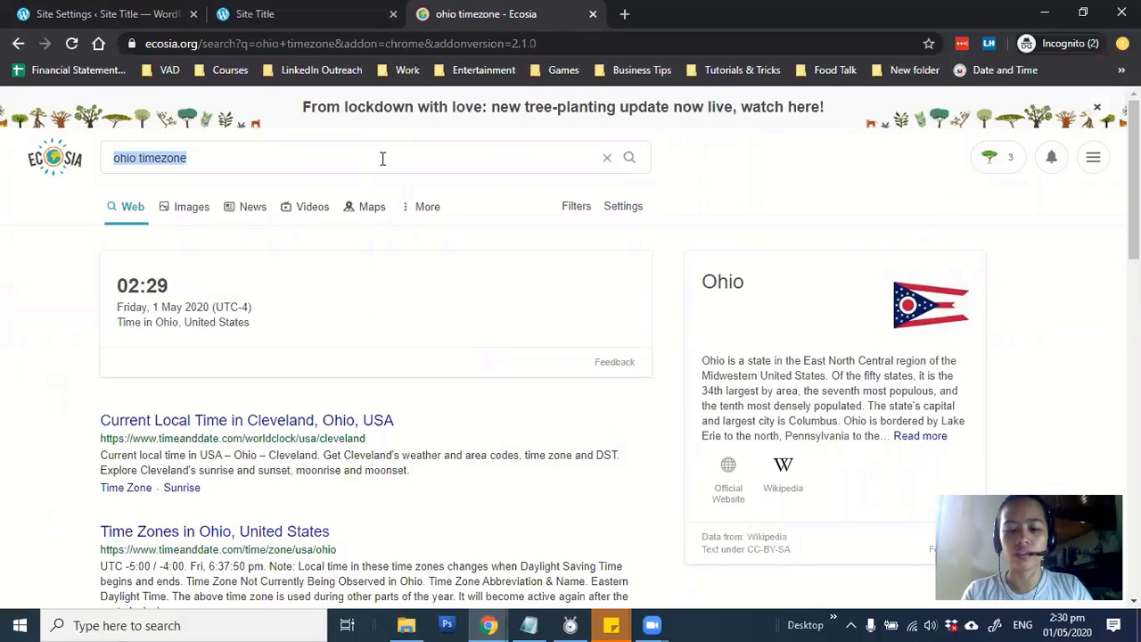
type("free icon")
key("Return")
scroll(371, 283, "down", 1)
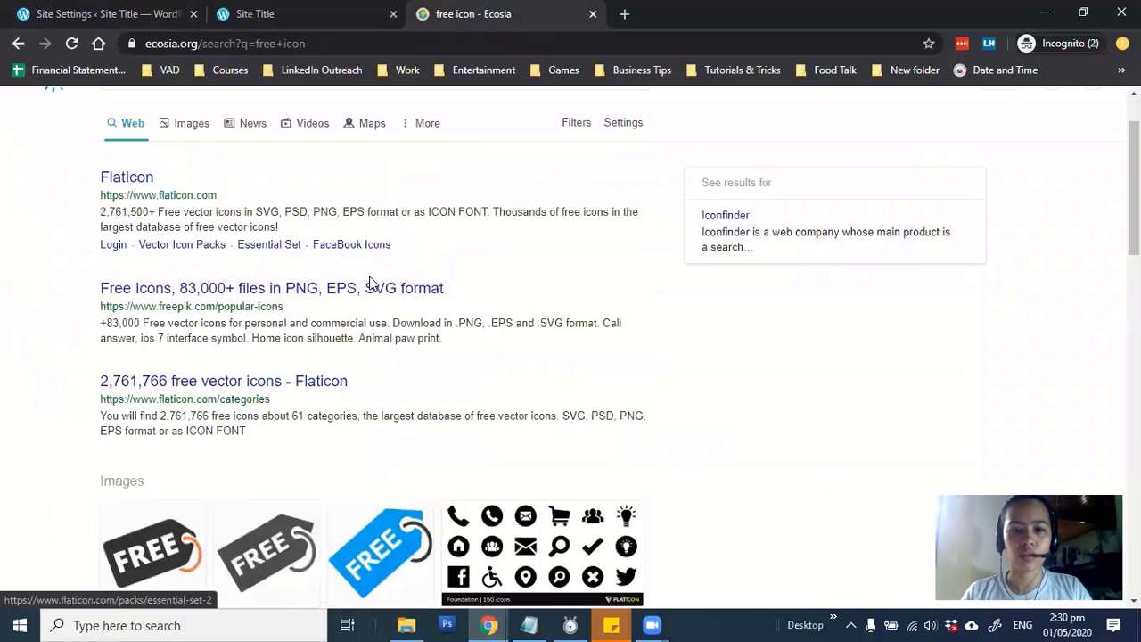
scroll(372, 284, "down", 2)
scroll(224, 364, "up", 3)
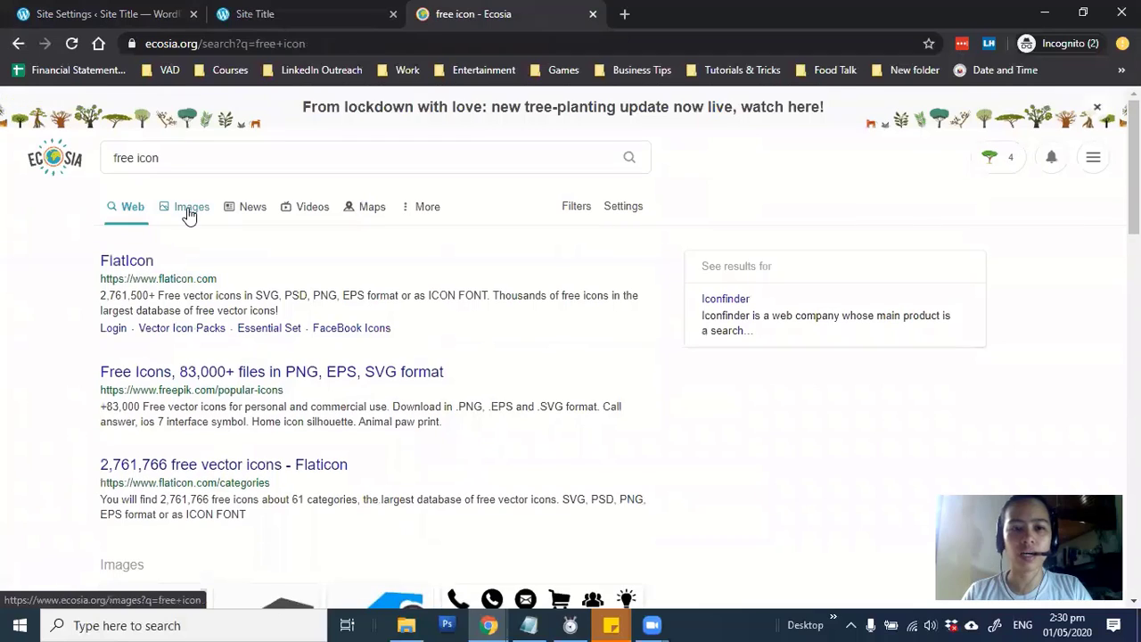
Step: Open the Flaticon result in a separate tab and browse the image results for "free icon"
right_click(143, 267)
left_click(178, 273)
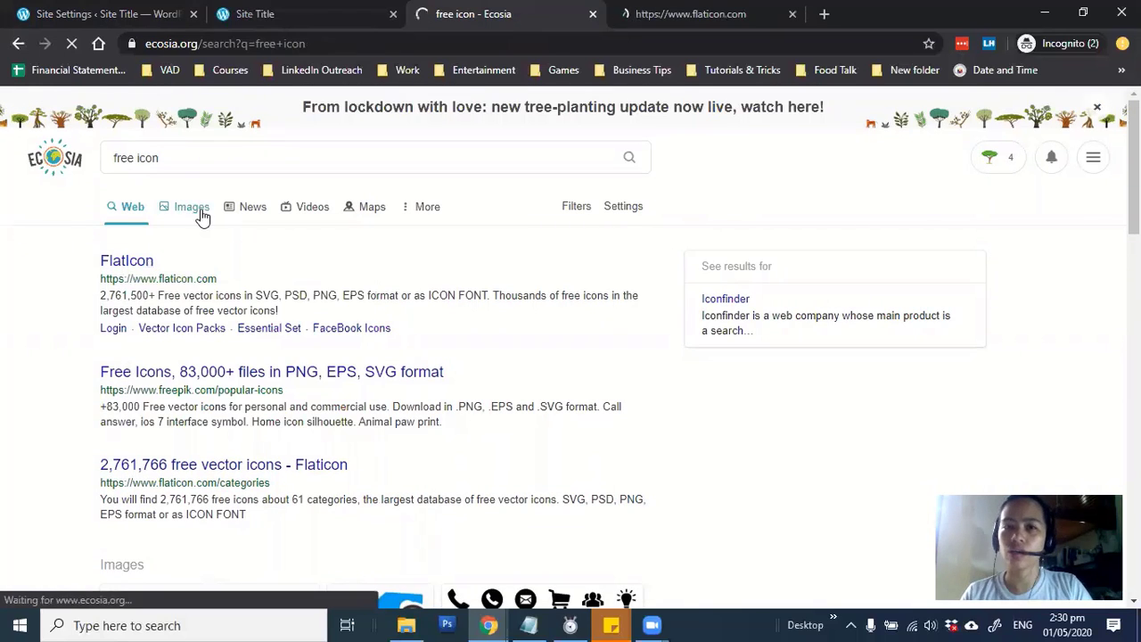
left_click(197, 209)
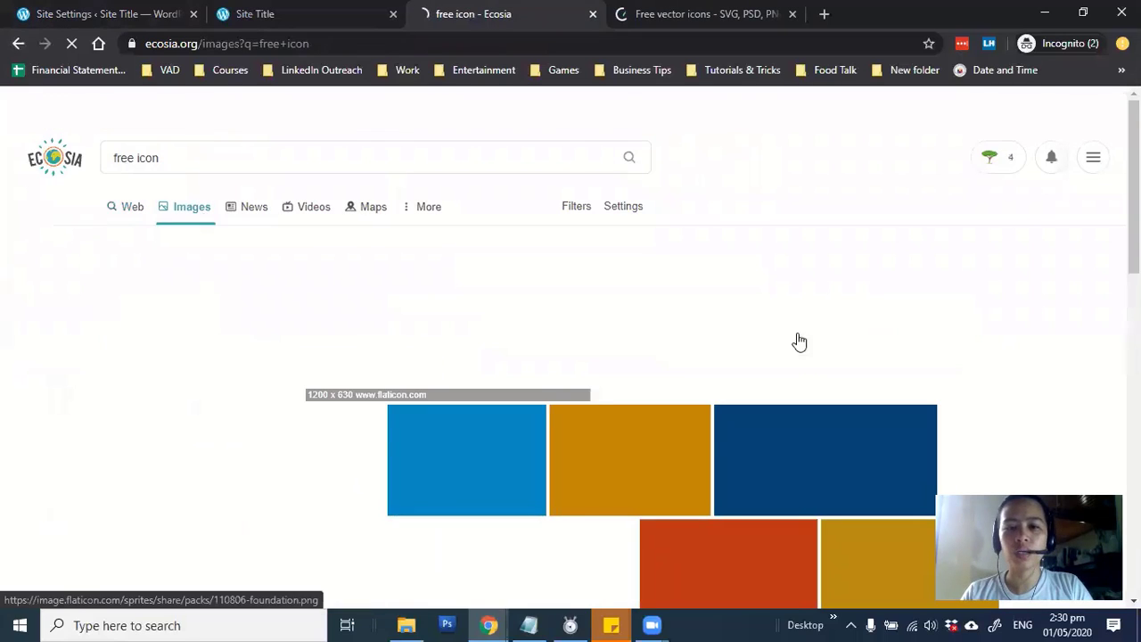
scroll(793, 348, "down", 2)
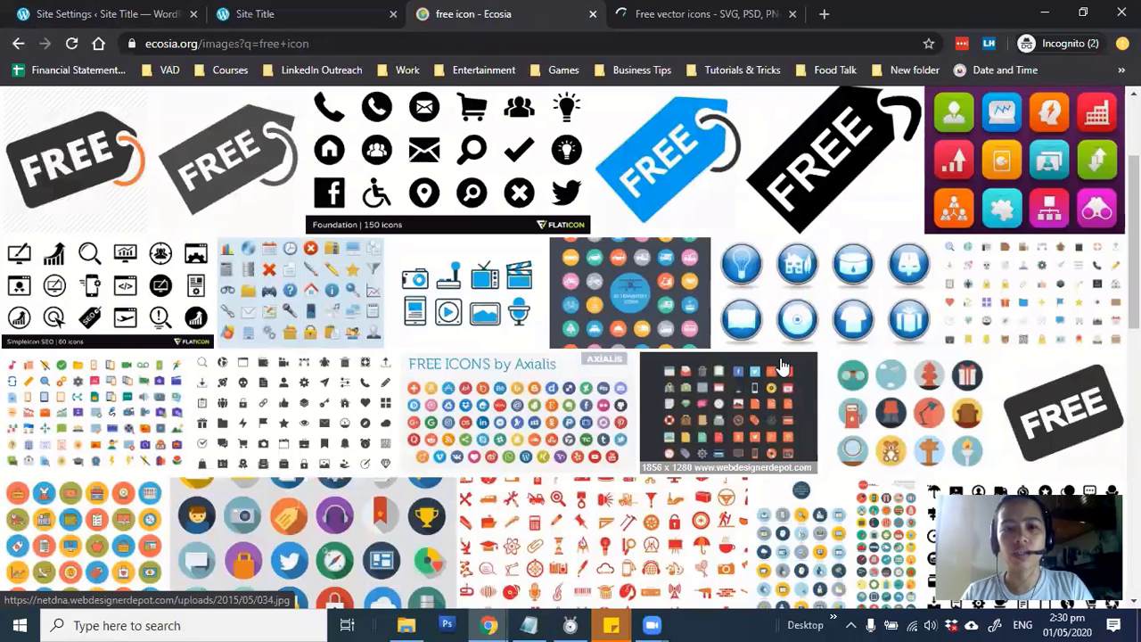
scroll(723, 377, "down", 5)
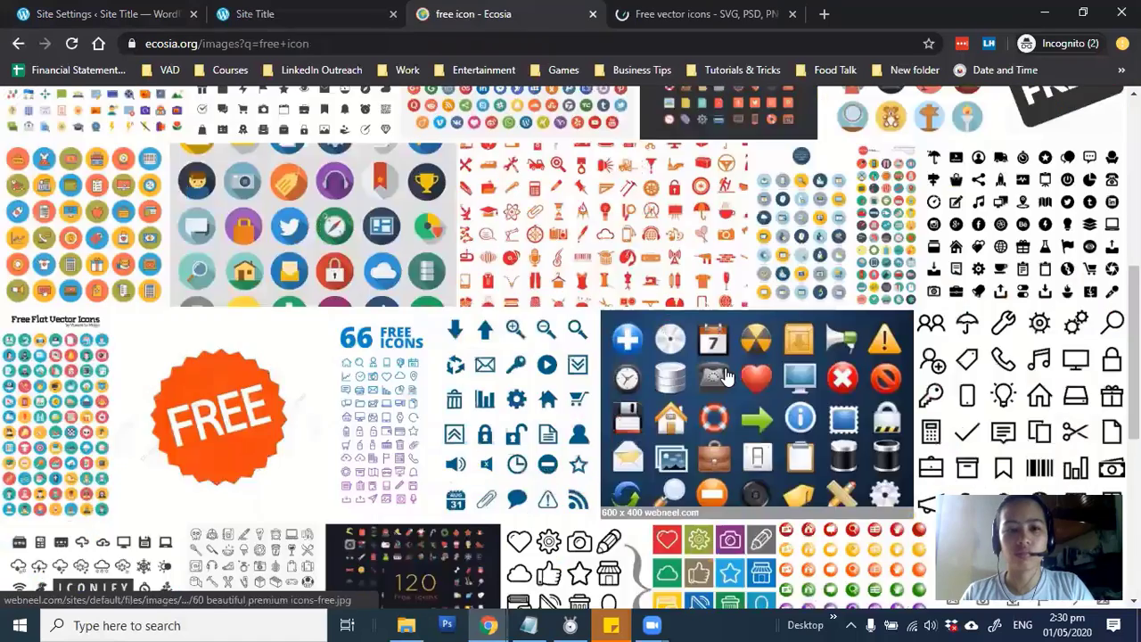
Step: Switch to the Flaticon page and search its icons for "house"
key("ctrl+Tab")
scroll(434, 232, "down", 1)
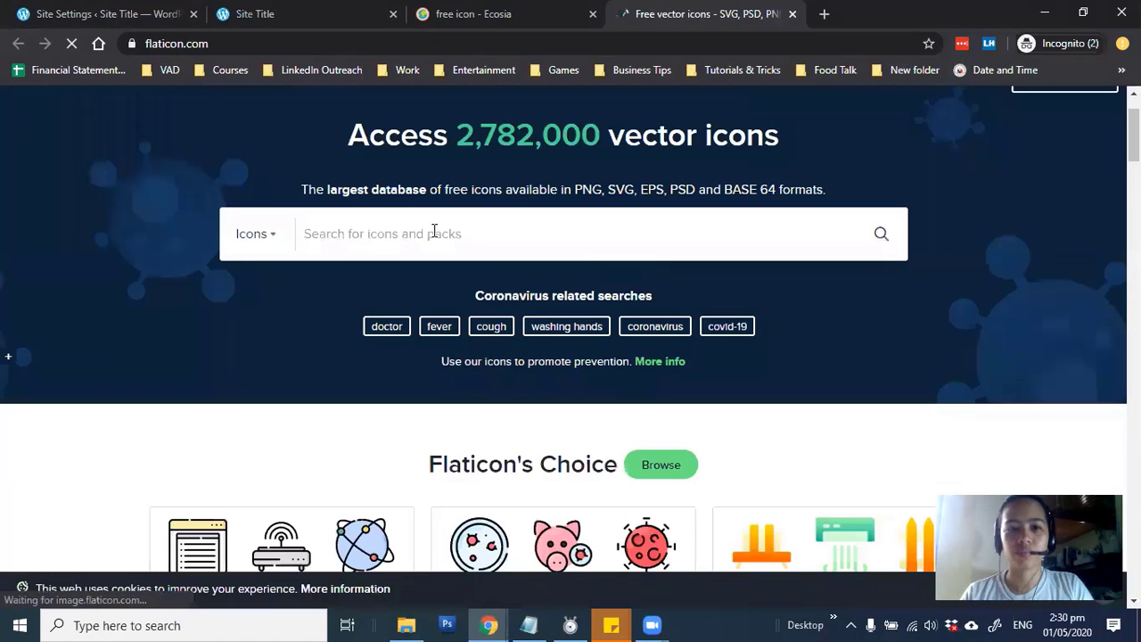
left_click(434, 230)
type("house")
key("Return")
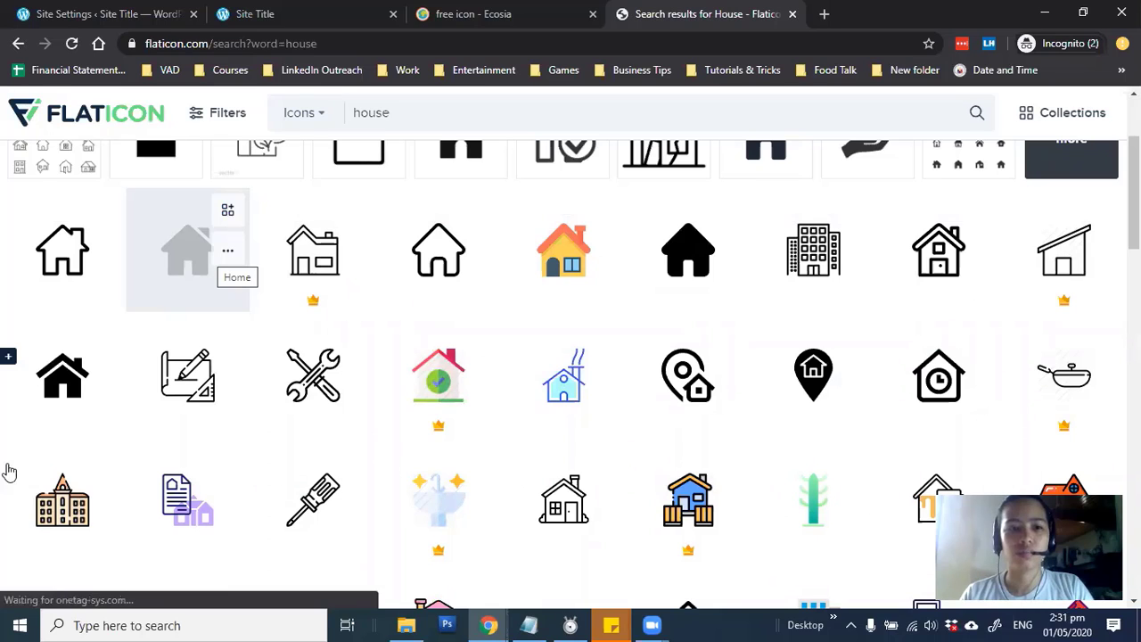
Step: Download the solid black house with a chimney as a free 512px PNG, saving it to the Desktop as "roofing company ohio favicon"
left_click(162, 270)
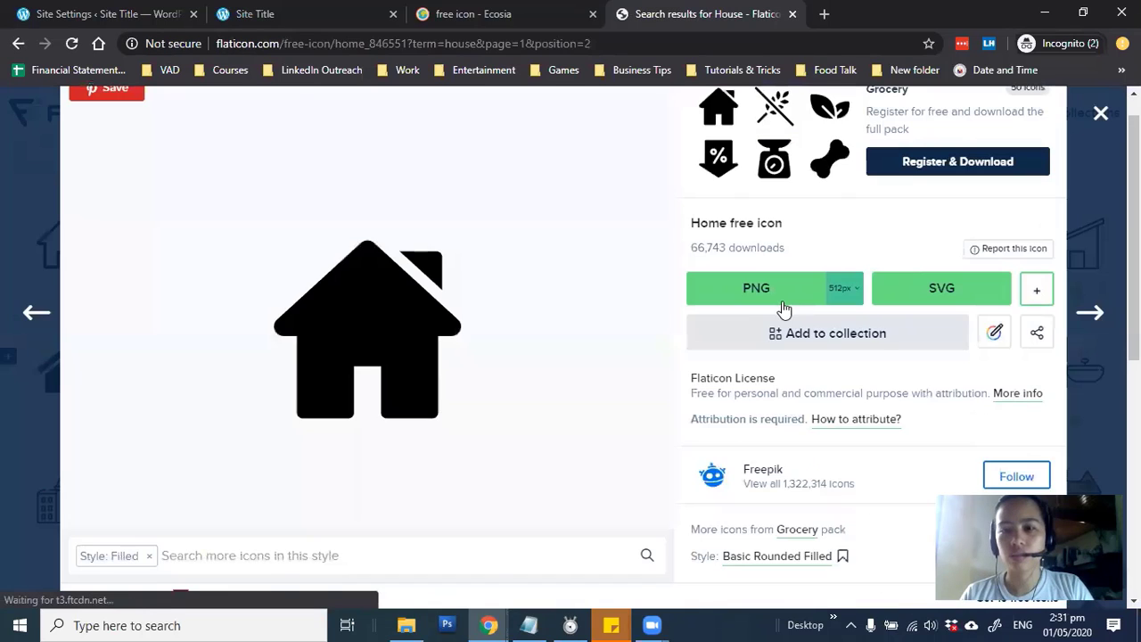
scroll(767, 286, "down", 1)
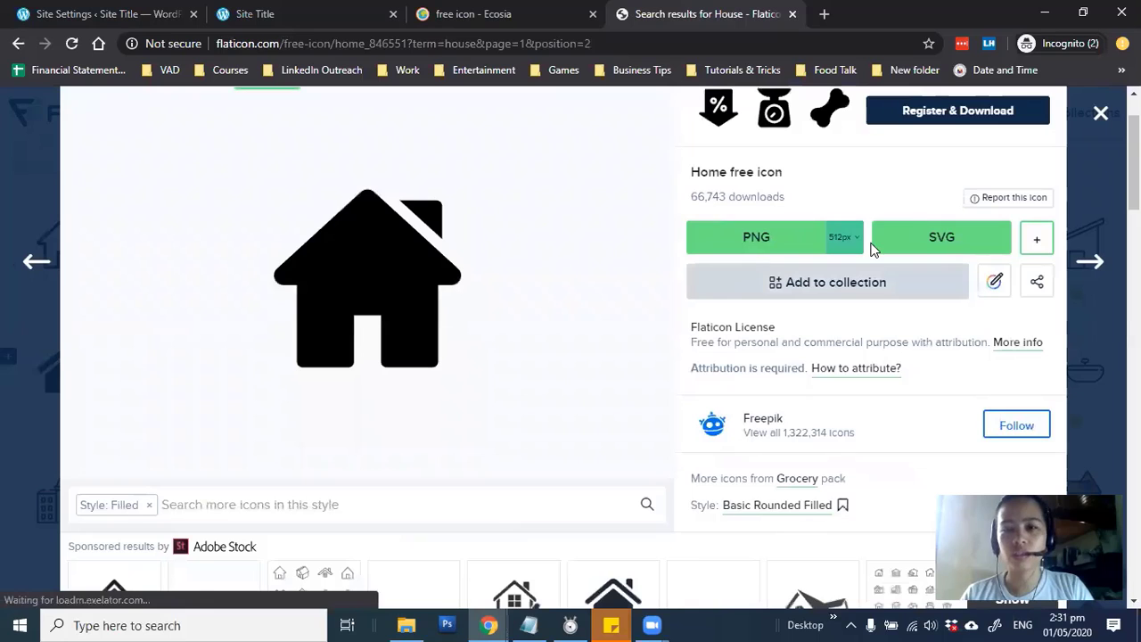
left_click(781, 247)
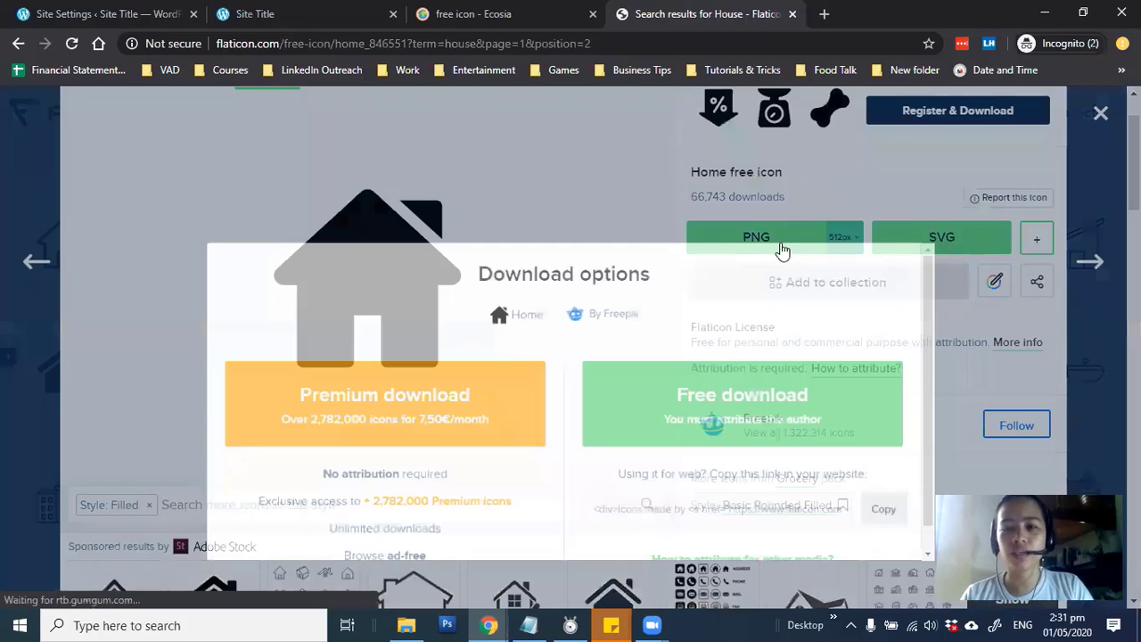
left_click(788, 379)
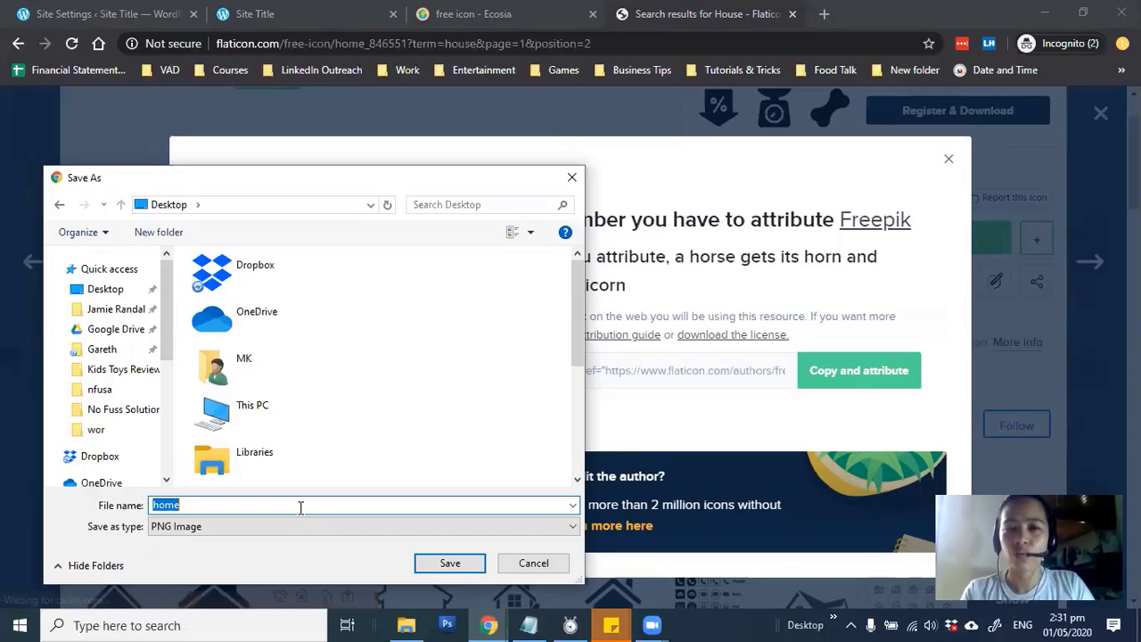
type("roofing")
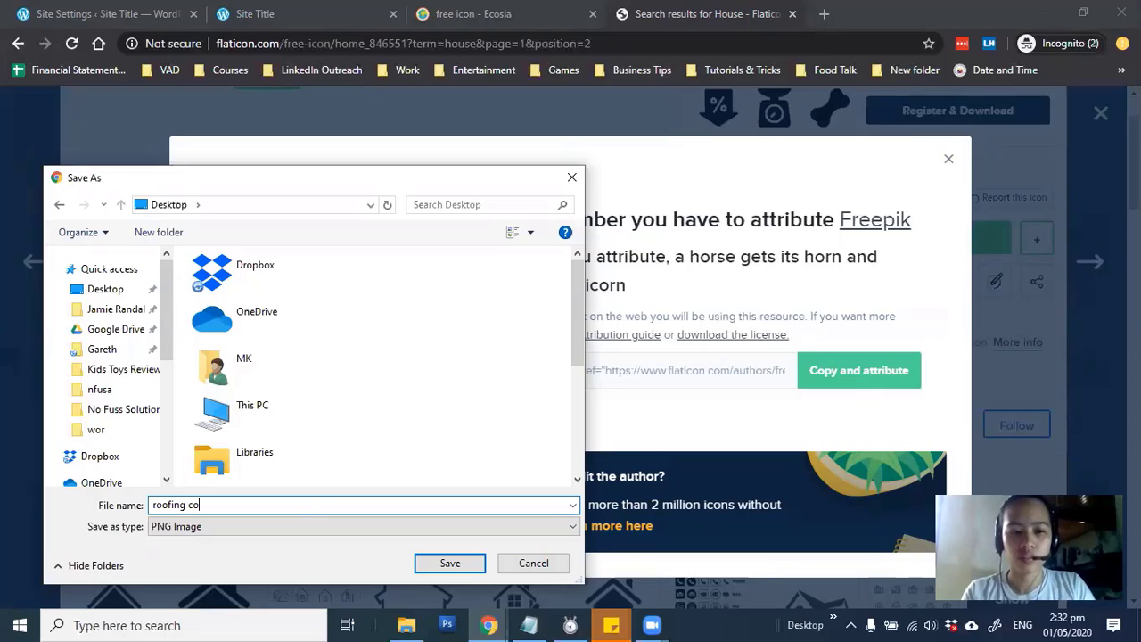
type("compani")
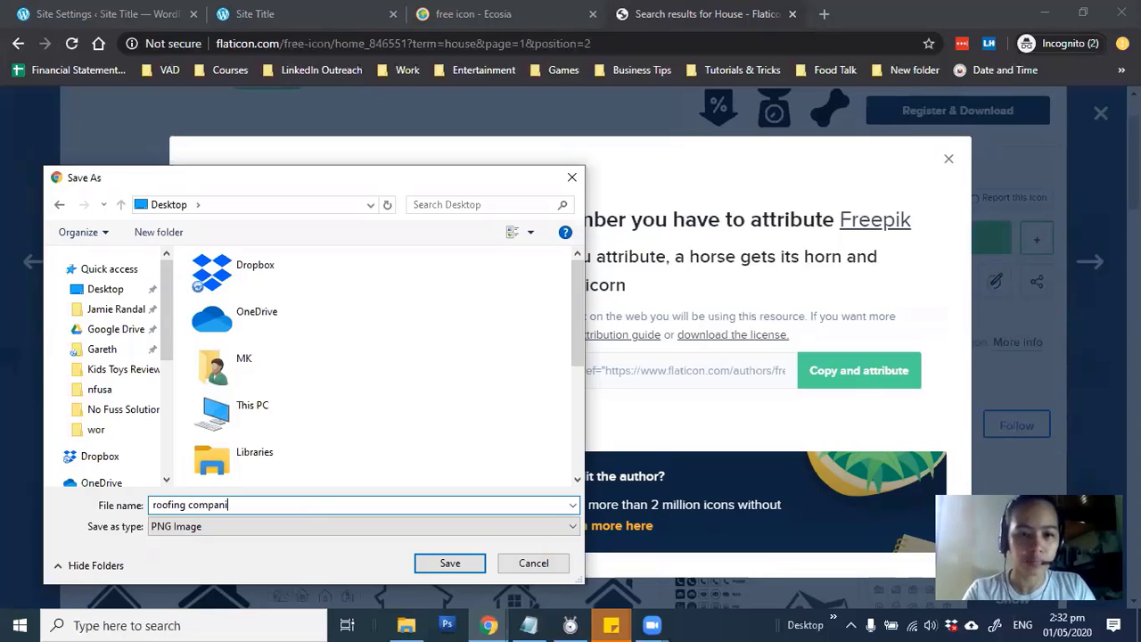
type(" ohio fa")
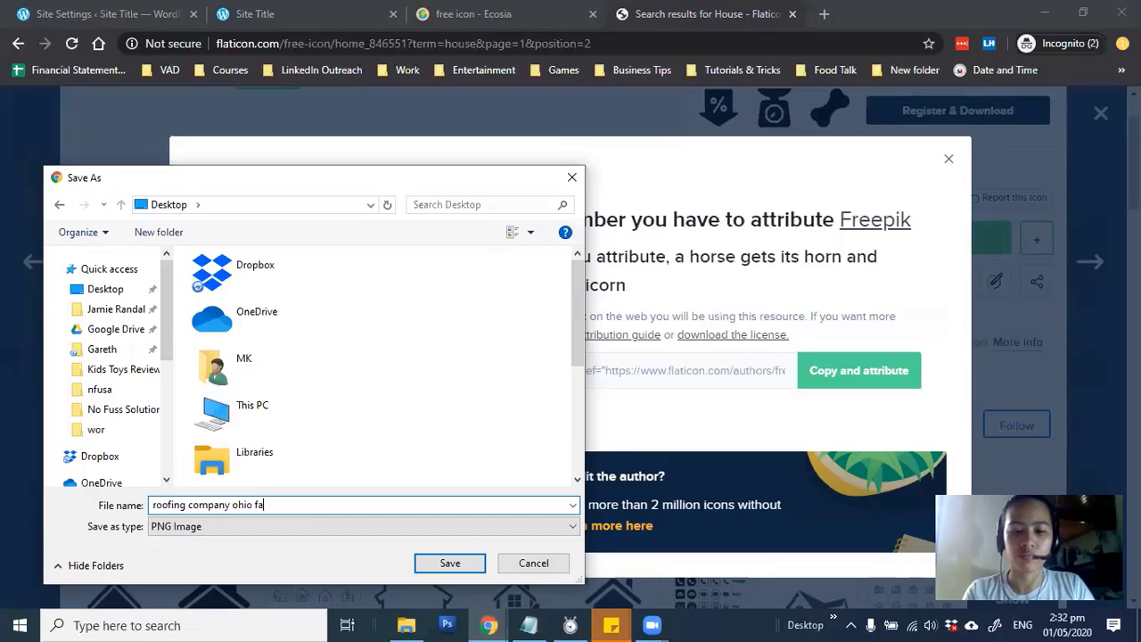
key("Return")
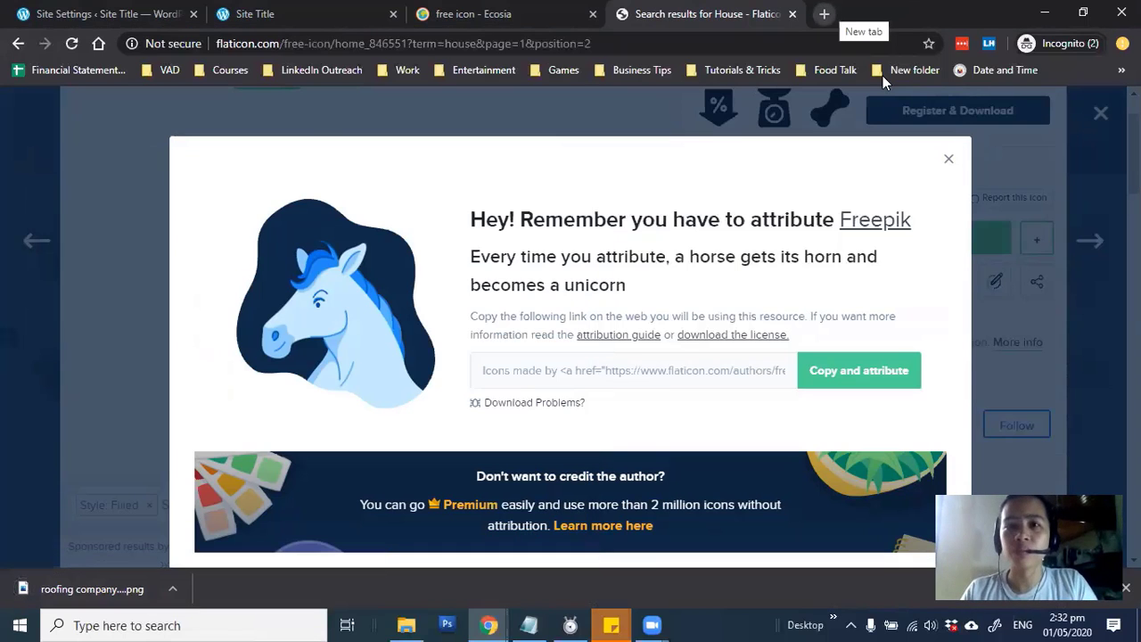
Step: Open tinypng.com in a new tab and compress the downloaded favicon PNG there
key("ctrl+t")
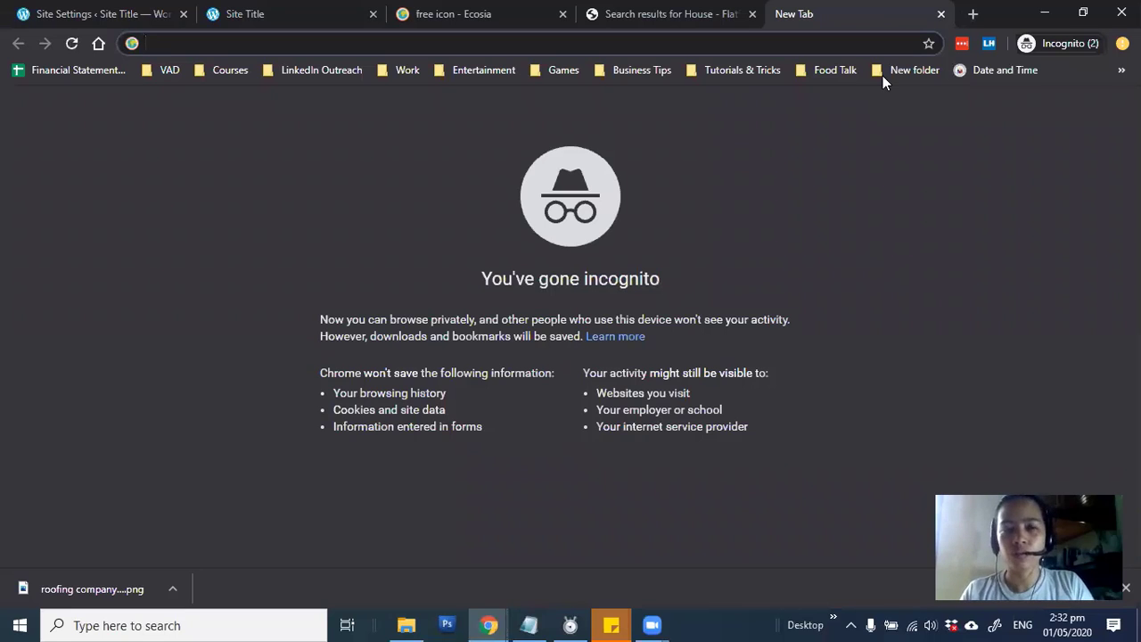
type("tinypng.com")
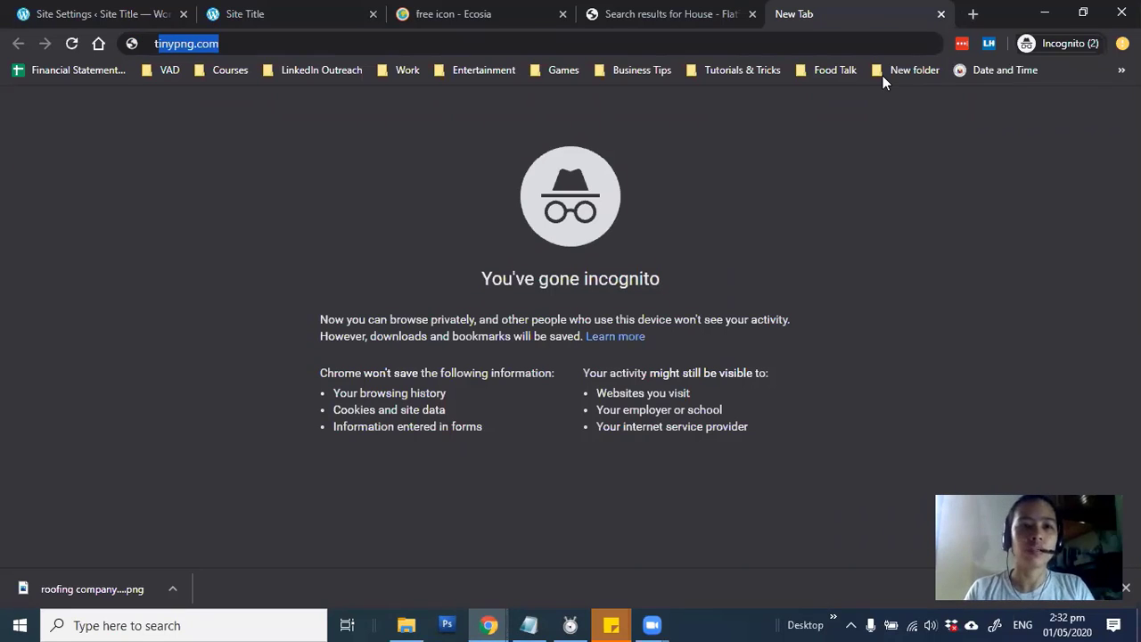
key("Return")
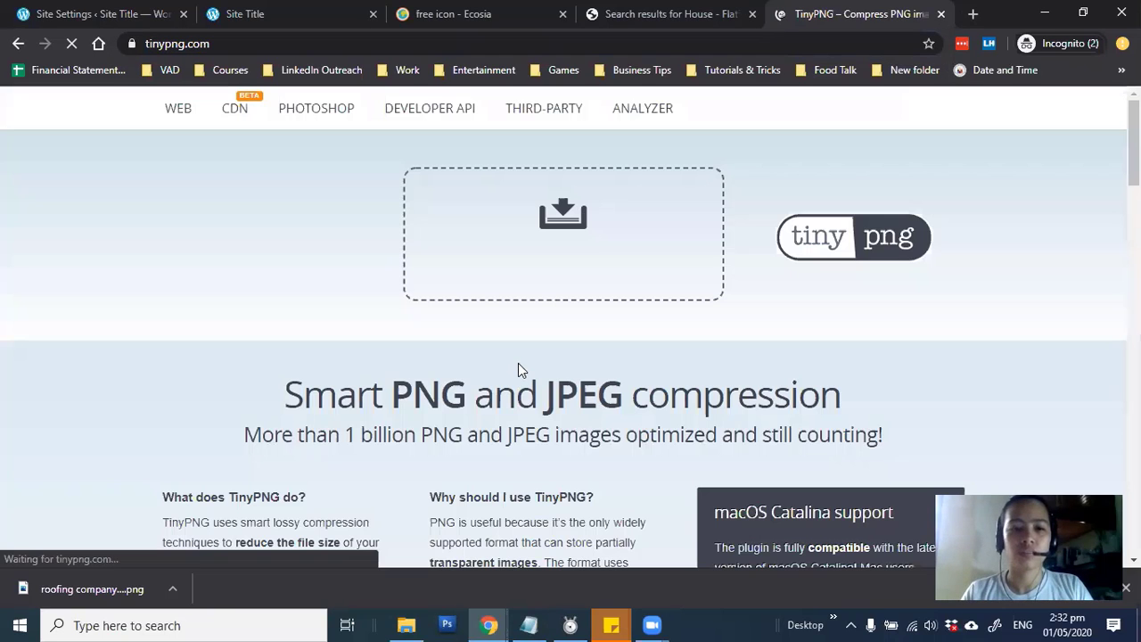
left_click_drag(59, 582, 565, 232)
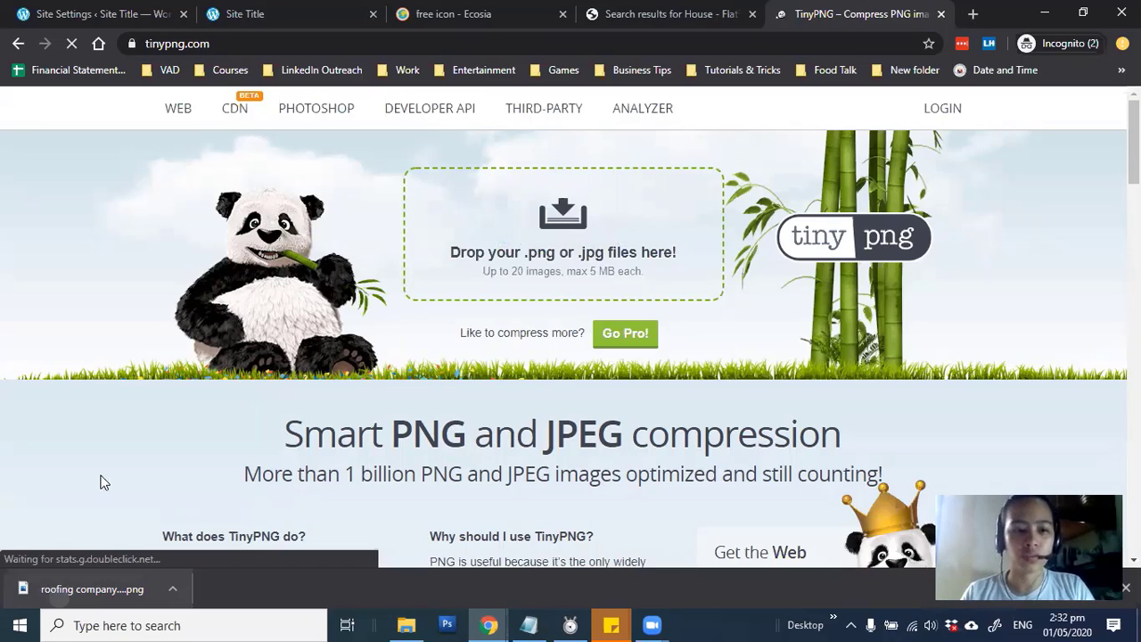
left_click_drag(90, 593, 575, 243)
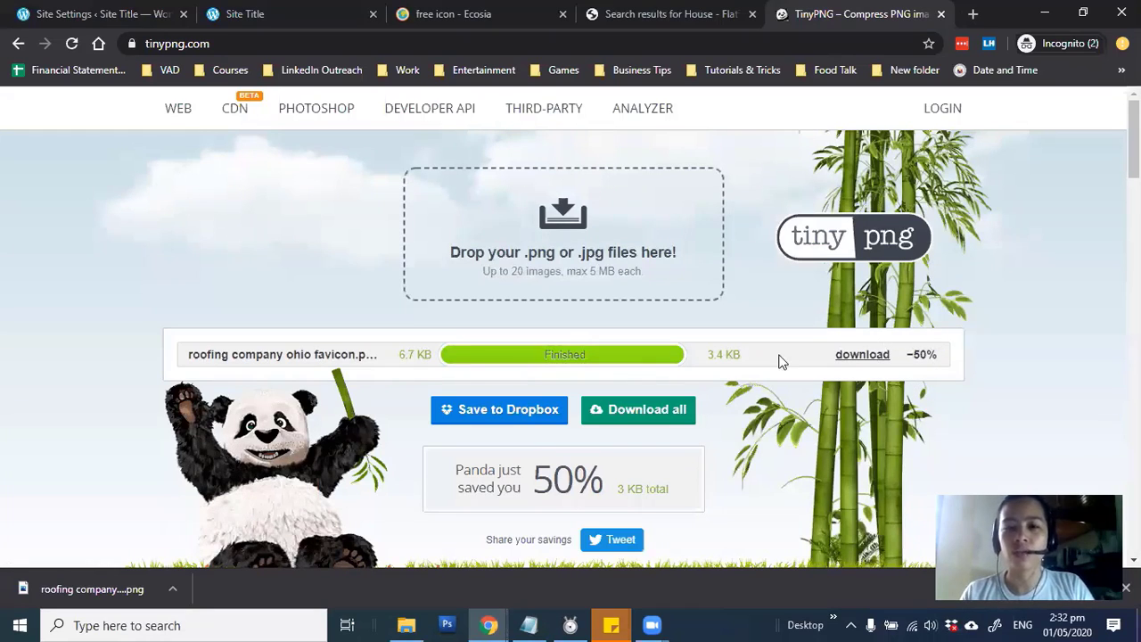
Step: Download the compressed PNG as "roofing company ohio favicon" on the Desktop, replacing the existing file
left_click(863, 356)
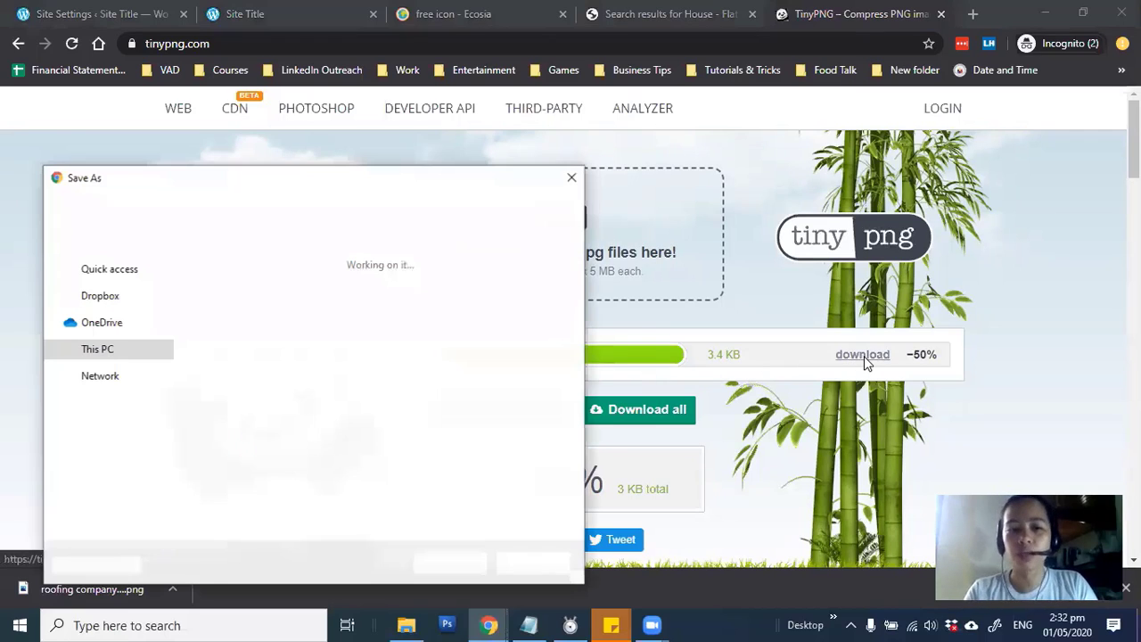
key("BackSpace")
key("BackSpace")
key("BackSpace")
key("BackSpace")
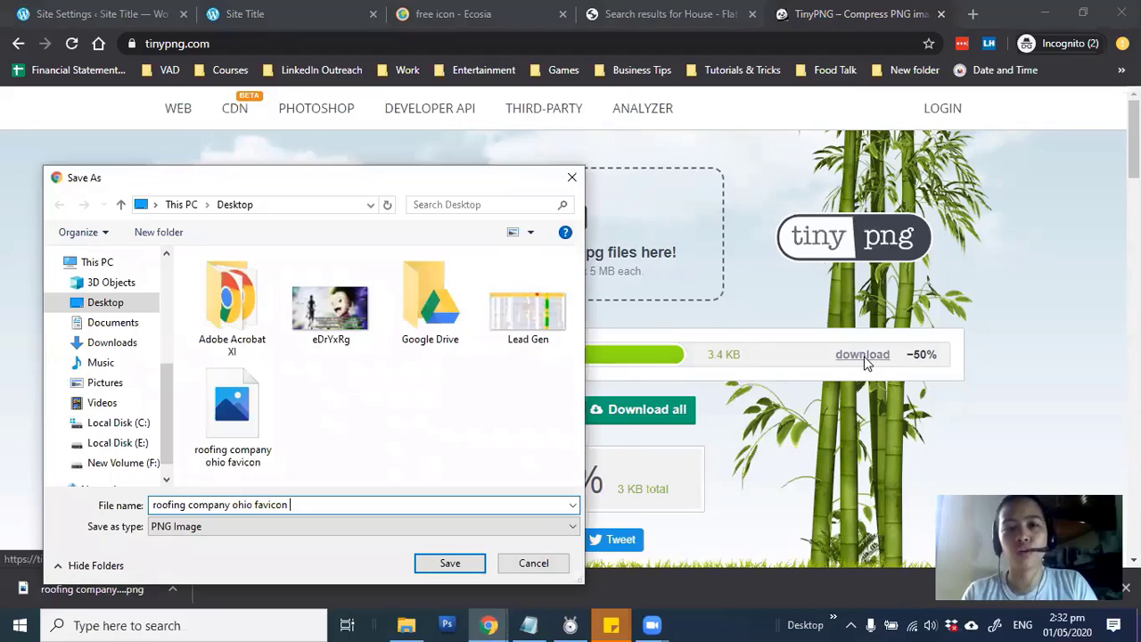
key("Return")
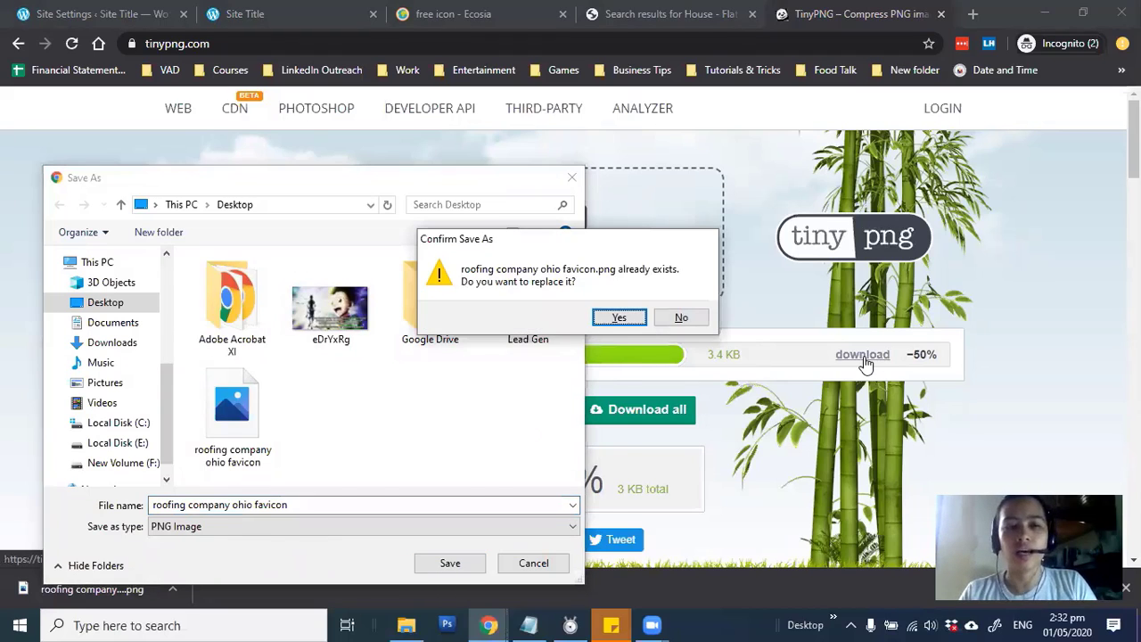
key("Return")
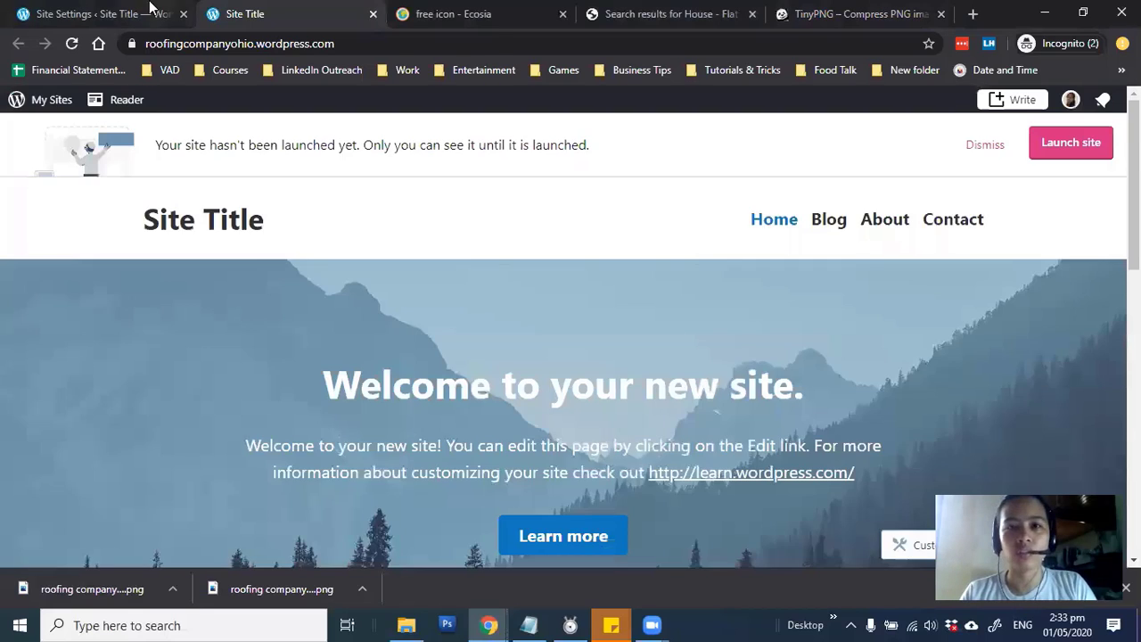
Step: Return to the WordPress site settings, change the site icon and upload the compressed favicon PNG as its image
left_click(150, 7)
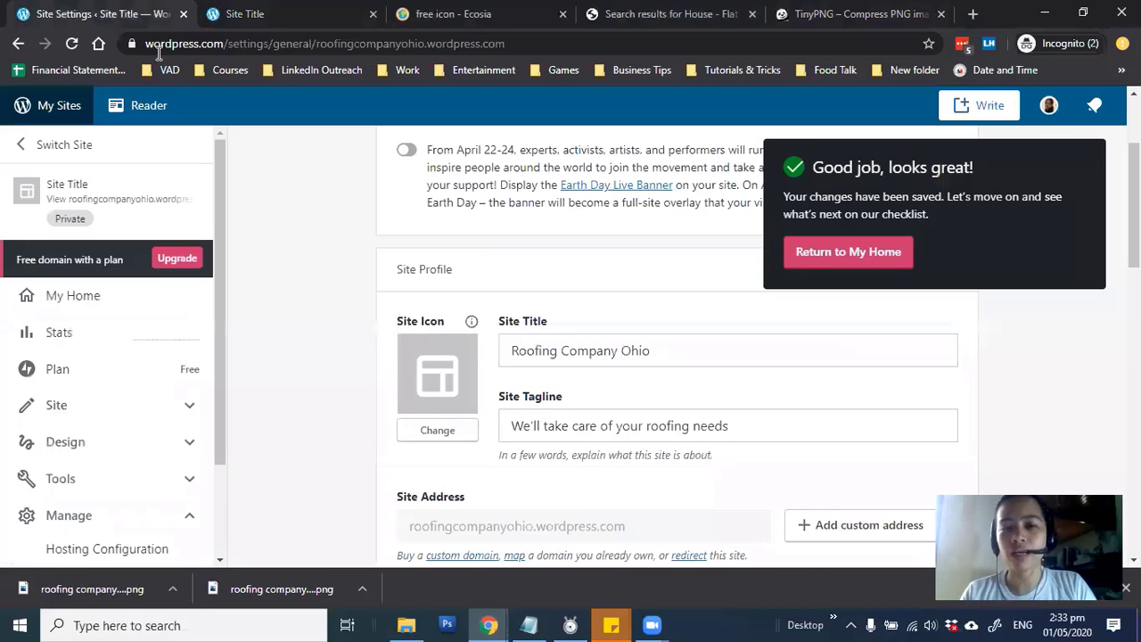
left_click(438, 431)
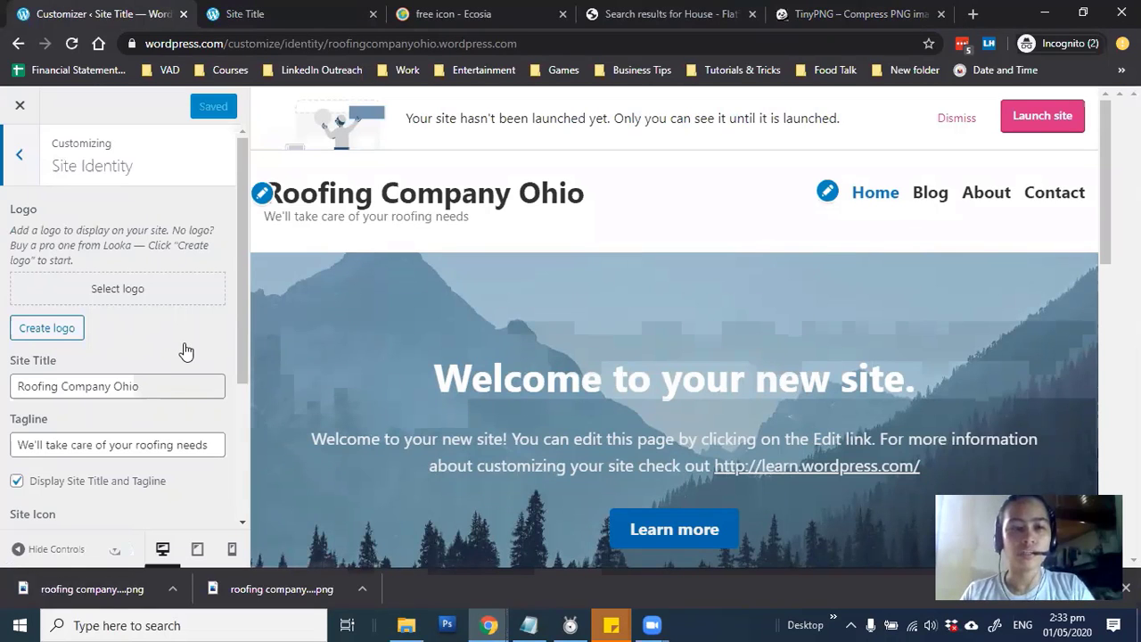
scroll(212, 262, "down", 3)
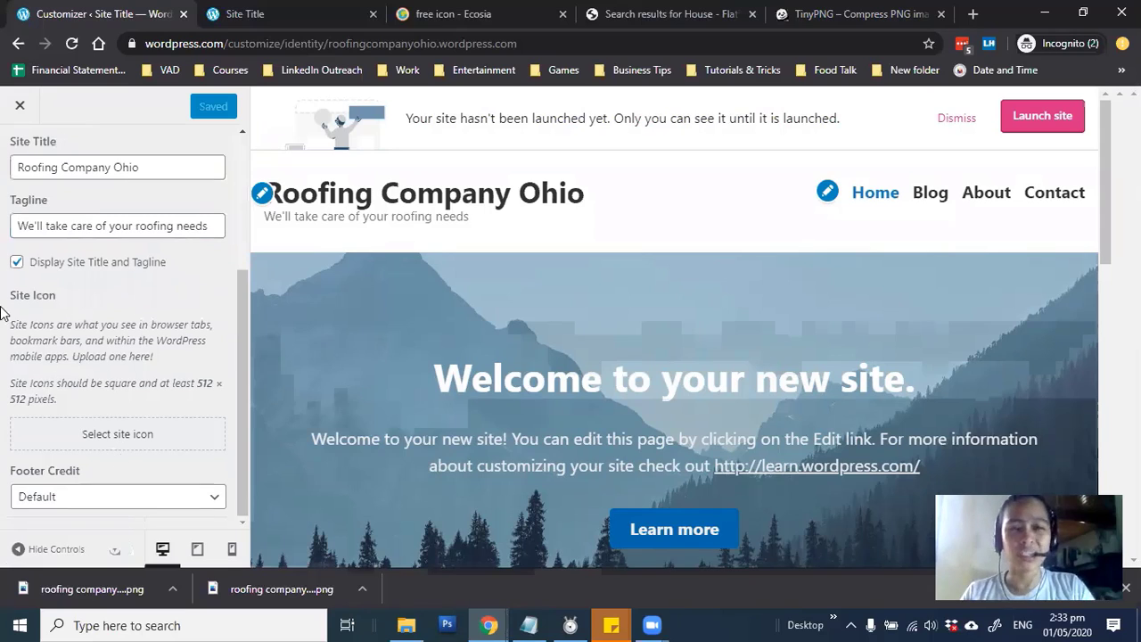
left_click(122, 434)
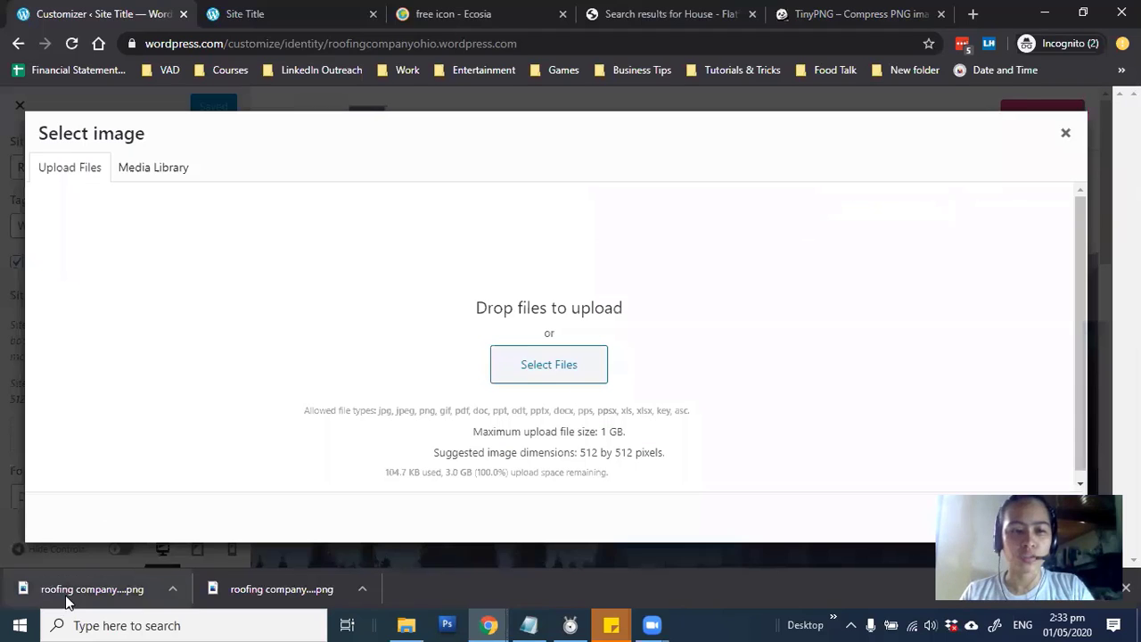
left_click_drag(67, 601, 558, 380)
Step: Check the uploaded icon's file name, file size and pixel dimensions in its attachment details
left_click_drag(846, 261, 1023, 265)
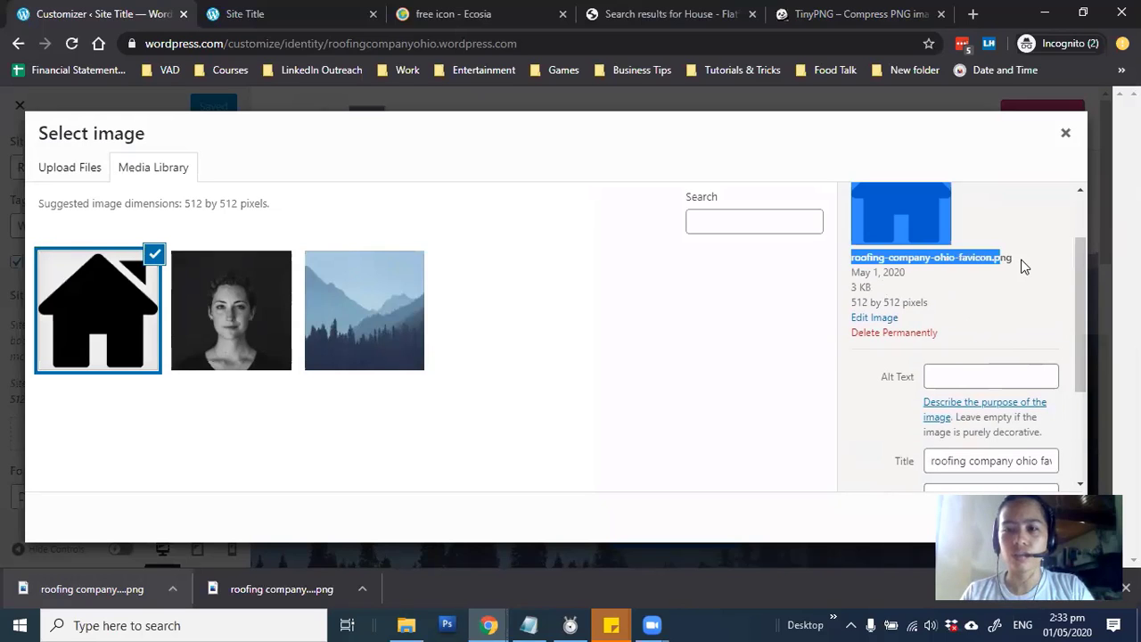
left_click(1023, 266)
left_click_drag(851, 288, 914, 294)
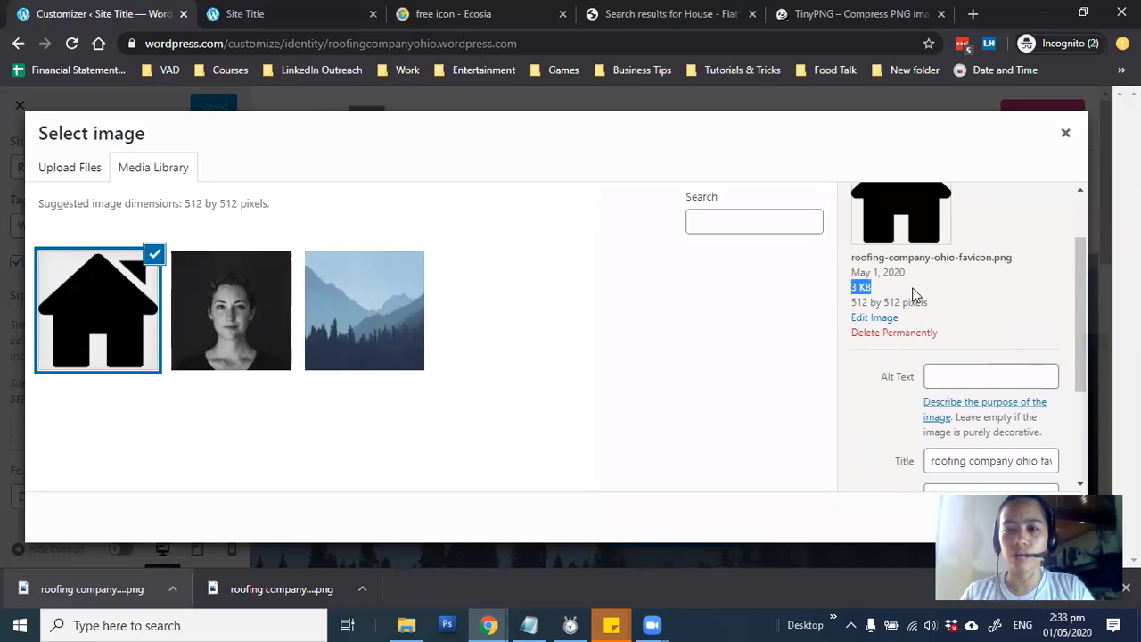
left_click(955, 310)
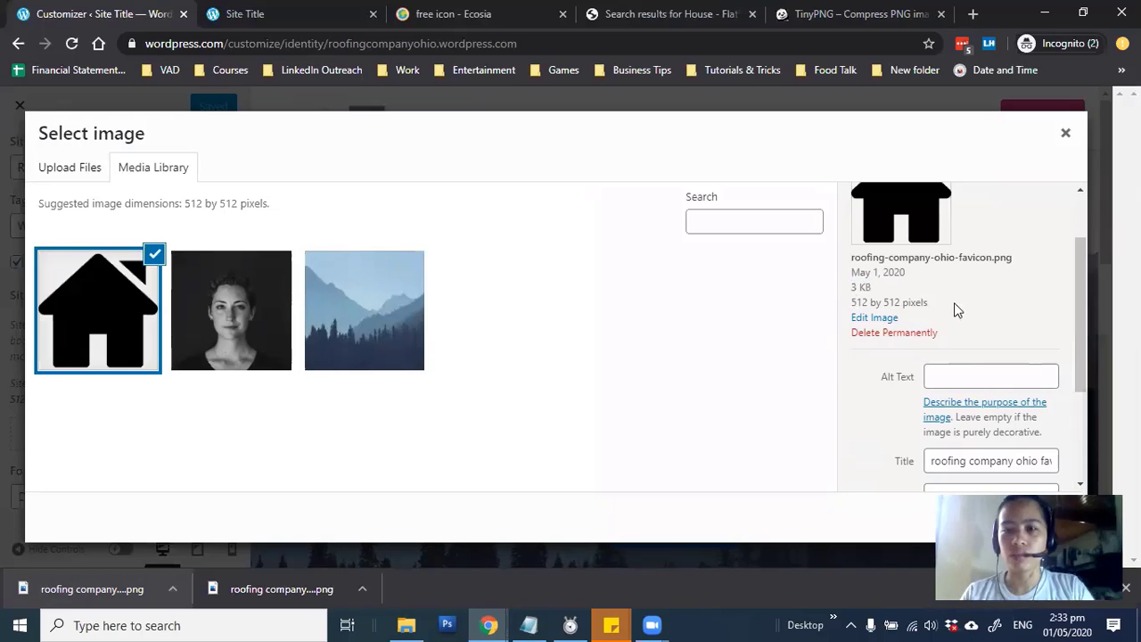
triple_click(958, 308)
Step: Set the uploaded image's alt text to "roofing company ohio favicon" and apply the image as the site icon
scroll(991, 329, "down", 2)
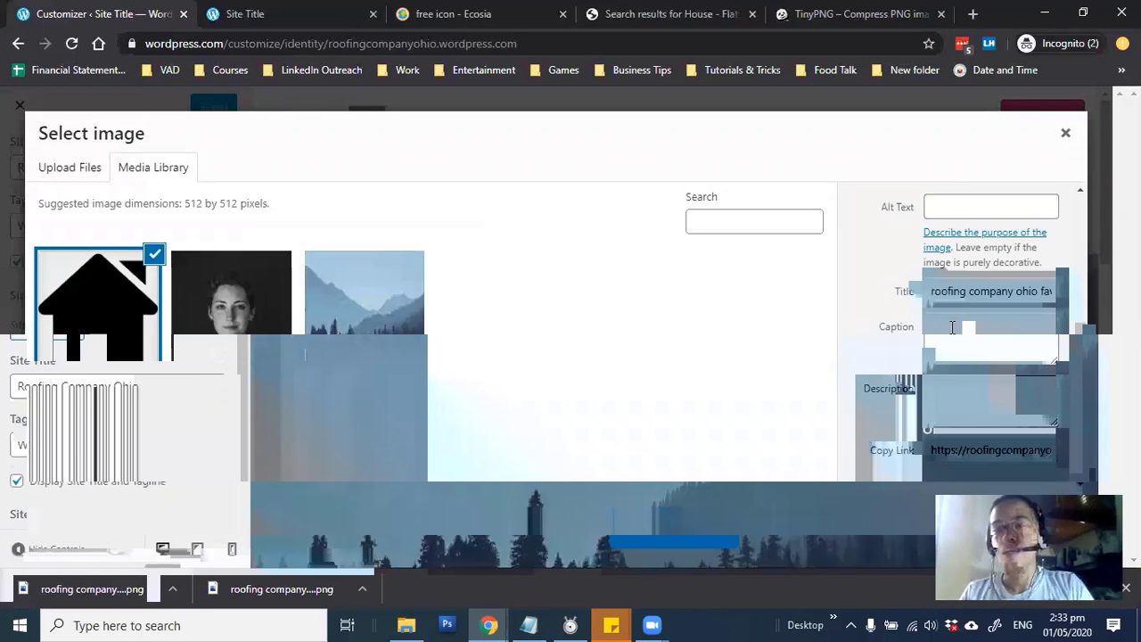
left_click(949, 290)
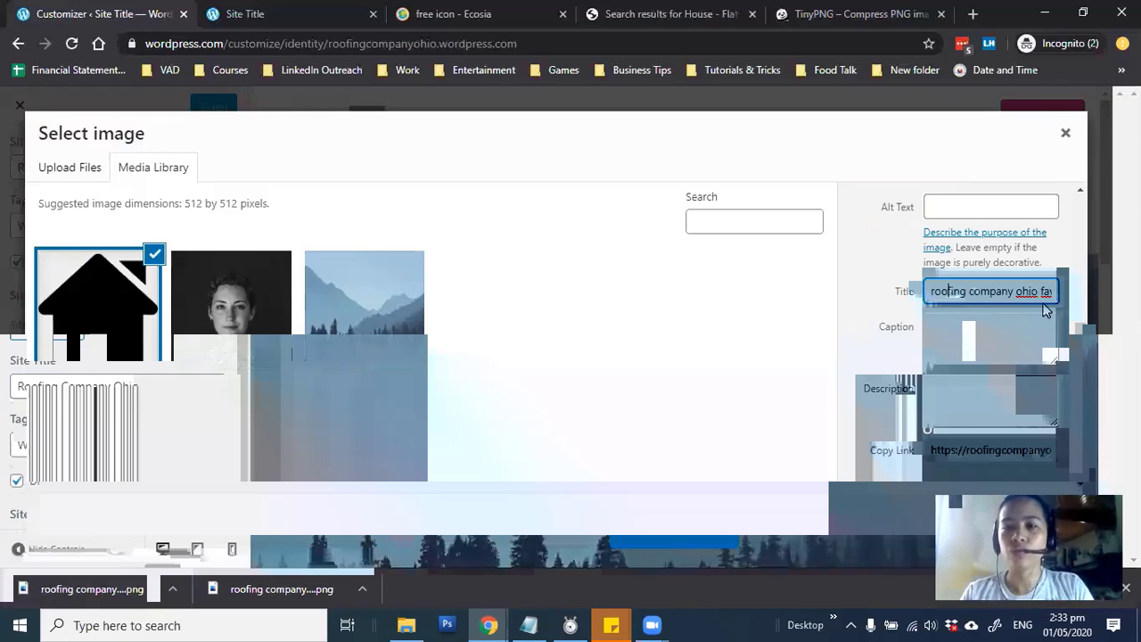
key("ctrl+a")
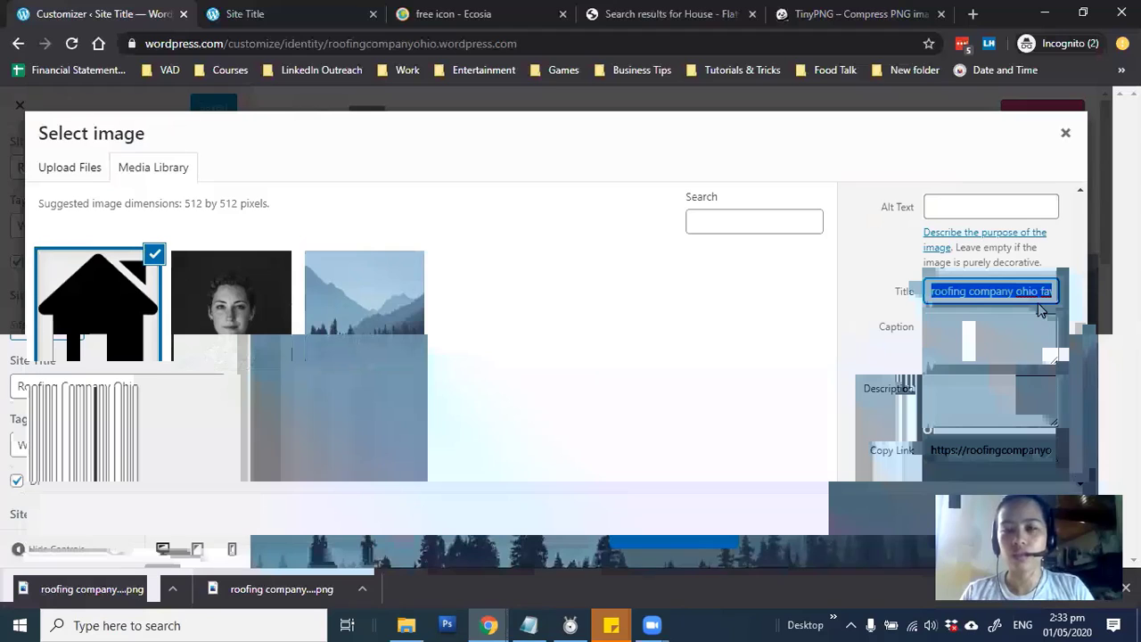
left_click(984, 210)
type("roofing company ohio favicon")
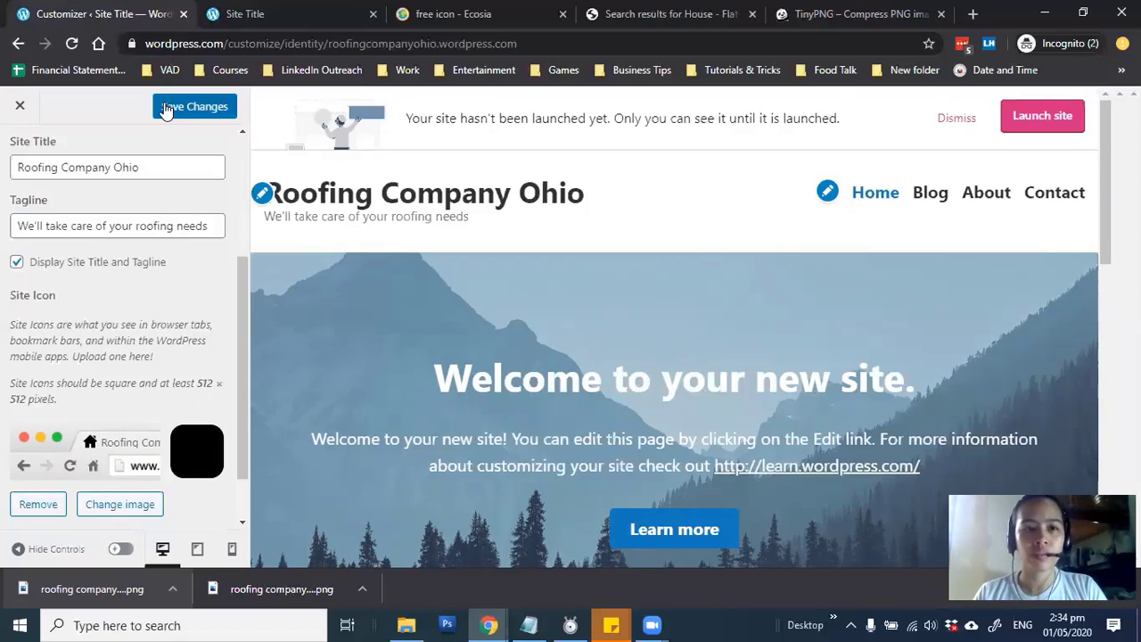
scroll(210, 237, "down", 2)
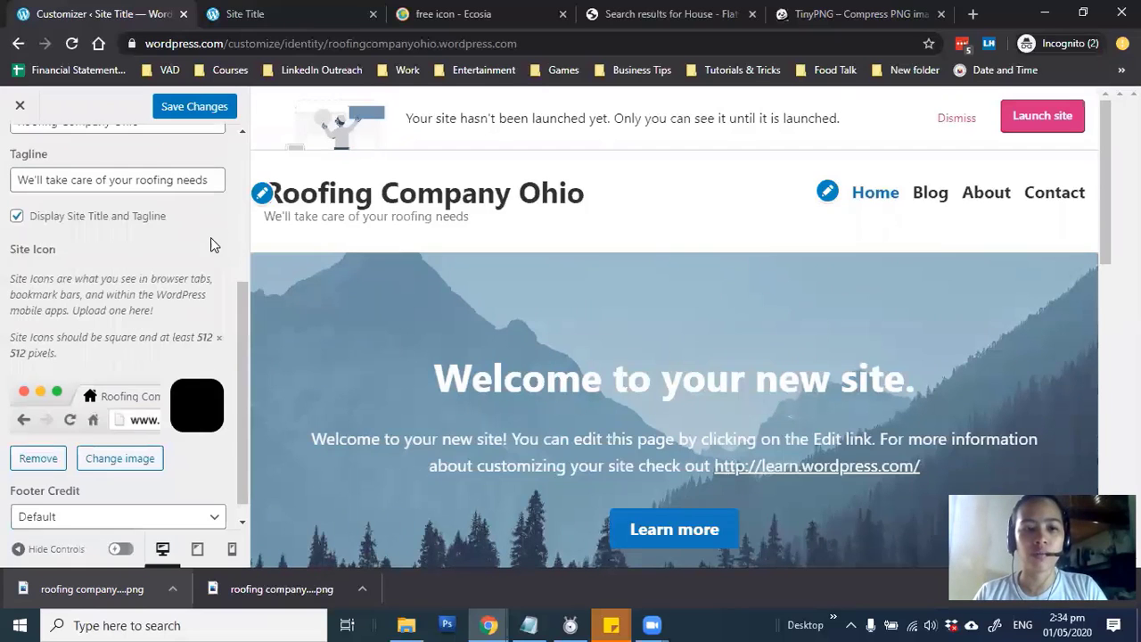
Step: Save the site identity changes and reload the site's own tab to check the new title, tagline and icon
scroll(211, 264, "up", 5)
scroll(210, 265, "down", 2)
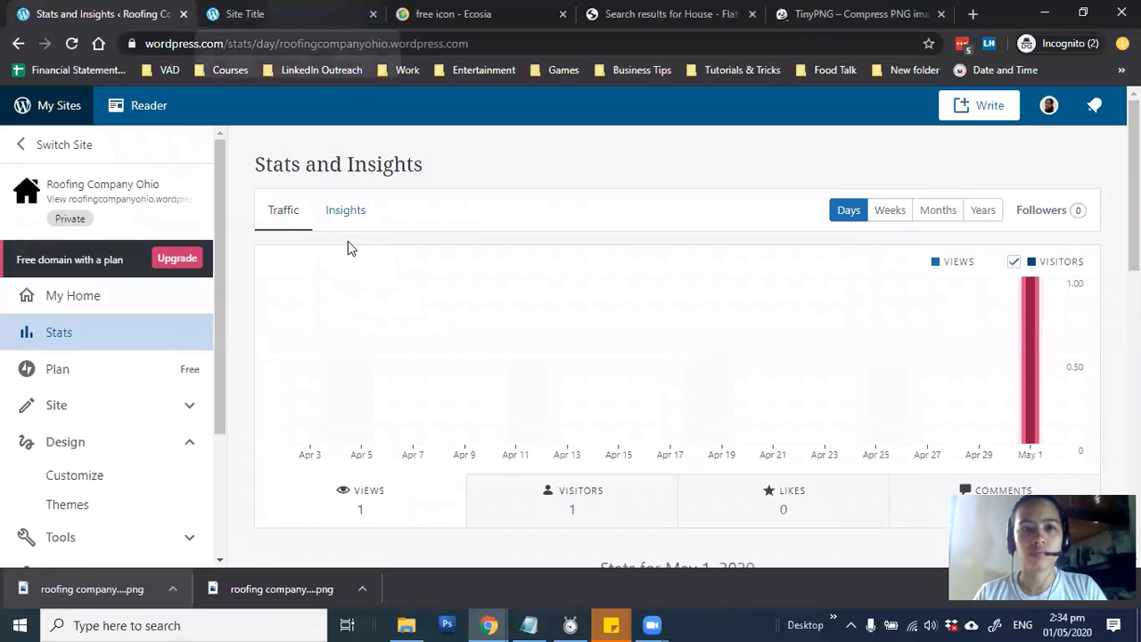
key("ctrl+Tab")
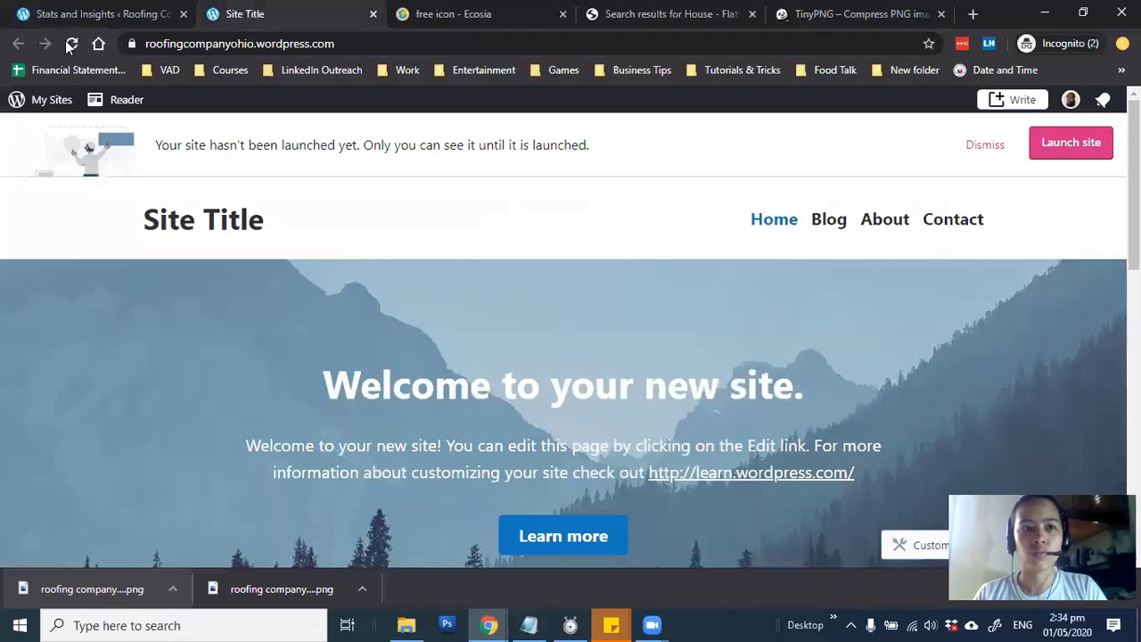
left_click(67, 43)
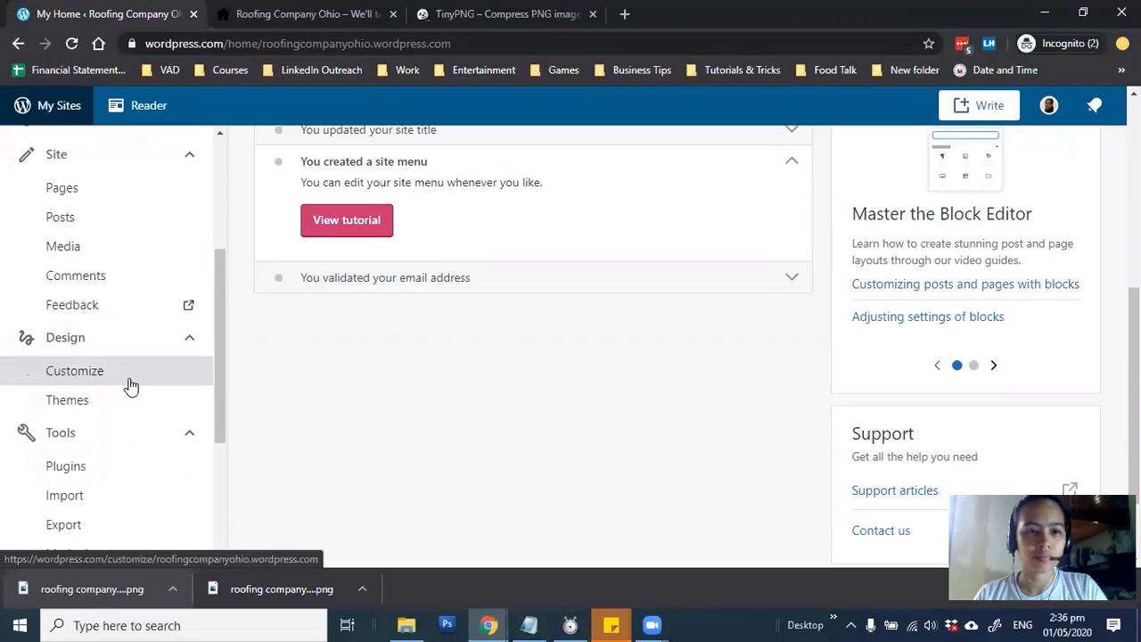
Step: In the customizer's Primary menu, change the navigation labels to HOME, BLOG, ABOUT and CONTACT
scroll(125, 401, "down", 1)
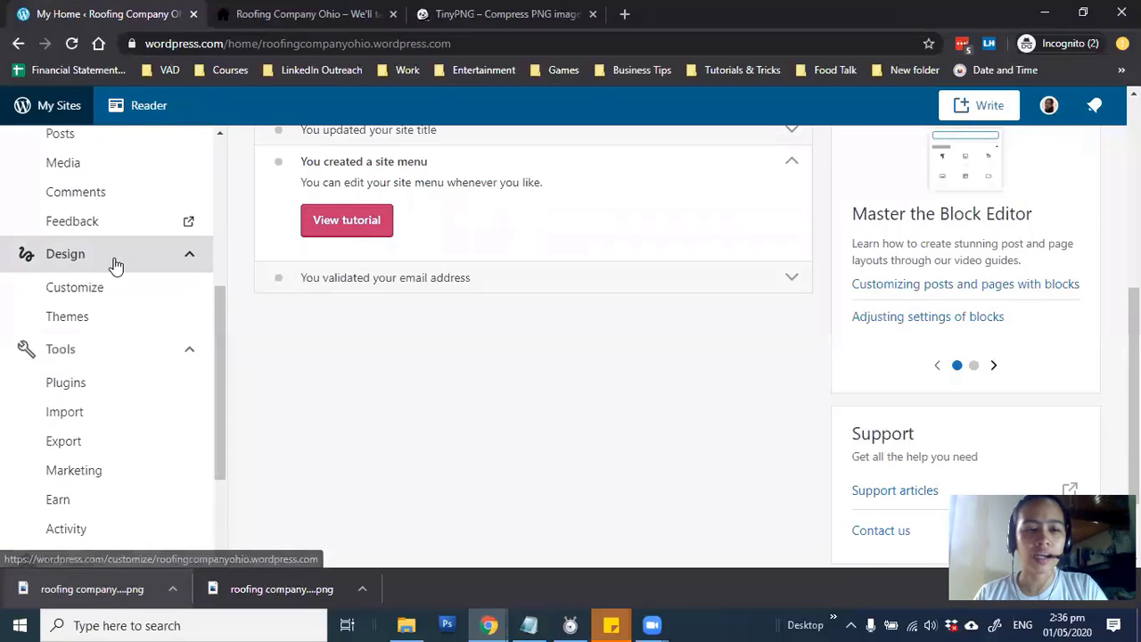
left_click(98, 294)
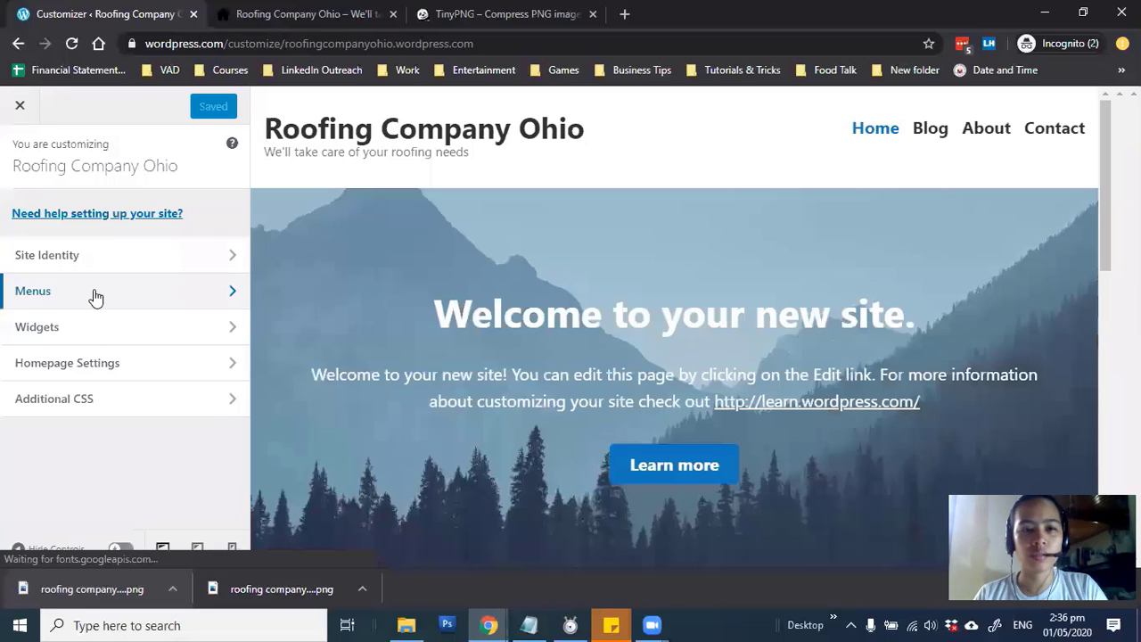
left_click(96, 297)
left_click(63, 245)
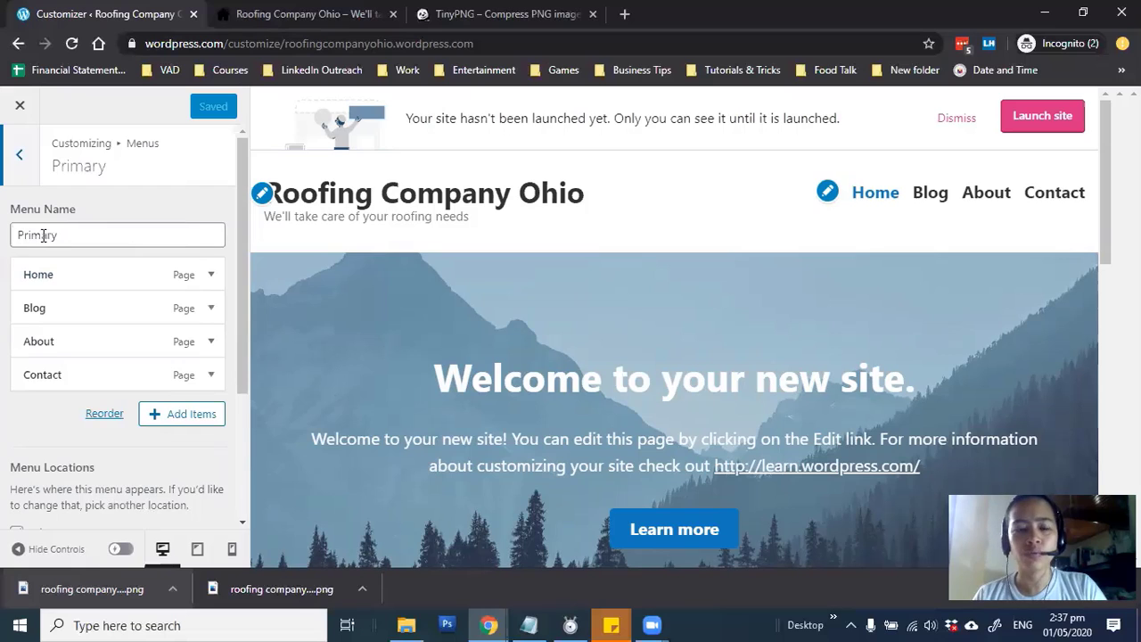
left_click(71, 275)
left_click(85, 326)
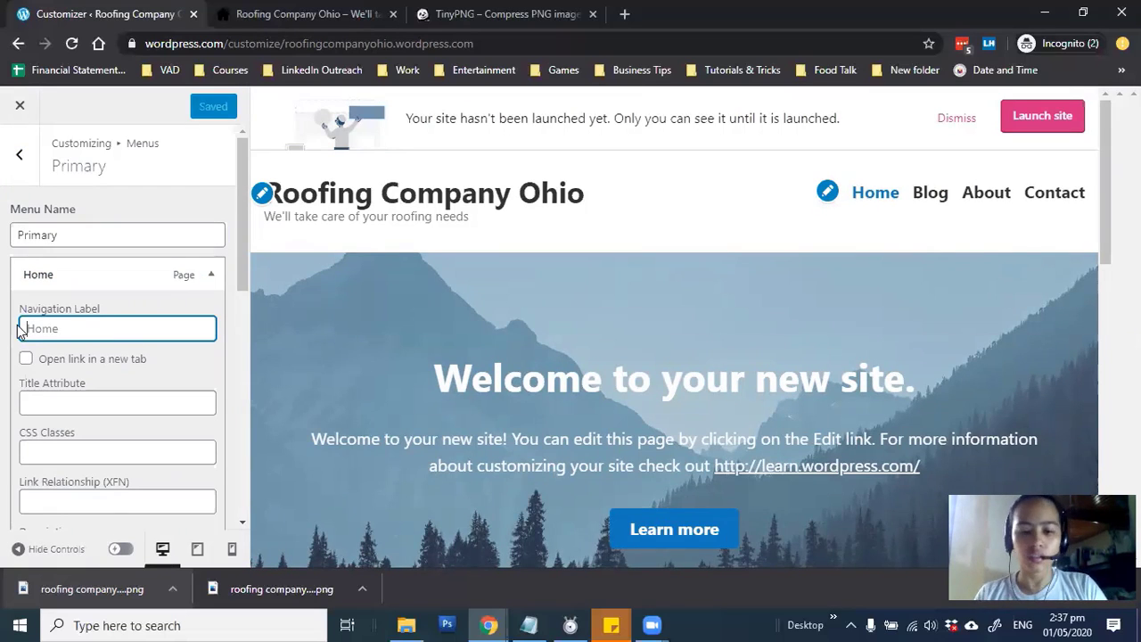
type("HOME")
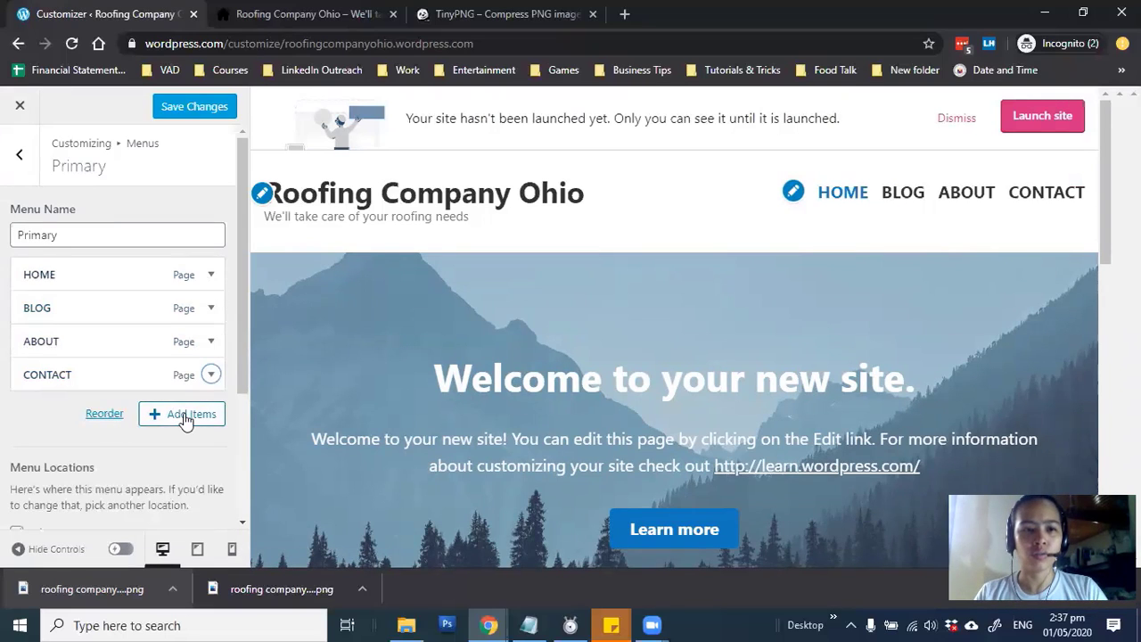
Step: Add a new Services page to the Primary menu, labelled SERVICES, and move it directly below HOME
left_click(185, 415)
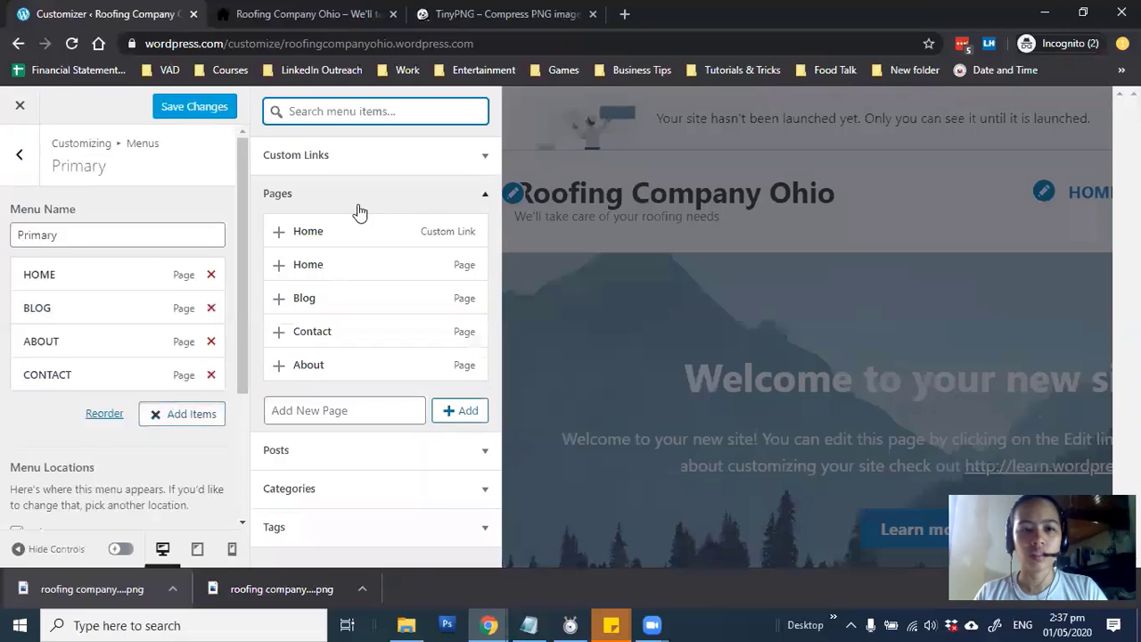
left_click(323, 410)
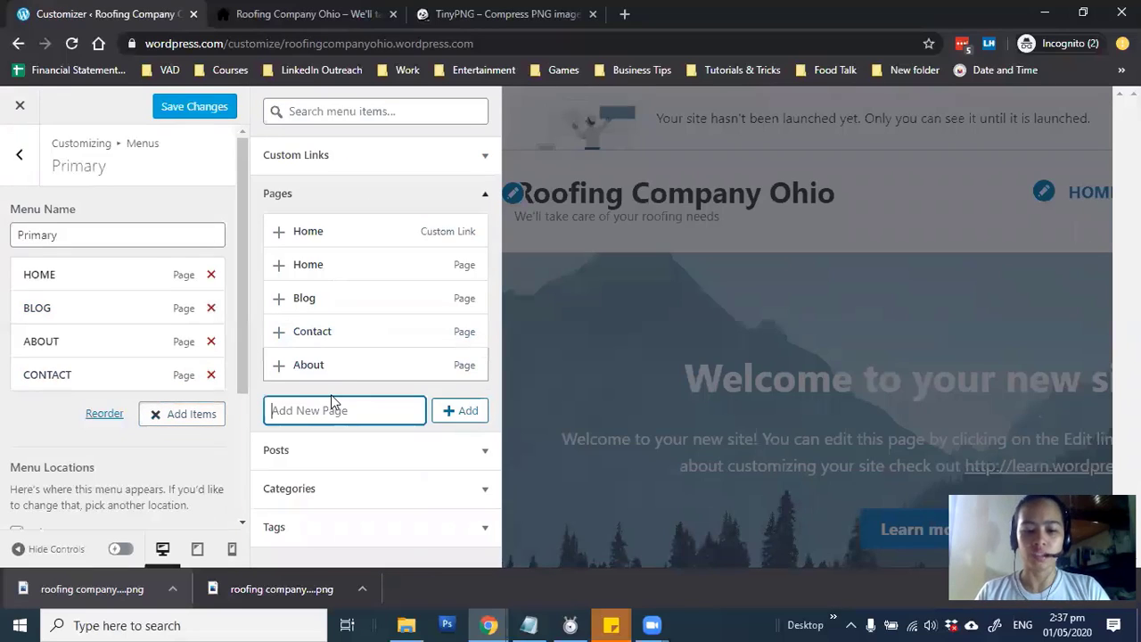
type("Services")
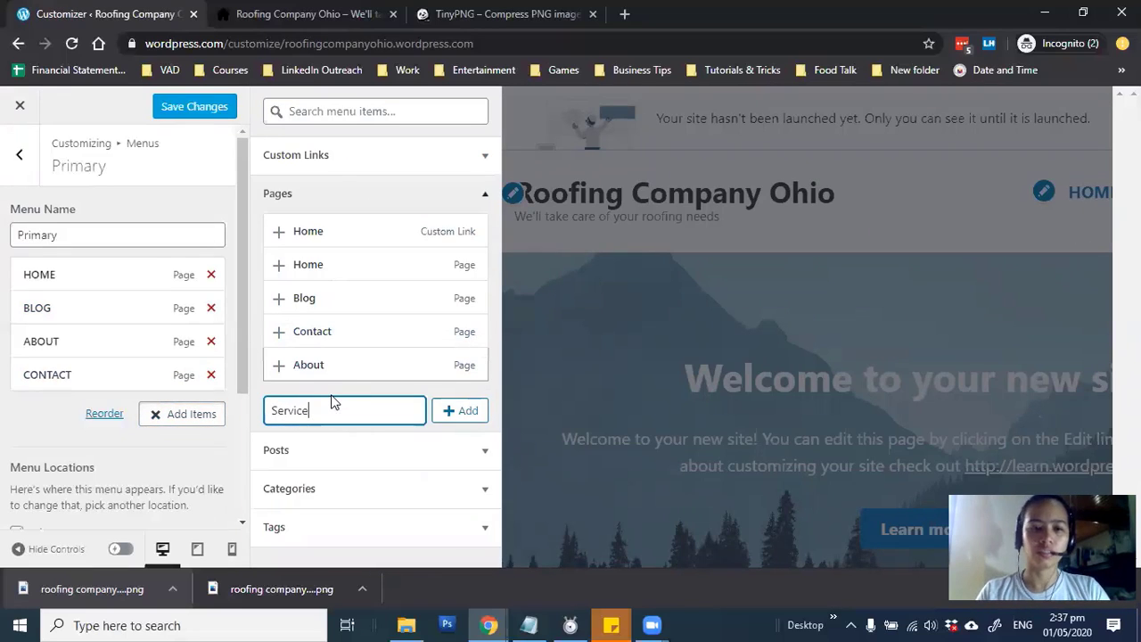
key("Return")
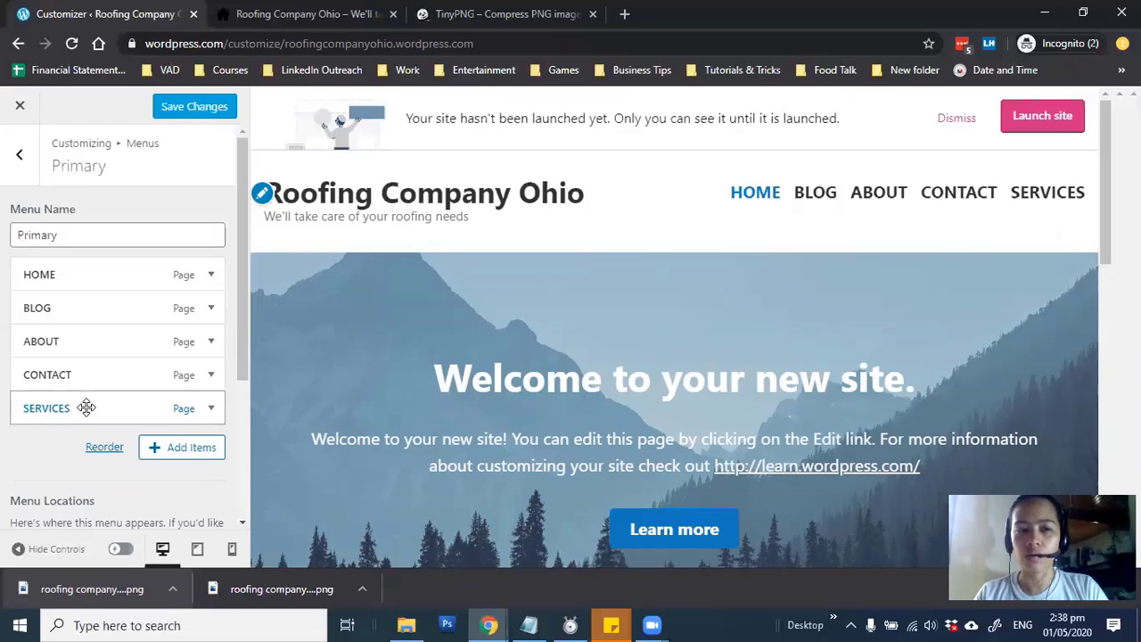
left_click_drag(86, 407, 90, 309)
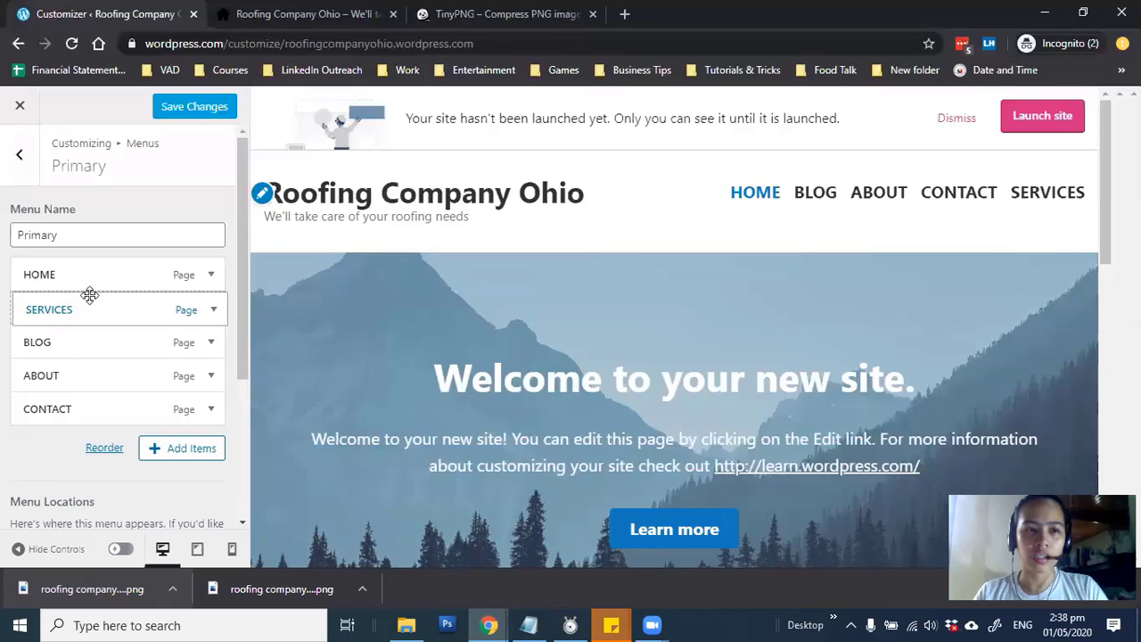
left_click_drag(94, 308, 71, 310)
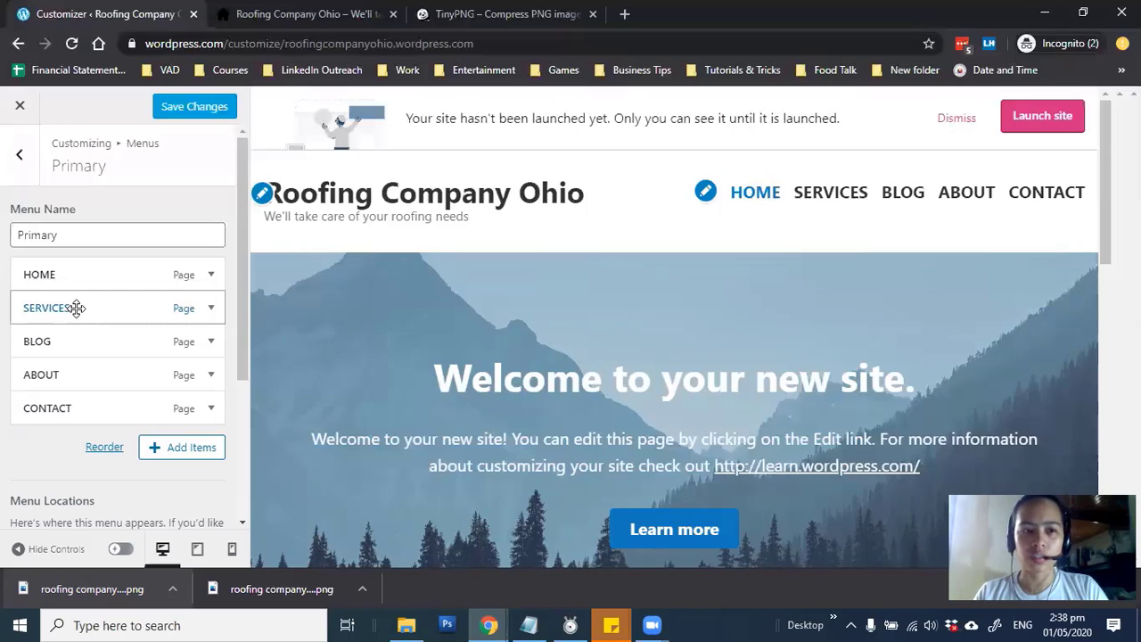
Step: Nest SERVICES under HOME as a submenu item, check the dropdown in the preview, and return it to the top level
left_click_drag(77, 307, 196, 328)
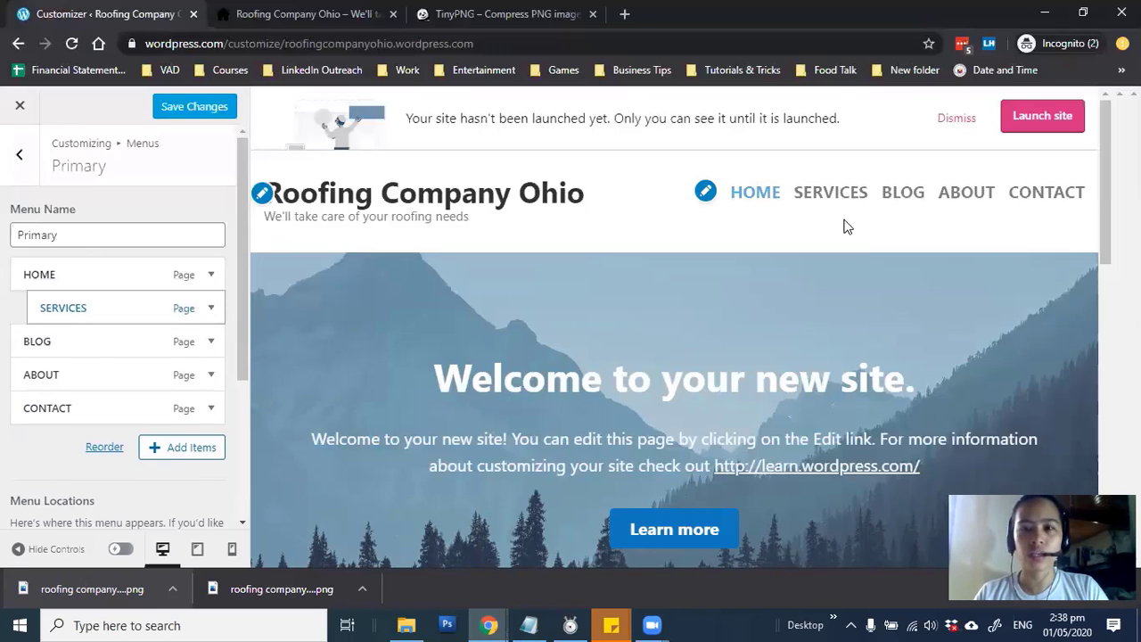
mouse_move(858, 247)
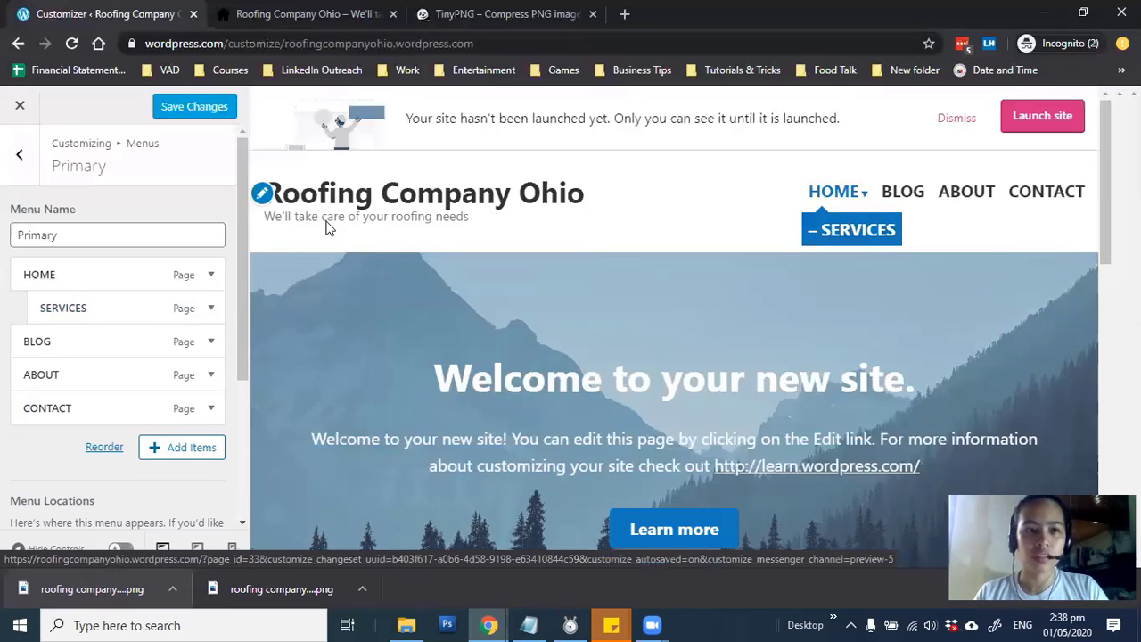
left_click_drag(149, 310, 133, 306)
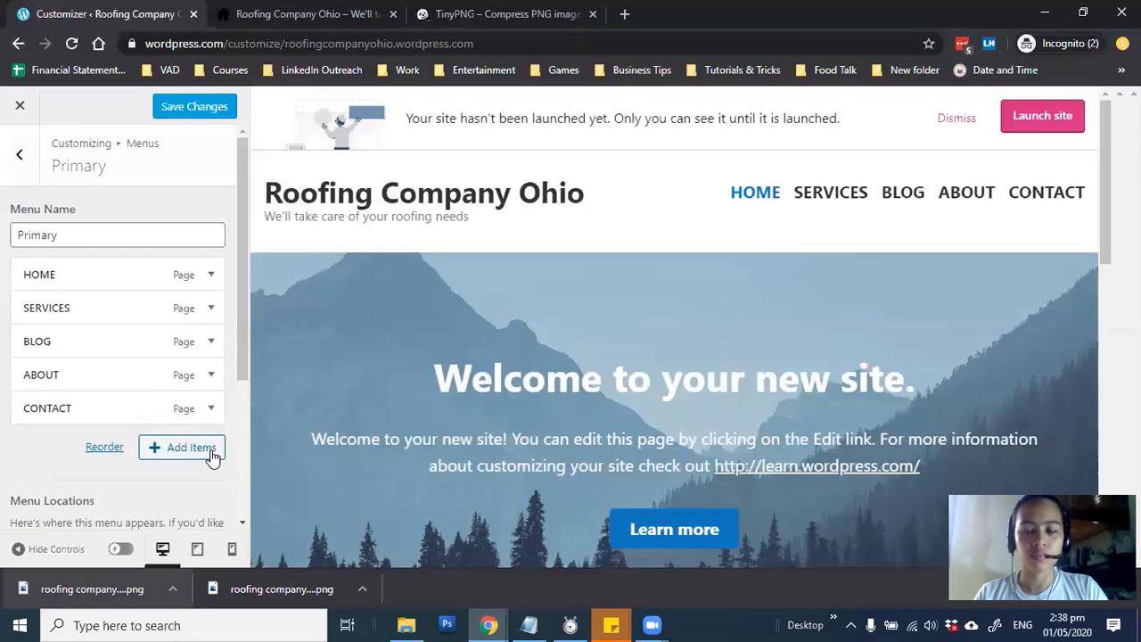
Step: Create a new page named Gallery and add it to the Primary menu
left_click(213, 455)
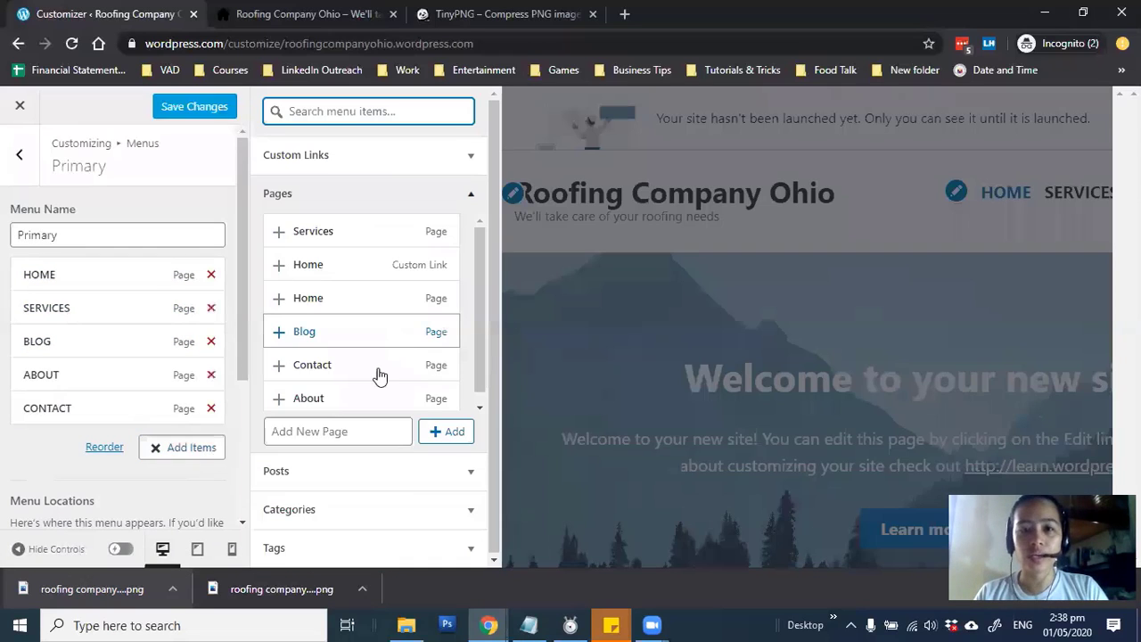
scroll(379, 376, "down", 1)
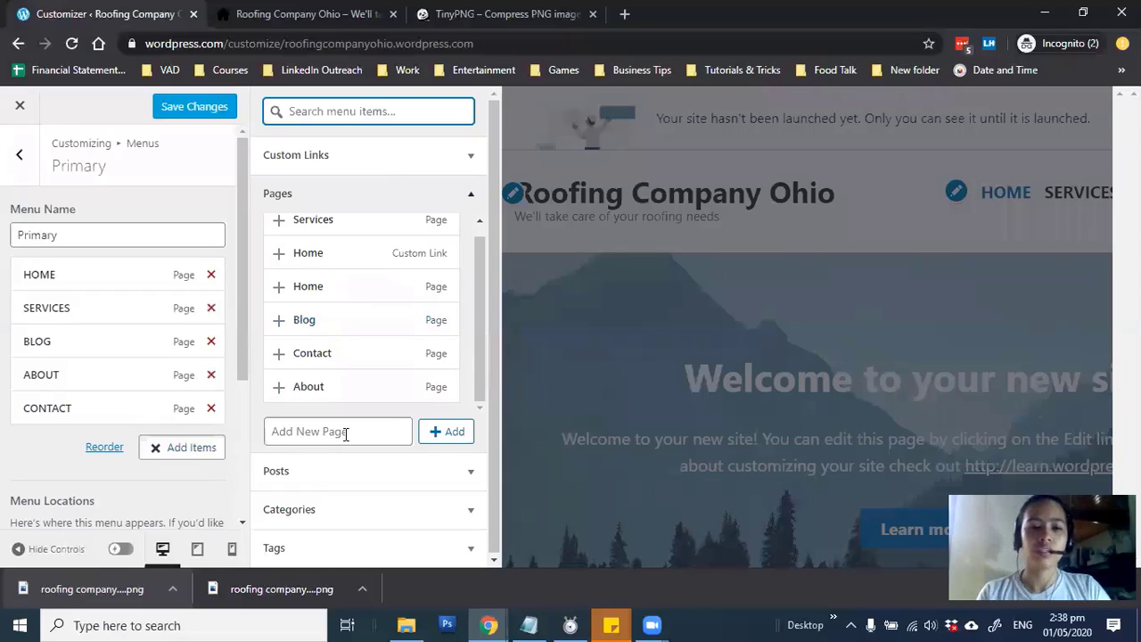
left_click(346, 434)
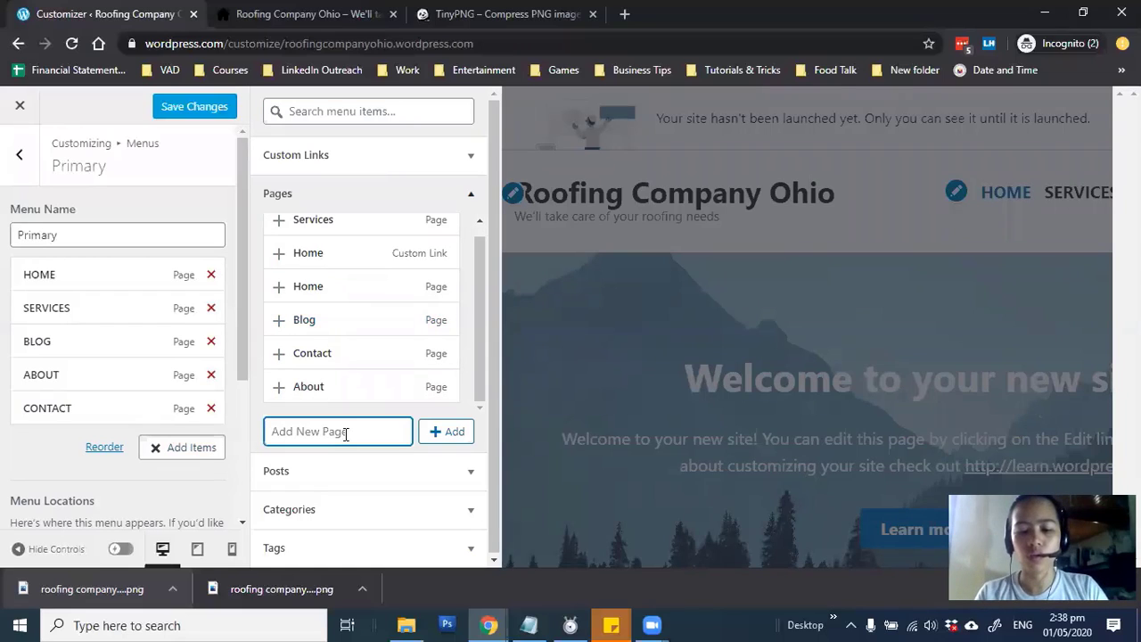
type("Port")
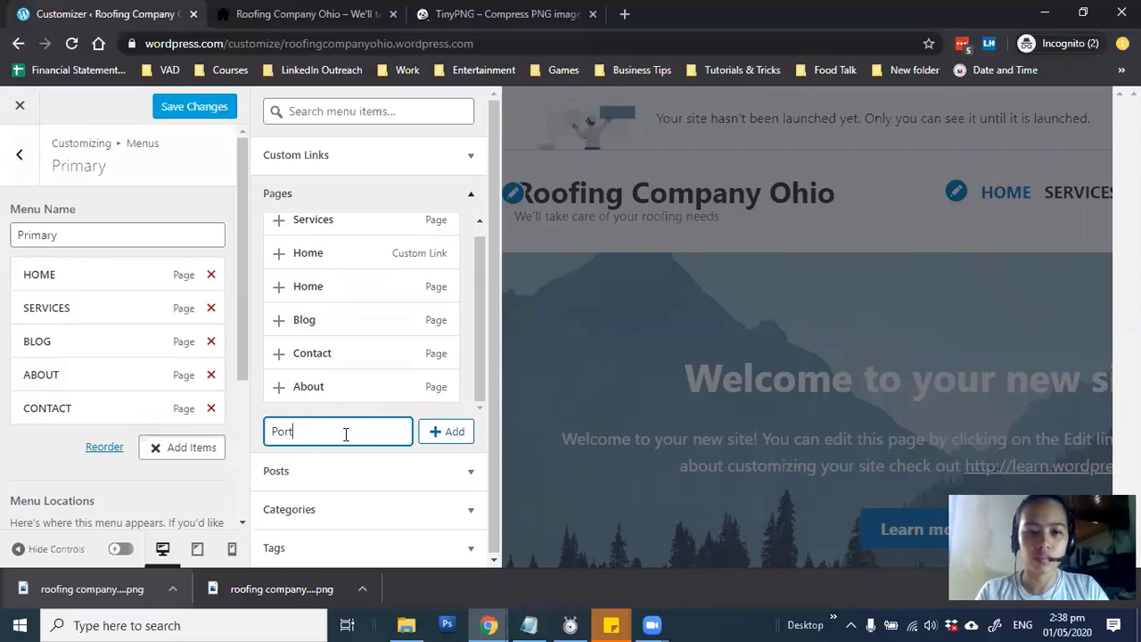
key("BackSpace")
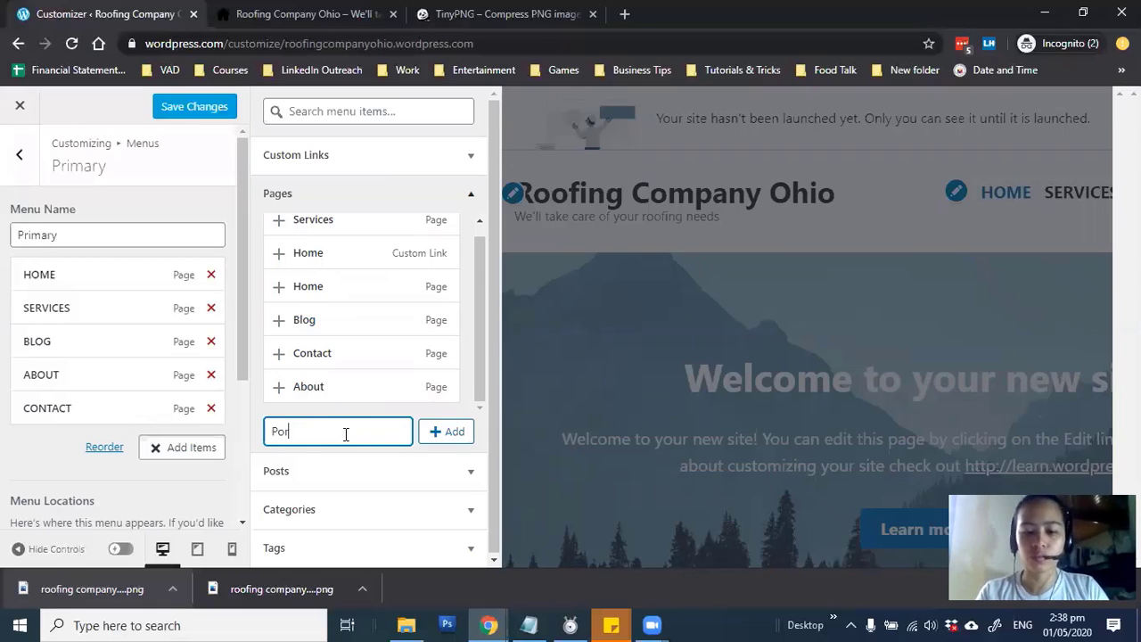
key("BackSpace")
key("BackSpace")
key("BackSpace")
type("Gallery")
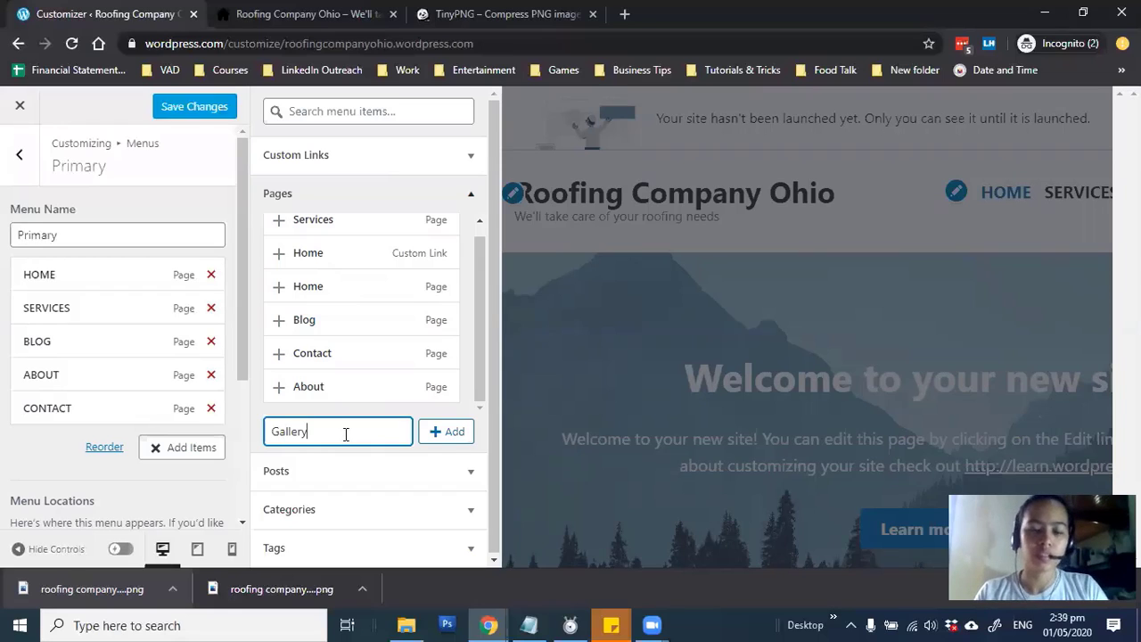
key("Return")
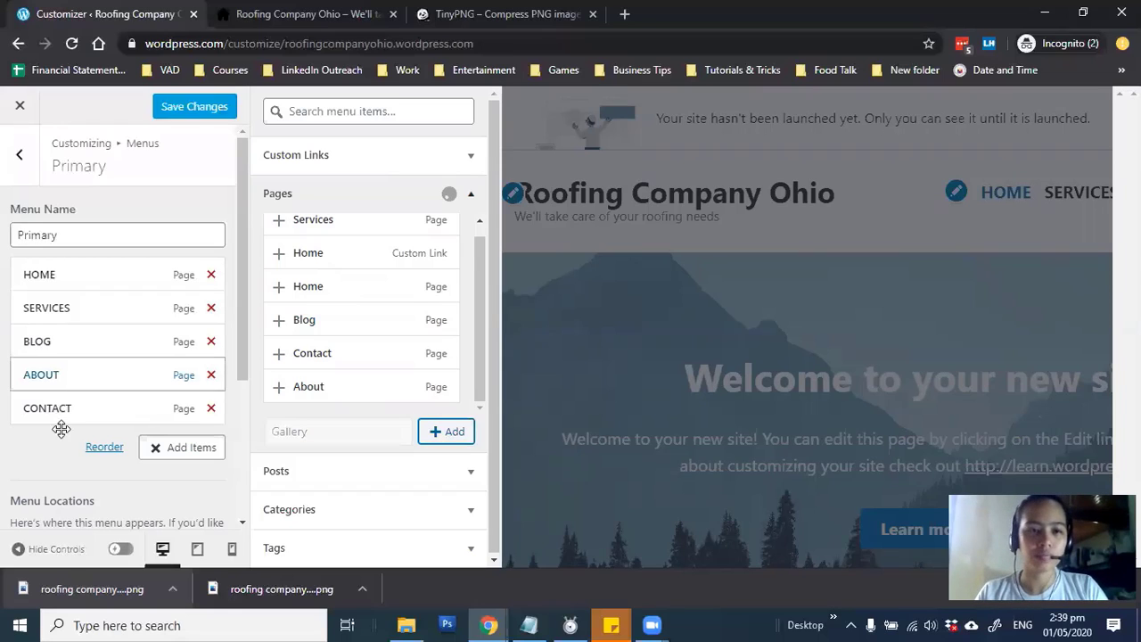
Step: Place the Gallery item between SERVICES and BLOG, relabel it GALLERY, and go back to the menu list
left_click_drag(96, 359, 147, 348)
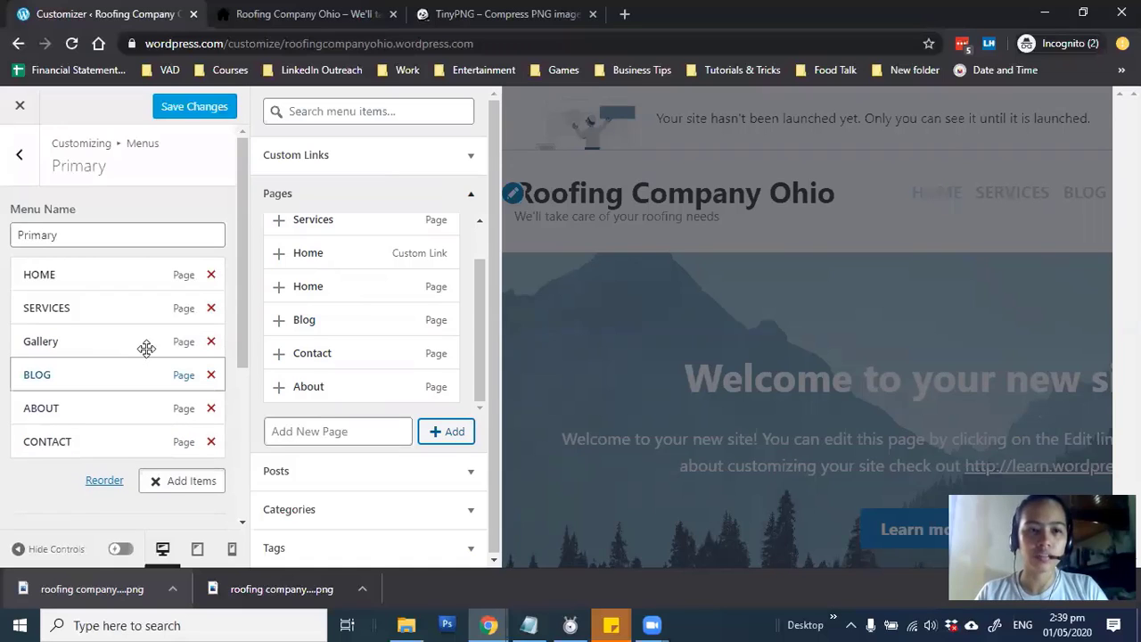
left_click(94, 339)
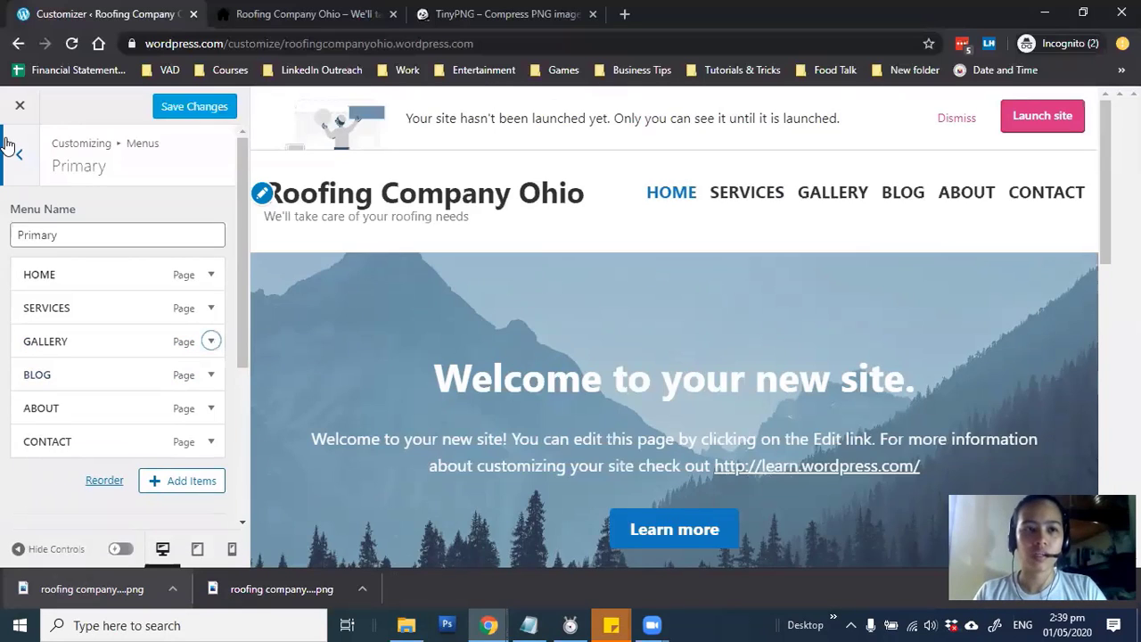
left_click(23, 156)
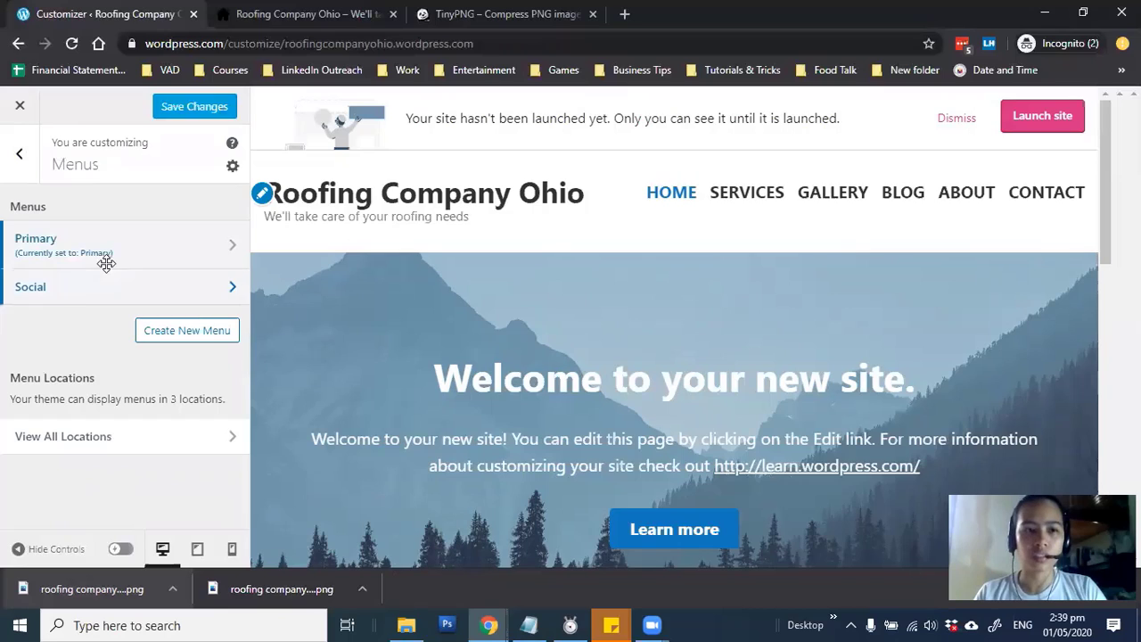
Step: Open the Social menu and review its links, its location options and the footer of the page preview
left_click(74, 298)
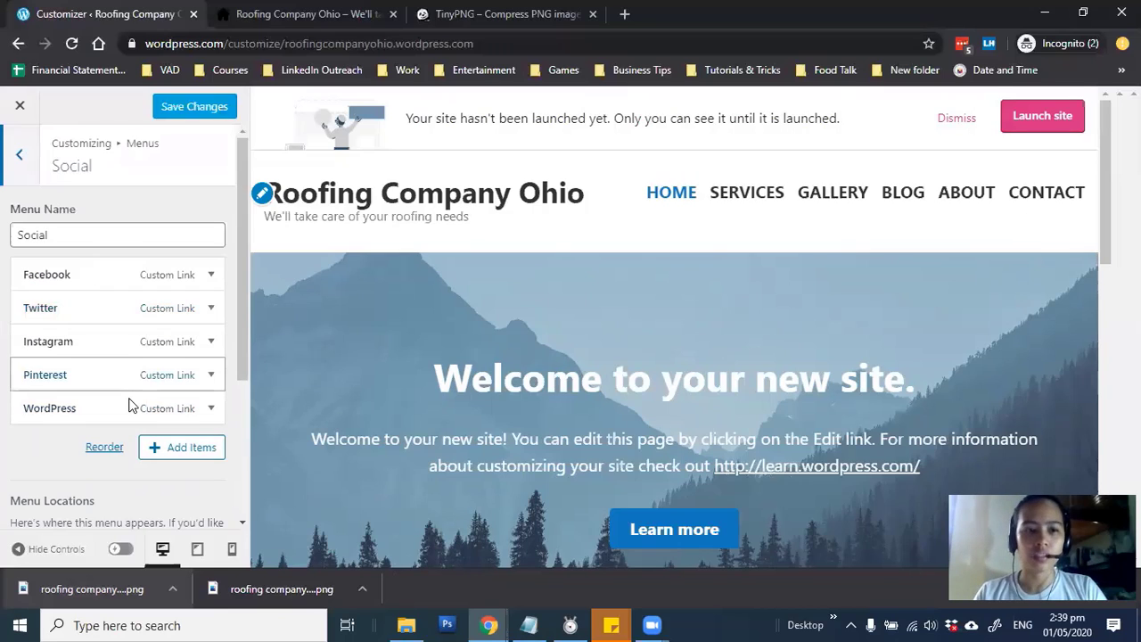
scroll(132, 375, "down", 3)
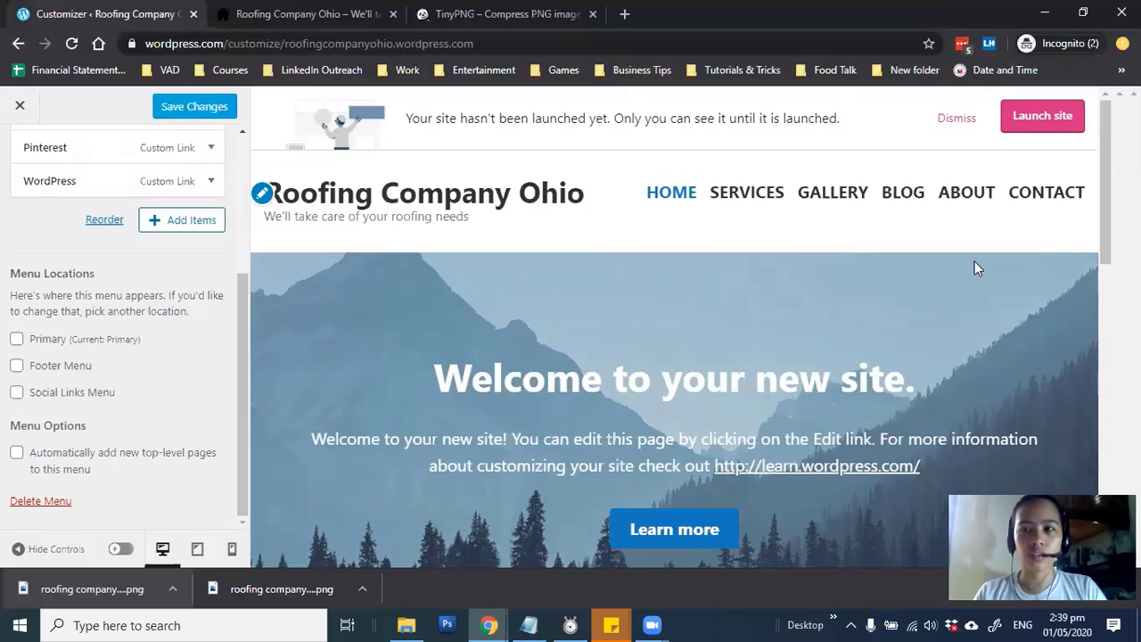
left_click_drag(1094, 198, 1094, 447)
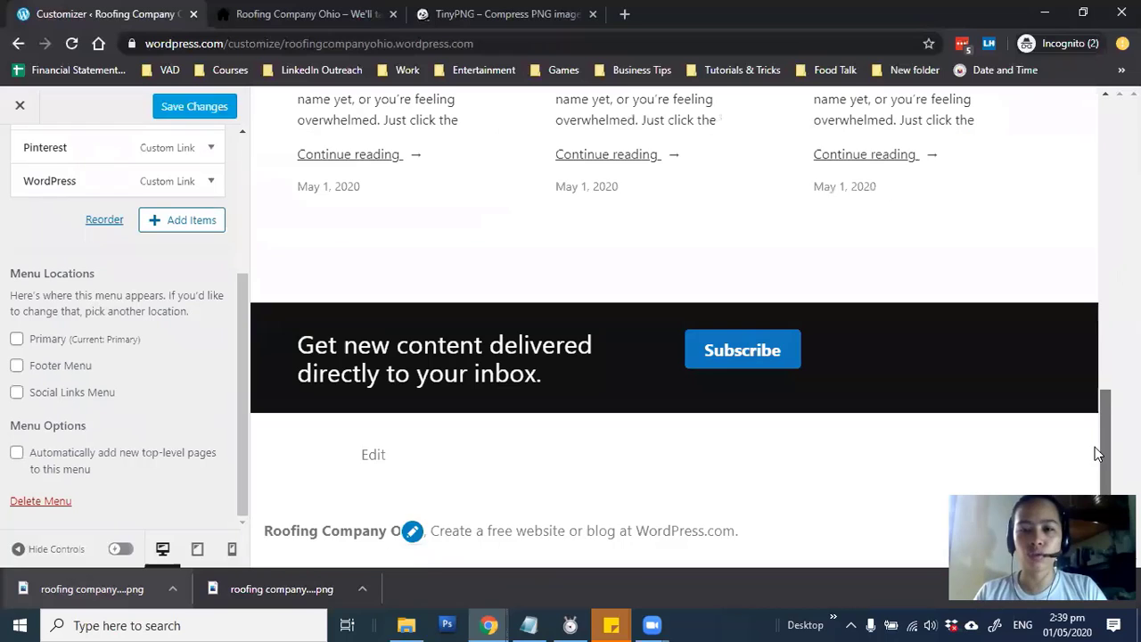
scroll(1008, 280, "up", 15)
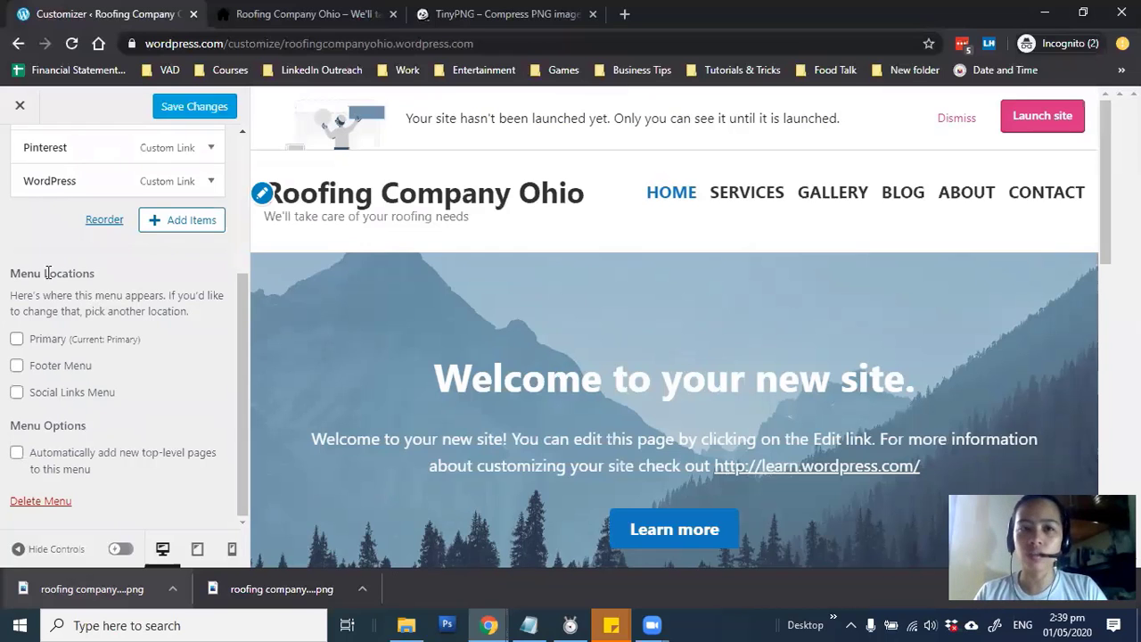
Step: Try the Social menu in the Footer Menu location, check the footer, and assign it to the Social Links Menu location instead
left_click(17, 367)
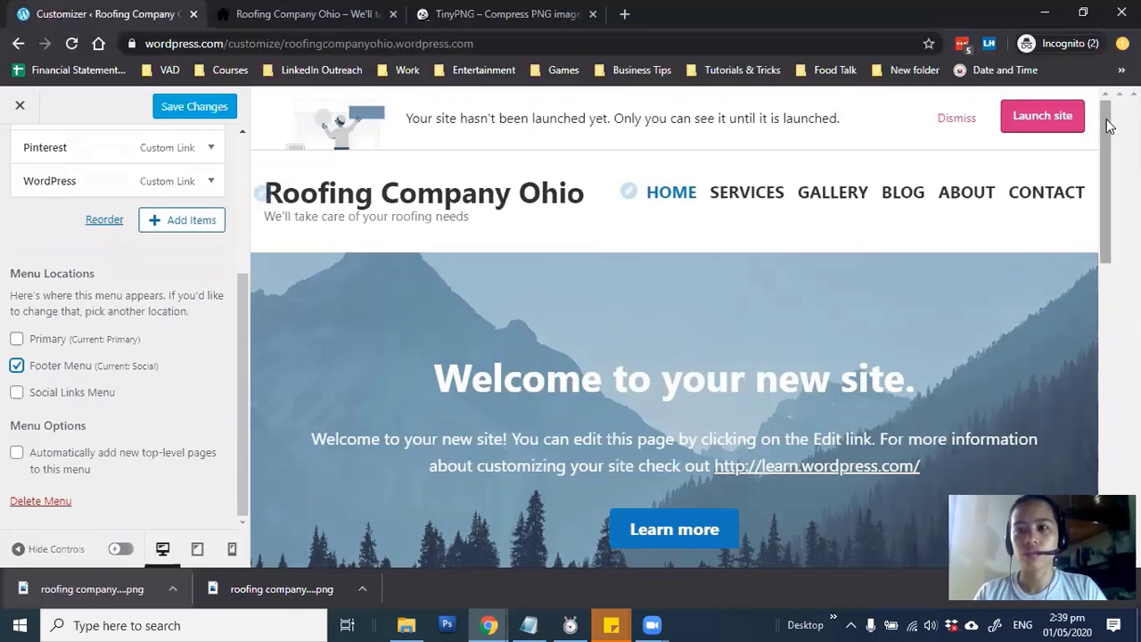
scroll(753, 486, "down", 1)
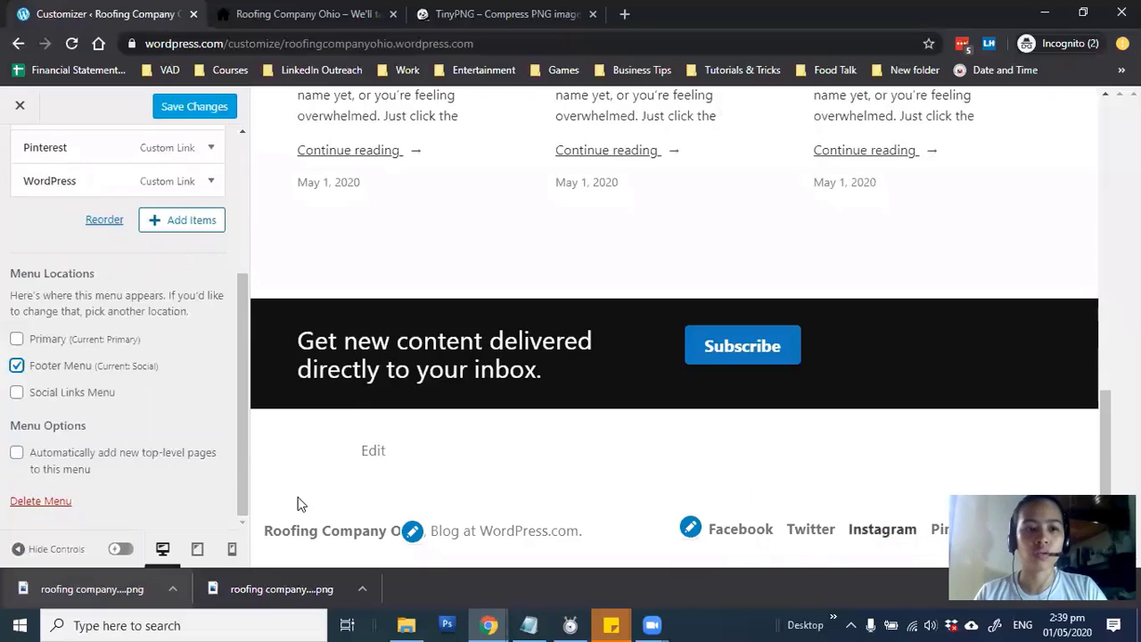
left_click(17, 366)
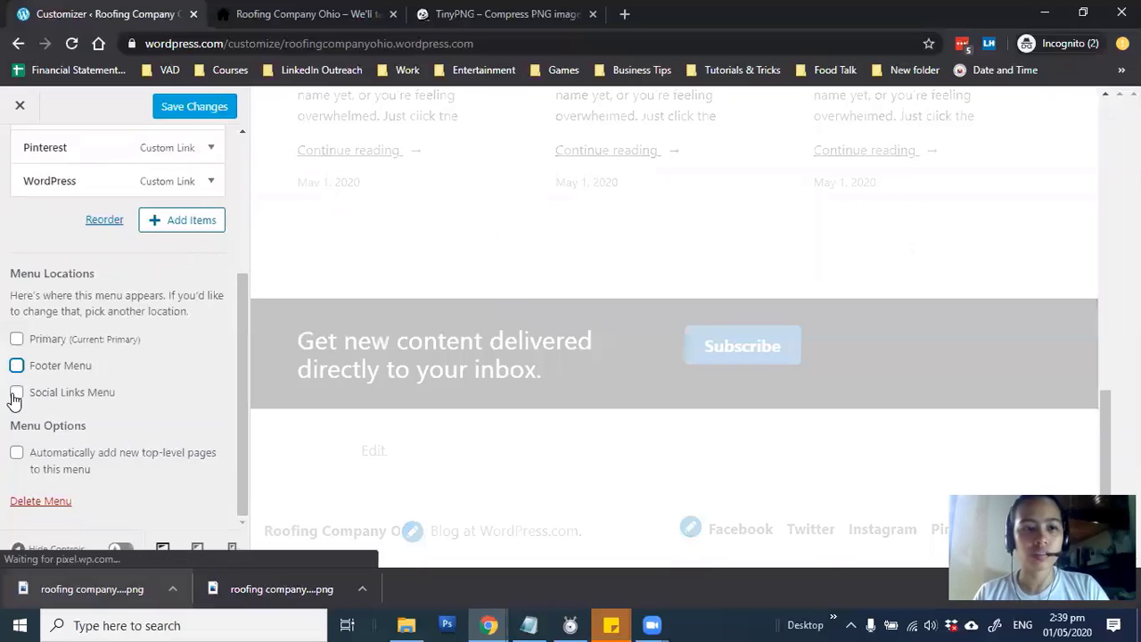
left_click(16, 393)
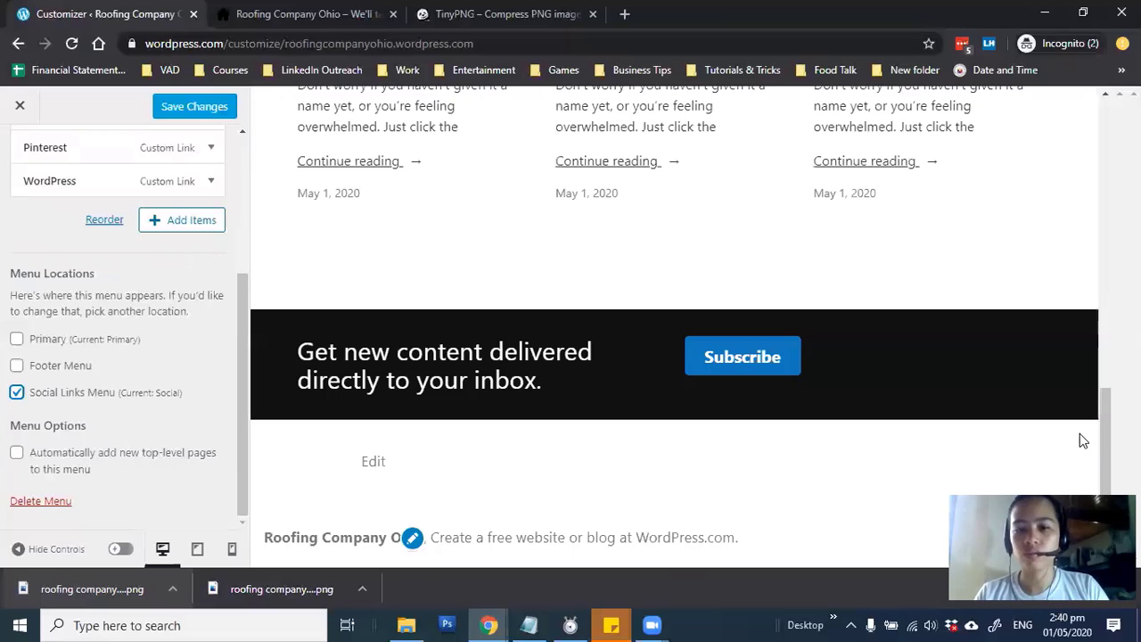
Step: Remove the WordPress link from the Social menu
left_click_drag(1079, 4, 1108, 173)
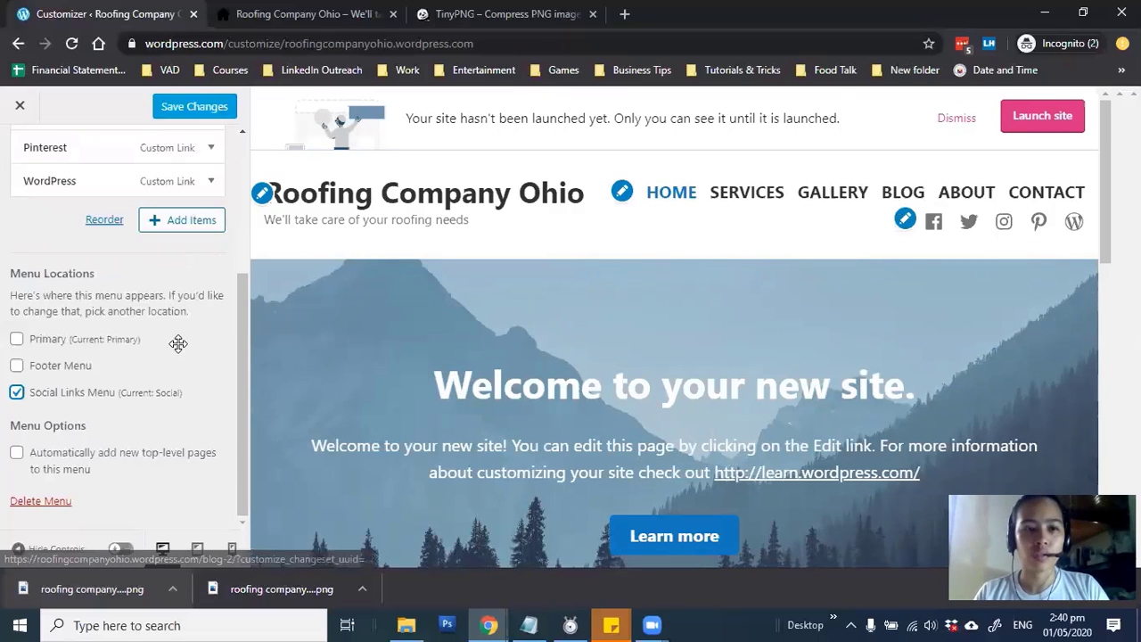
scroll(209, 411, "up", 3)
left_click(206, 412)
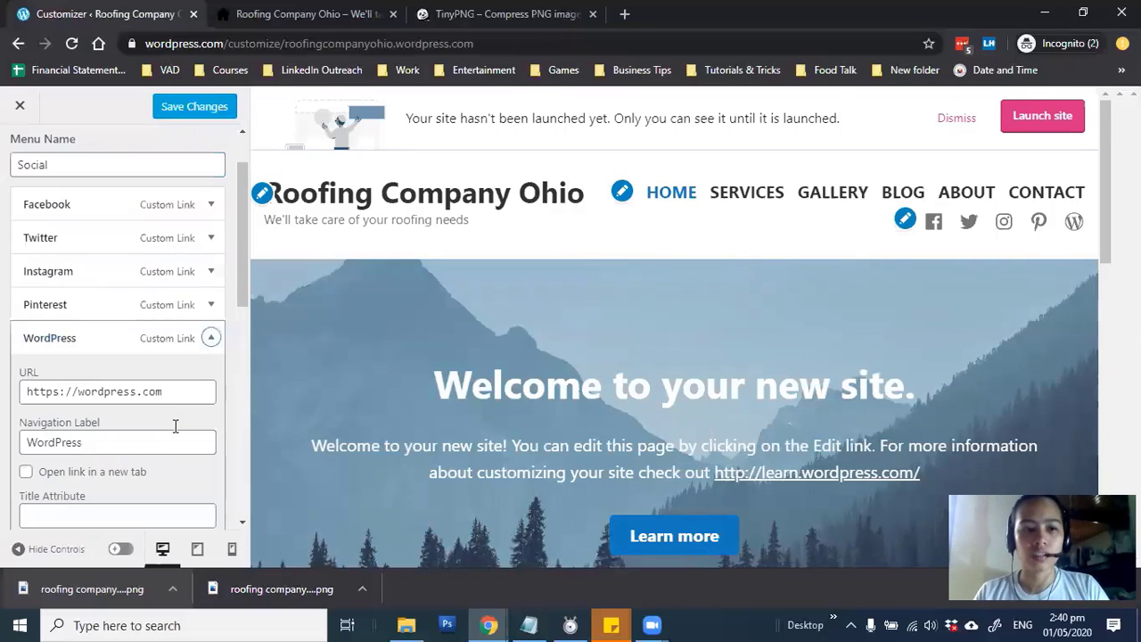
scroll(146, 419, "down", 2)
scroll(46, 336, "down", 3)
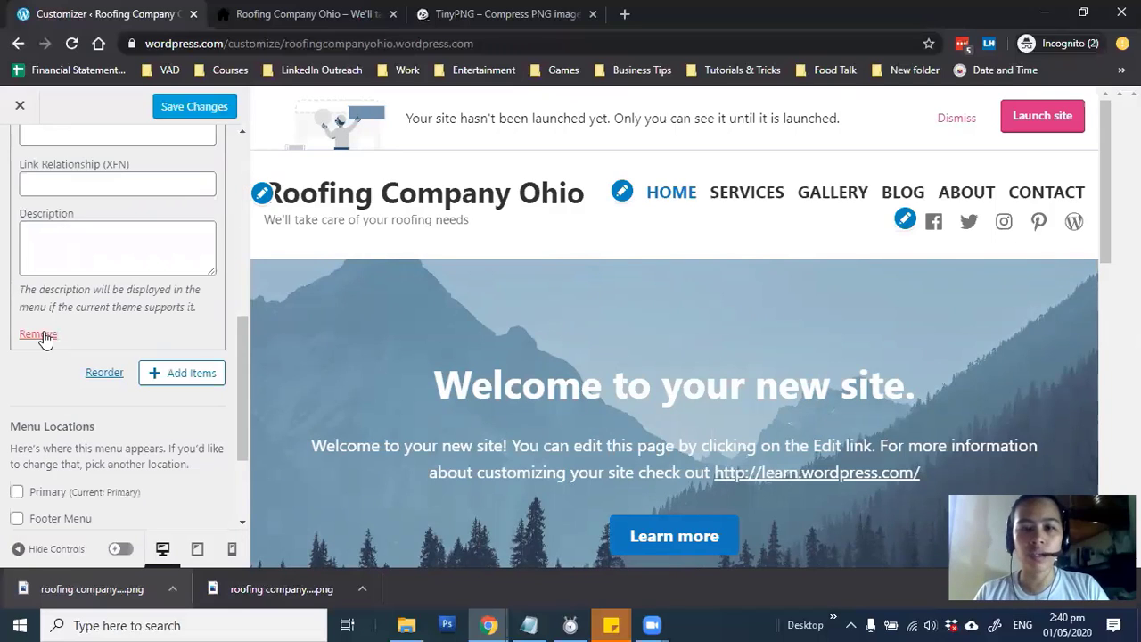
left_click(39, 332)
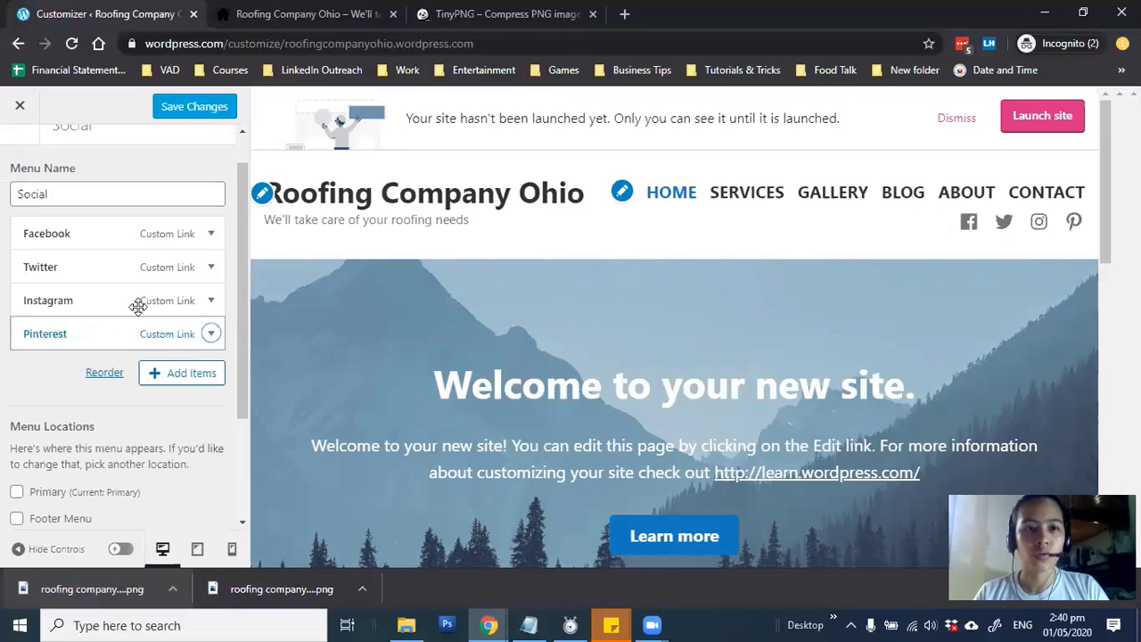
Step: Expand the Facebook item in the Social menu to review its URL and link fields, and collapse it again
left_click(211, 237)
scroll(123, 300, "up", 5)
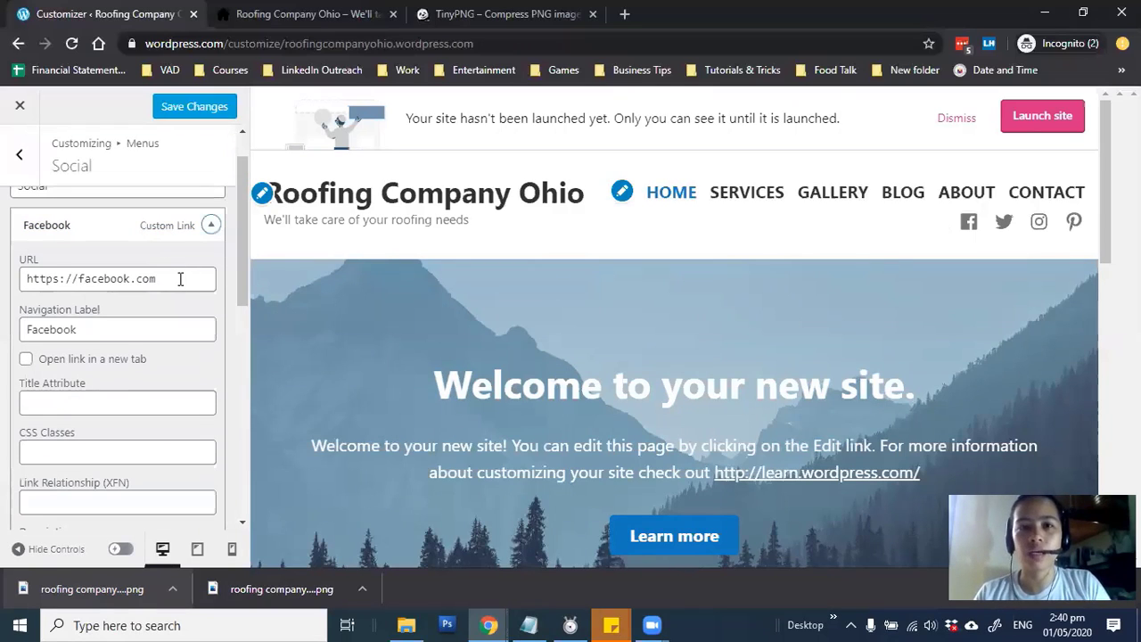
left_click(210, 224)
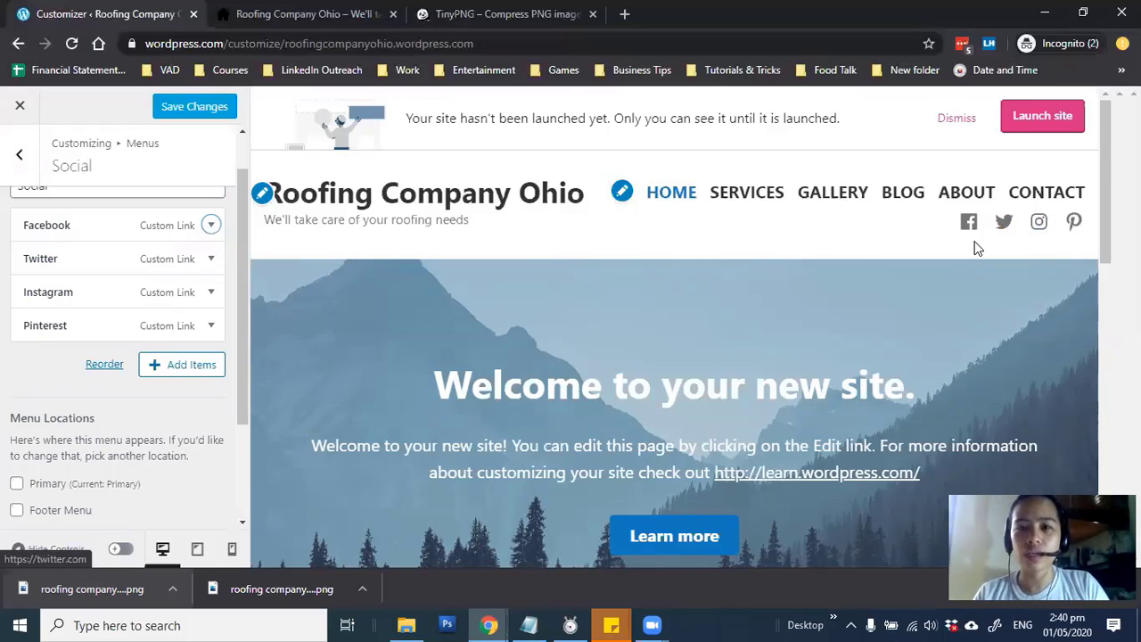
Step: Preview the site header at full width without the customizer controls, dismissing the launch notice, and bring the controls back
left_click(55, 548)
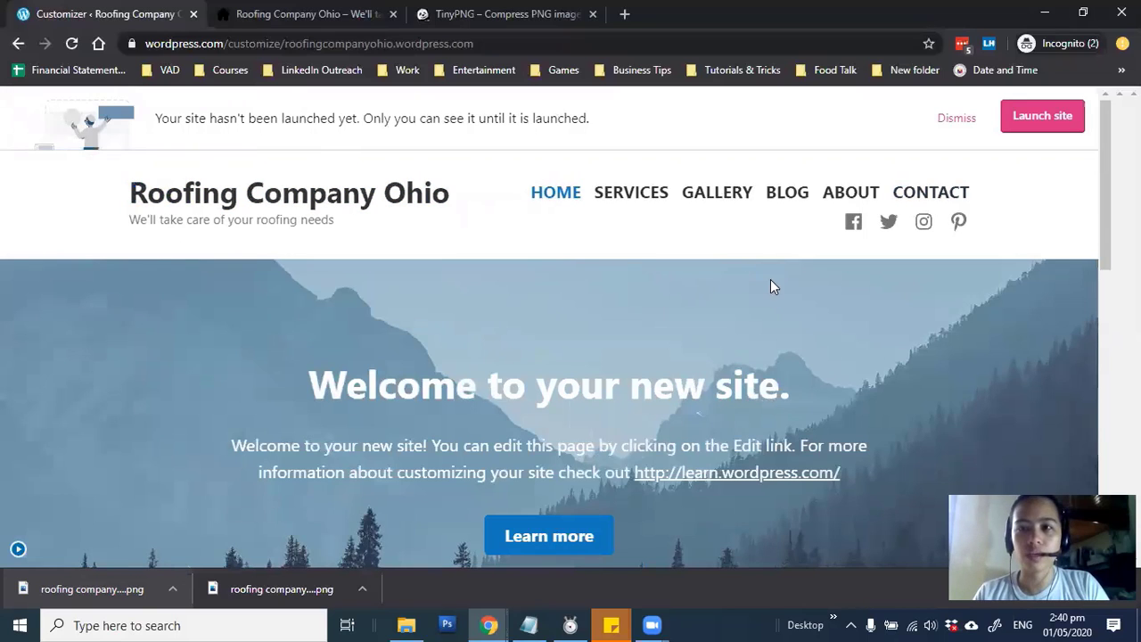
left_click(956, 123)
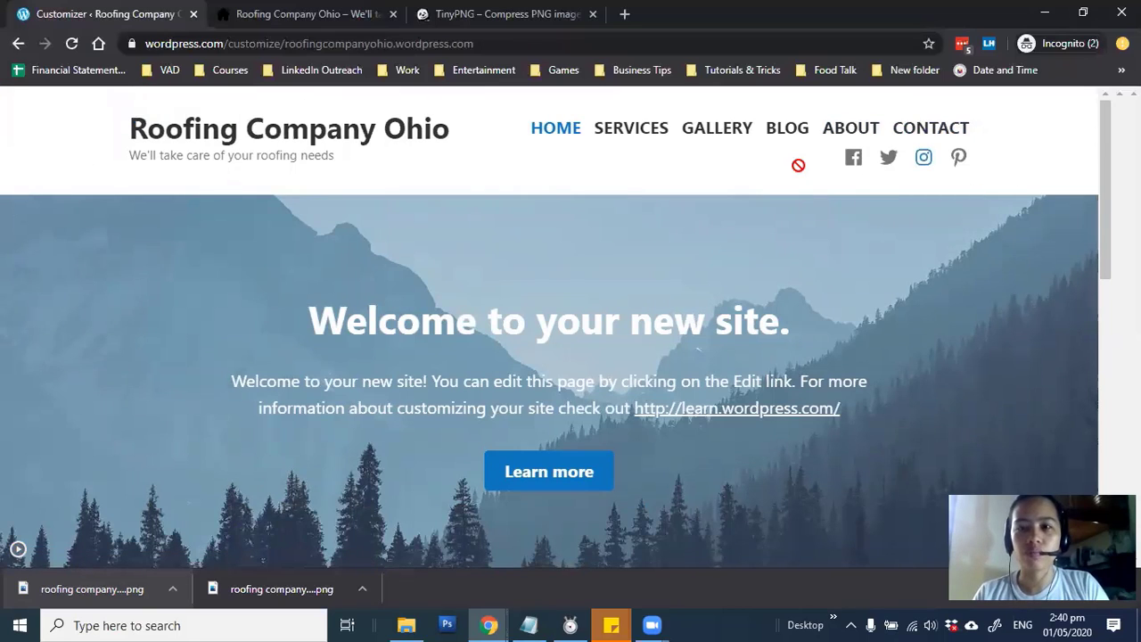
left_click(16, 552)
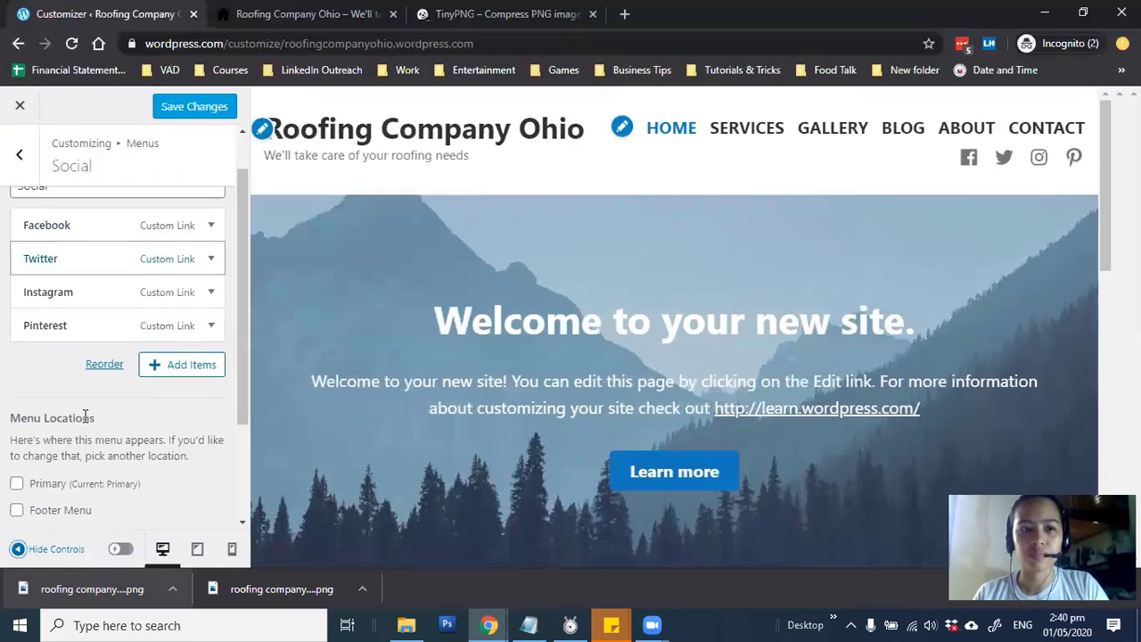
Step: Move Pinterest above Instagram in the Social menu
scroll(89, 307, "up", 1)
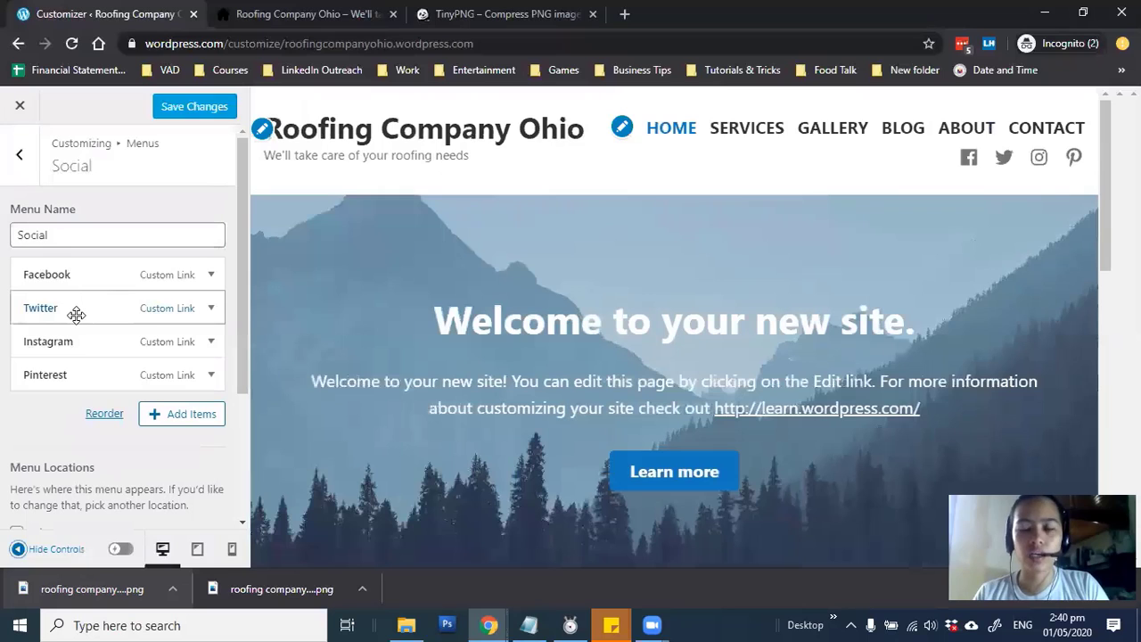
left_click_drag(50, 373, 49, 339)
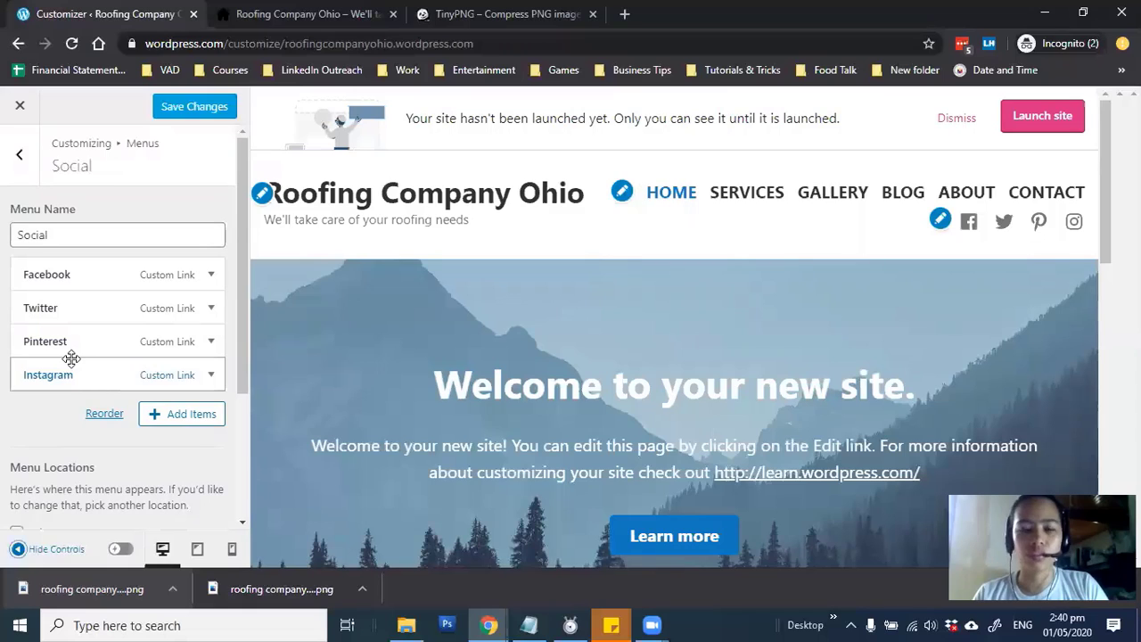
scroll(29, 392, "down", 1)
scroll(204, 351, "up", 1)
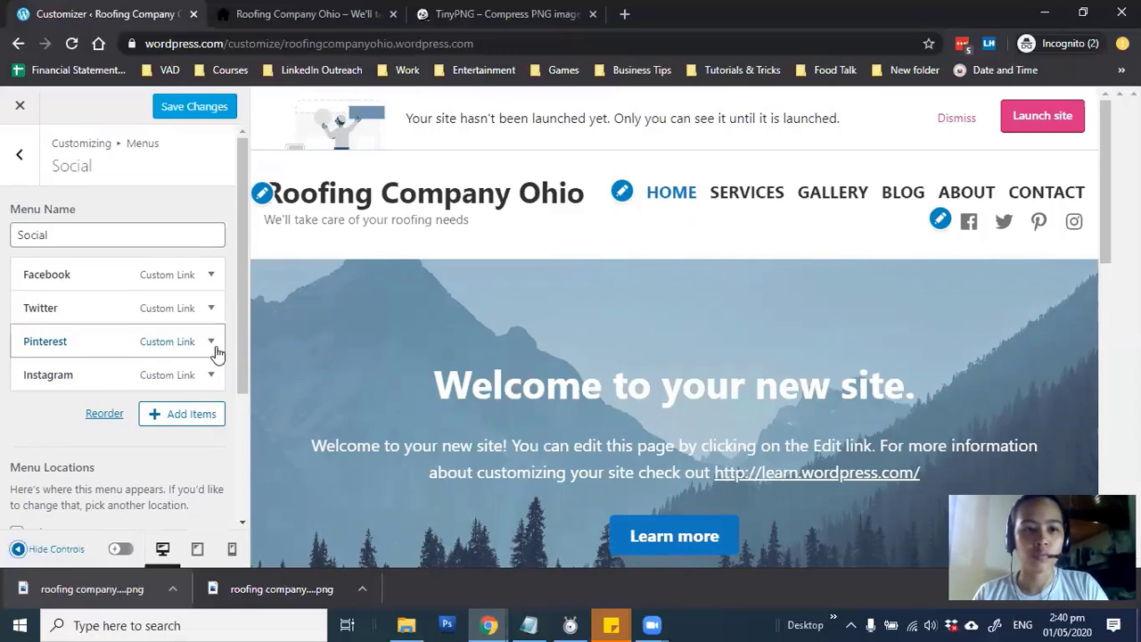
Step: Remove the Pinterest link from the Social menu and go back to the menu list
left_click(214, 352)
scroll(36, 525, "down", 3)
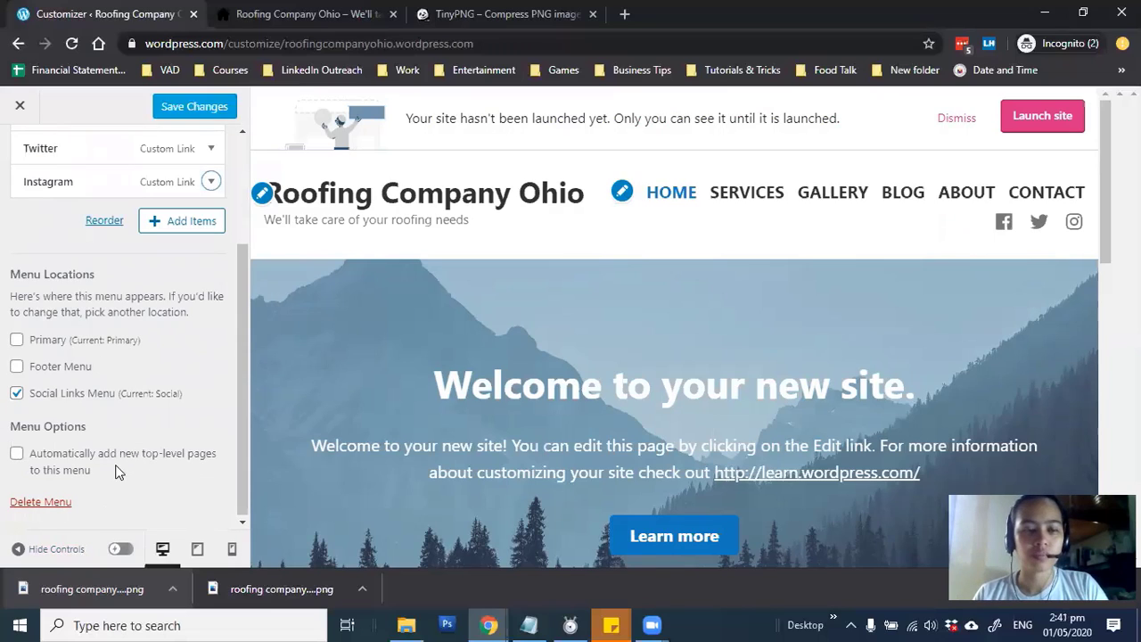
scroll(29, 171, "up", 2)
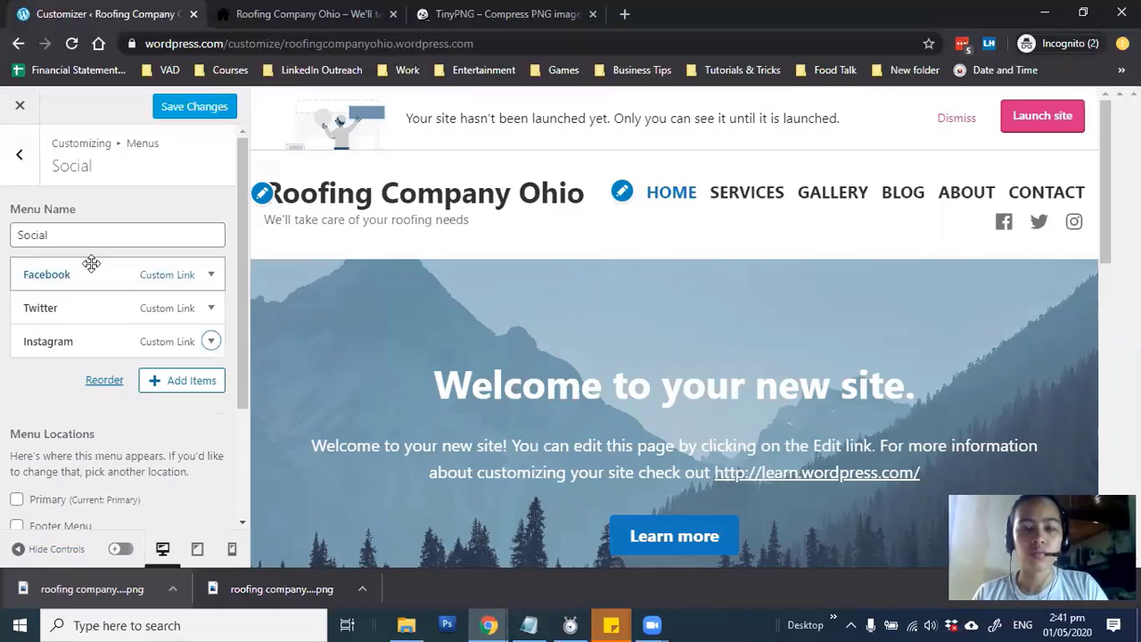
left_click(7, 159)
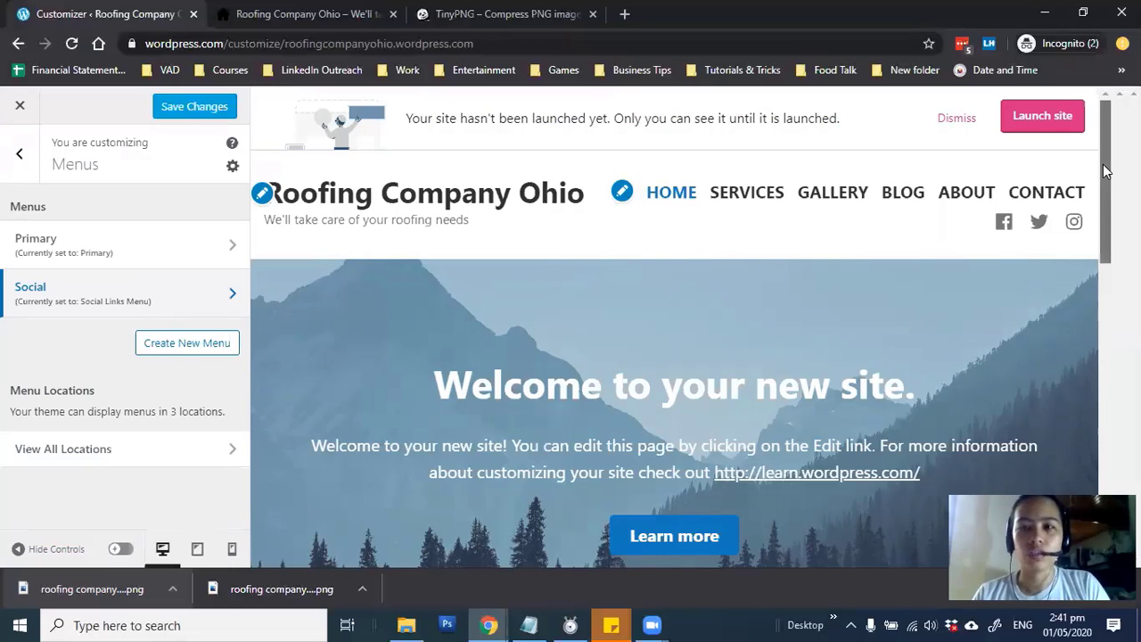
Step: Check the footer of the page preview and create a new menu named Footer
left_click(1111, 407)
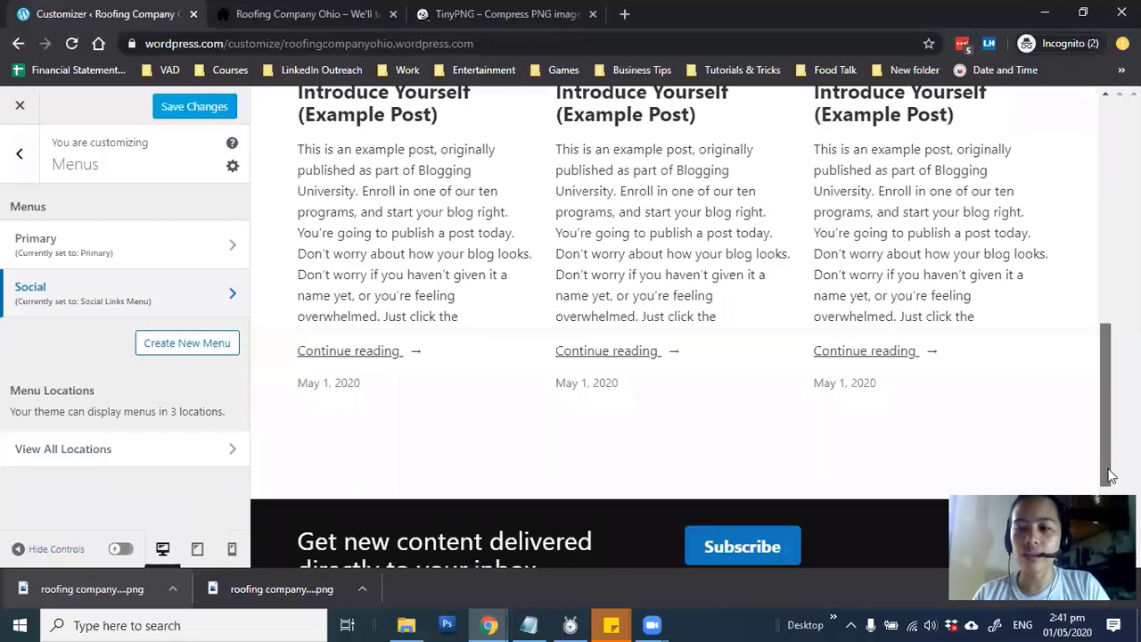
scroll(1110, 475, "down", 3)
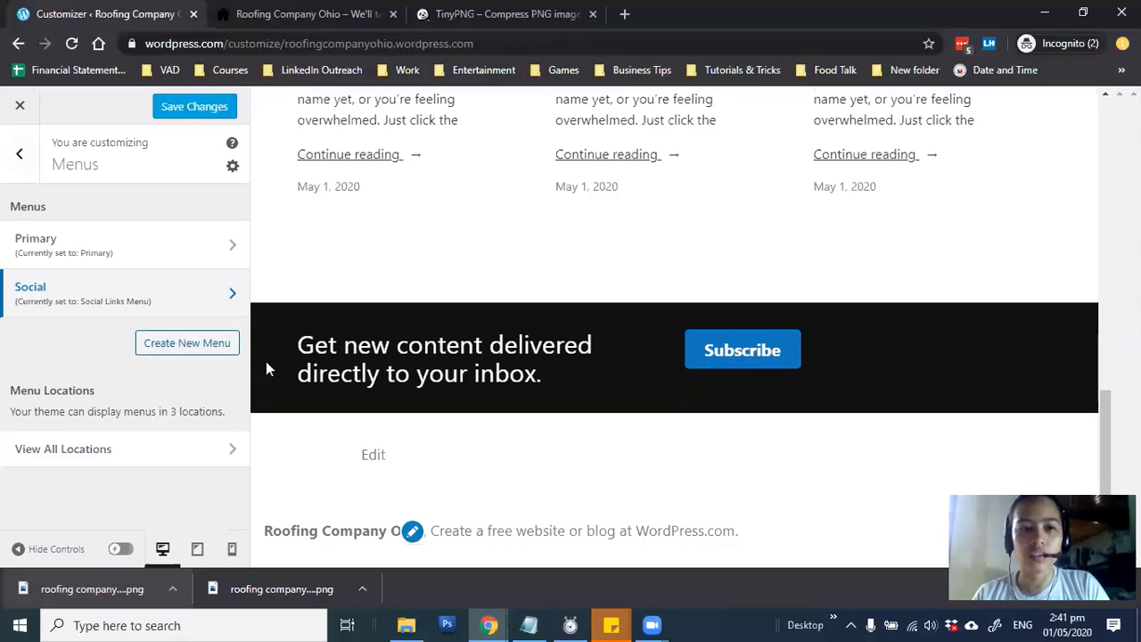
left_click(187, 342)
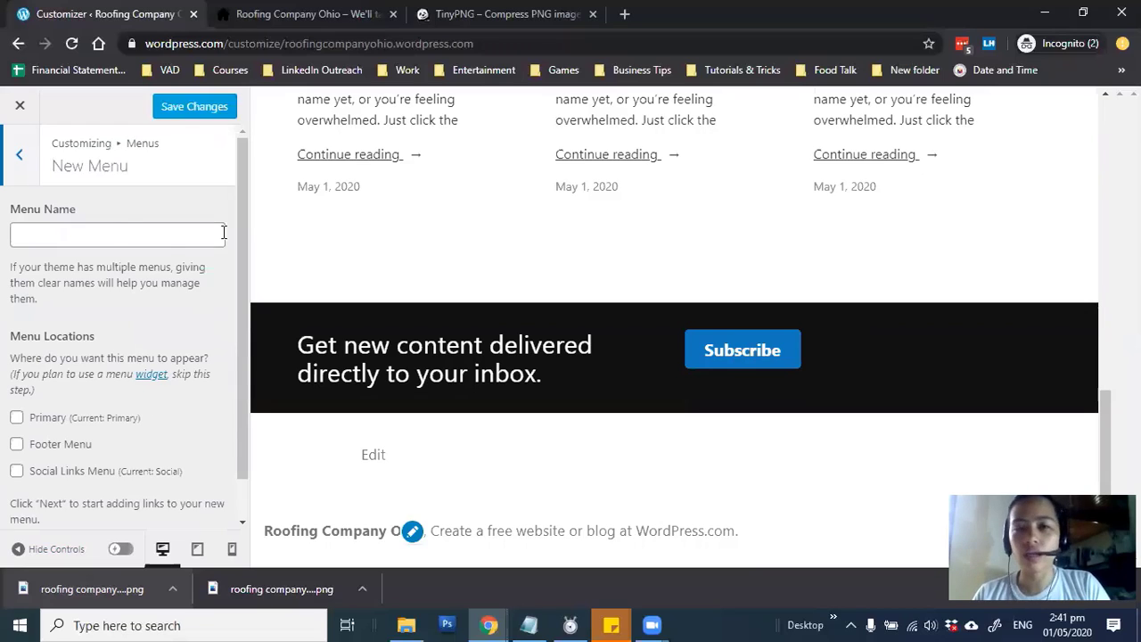
left_click(145, 231)
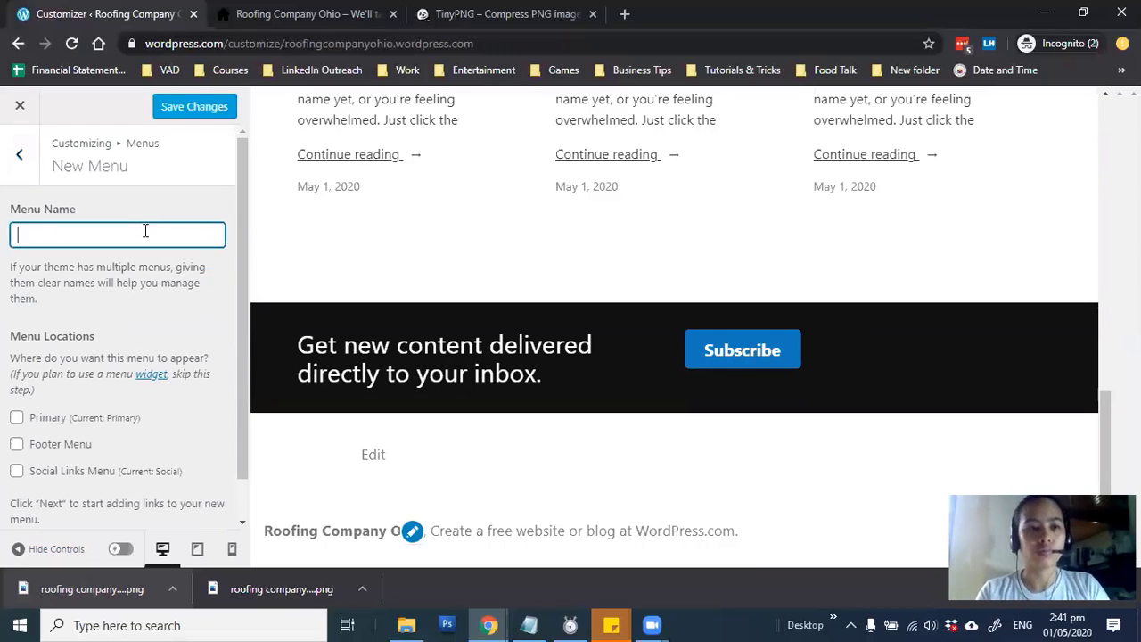
type("Foot")
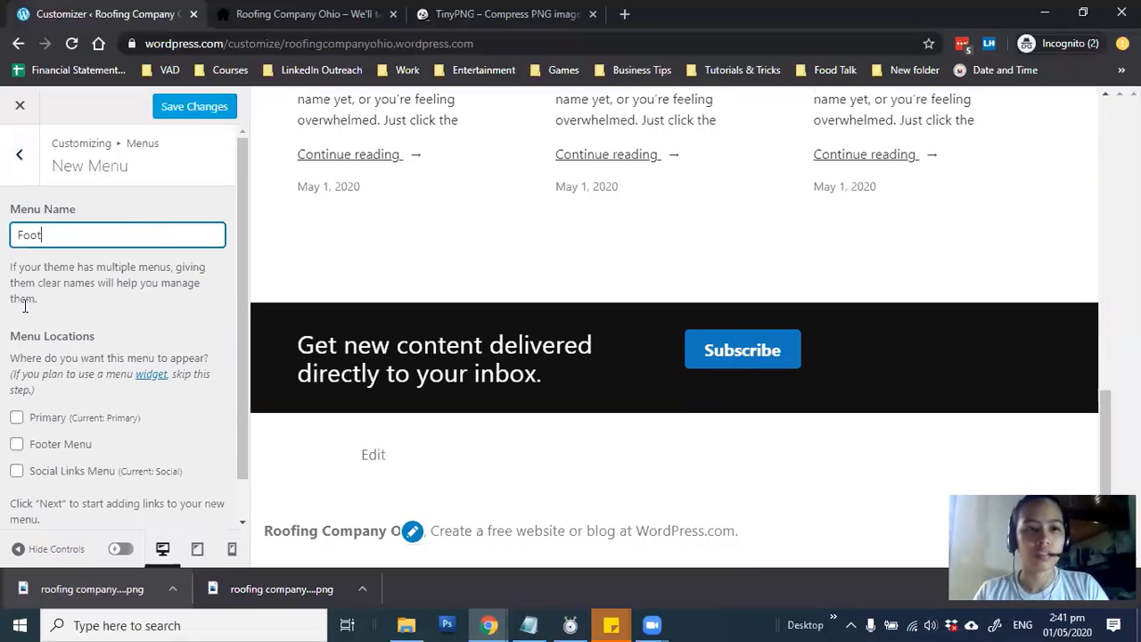
type("er")
scroll(25, 305, "down", 1)
scroll(10, 392, "down", 1)
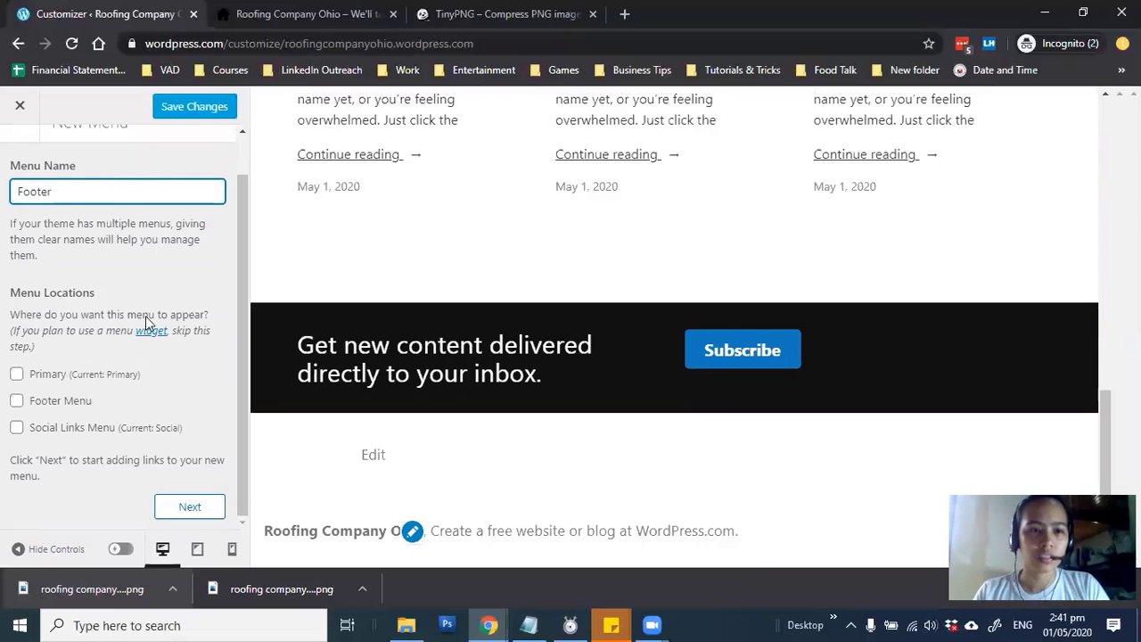
key("Return")
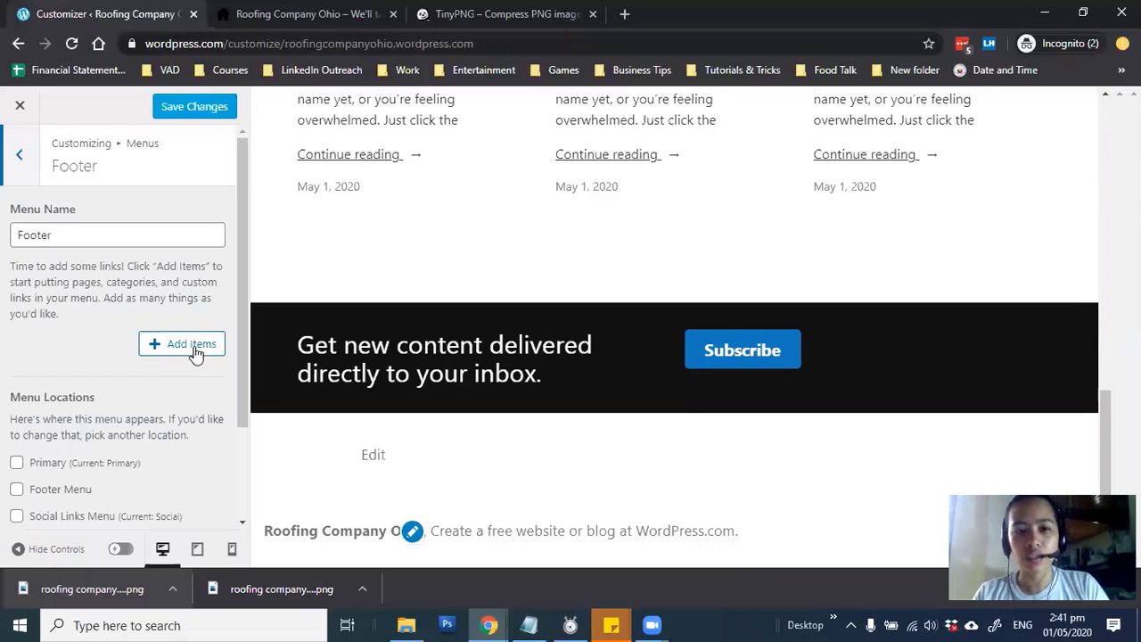
Step: Create a new page named Terms & Conditions and add it to the Footer menu
left_click(198, 350)
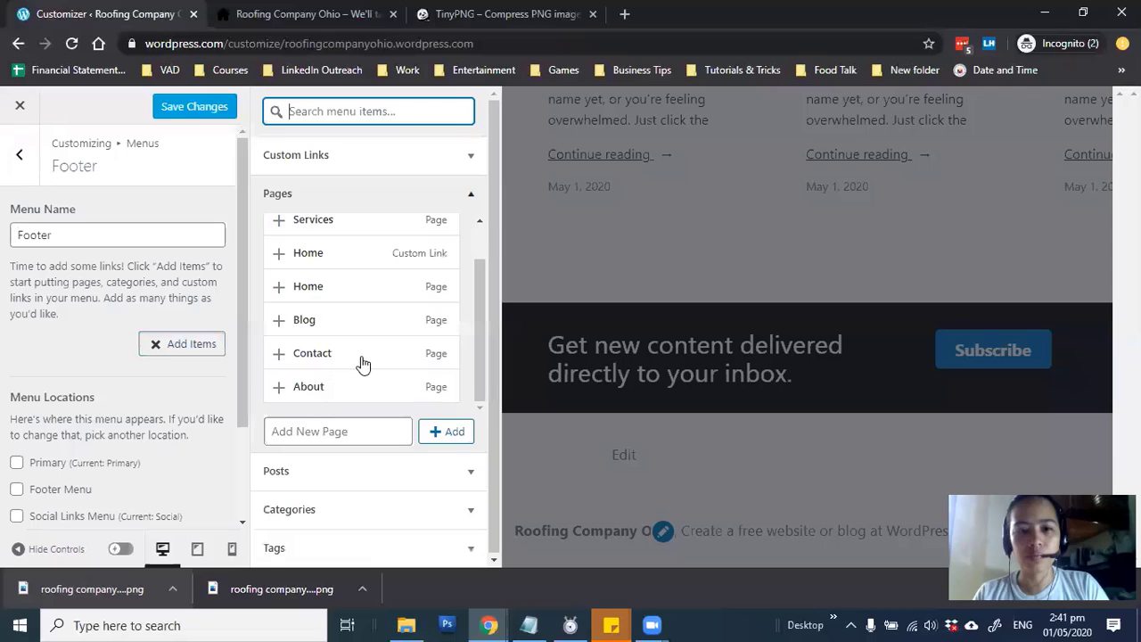
left_click(339, 428)
type("Ter")
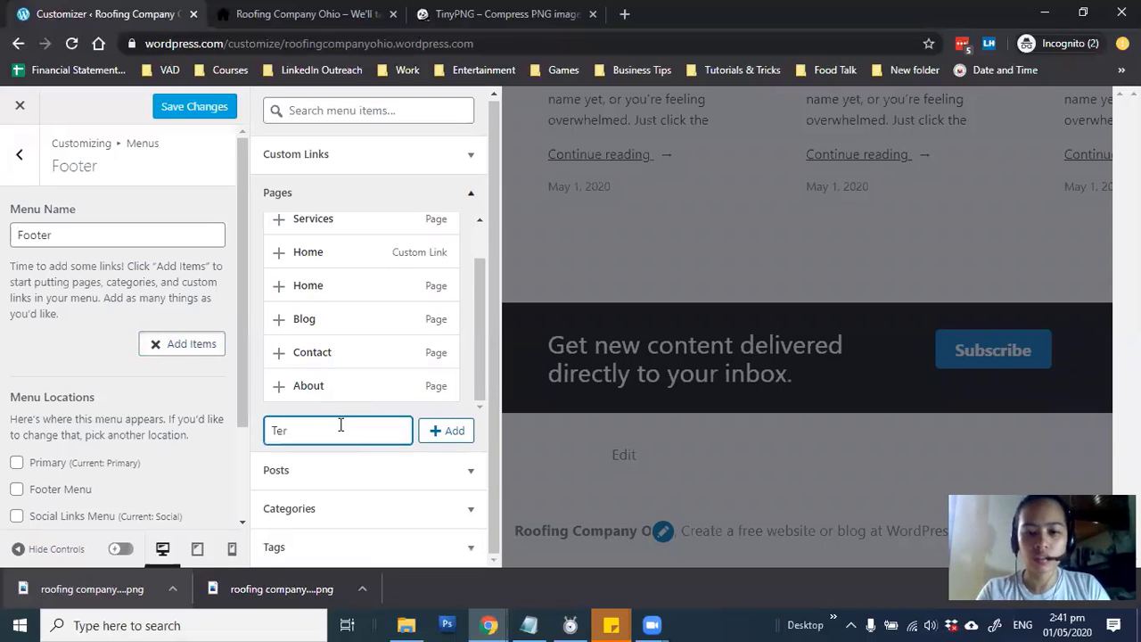
type("ms & Co")
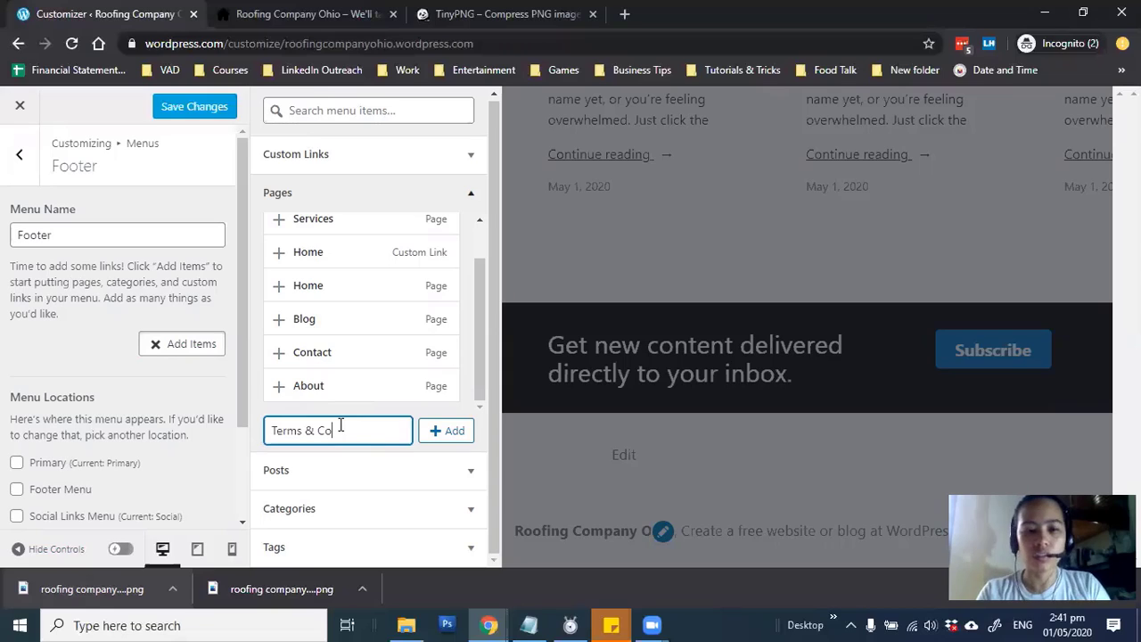
type("nditions")
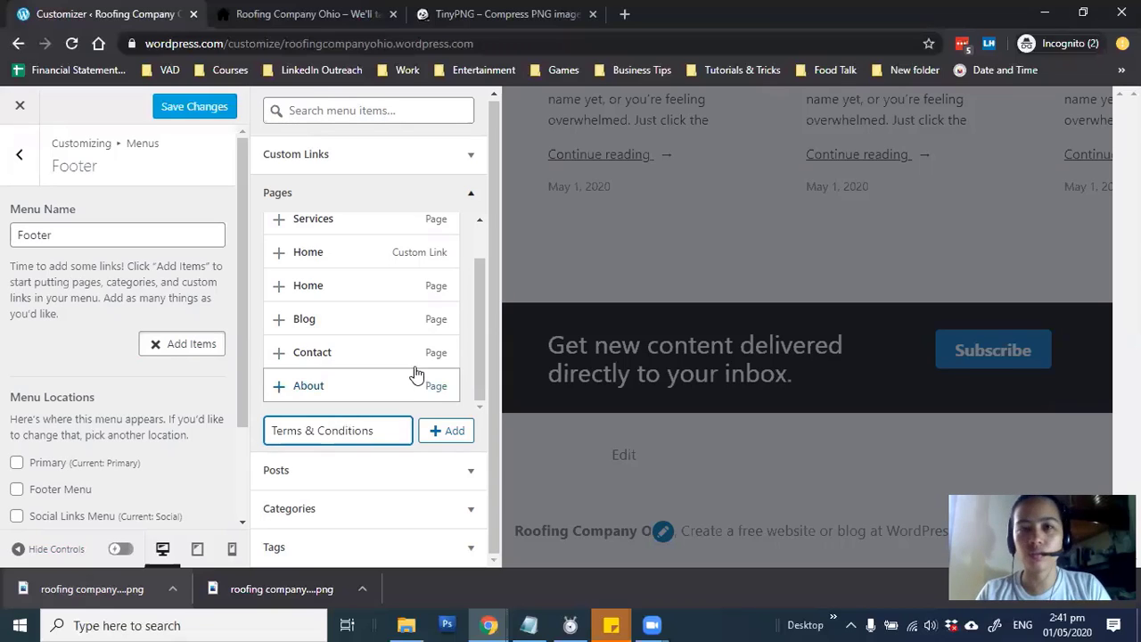
left_click(438, 432)
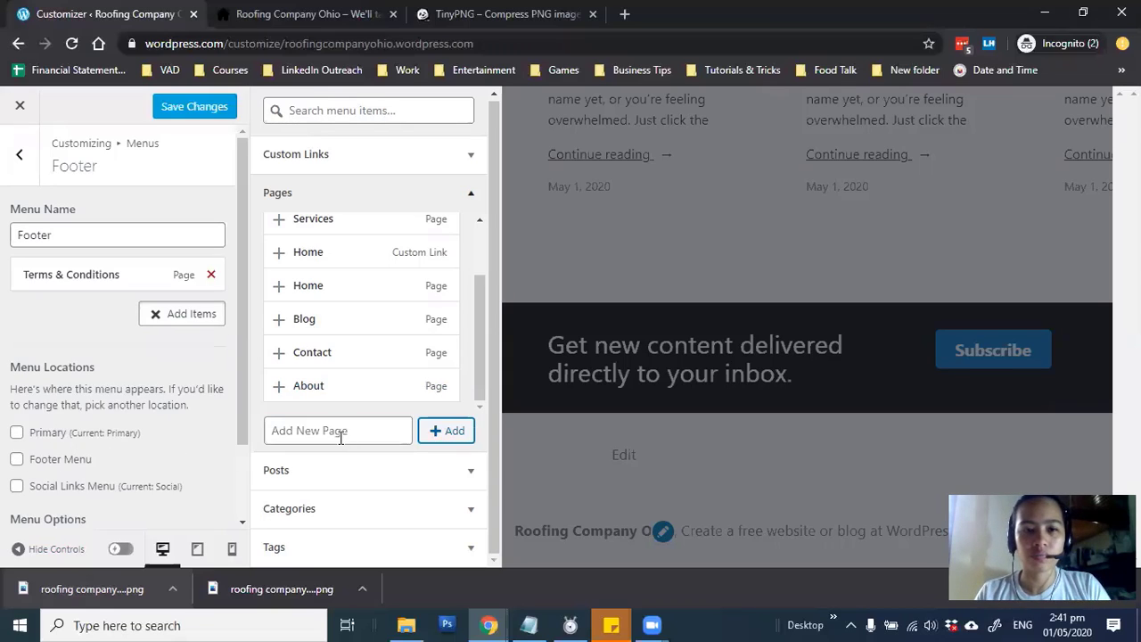
Step: Add a new page named Privacy Policy to the Footer menu and assign the menu to the Footer Menu location
left_click(347, 434)
type("P")
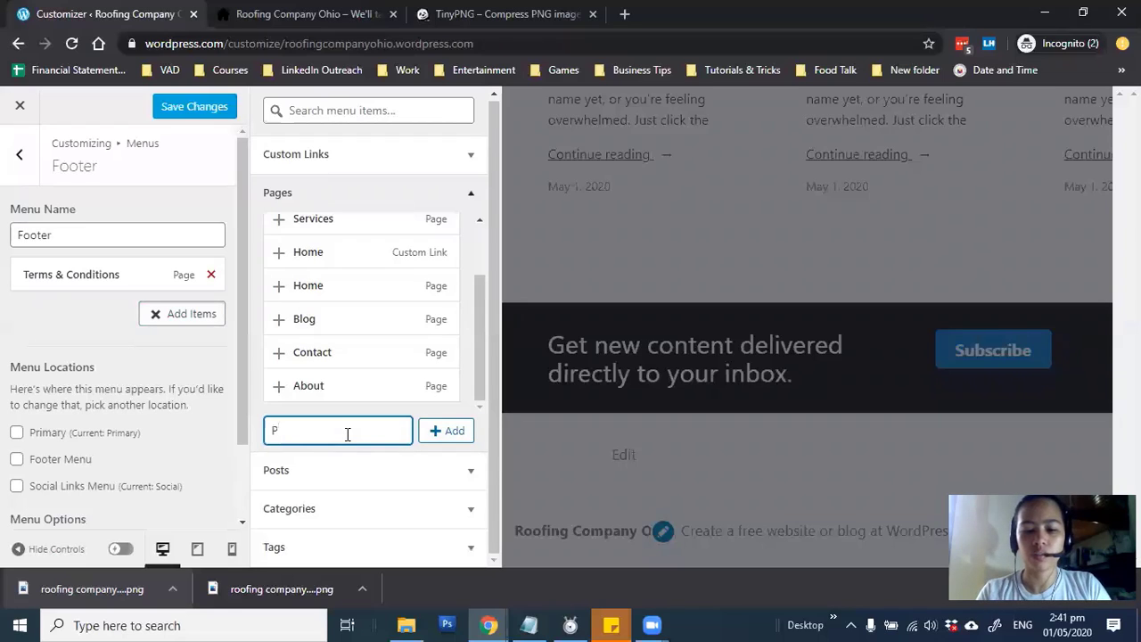
type("rivacy ")
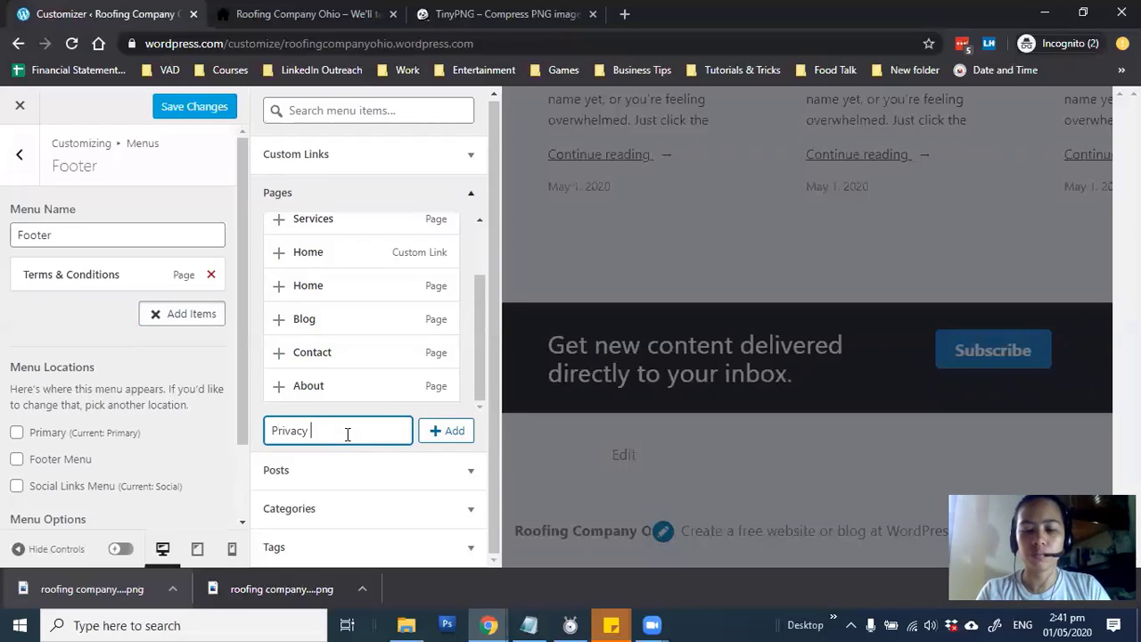
type("Policy")
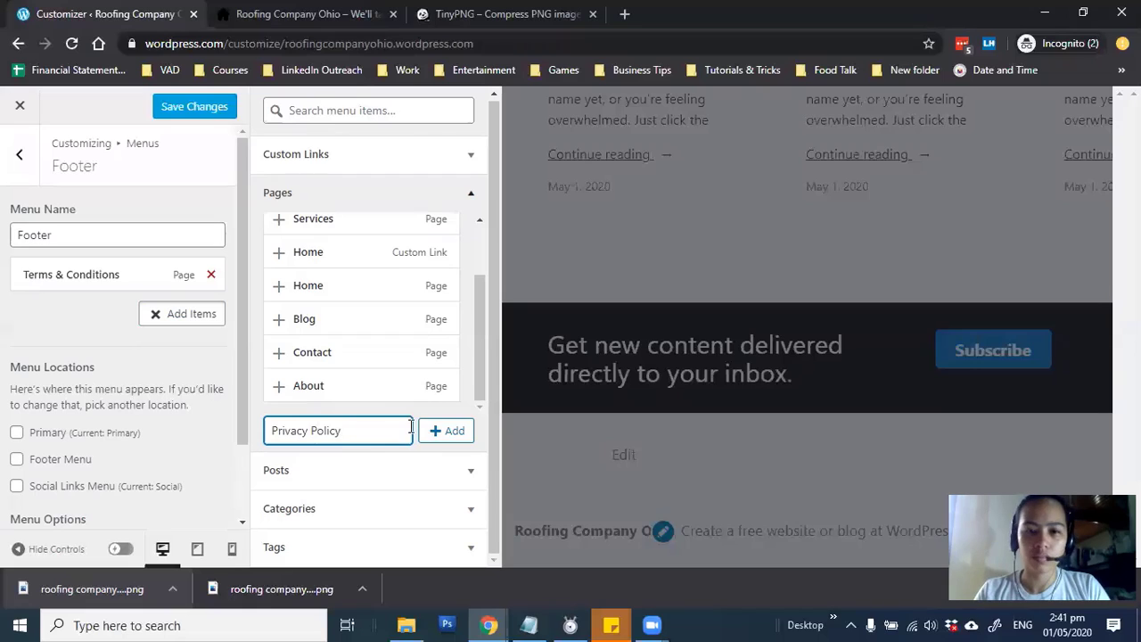
left_click(429, 434)
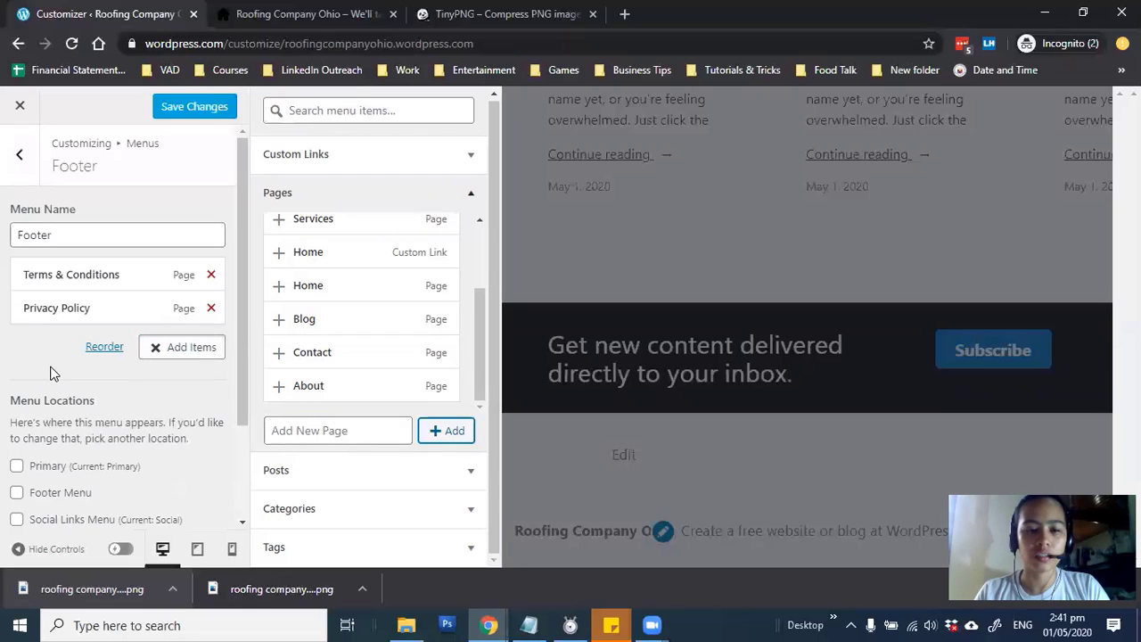
scroll(140, 368, "down", 2)
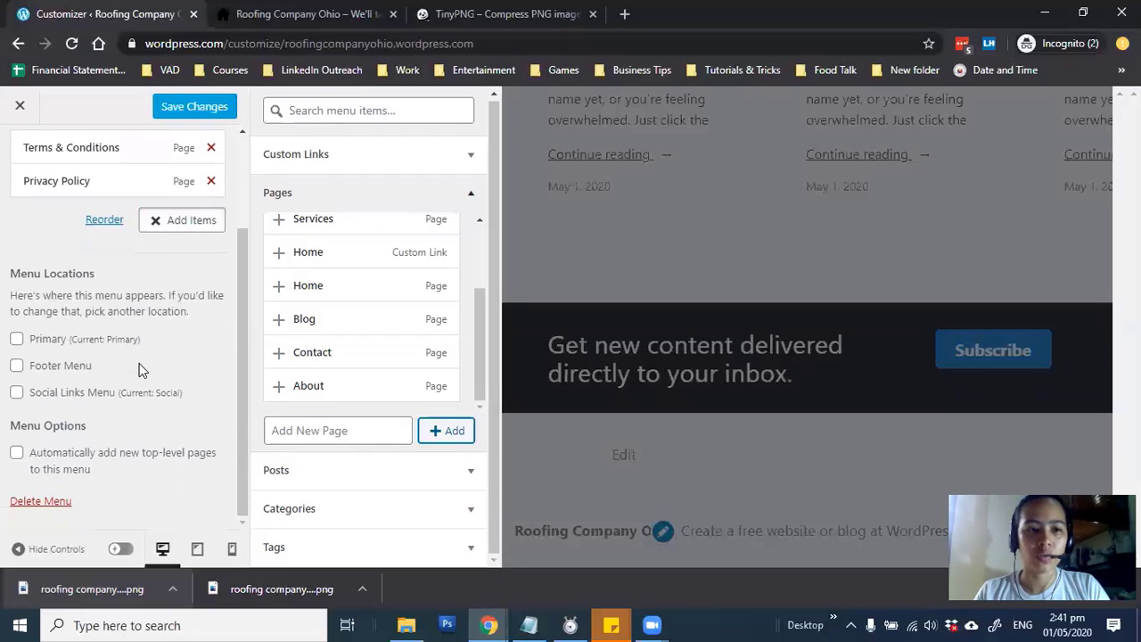
left_click(17, 367)
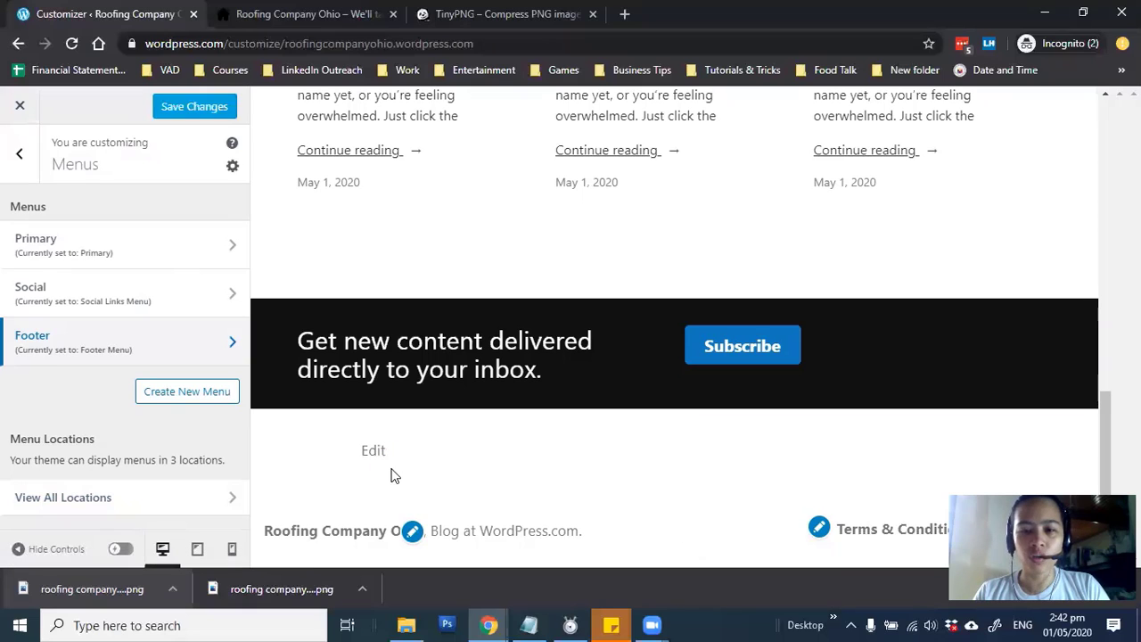
Step: Change the site's footer credit to the WordPress.com Logo option
left_click(413, 532)
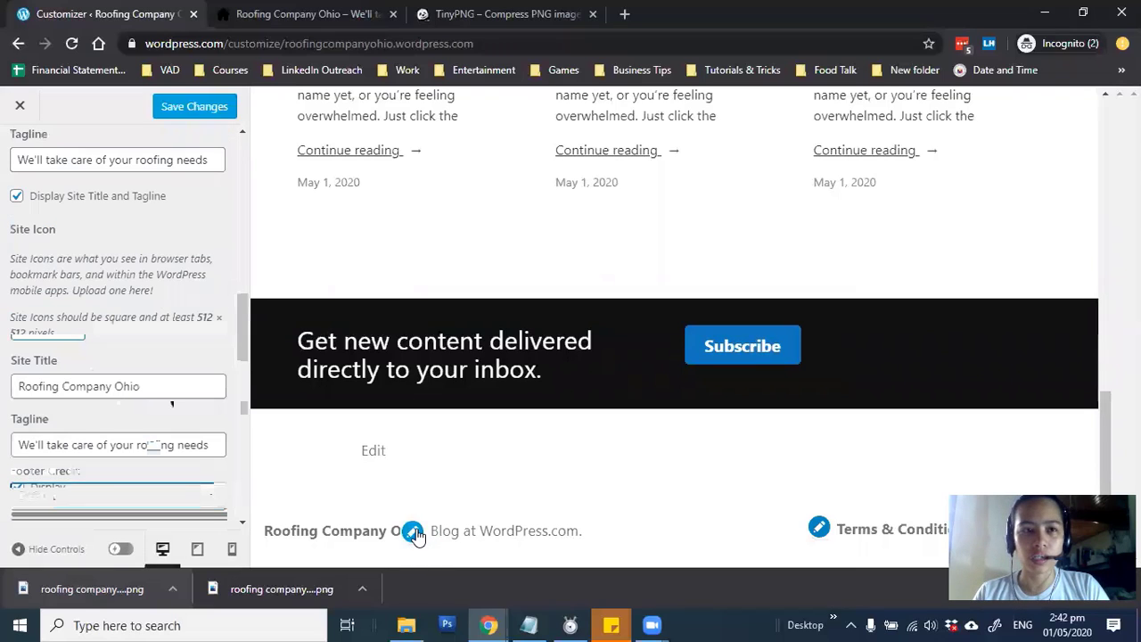
left_click(179, 504)
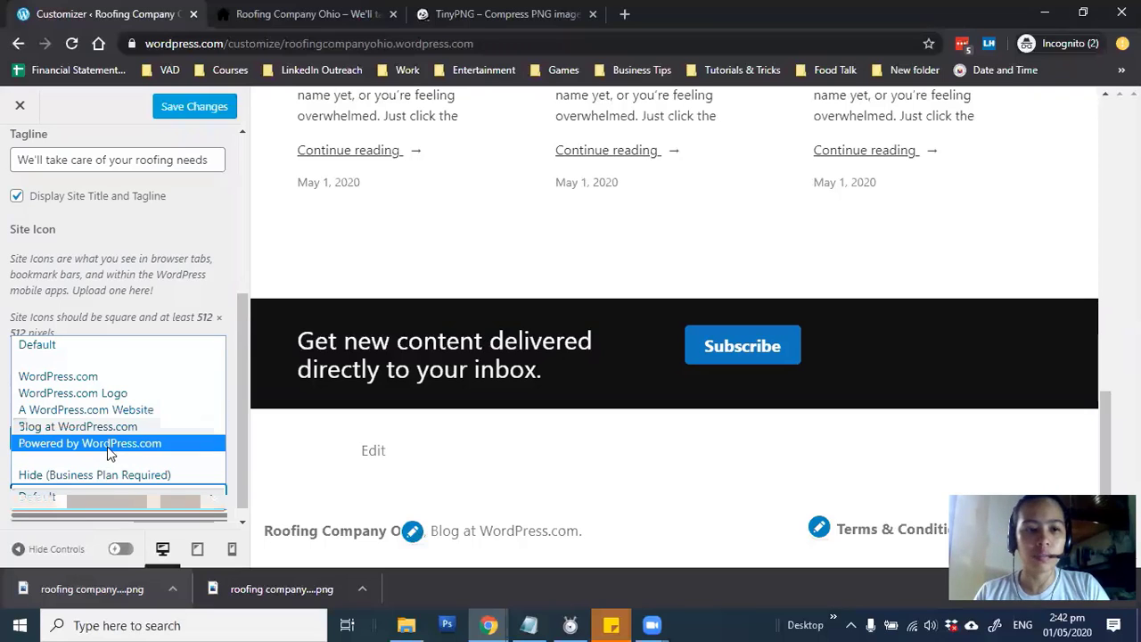
left_click(103, 399)
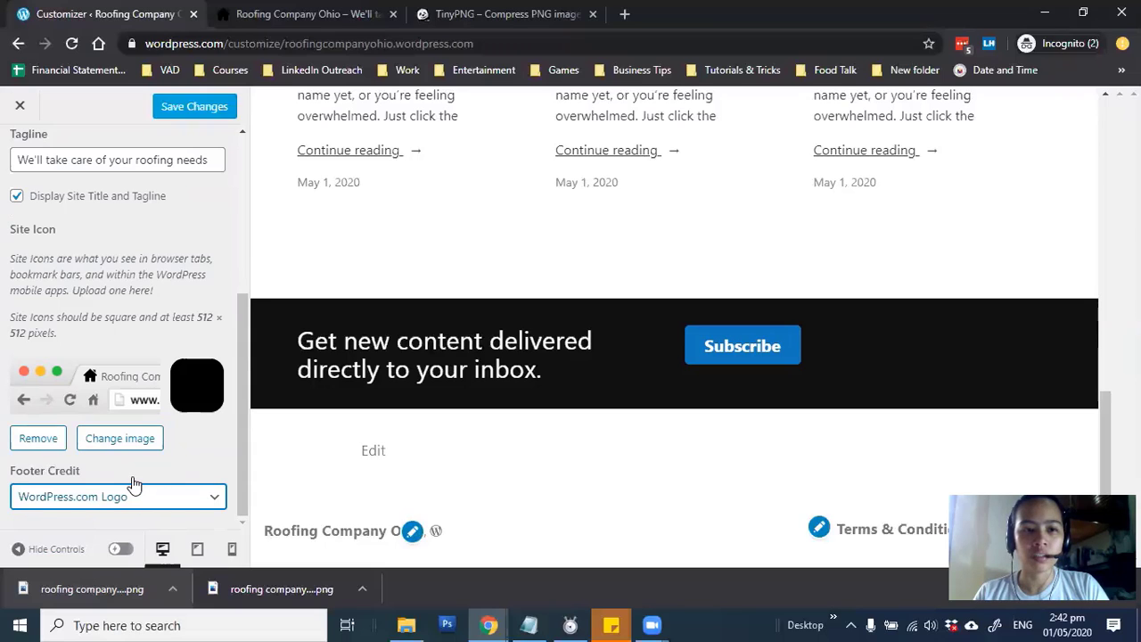
scroll(133, 486, "up", 5)
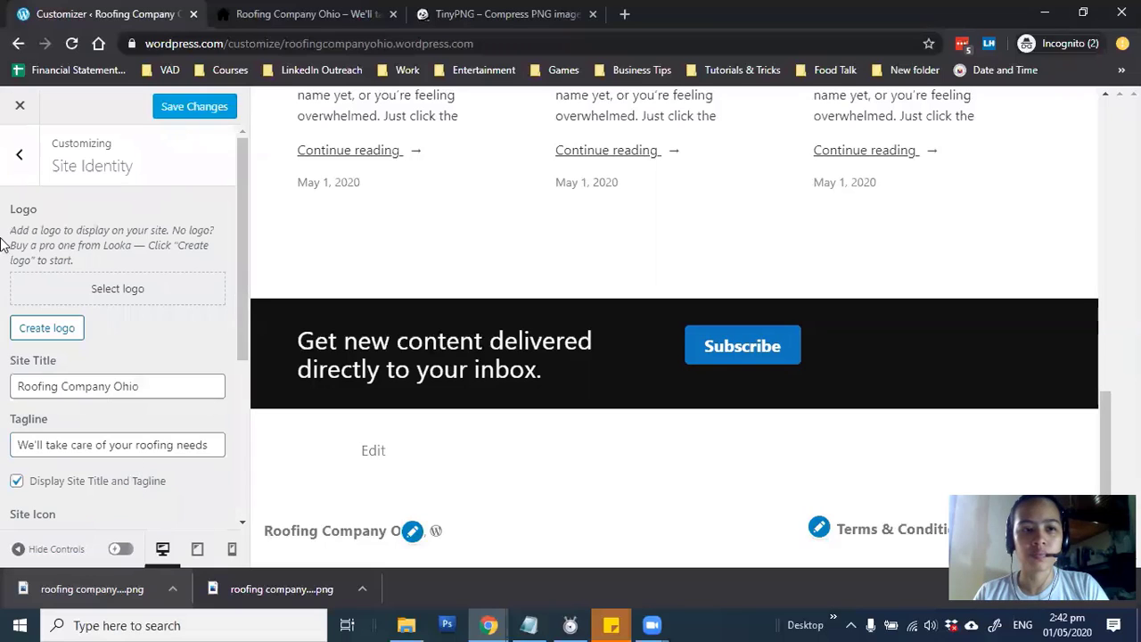
Step: Leave the Site Identity settings, save the customization changes and close the Customizer
left_click(20, 157)
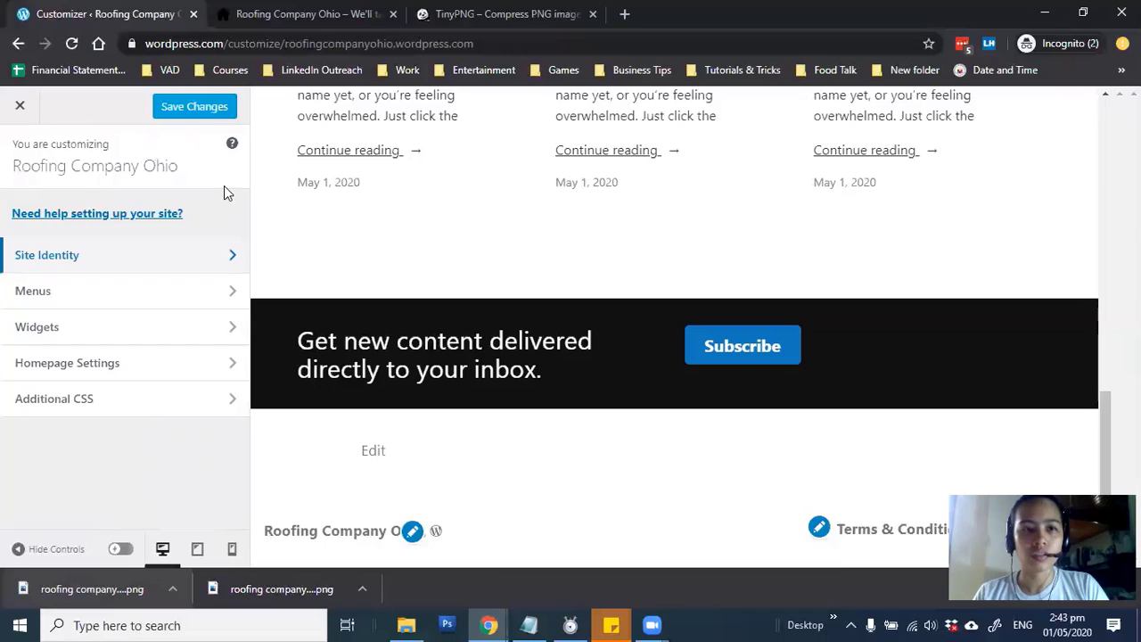
left_click(202, 108)
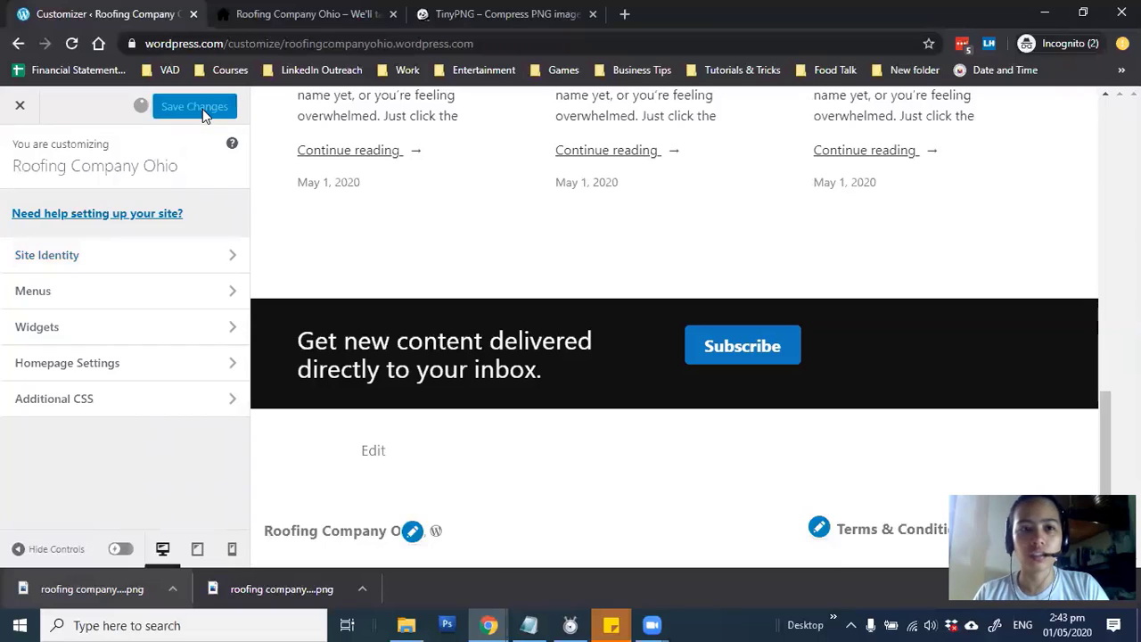
left_click(20, 105)
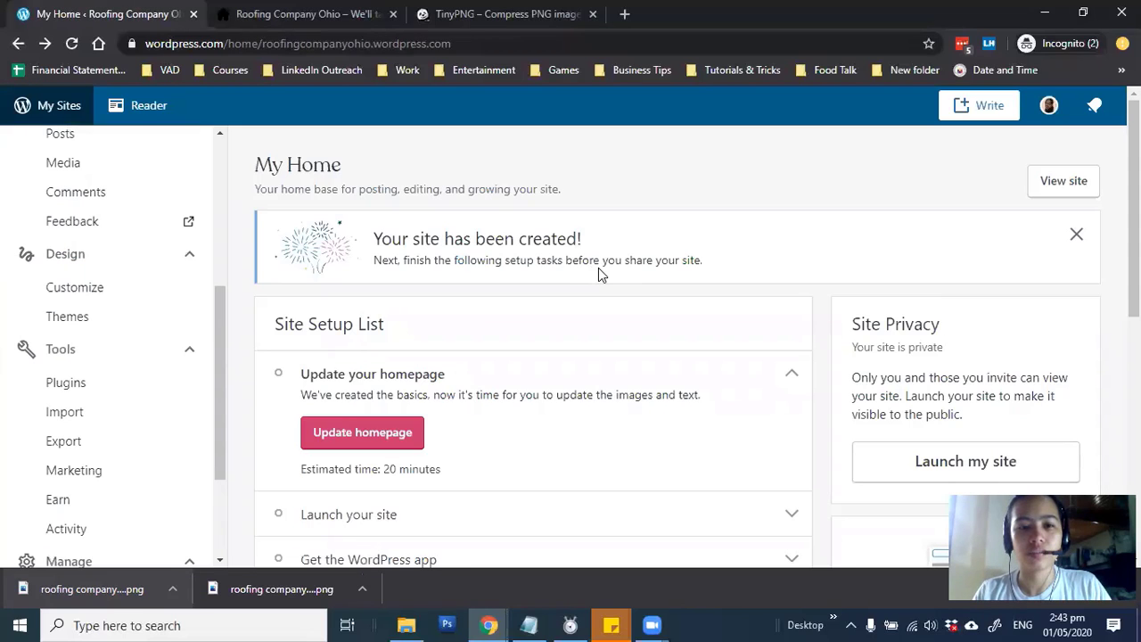
Step: Open the homepage for editing from the site setup list and go through the editor's welcome guide
scroll(598, 267, "down", 1)
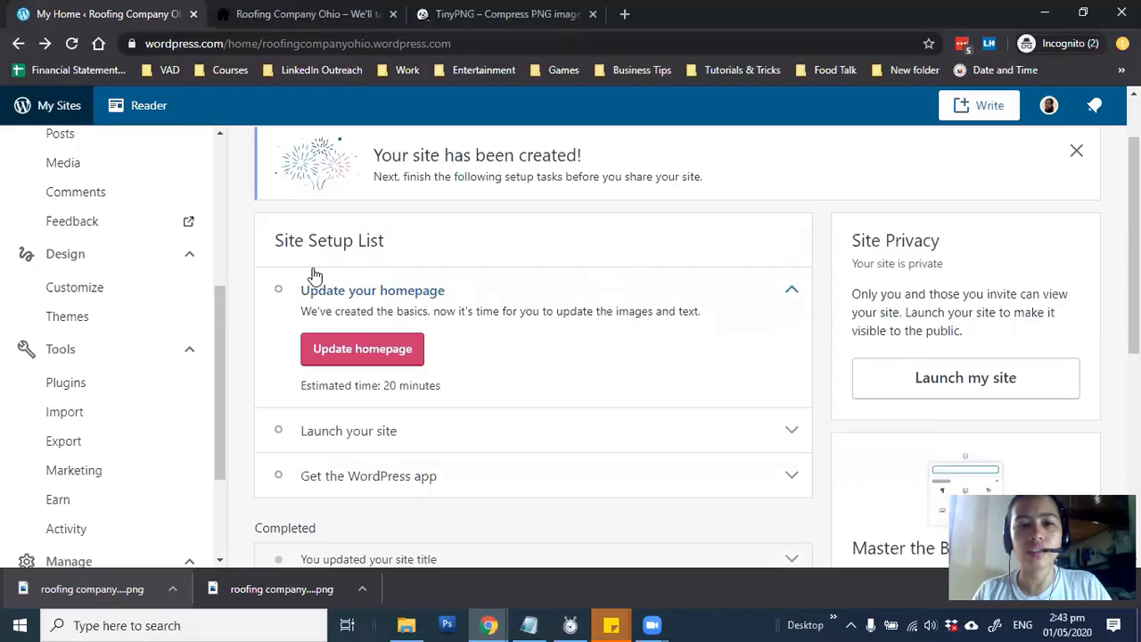
left_click(365, 351)
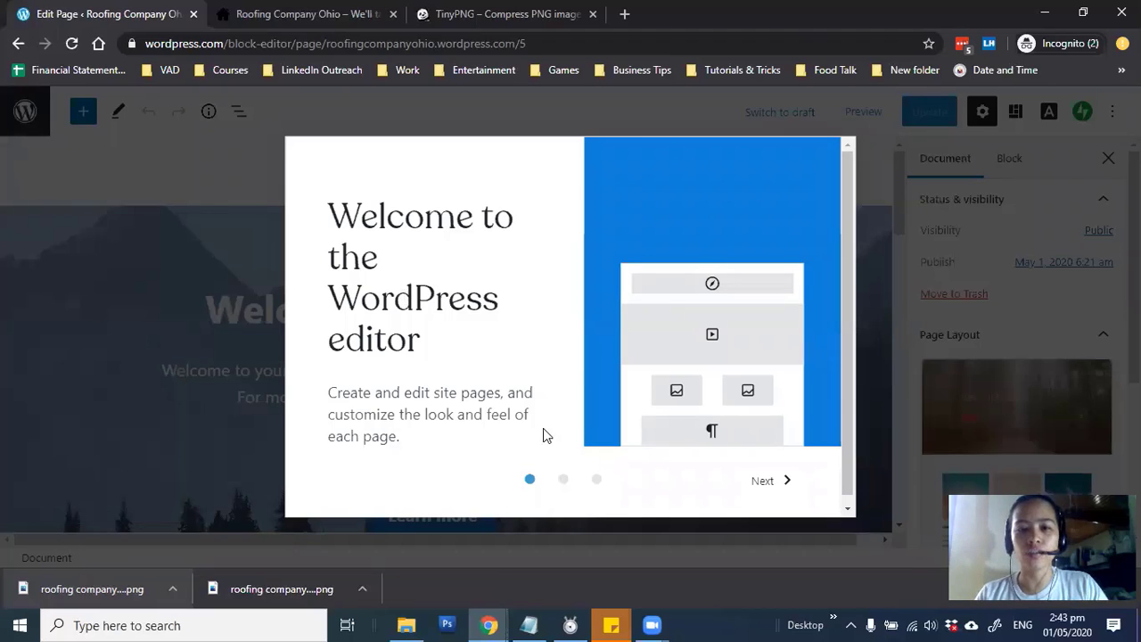
left_click(562, 480)
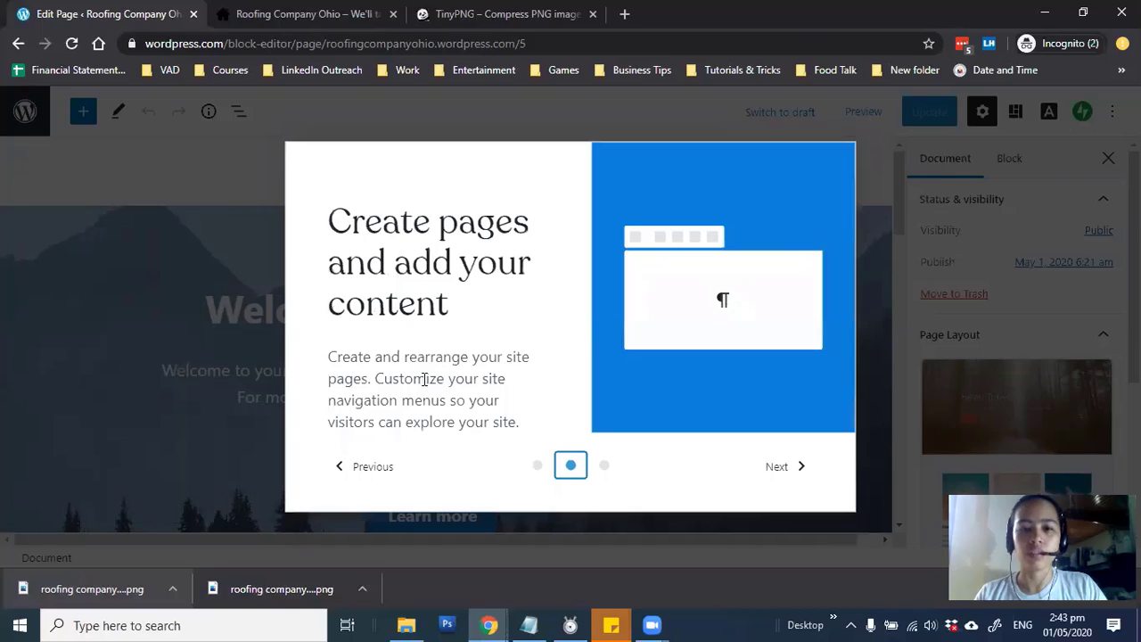
left_click(609, 464)
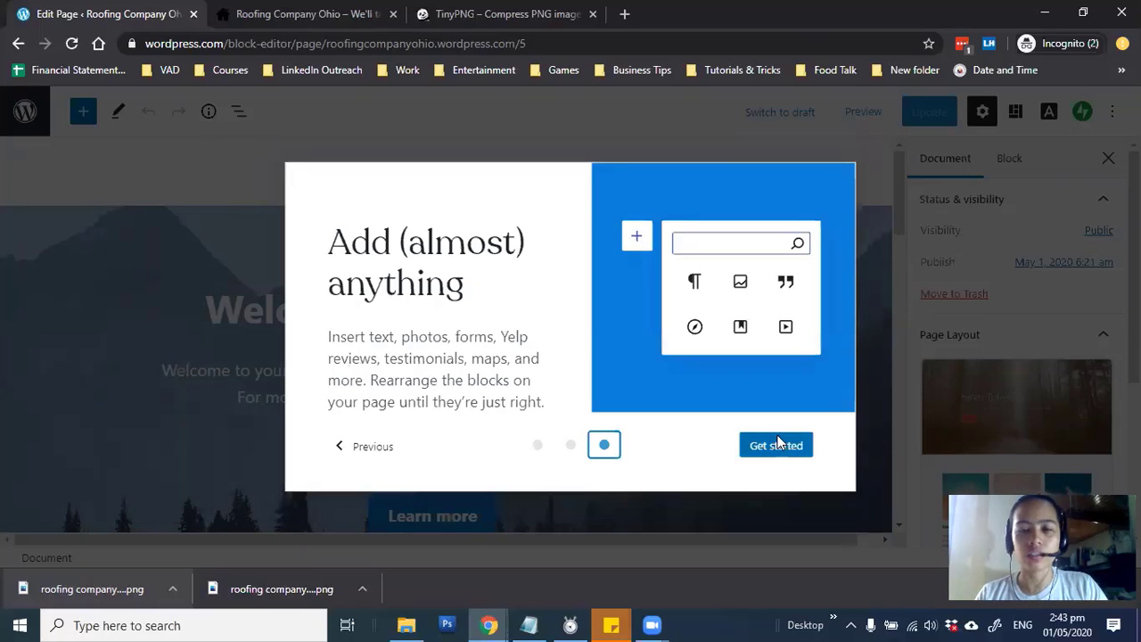
left_click(777, 445)
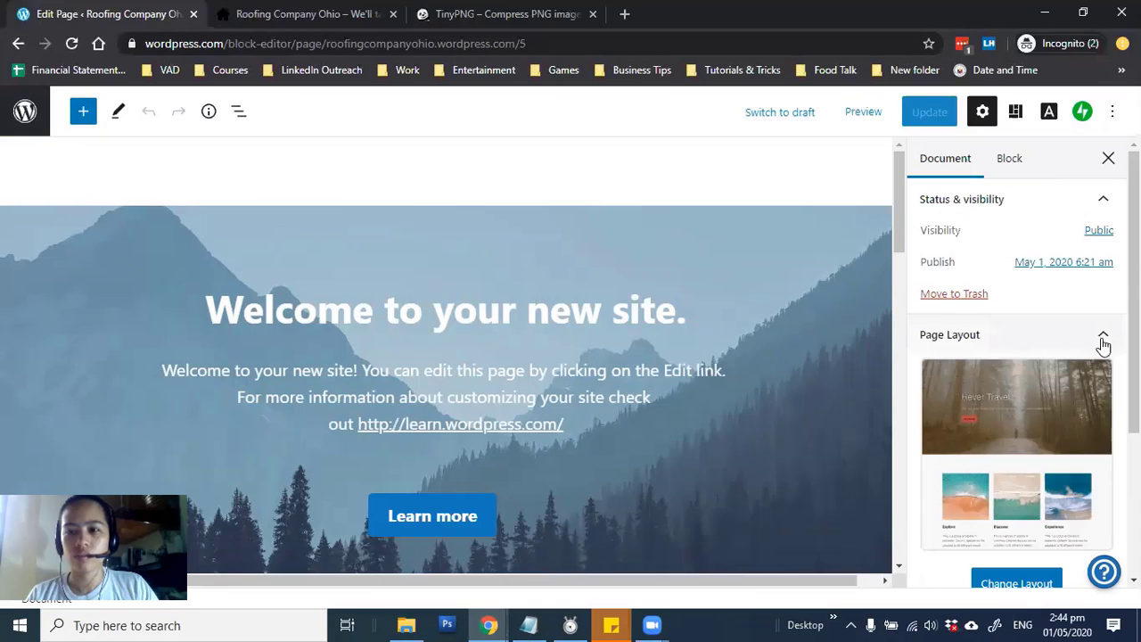
Step: Review the homepage's page layout and publish date settings without changing them
scroll(1099, 333, "down", 2)
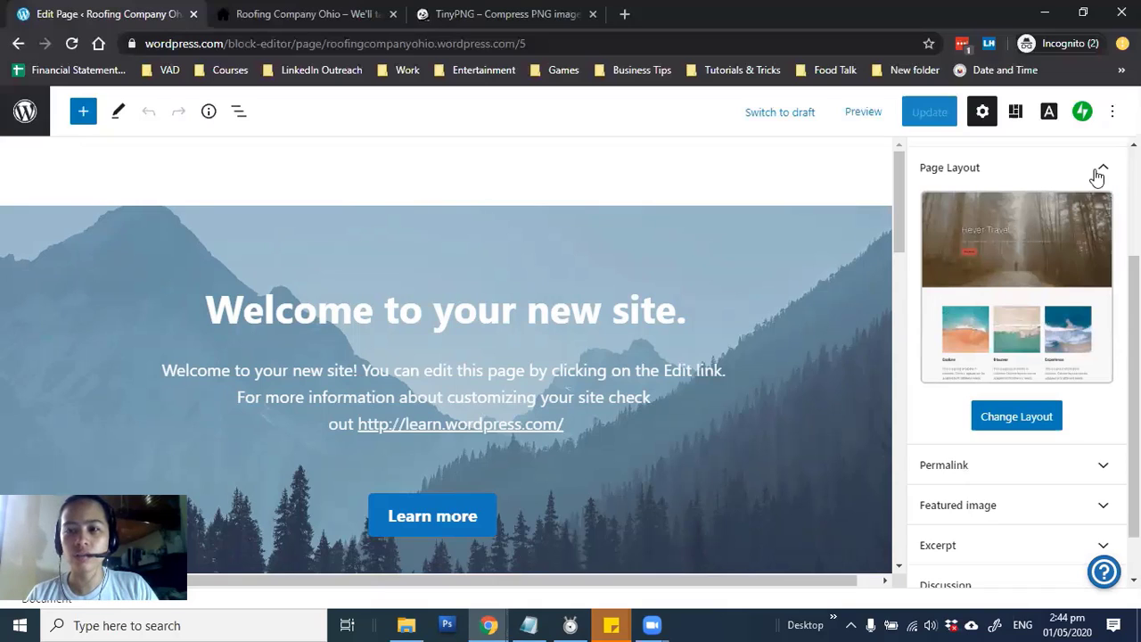
left_click(918, 171)
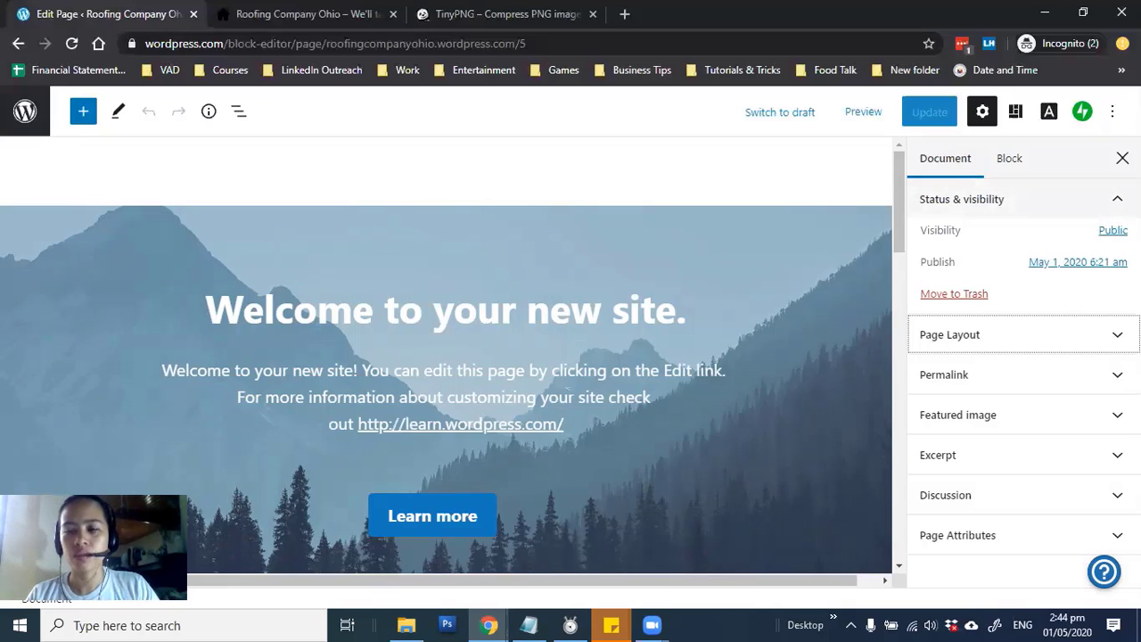
left_click(1085, 264)
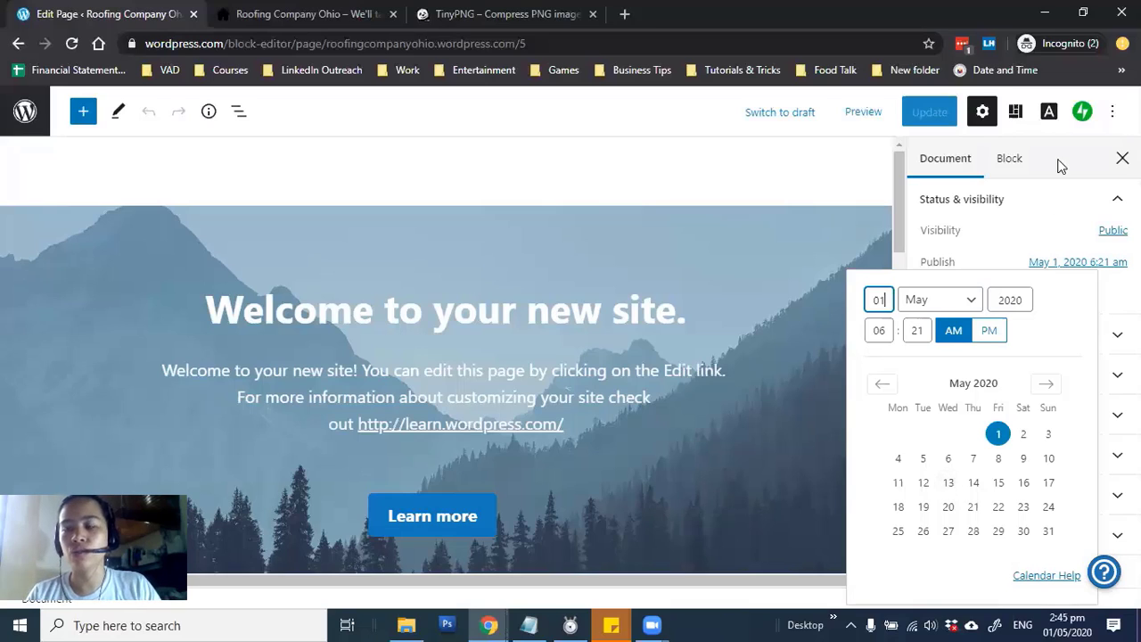
left_click(1110, 339)
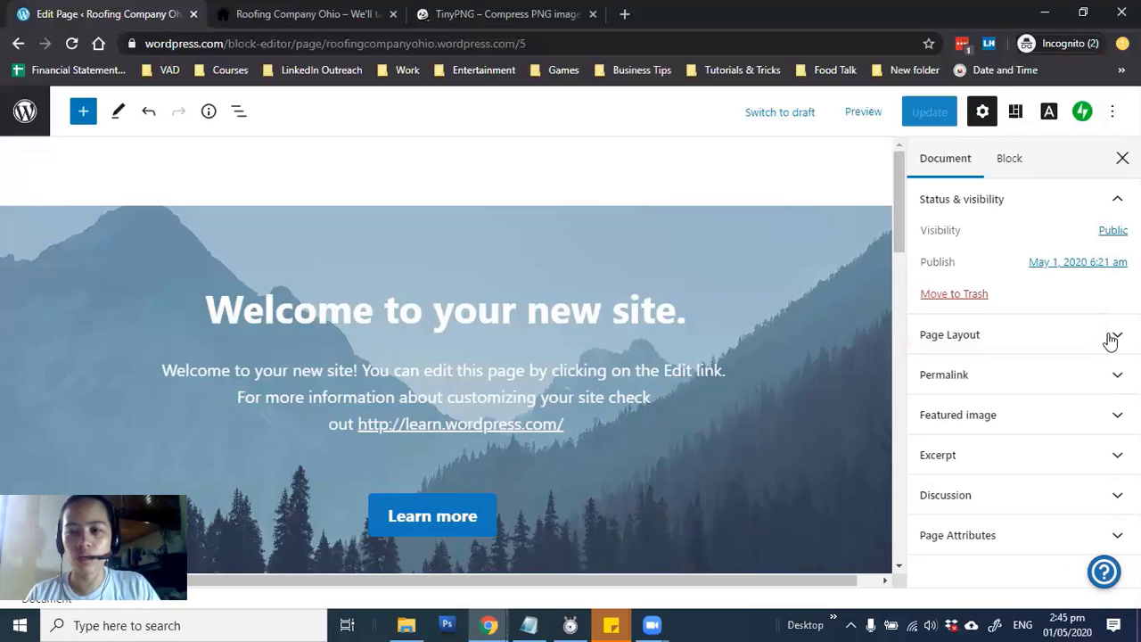
left_click(1109, 338)
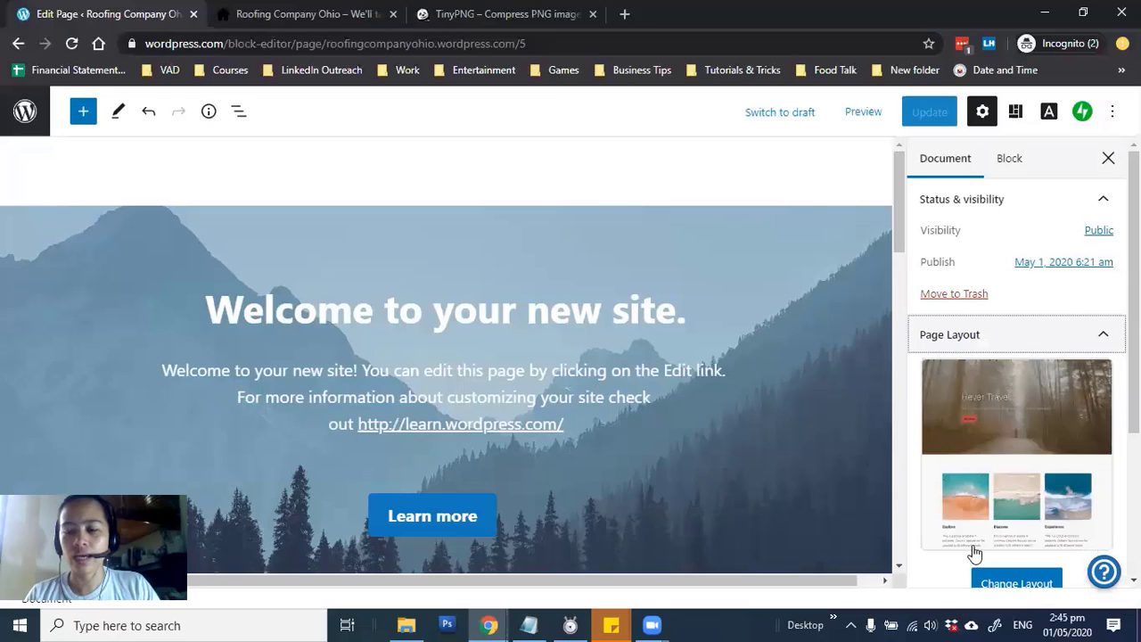
scroll(1045, 390, "down", 1)
scroll(1046, 394, "down", 1)
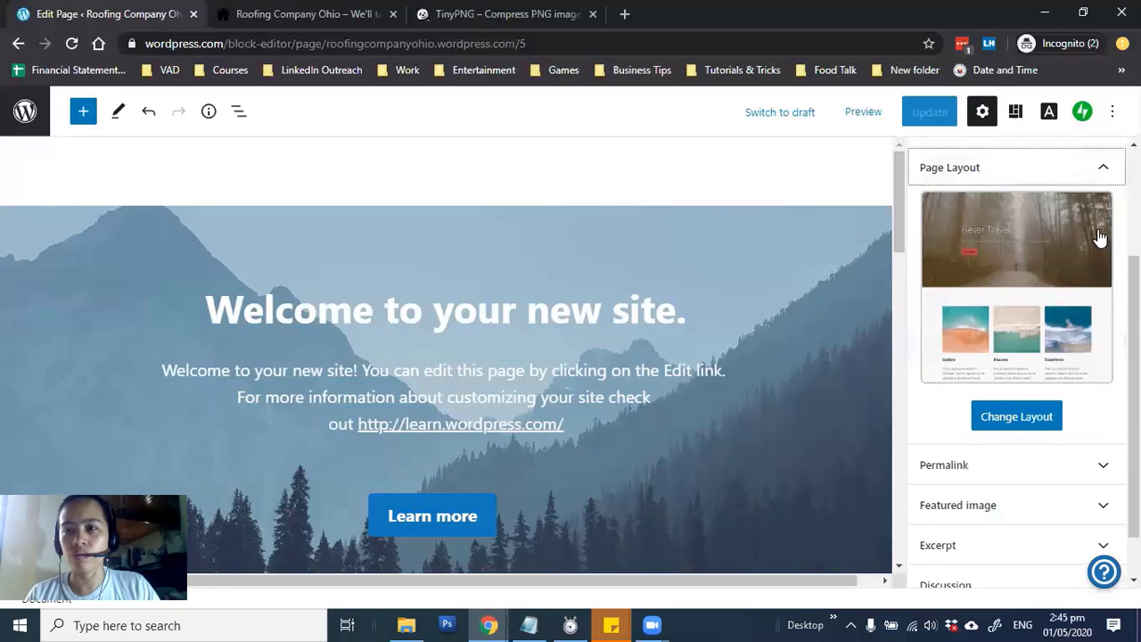
left_click(1102, 166)
Step: Review the homepage's Permalink, Featured image, Excerpt and Discussion settings one after another
left_click(1092, 378)
scroll(1097, 372, "down", 1)
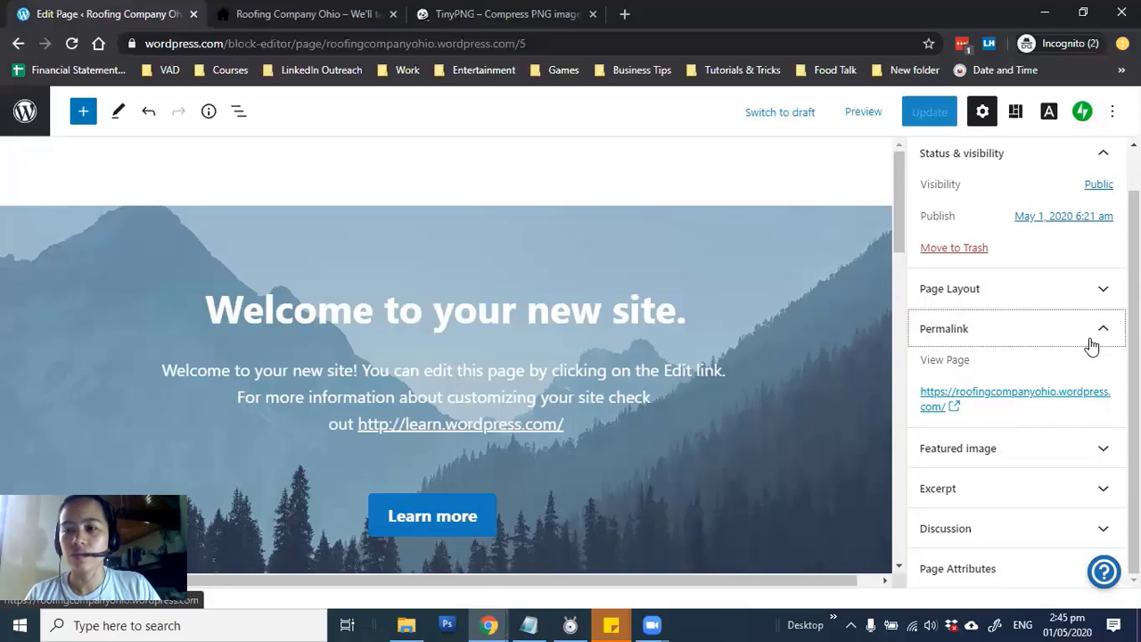
left_click(1098, 329)
key("Tab")
left_click(1051, 416)
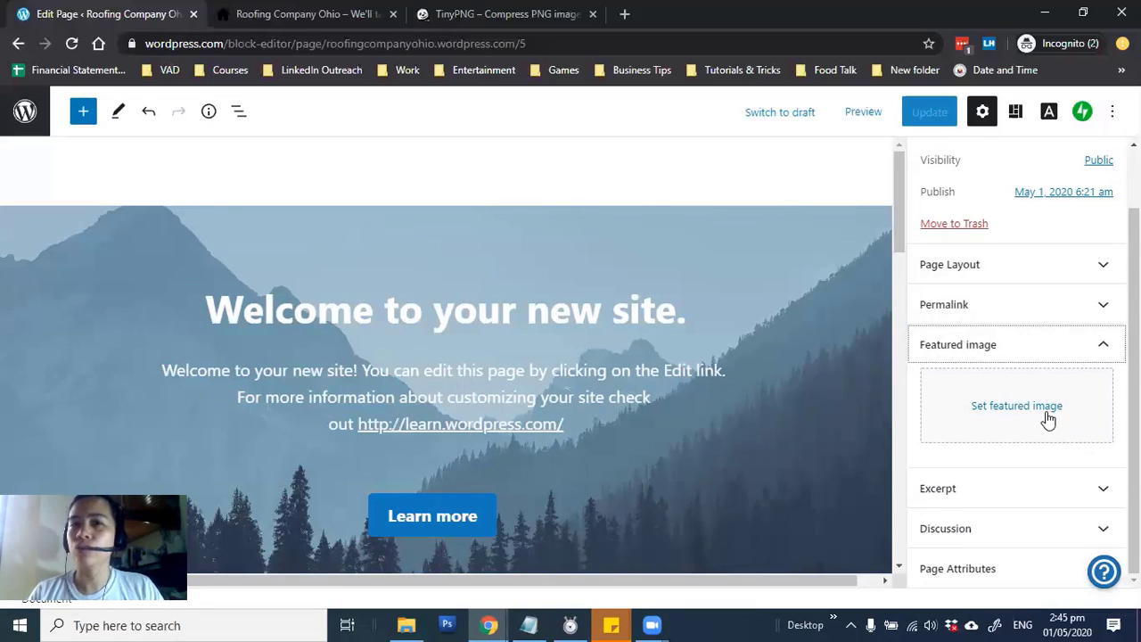
left_click(1105, 348)
left_click(1082, 456)
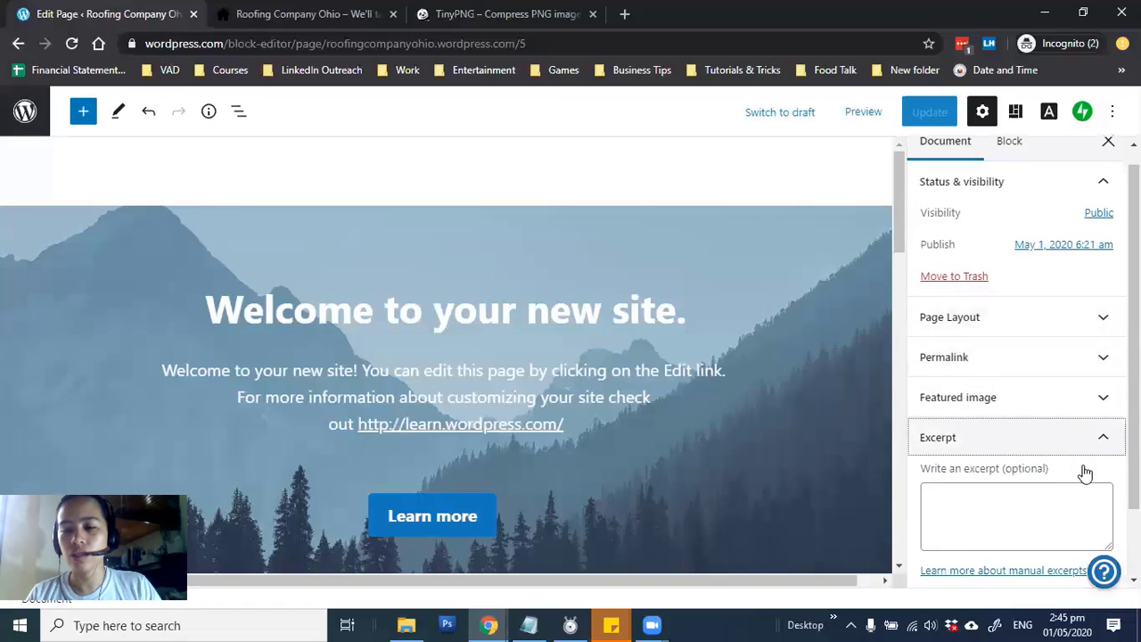
left_click(942, 425)
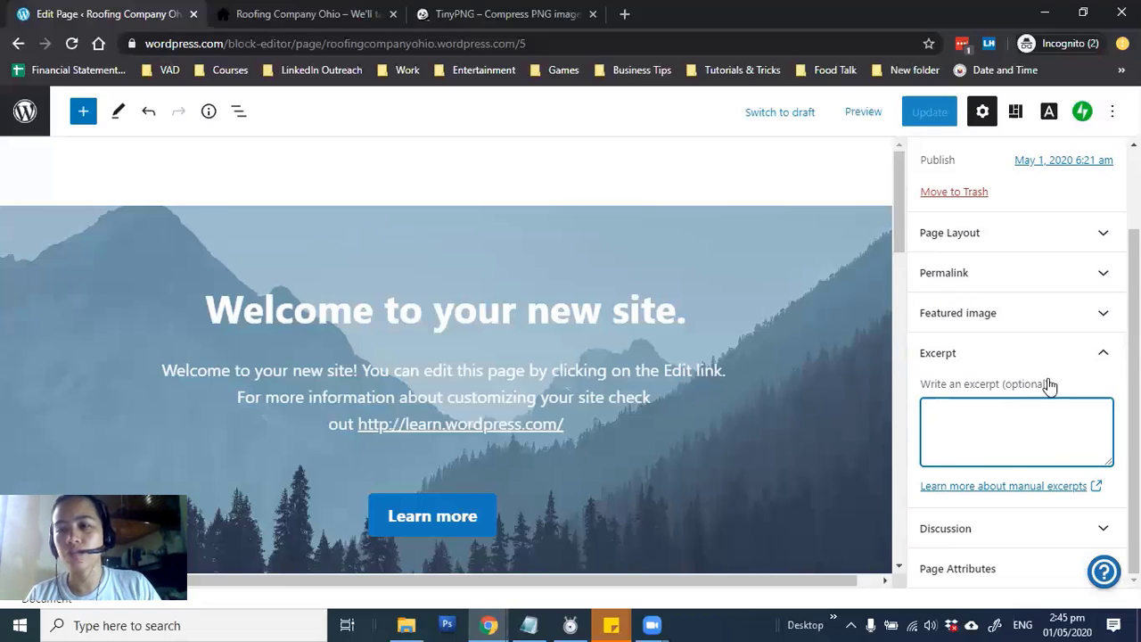
left_click(1103, 357)
left_click(1103, 506)
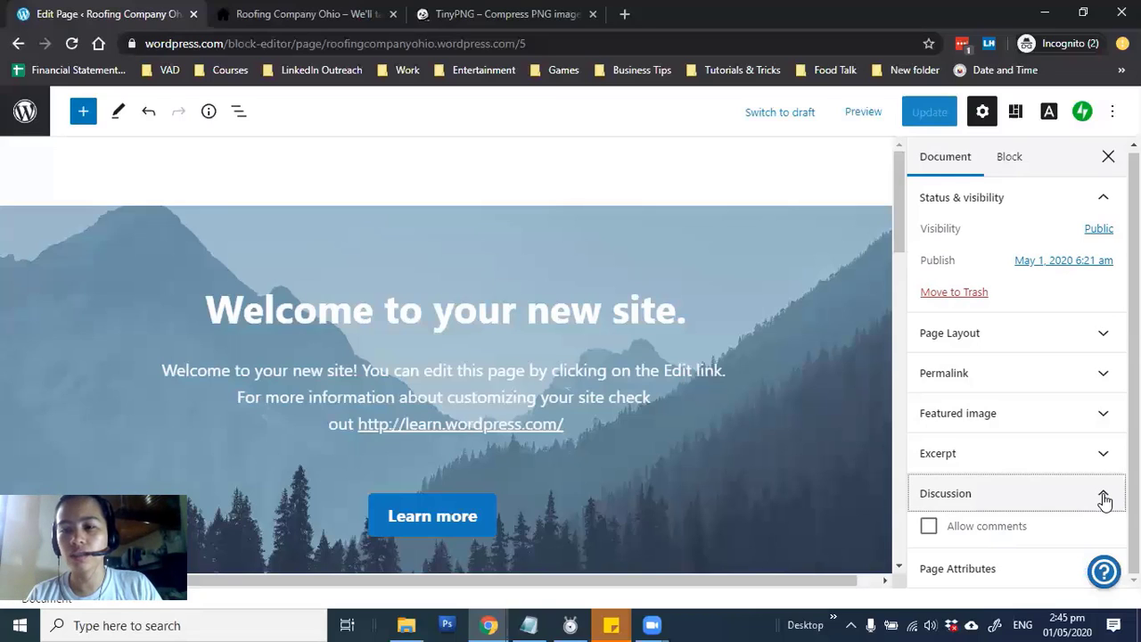
left_click(1103, 501)
Step: Examine the homepage's Page Attributes, including the available parent page choices
left_click(1039, 534)
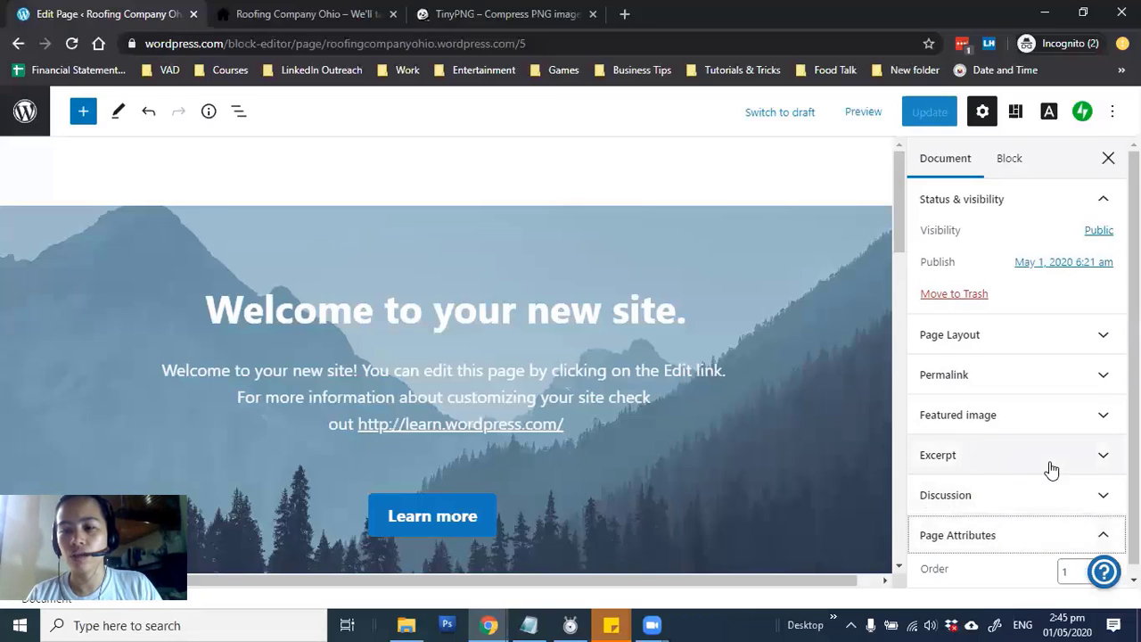
left_click(1032, 537)
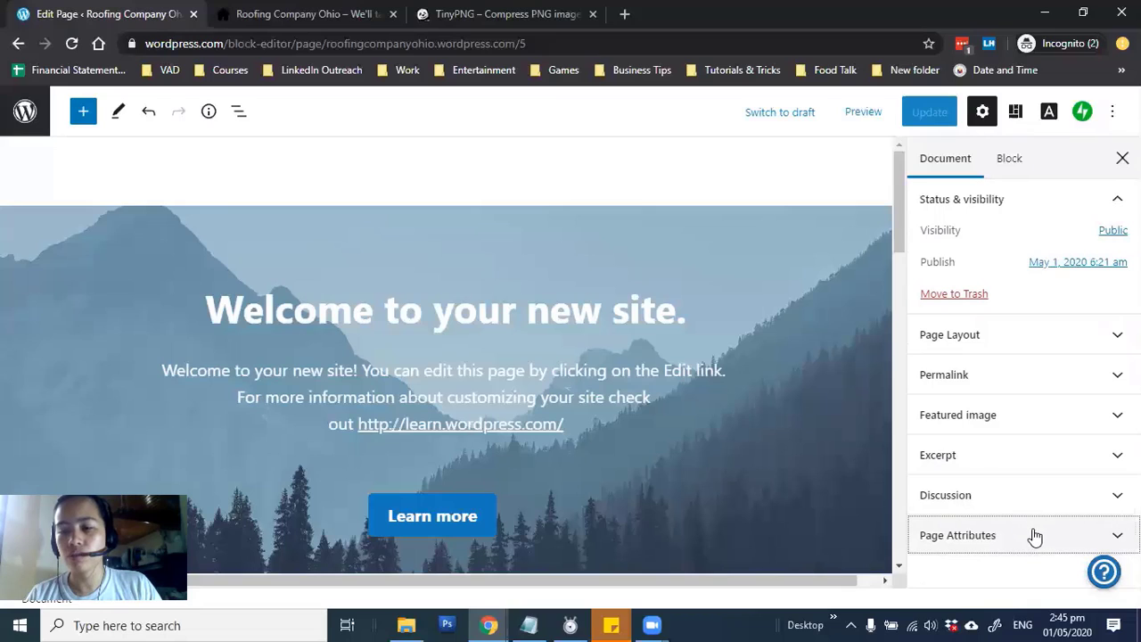
left_click(1034, 535)
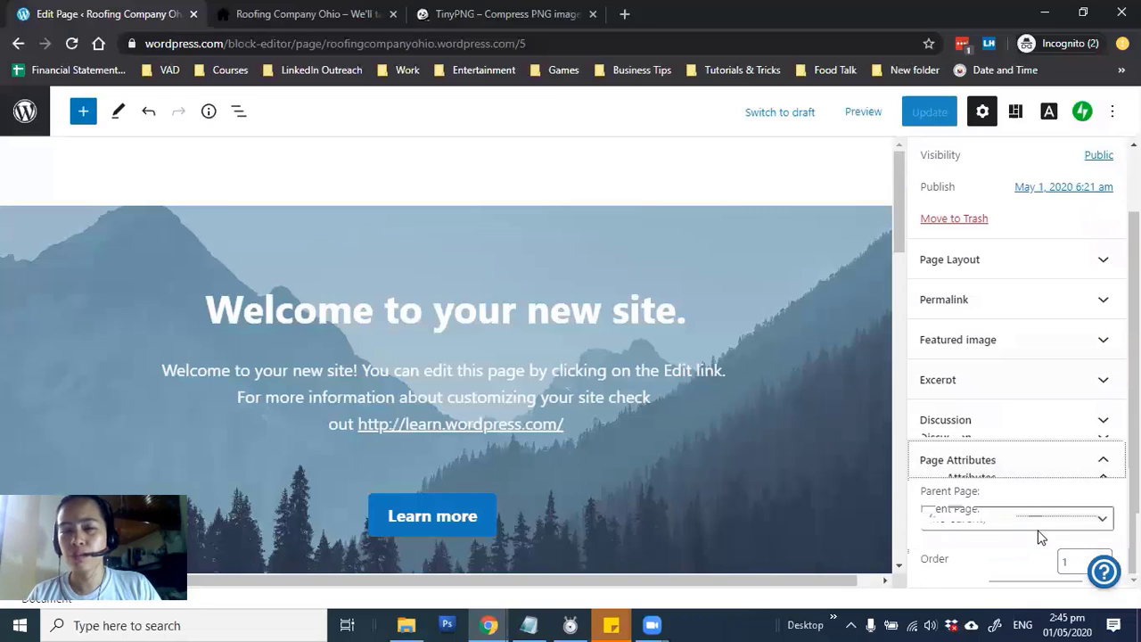
left_click(1036, 524)
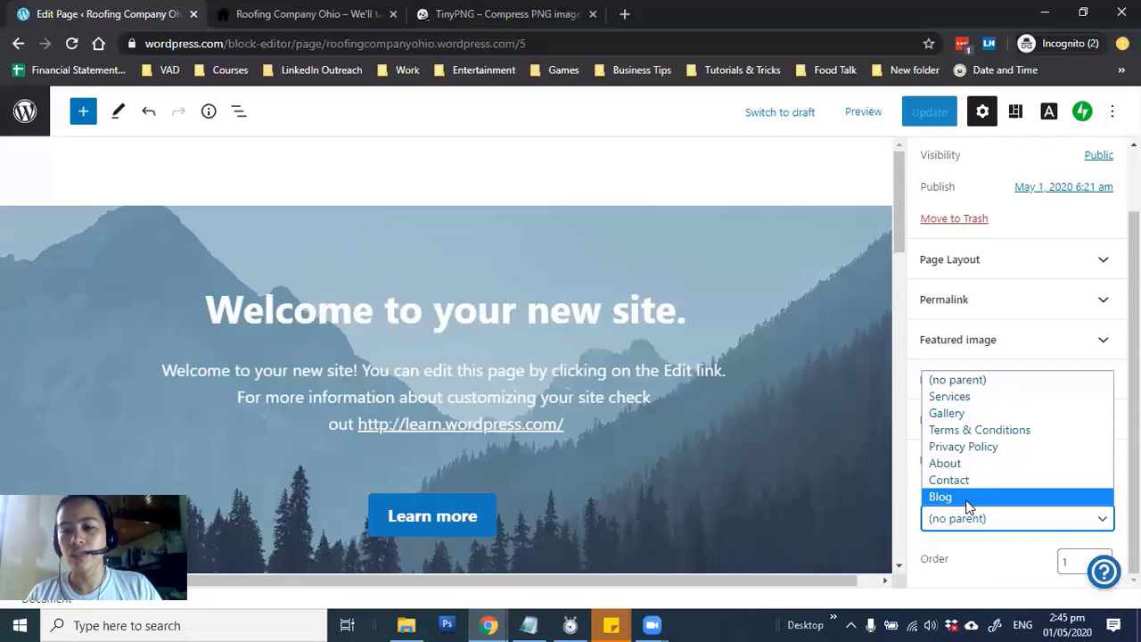
left_click(988, 584)
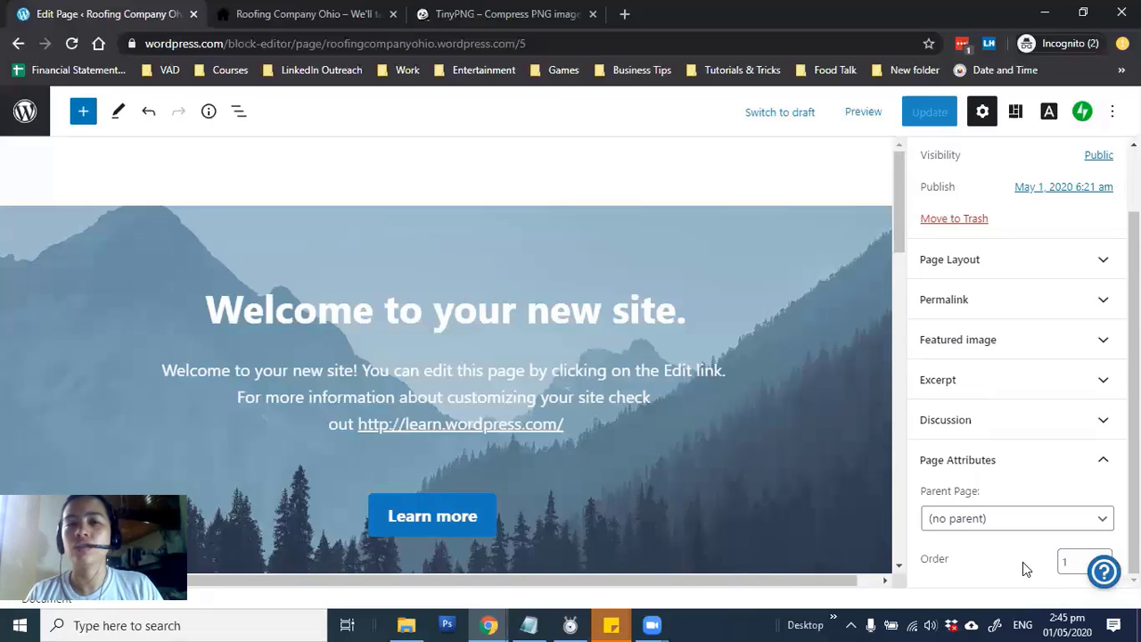
Step: Inspect the "Welcome to your new site." heading block and its settings, then deselect it
left_click(1112, 111)
left_click(983, 307)
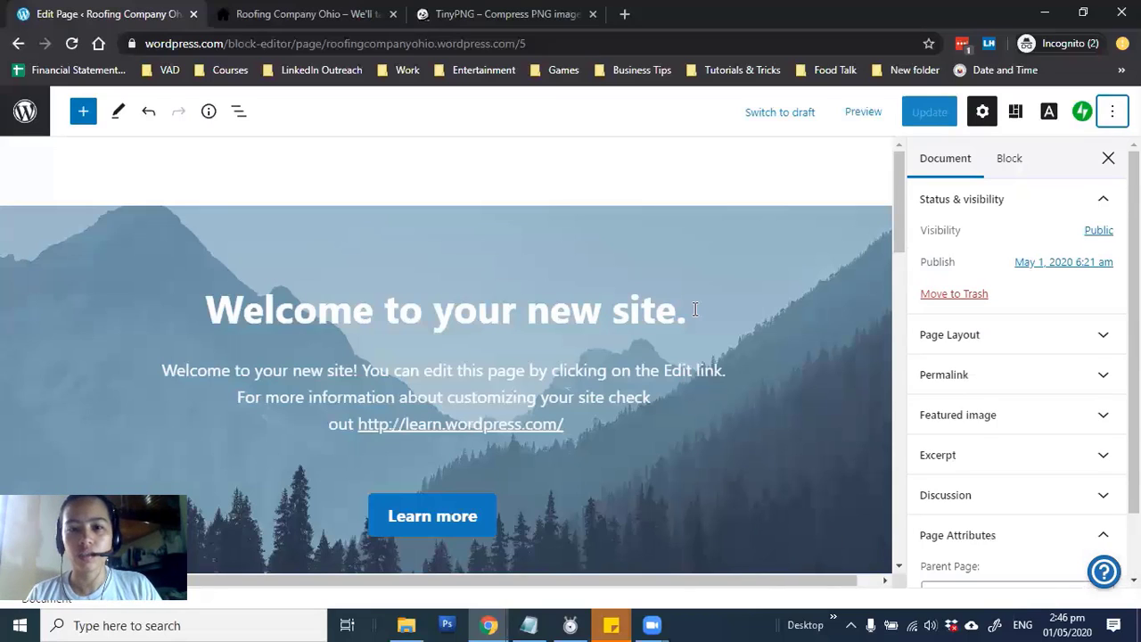
left_click(640, 318)
left_click(215, 314)
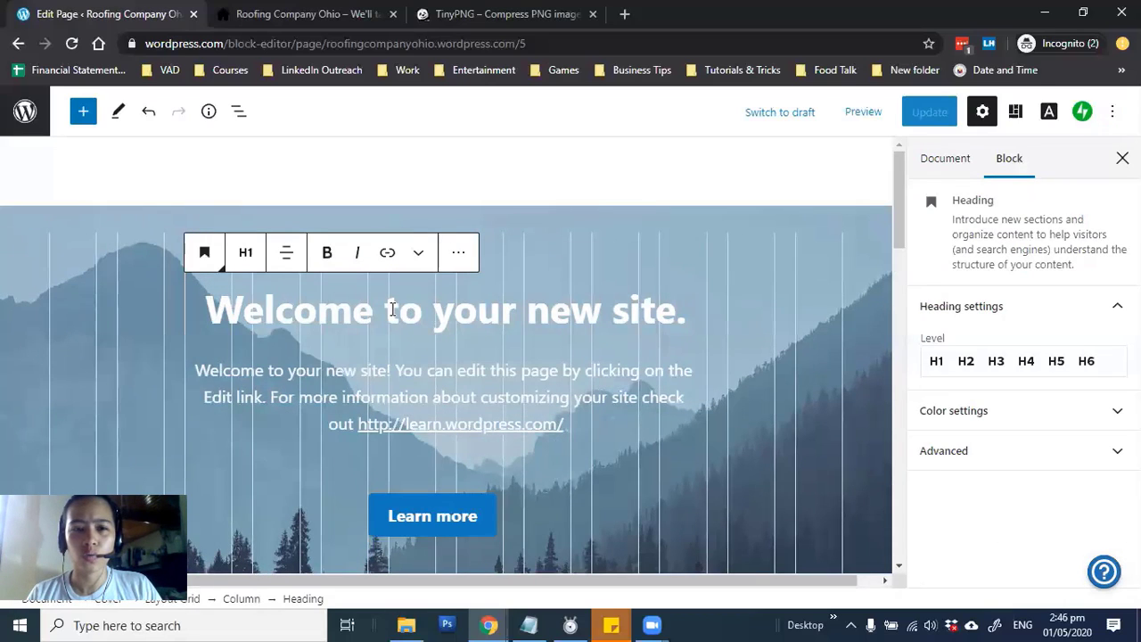
left_click_drag(439, 310, 692, 315)
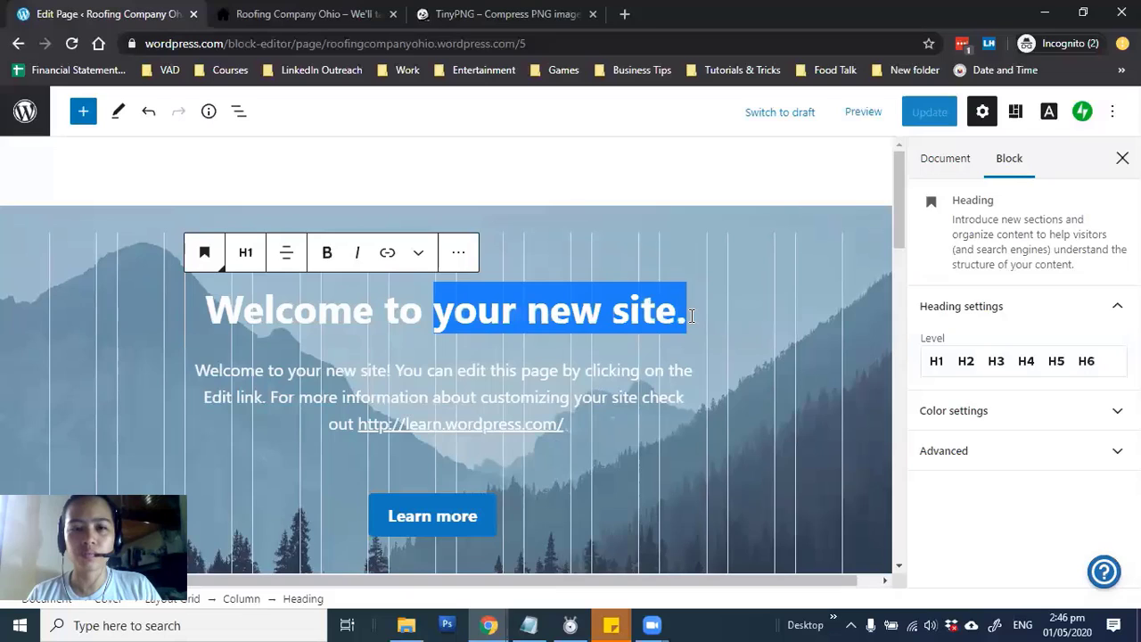
left_click(694, 314)
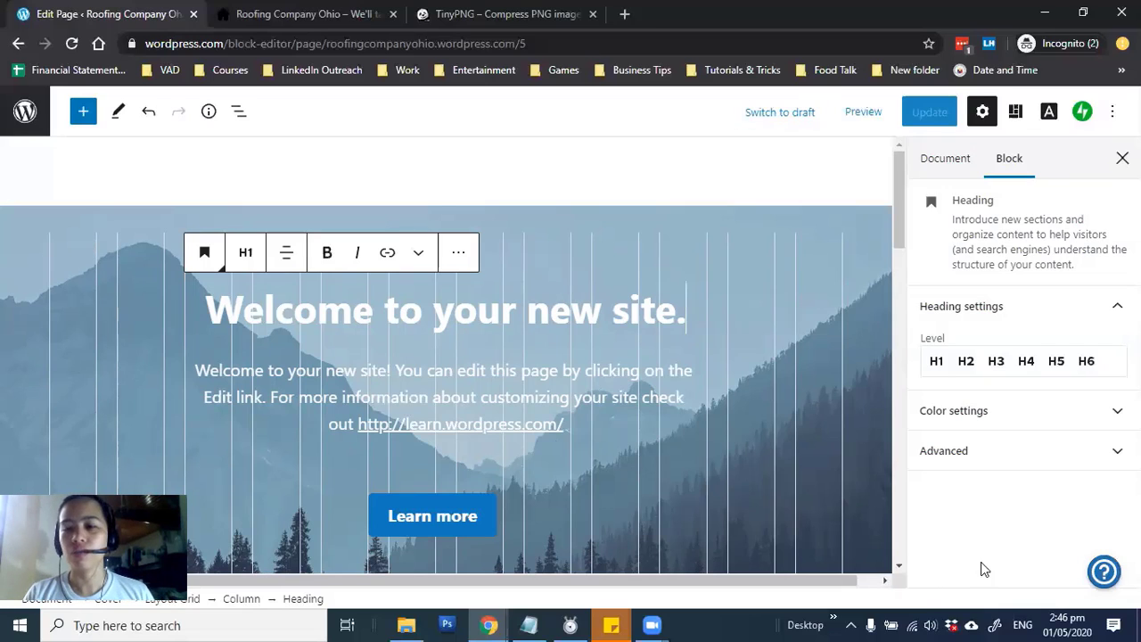
left_click(155, 195)
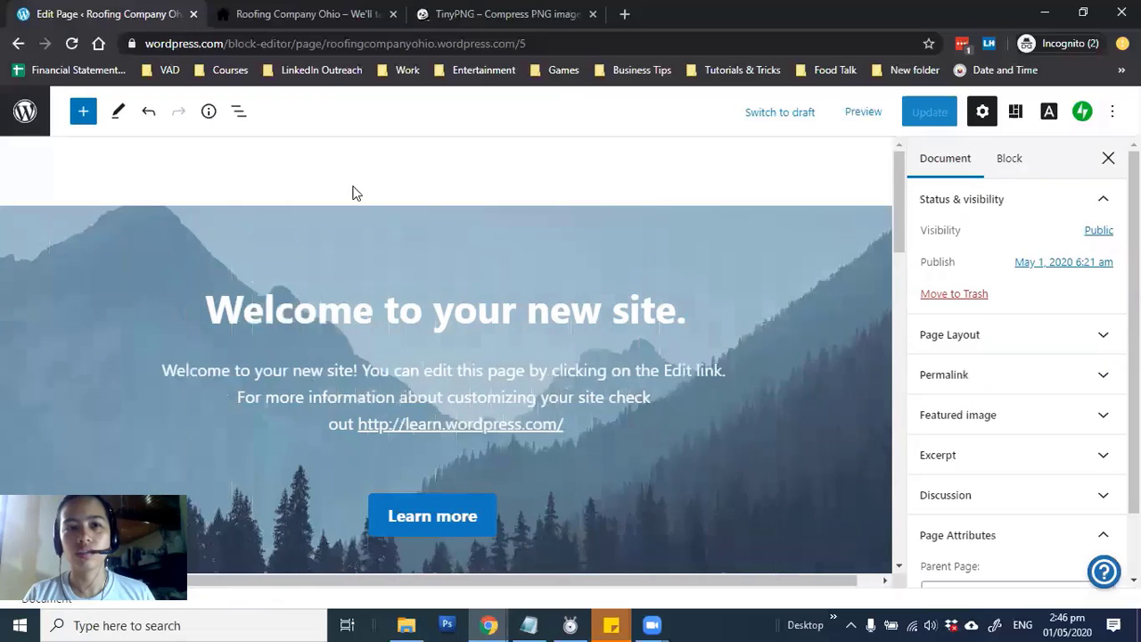
Step: Switch to the browser tab with the Roofing Company Ohio site and dismiss its launch notice
left_click(299, 14)
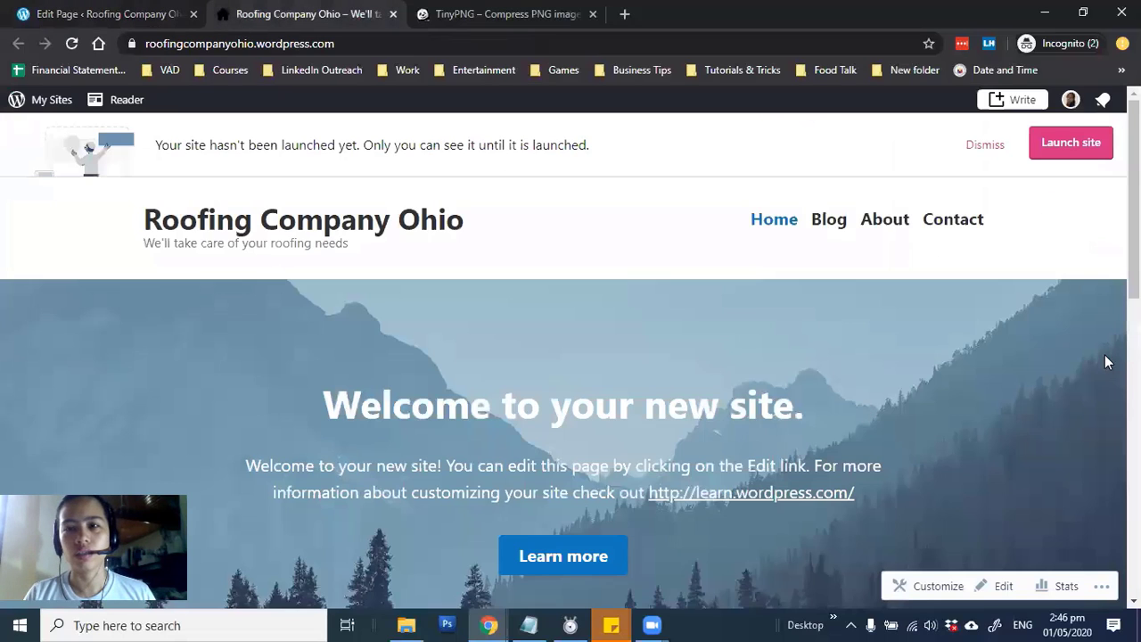
left_click(973, 146)
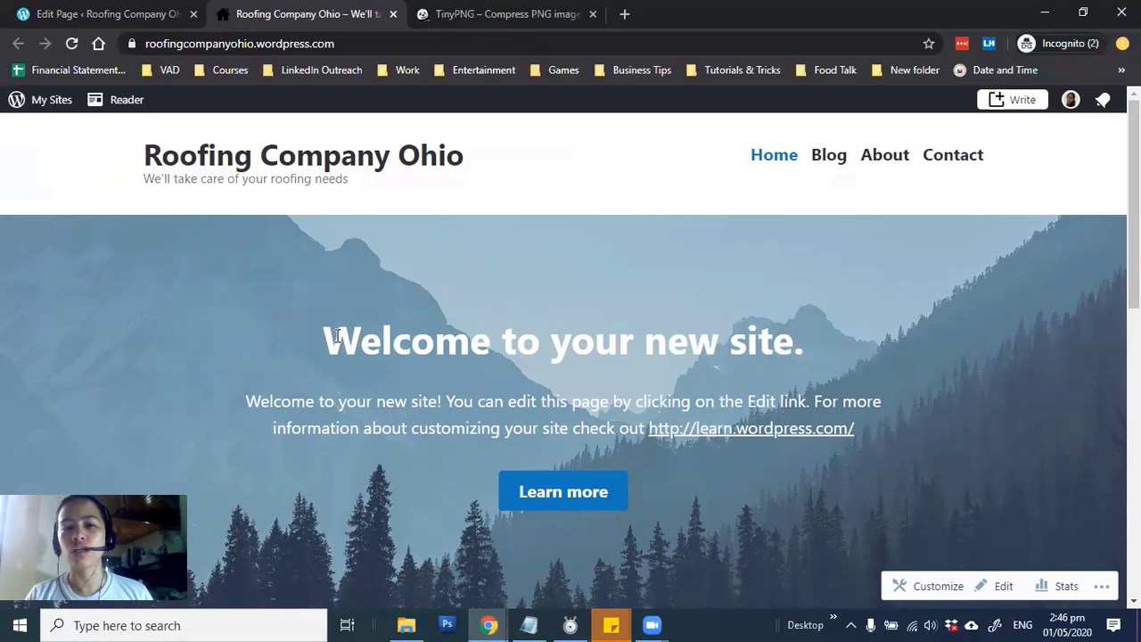
Step: Review the live homepage's "Welcome to your new site." banner text and the Latest from the Blog section
left_click_drag(326, 339, 807, 366)
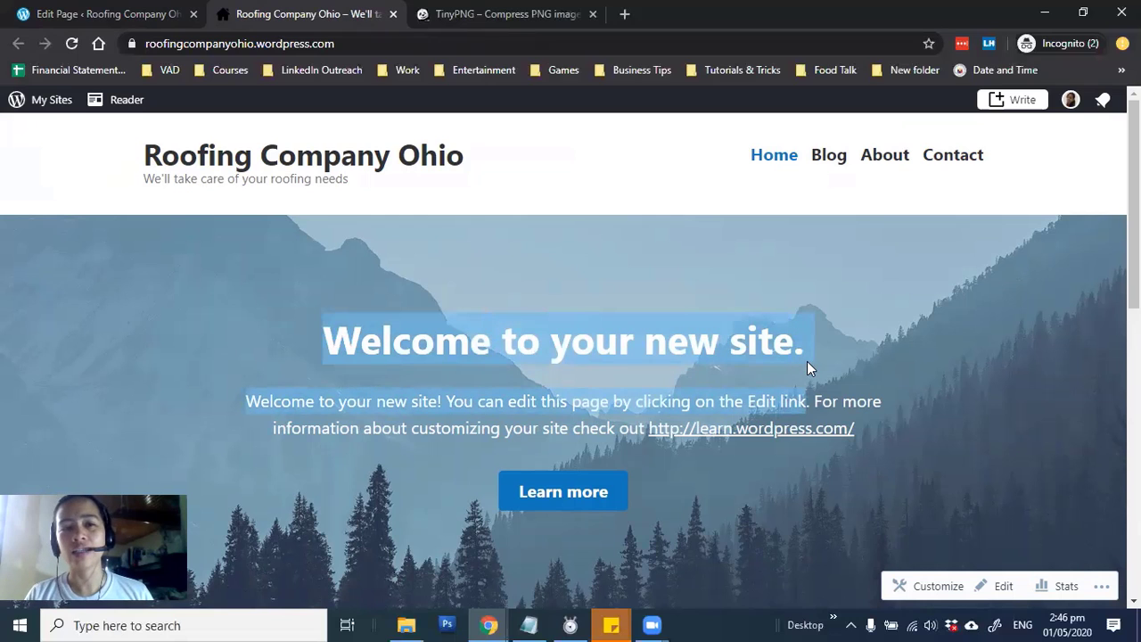
left_click(812, 345)
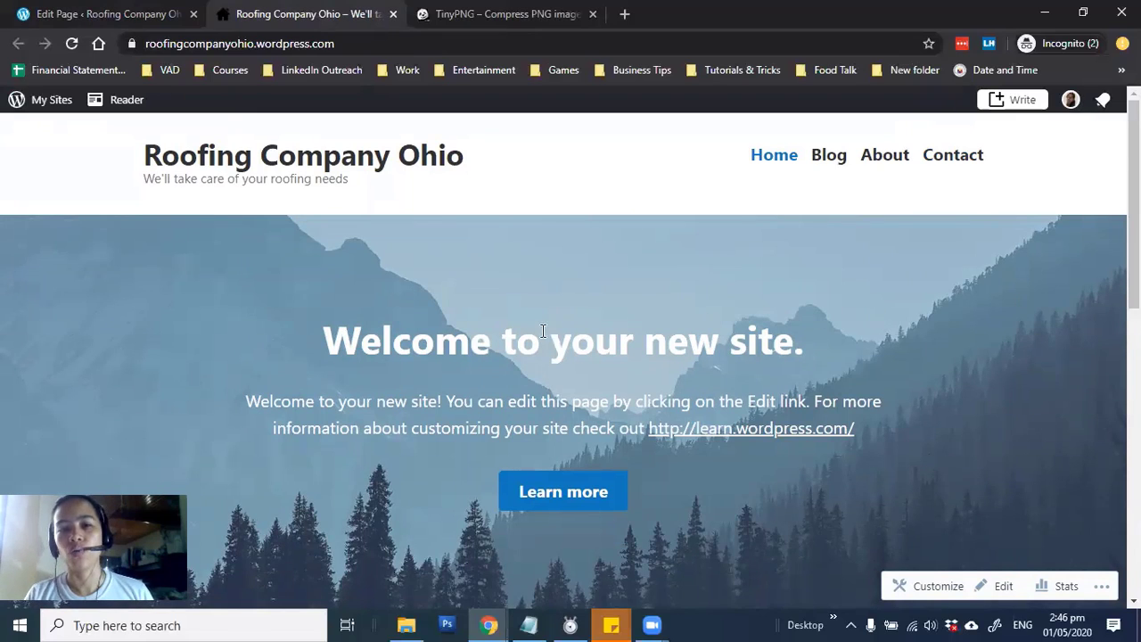
triple_click(852, 331)
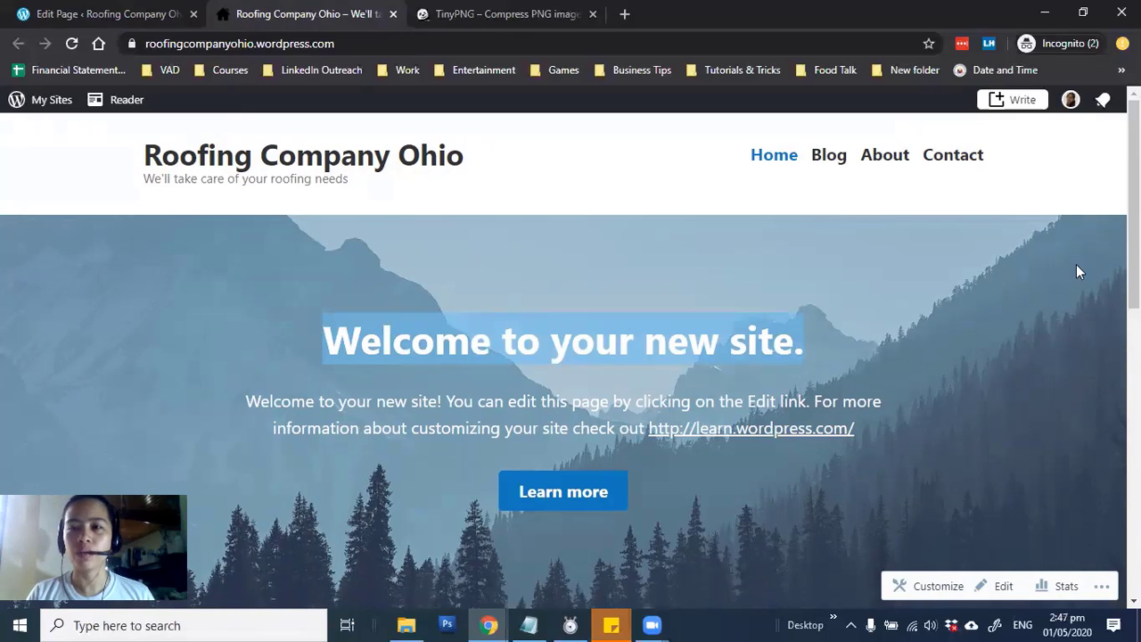
scroll(569, 98, "down", 4)
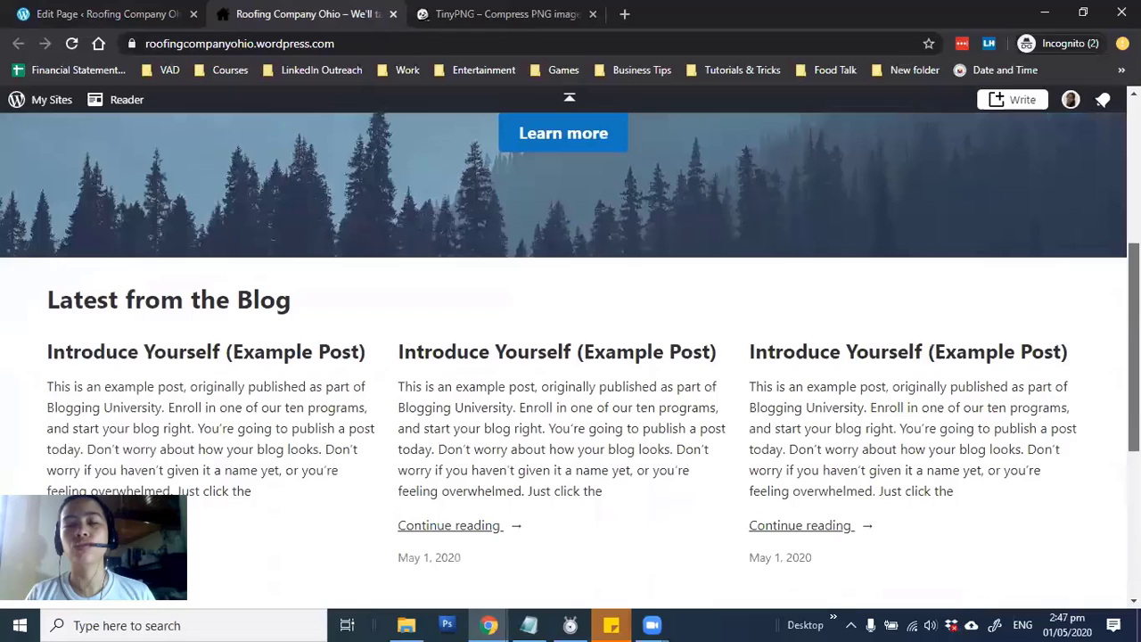
left_click_drag(1134, 347, 1134, 203)
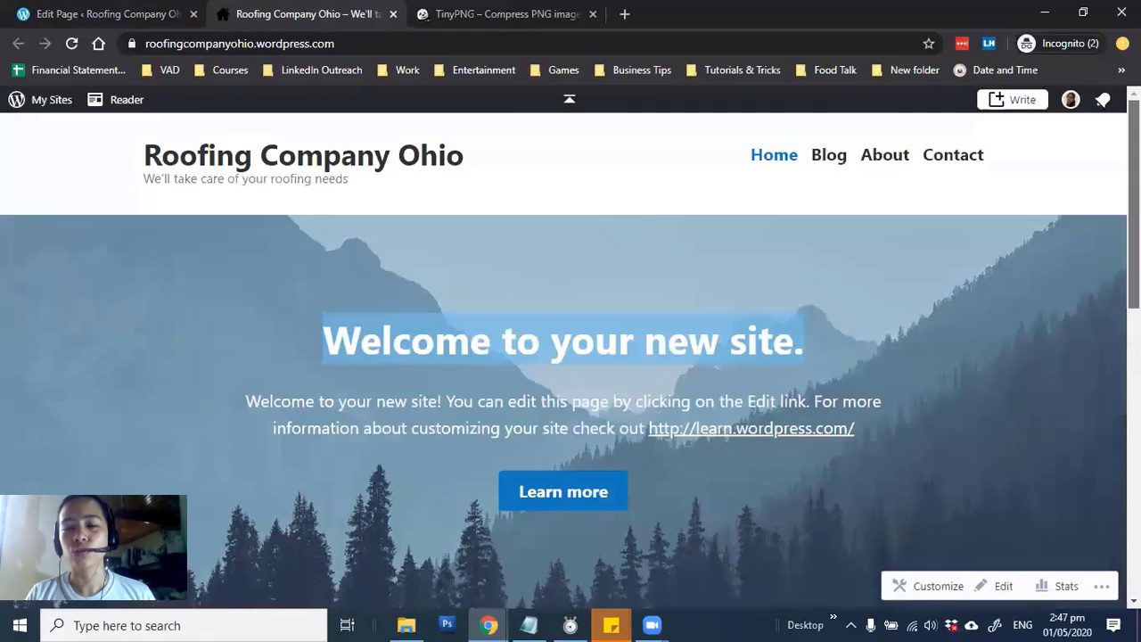
left_click(821, 379)
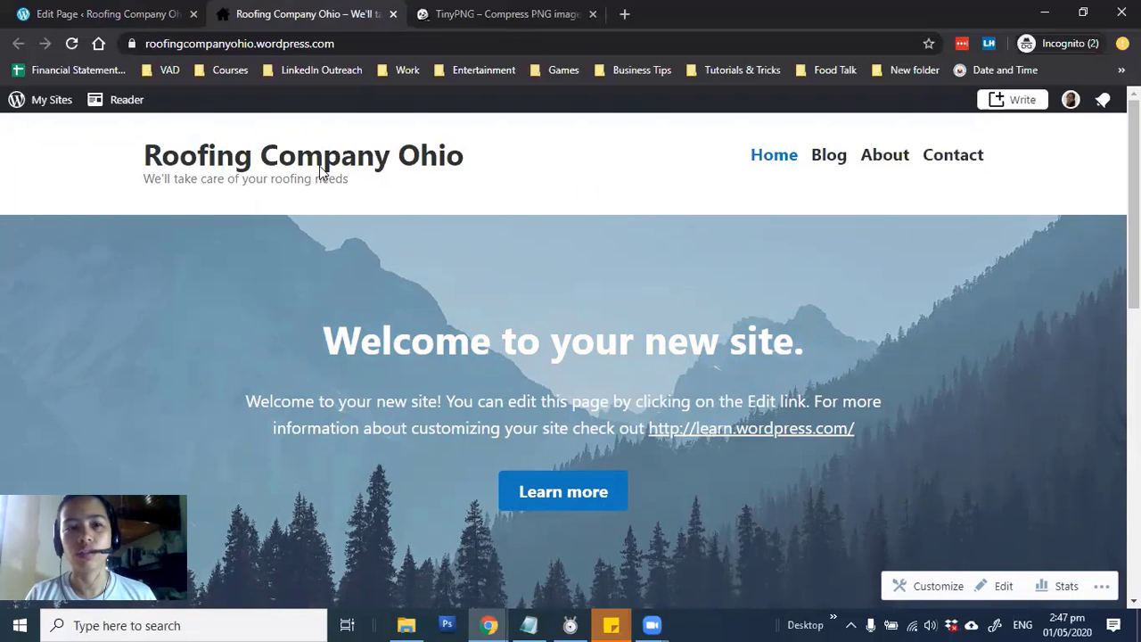
Step: Return to the homepage editor and replace the banner heading with "Keep your family safe" and its paragraph with the leaky roof expert message
left_click(100, 11)
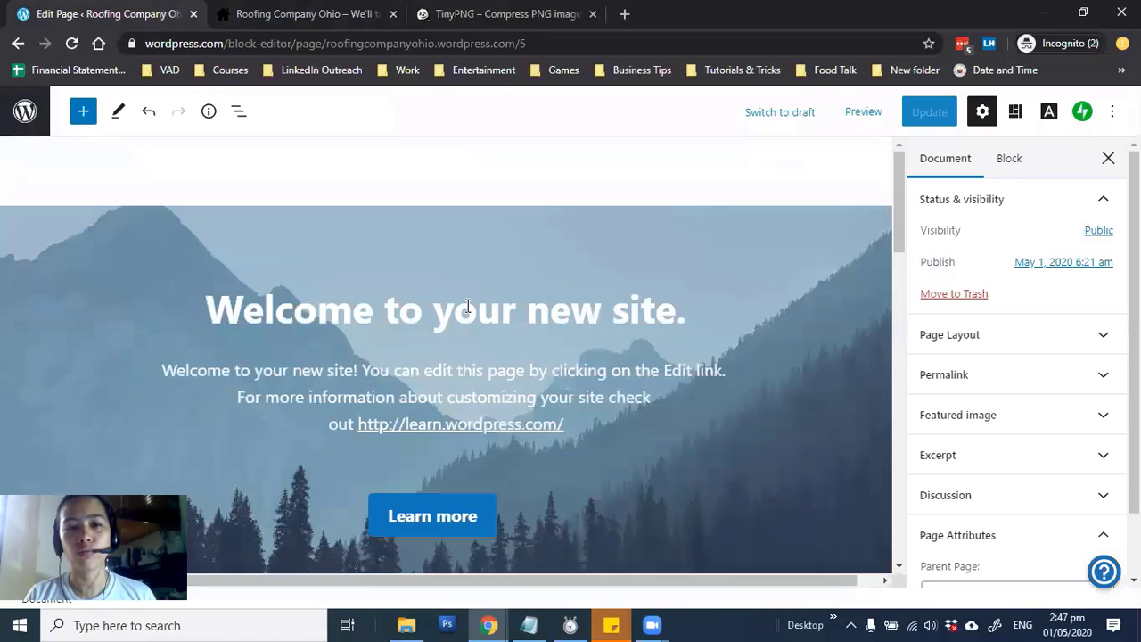
left_click(701, 315)
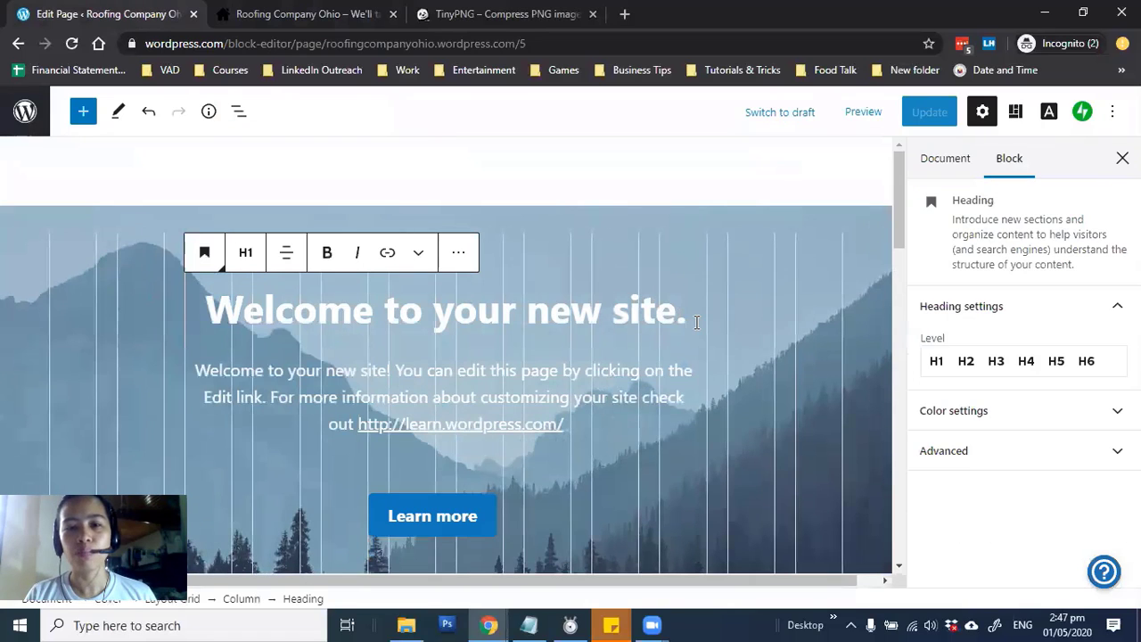
triple_click(704, 298)
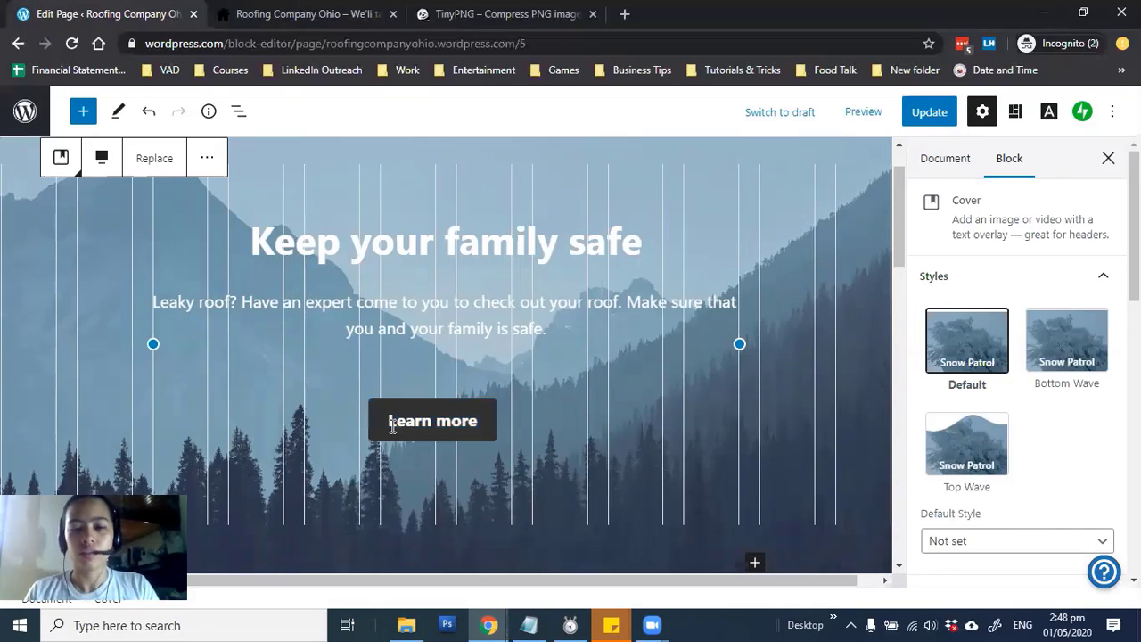
Step: Replace the banner button's "Learn more" label with wording that begins with "Free r"
left_click(432, 421)
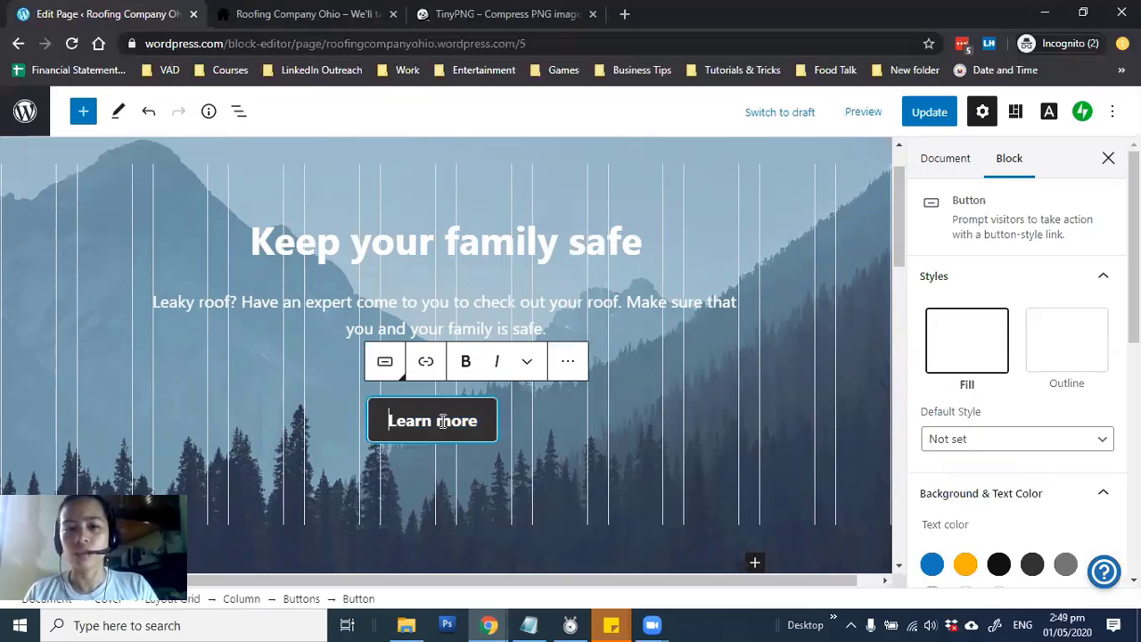
double_click(434, 423)
left_click(451, 421)
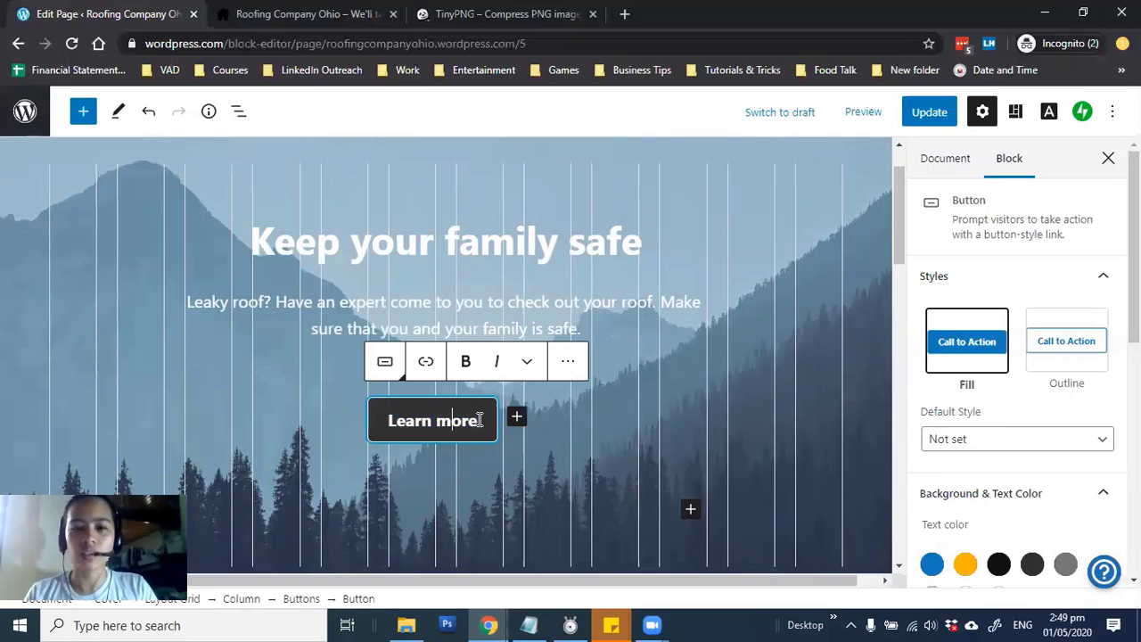
left_click(479, 419)
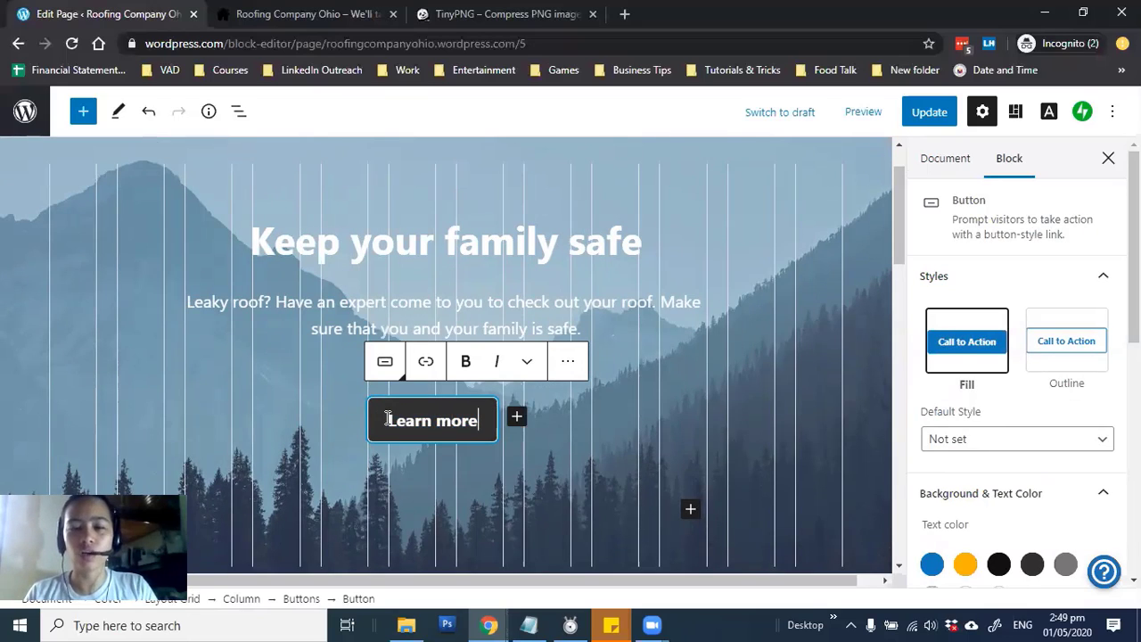
left_click(388, 419, "shift")
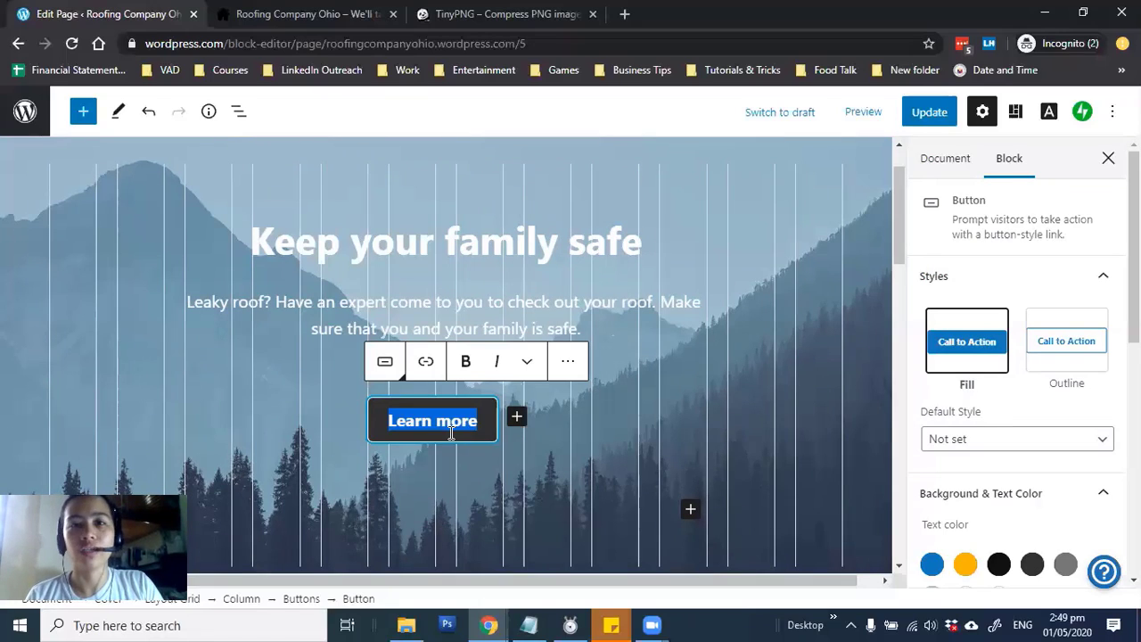
scroll(451, 433, "down", 2)
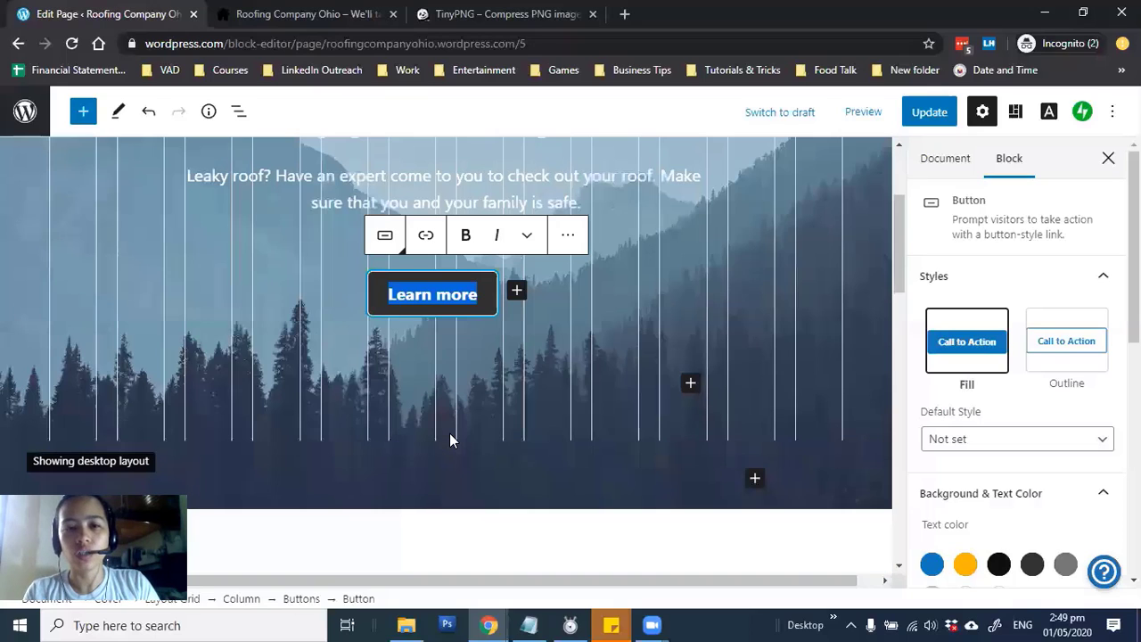
type("Free r")
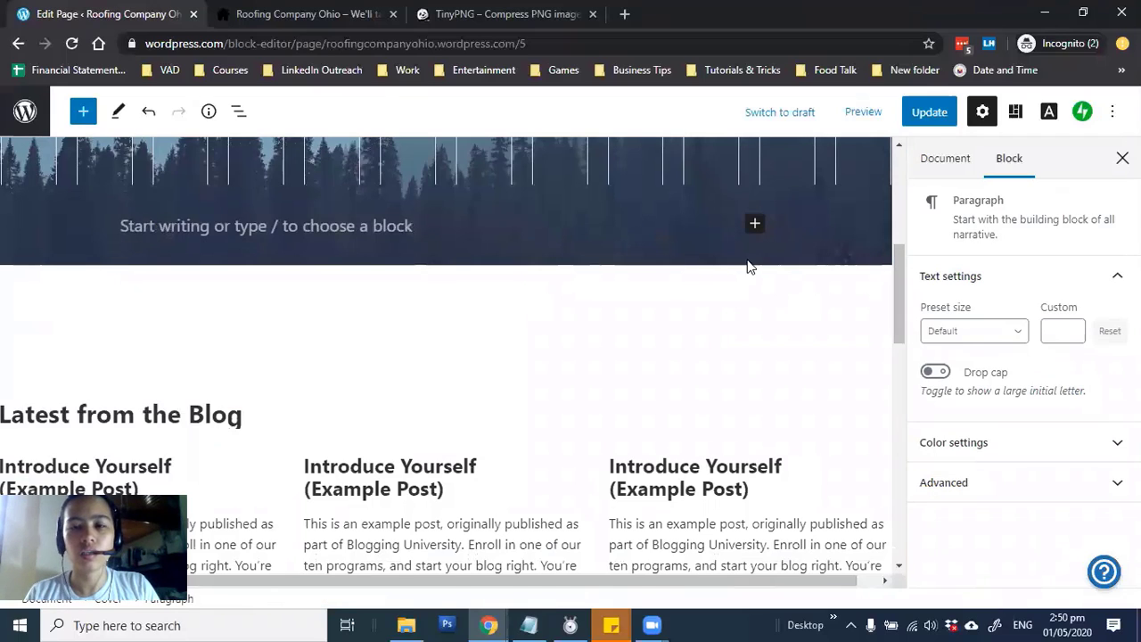
Step: Examine the homepage's Latest from the Blog posts and email subscription section in the editor, checking against the live site
scroll(573, 418, "down", 3)
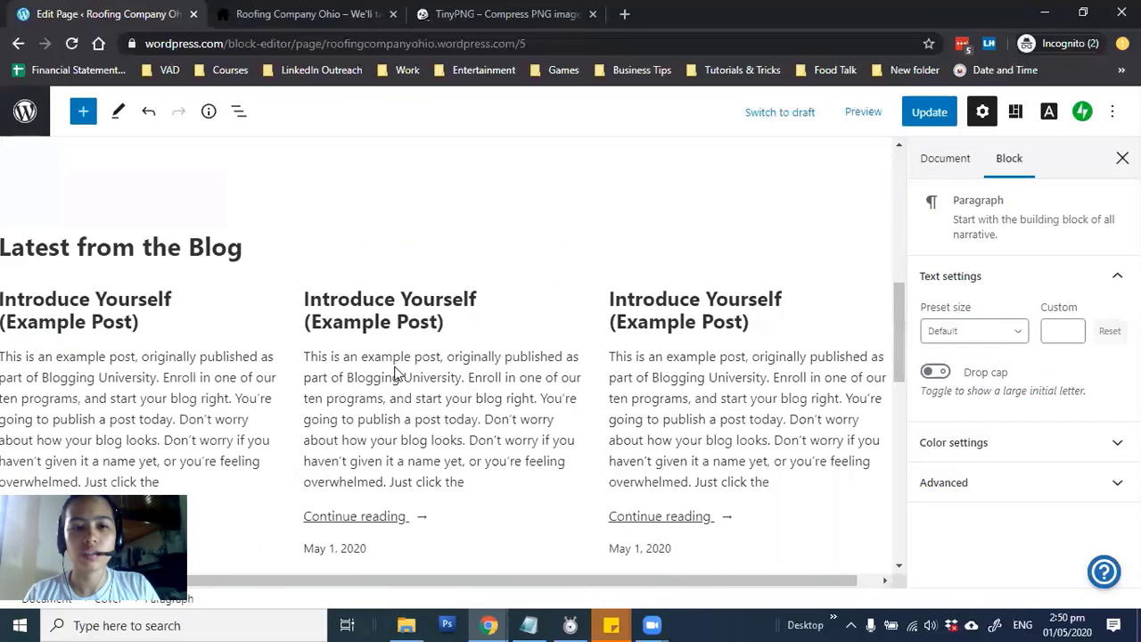
scroll(432, 434, "down", 1)
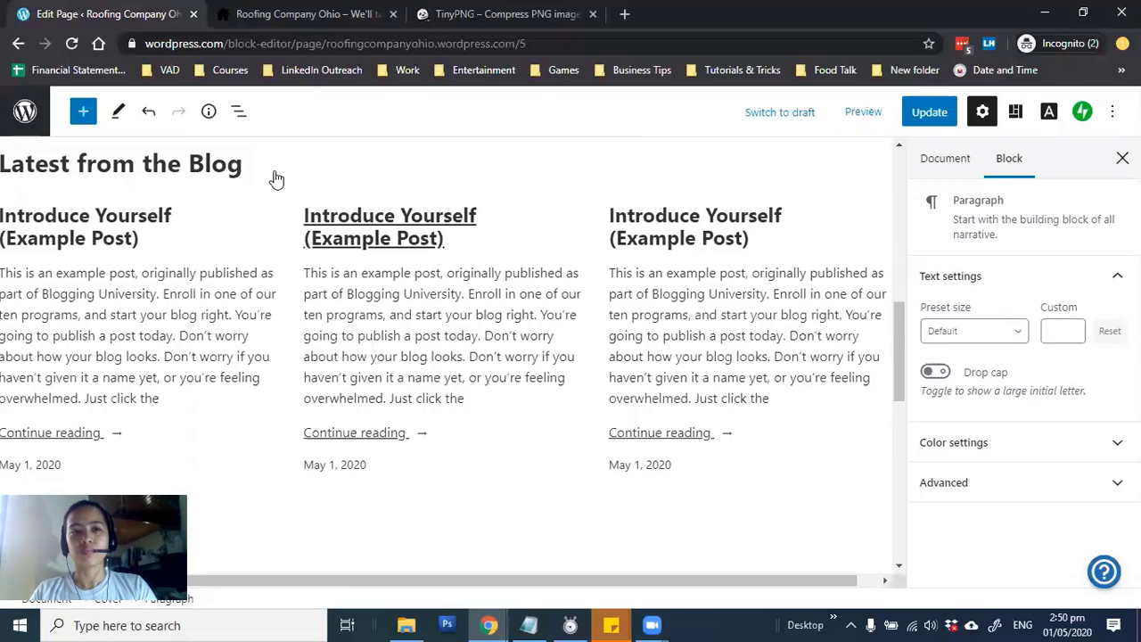
left_click(303, 13)
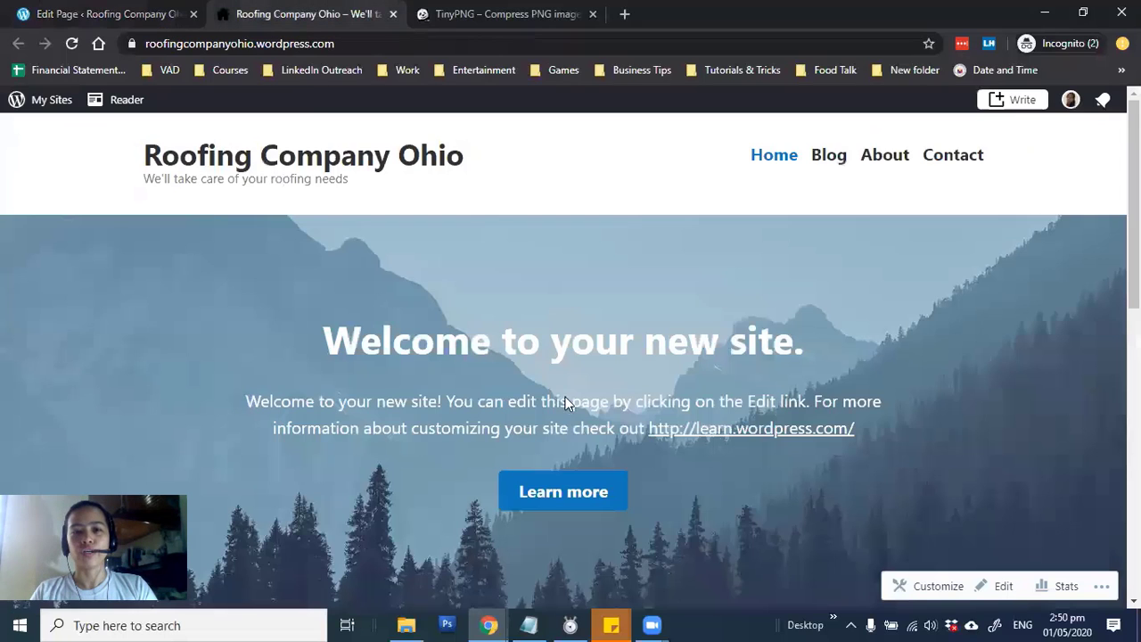
left_click(132, 11)
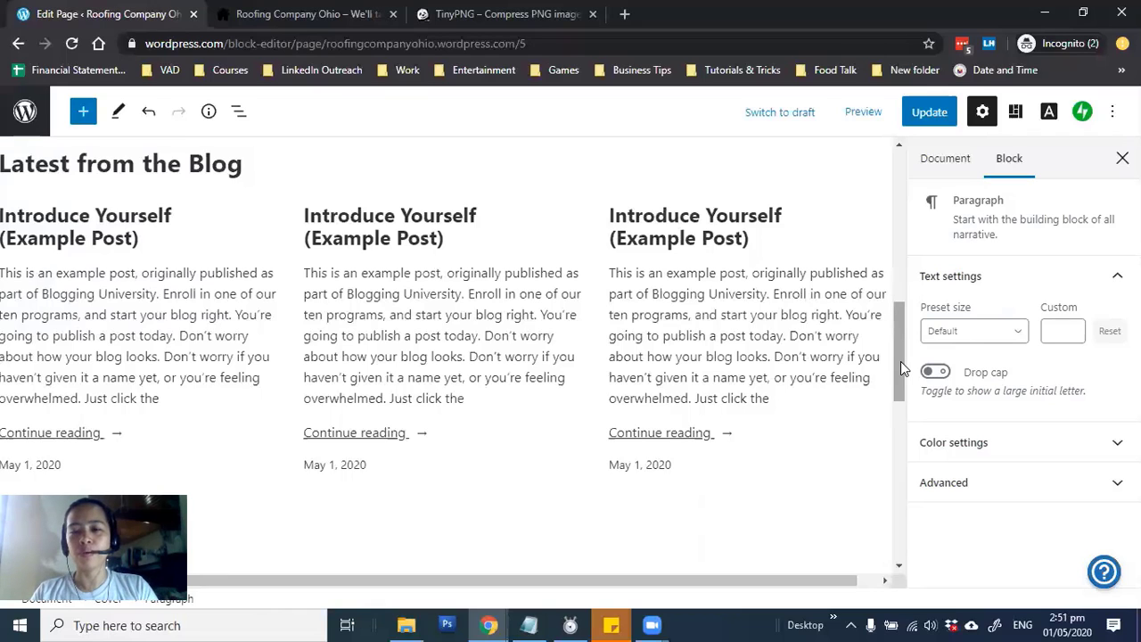
left_click_drag(900, 361, 908, 544)
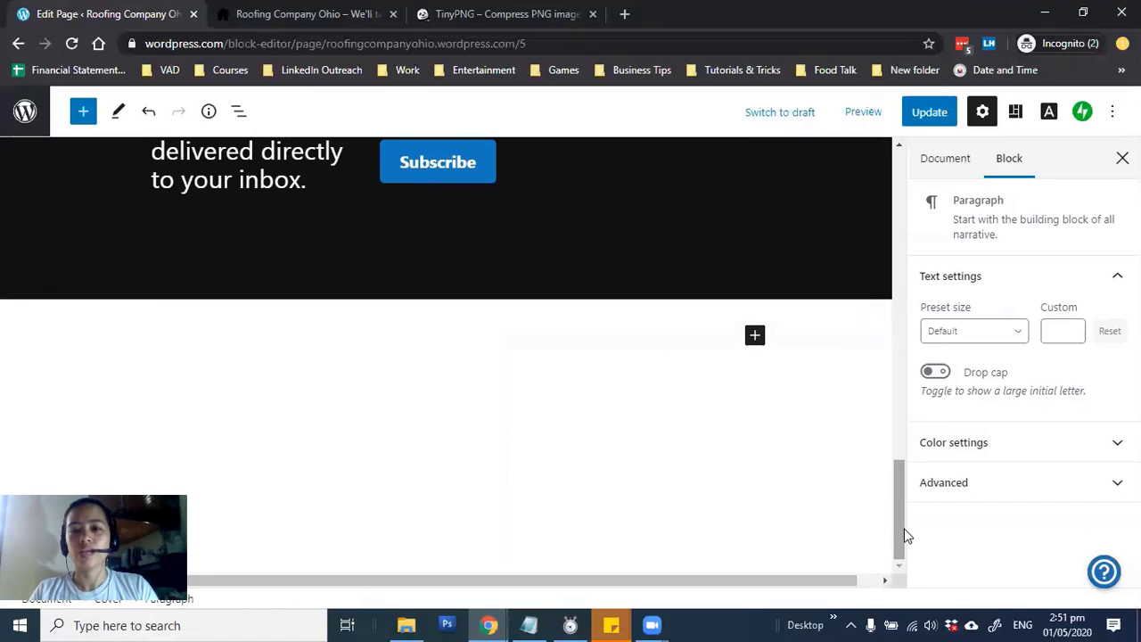
left_click_drag(896, 531, 900, 494)
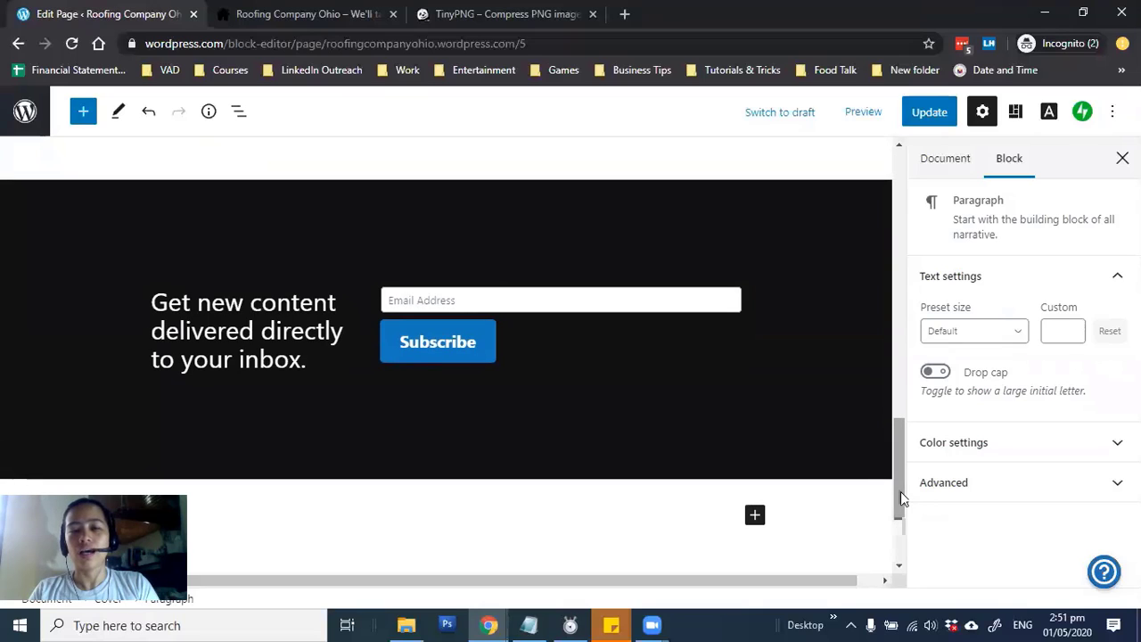
left_click_drag(900, 491, 896, 539)
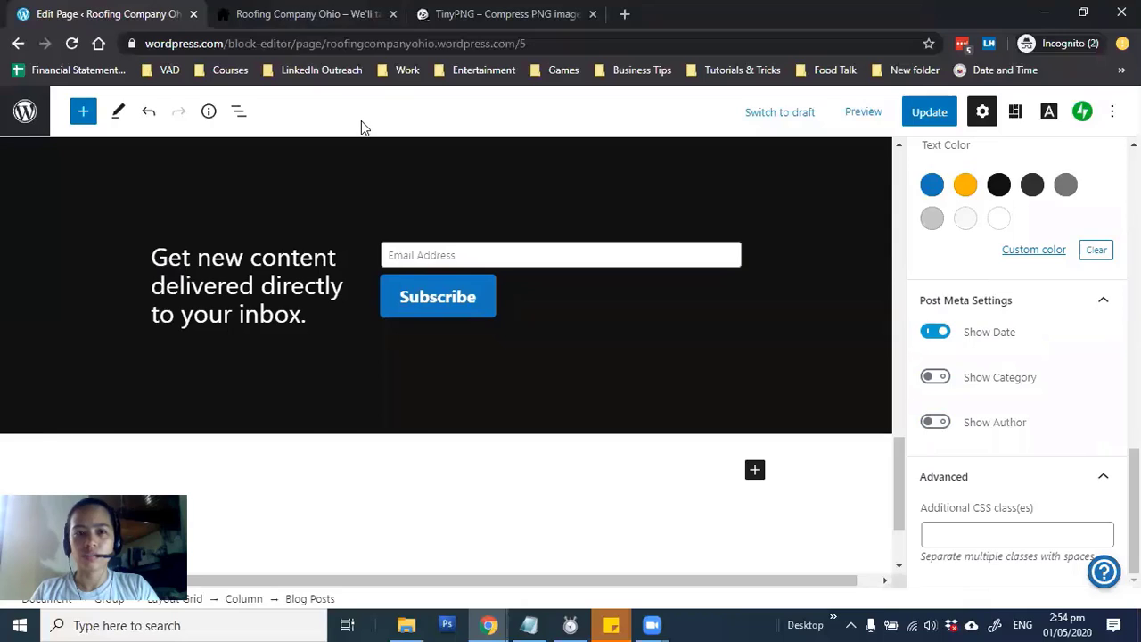
Step: Compare the subscription section on the live site with its editor version, and reload the live page
key("ctrl+Tab")
scroll(570, 356, "down", 3)
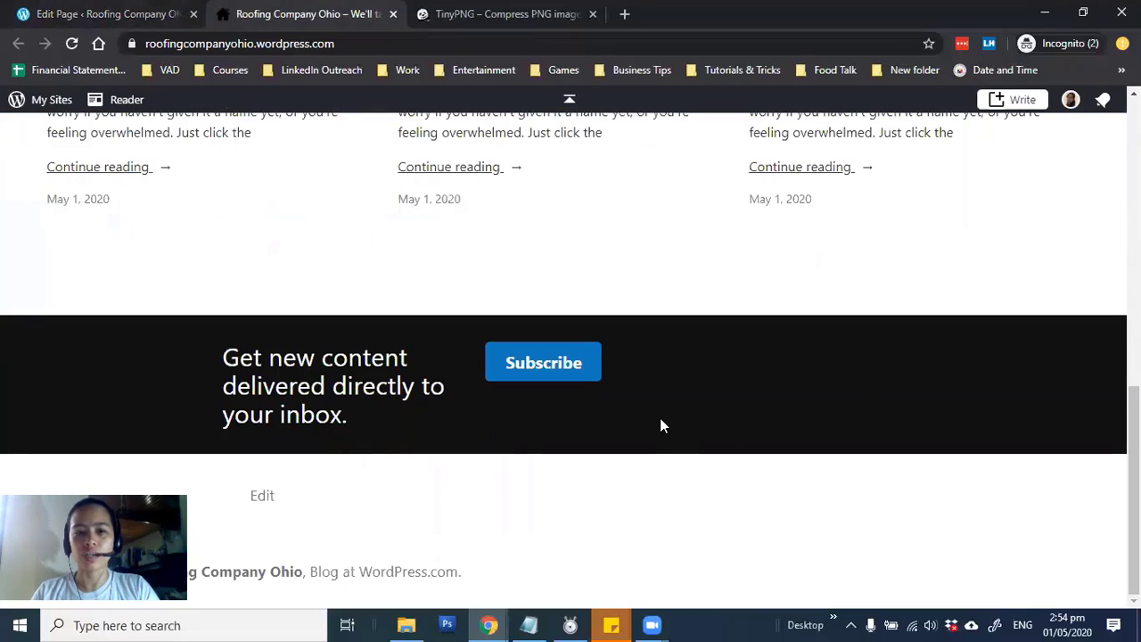
left_click(109, 11)
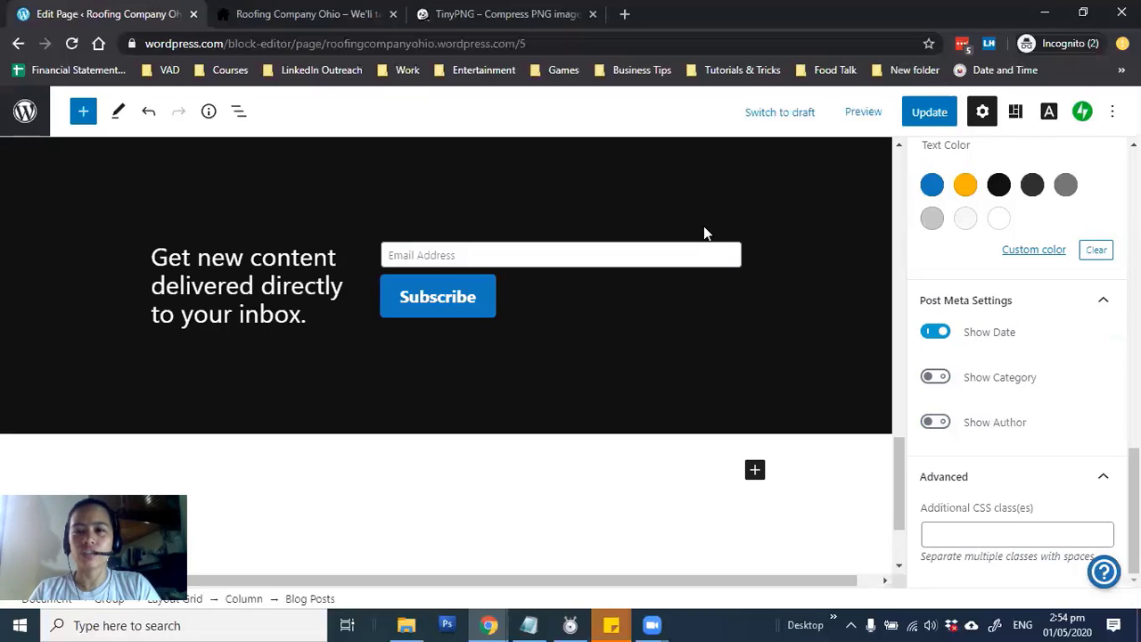
key("ctrl+Tab")
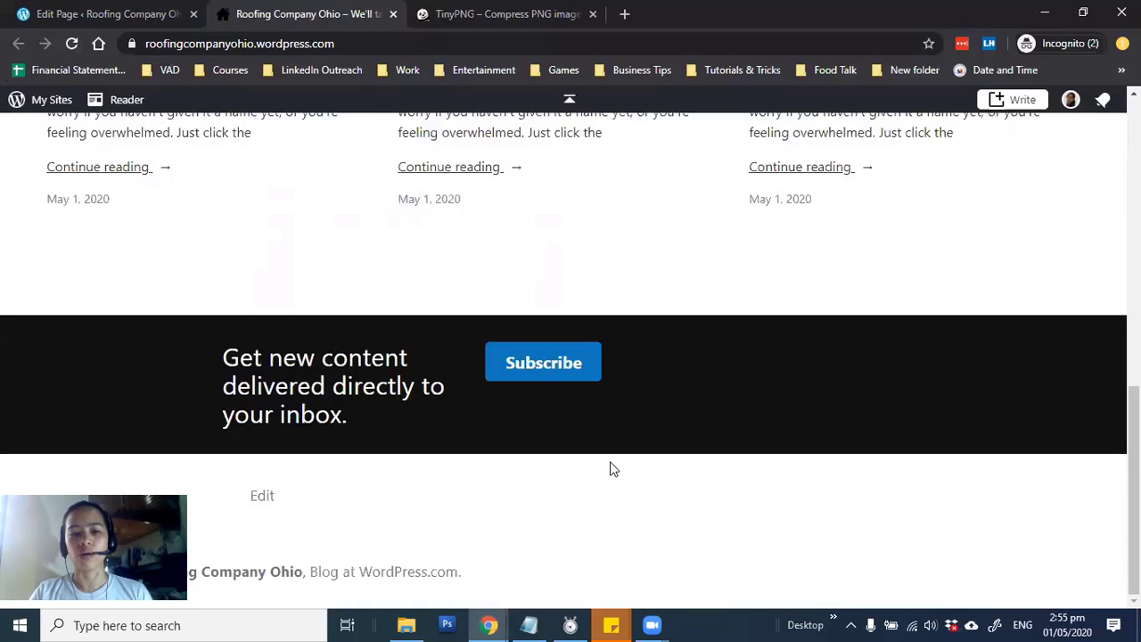
left_click(70, 46)
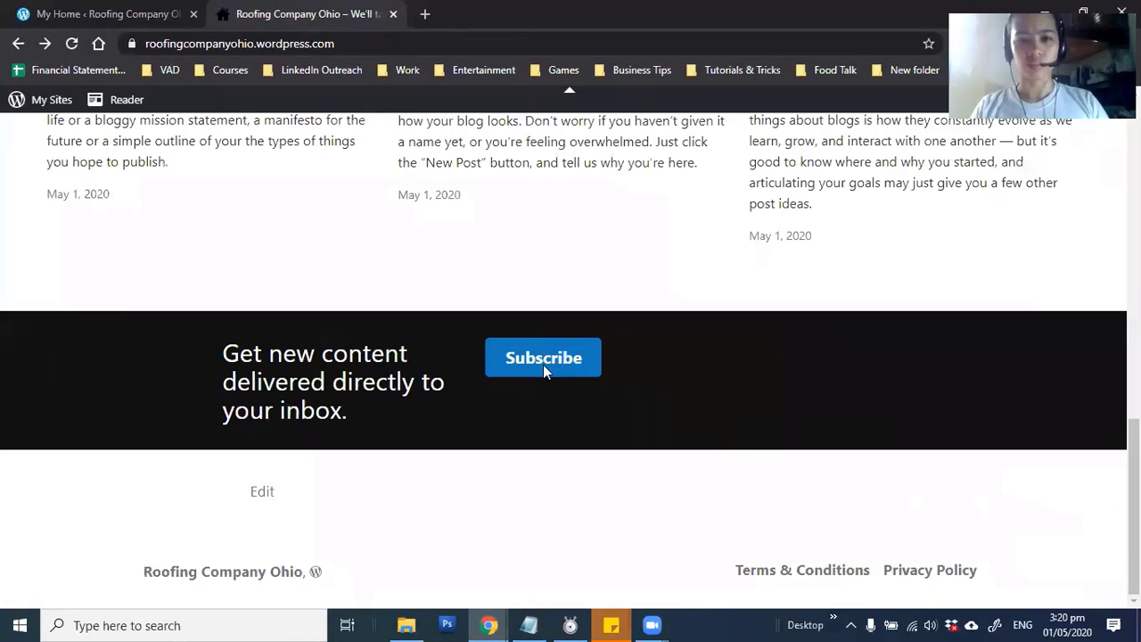
Step: Subscribe to the site's new content from the live homepage and read through the subscription message
left_click(544, 367)
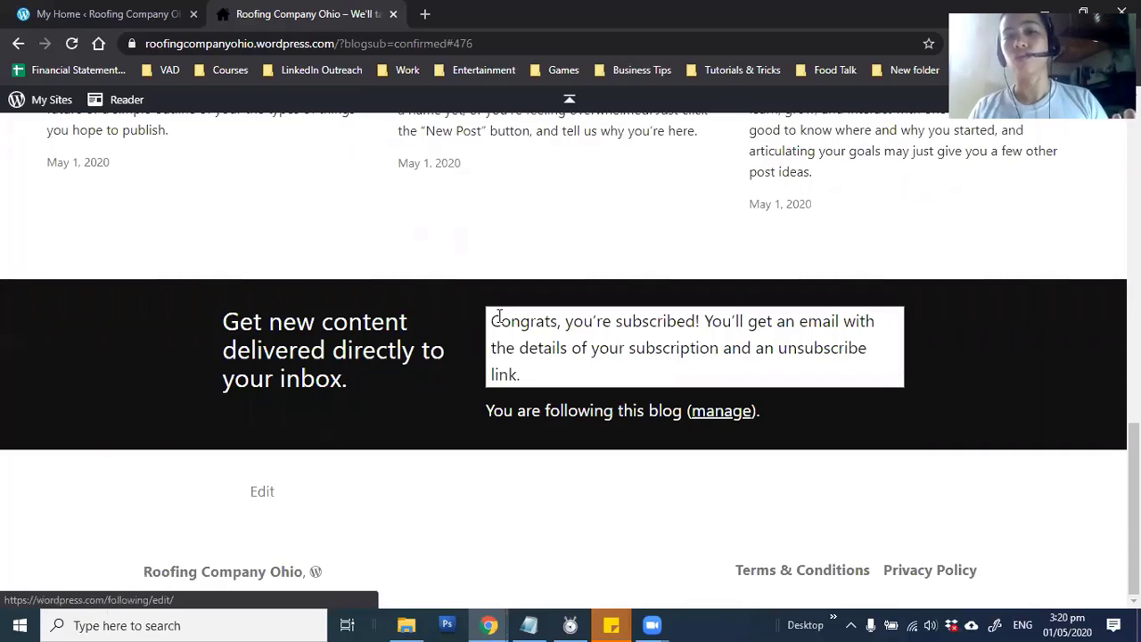
left_click_drag(800, 410, 603, 385)
left_click(603, 385)
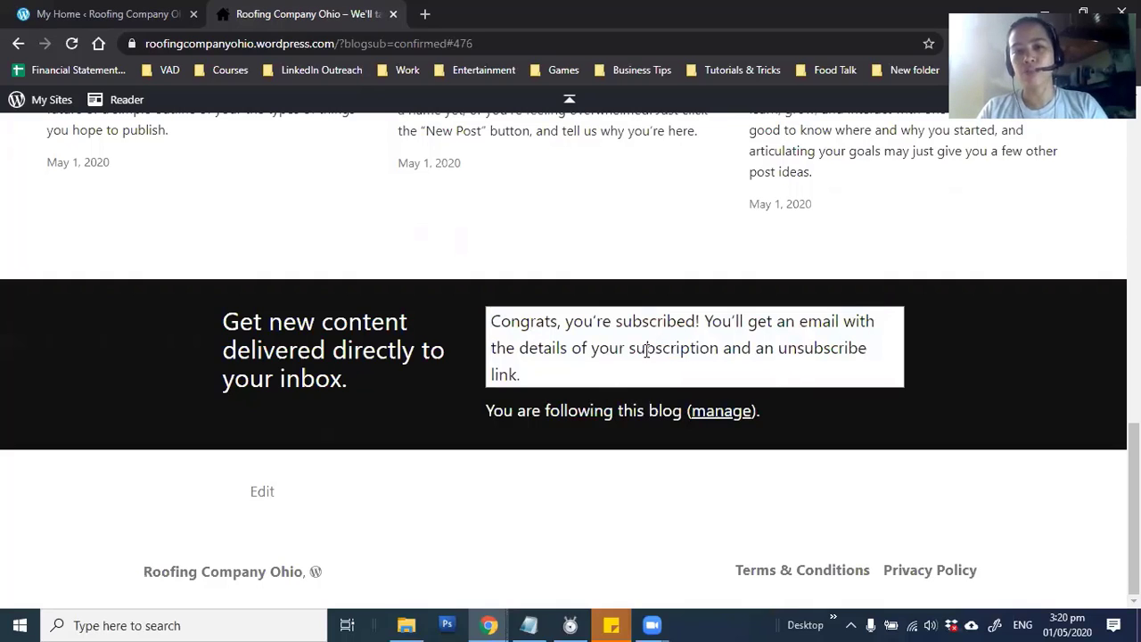
triple_click(649, 376)
left_click(720, 374)
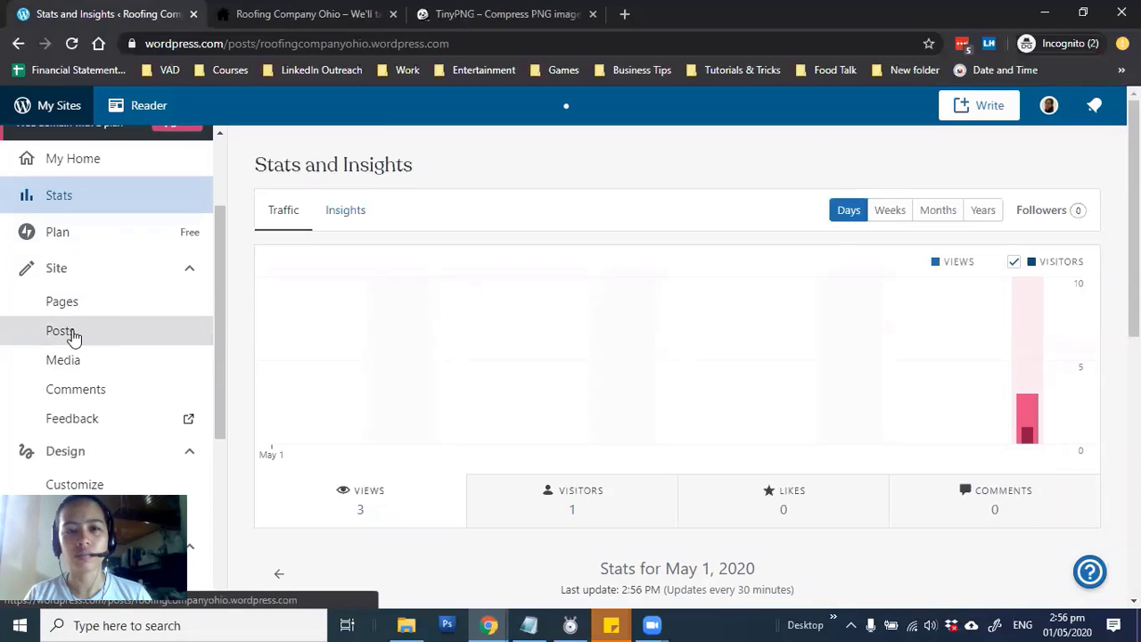
Step: Open the site's Posts list and compare its published posts with the live homepage's Latest from the Blog section
left_click(73, 334)
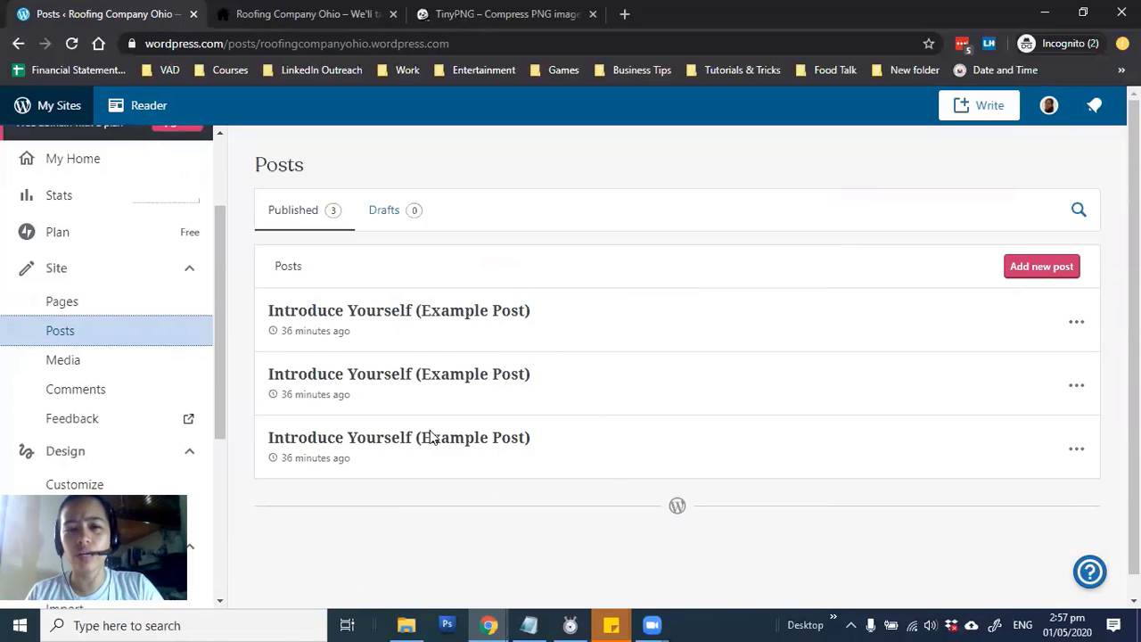
left_click(229, 9)
scroll(698, 354, "down", 5)
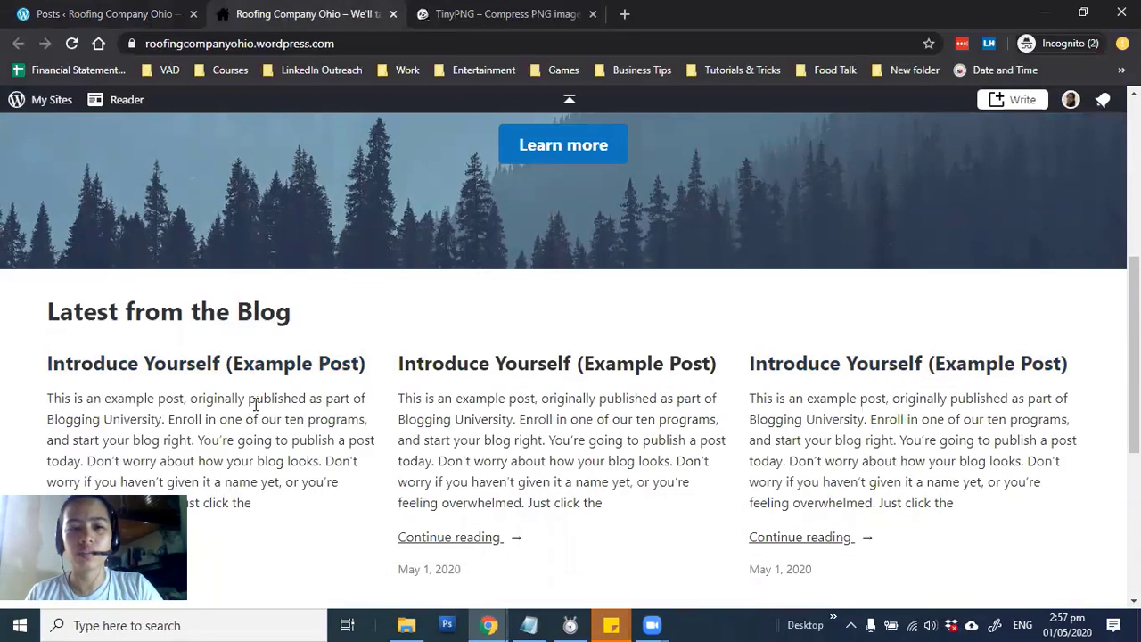
left_click(105, 10)
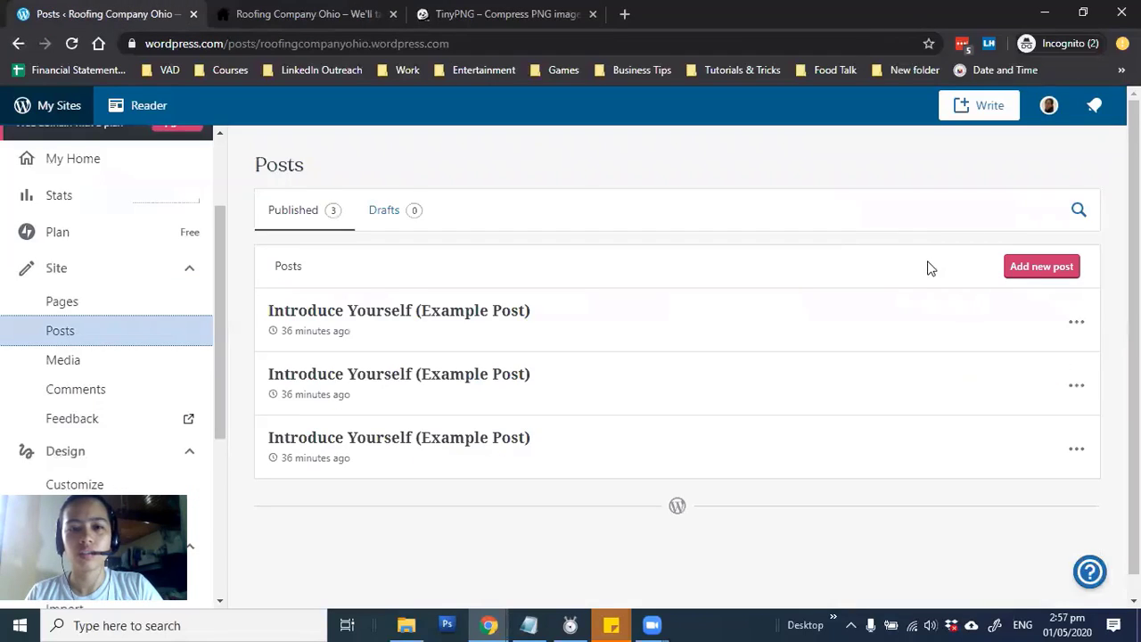
scroll(927, 266, "down", 1)
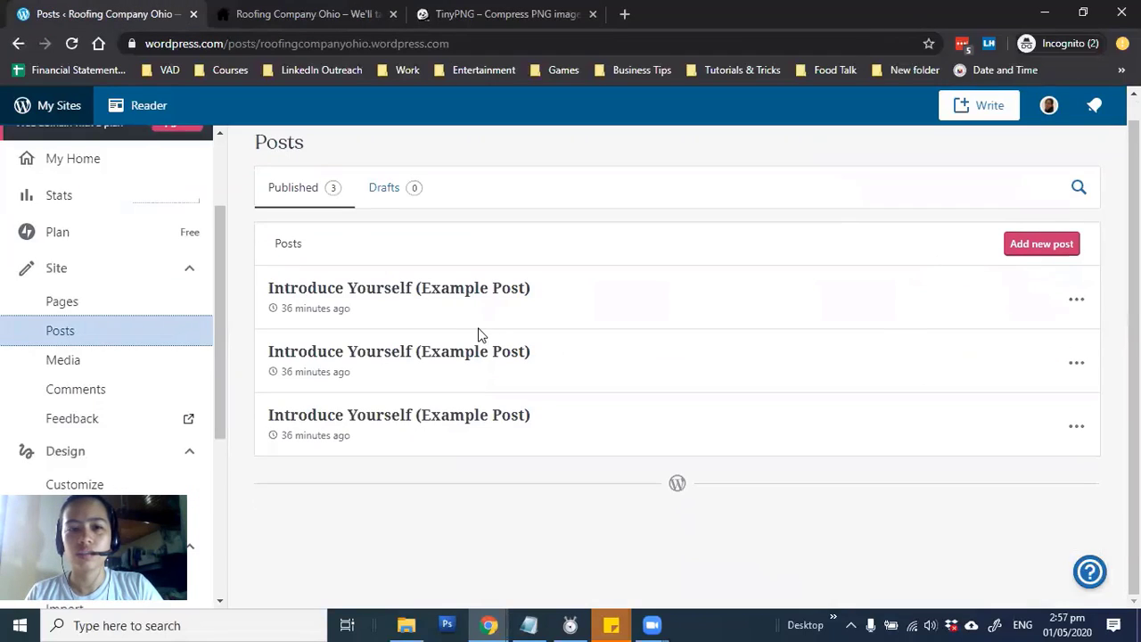
Step: Check the action options of the first listed "Introduce Yourself (Example Post)" and open that post for editing
left_click(1081, 302)
left_click(1078, 301)
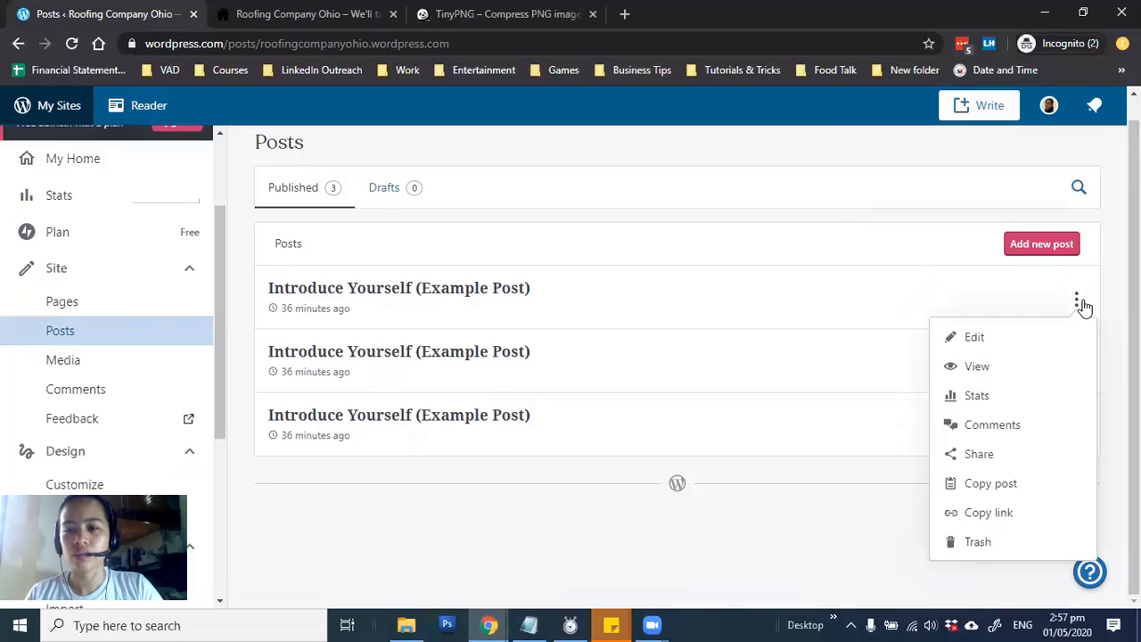
left_click(421, 305)
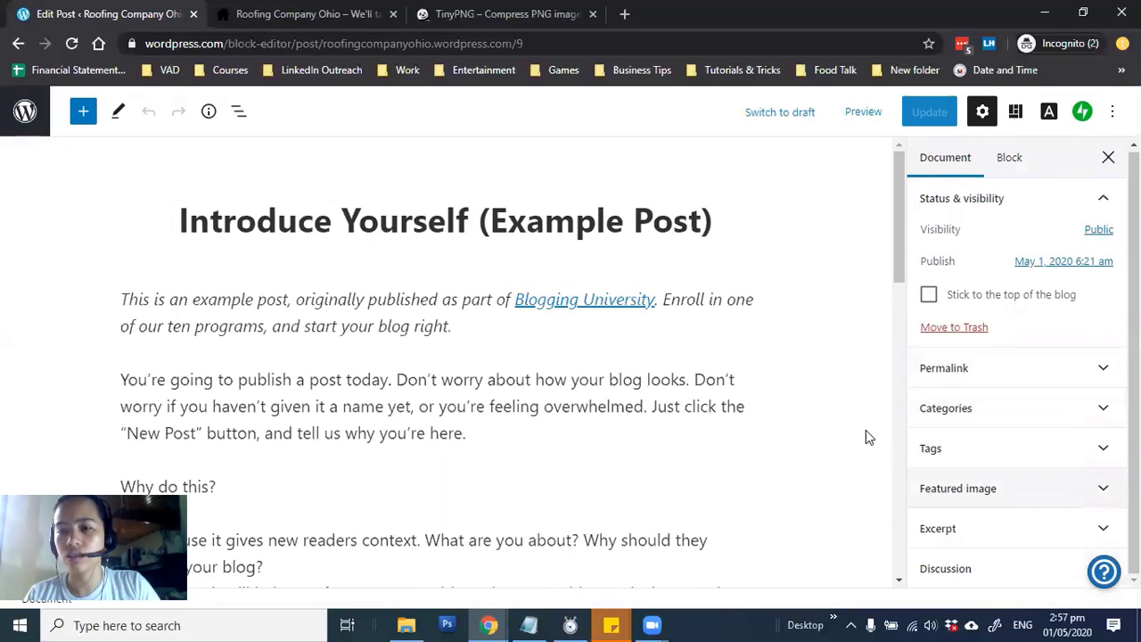
Step: Skim the example post's content and collapse its status and visibility settings
scroll(626, 377, "down", 7)
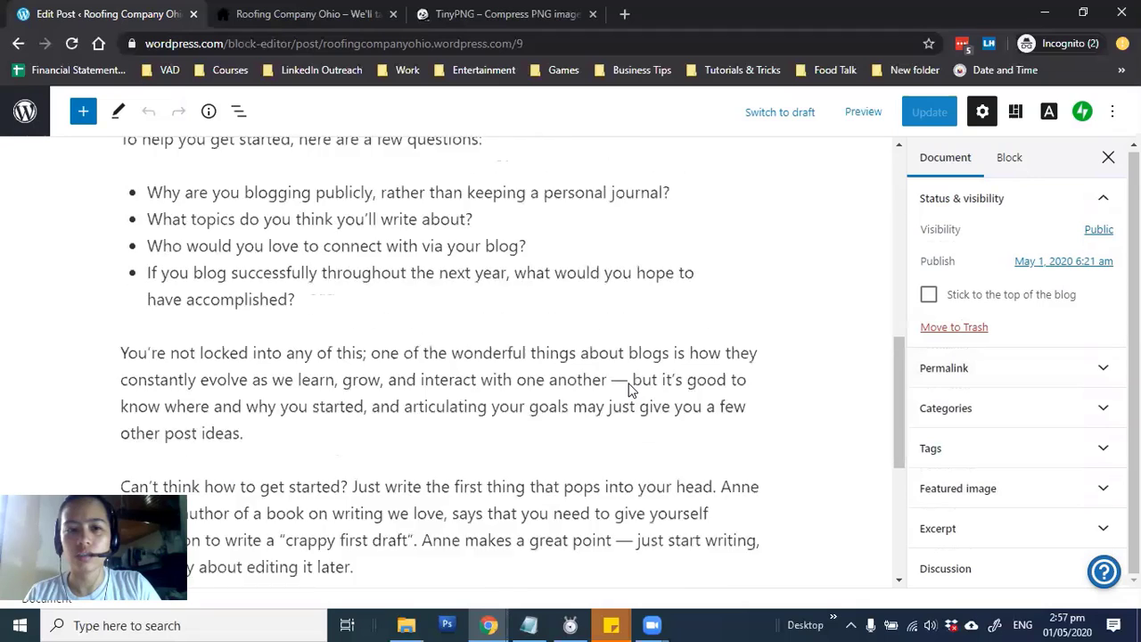
scroll(628, 387, "up", 7)
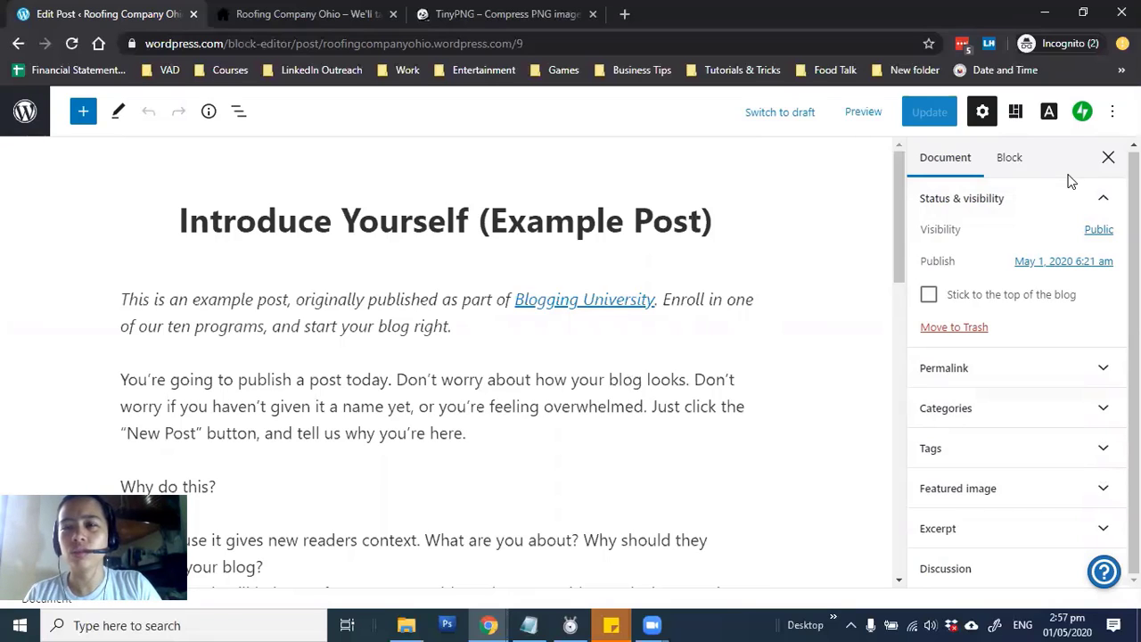
scroll(1005, 258, "down", 1)
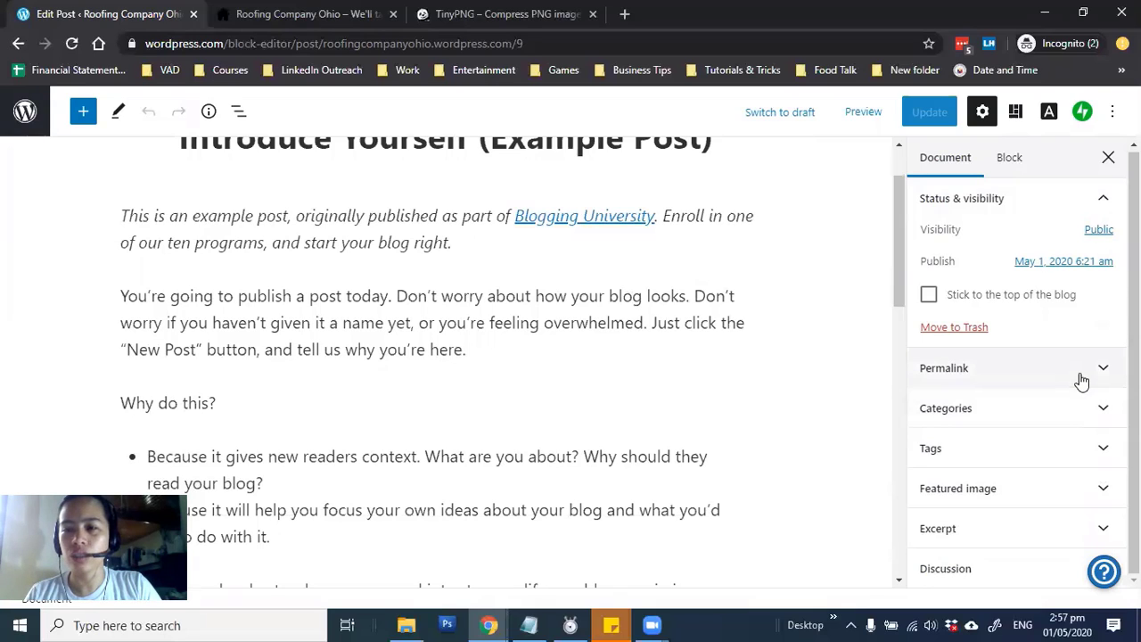
left_click(1067, 207)
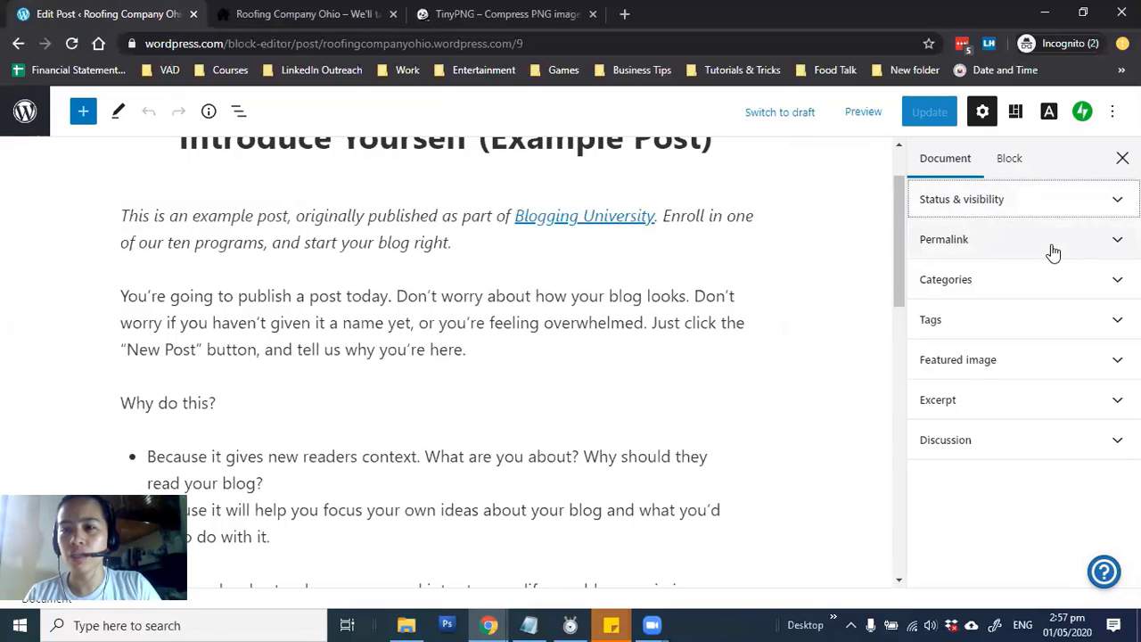
Step: Examine the post's permalink settings, including its URL slug and post link, and close them again
left_click(1064, 248)
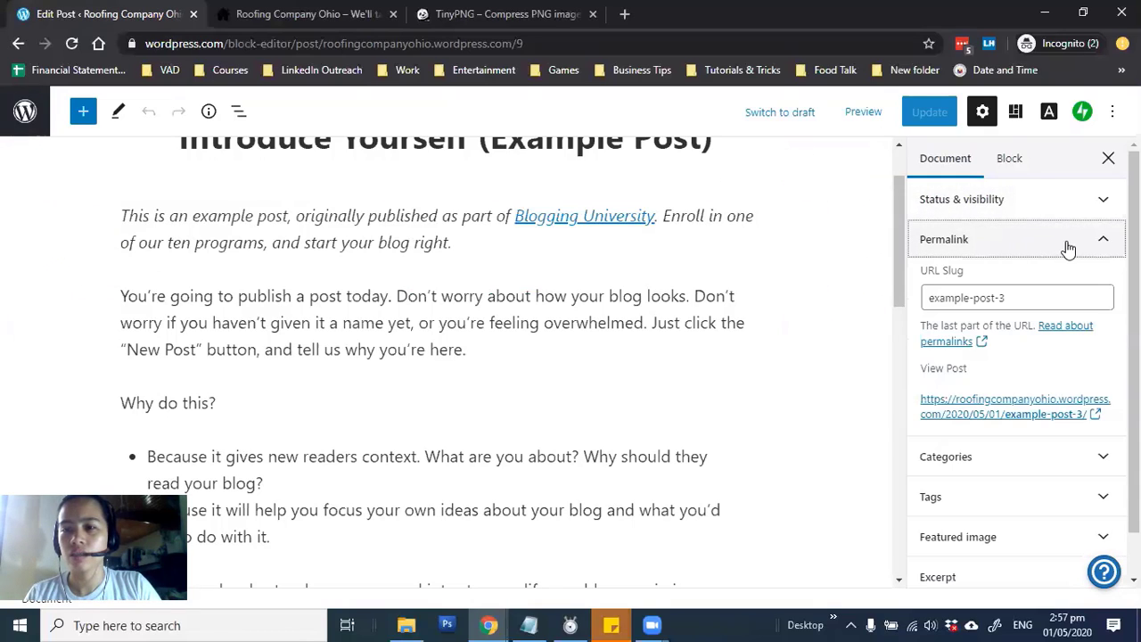
left_click(1067, 248)
left_click(1067, 248)
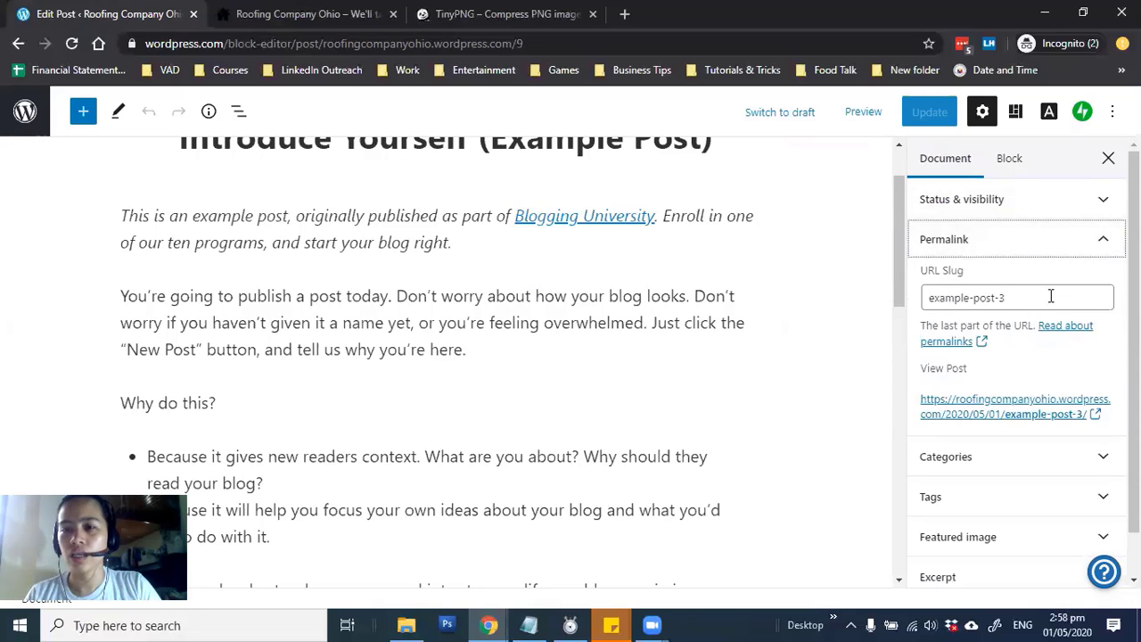
left_click_drag(1048, 300, 918, 300)
scroll(680, 296, "up", 2)
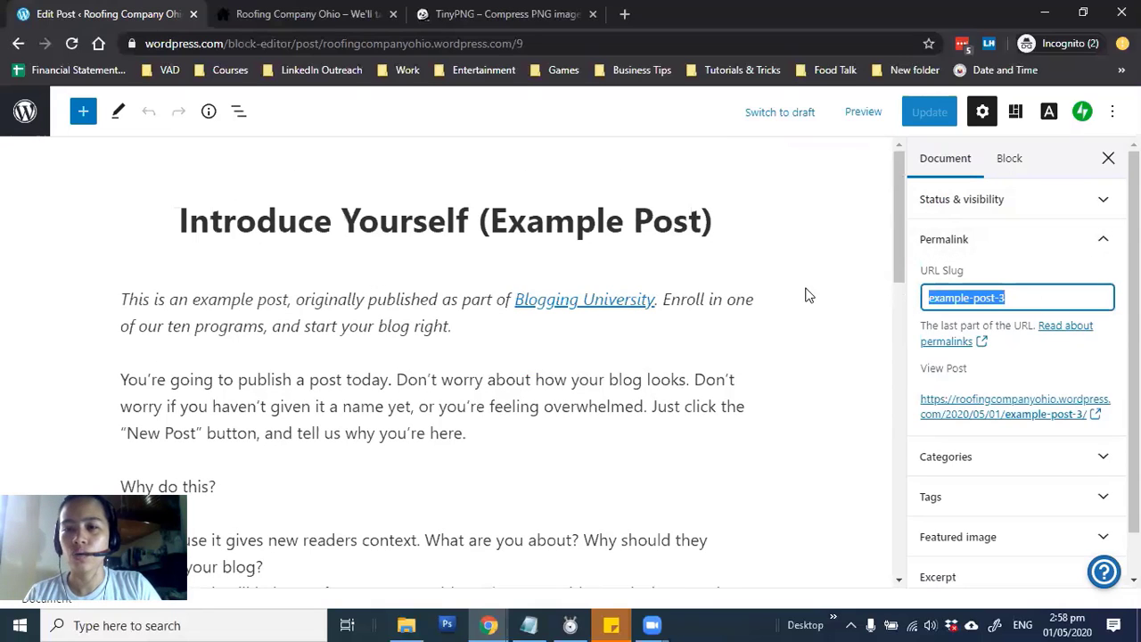
left_click(1048, 297)
left_click_drag(912, 299, 894, 298)
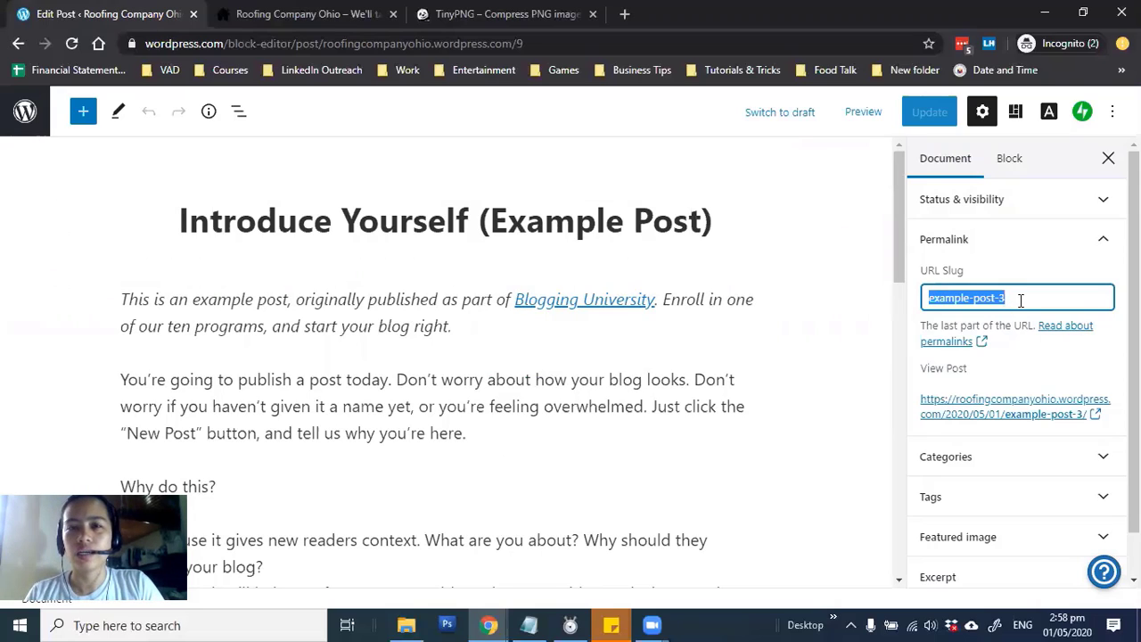
left_click(1069, 297)
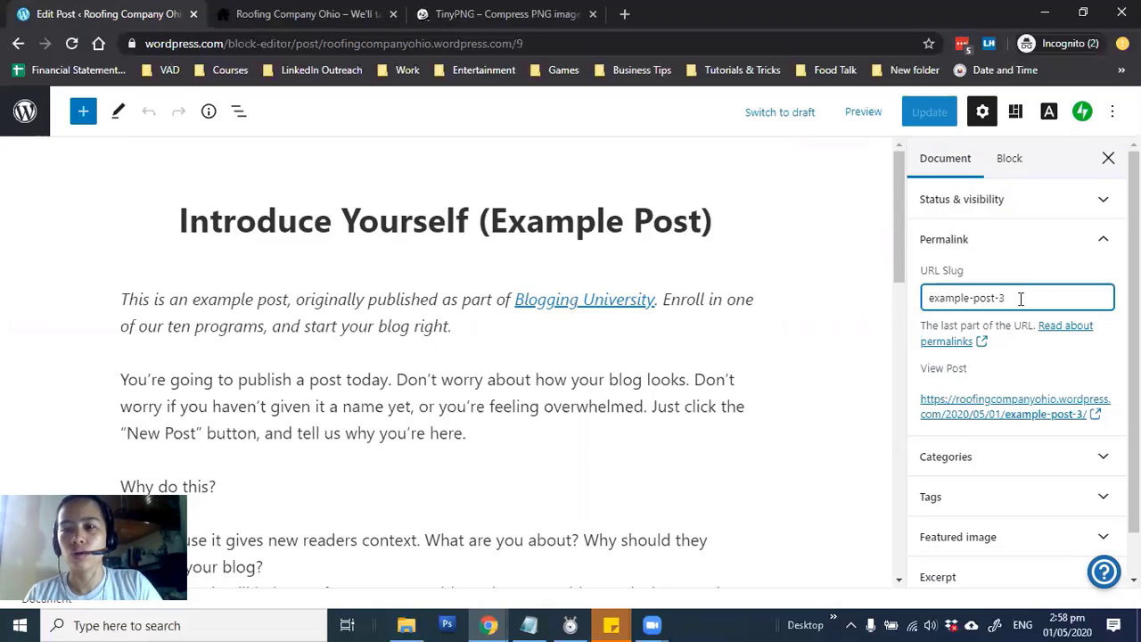
left_click_drag(1016, 297, 846, 303)
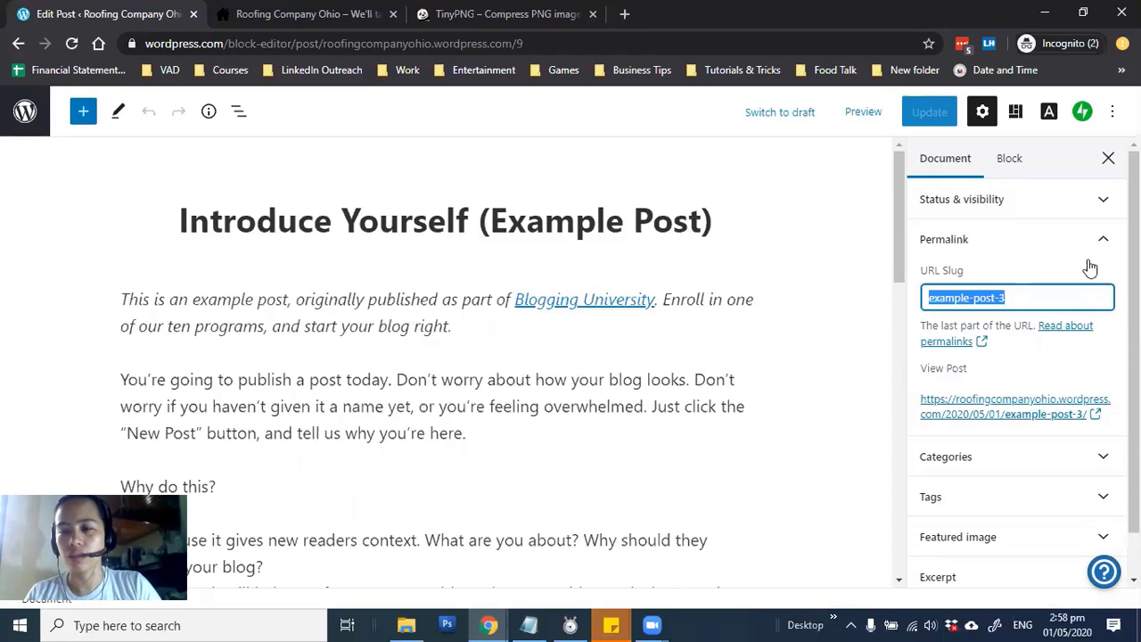
key("shift+Tab")
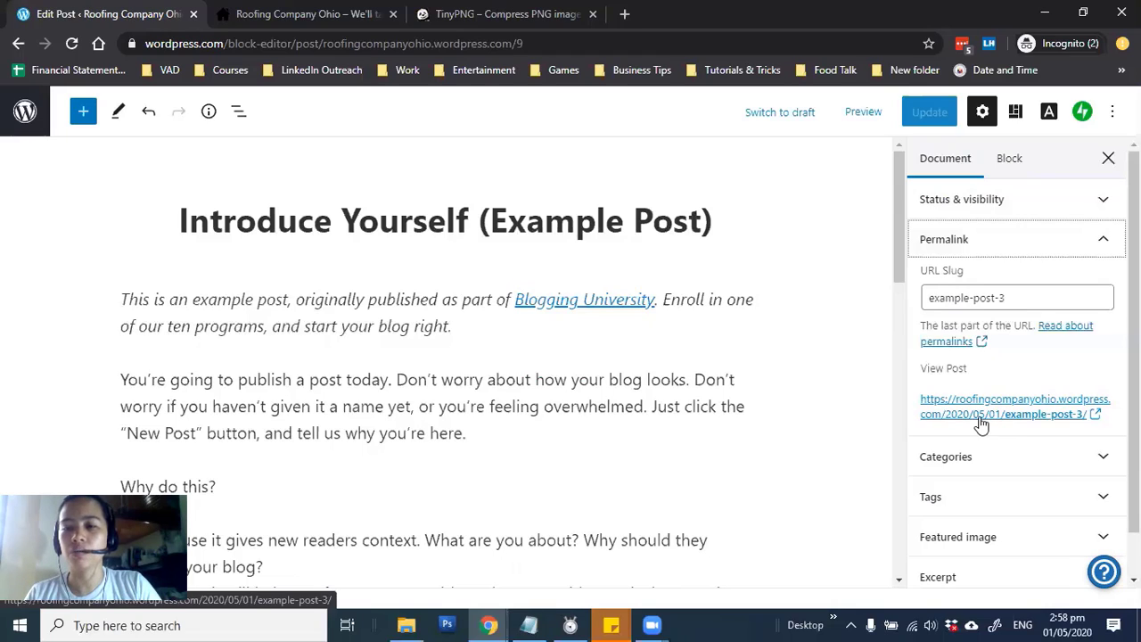
left_click(1098, 249)
Step: Create a Roofing category without a parent for the post and remove the post from Uncategorized
left_click(1101, 285)
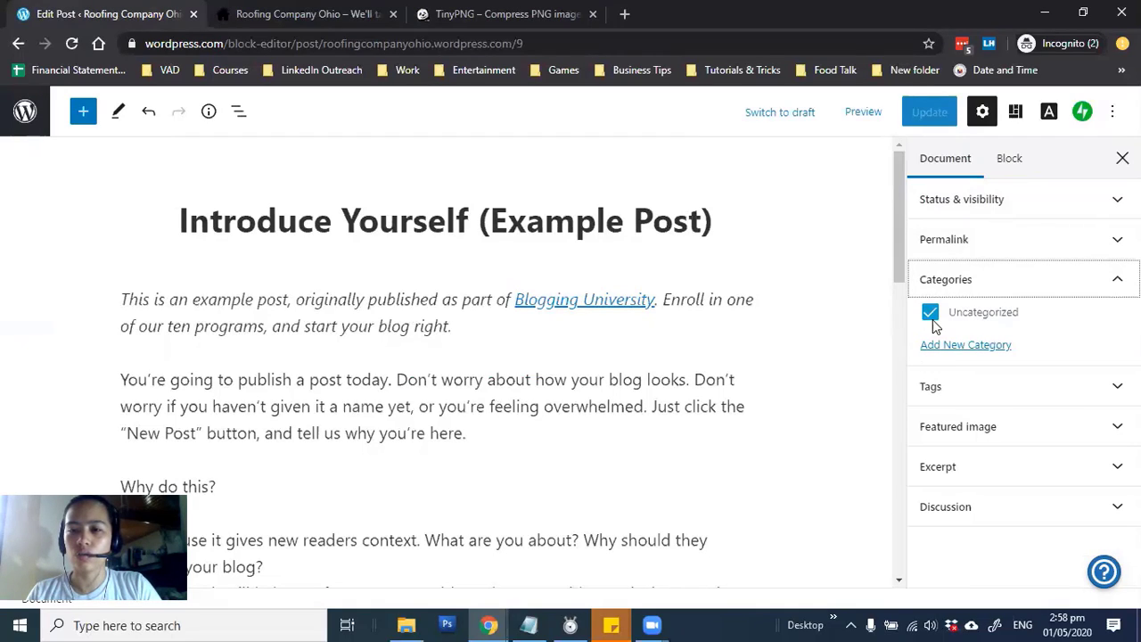
left_click(973, 346)
left_click(980, 389)
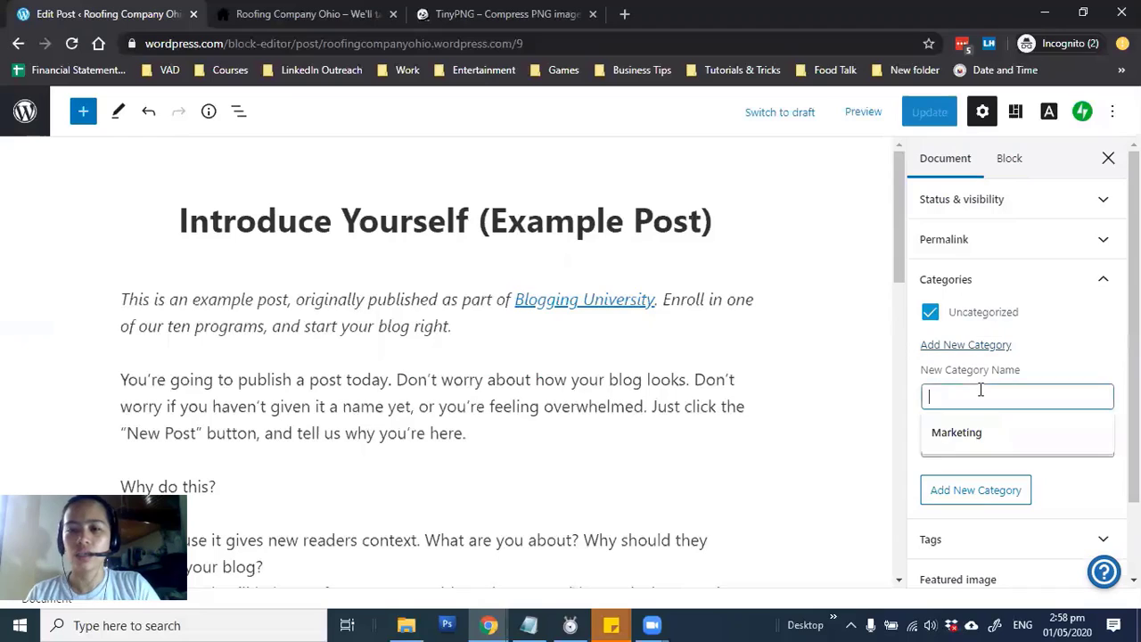
type("Roofing")
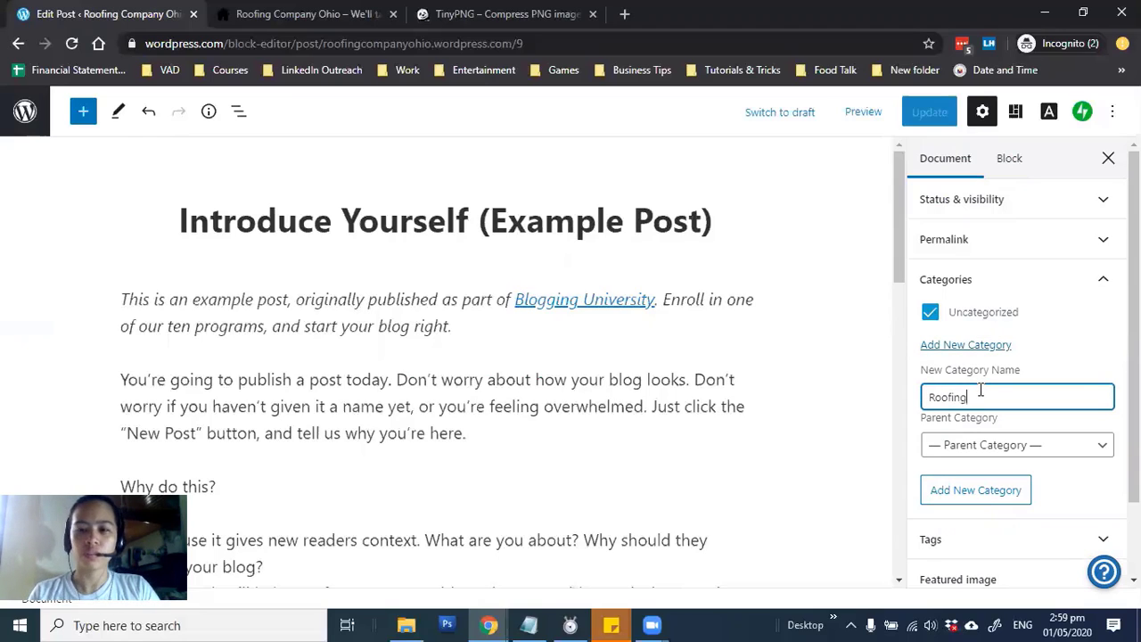
left_click(984, 453)
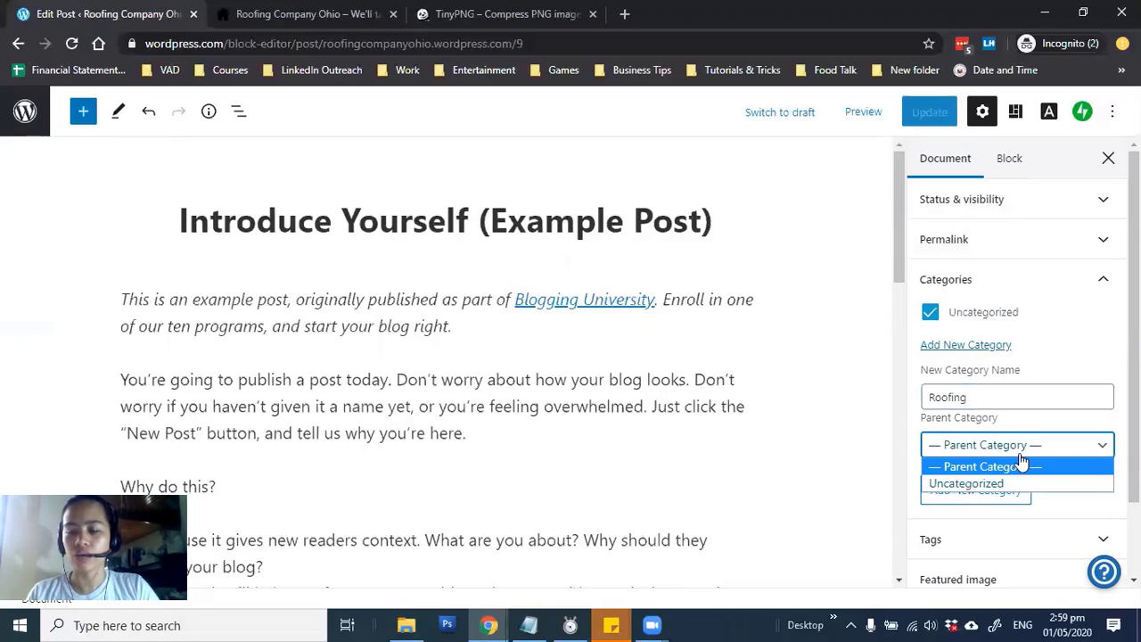
left_click(1060, 332)
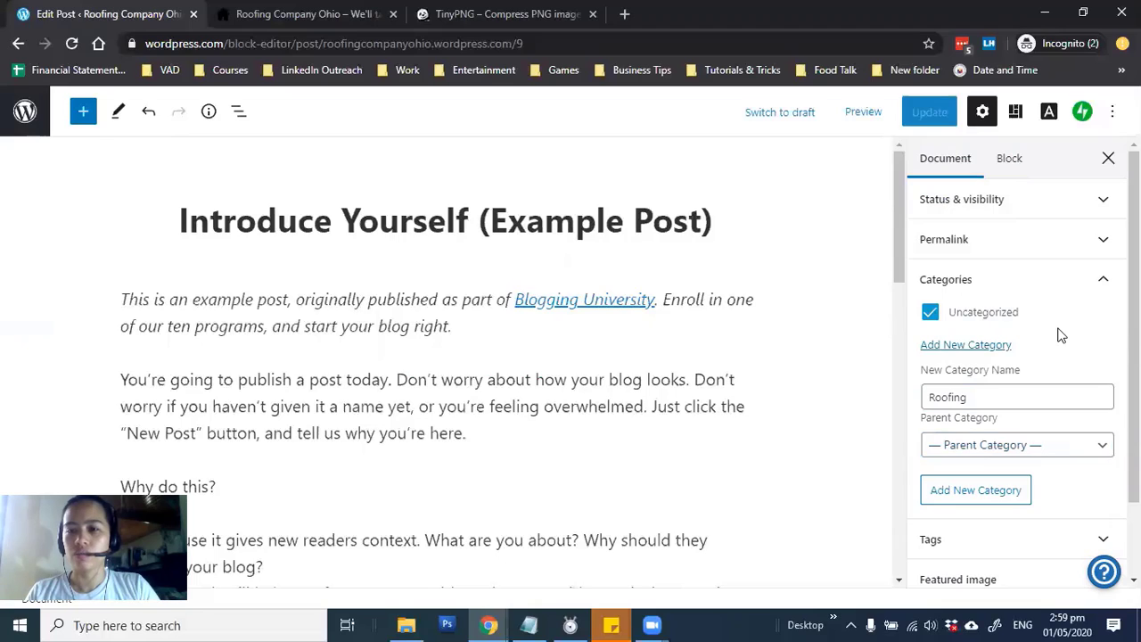
left_click(979, 493)
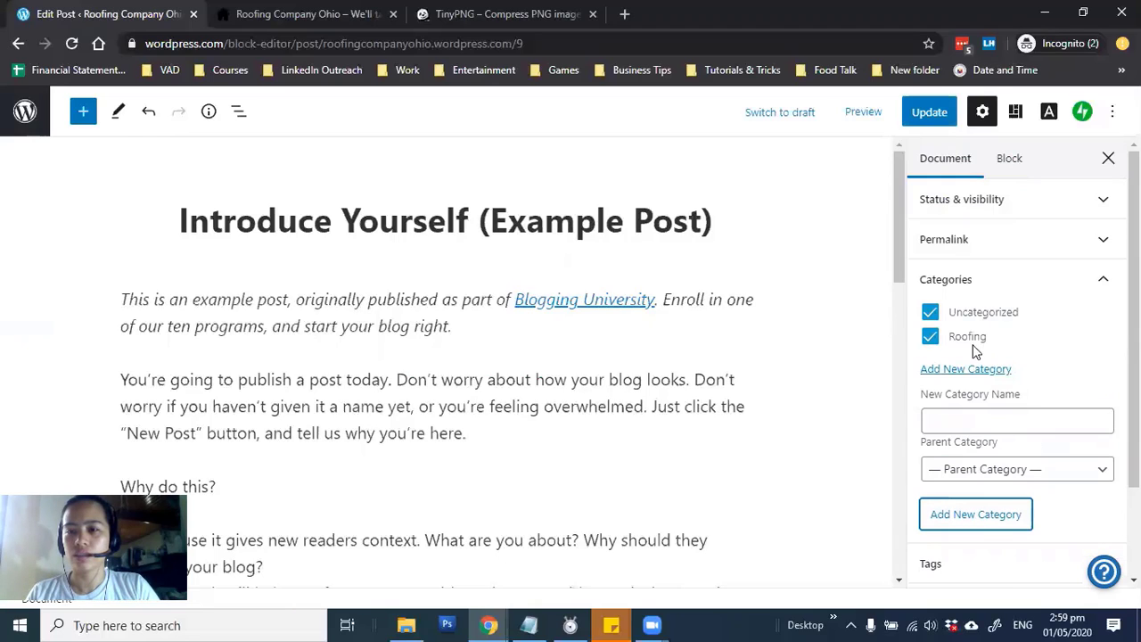
left_click(929, 317)
Step: Create another category named Services without a parent category
left_click(978, 372)
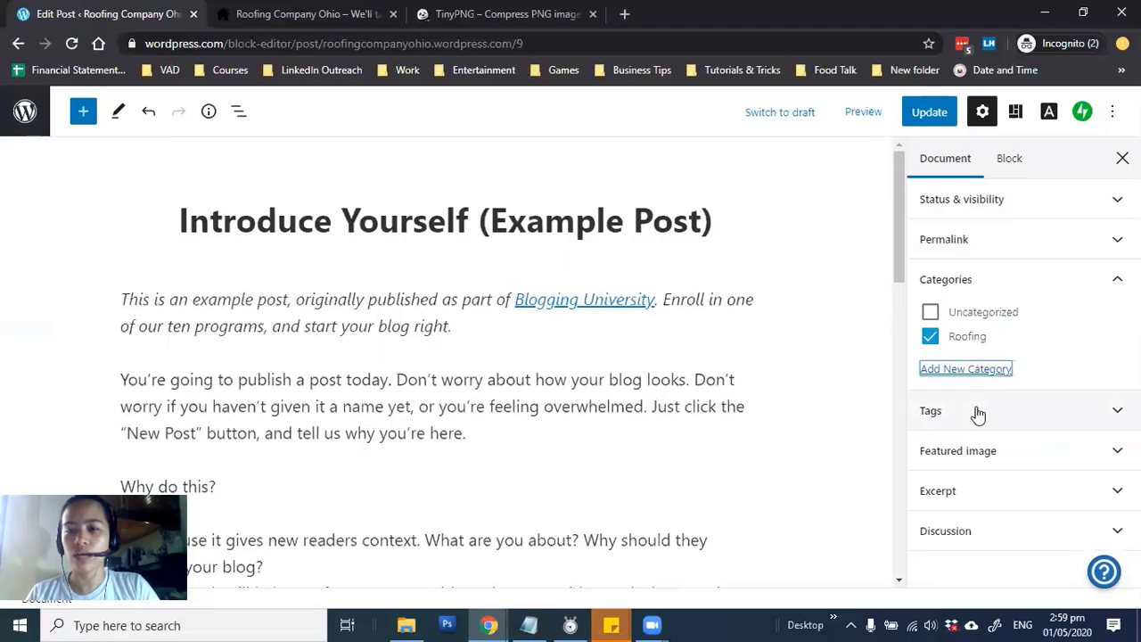
left_click(993, 375)
left_click(972, 416)
type("s")
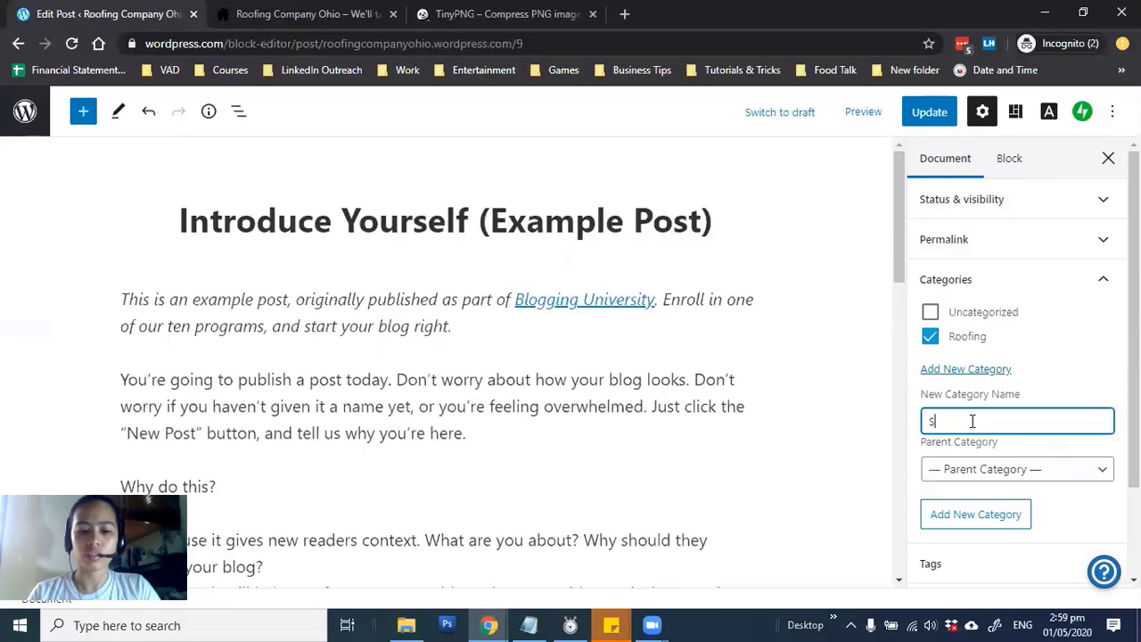
type("ervice")
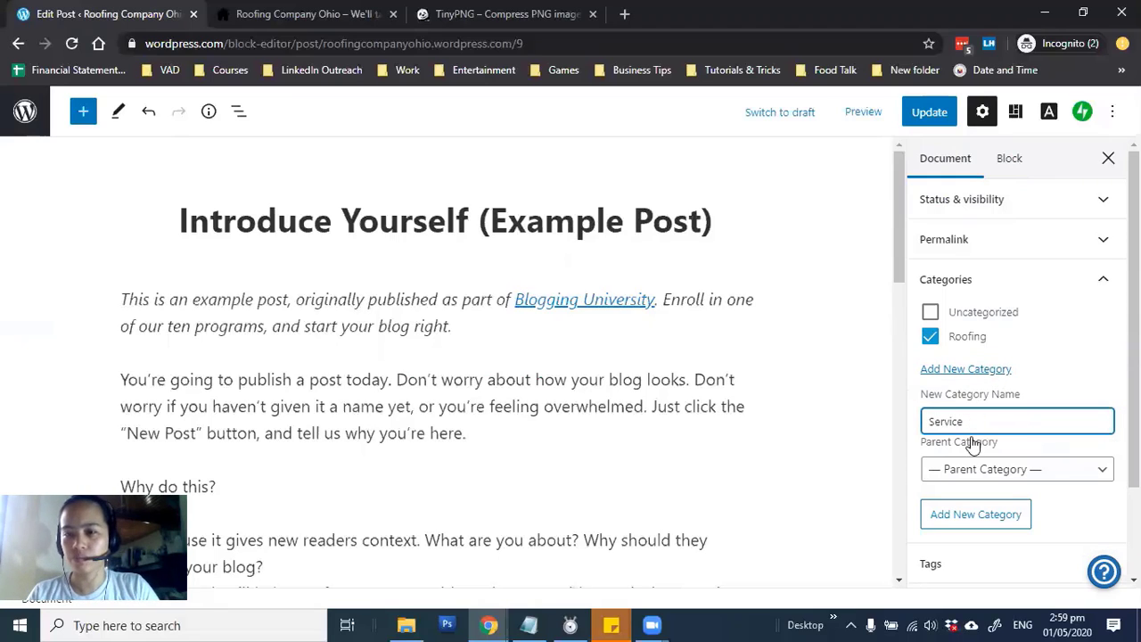
type("s")
left_click(997, 524)
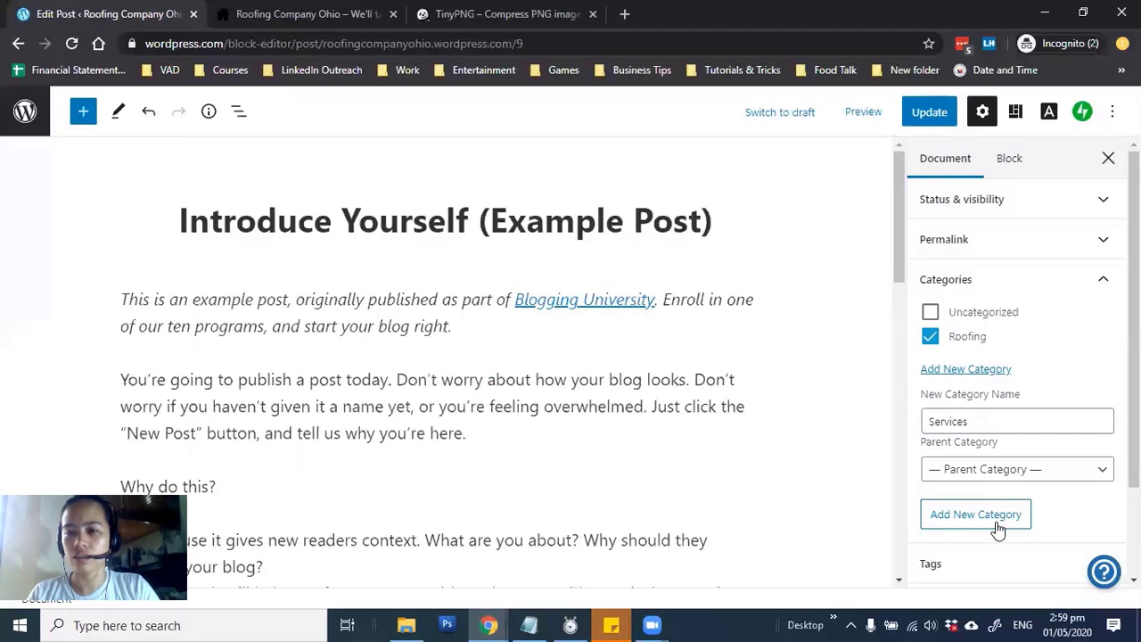
Step: Remove the Services category from the post, keeping only Roofing assigned
left_click(972, 314)
left_click(973, 316)
scroll(931, 255, "down", 1)
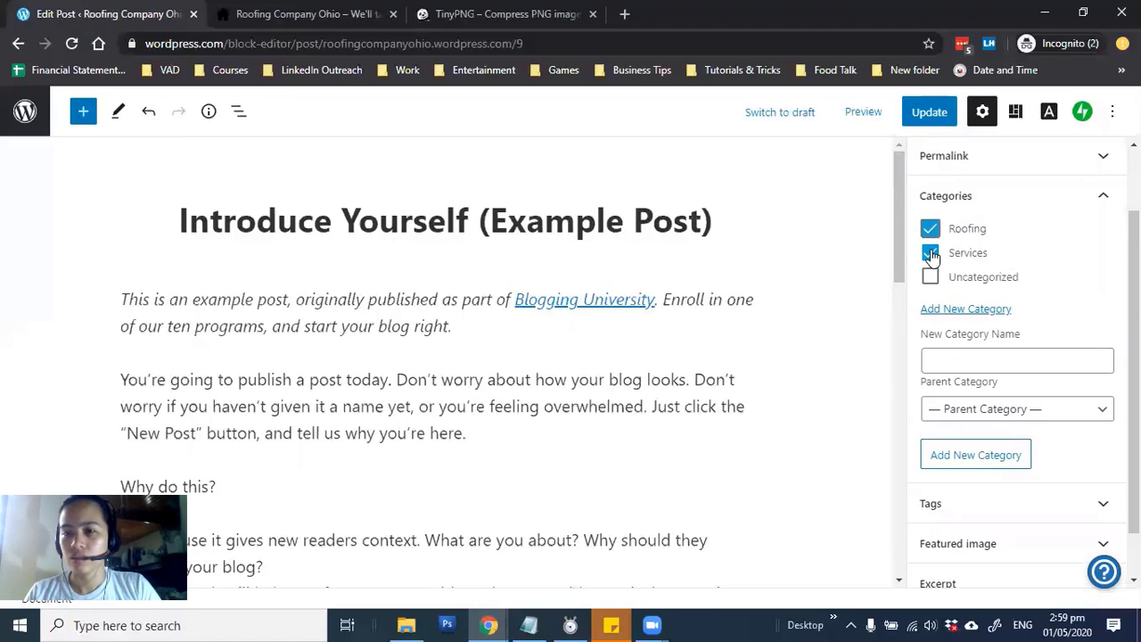
left_click(986, 259)
double_click(977, 258)
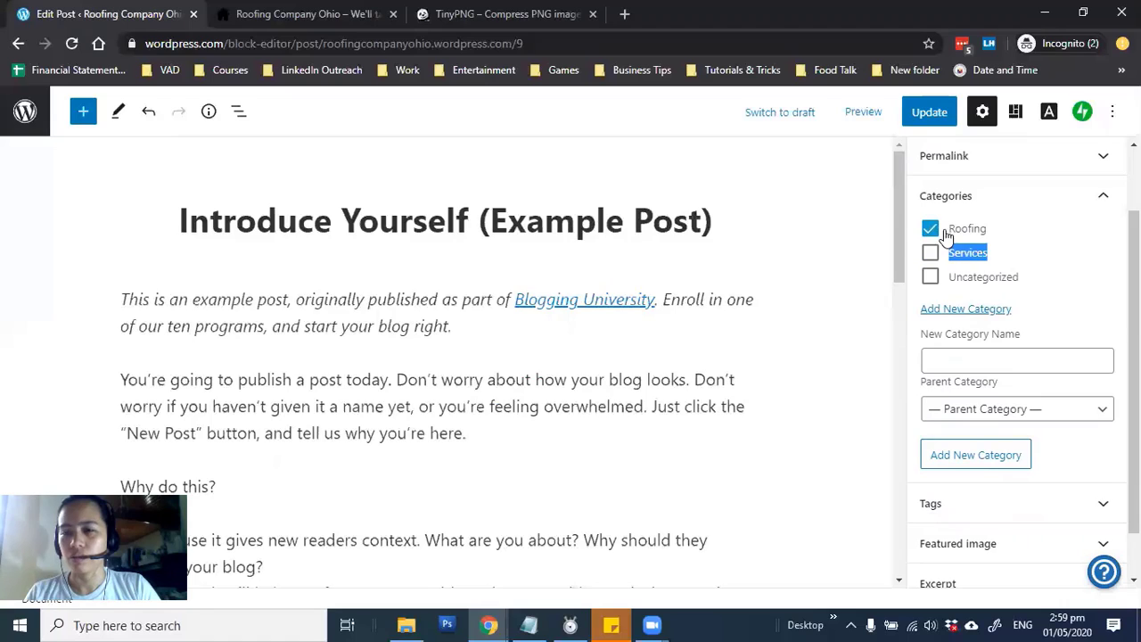
left_click(1065, 272)
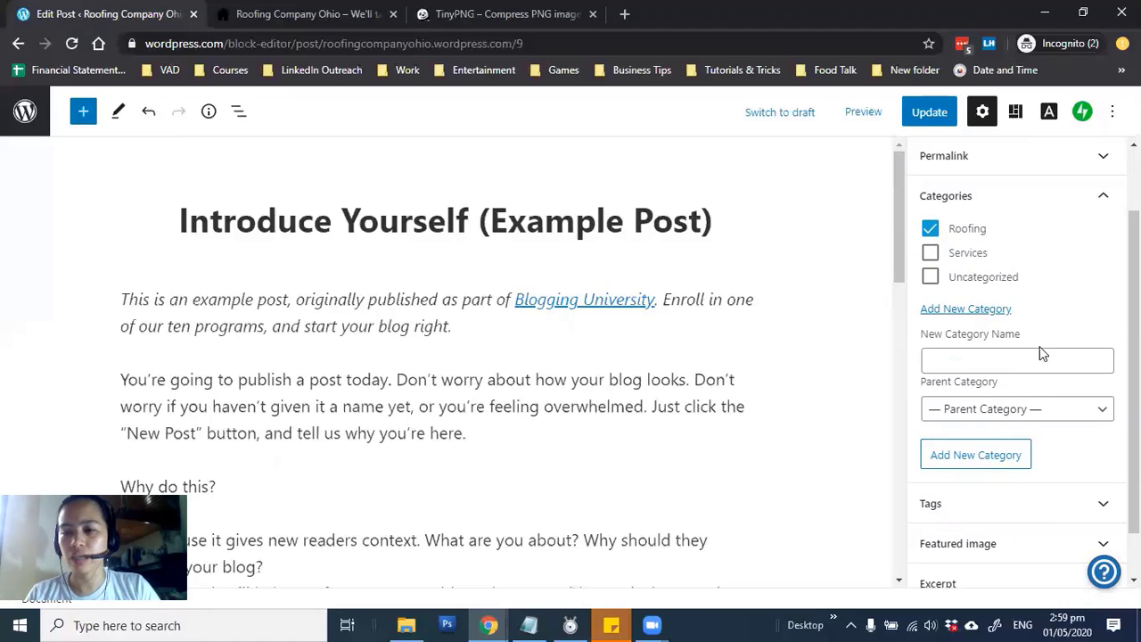
Step: Add the tags storm and hail to the post
scroll(1045, 356, "down", 1)
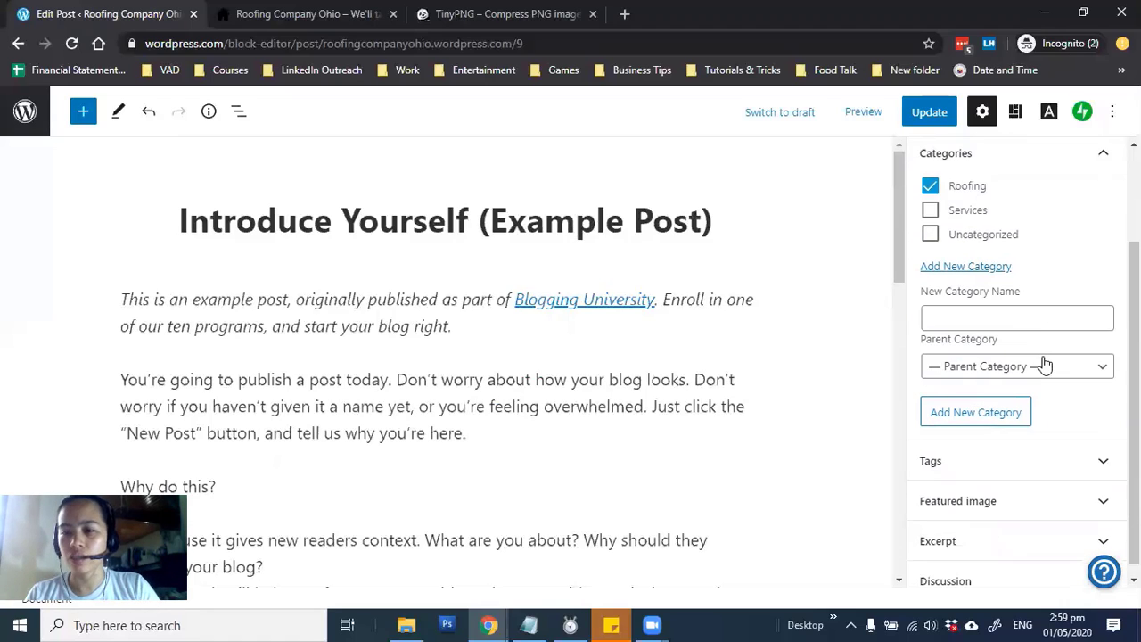
left_click(986, 450)
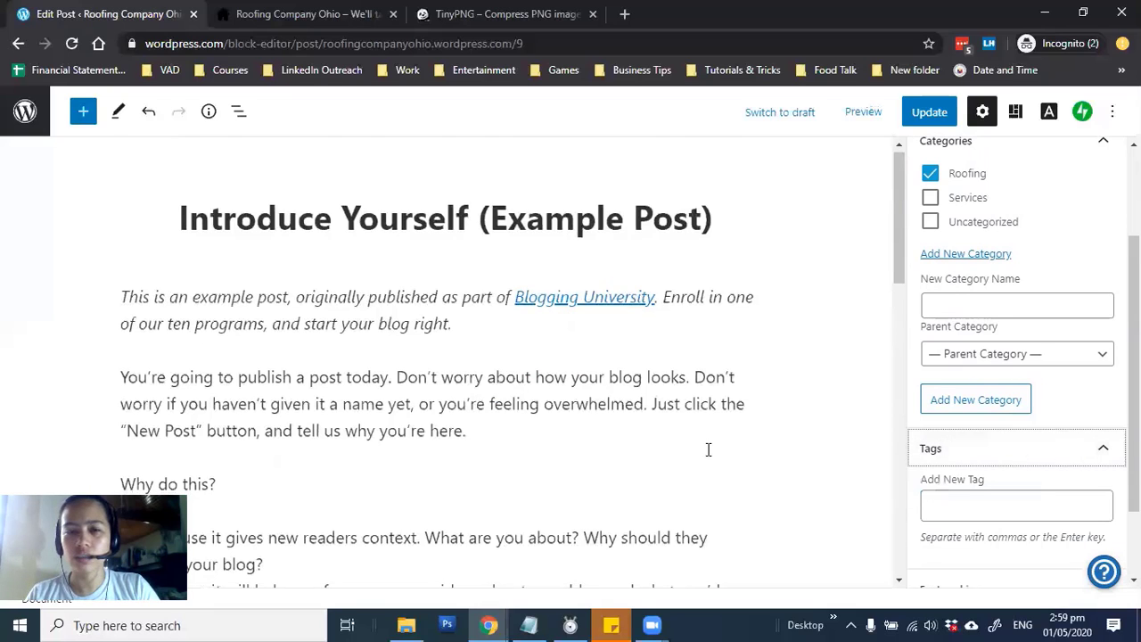
scroll(707, 446, "down", 2)
scroll(689, 403, "up", 2)
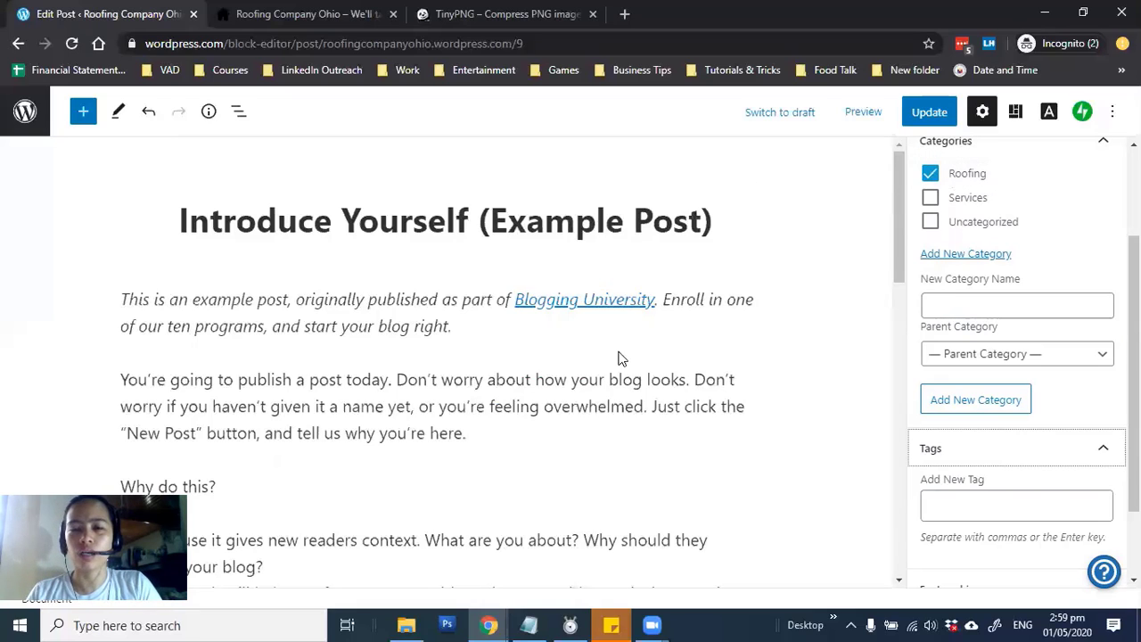
scroll(622, 351, "down", 1)
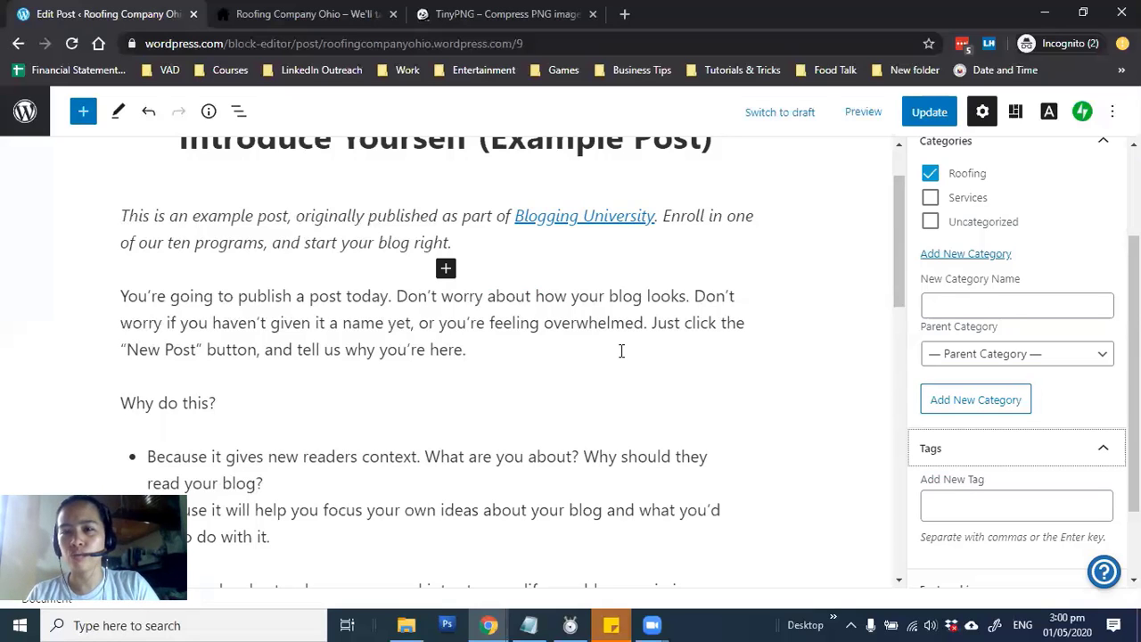
scroll(650, 365, "down", 3)
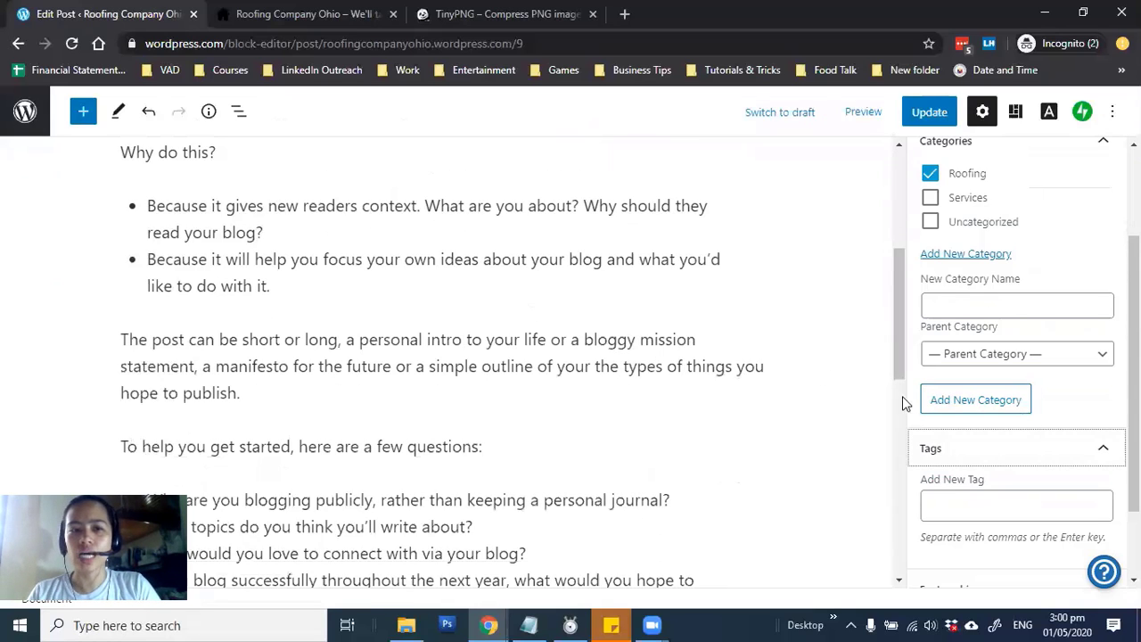
scroll(995, 482, "down", 1)
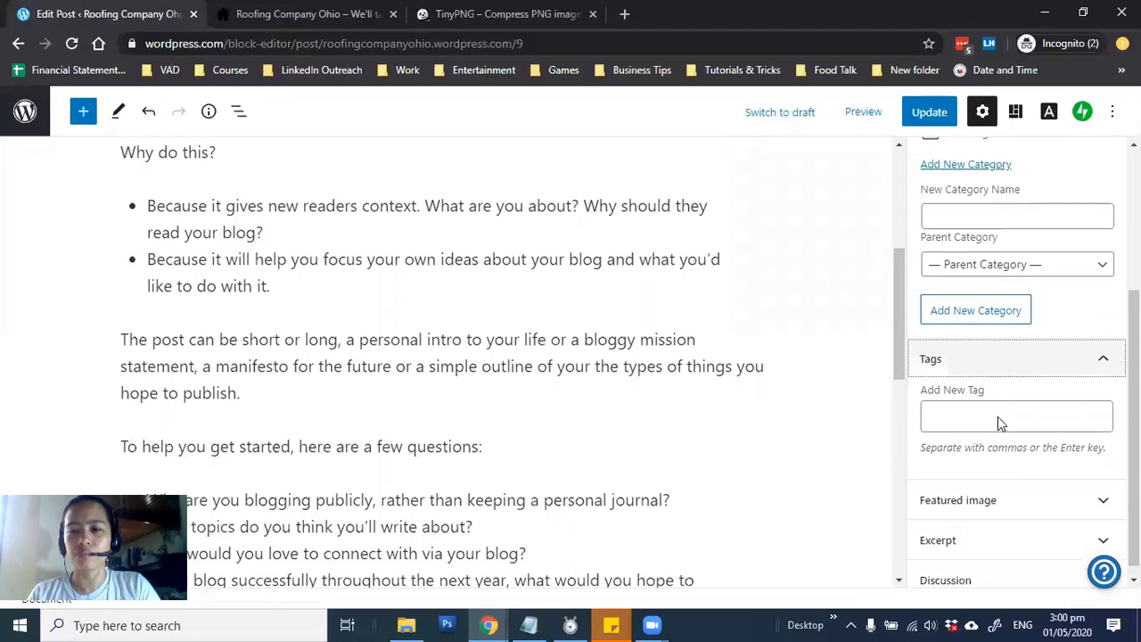
left_click(1001, 407)
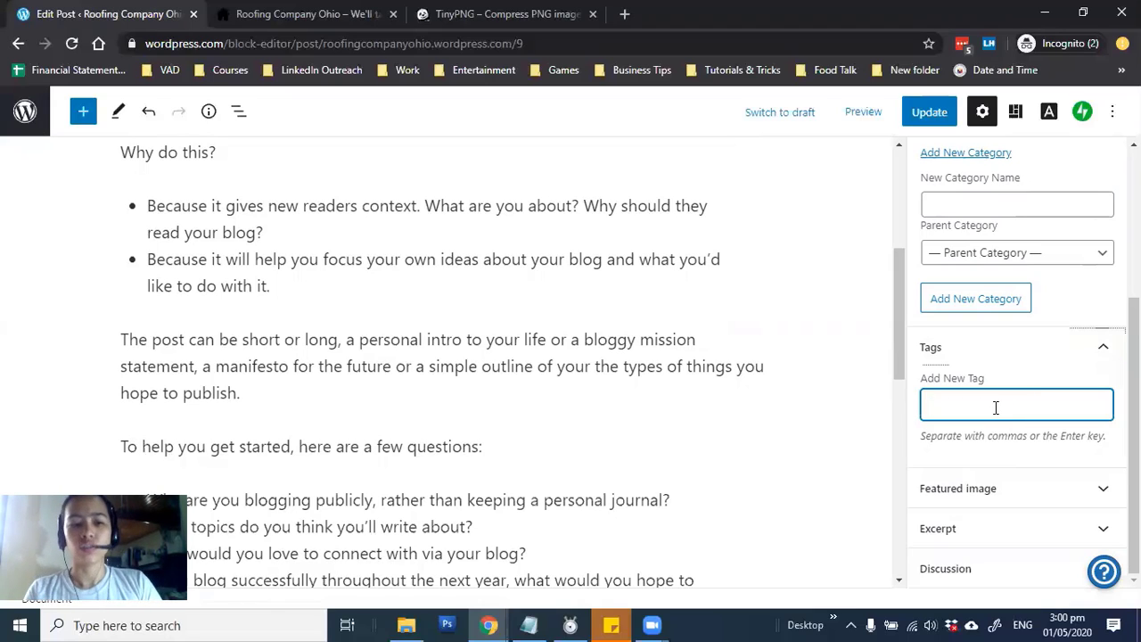
type("storm")
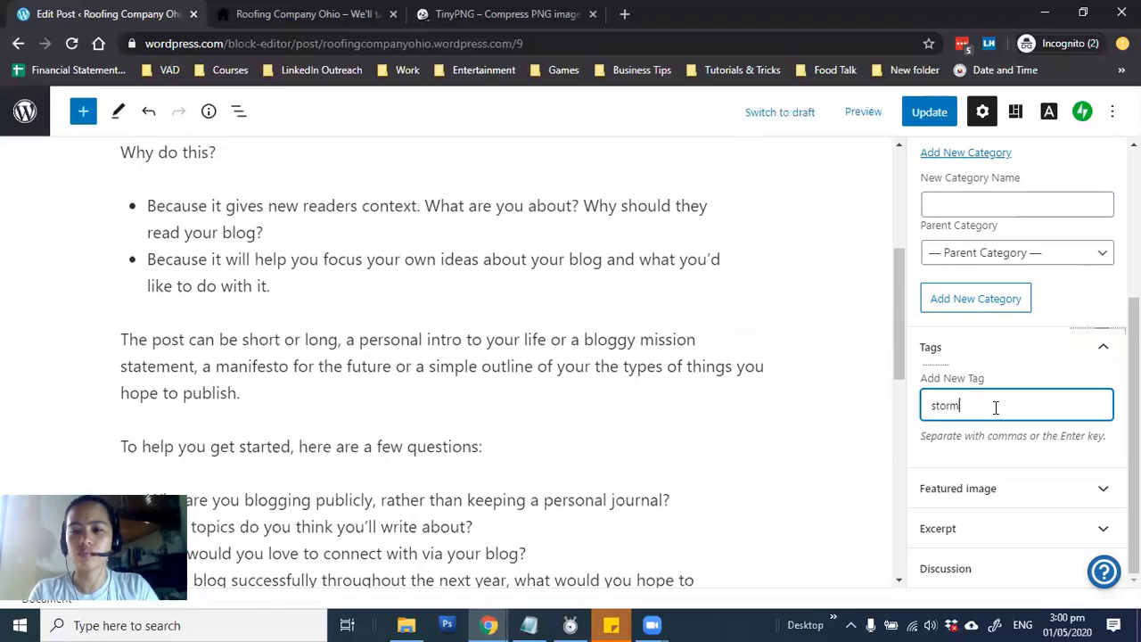
key("Return")
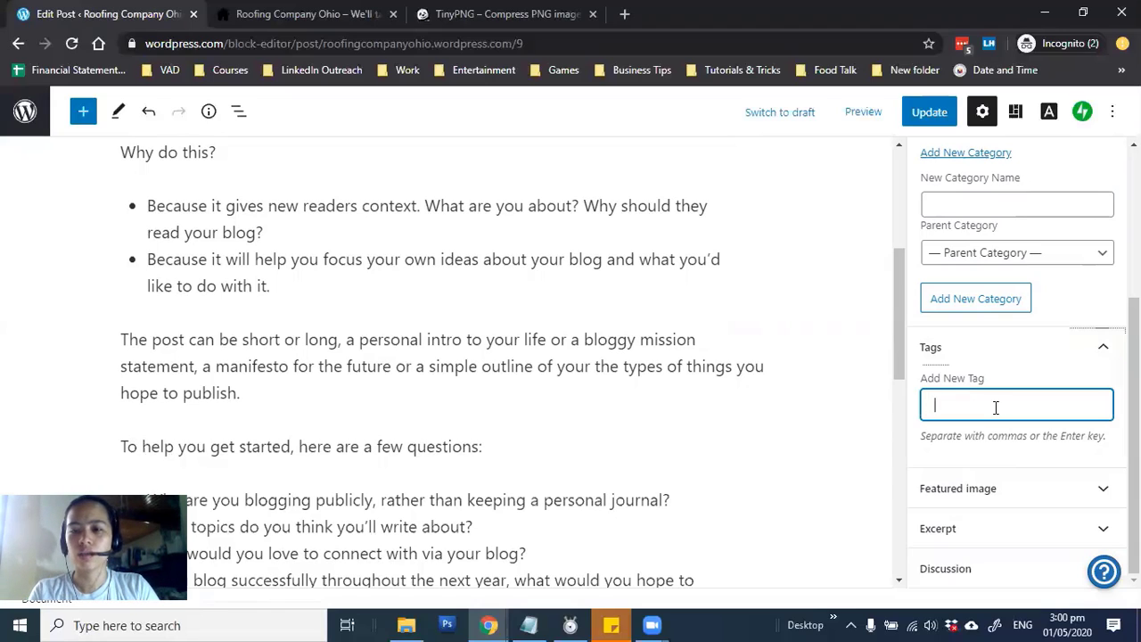
type("hail")
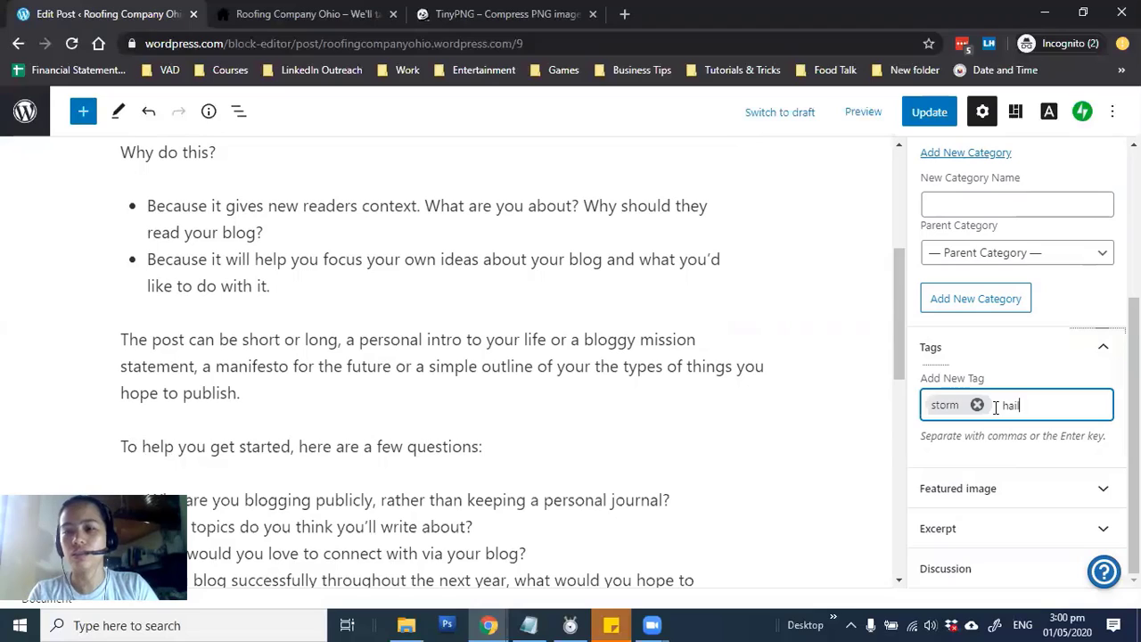
key("Return")
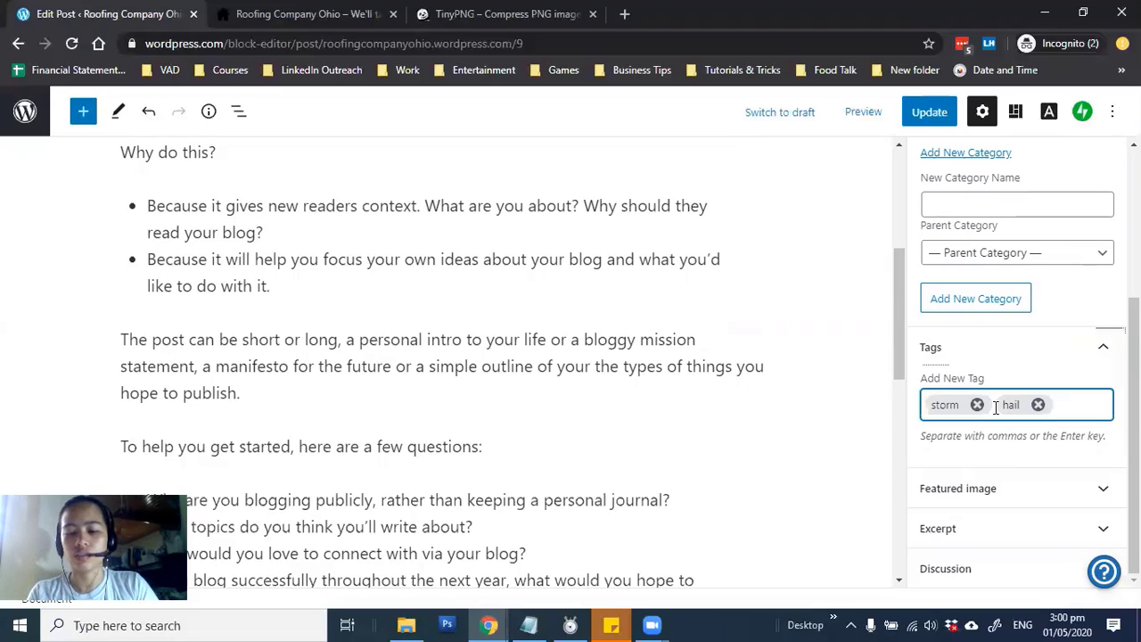
Step: Add the tag leak to the post and set the blue mountain landscape from the media library as its featured image
type("leak")
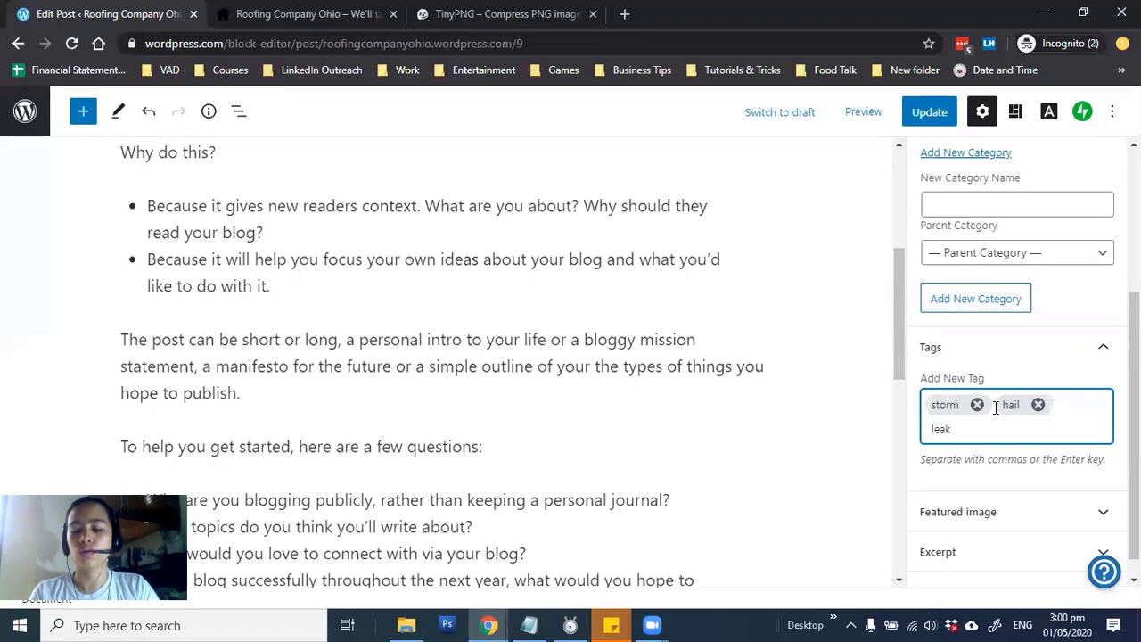
key("Return")
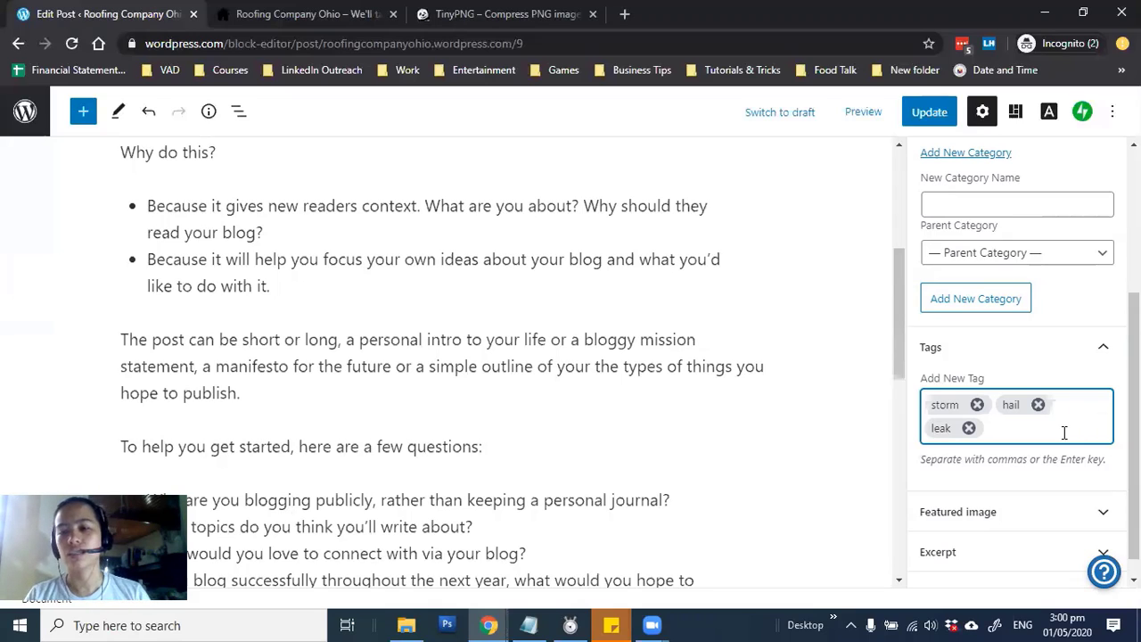
left_click(1010, 515)
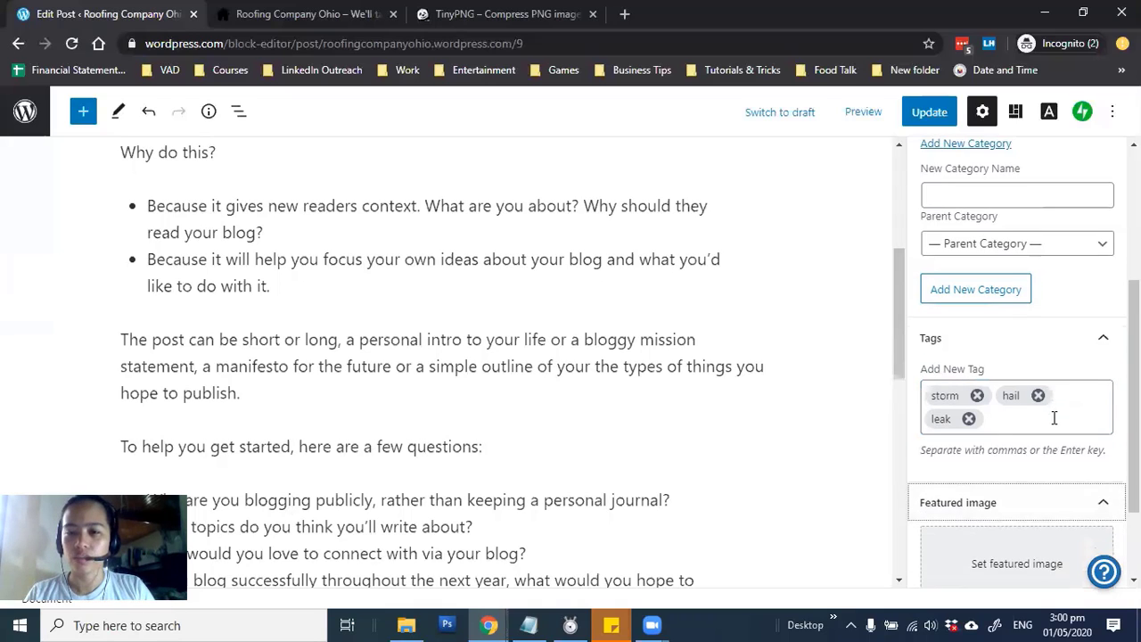
left_click(1007, 465)
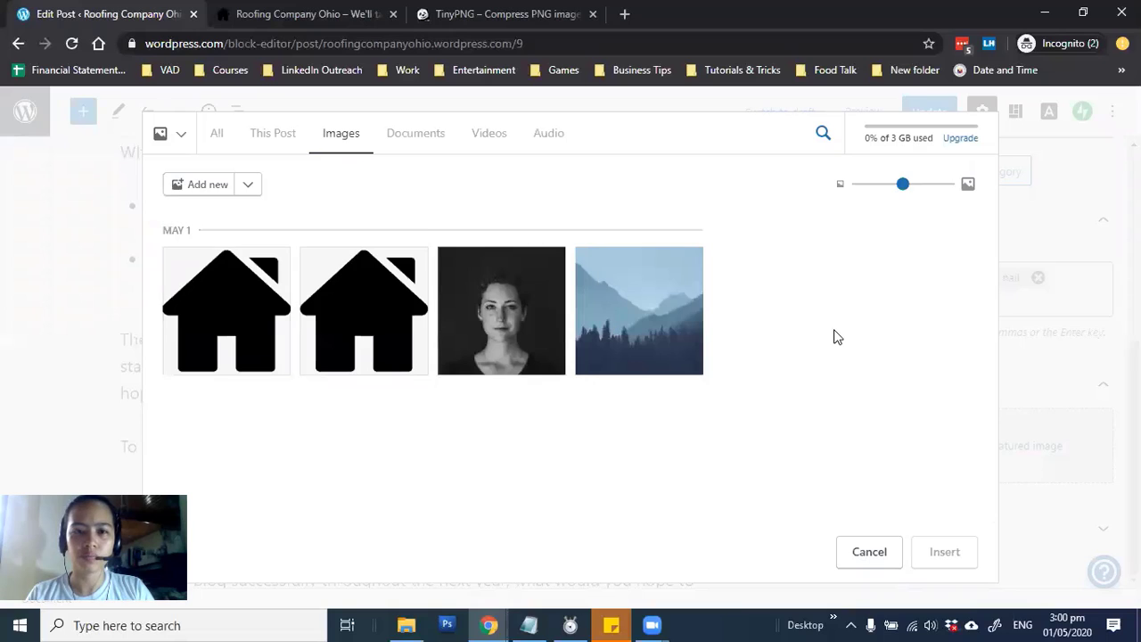
left_click(666, 328)
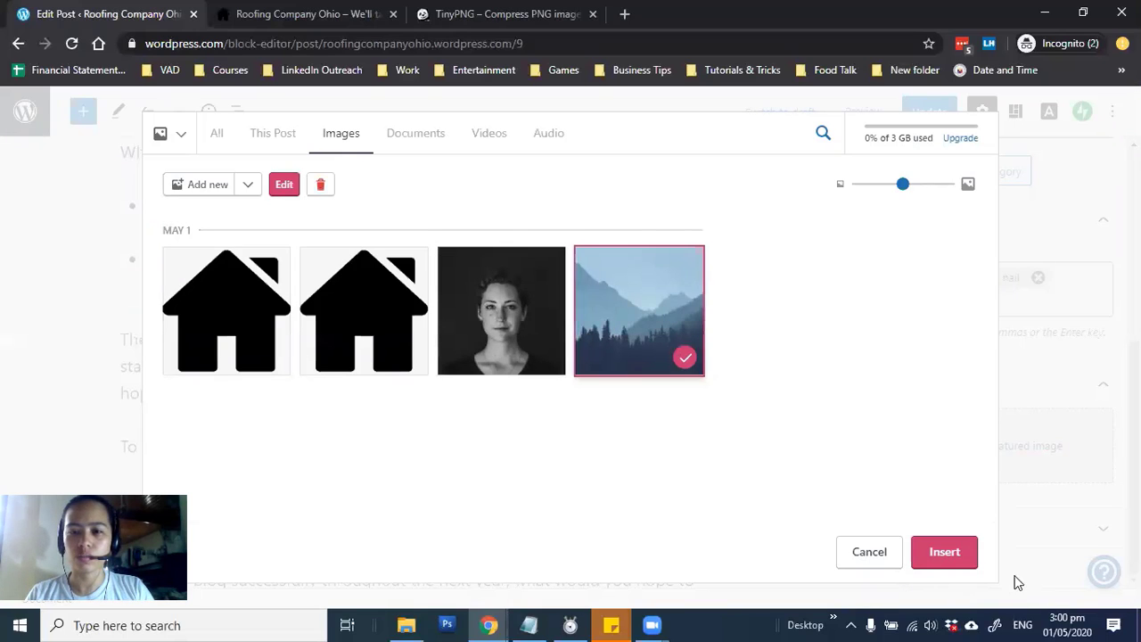
left_click(955, 563)
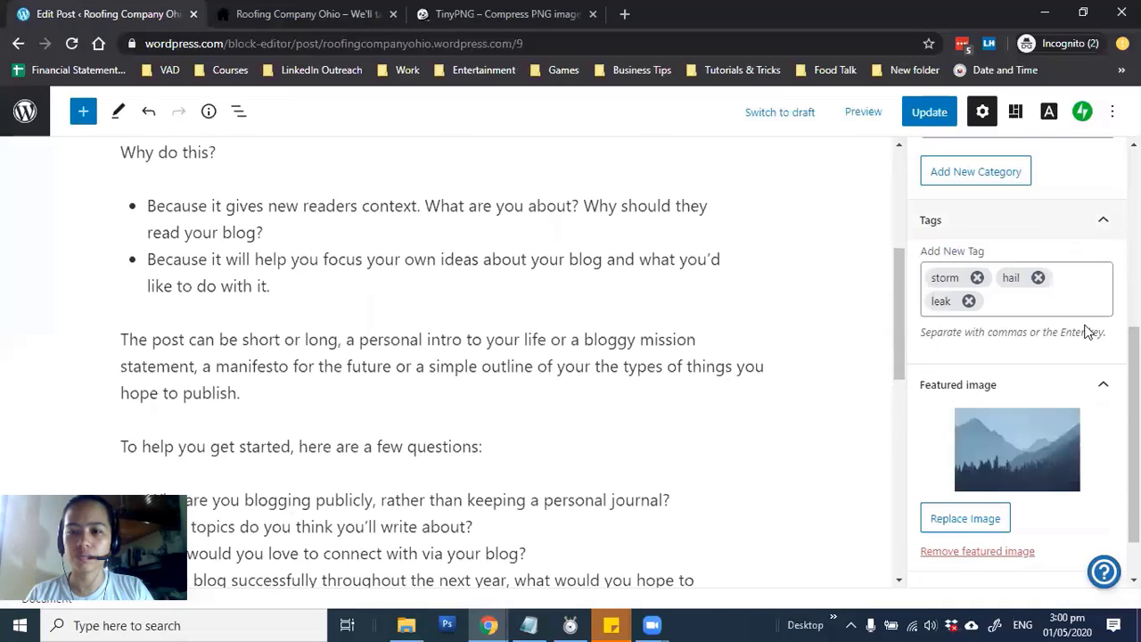
scroll(1087, 468, "down", 1)
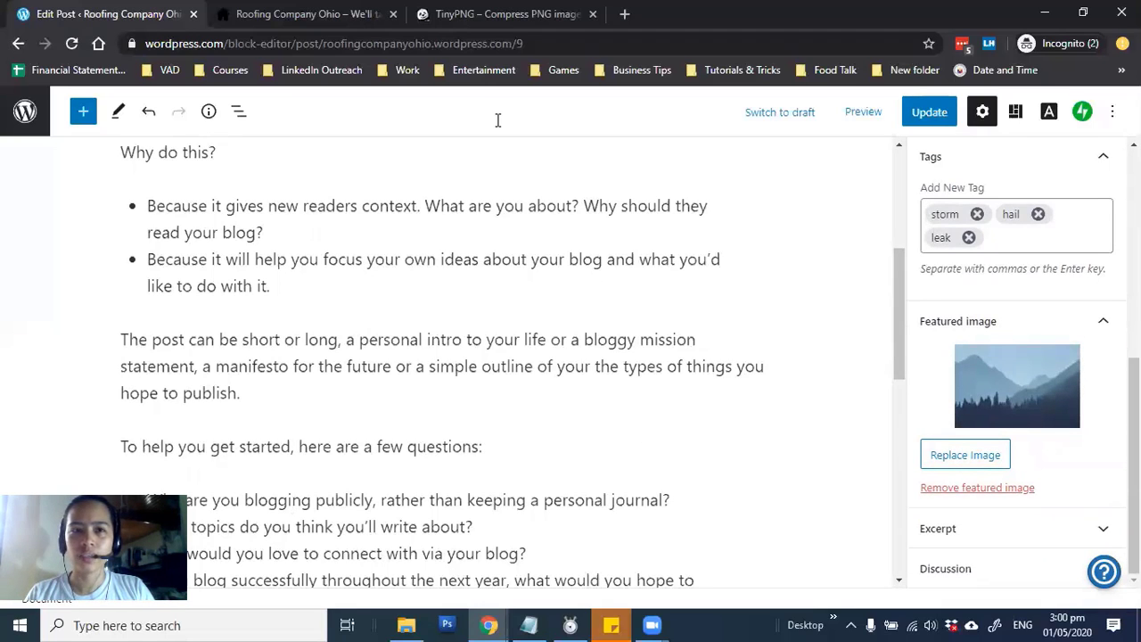
Step: Use the paragraph beginning "The post can be short or long" as the post's excerpt
key("ctrl+Tab")
scroll(407, 338, "down", 2)
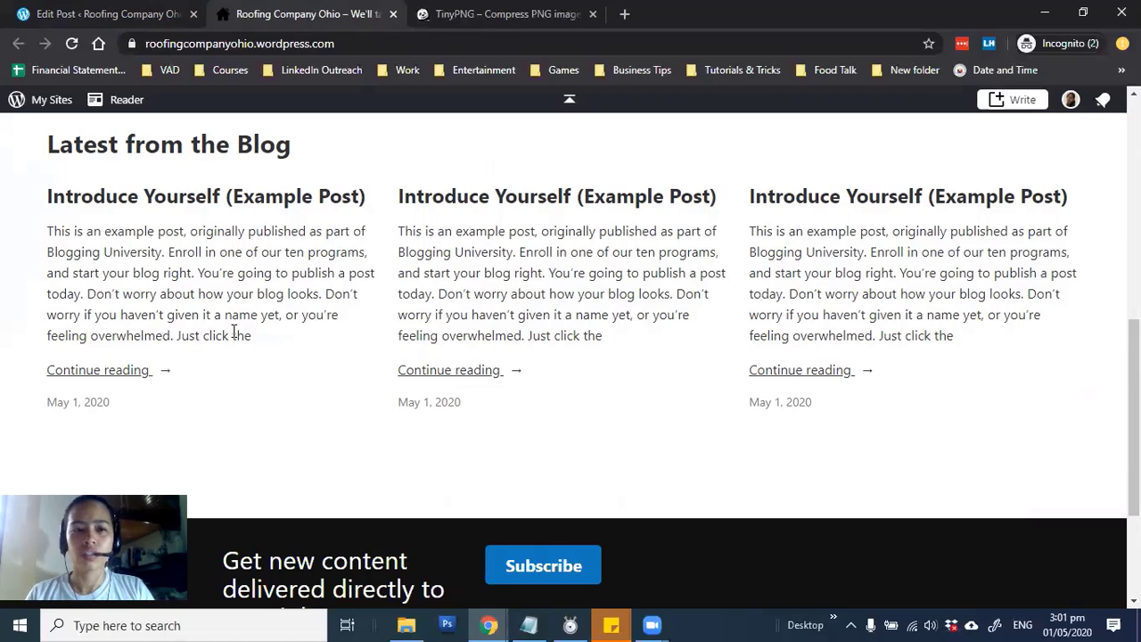
left_click(80, 10)
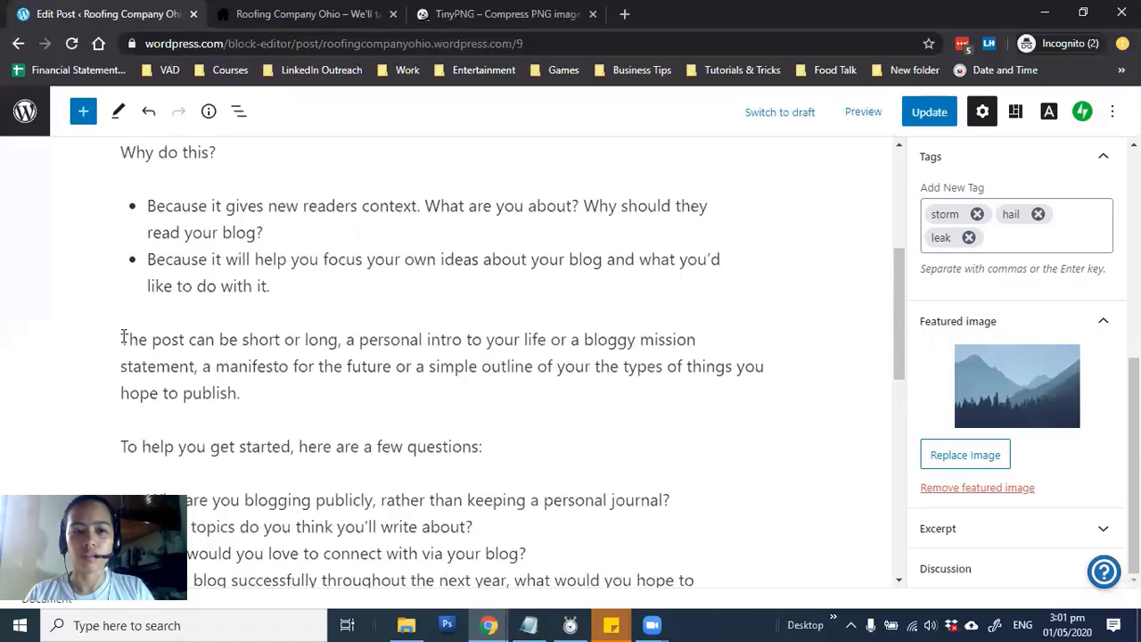
triple_click(257, 400)
key("ctrl+c")
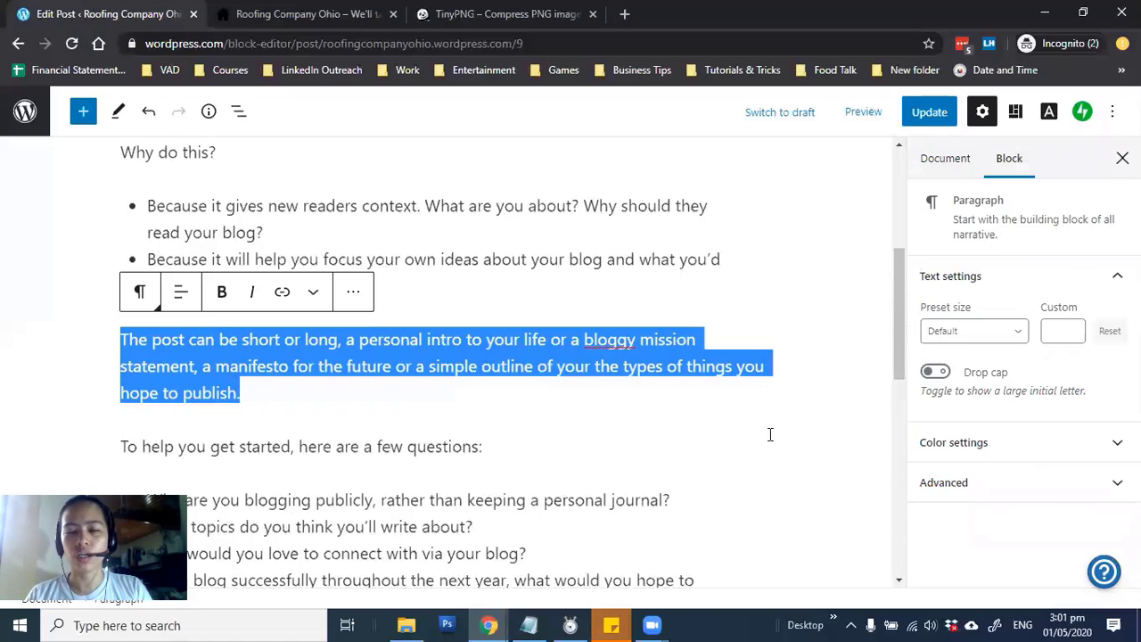
left_click(946, 162)
left_click(1100, 277)
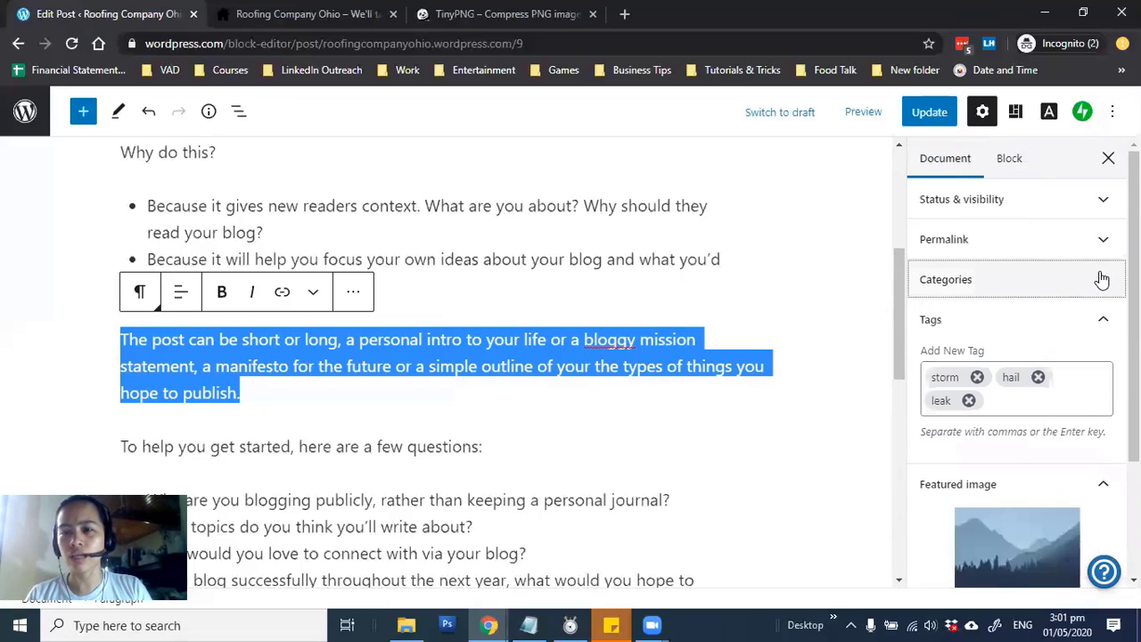
left_click(1100, 320)
left_click(1093, 363)
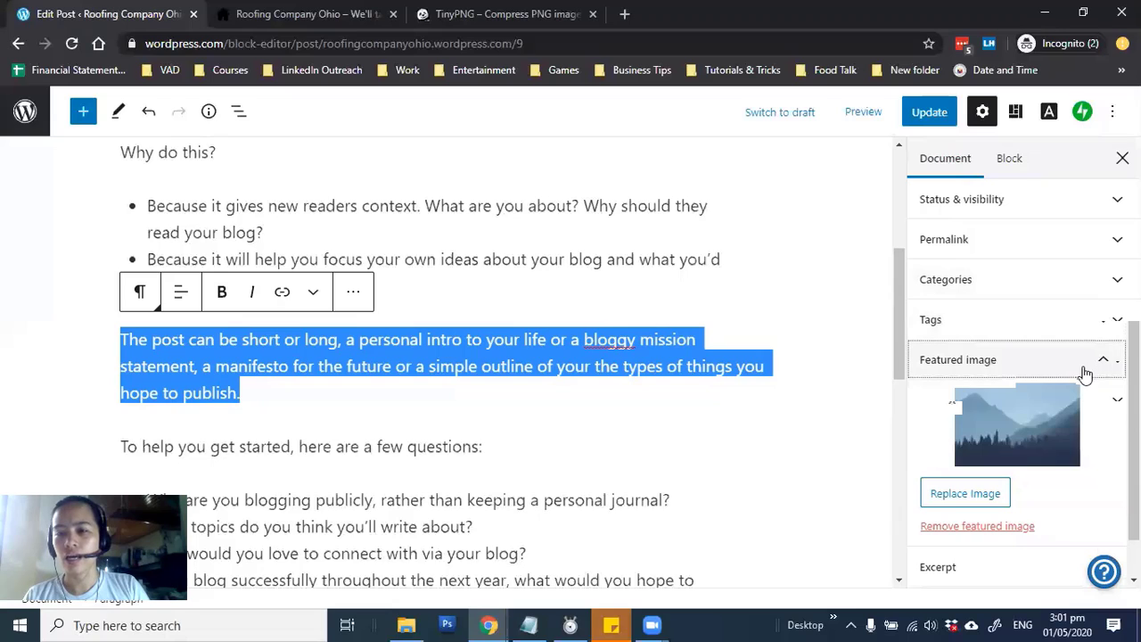
left_click(1095, 400)
left_click(1000, 466)
key("ctrl+v")
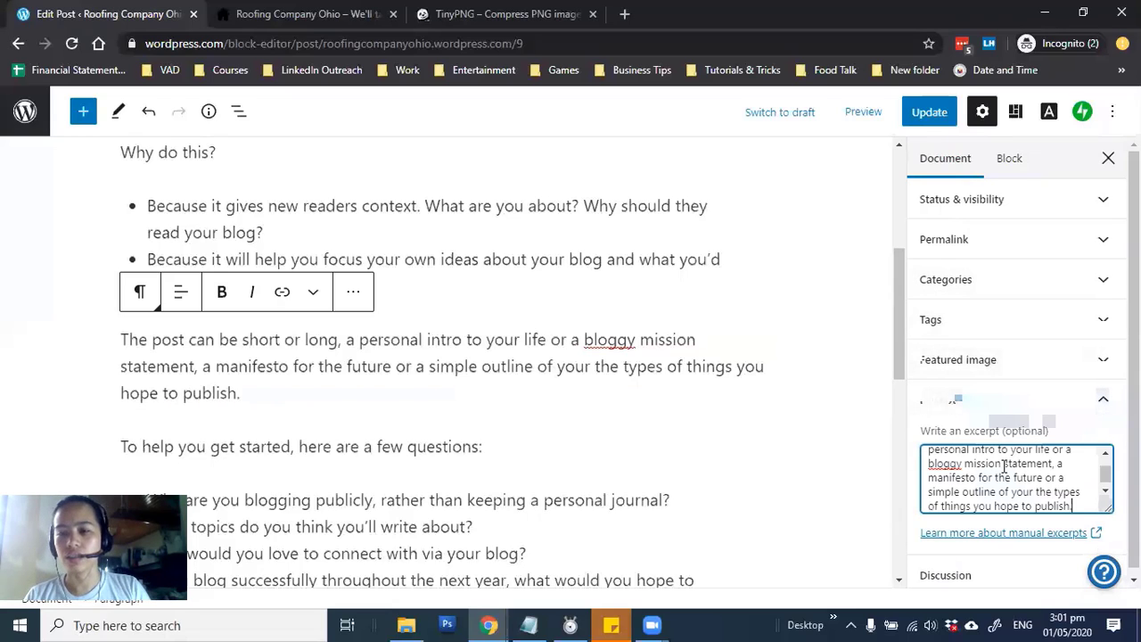
Step: Disallow pingbacks and trackbacks for the post, keeping comments allowed, and update the post
left_click(1018, 577)
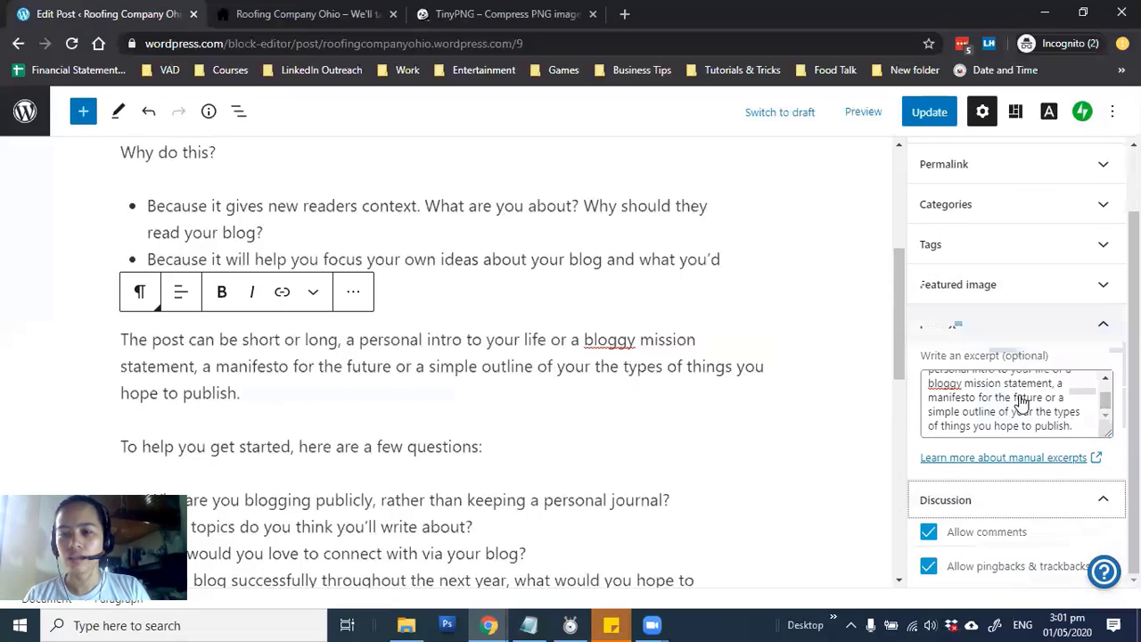
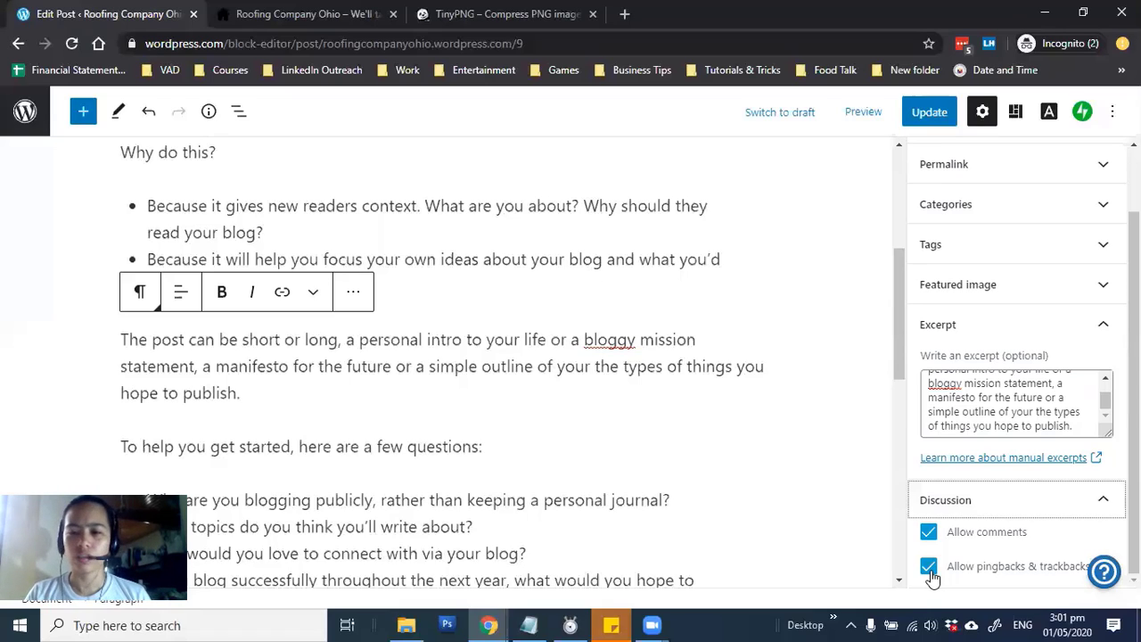
left_click(928, 570)
scroll(678, 574, "down", 5)
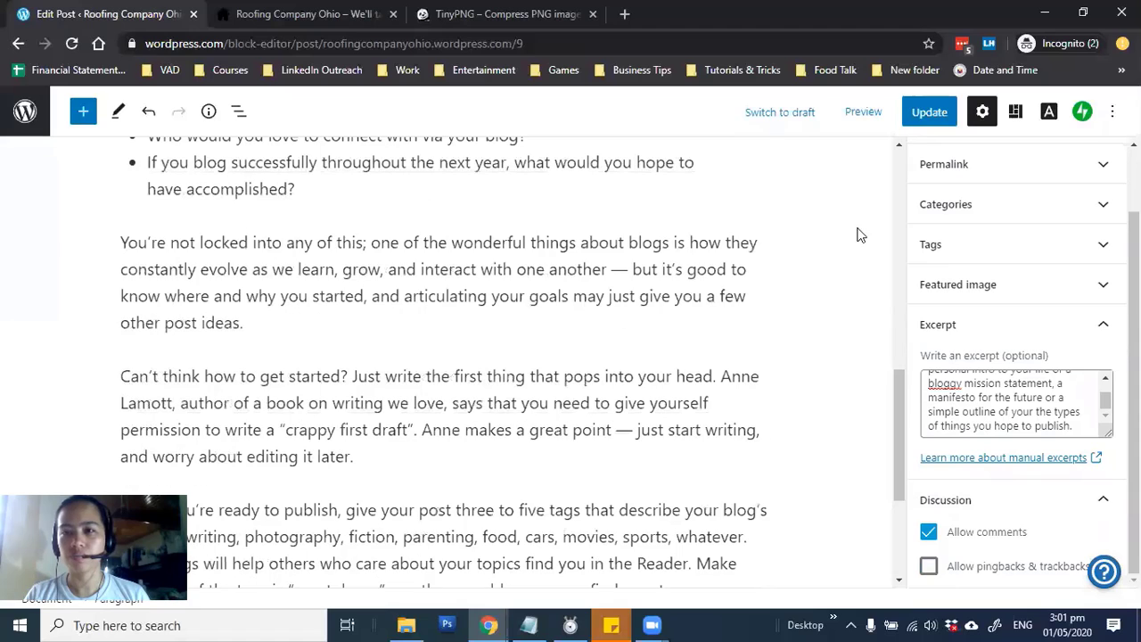
left_click(932, 112)
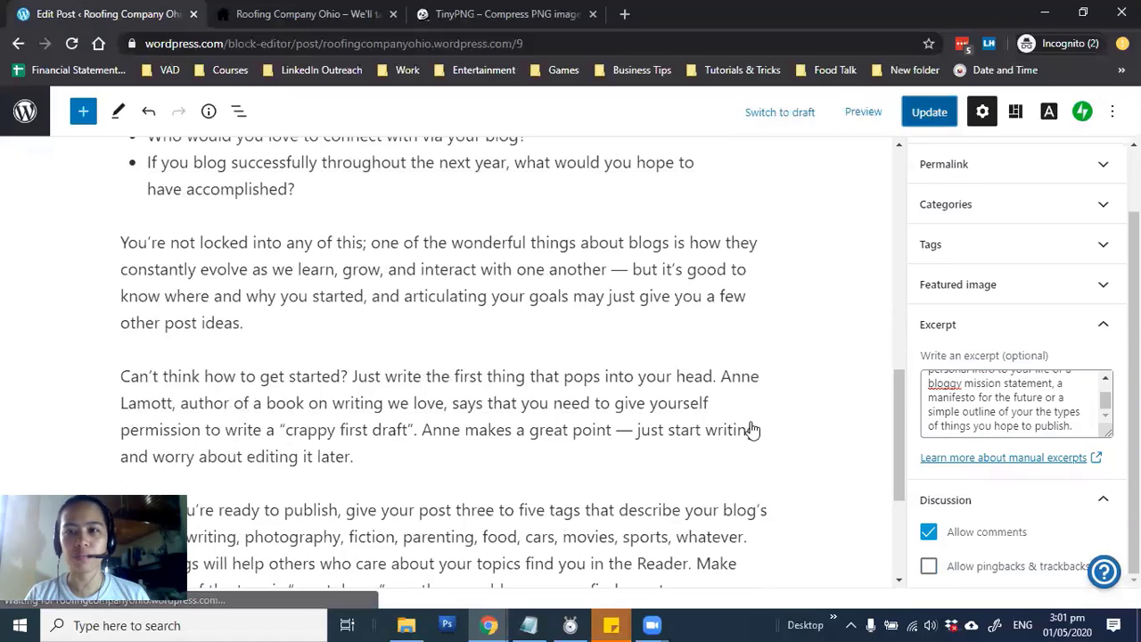
scroll(853, 229, "up", 5)
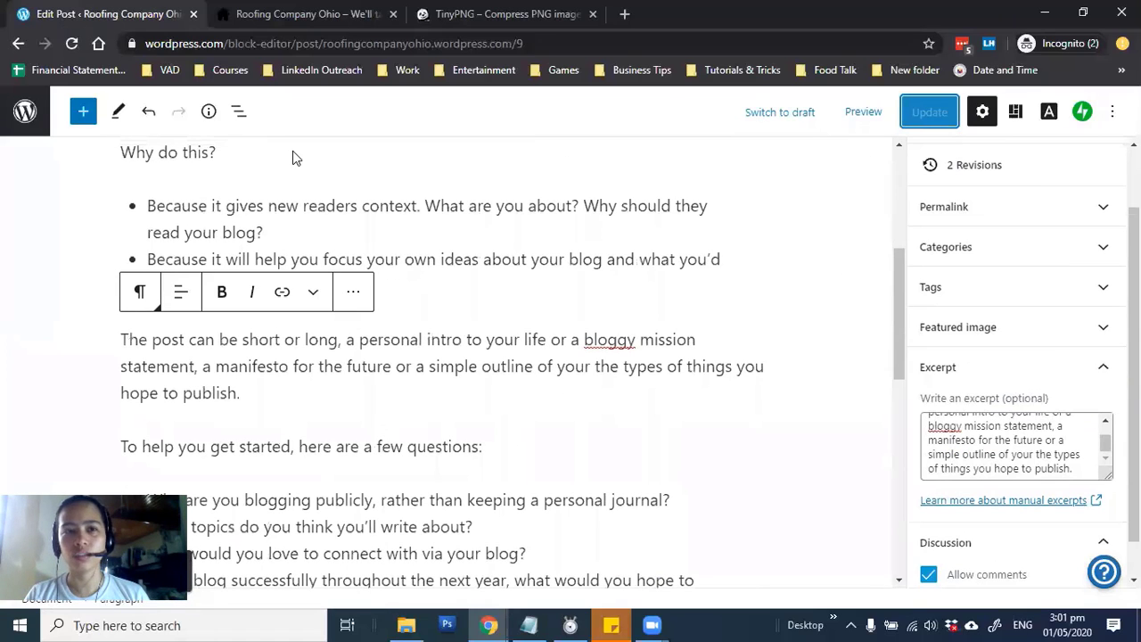
Step: Reload the live homepage and examine the updated post's featured image and excerpt under Latest from the Blog
left_click(214, 11)
left_click(73, 43)
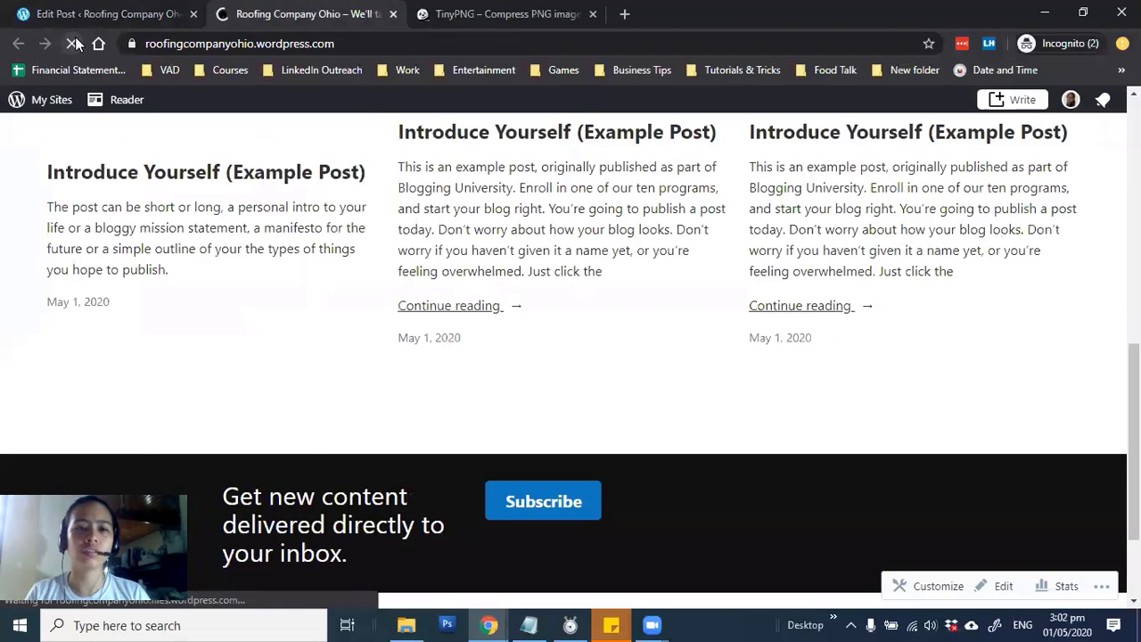
scroll(636, 417, "down", 1)
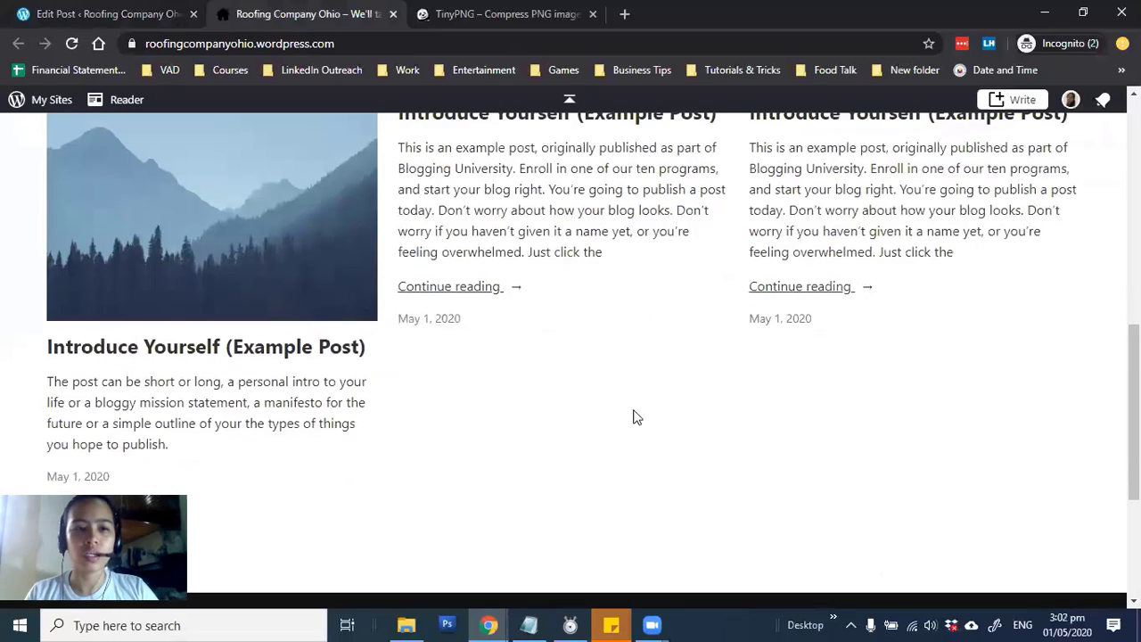
scroll(636, 418, "up", 1)
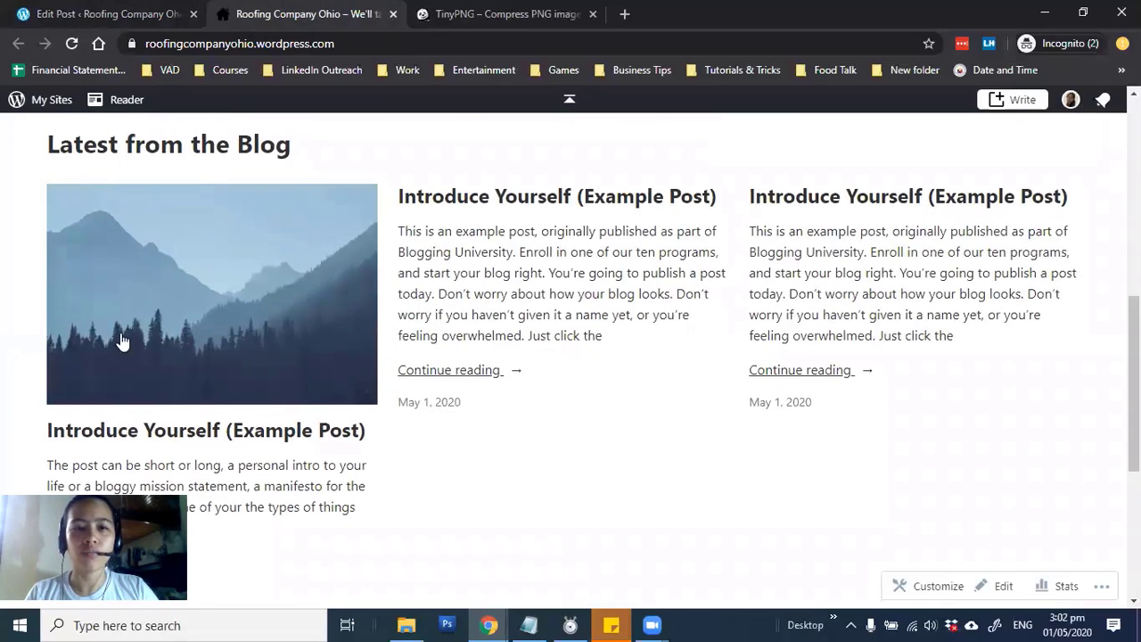
scroll(519, 416, "down", 1)
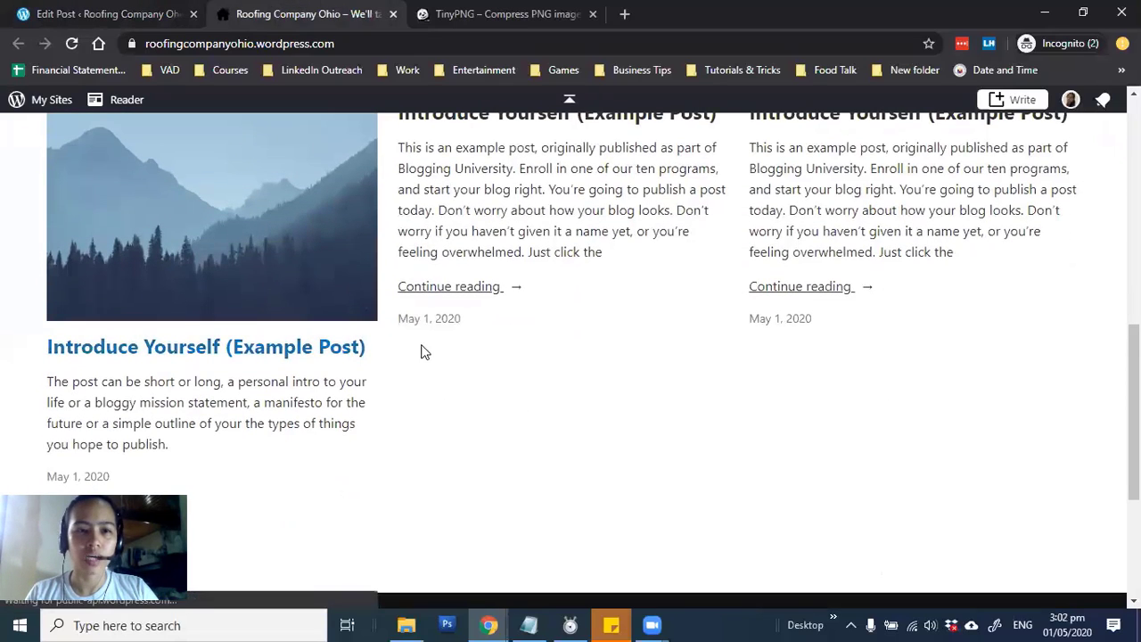
scroll(239, 438, "down", 2)
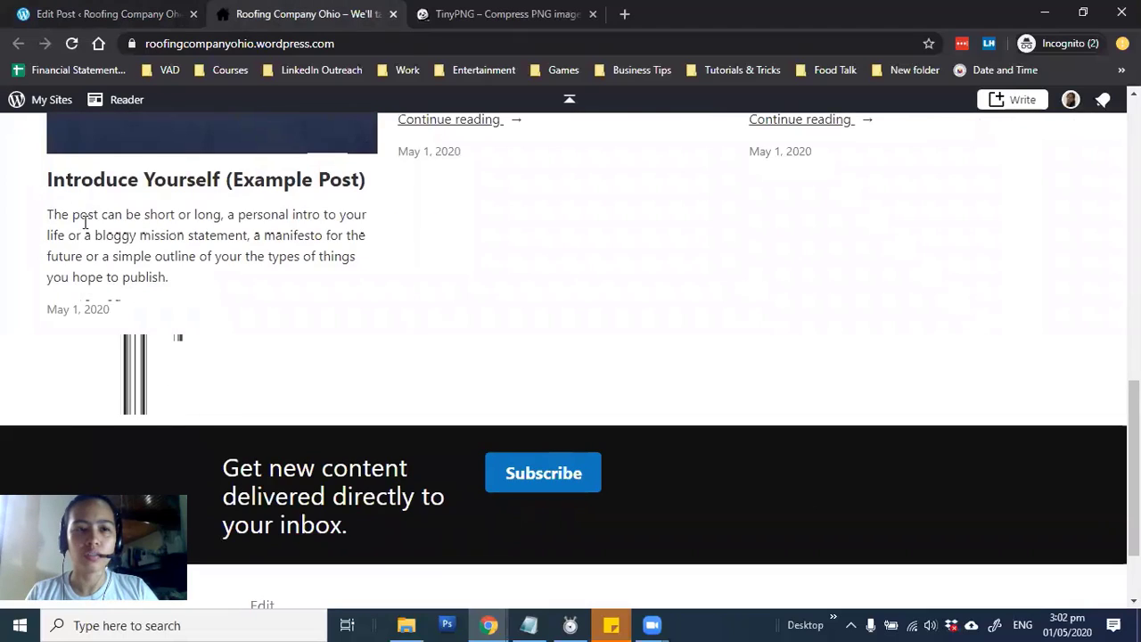
left_click_drag(53, 214, 212, 256)
scroll(470, 326, "up", 4)
scroll(641, 371, "down", 2)
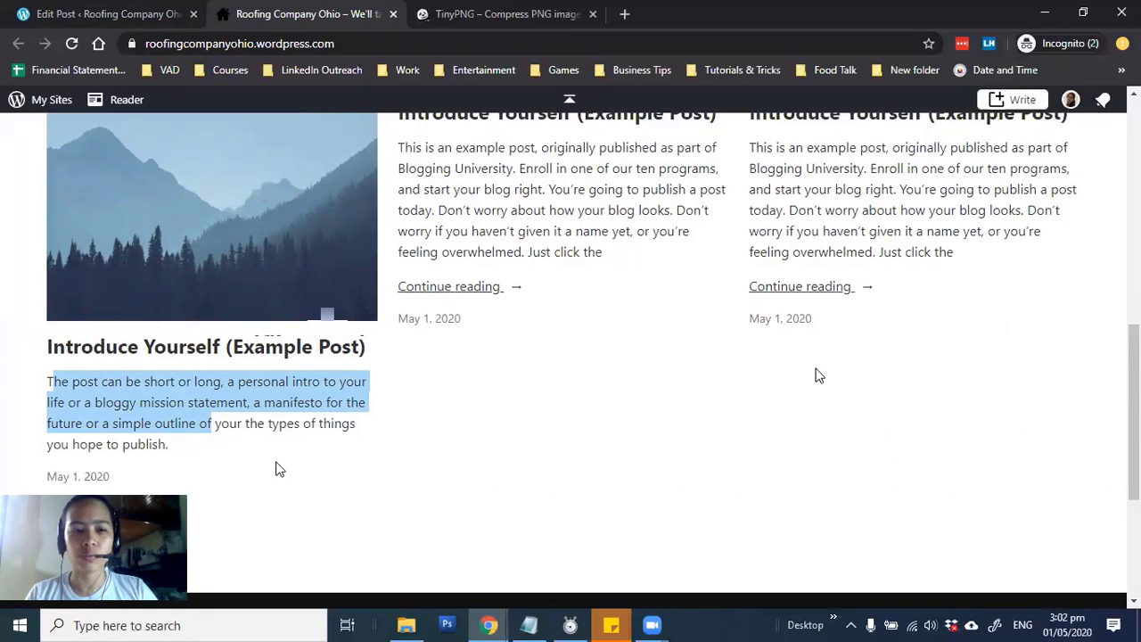
scroll(324, 347, "down", 1)
left_click(323, 347)
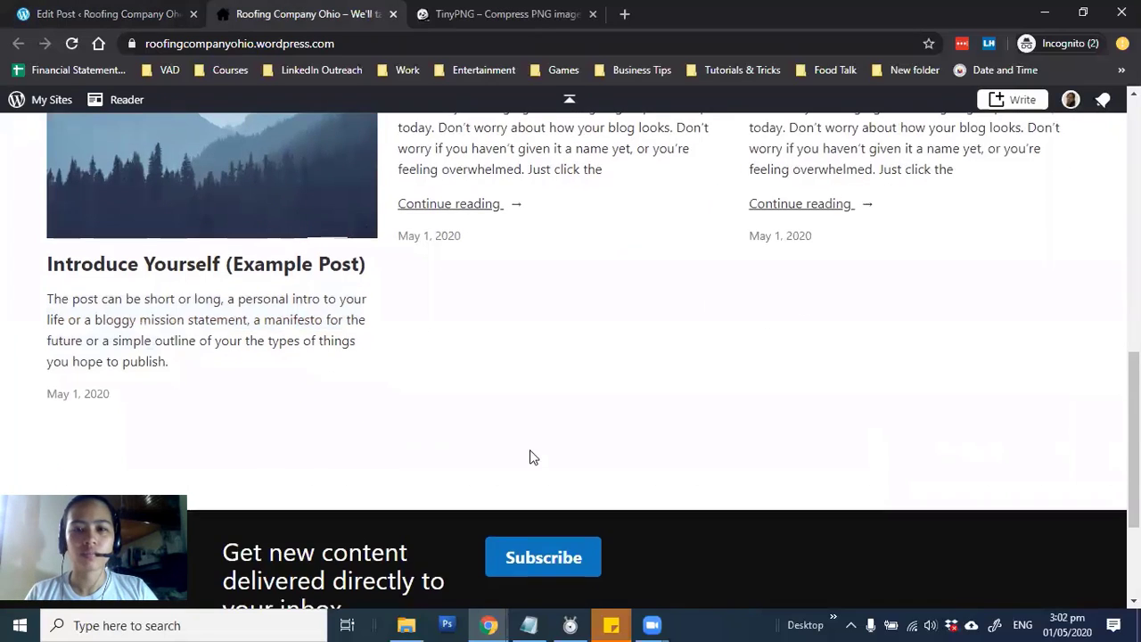
scroll(579, 446, "up", 1)
scroll(848, 374, "down", 3)
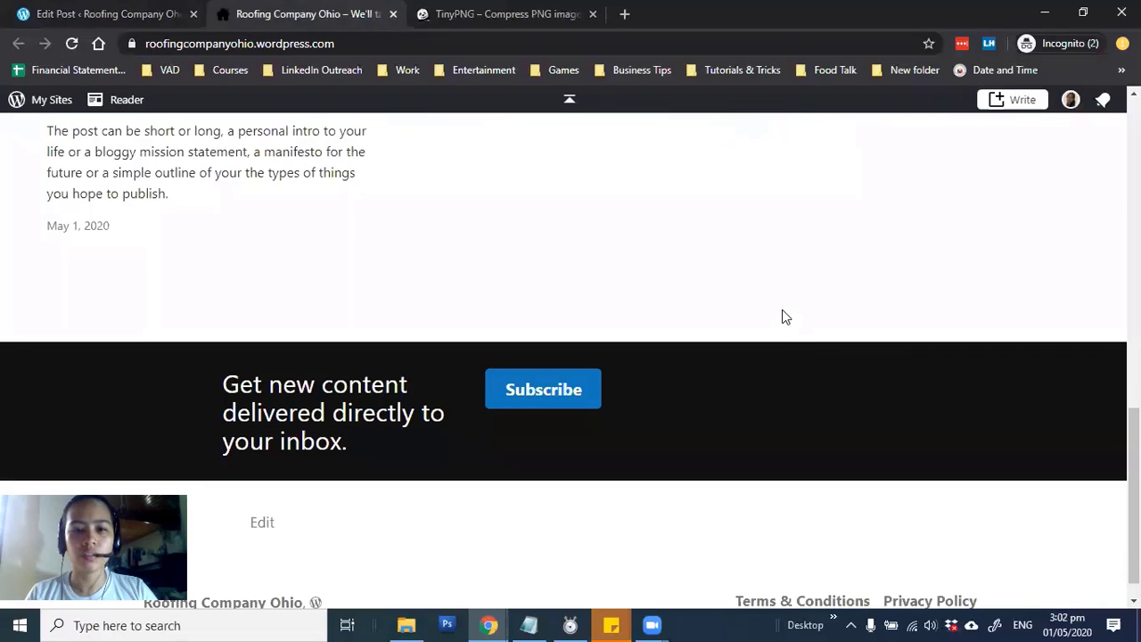
scroll(784, 316, "down", 1)
scroll(772, 316, "up", 3)
Step: Return to the site's list of posts and open the second example post for editing
key("ctrl+shift+Tab")
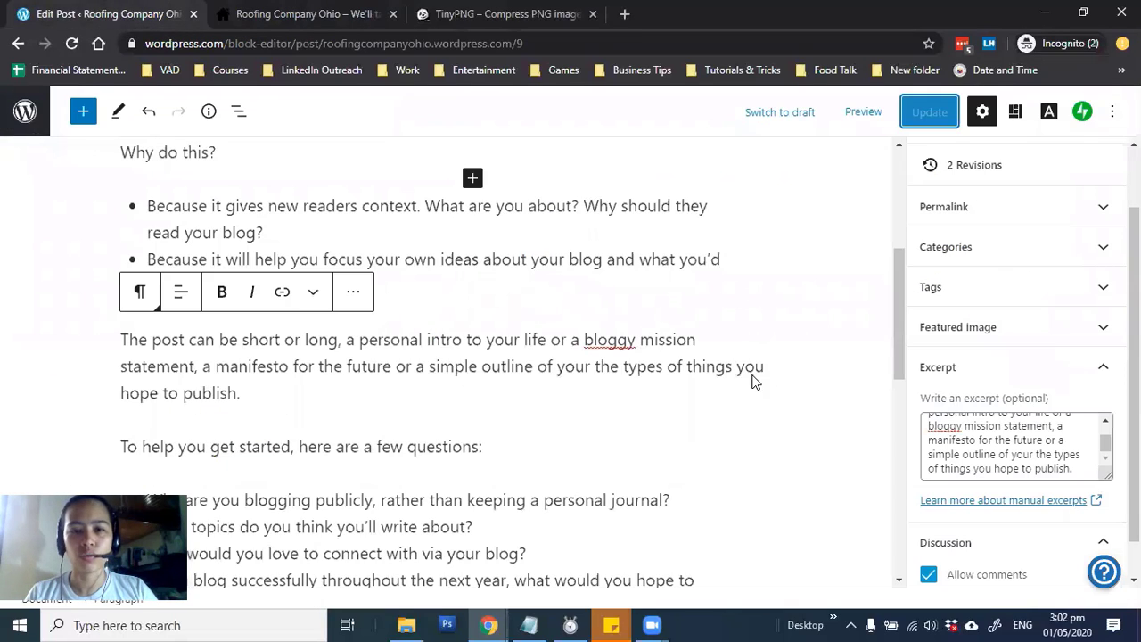
scroll(763, 390, "down", 4)
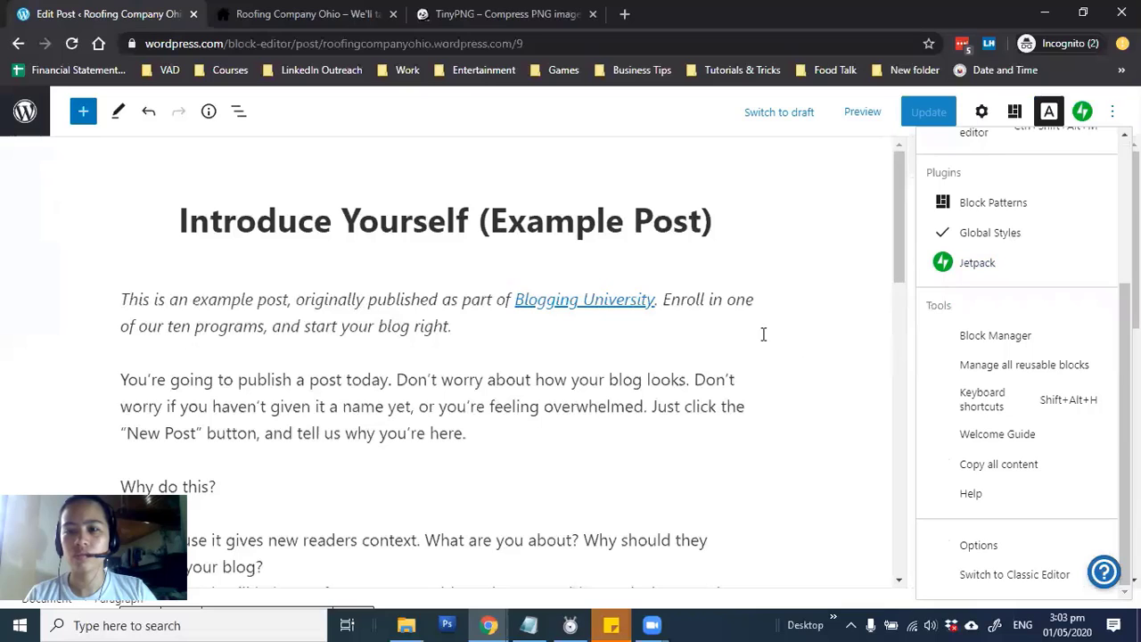
left_click(24, 110)
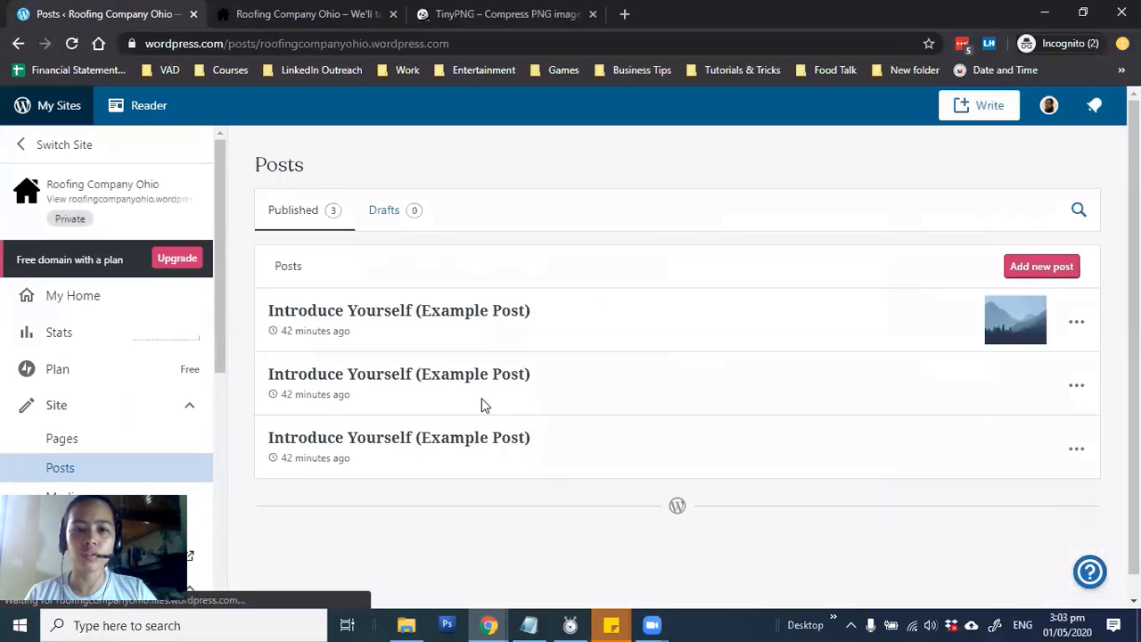
left_click(489, 376)
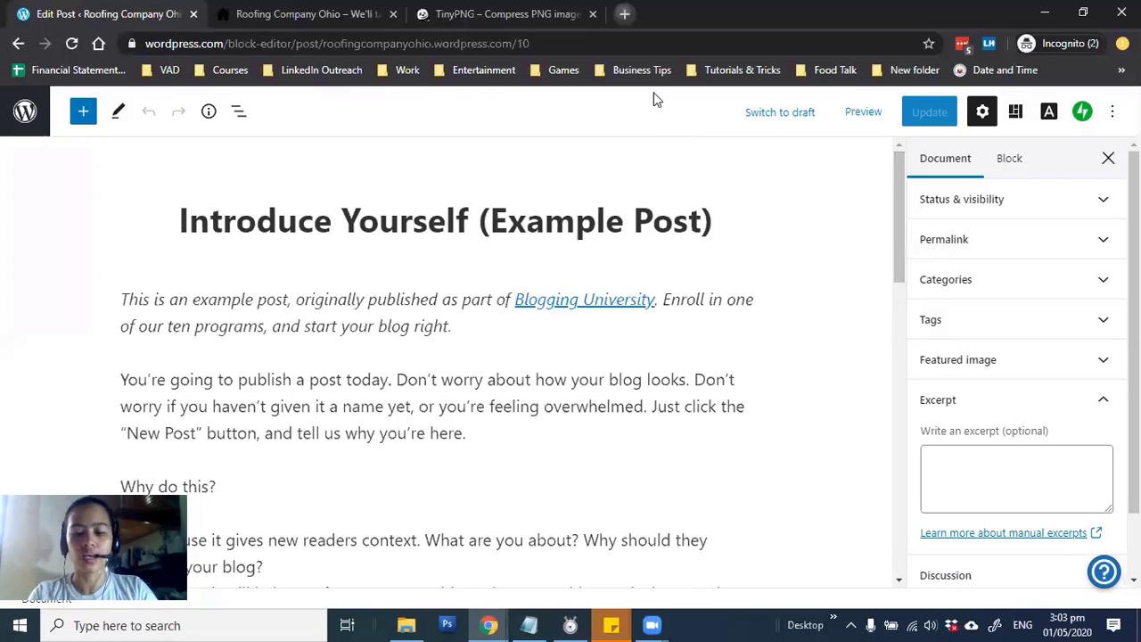
Step: Open the stock photo sites unsplash.com and pexels.com, each in its own new browser tab
key("ctrl+t")
type("unsplash.com")
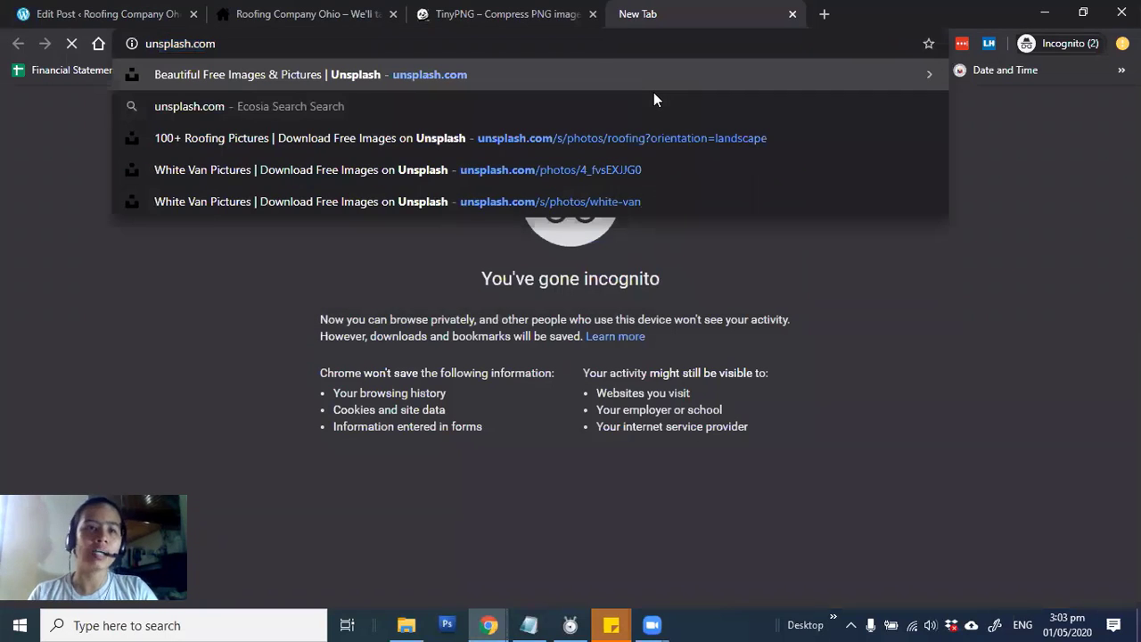
key("Return")
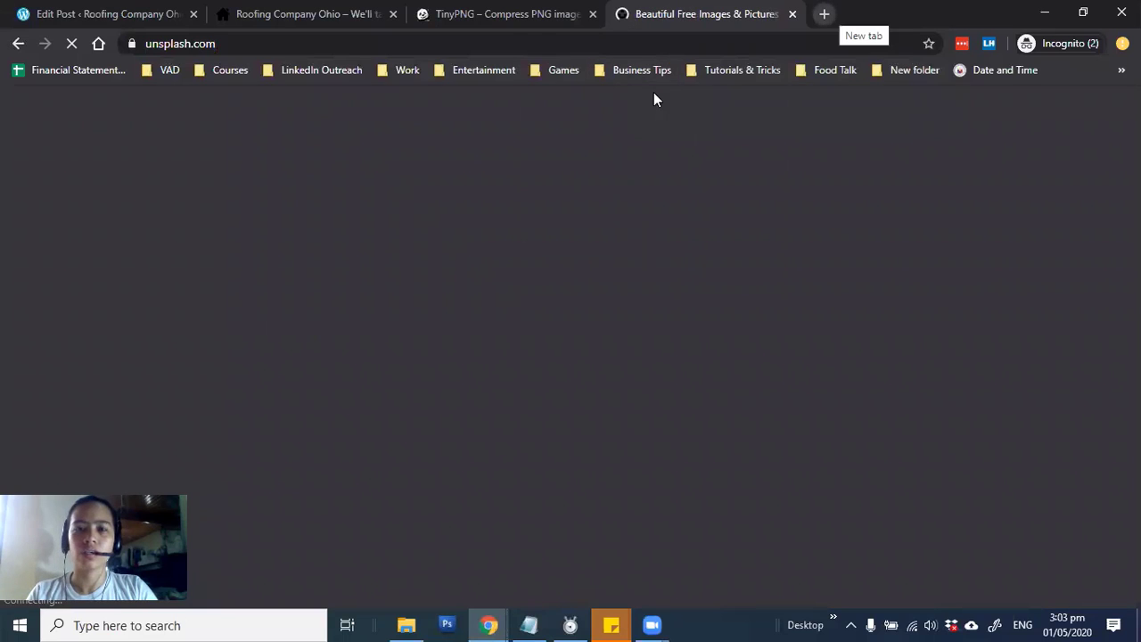
key("ctrl+t")
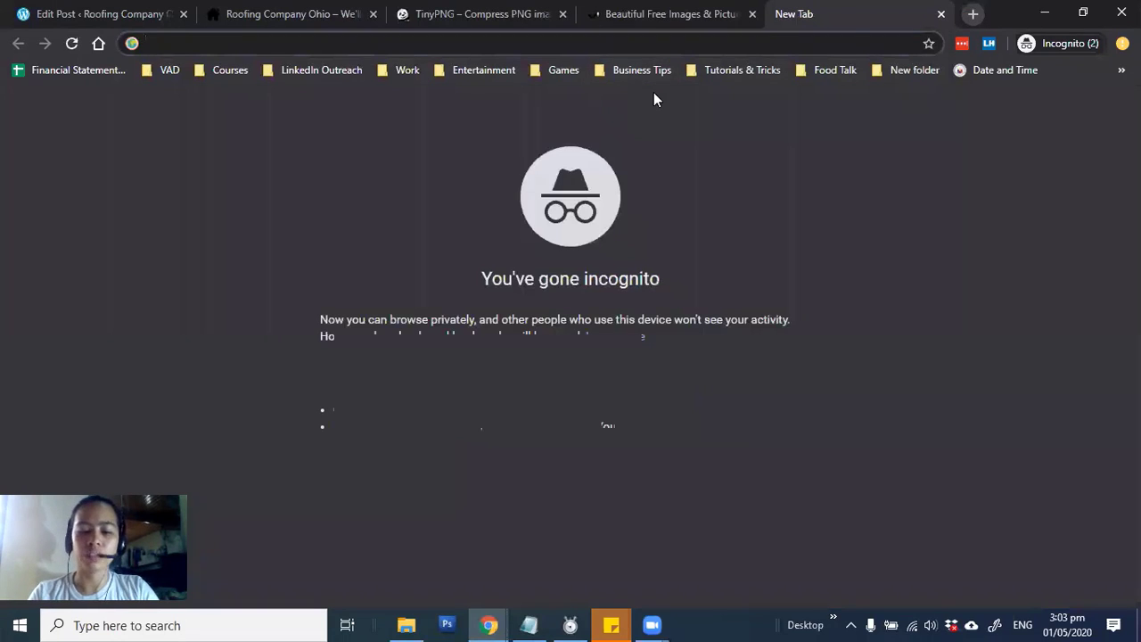
type("pexels")
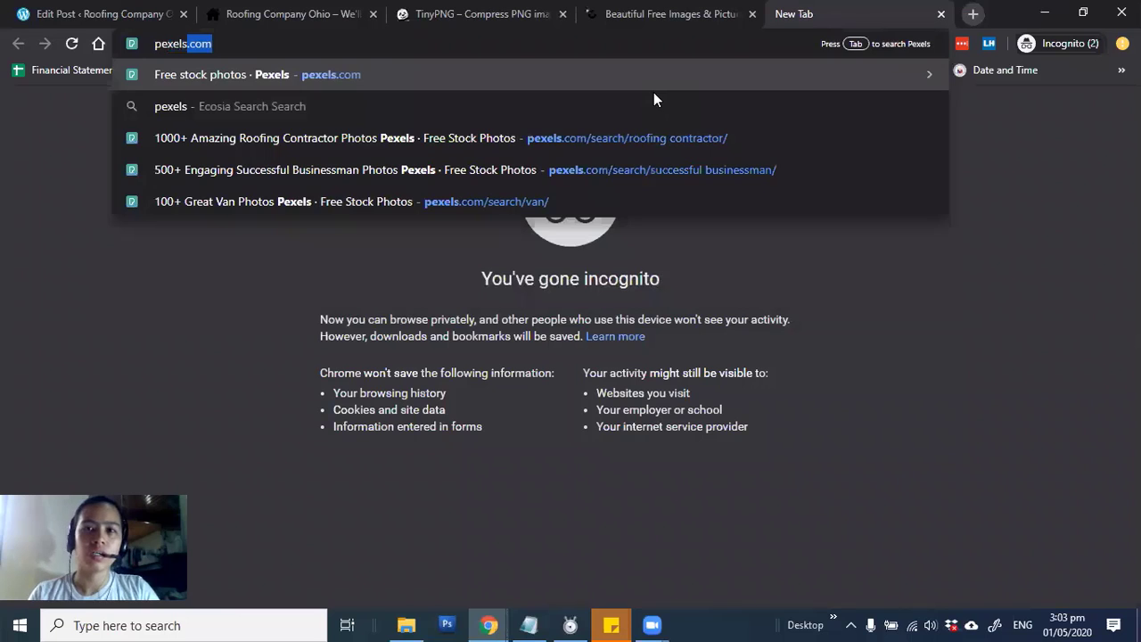
key("Return")
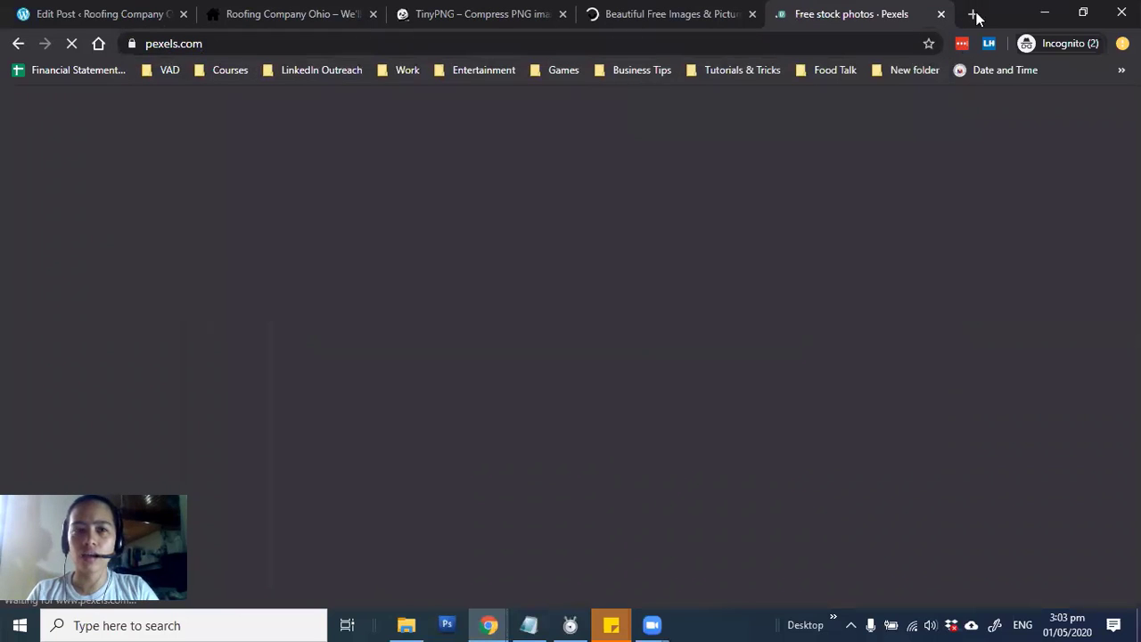
Step: Open the stock photo site pixabay.com in another new browser tab
left_click(974, 14)
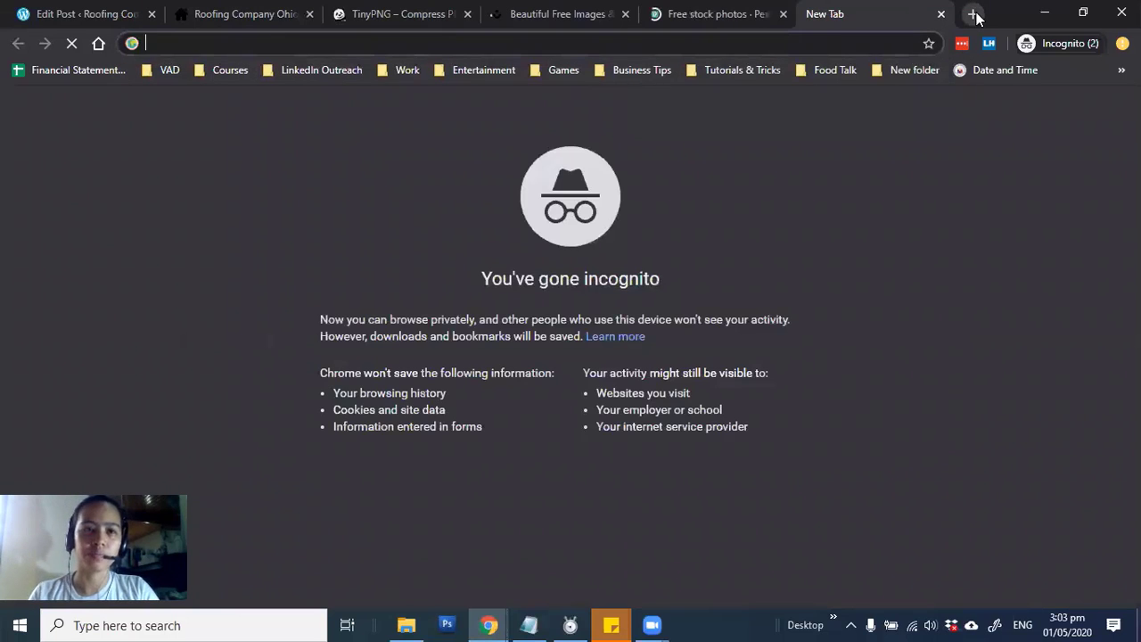
type("pix")
key("Return")
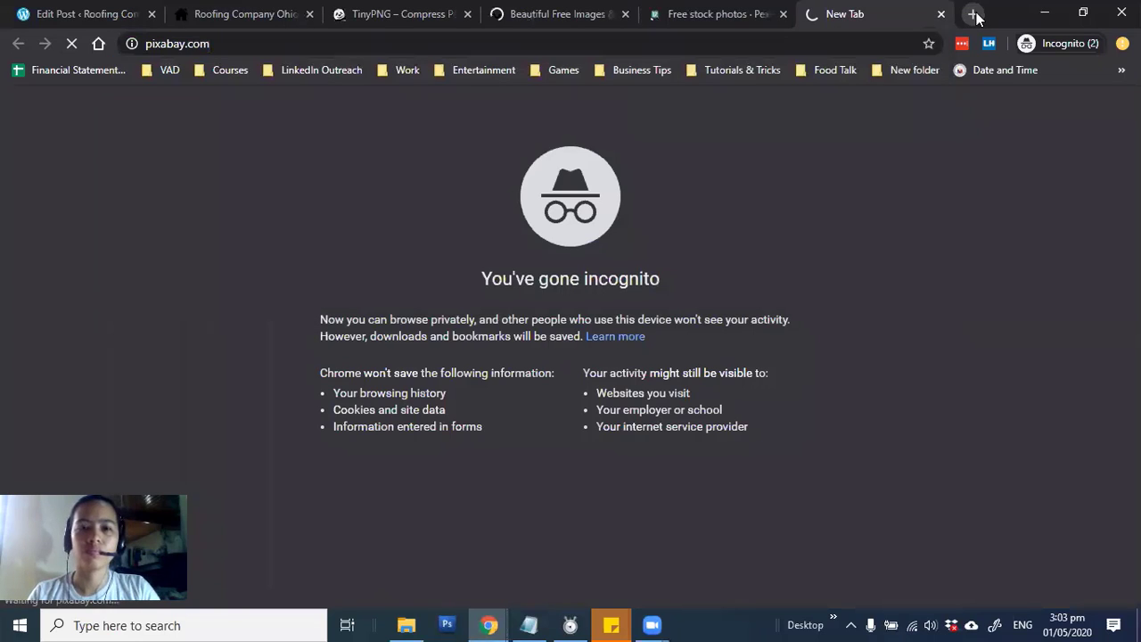
Step: Search Unsplash for "leaky roof" photos
left_click(561, 14)
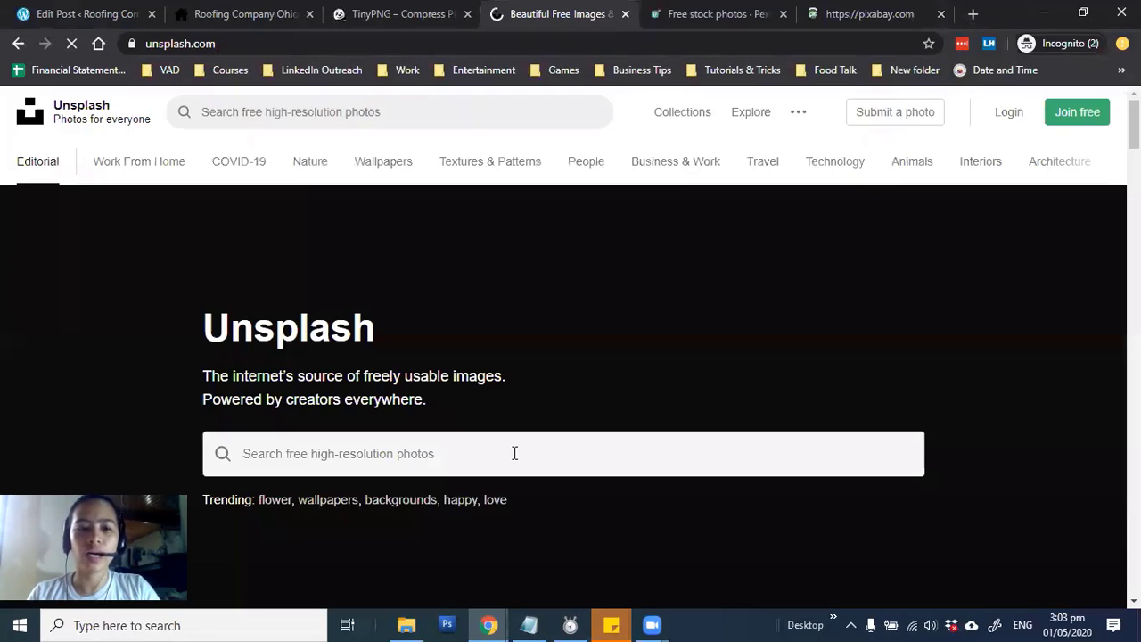
scroll(338, 221, "down", 3)
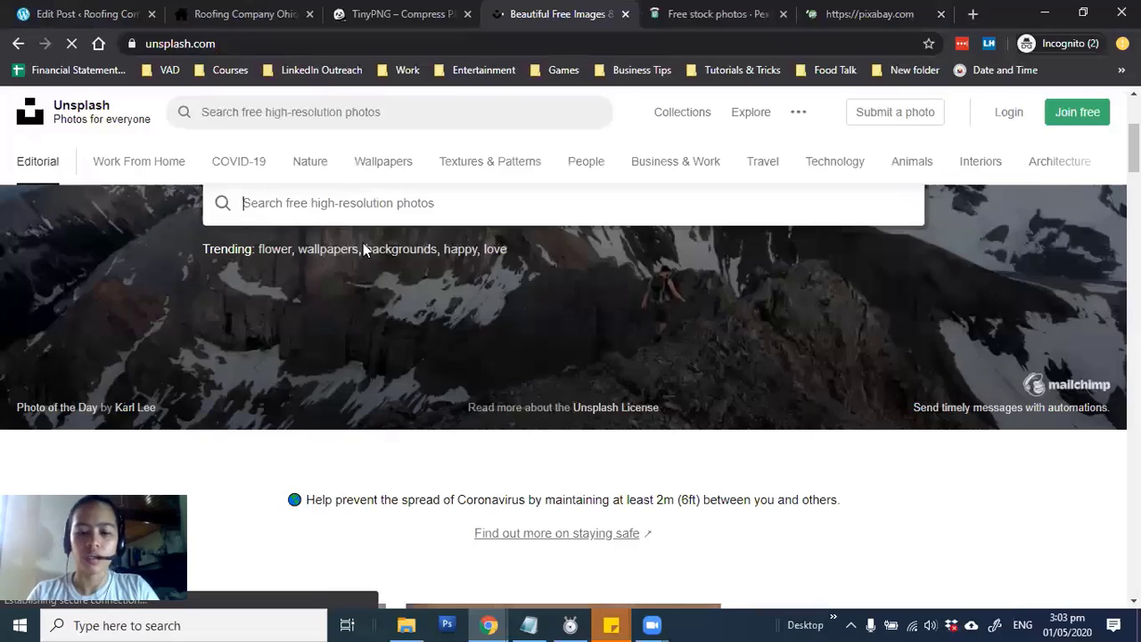
type("lea")
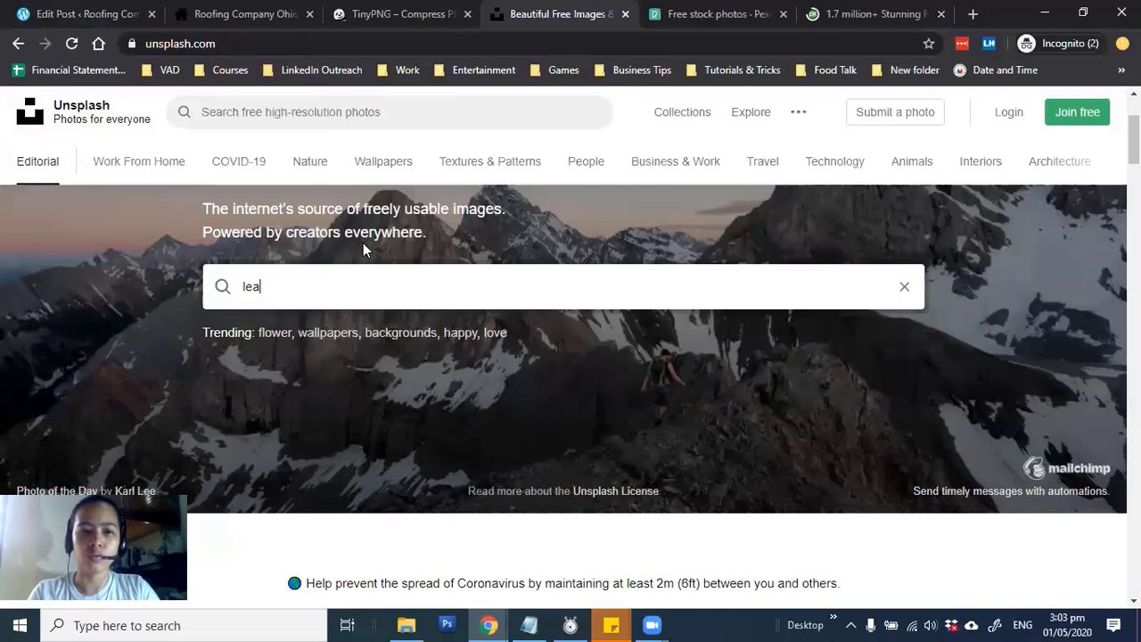
type("ky roof")
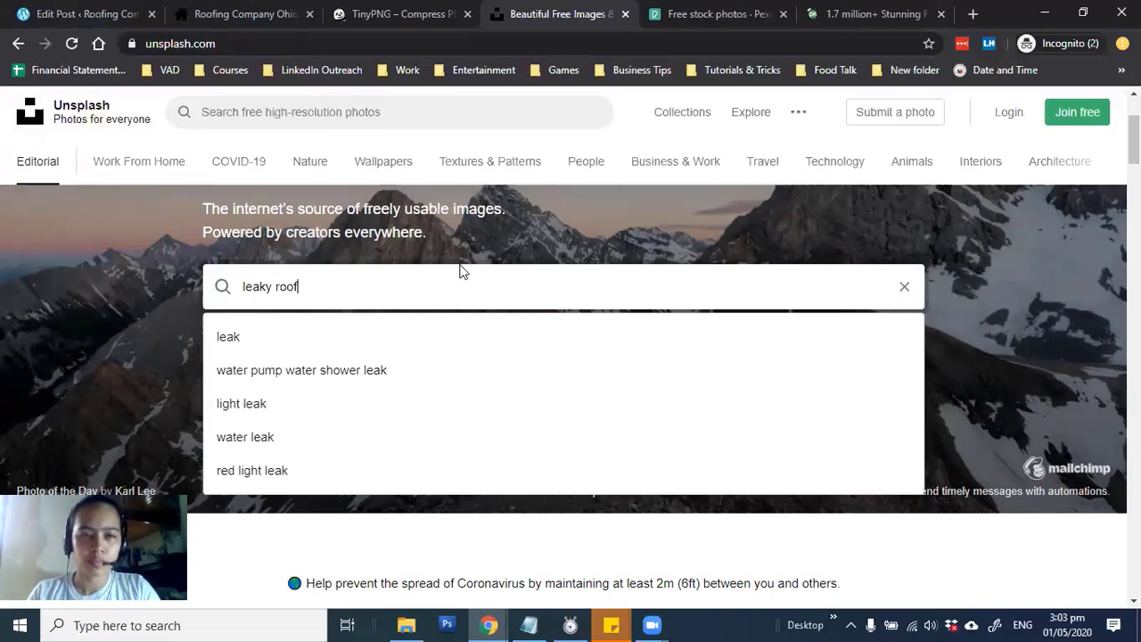
key("Return")
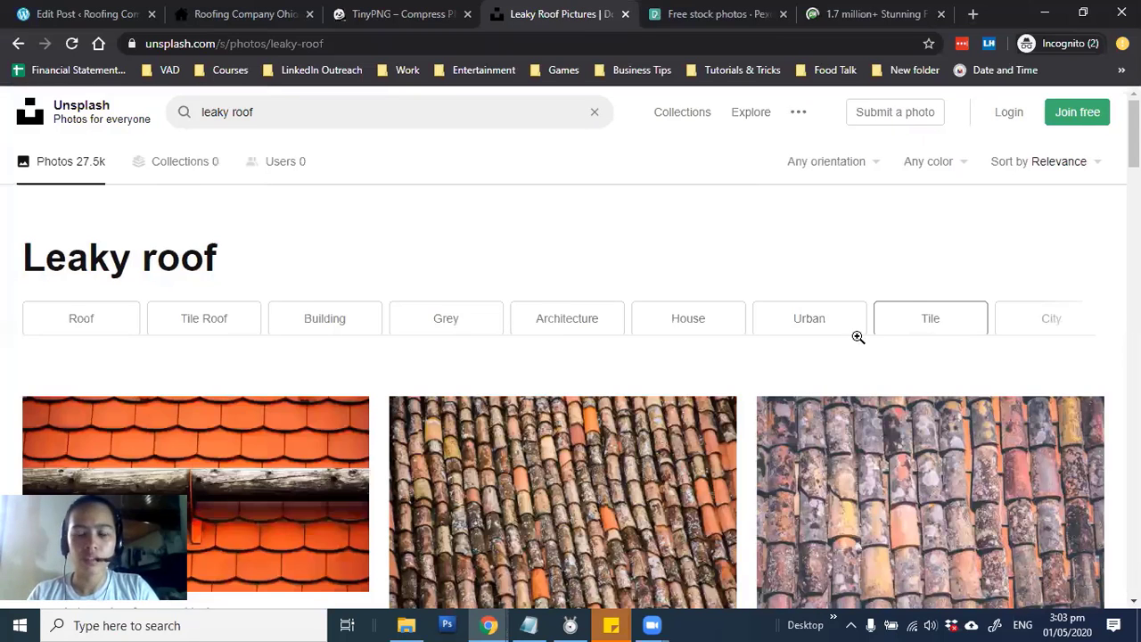
Step: Look through the Unsplash results for a photo of a leaking roof that suits the blog post
scroll(651, 355, "down", 3)
scroll(650, 354, "down", 3)
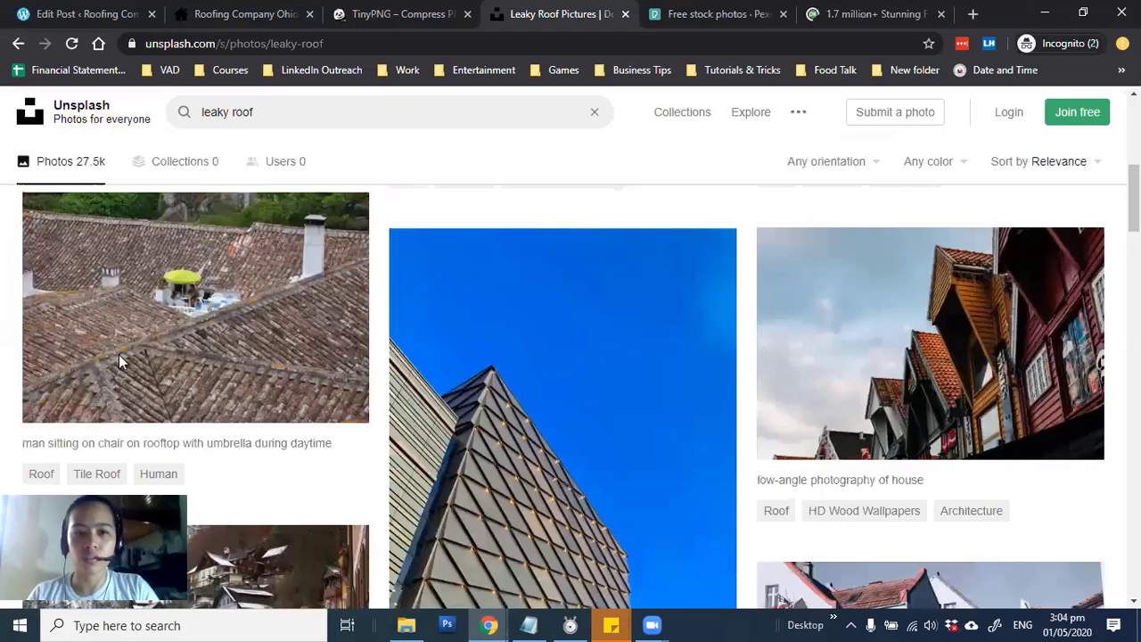
scroll(642, 382, "down", 3)
scroll(657, 388, "down", 3)
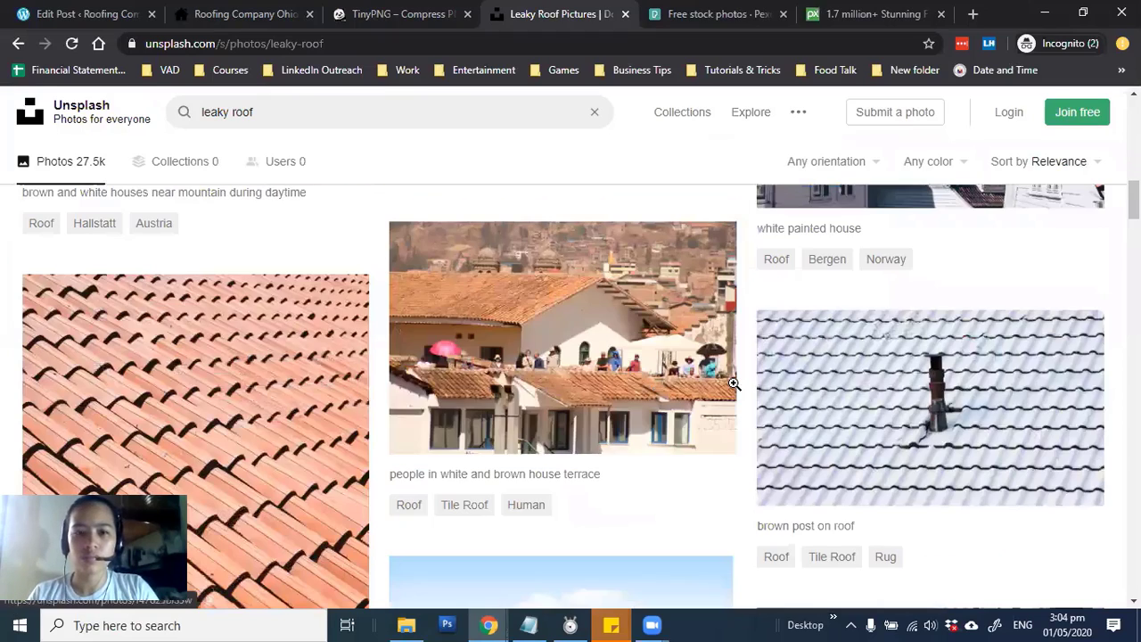
scroll(734, 383, "down", 4)
scroll(967, 335, "up", 2)
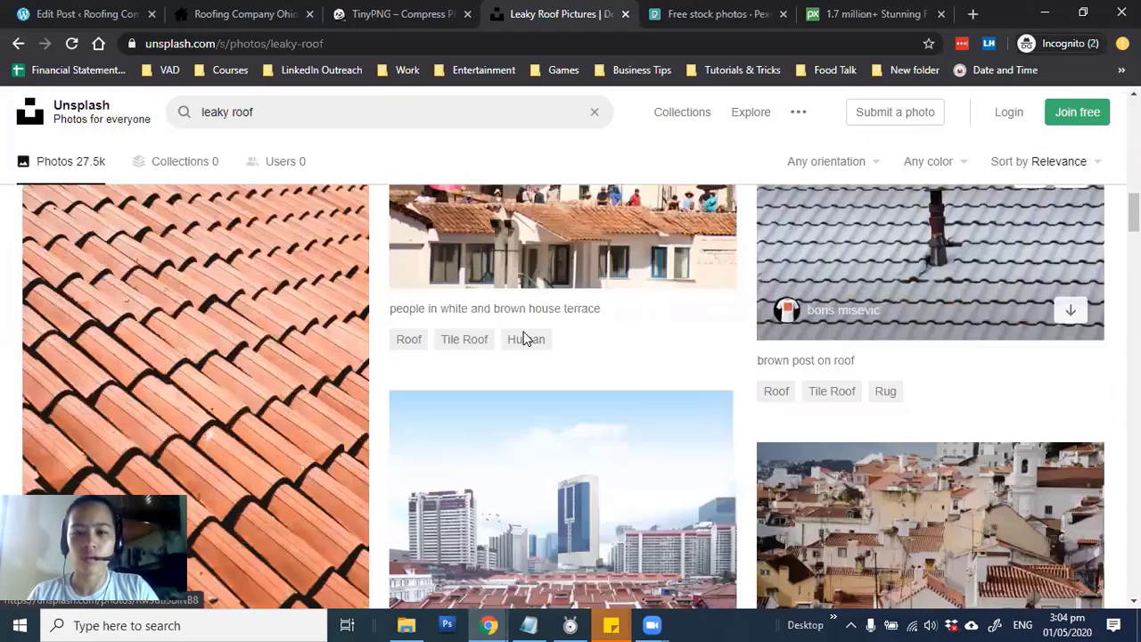
scroll(891, 364, "down", 5)
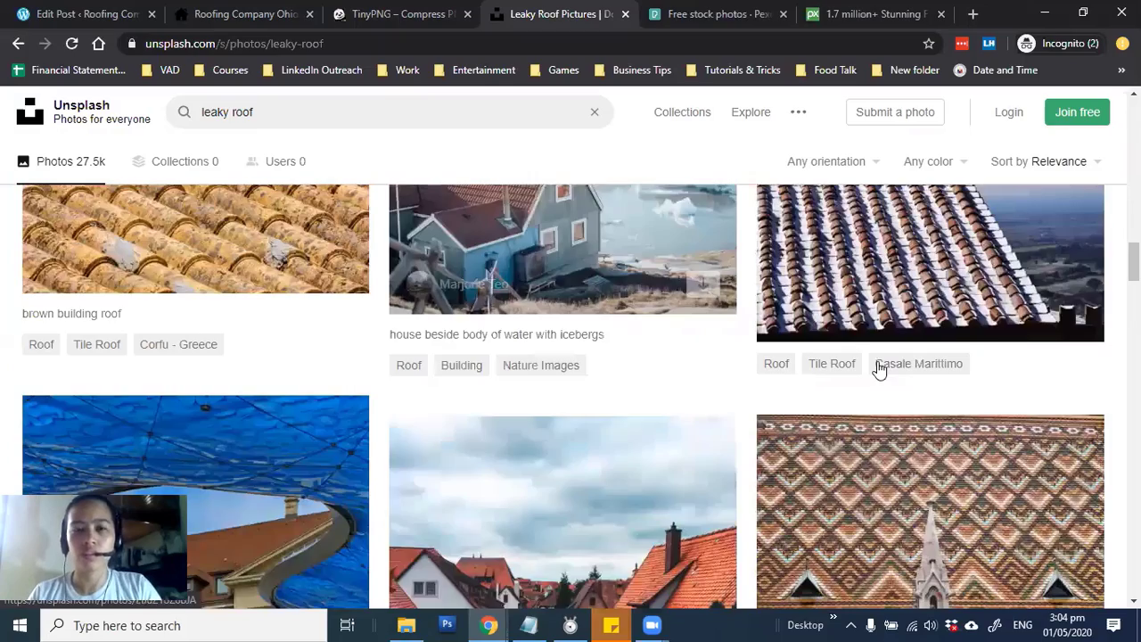
scroll(878, 367, "down", 4)
scroll(664, 198, "down", 4)
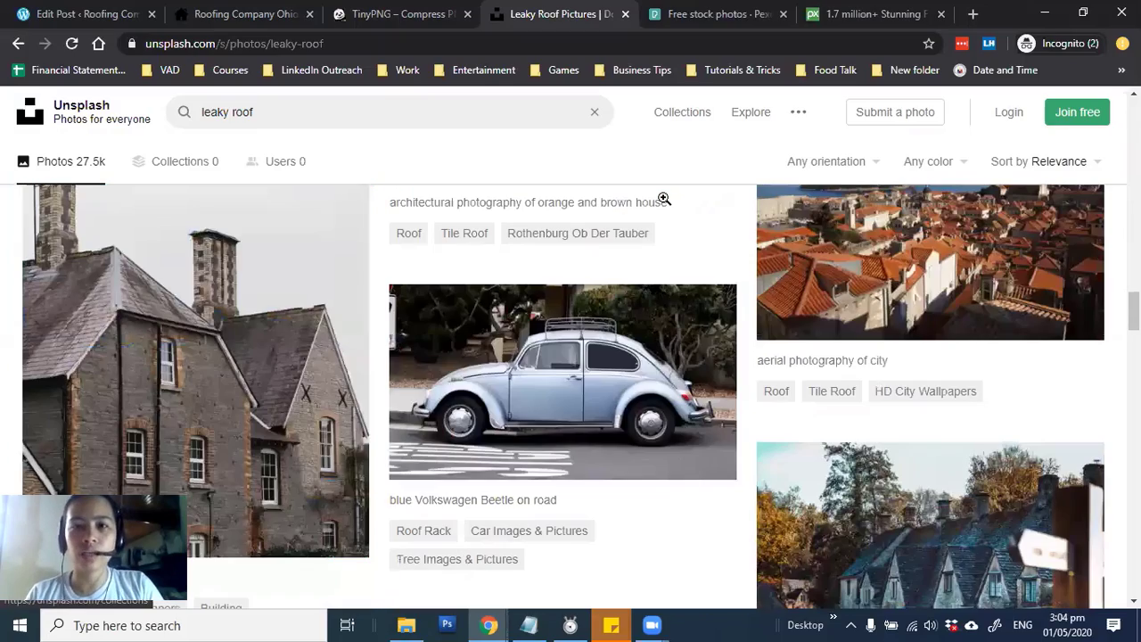
Step: Search Pexels for "leaky roof" and browse the resulting photos for one that suits the post
key("ctrl+Tab")
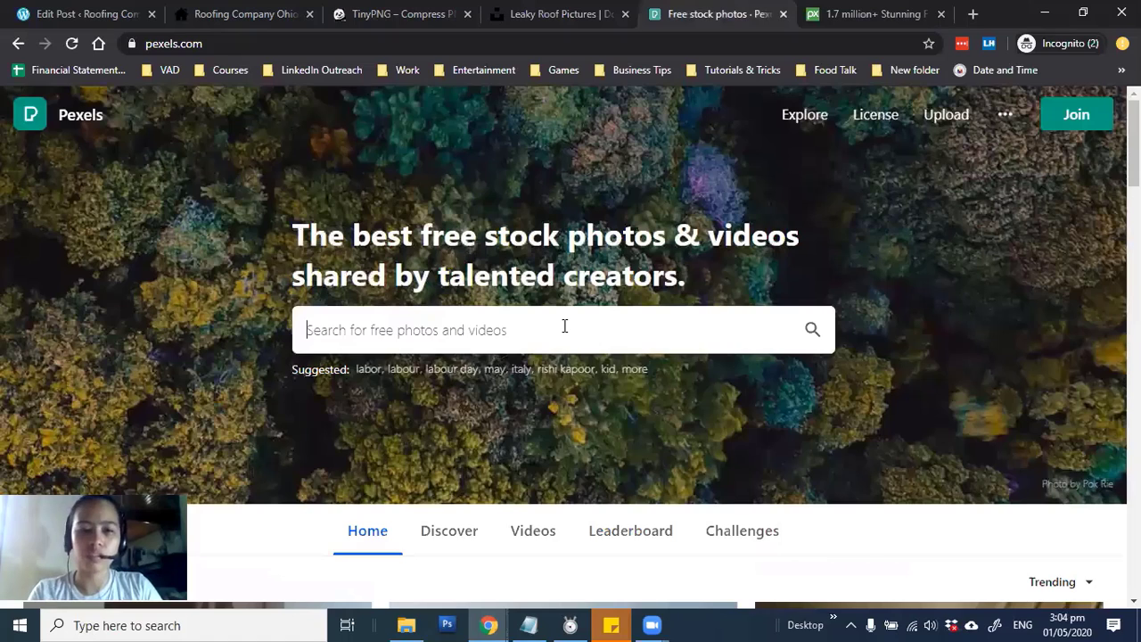
type("leaky roo")
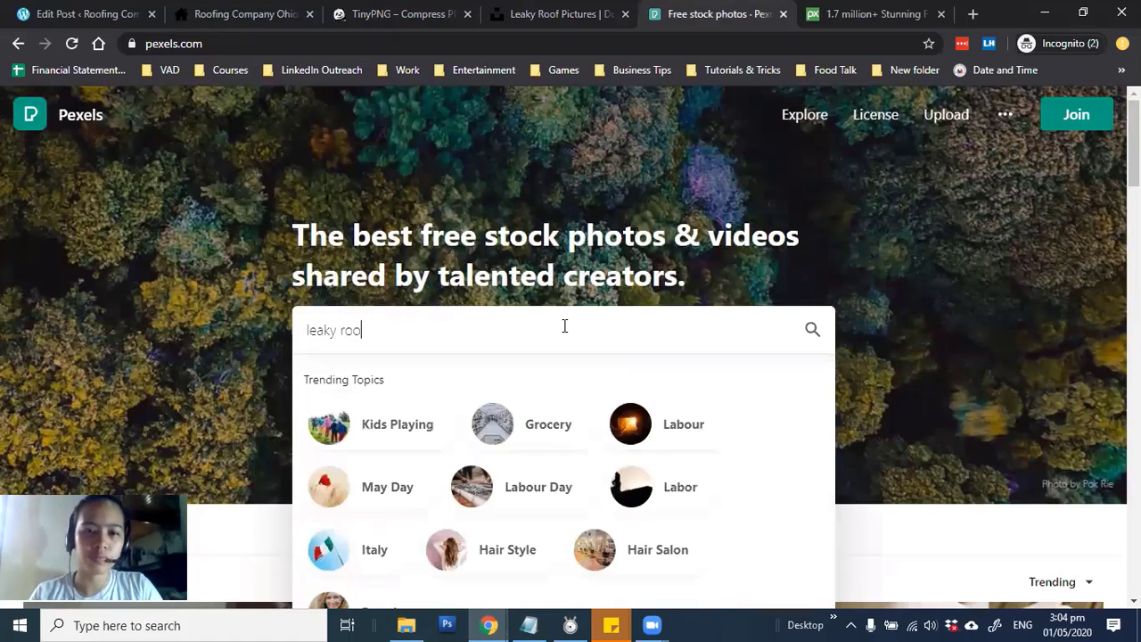
type("f")
key("Return")
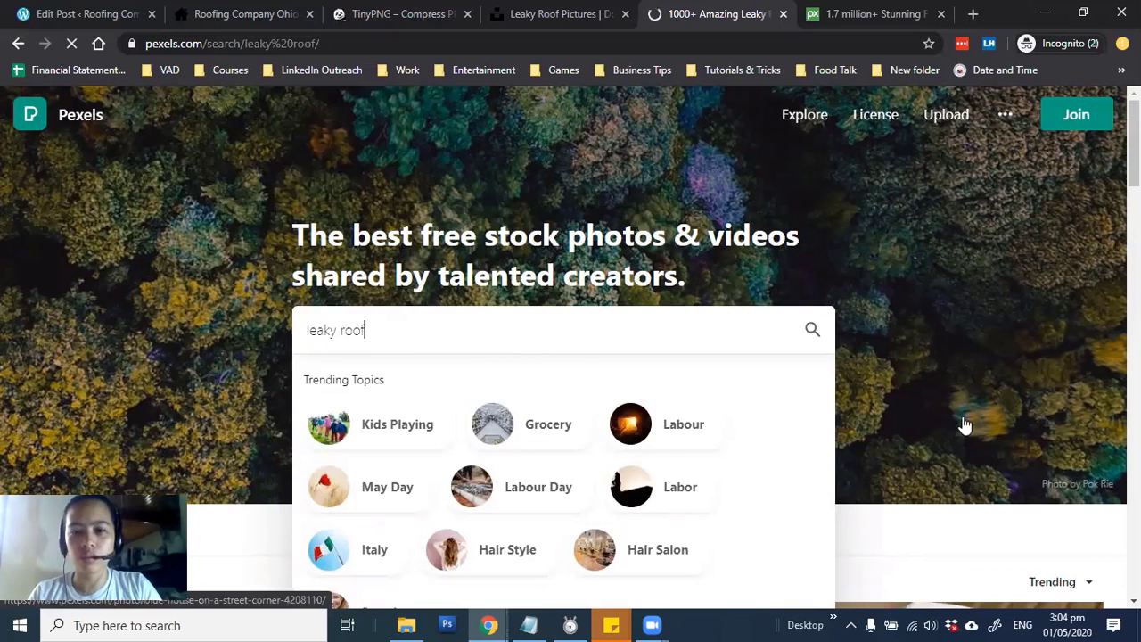
scroll(937, 446, "down", 5)
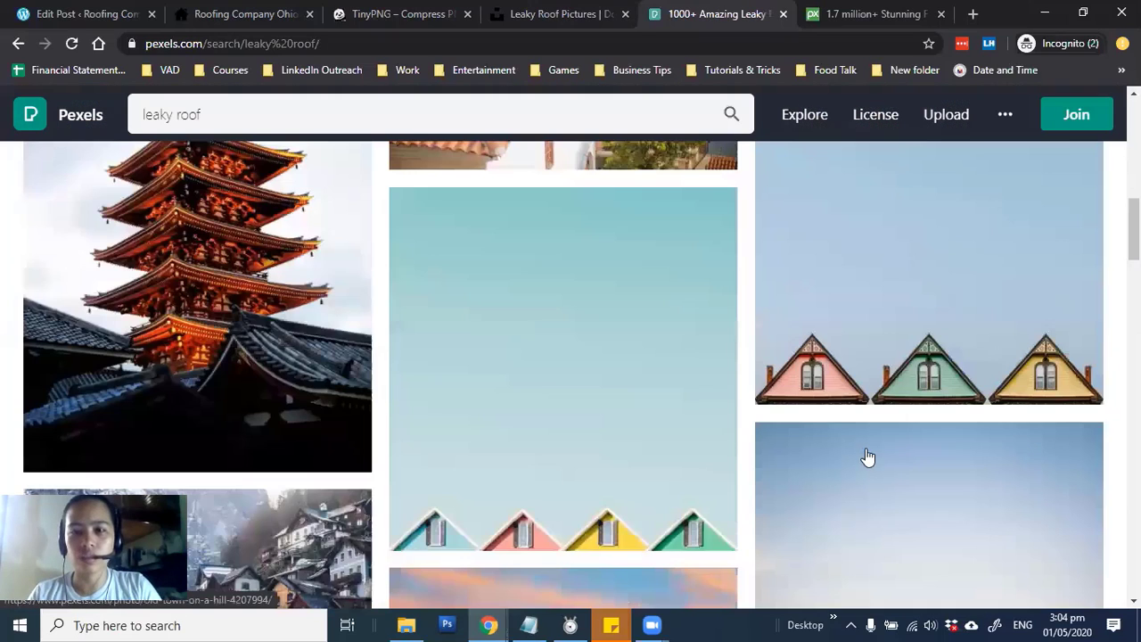
scroll(851, 249, "down", 5)
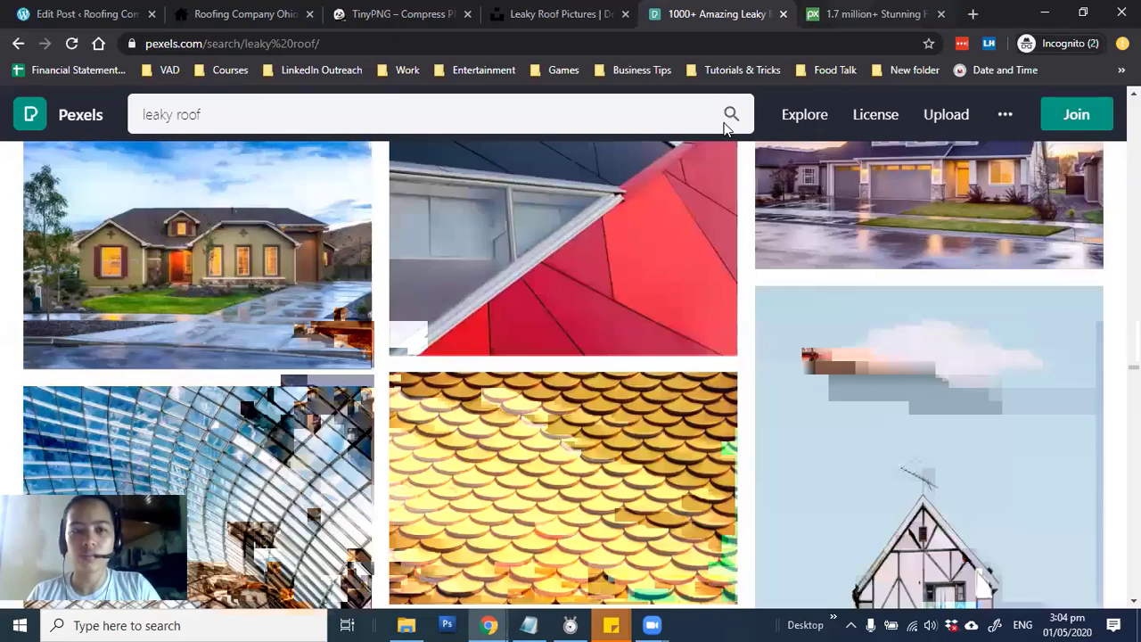
Step: Switch to Pixabay and search its images for "leaky roofing"
key("ctrl+Tab")
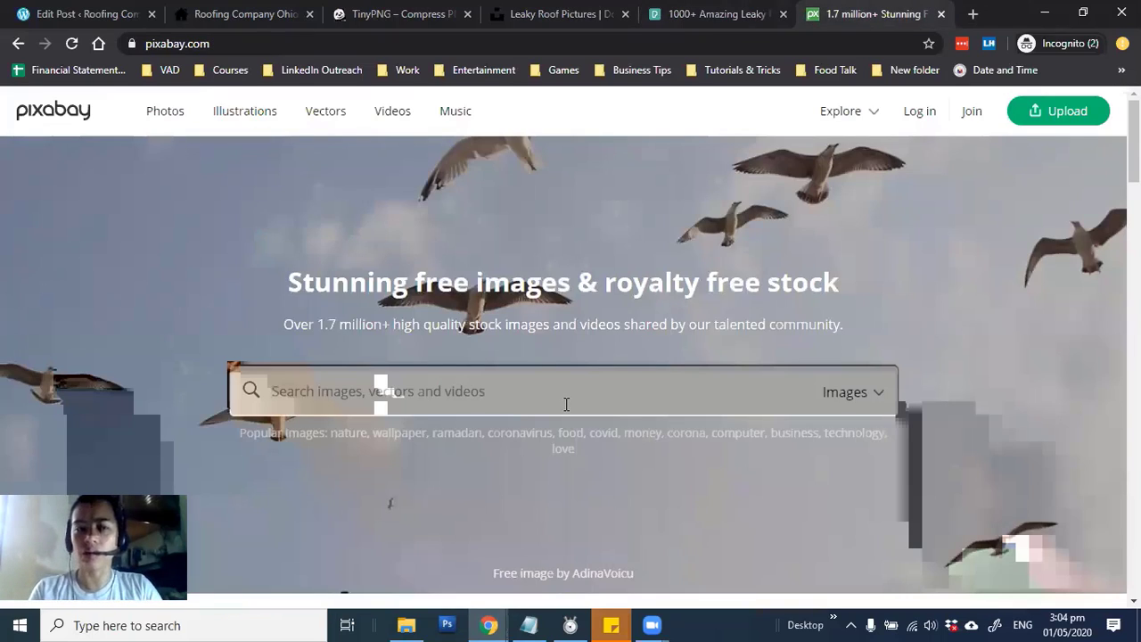
type("roofi")
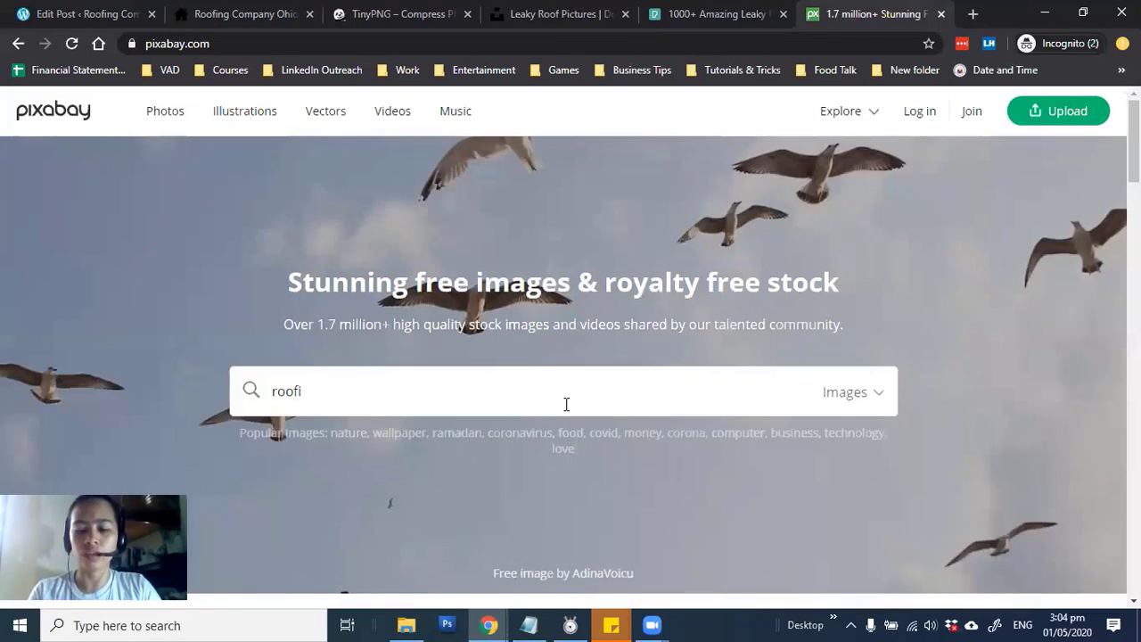
key("BackSpace")
key("BackSpace")
key("BackSpace")
key("BackSpace")
key("BackSpace")
type("lea")
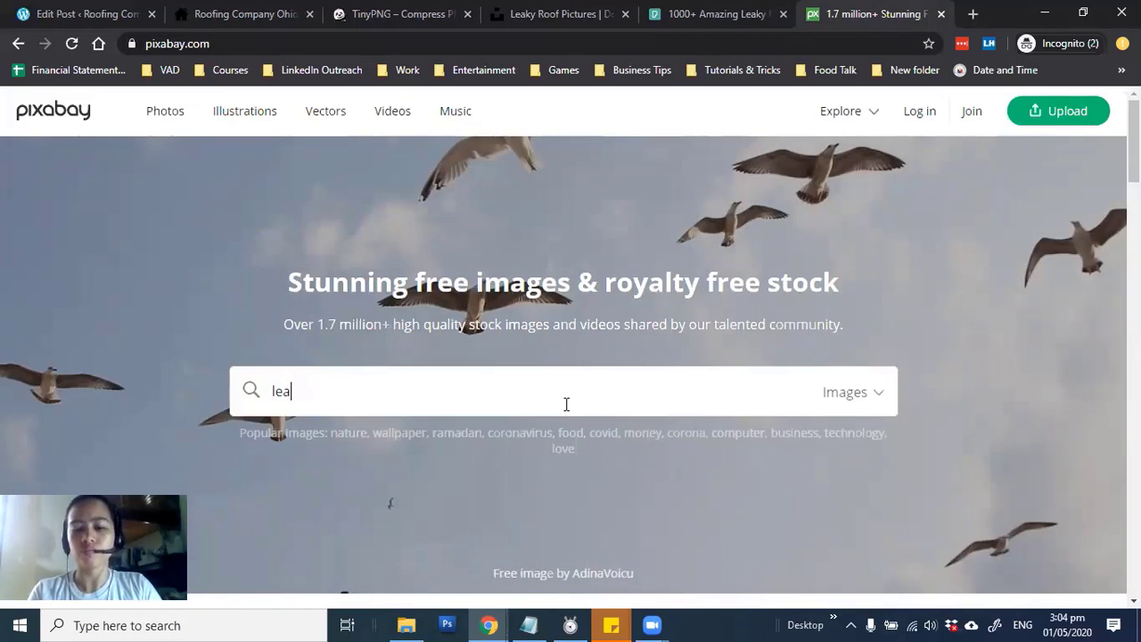
type("ky roofing")
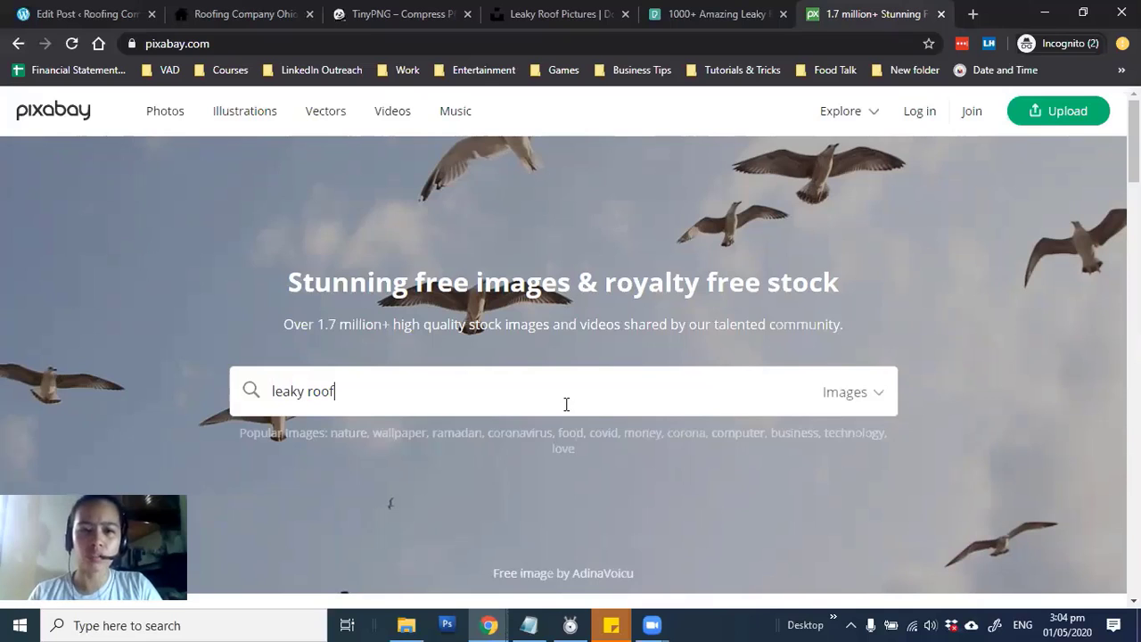
key("Return")
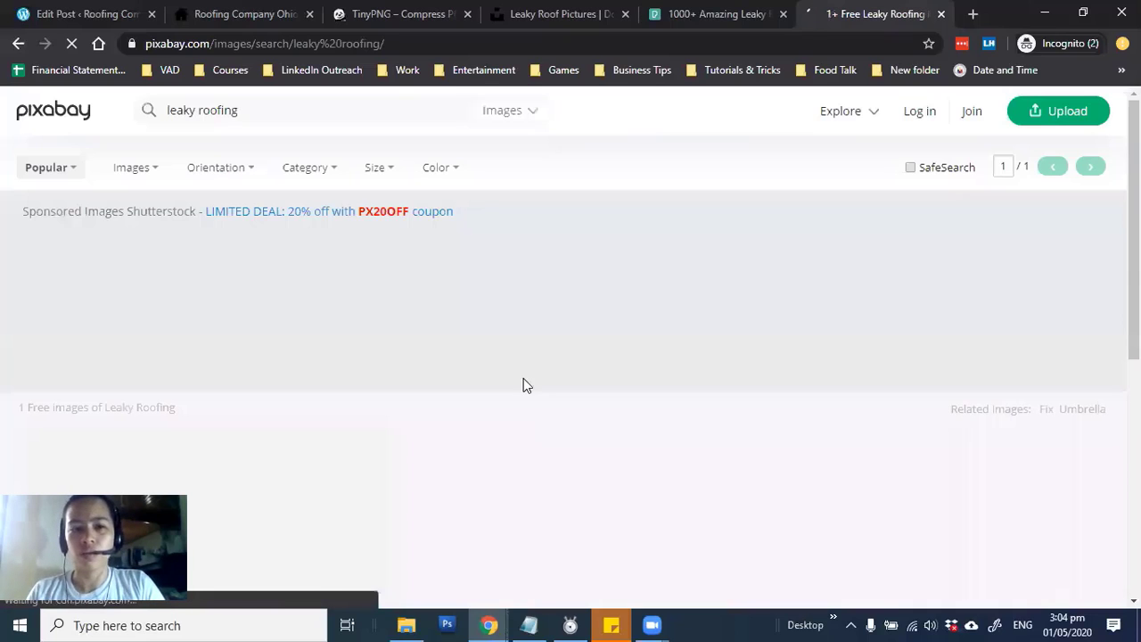
Step: Open the photo of umbrellas on a tiled roof from the results and show its free download sizes
scroll(587, 372, "down", 4)
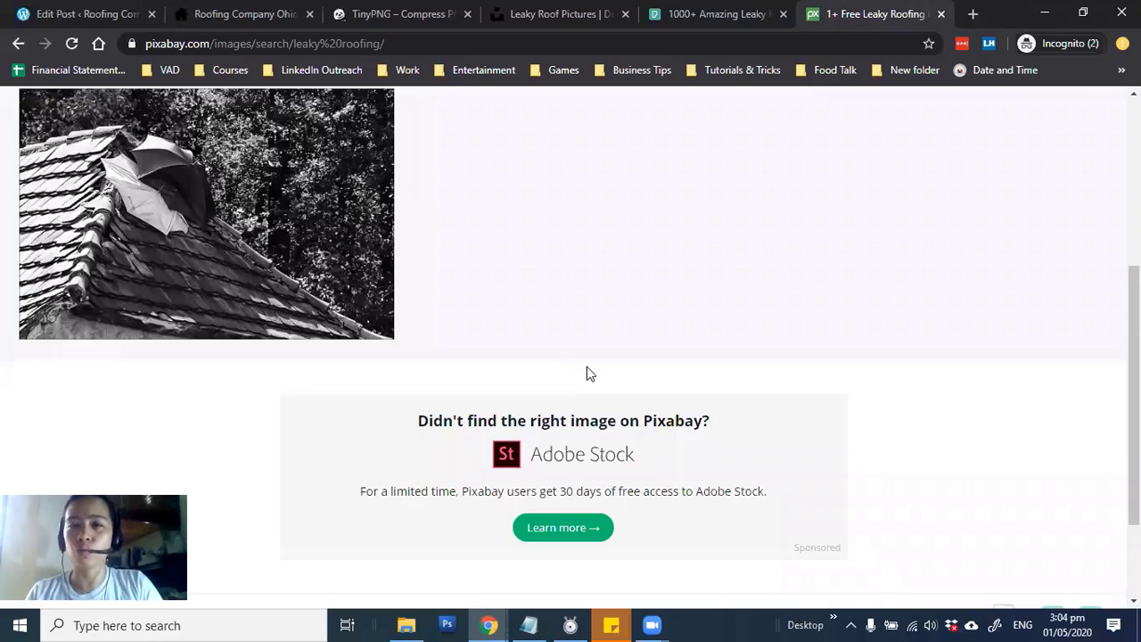
scroll(587, 372, "up", 4)
scroll(586, 372, "down", 4)
left_click(285, 274)
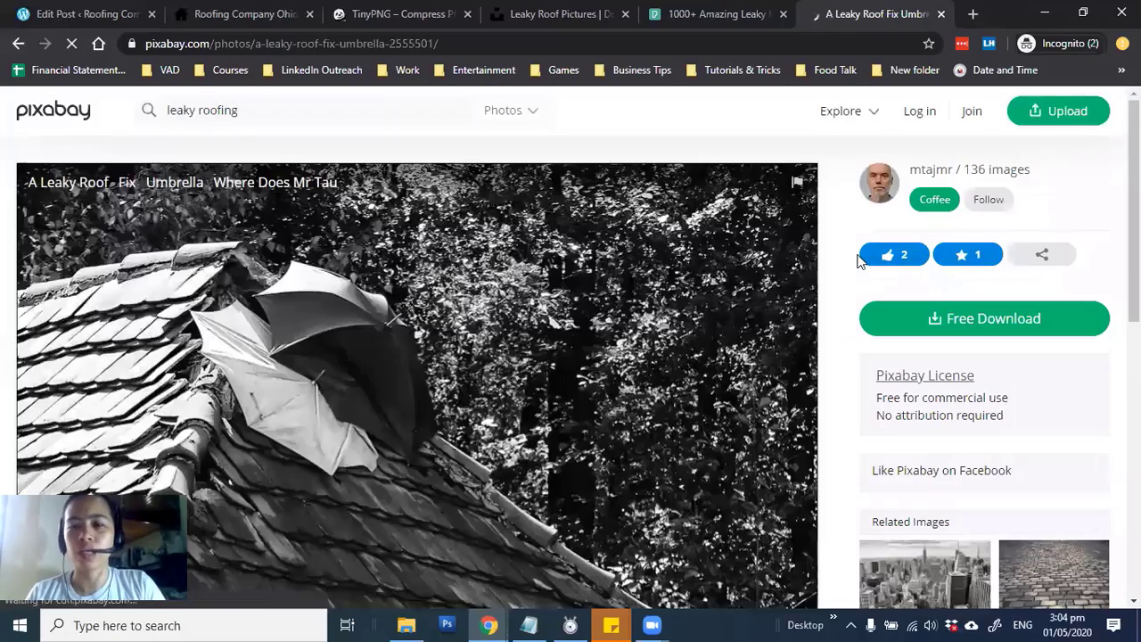
scroll(843, 249, "down", 2)
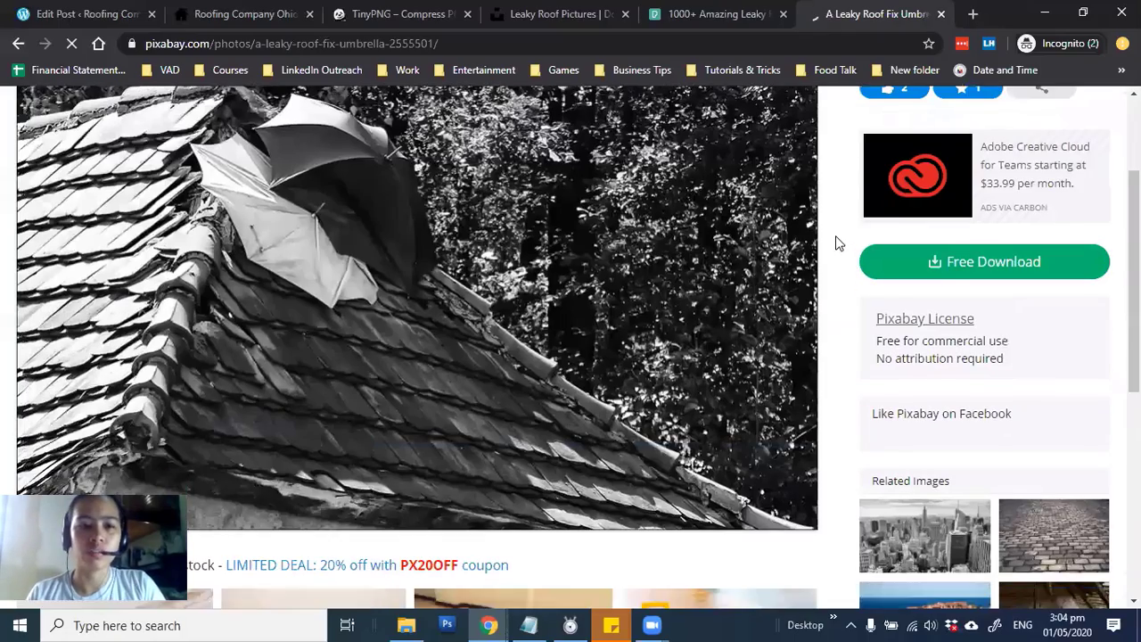
scroll(837, 237, "down", 3)
scroll(838, 242, "up", 4)
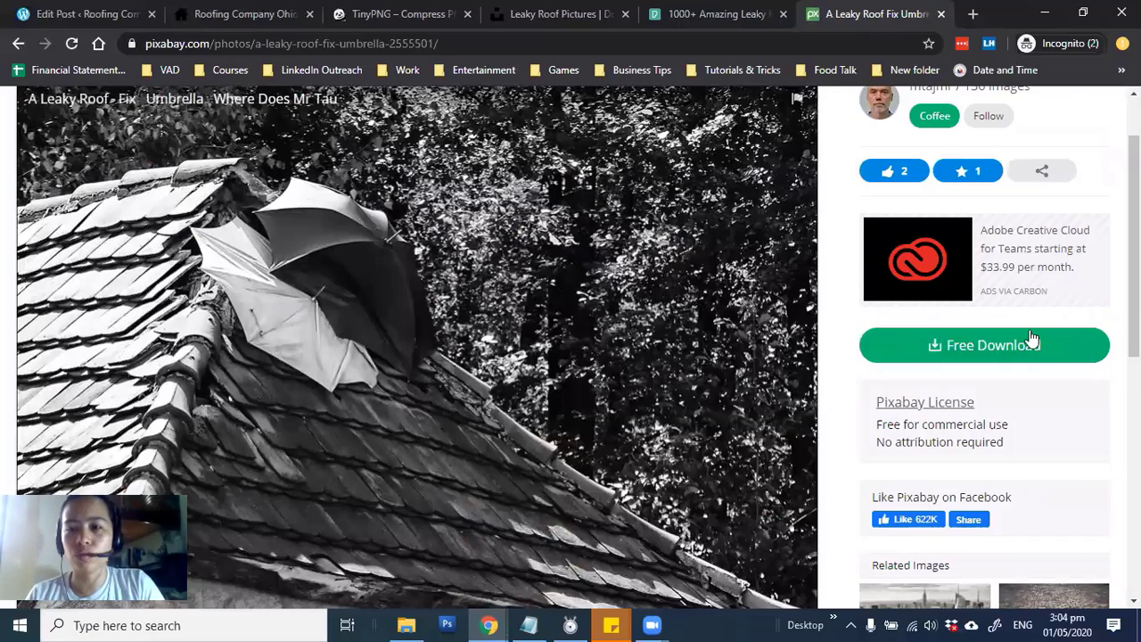
scroll(573, 365, "up", 1)
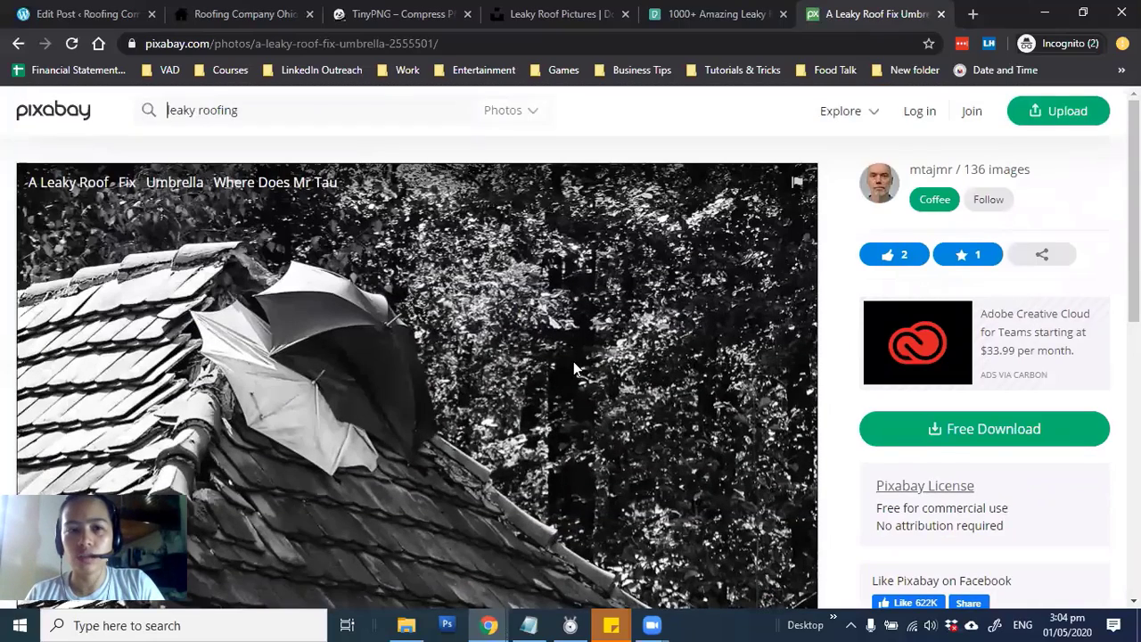
scroll(573, 361, "down", 2)
left_click(994, 268)
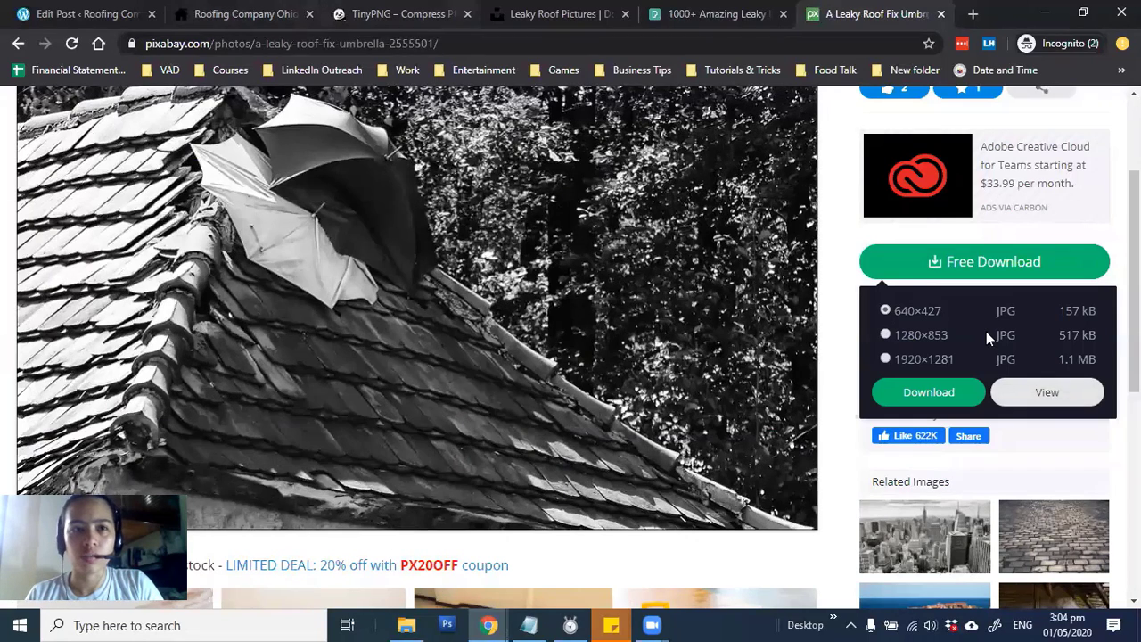
Step: Open the "Introduce Yourself (Example Post)" post on the Roofing Company Ohio site and examine its featured image and layout
key("ctrl+2")
scroll(375, 339, "down", 2)
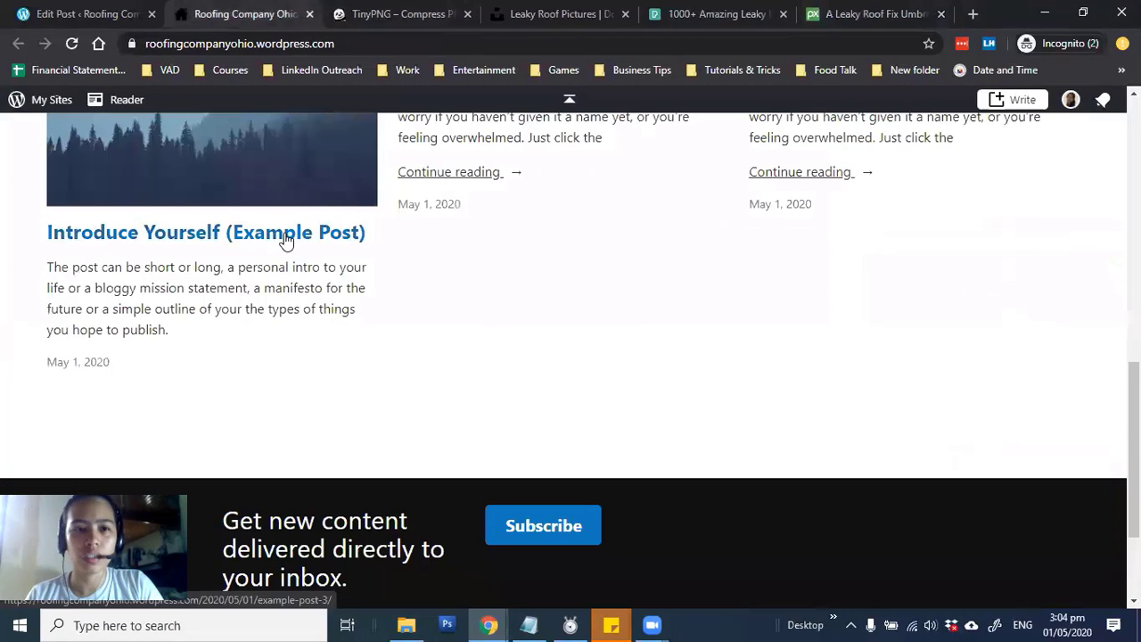
left_click(285, 237)
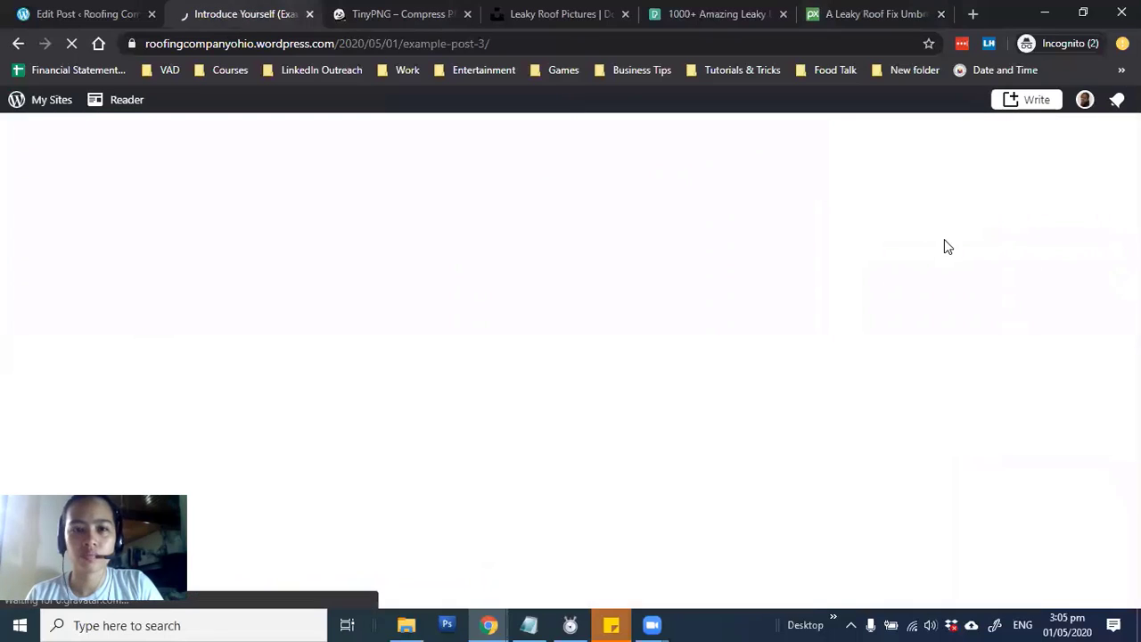
scroll(959, 232, "down", 5)
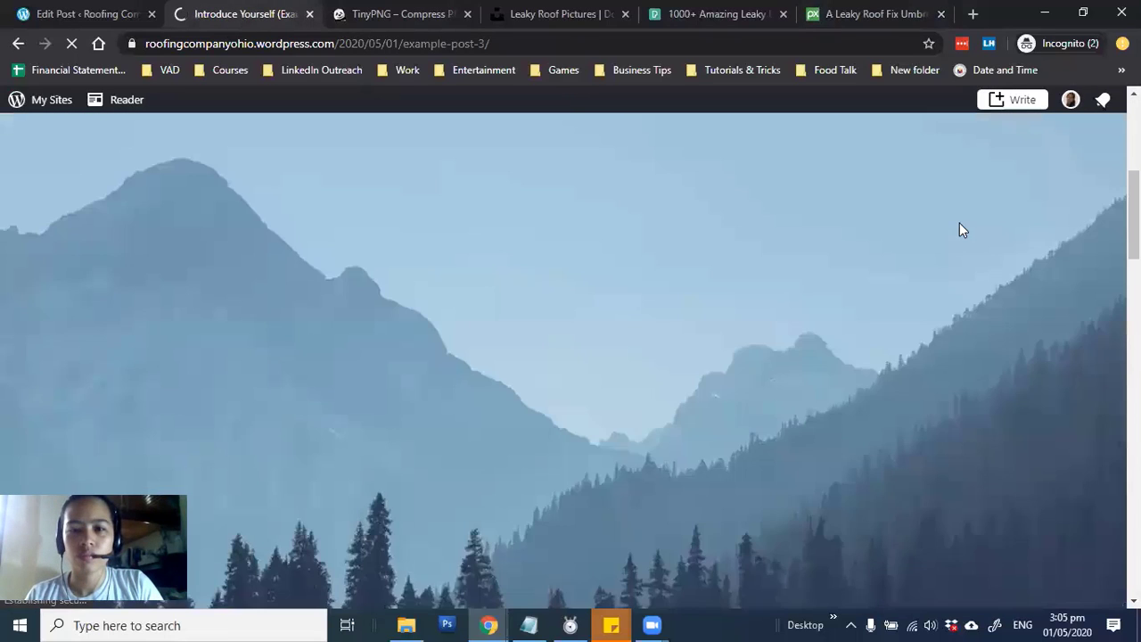
scroll(959, 223, "down", 5)
scroll(959, 223, "up", 3)
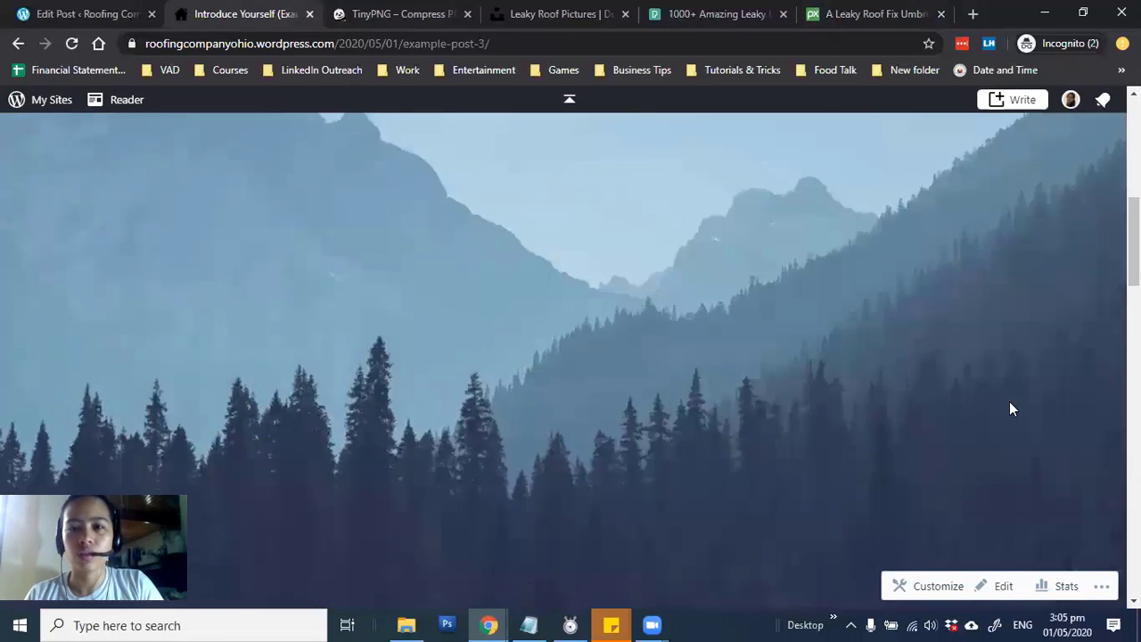
scroll(591, 275, "up", 5)
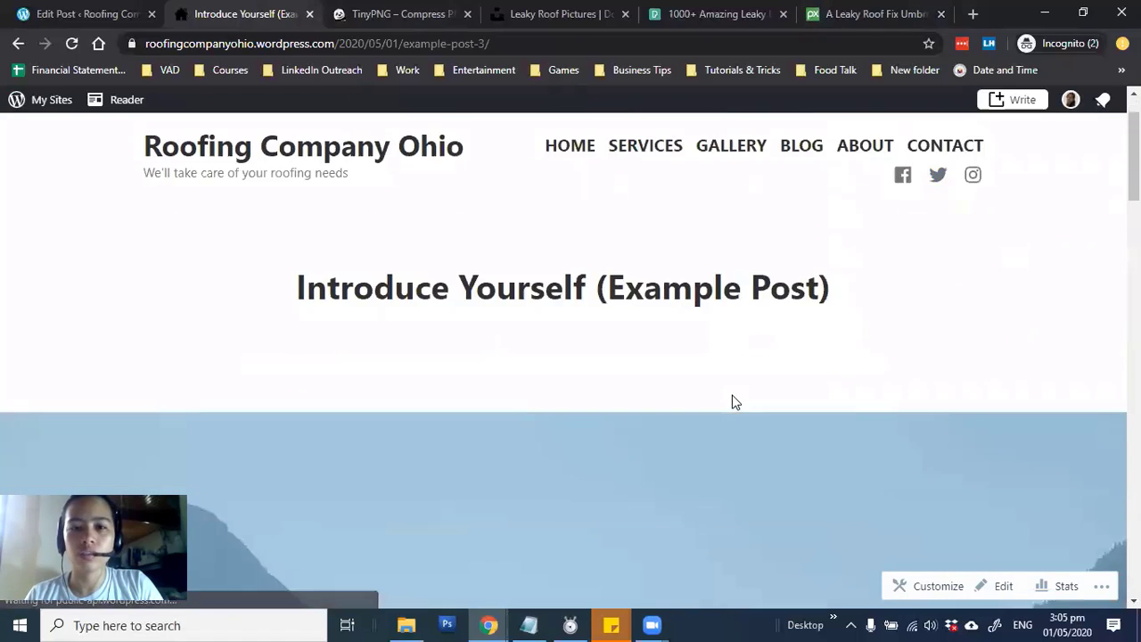
scroll(541, 409, "down", 5)
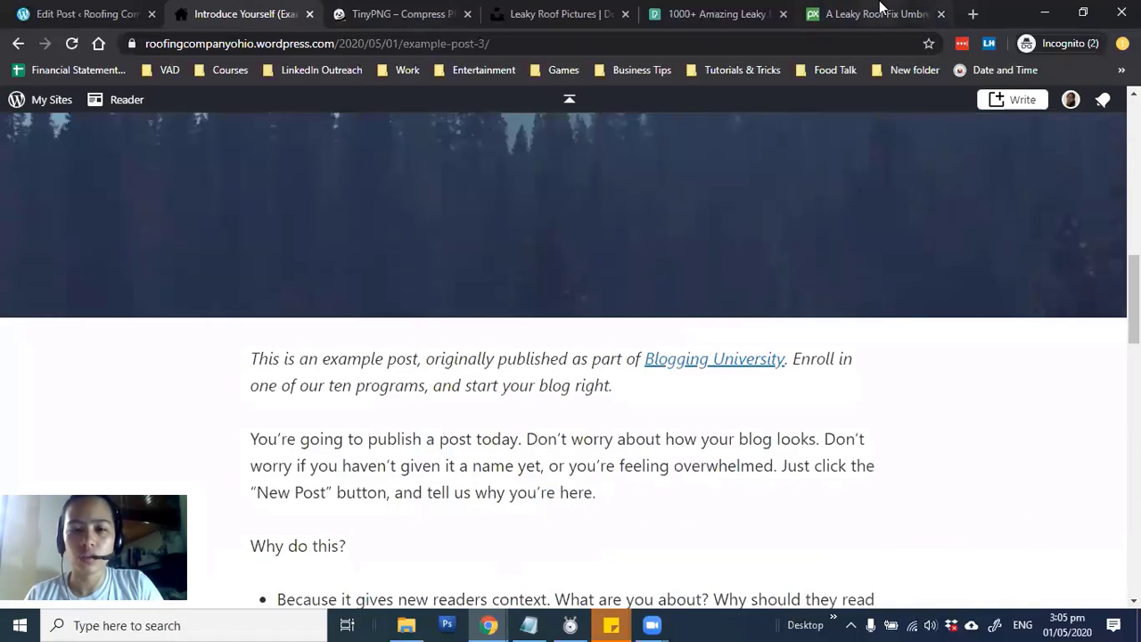
scroll(832, 249, "down", 5)
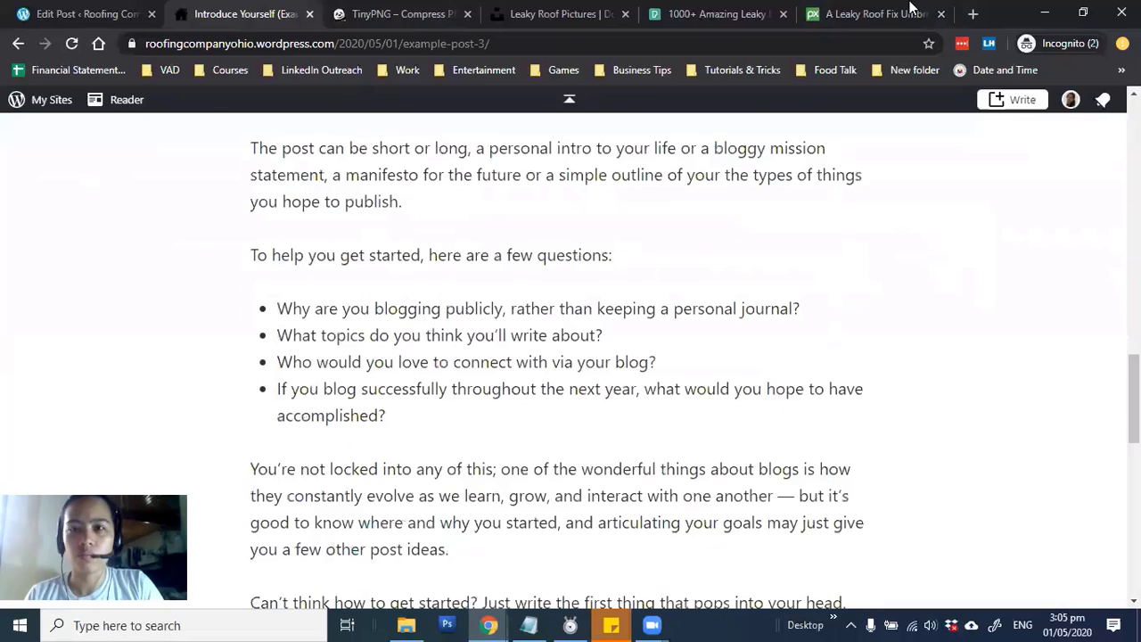
Step: Return to the Pixabay roof photo, request the 1280×853 JPG download and start the robot check
left_click(908, 7)
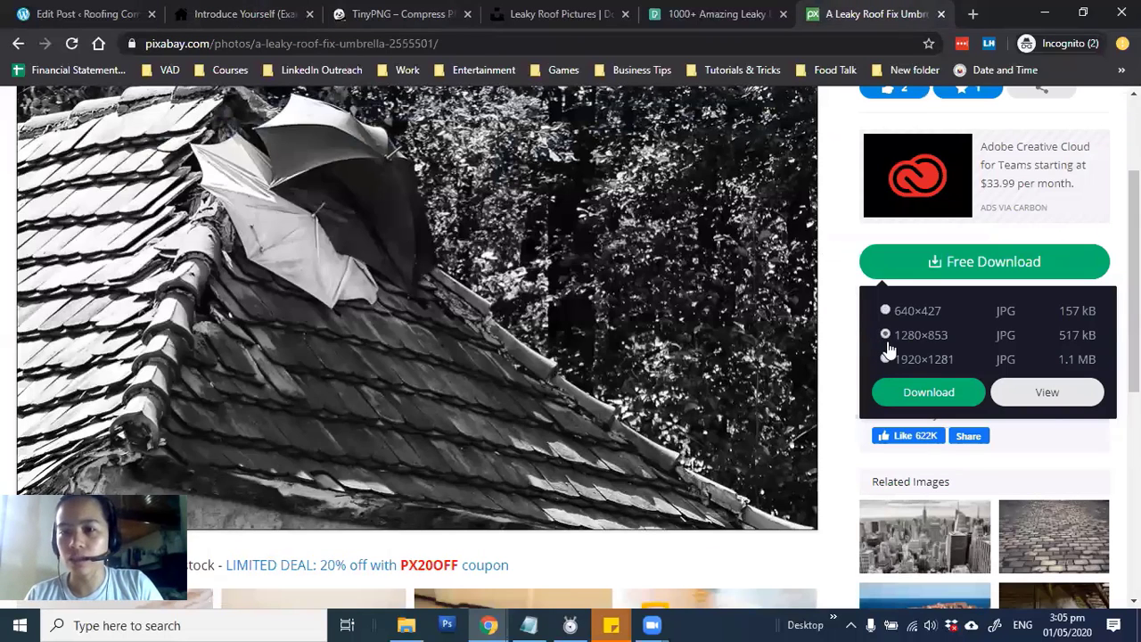
left_click(947, 397)
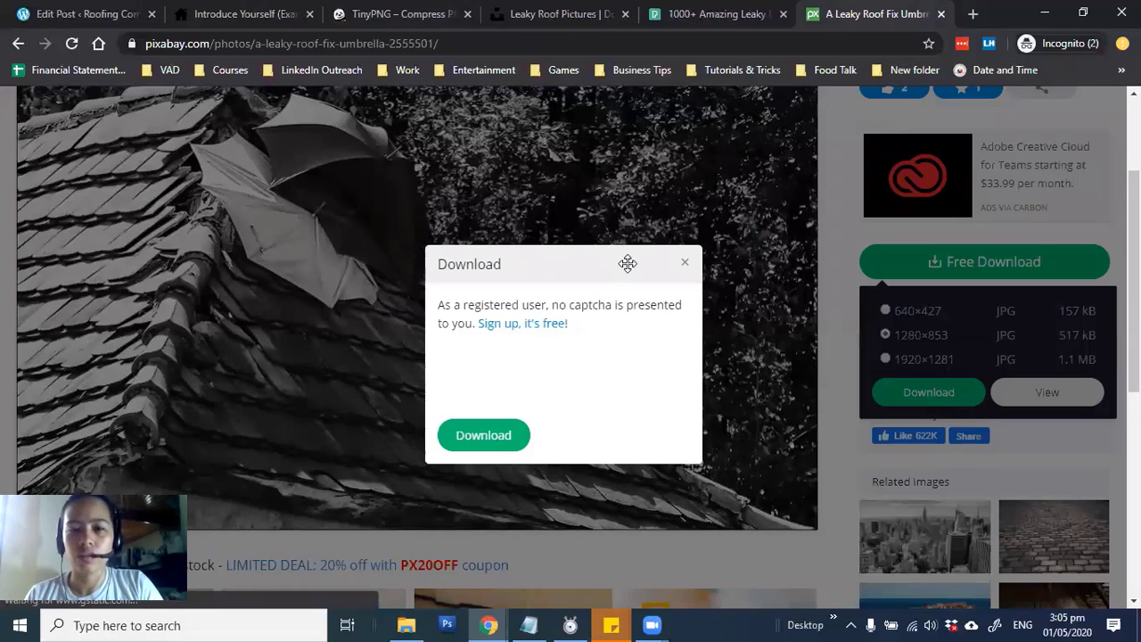
left_click(453, 371)
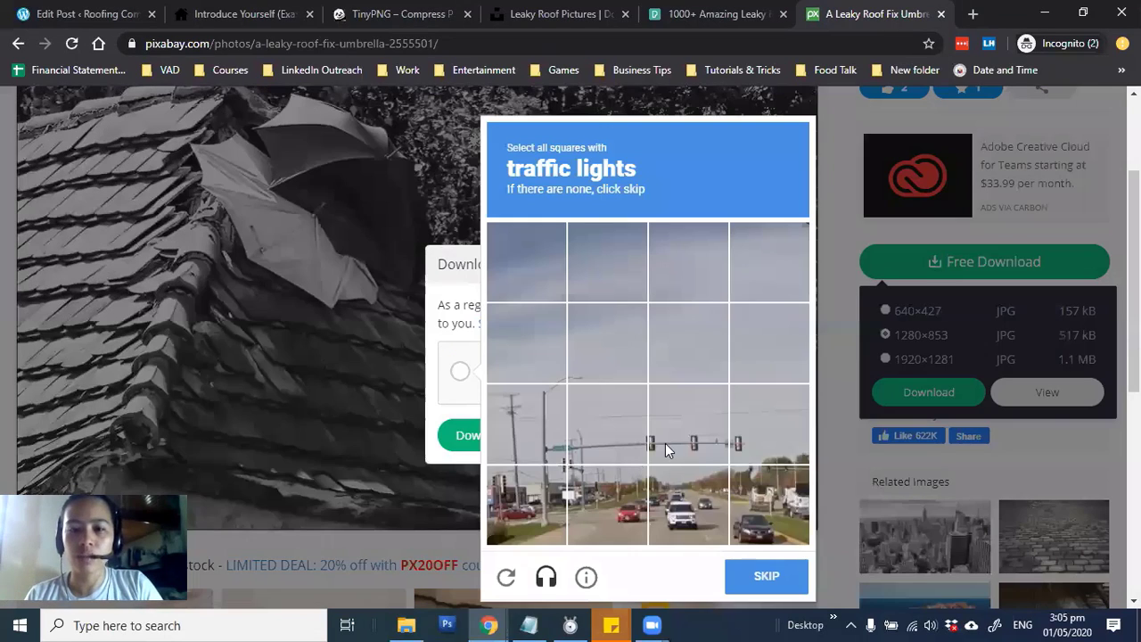
Step: Mark the traffic light squares in the first captcha image and continue to the following challenge
left_click(665, 443)
left_click(768, 432)
left_click(606, 432)
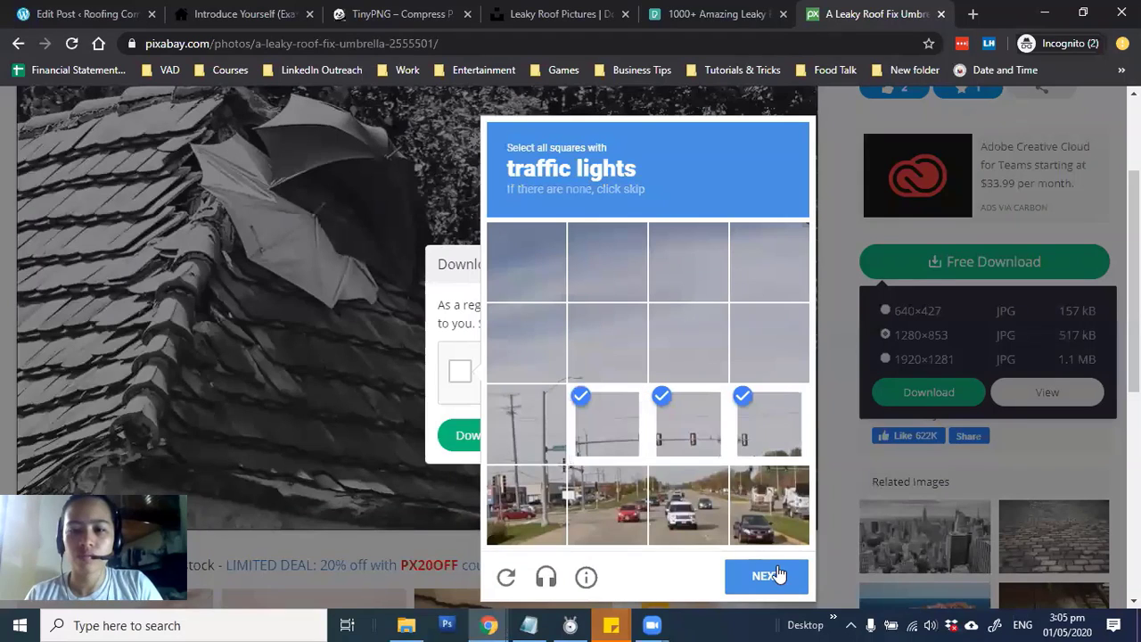
left_click(768, 505)
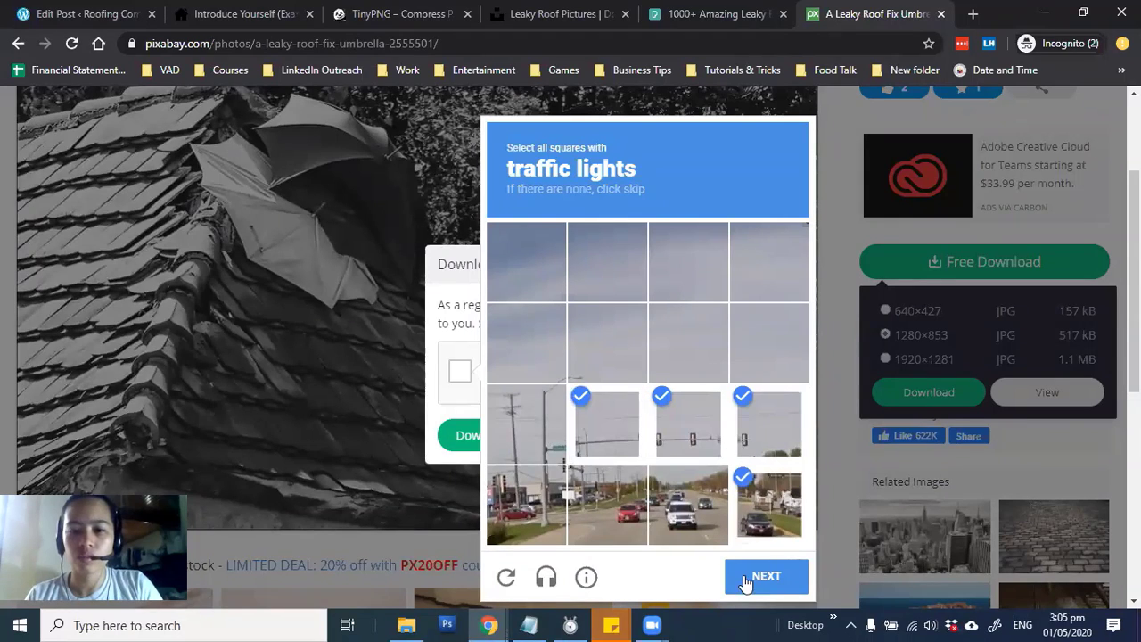
left_click(525, 423)
left_click(525, 504)
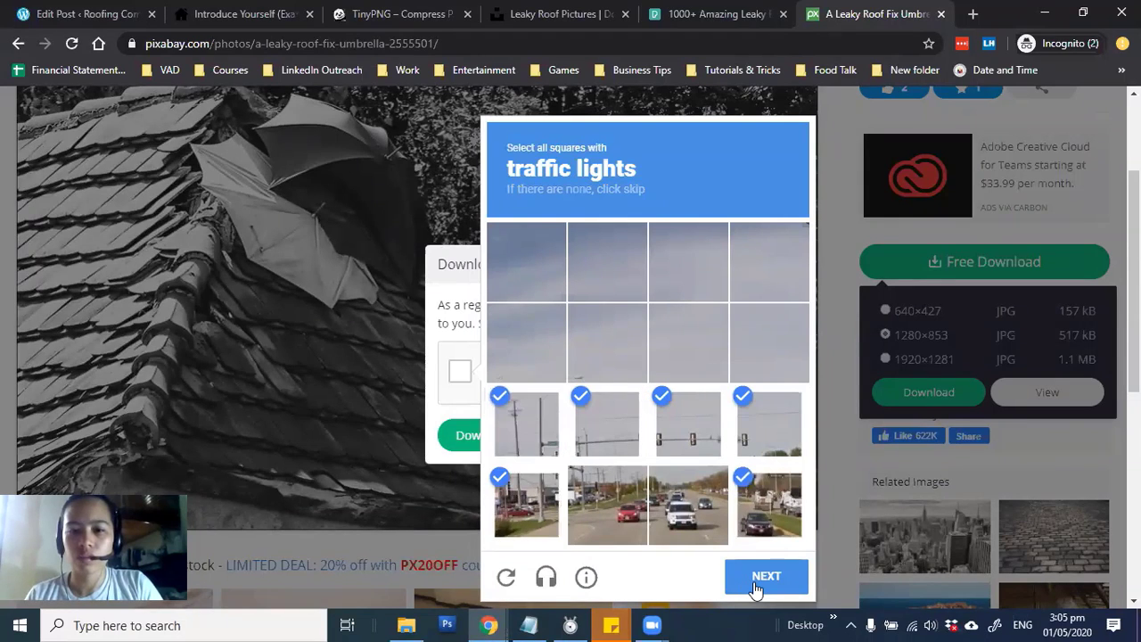
left_click(613, 511)
left_click(773, 575)
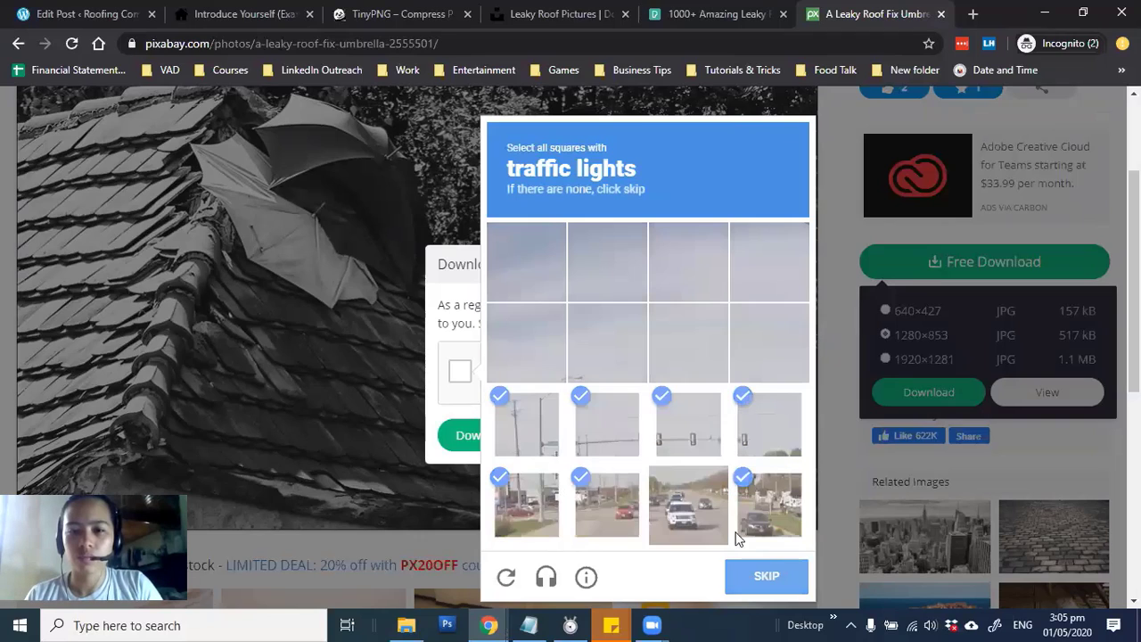
Step: Mark the traffic light squares in the second captcha image and submit them for verification
left_click(546, 443)
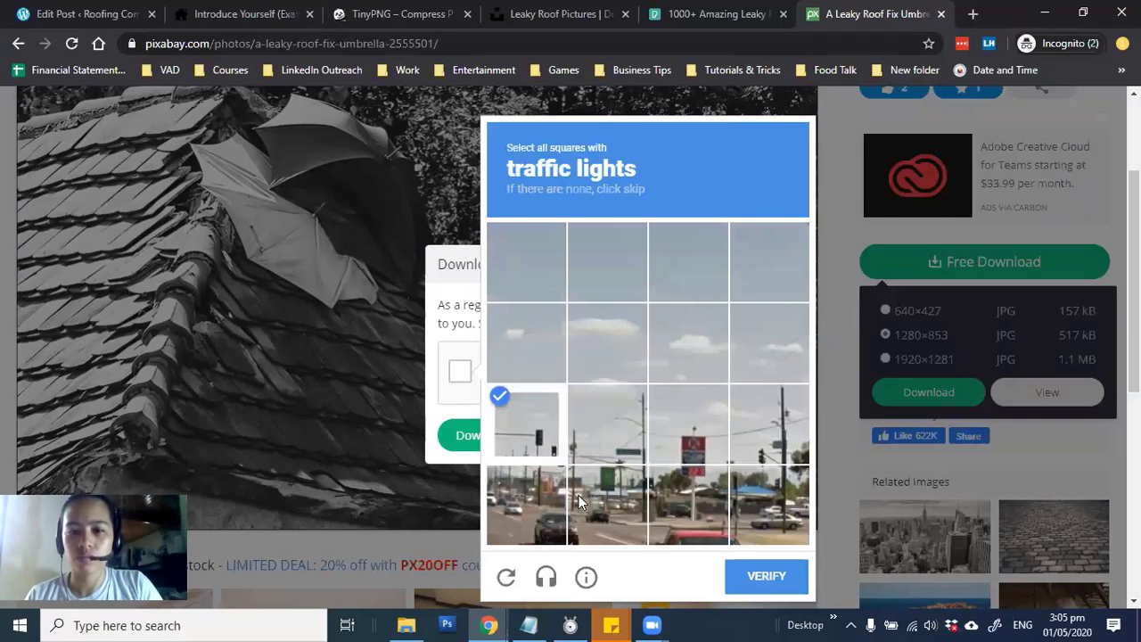
left_click(770, 443)
left_click(775, 506)
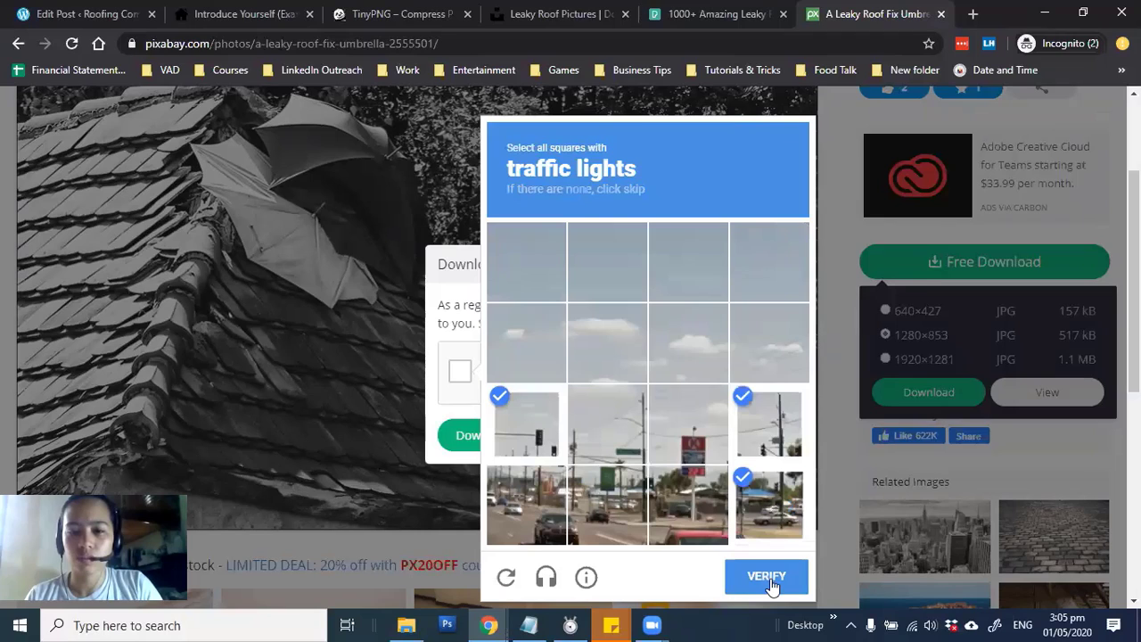
left_click(769, 505)
left_click(688, 505)
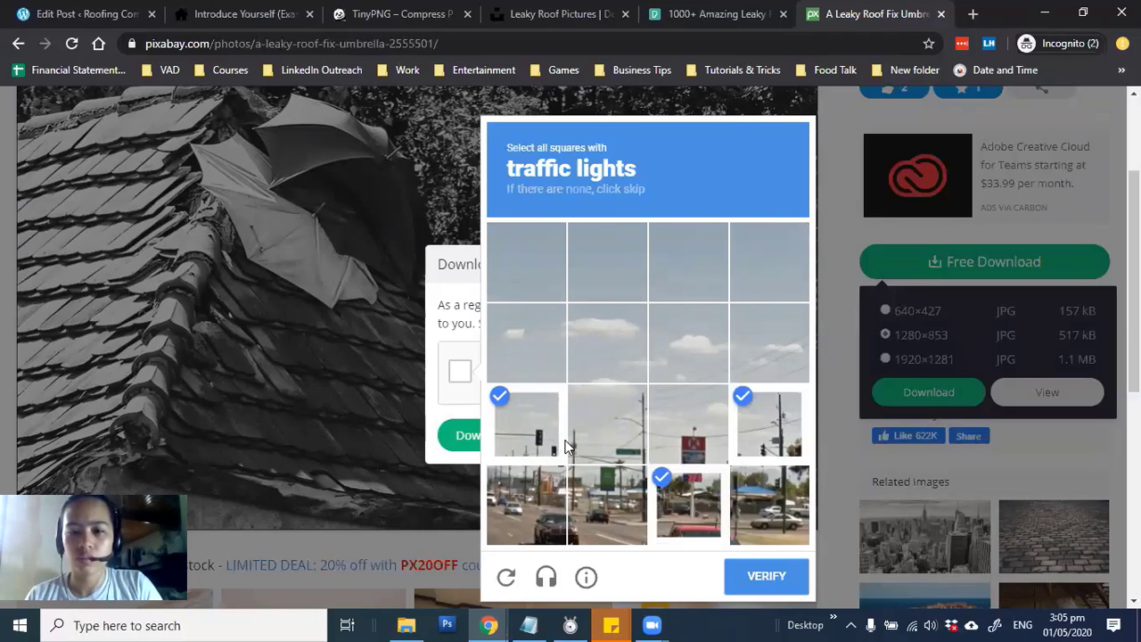
left_click(766, 576)
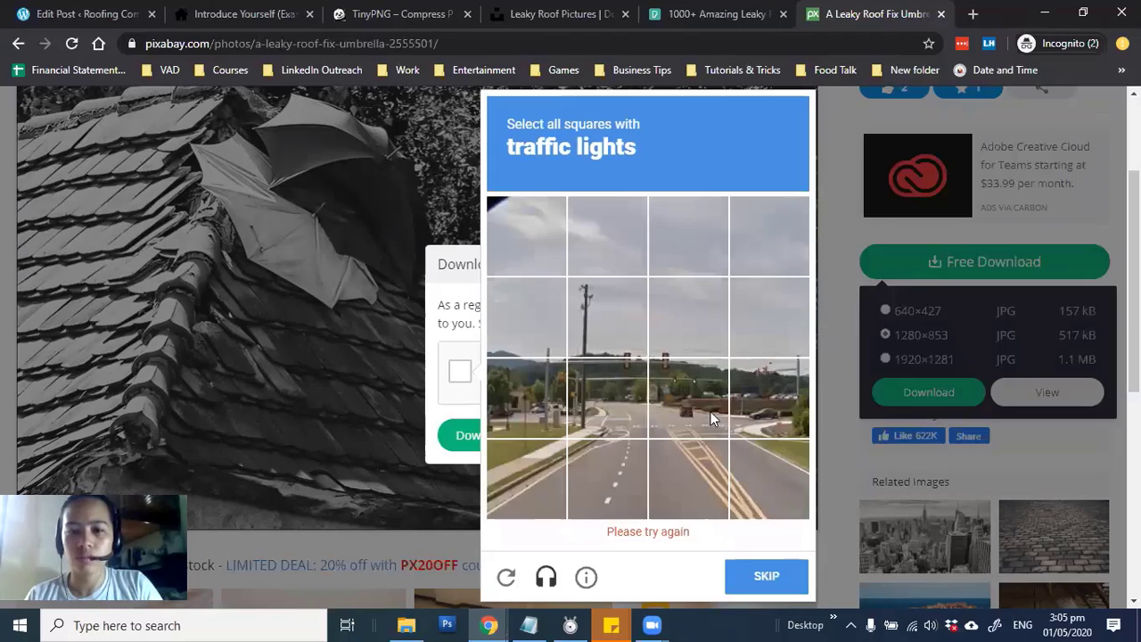
Step: Select the five central squares around the traffic lights in the third captcha image and verify the selection
left_click(710, 419)
left_click(615, 420)
left_click(700, 334)
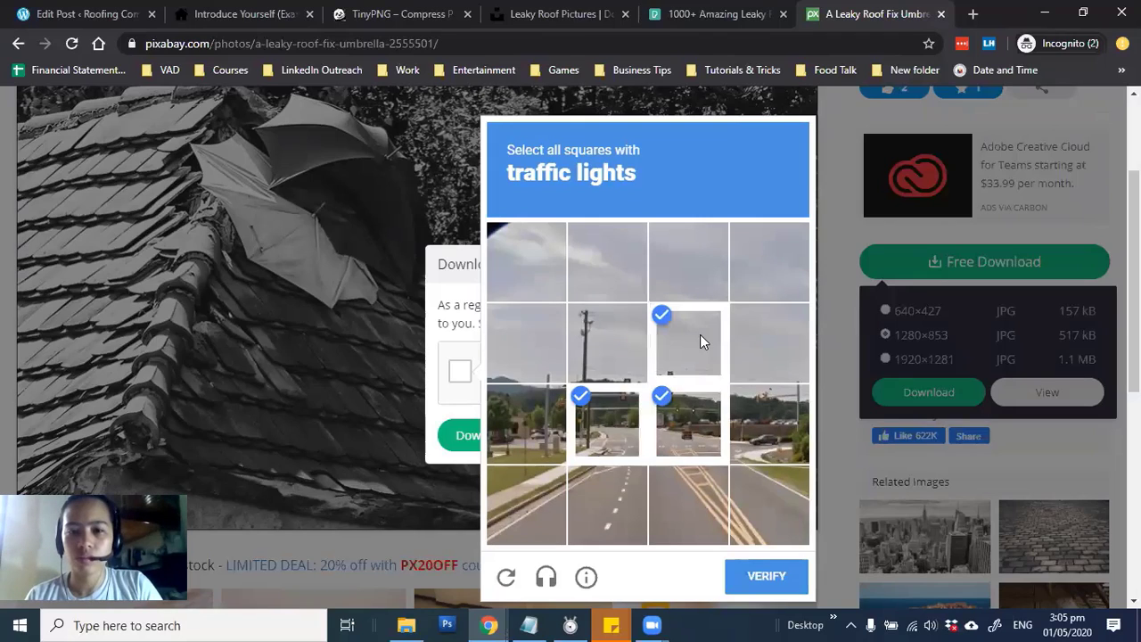
left_click(620, 338)
left_click(774, 433)
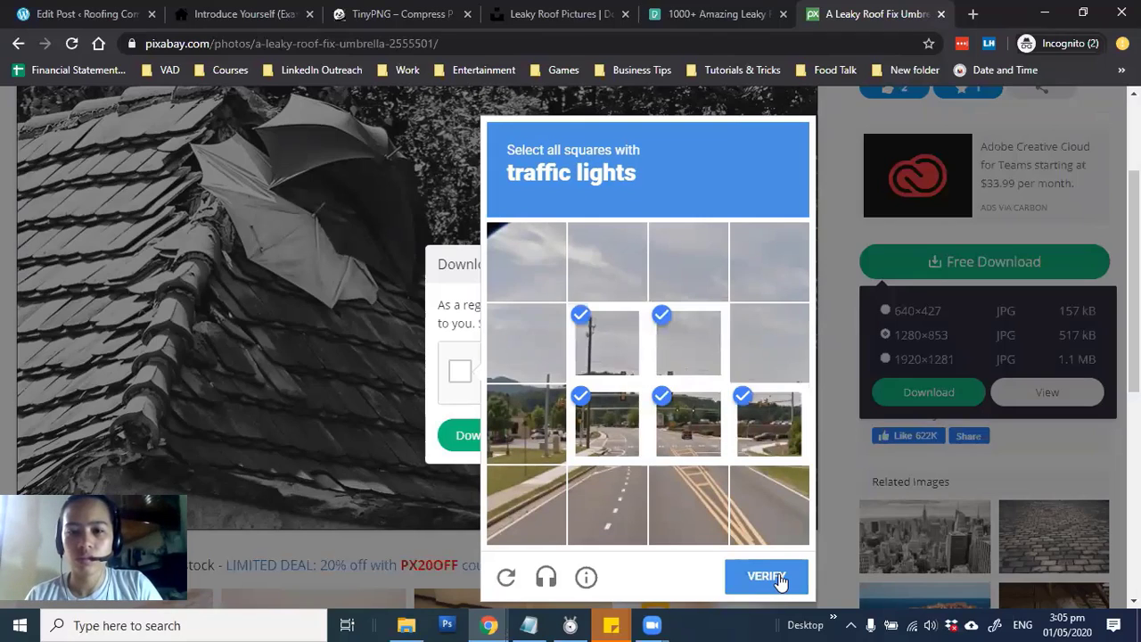
left_click(767, 576)
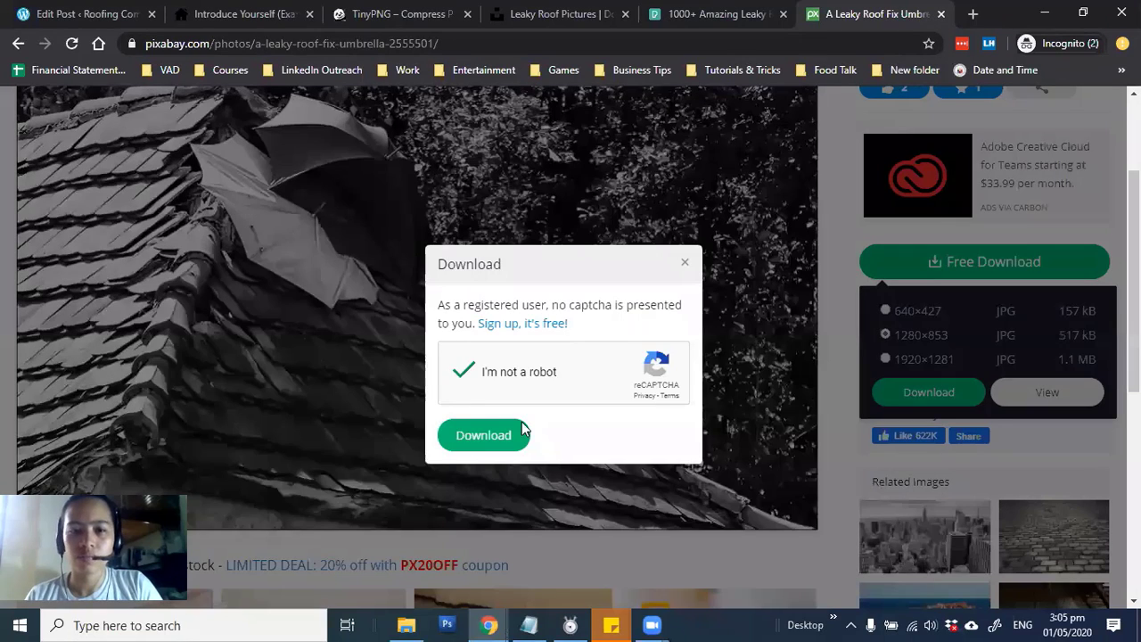
Step: Download the verified Pixabay roof photo and save it to the Desktop as a JPEG named a-leaky-roof
left_click(522, 432)
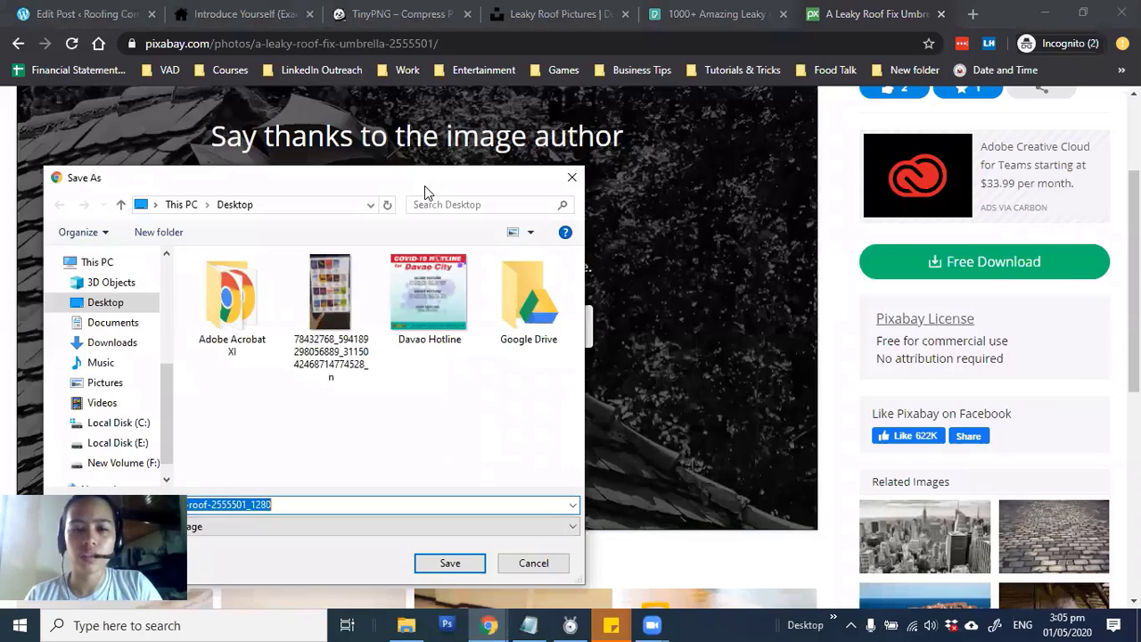
left_click_drag(424, 186, 973, 186)
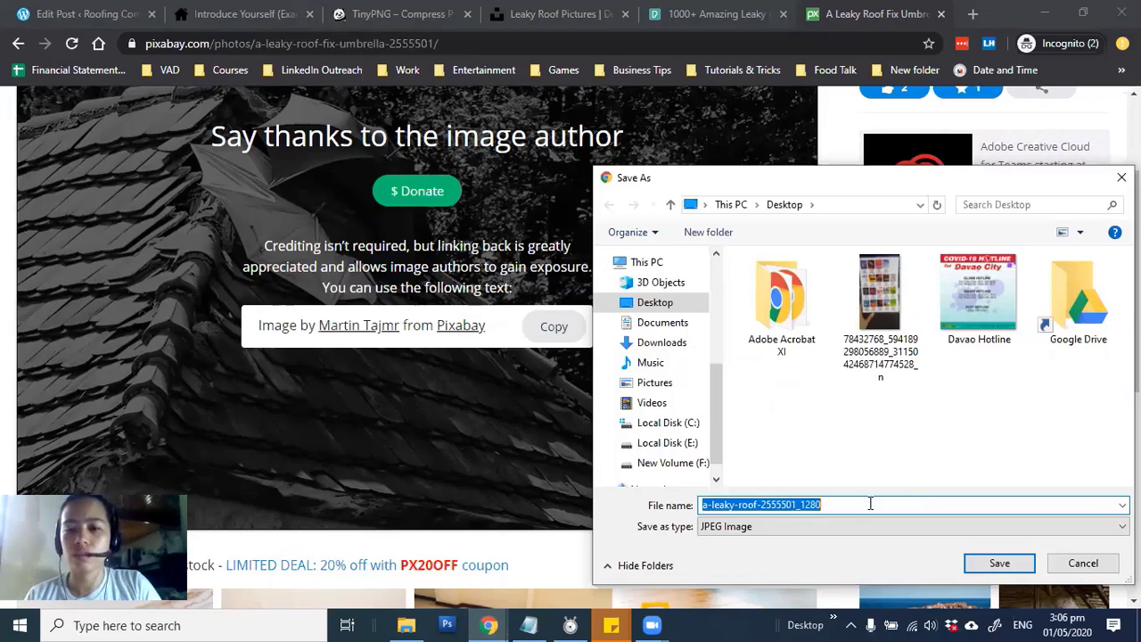
left_click(786, 504)
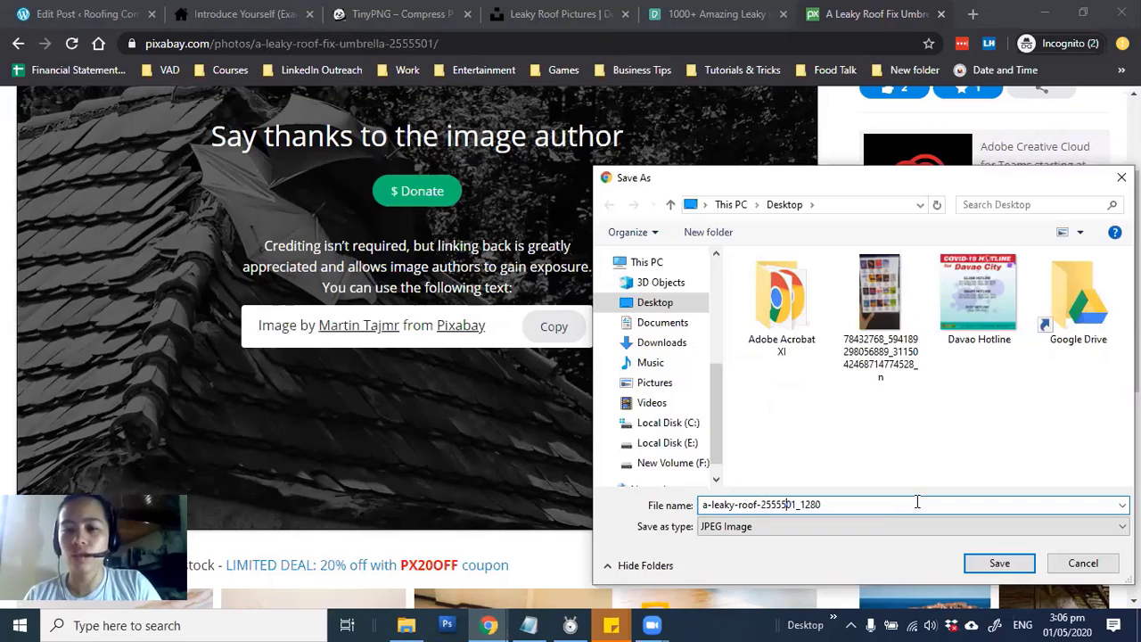
double_click(963, 501)
key("BackSpace")
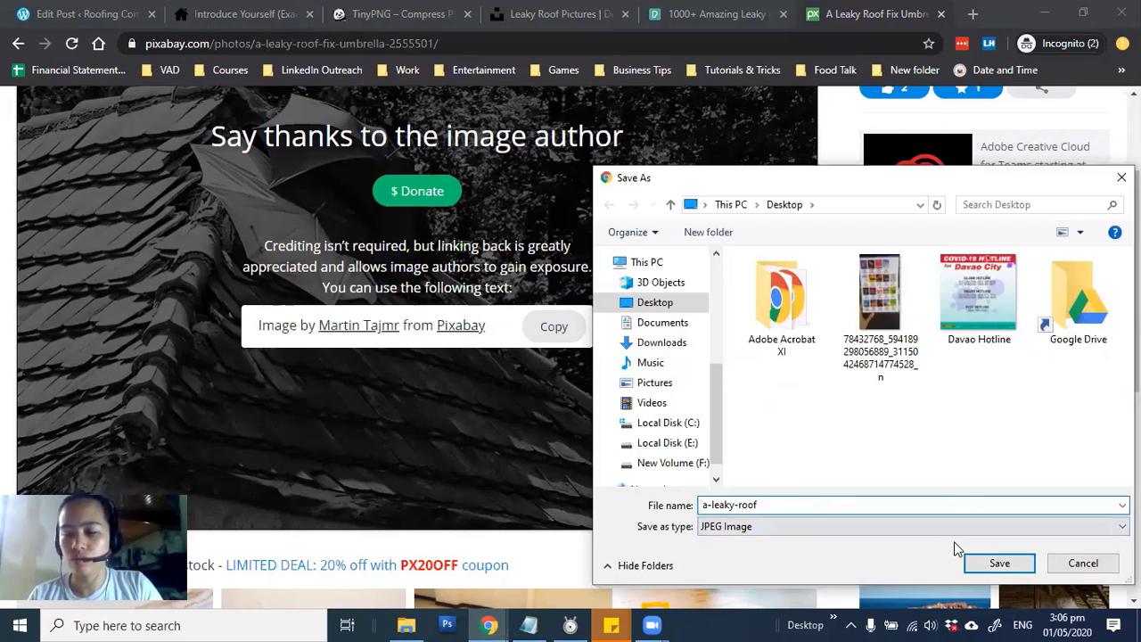
left_click(1002, 566)
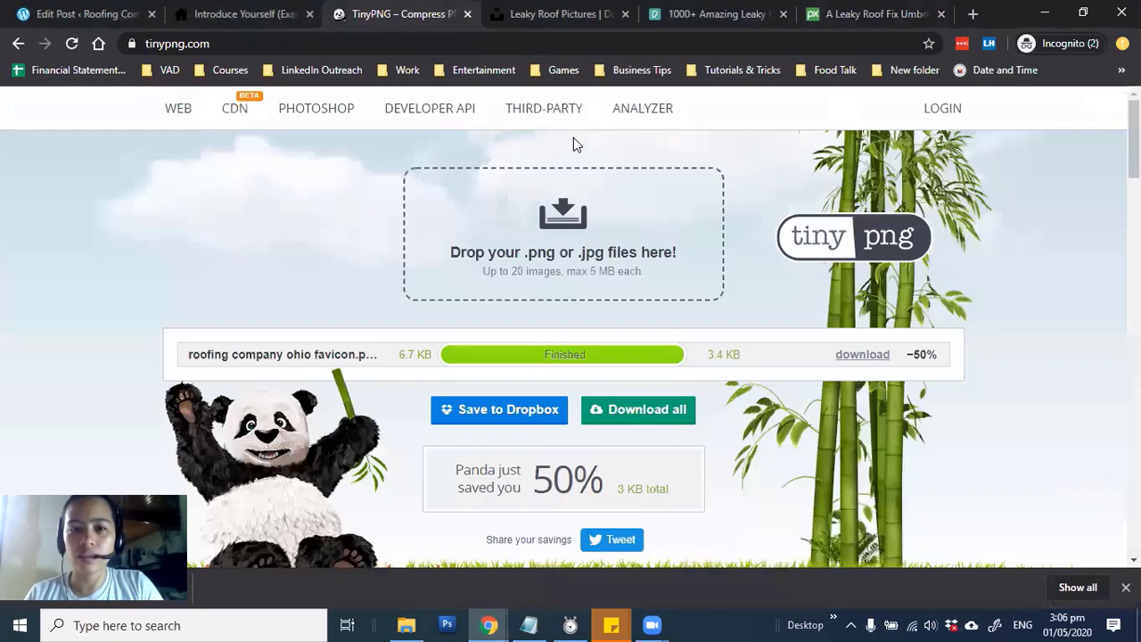
Step: Upload the a-leaky-roof image from the Desktop to TinyPNG for compression
left_click(577, 235)
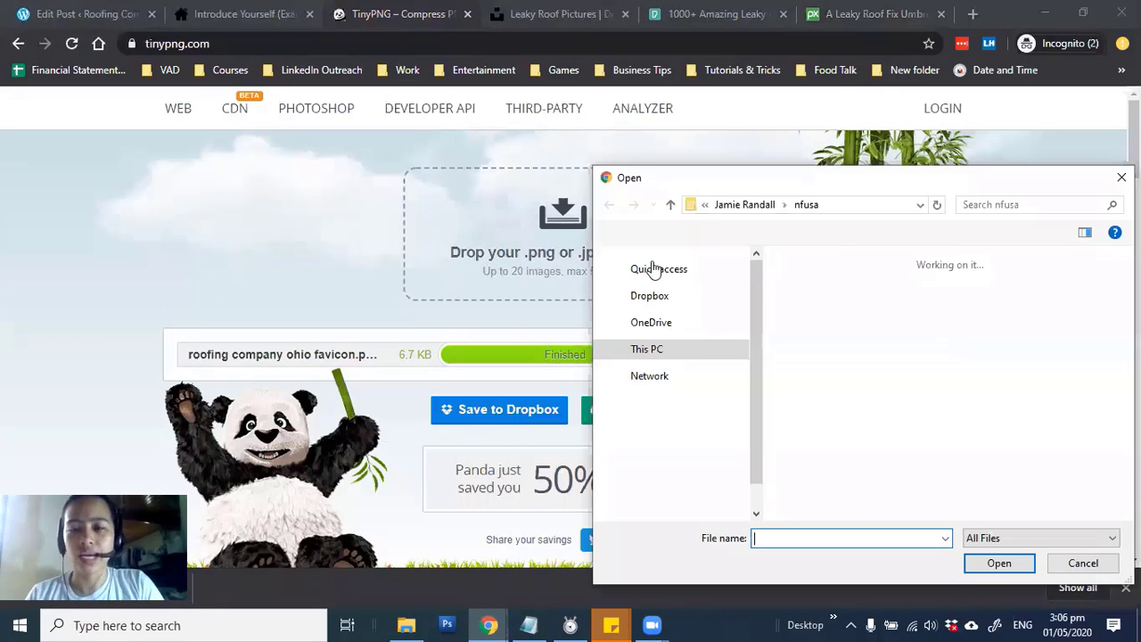
scroll(687, 293, "up", 3)
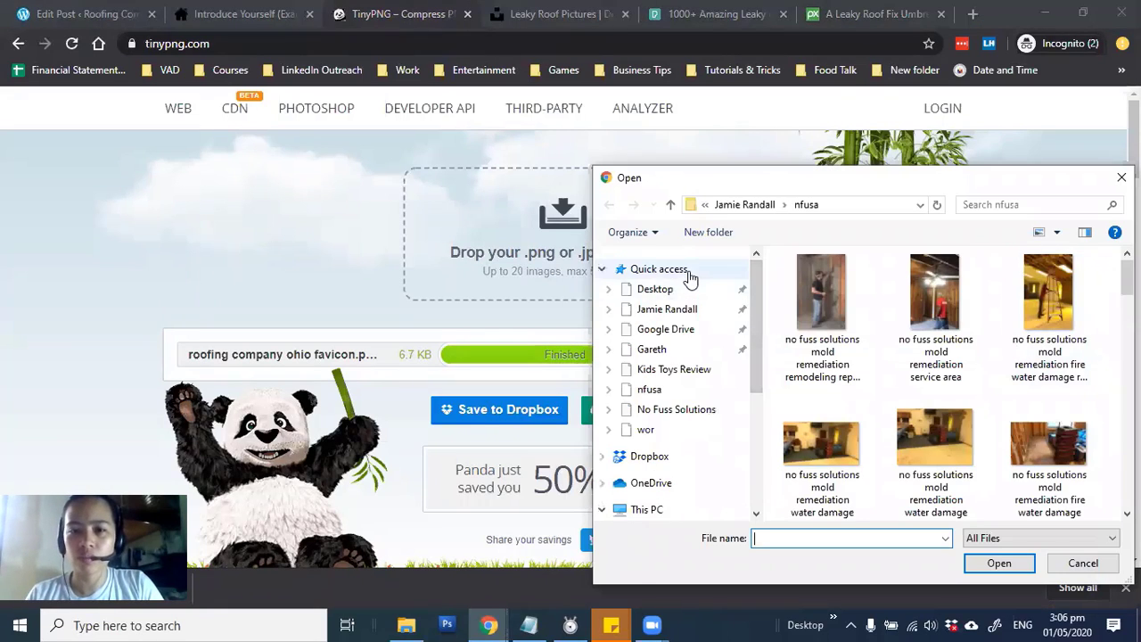
left_click(648, 288)
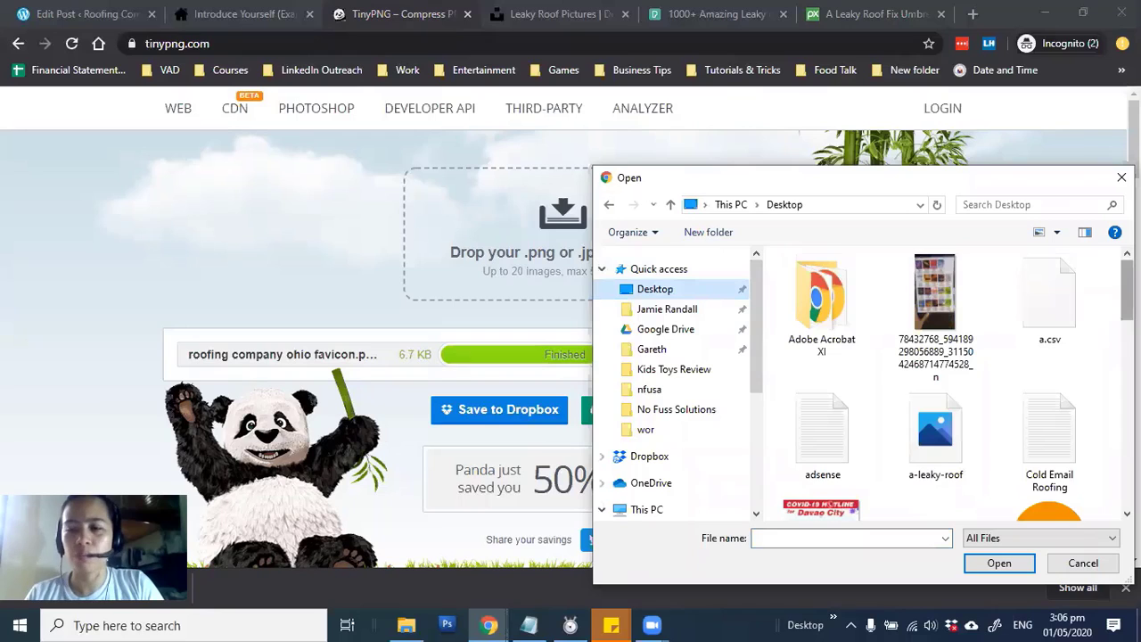
left_click(934, 436)
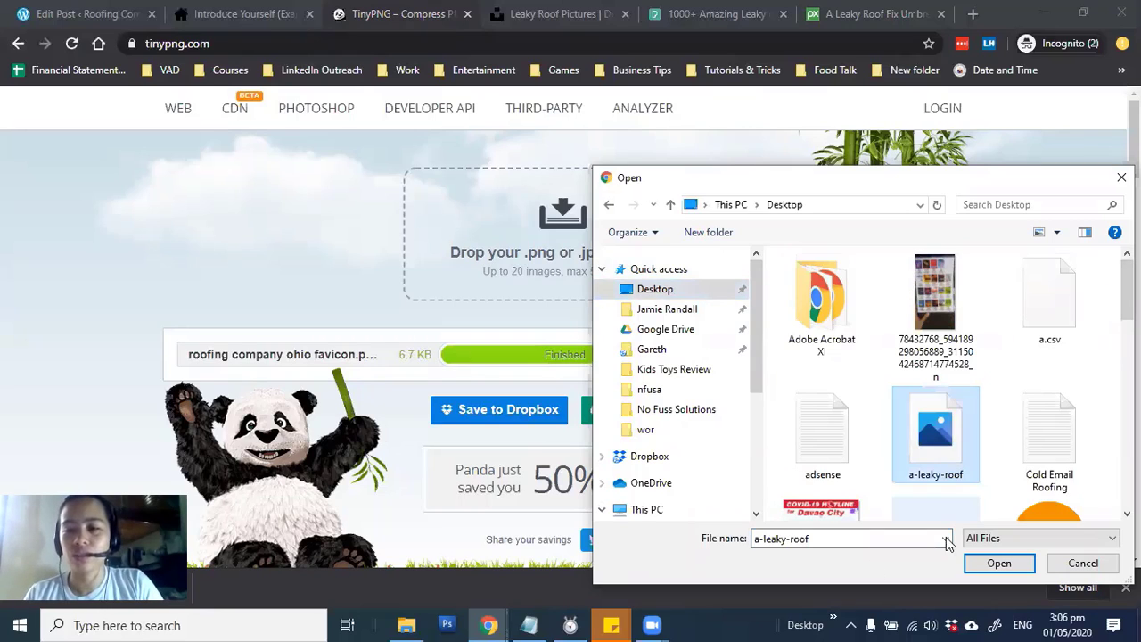
left_click(998, 562)
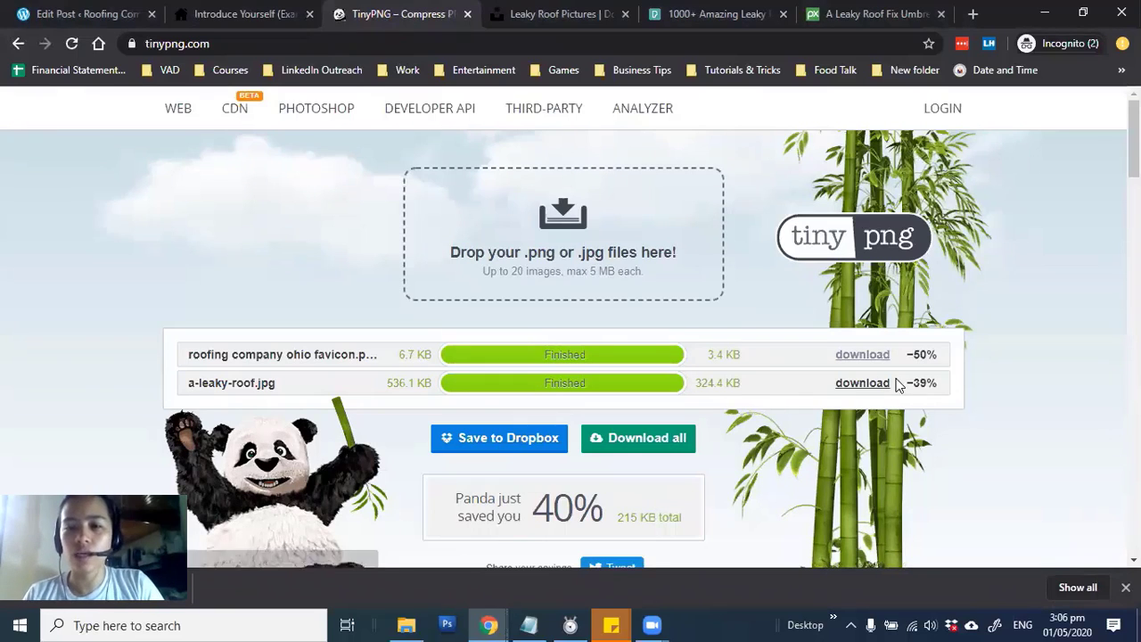
Step: Download the compressed a-leaky-roof.jpg to the Desktop under the name a-leaky-roof, replacing the original file
left_click_drag(904, 384, 937, 384)
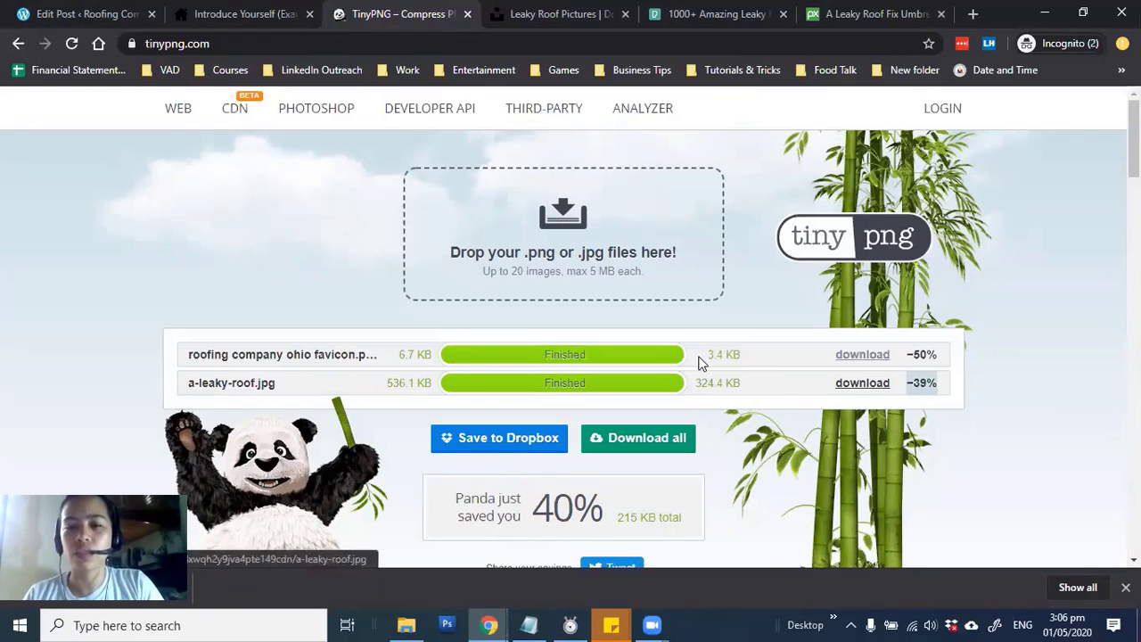
left_click_drag(450, 386, 658, 388)
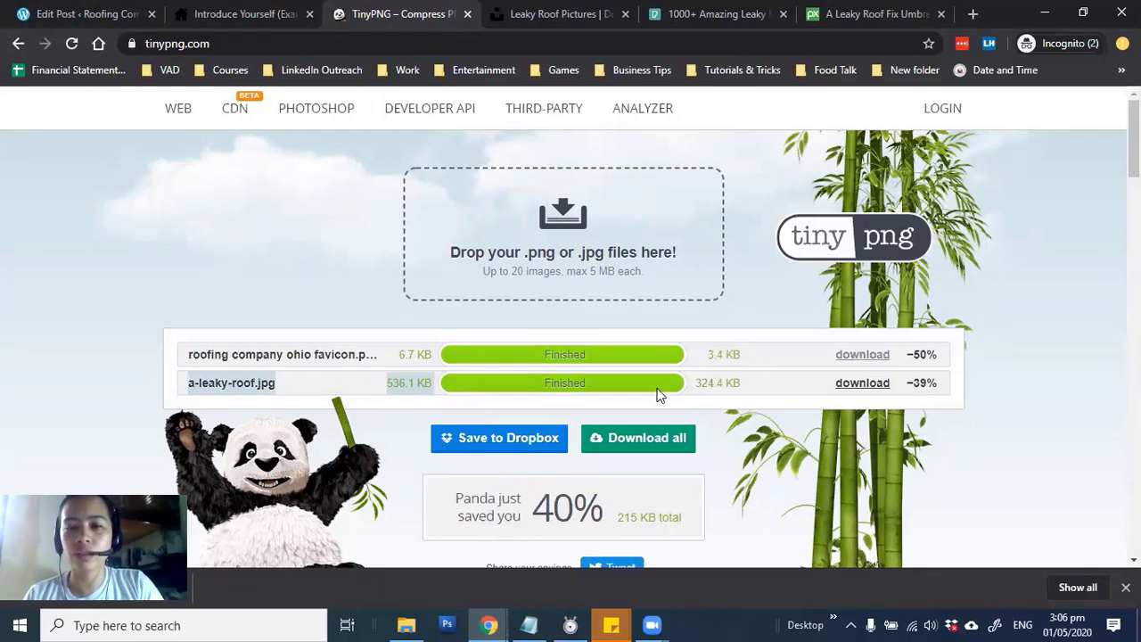
left_click(862, 383)
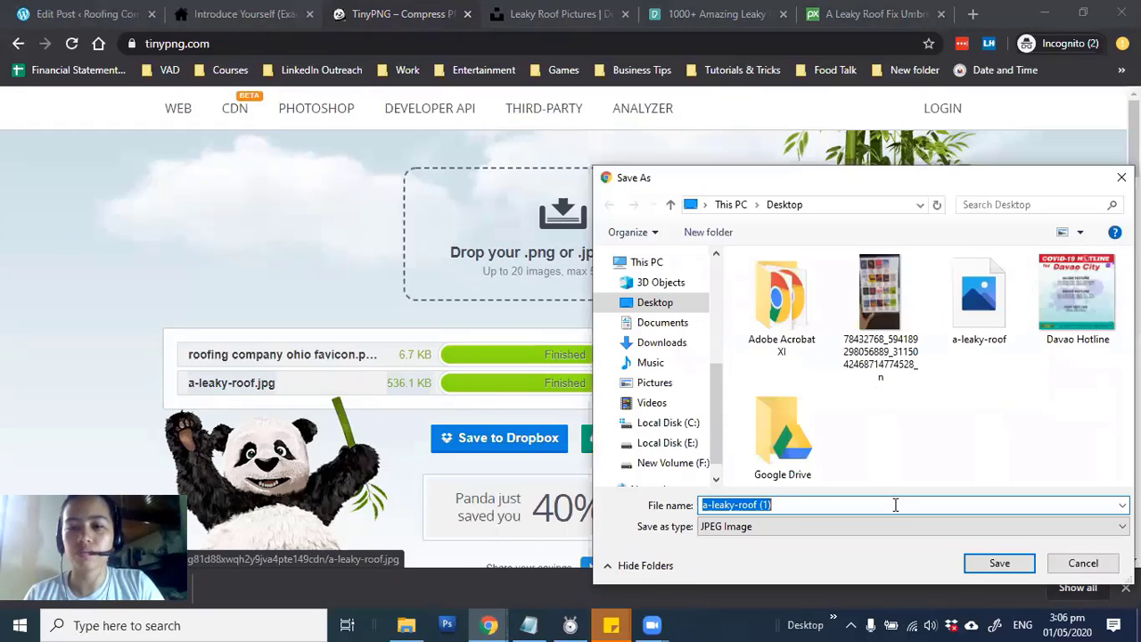
left_click(896, 505)
key("BackSpace")
key("BackSpace")
key("BackSpace")
key("BackSpace")
key("Return")
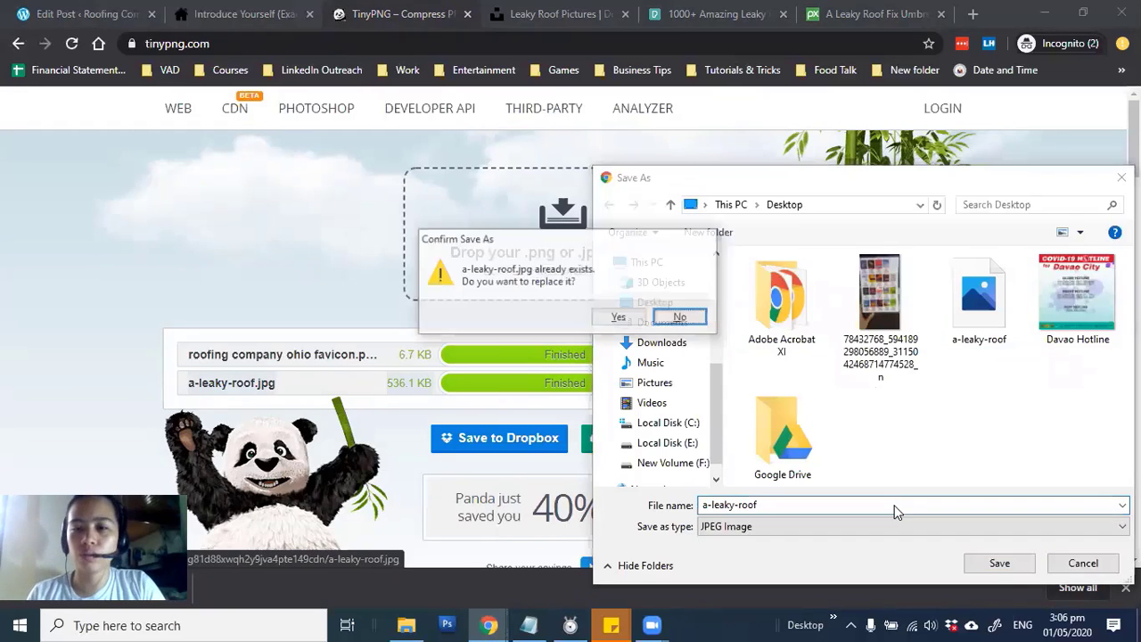
key("Return")
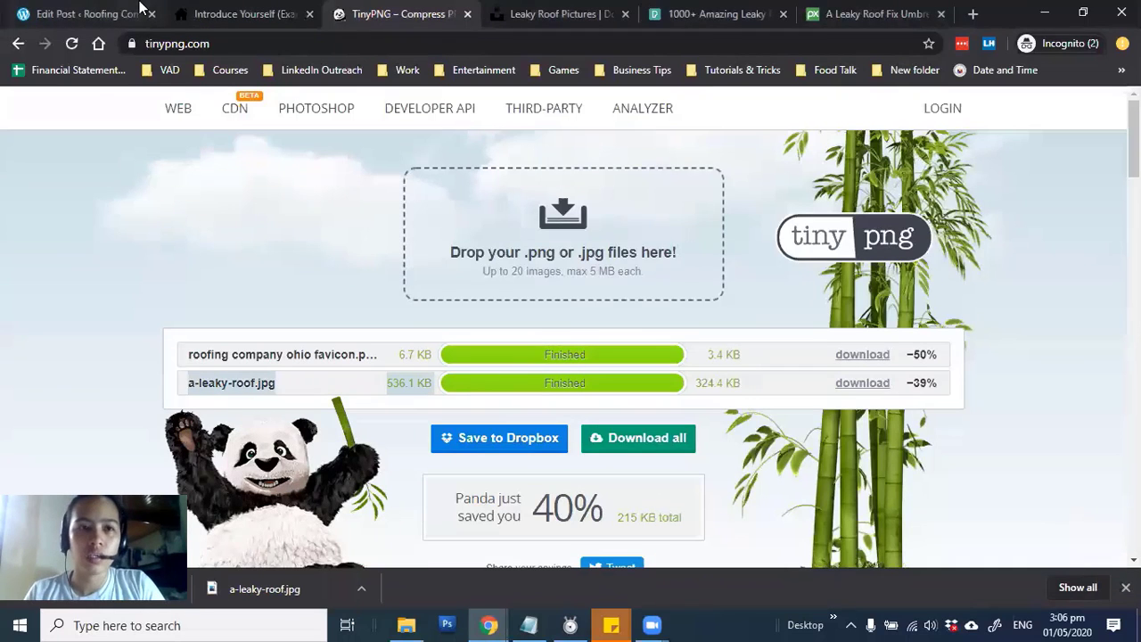
Step: Return to the WordPress post editor, upload a-leaky-roof from the Desktop and insert it as the post's featured image
left_click(116, 11)
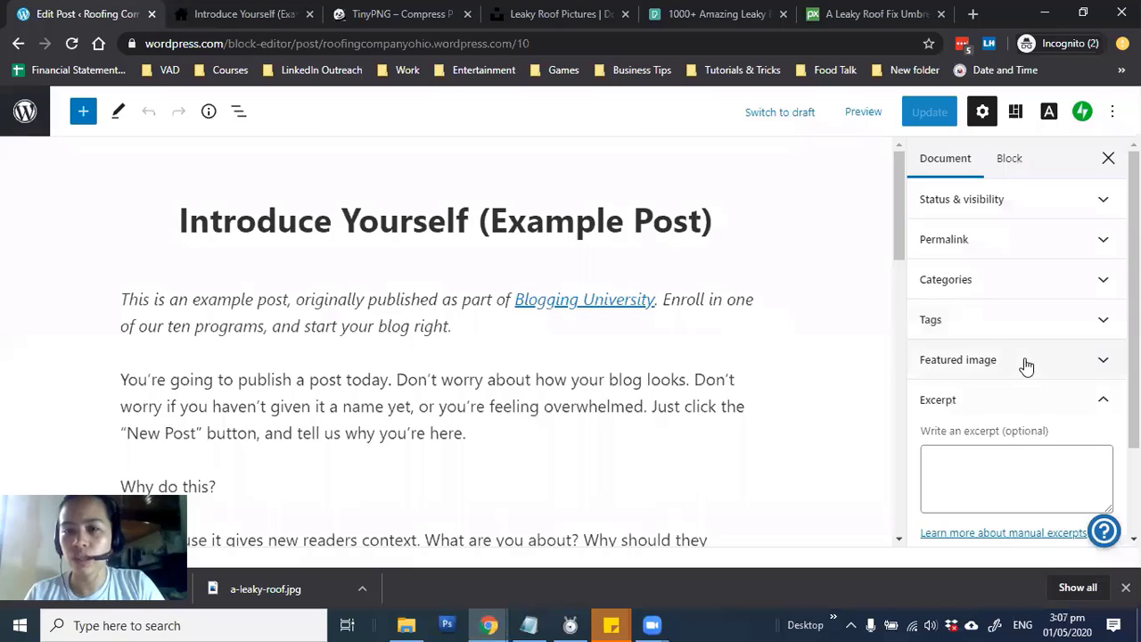
left_click(1016, 359)
left_click(985, 404)
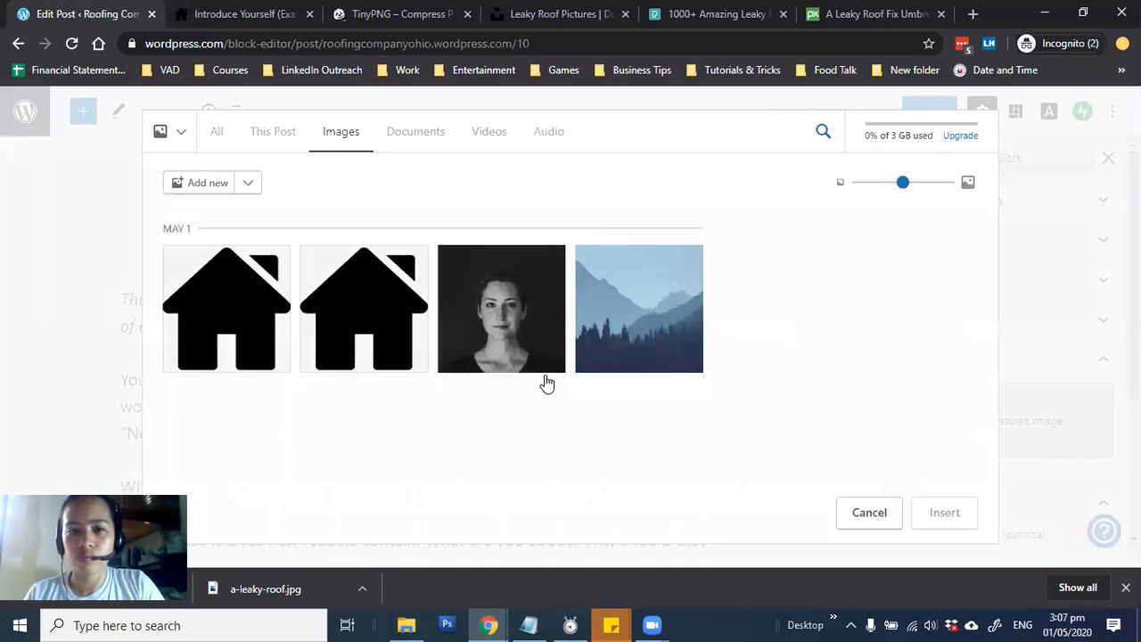
left_click(218, 185)
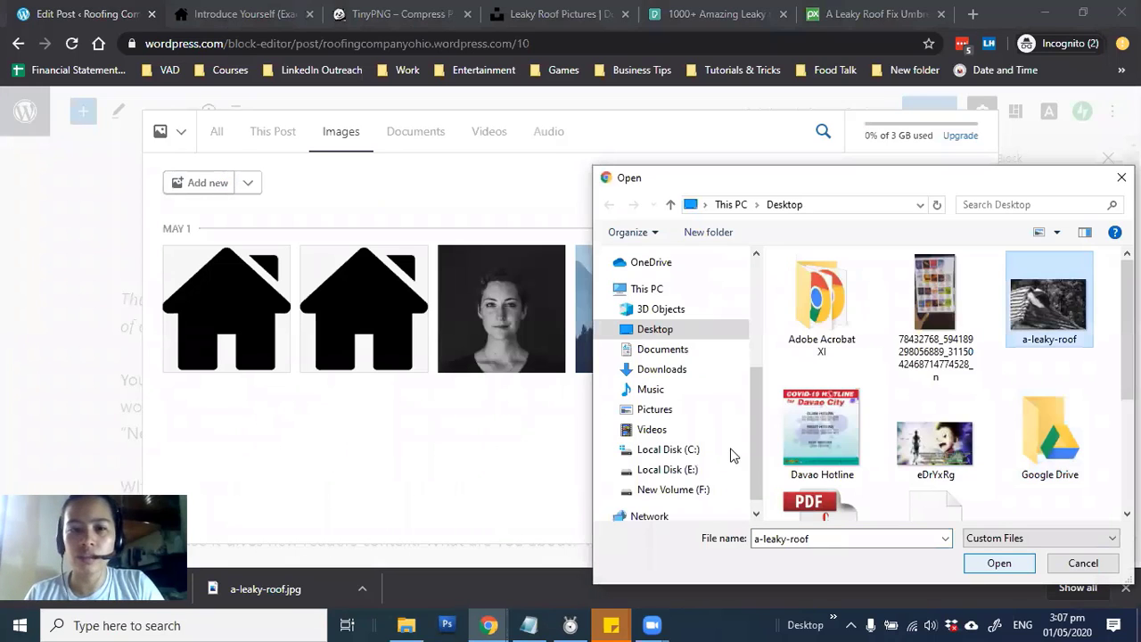
key("Return")
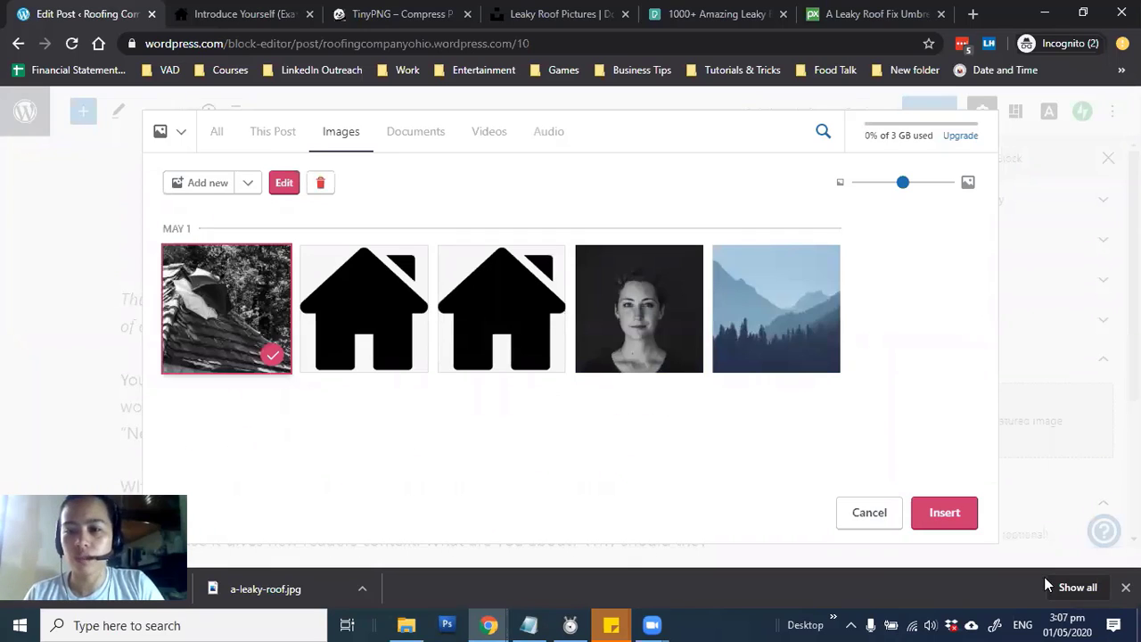
left_click(966, 517)
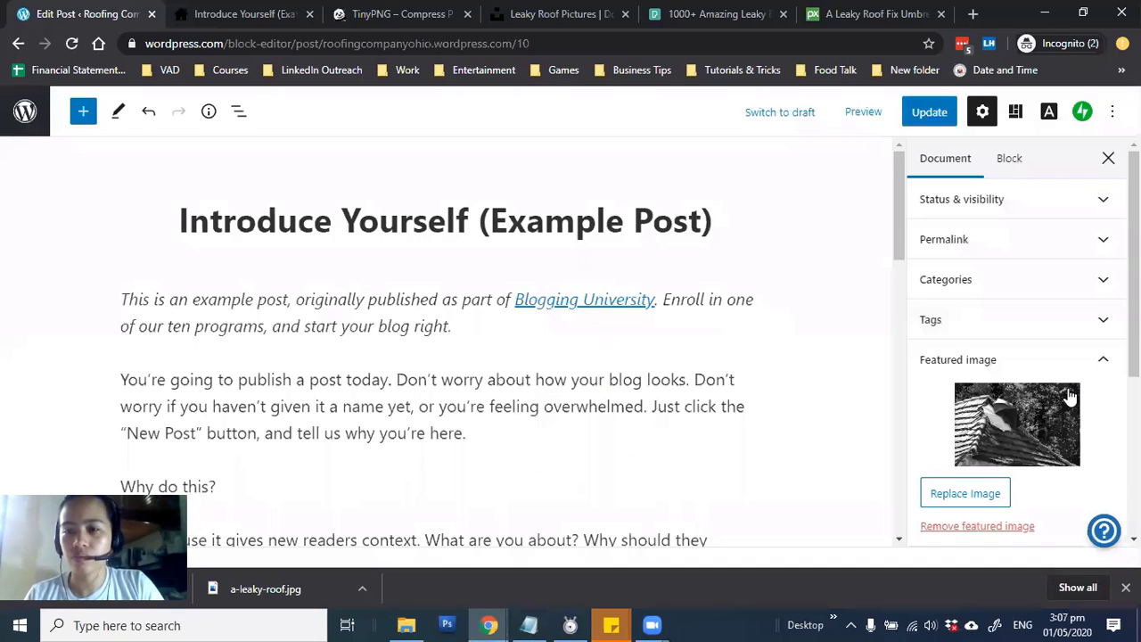
Step: Copy the post paragraph beginning "You're going to publish a post today" into the post's excerpt
scroll(1068, 396, "down", 3)
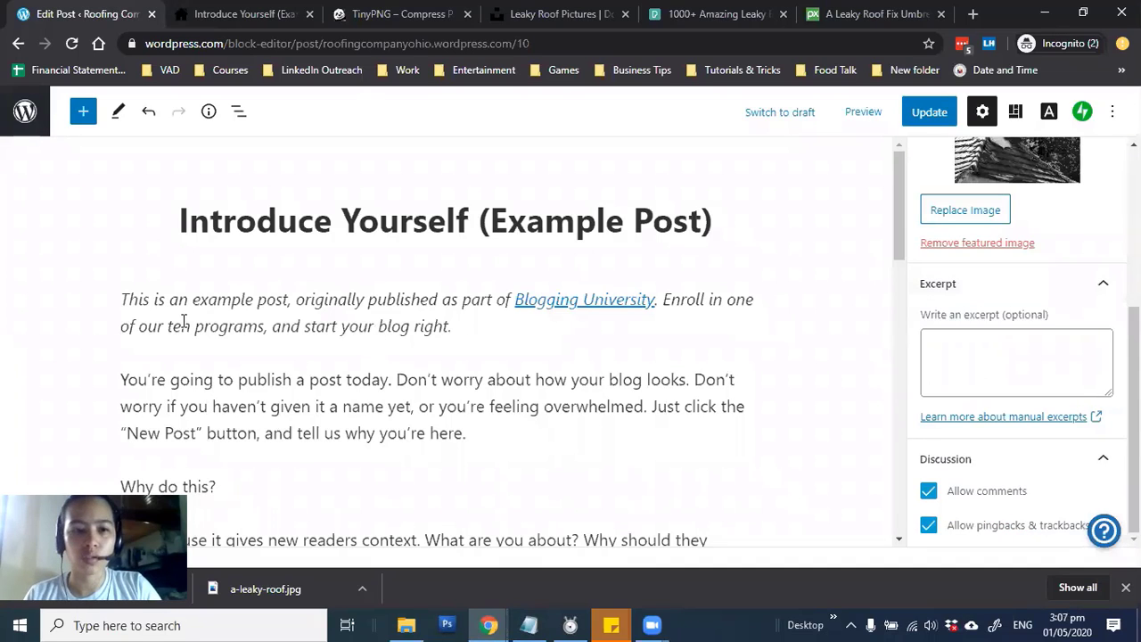
scroll(126, 294, "down", 1)
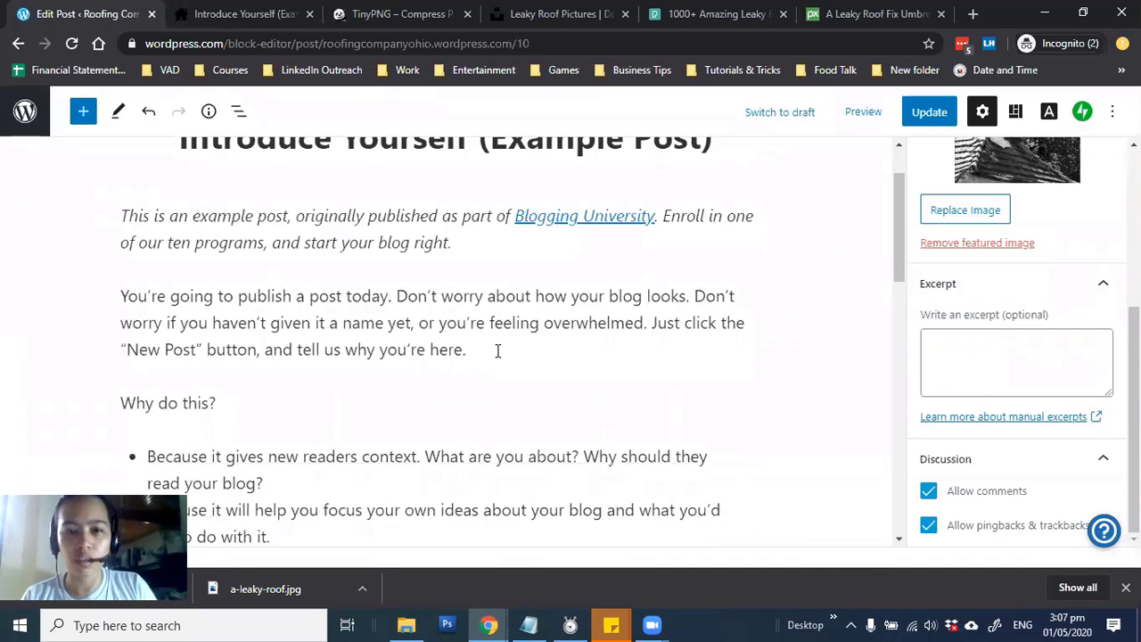
left_click_drag(122, 295, 496, 350)
key("ctrl+c")
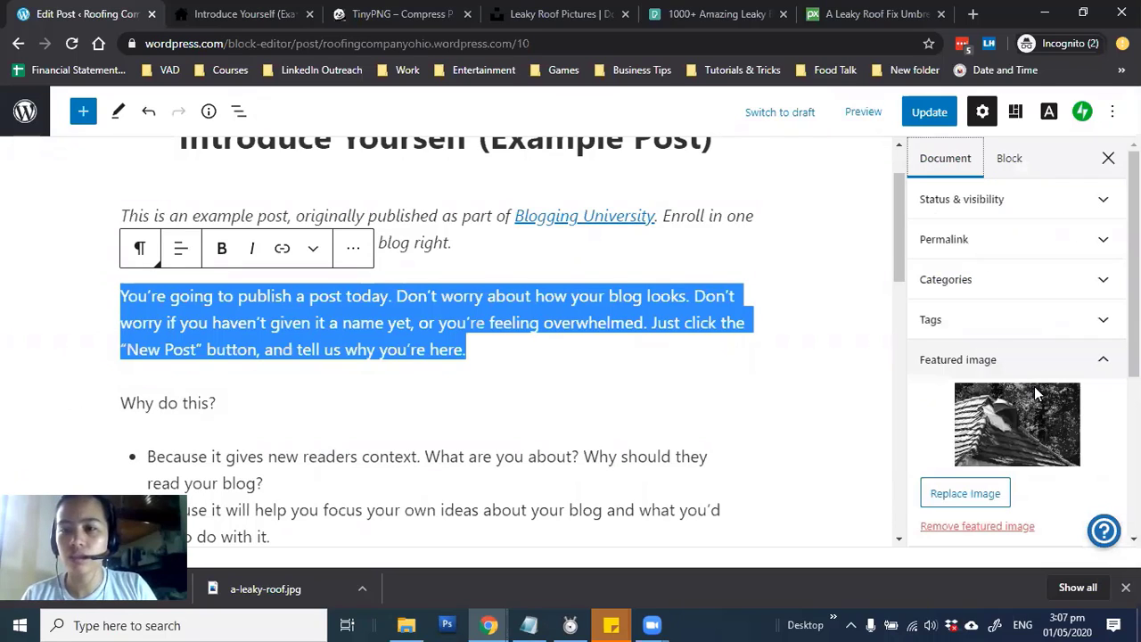
scroll(1002, 356, "down", 3)
left_click(1002, 356)
key("ctrl+v")
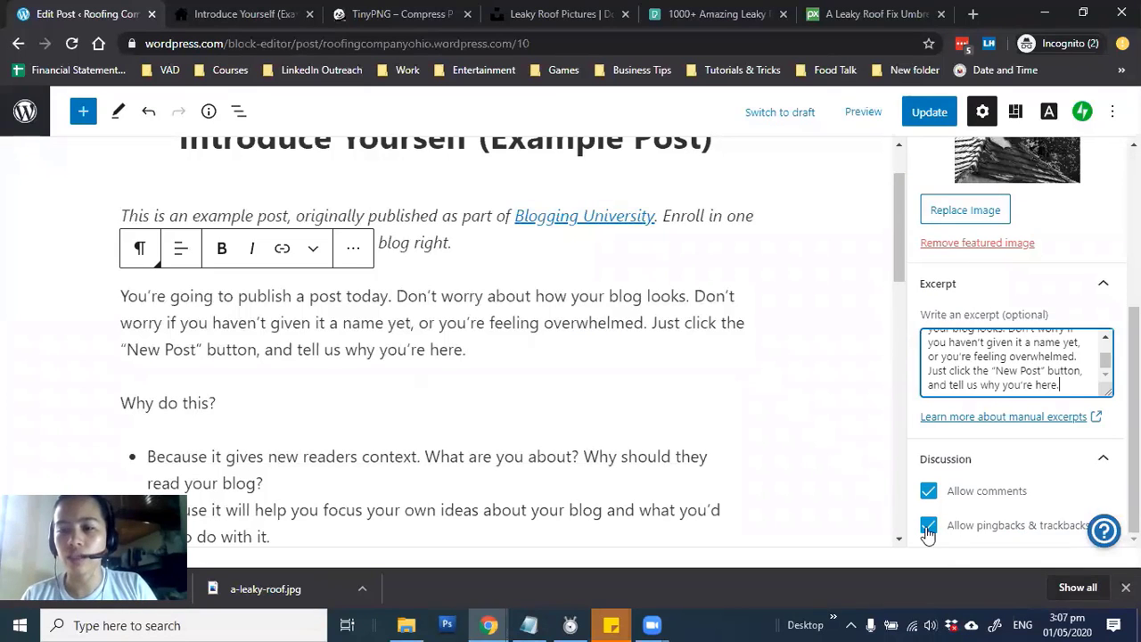
left_click(960, 526)
Step: Expand the post's category settings and remove the post from the Uncategorized category
scroll(1013, 459, "up", 1)
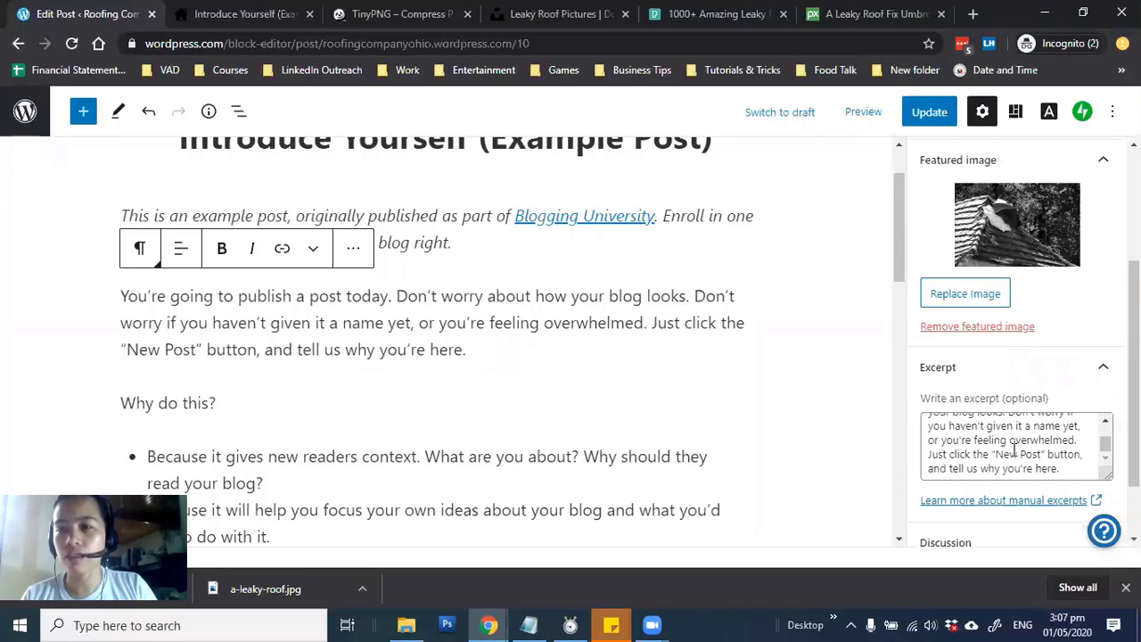
scroll(1043, 318, "up", 4)
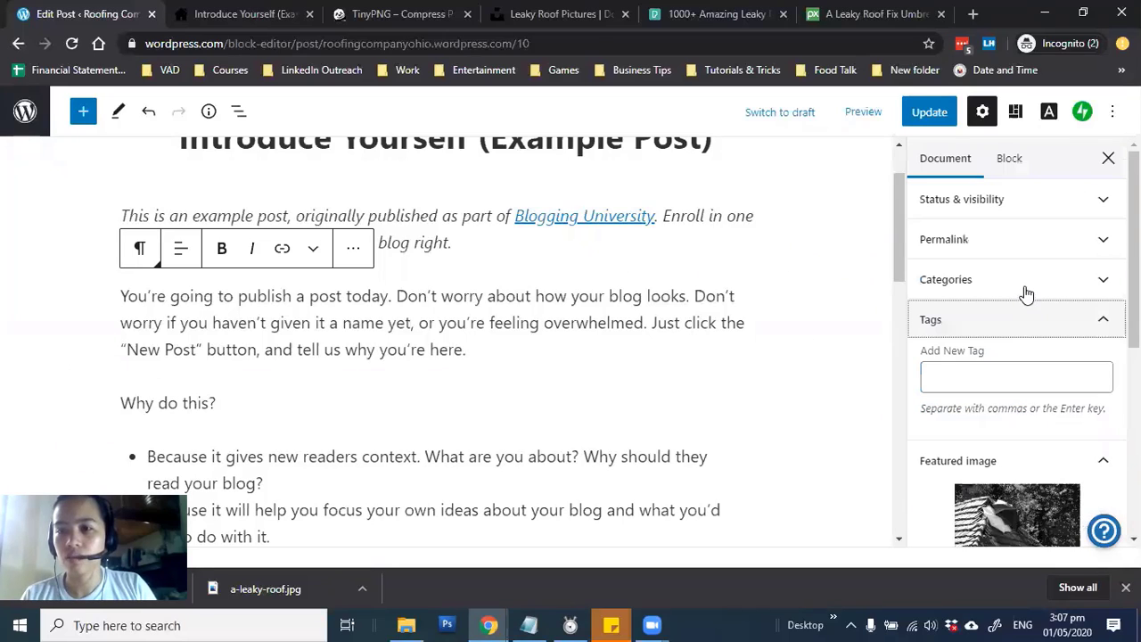
left_click(945, 279)
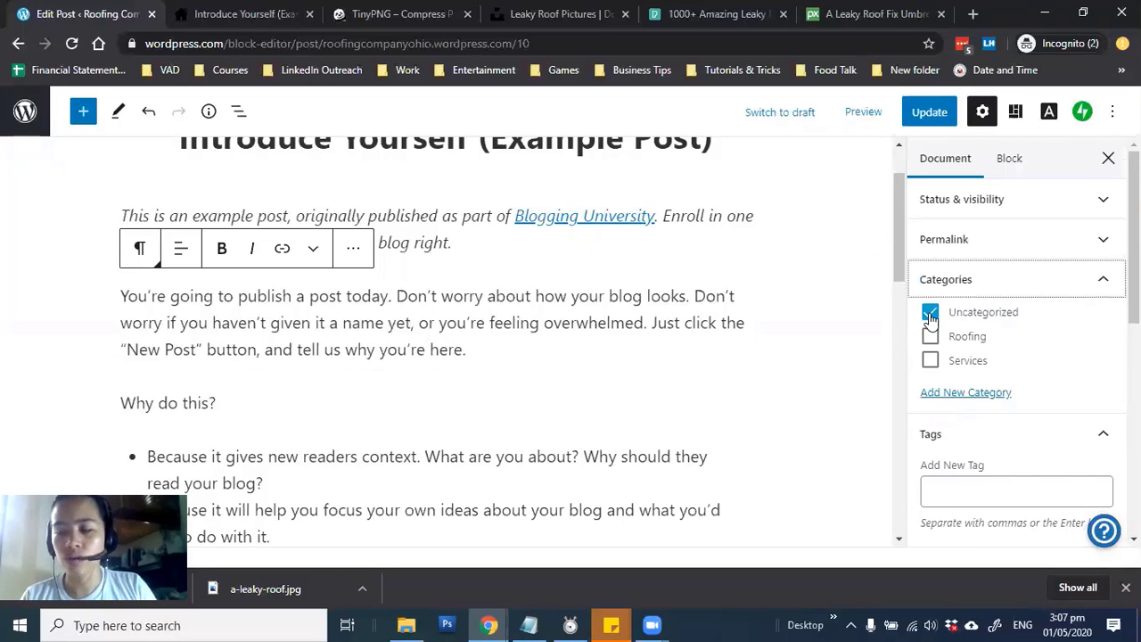
left_click(972, 324)
scroll(966, 320, "down", 1)
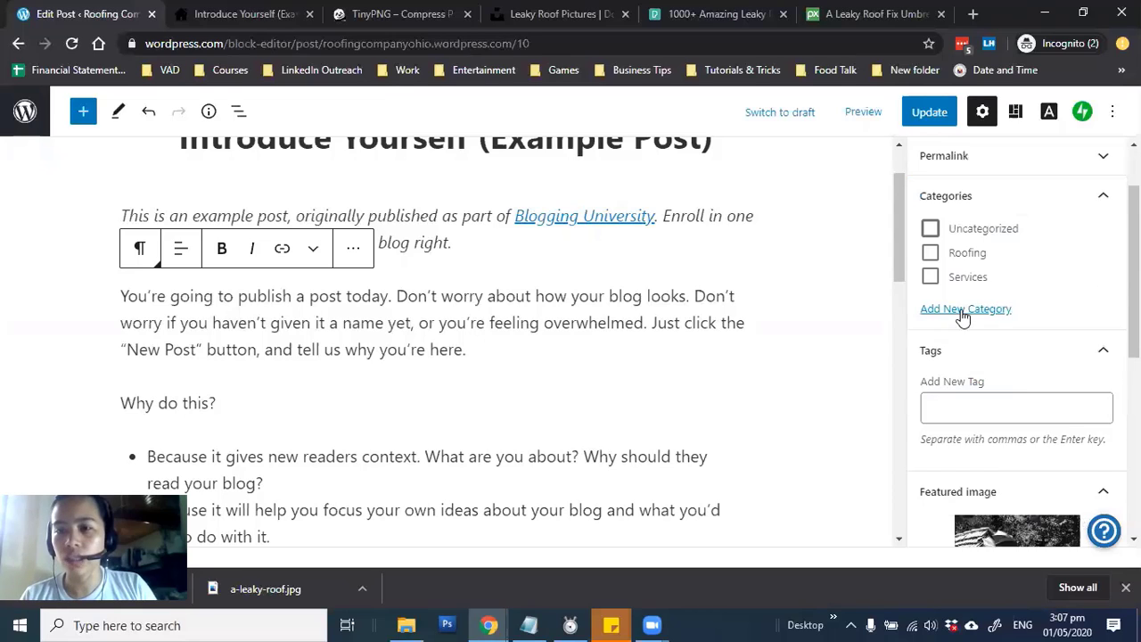
Step: Add a new category named Gutter with Services as its parent category
left_click(965, 310)
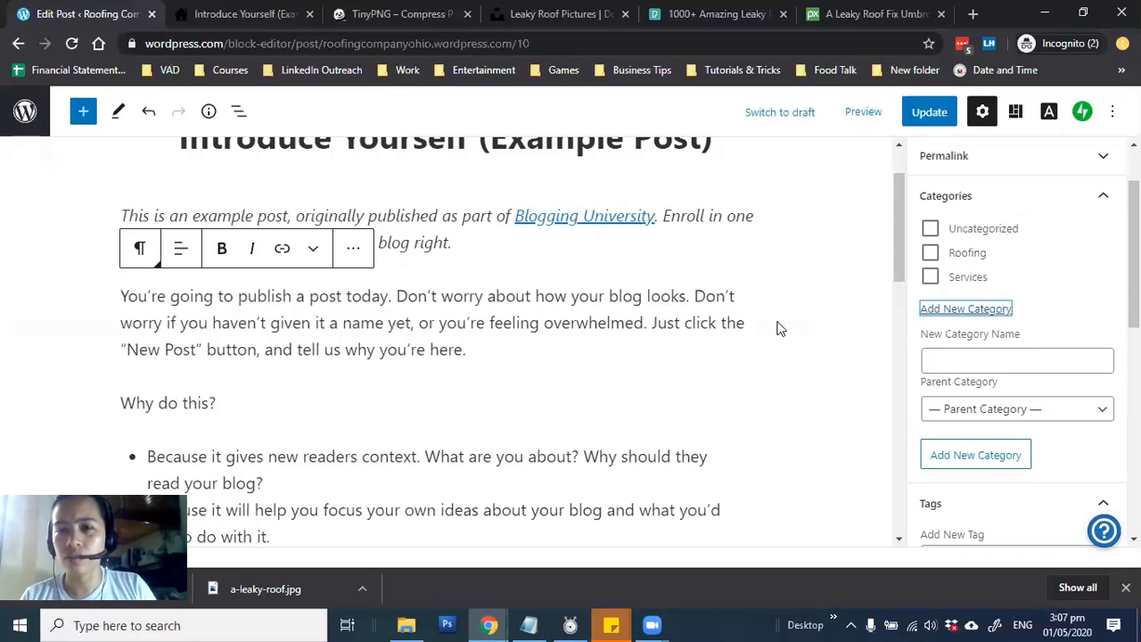
scroll(818, 263, "up", 1)
left_click(963, 362)
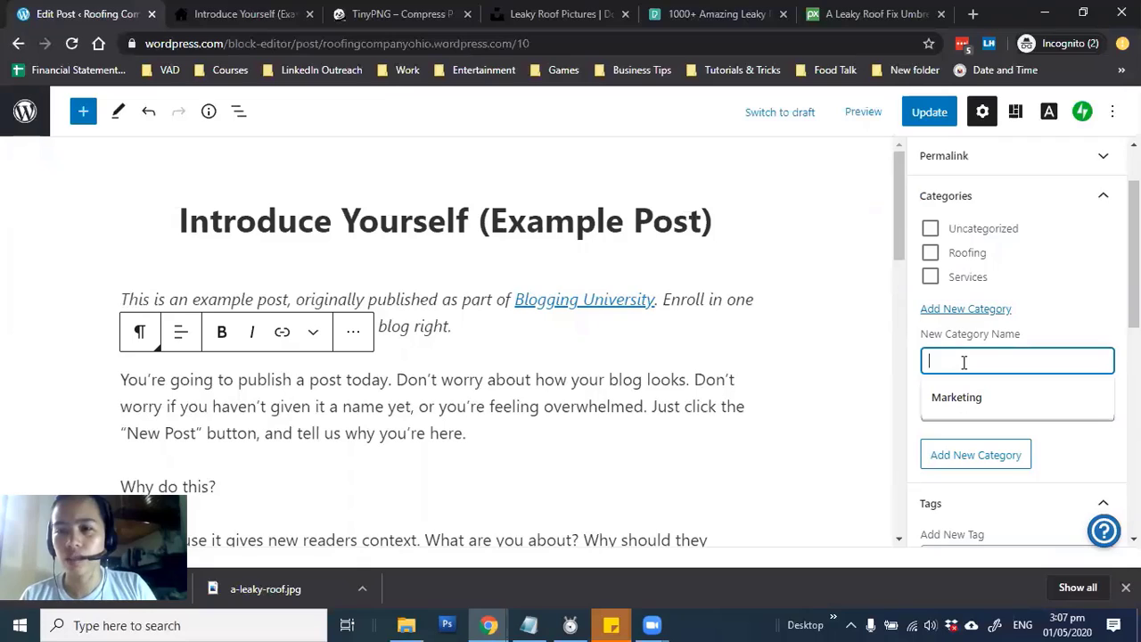
left_click(1059, 321)
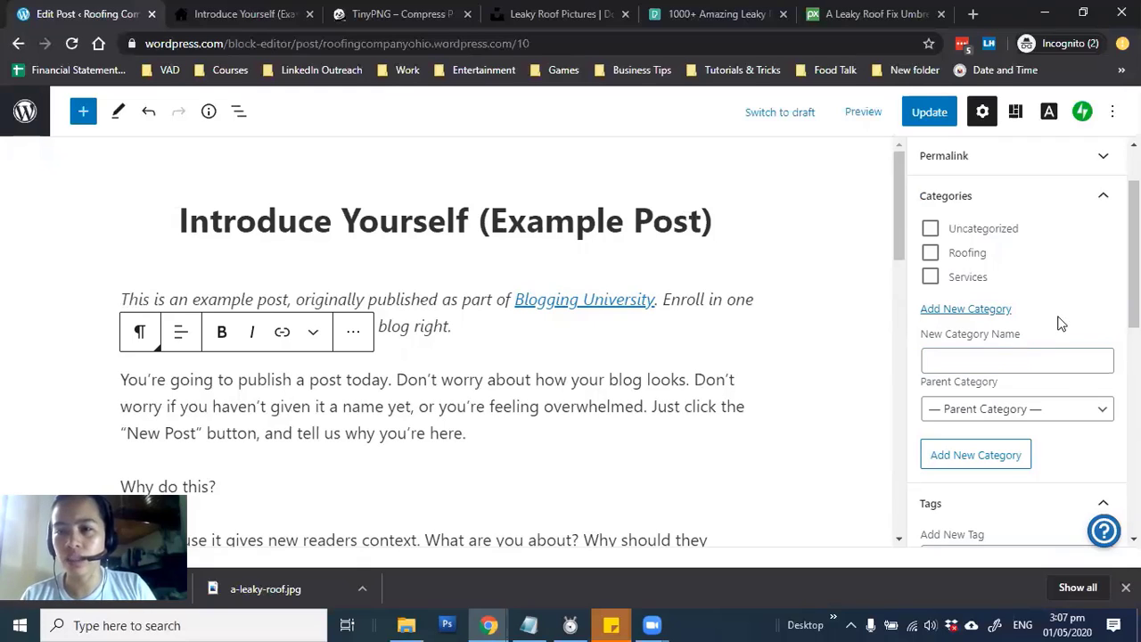
left_click(1013, 361)
type("Gutter")
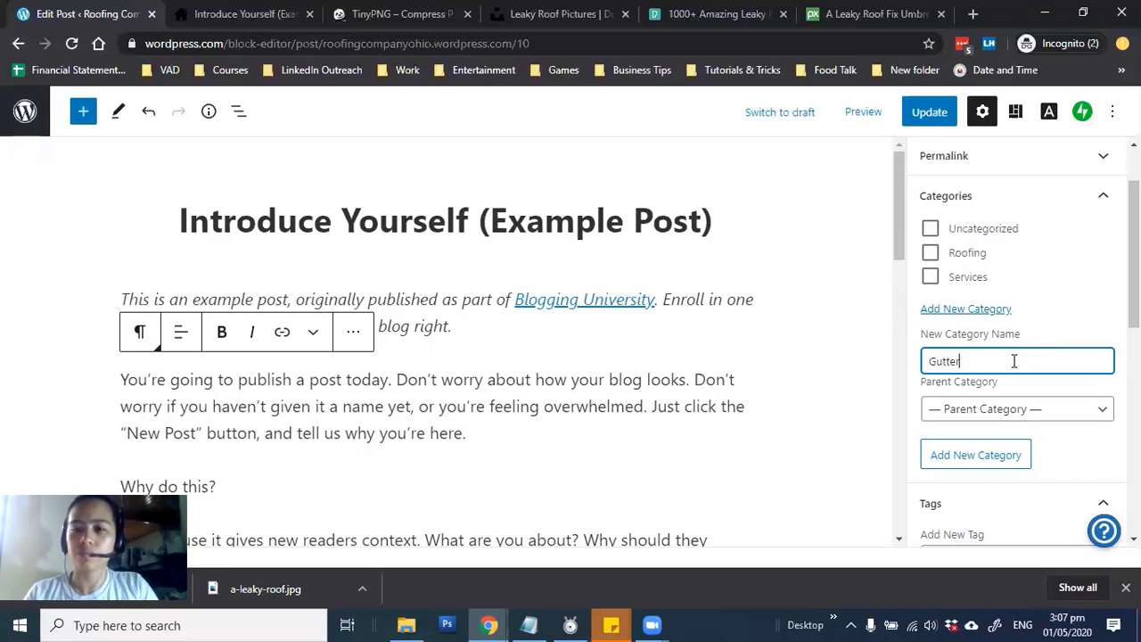
left_click(1005, 408)
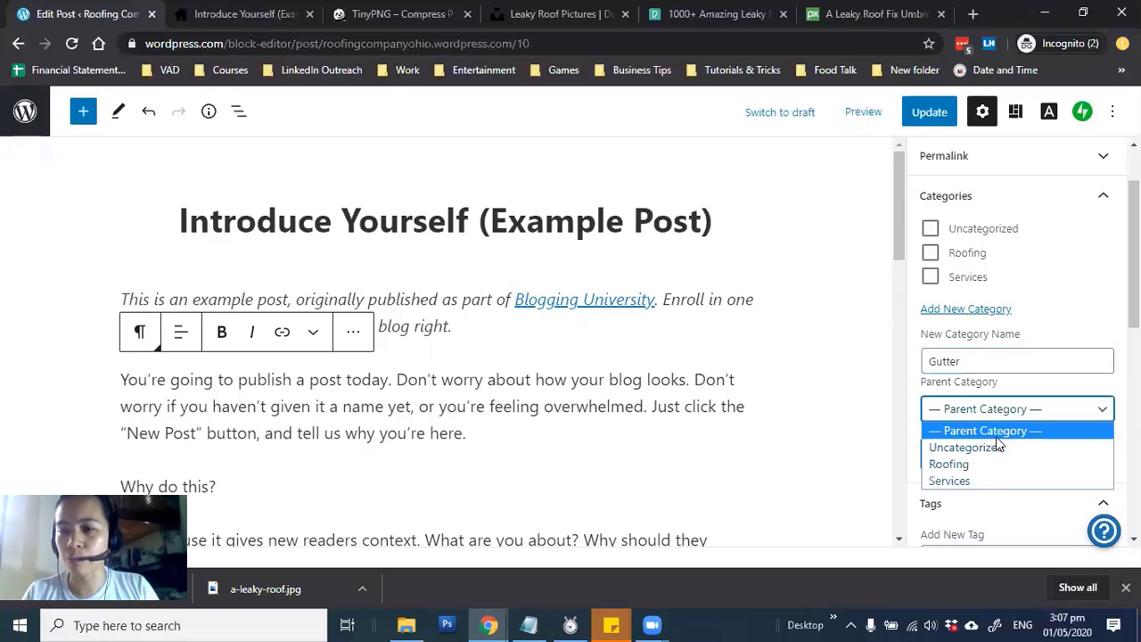
left_click(1022, 480)
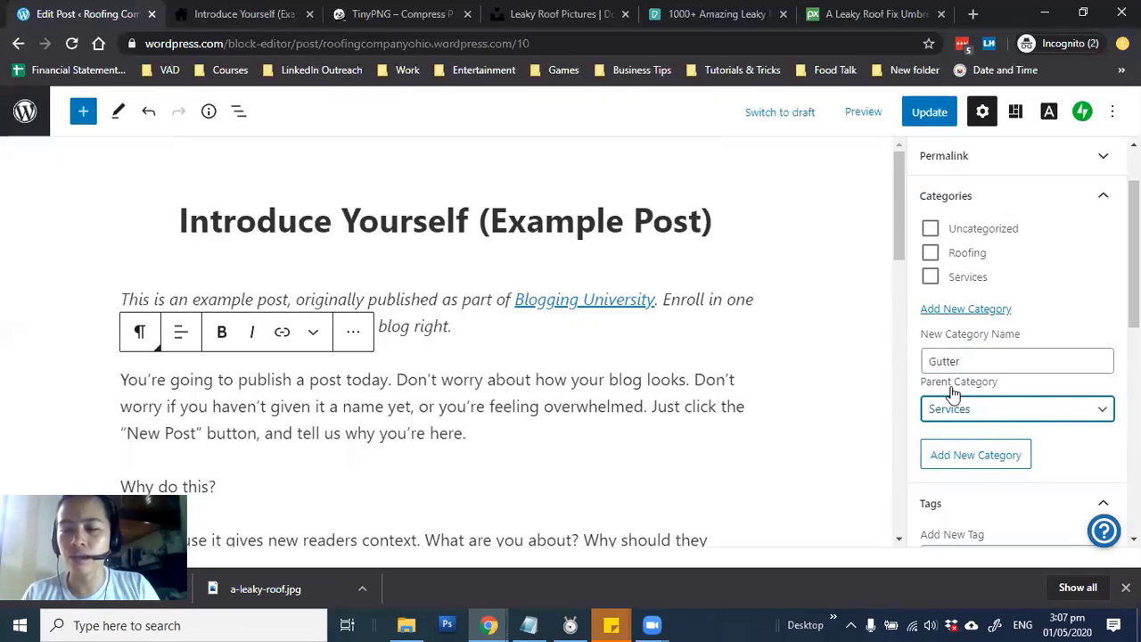
left_click(1009, 465)
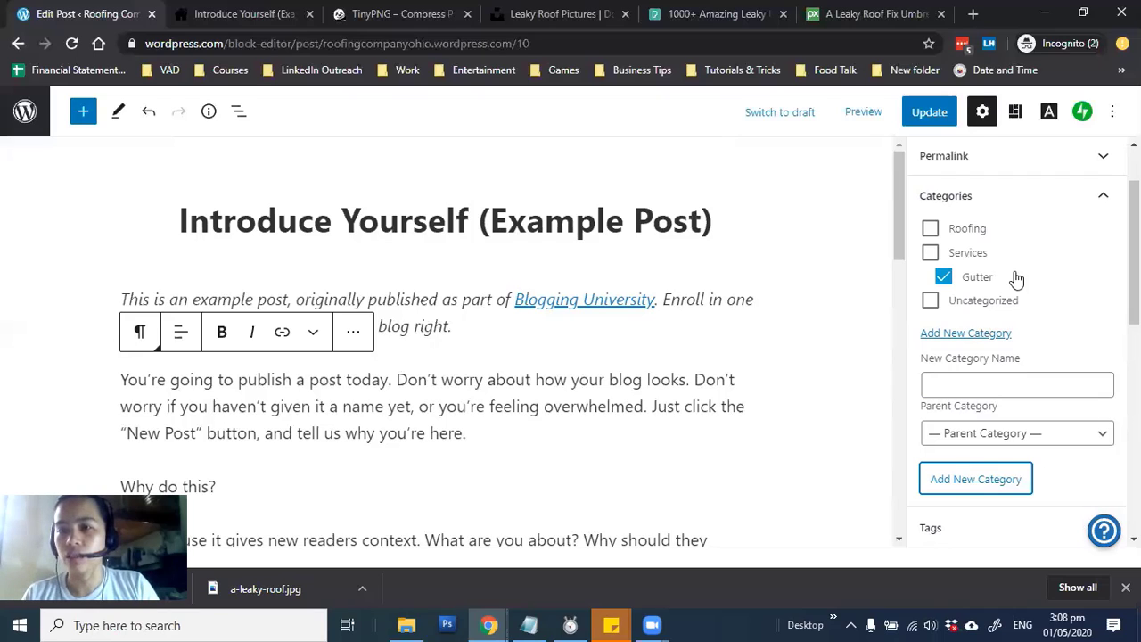
Step: Add the tag leak to the post and update the published post with its new settings
scroll(1013, 279, "down", 5)
scroll(980, 334, "up", 2)
left_click(980, 334)
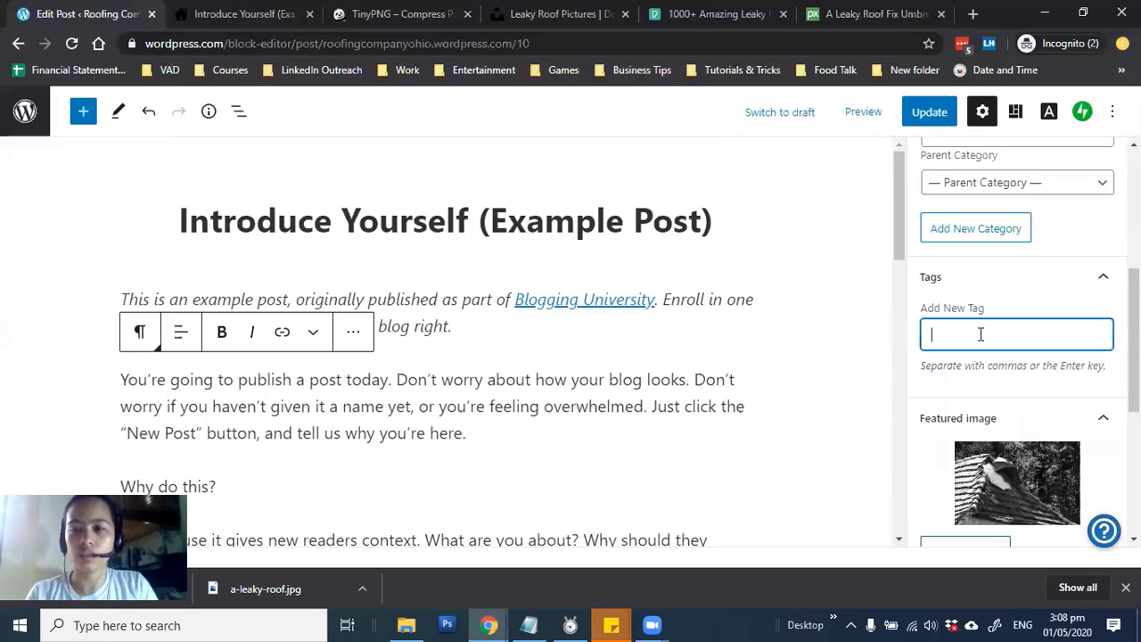
type("leak")
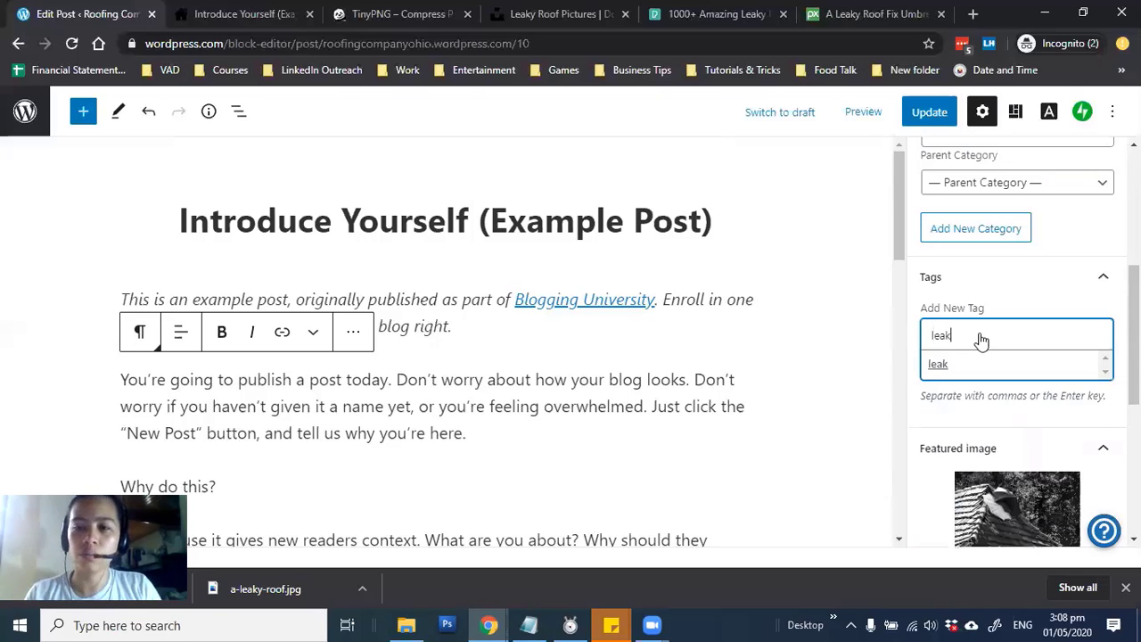
key("Return")
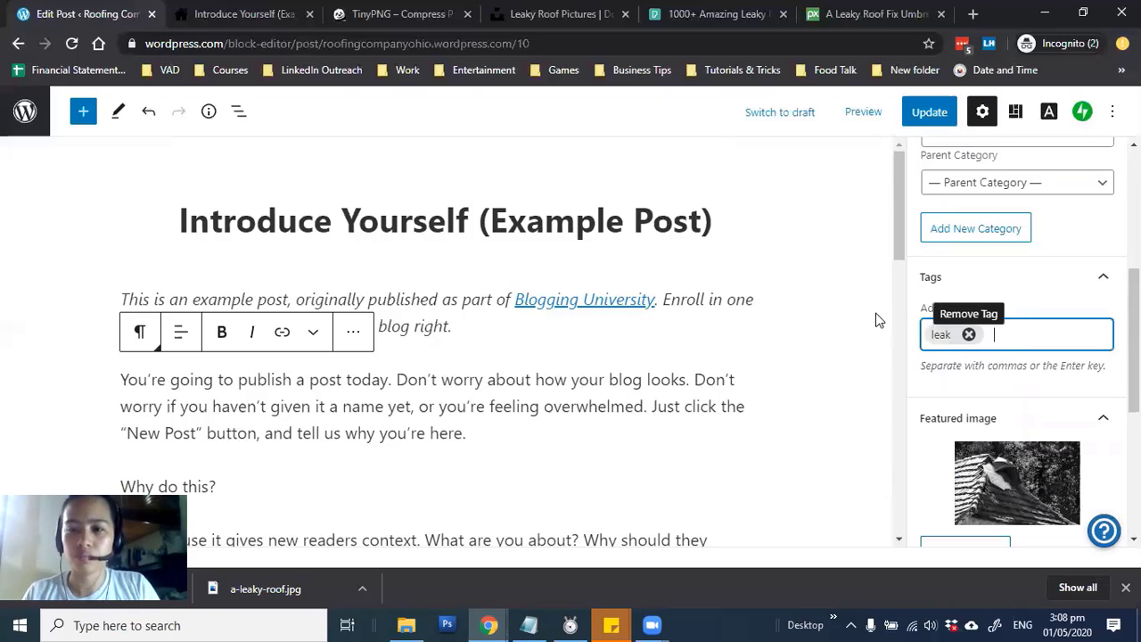
scroll(865, 339, "down", 2)
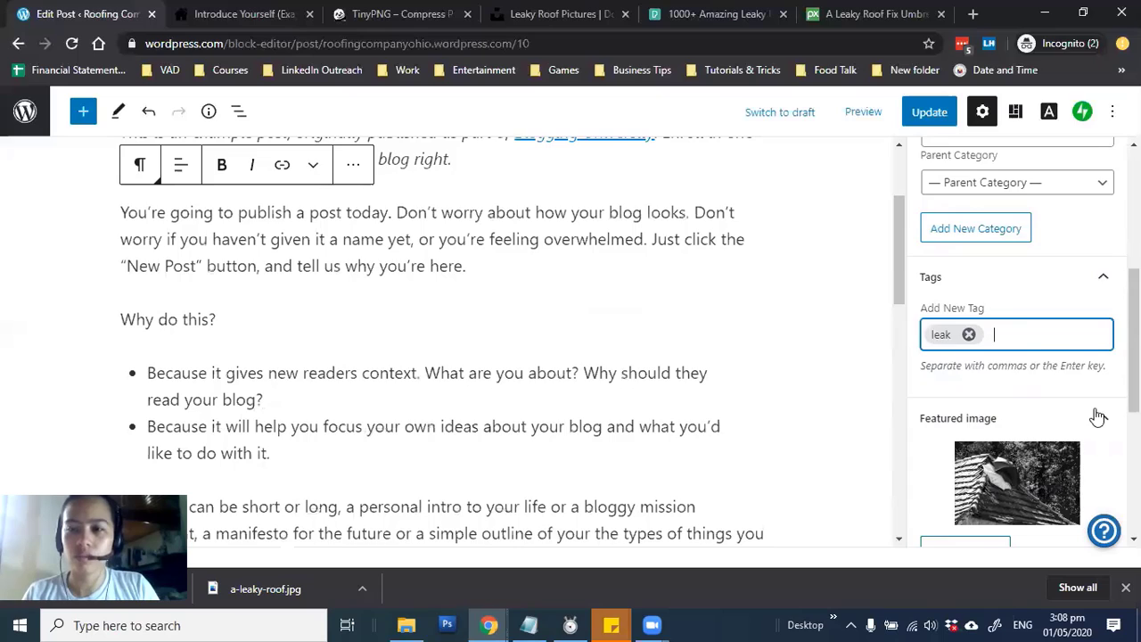
scroll(1096, 416, "down", 4)
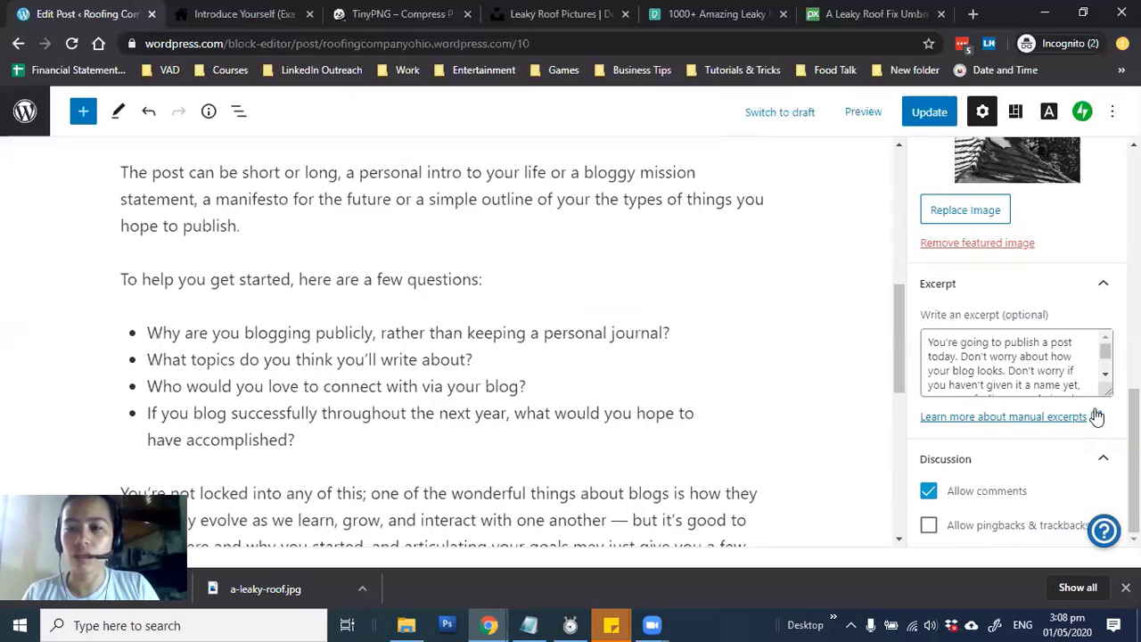
left_click(927, 118)
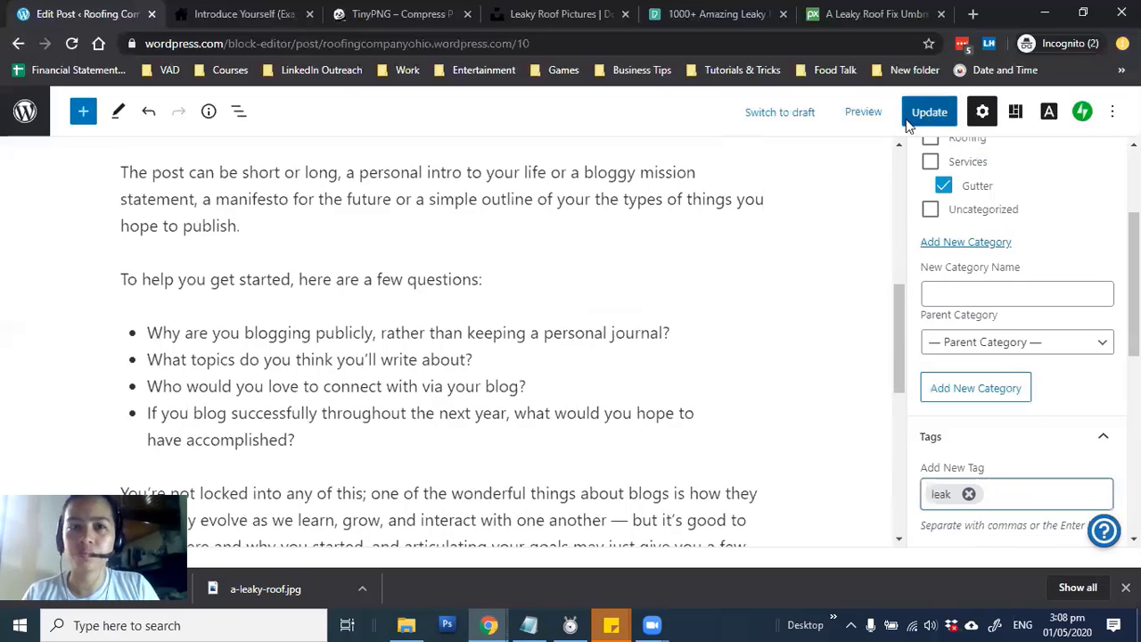
Step: Open the live Roofing Company Ohio homepage and check the post's image and excerpt in the Latest from the Blog section
left_click(221, 10)
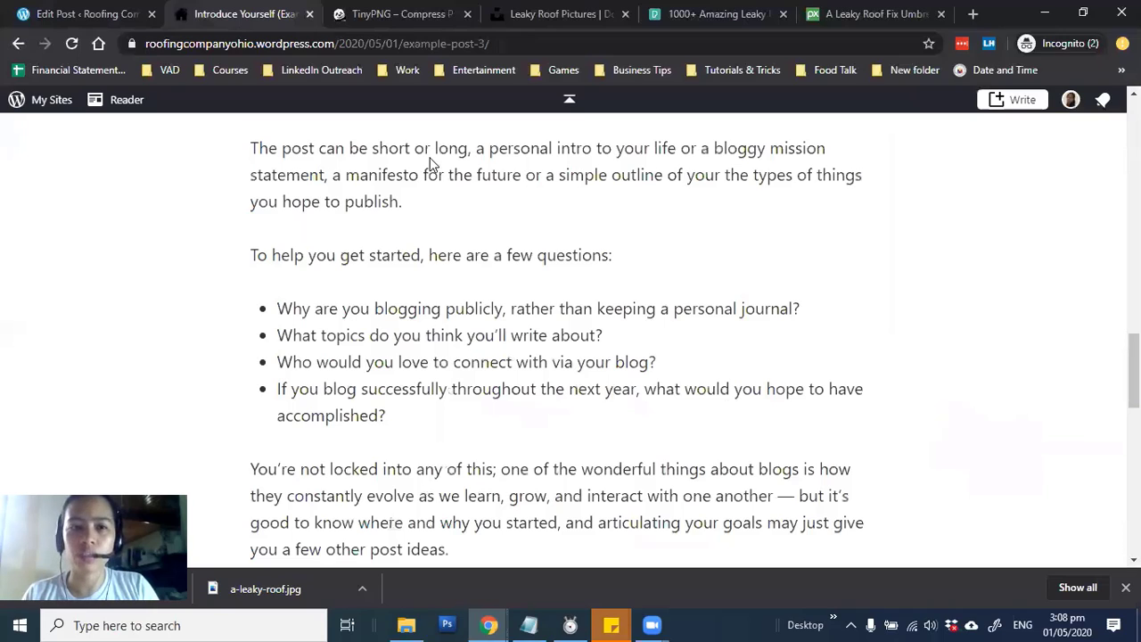
scroll(433, 164, "up", 14)
scroll(400, 236, "up", 3)
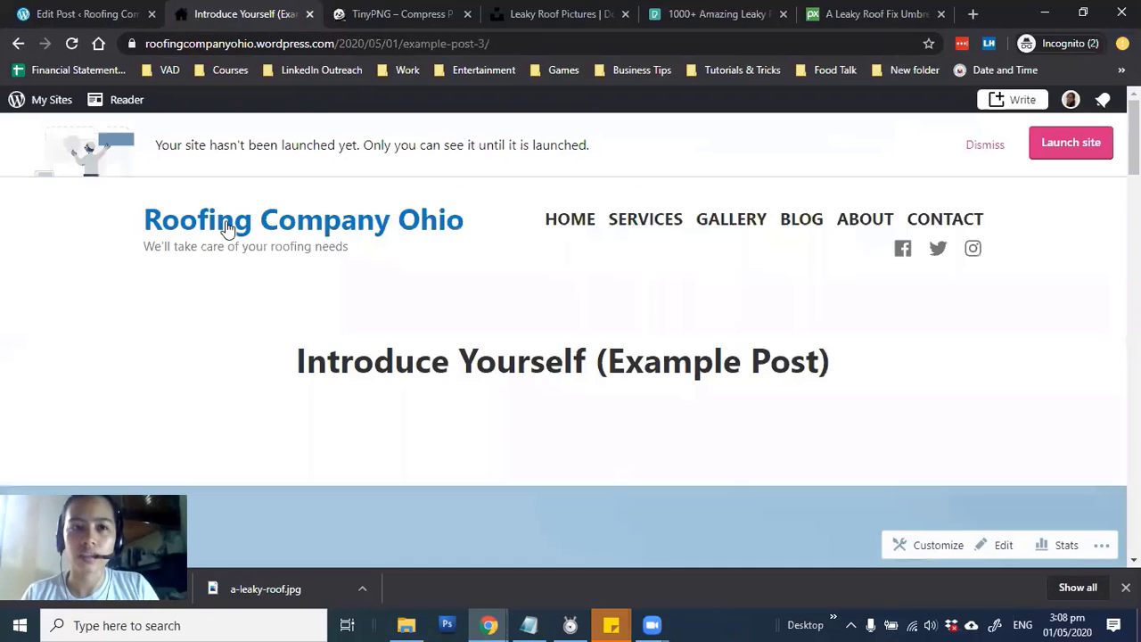
left_click(223, 223)
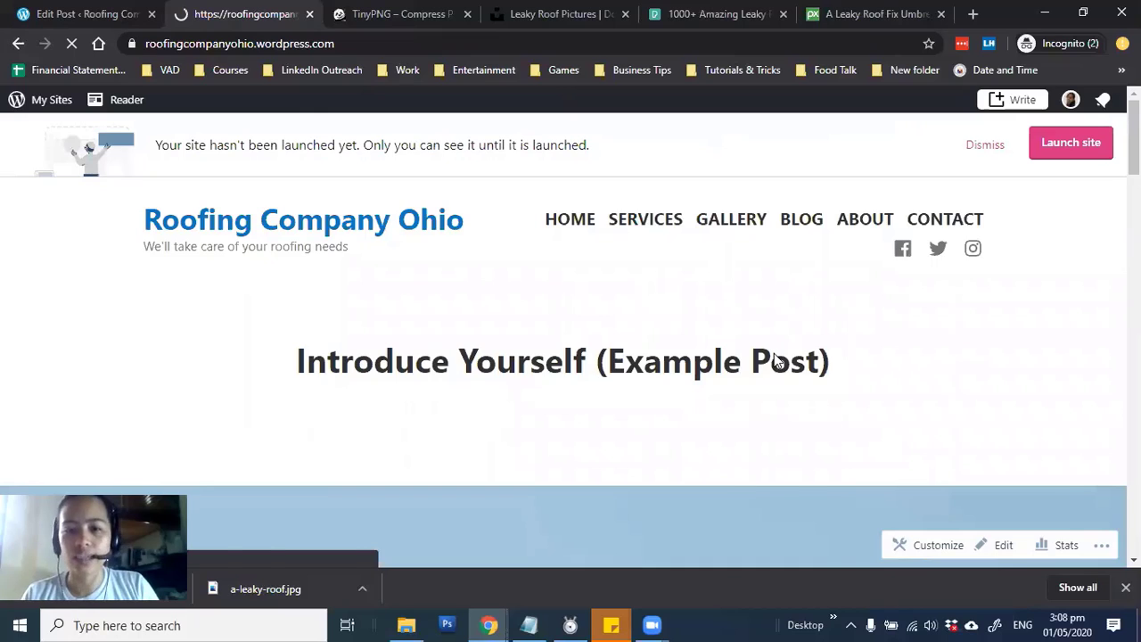
scroll(776, 359, "down", 4)
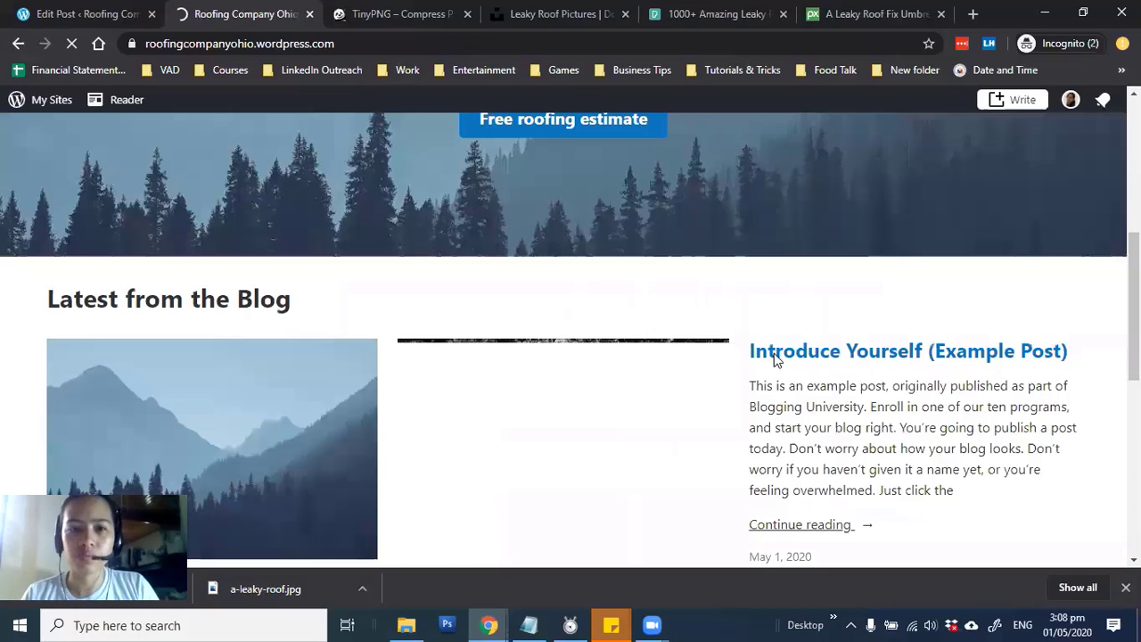
scroll(776, 359, "down", 2)
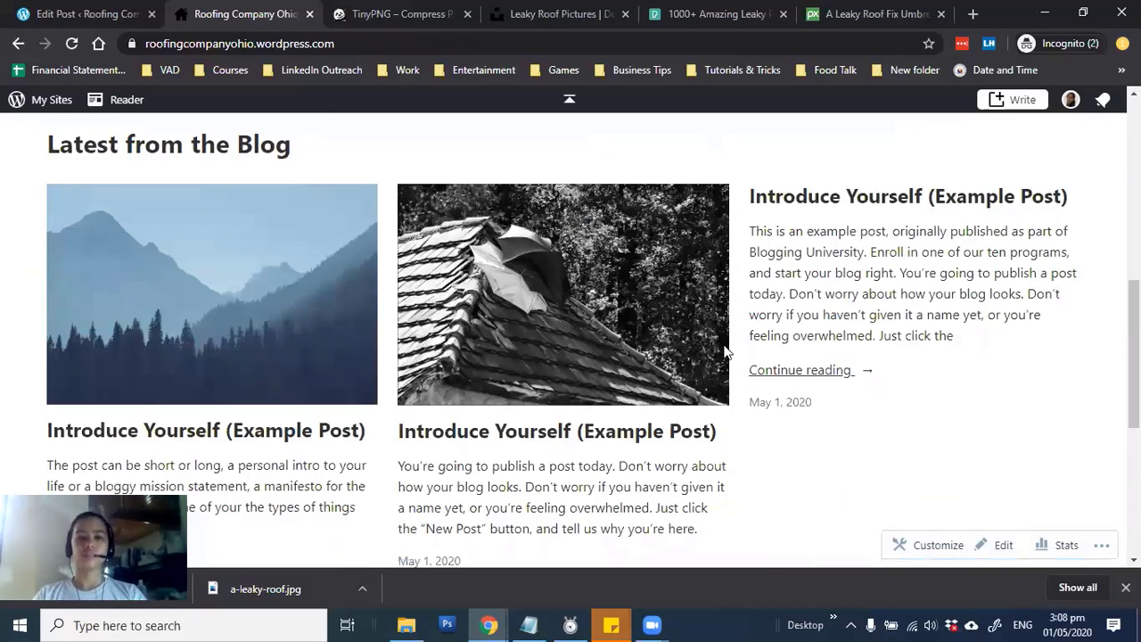
scroll(724, 352, "down", 2)
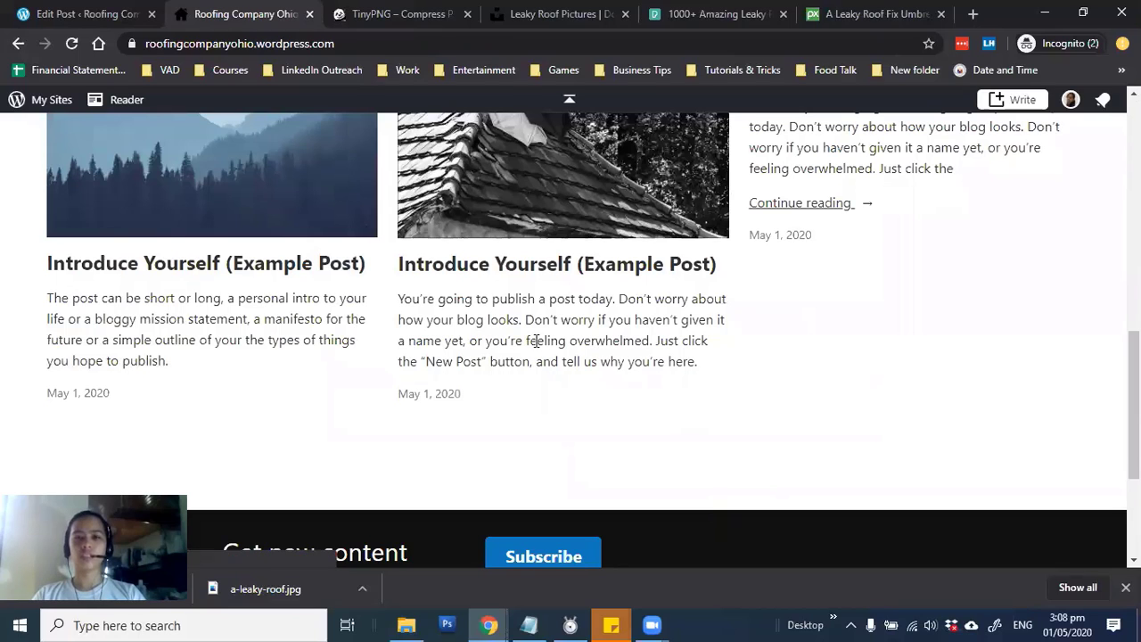
scroll(536, 340, "up", 1)
scroll(534, 349, "up", 1)
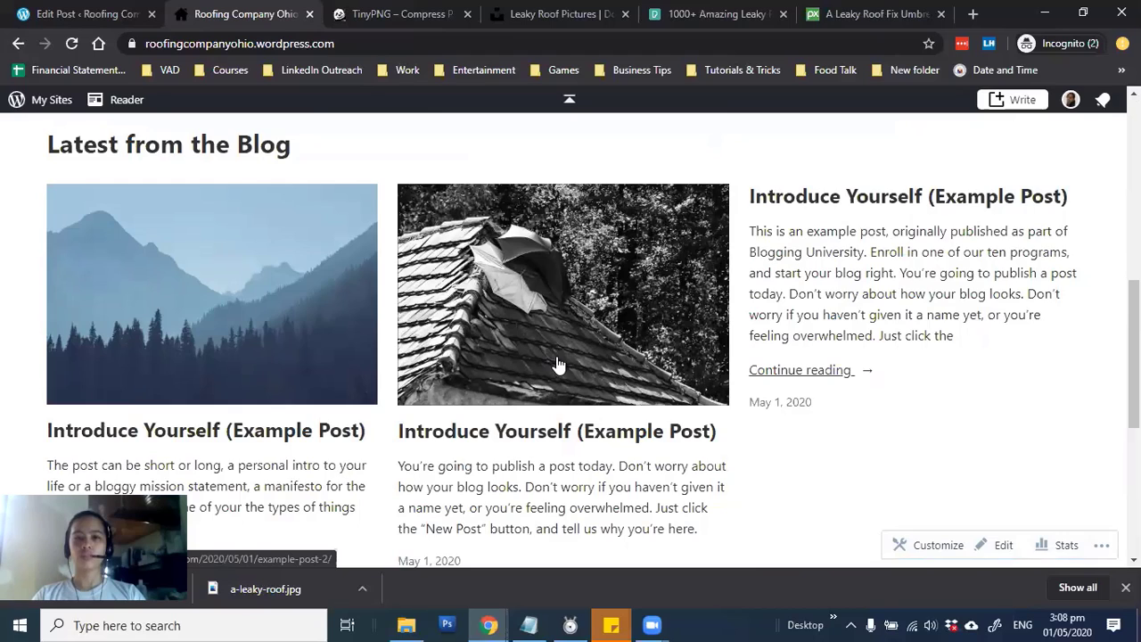
scroll(559, 364, "down", 3)
scroll(570, 357, "up", 8)
scroll(567, 349, "down", 5)
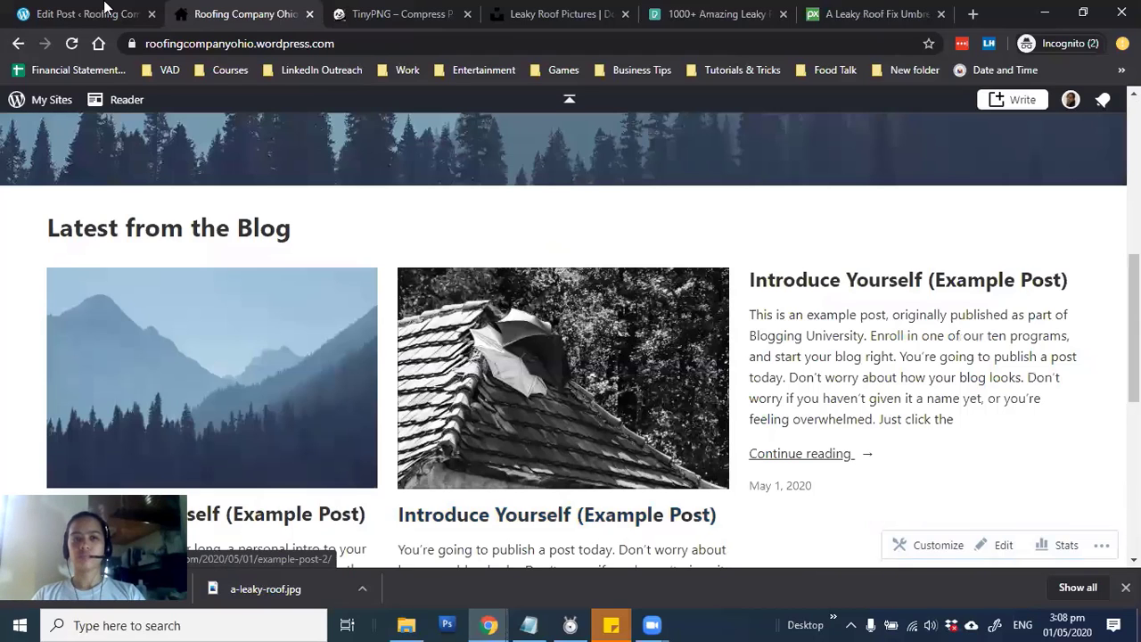
Step: Return to the site's posts list and open the second Introduce Yourself (Example Post) for editing
left_click(104, 9)
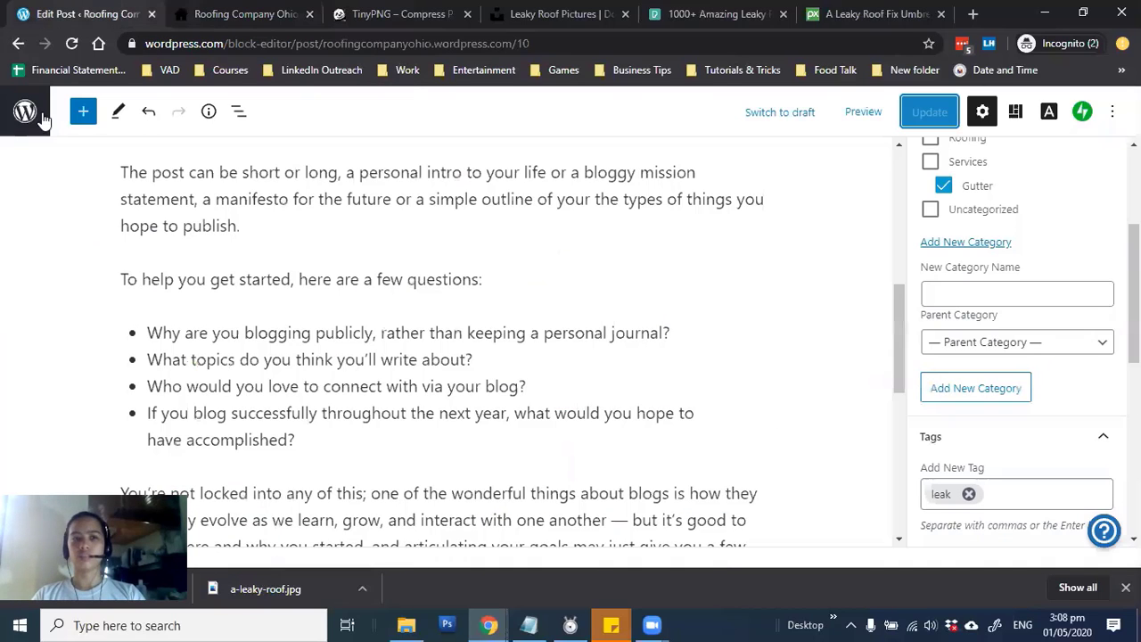
left_click(32, 109)
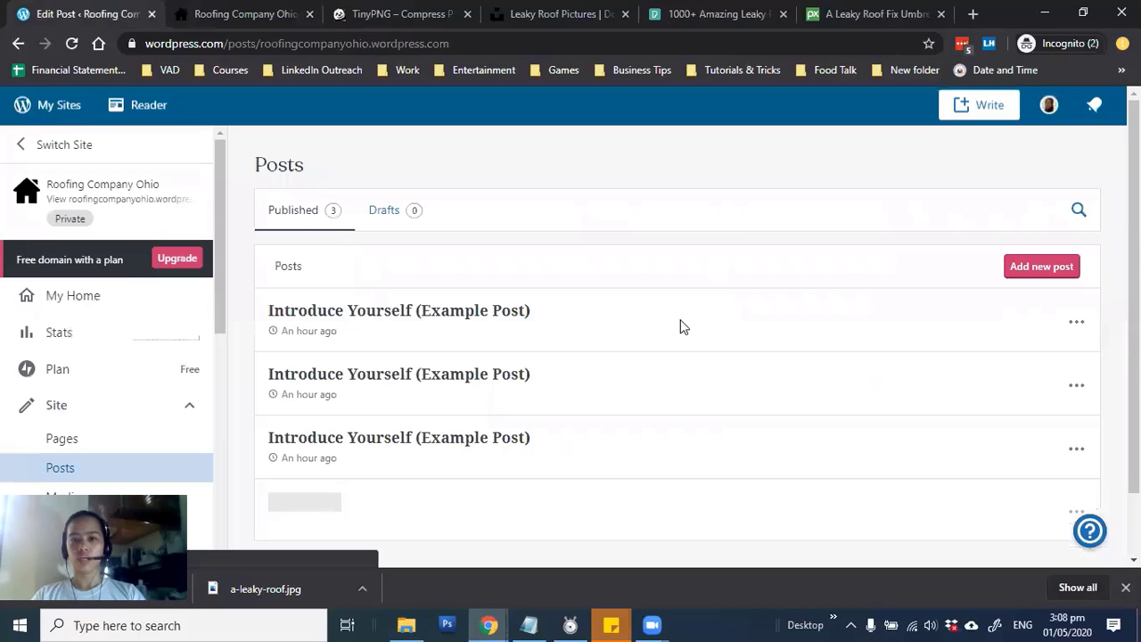
left_click(414, 376)
Step: Browse the leaky roof results on Unsplash and open the brown building roof photo
left_click(874, 14)
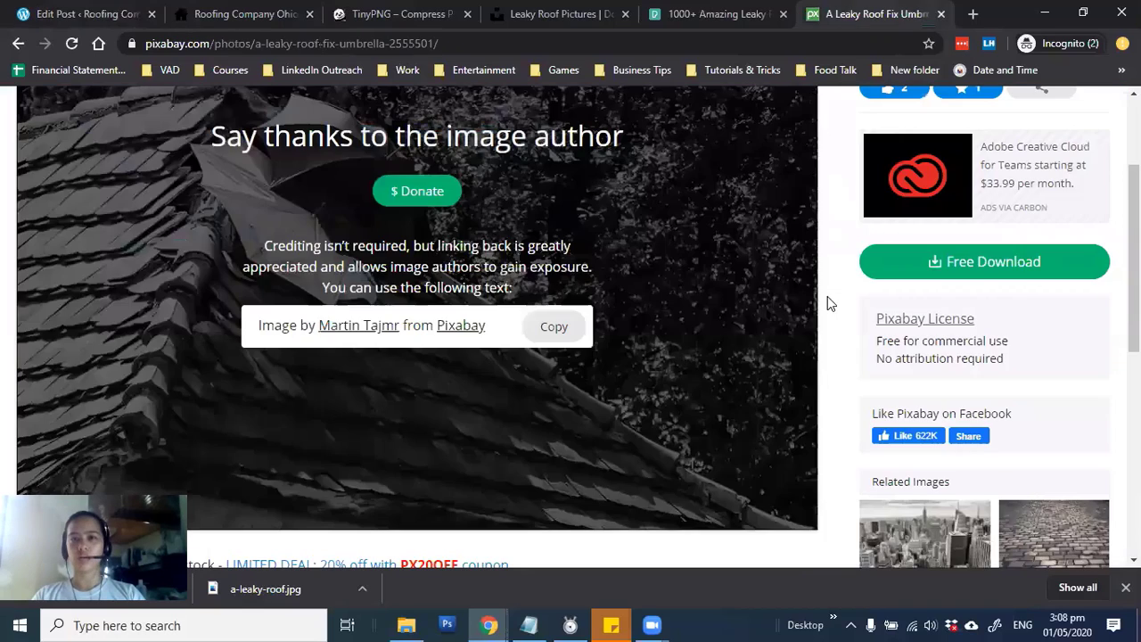
scroll(827, 303, "up", 2)
left_click(560, 14)
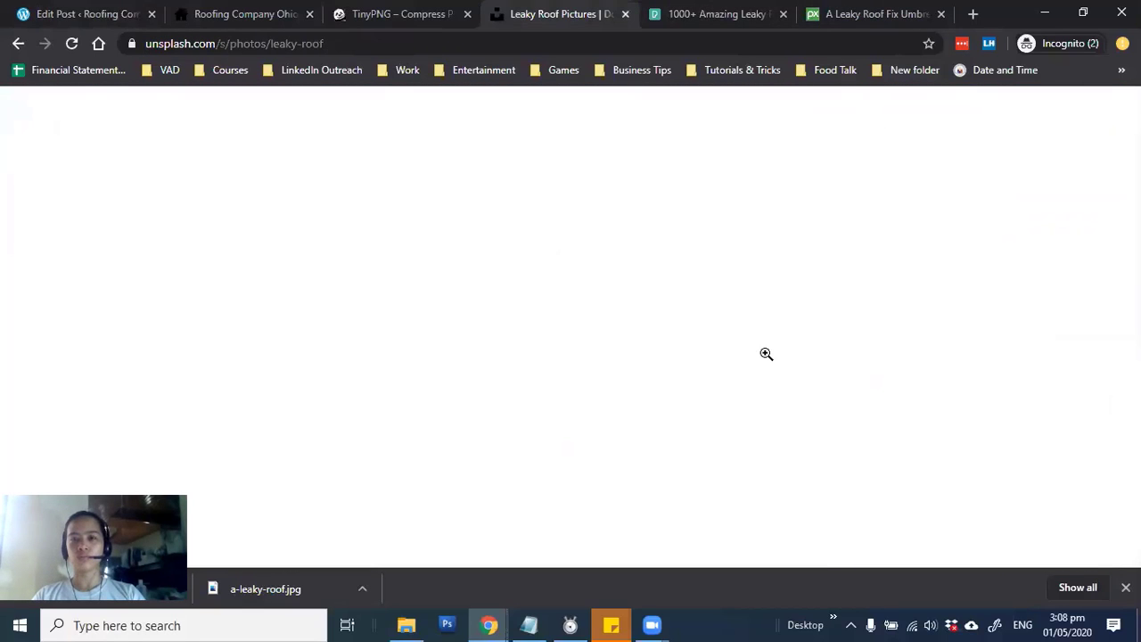
scroll(764, 353, "down", 5)
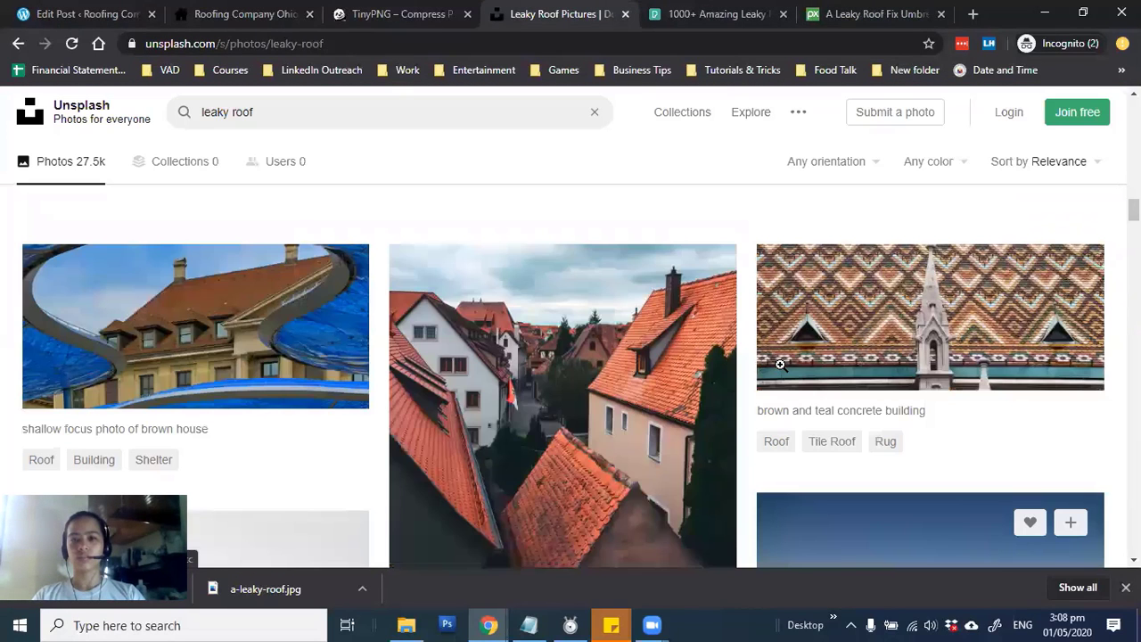
scroll(780, 369, "down", 5)
scroll(780, 372, "up", 2)
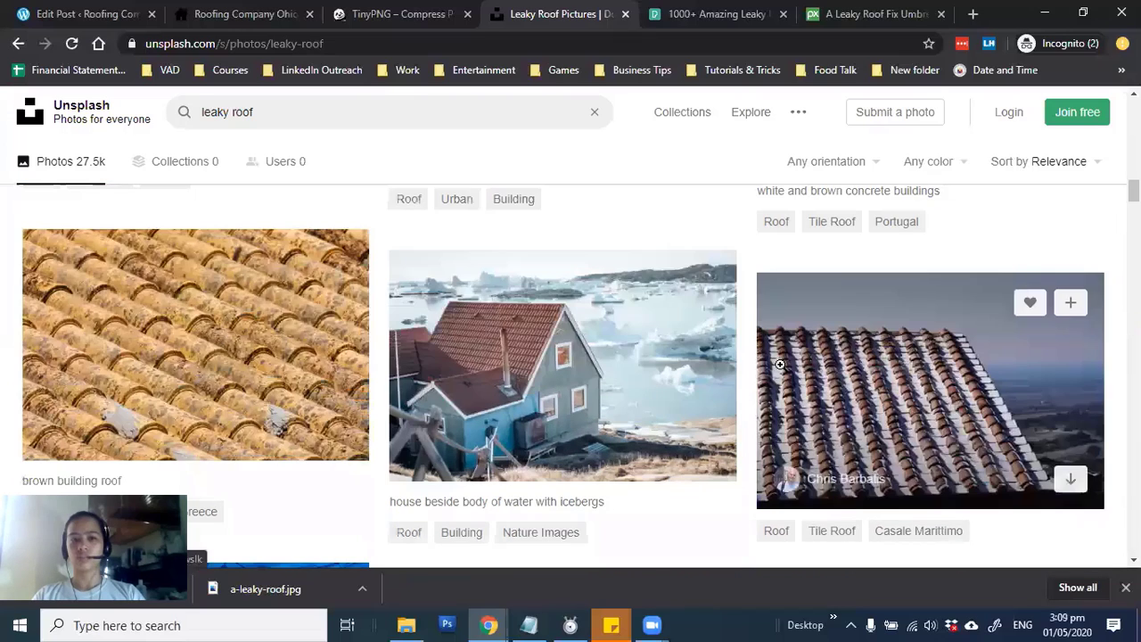
left_click(189, 341)
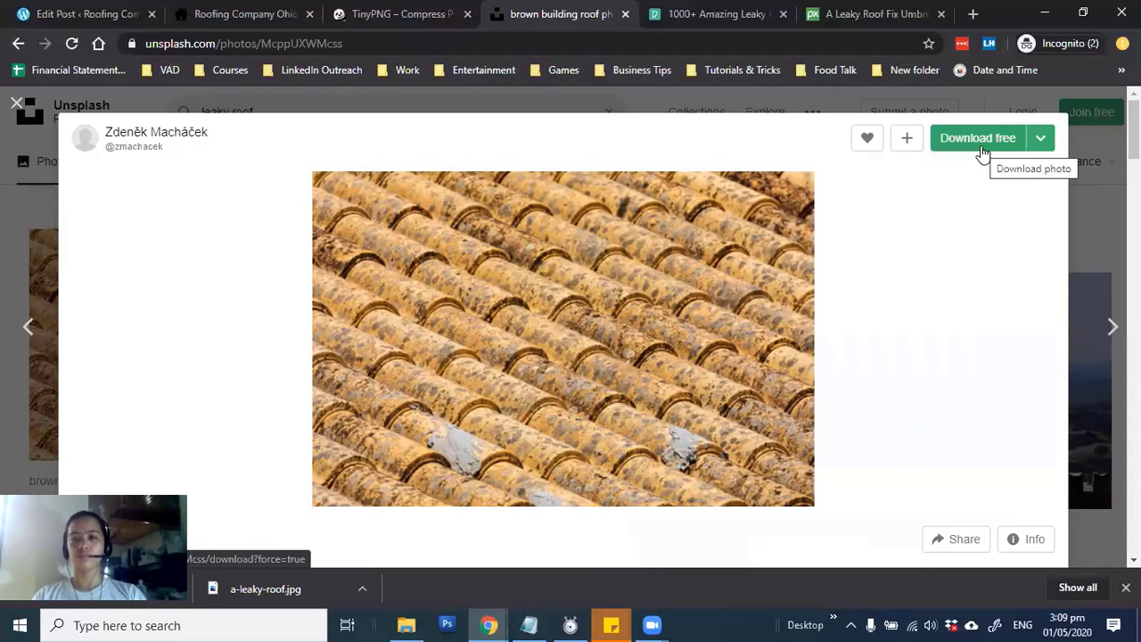
Step: Download the roof photo in Medium size (1920x1280) and save it to the Desktop as roof tile
left_click(982, 155)
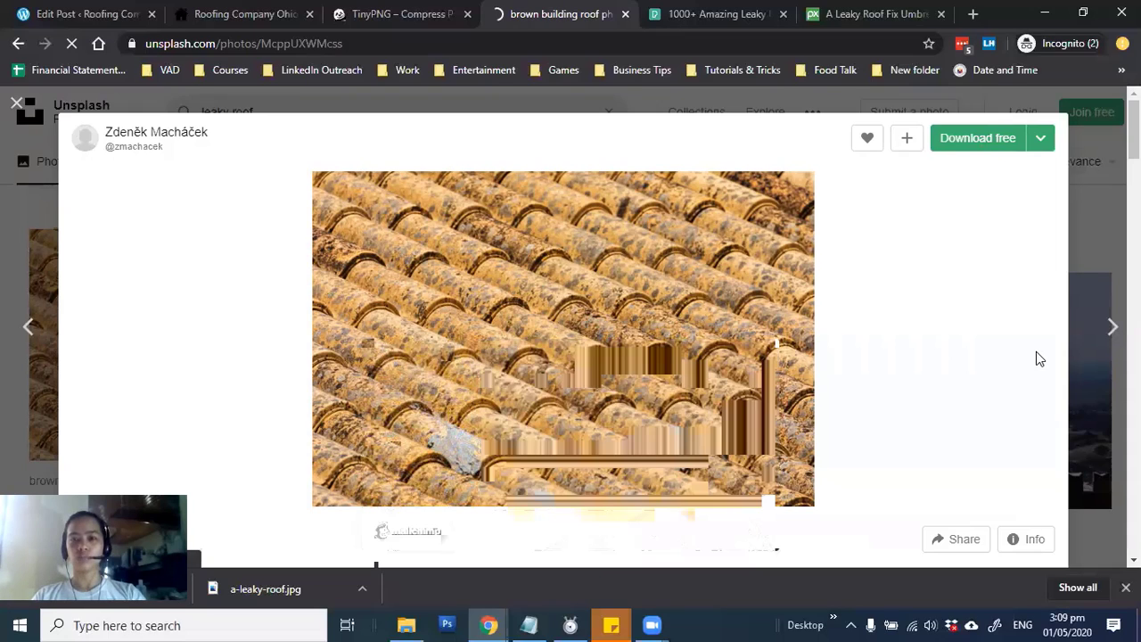
left_click(1040, 138)
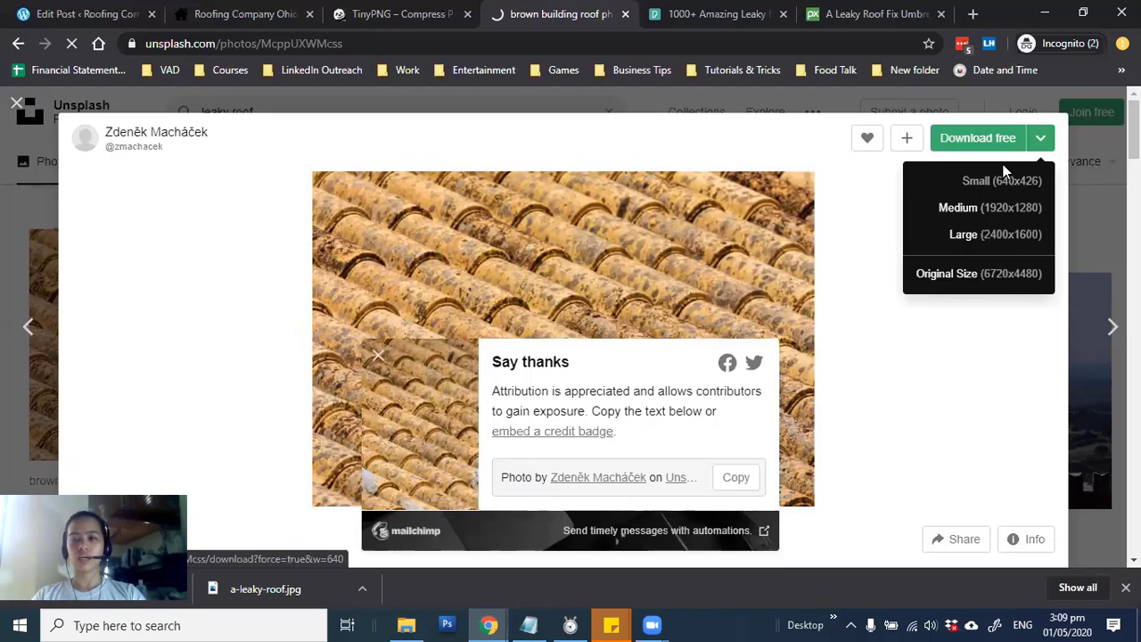
left_click(981, 212)
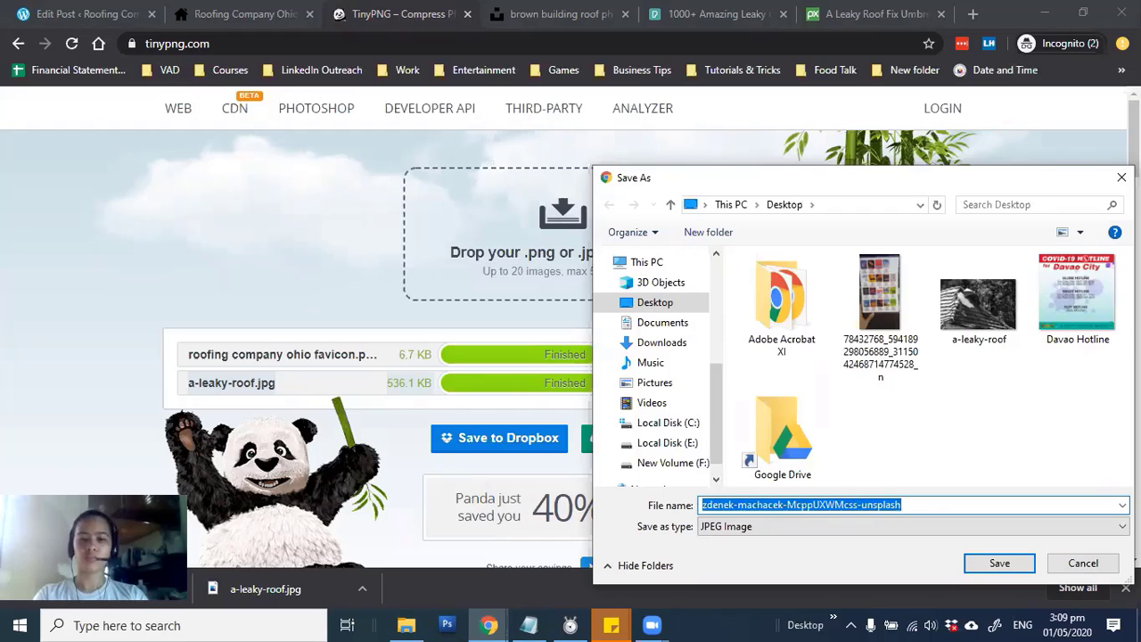
type("ro")
type("of fix")
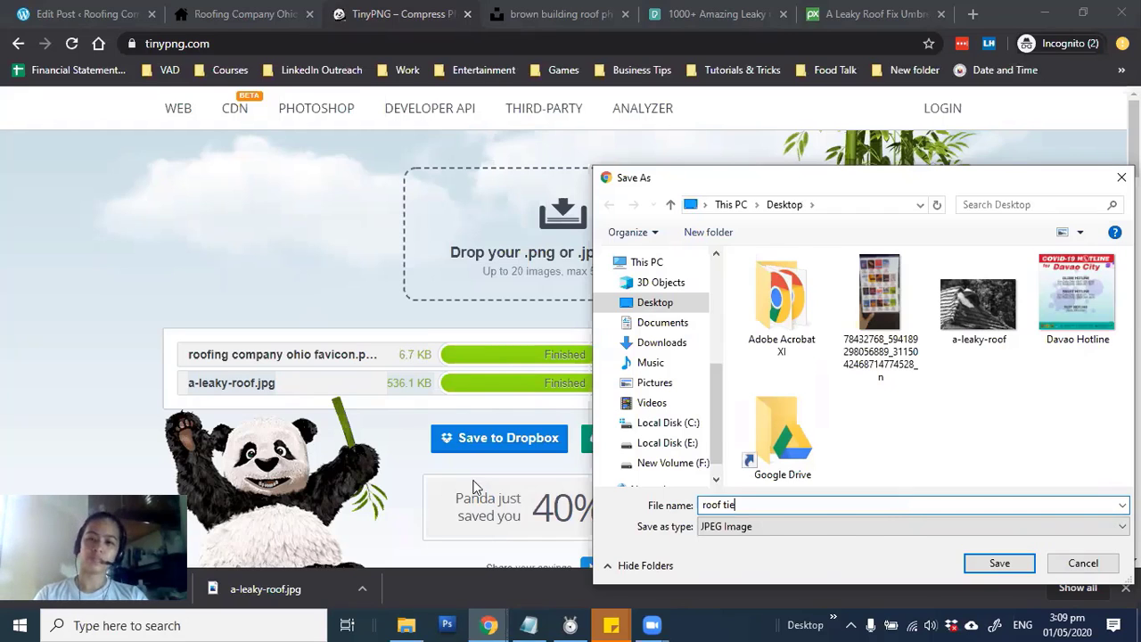
key("Return")
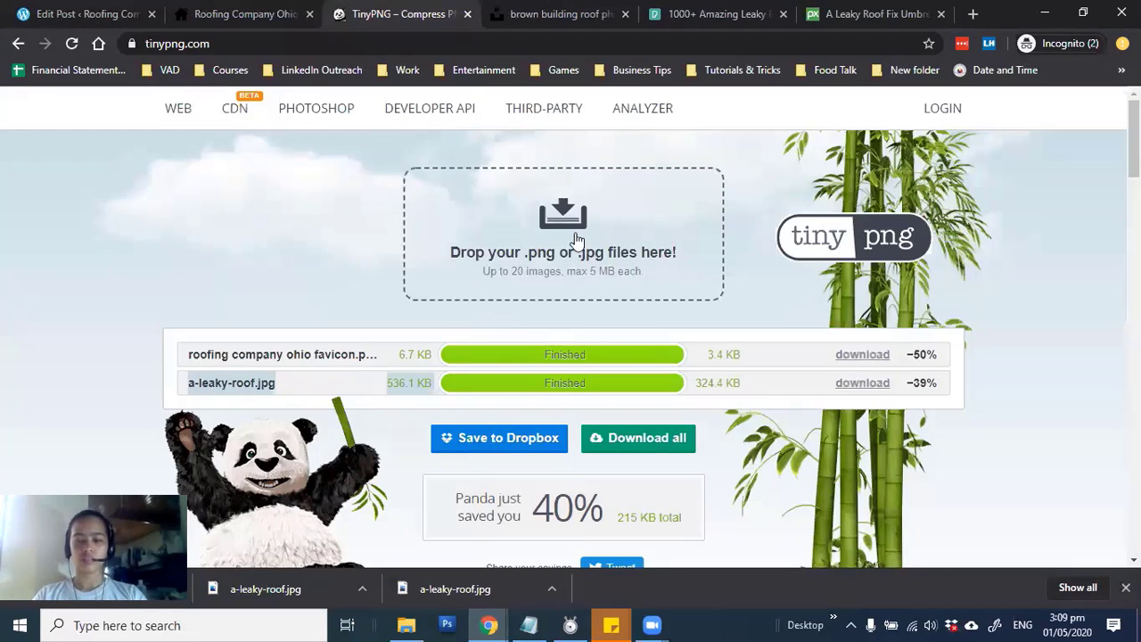
Step: Compress the roof tile image from the Desktop with TinyPNG and start downloading the compressed copy
left_click(583, 225)
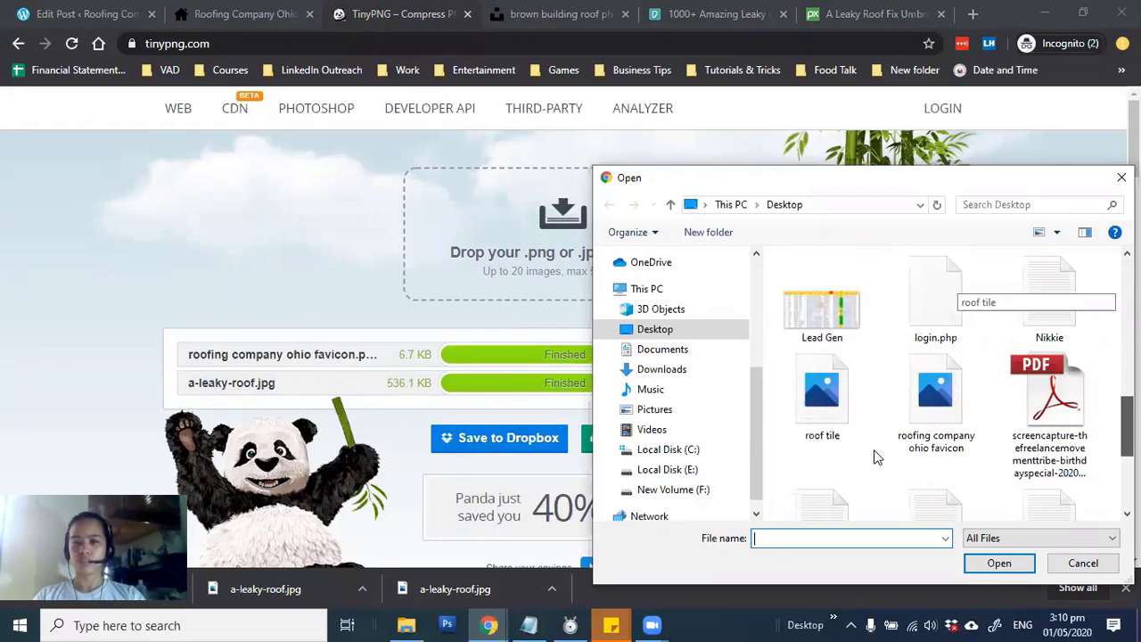
left_click(824, 401)
left_click(1016, 569)
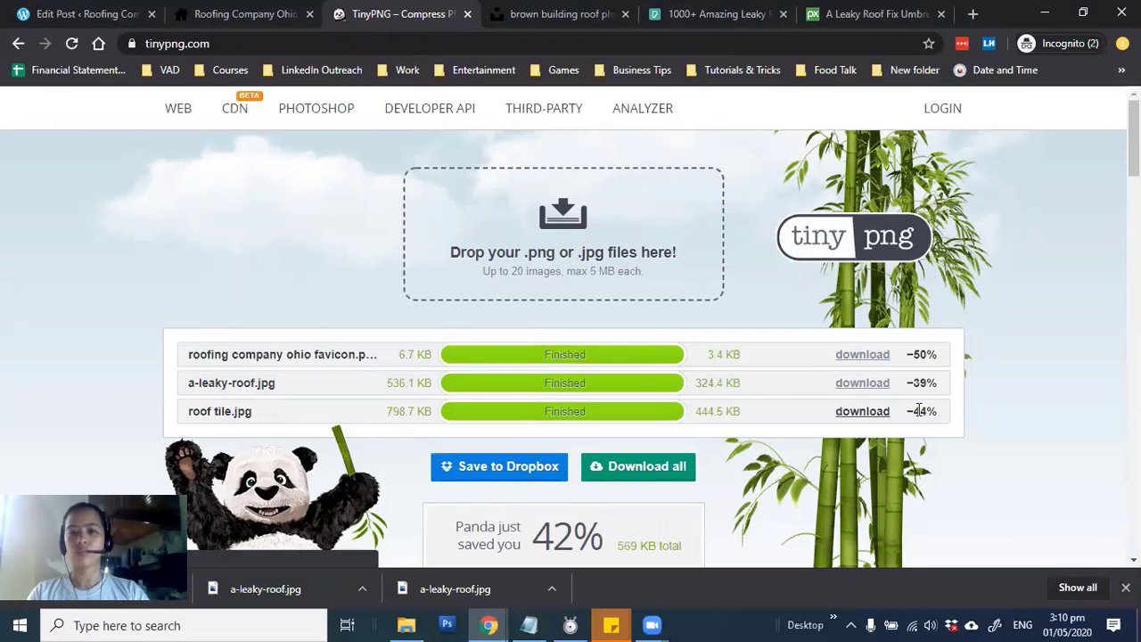
left_click_drag(970, 413, 937, 411)
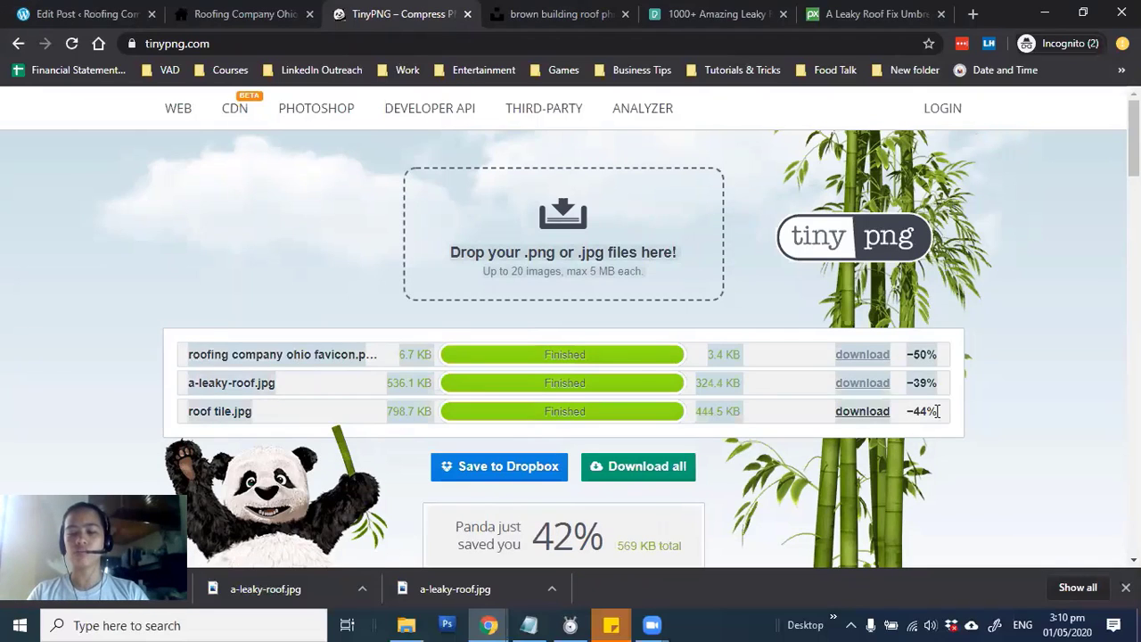
double_click(937, 411)
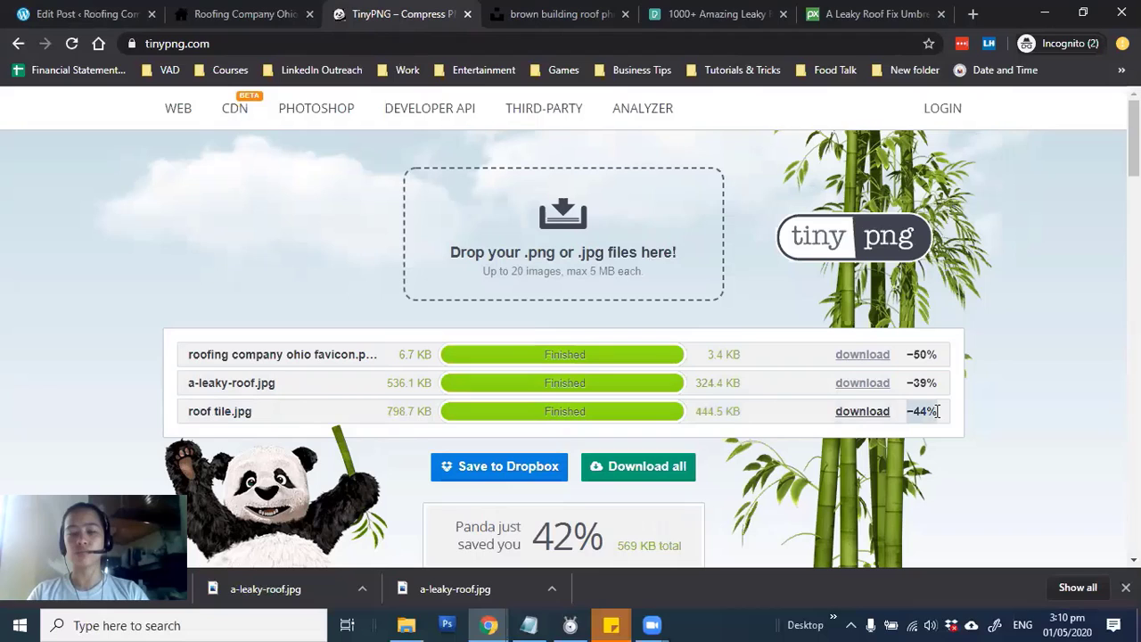
left_click(863, 412)
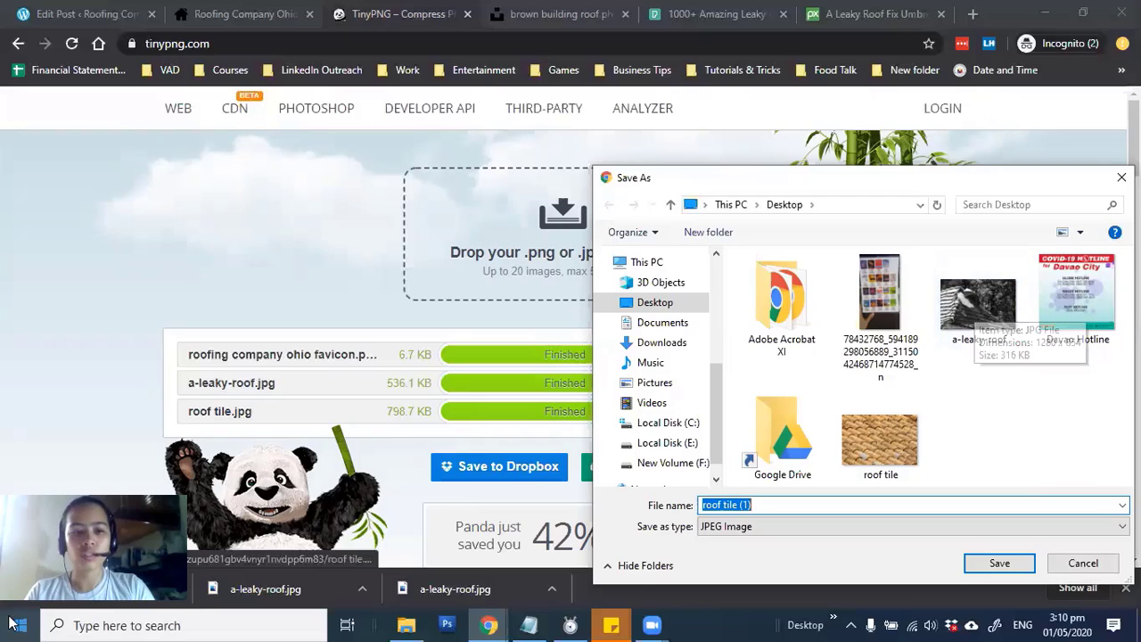
Step: Launch Paint and open the roof tile image from the Desktop
left_click(180, 622)
type("paint")
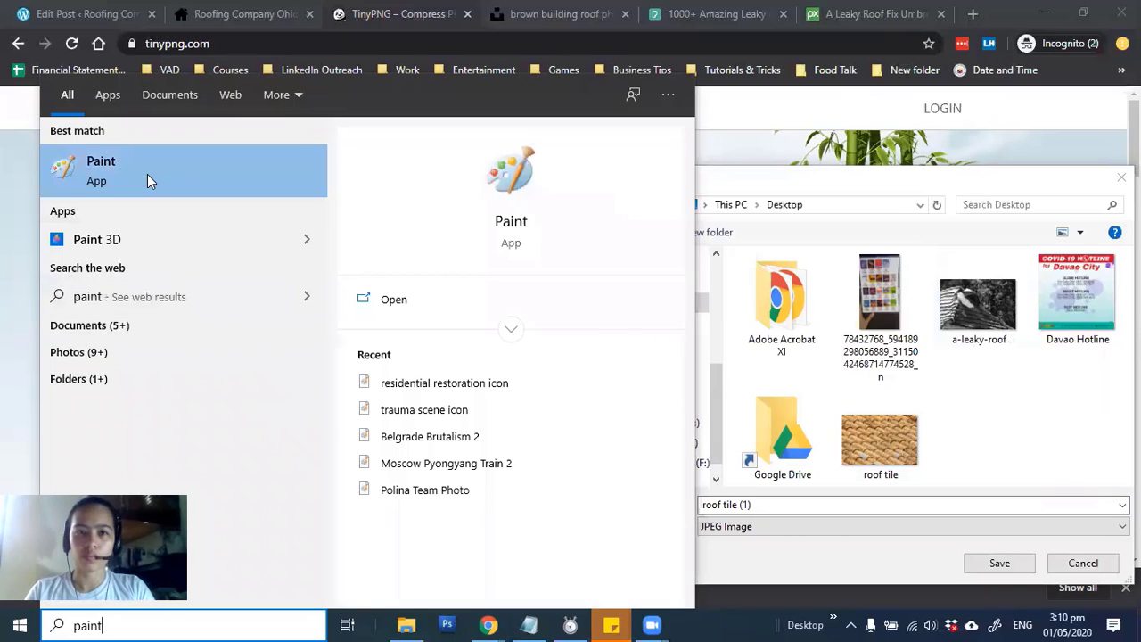
left_click(147, 174)
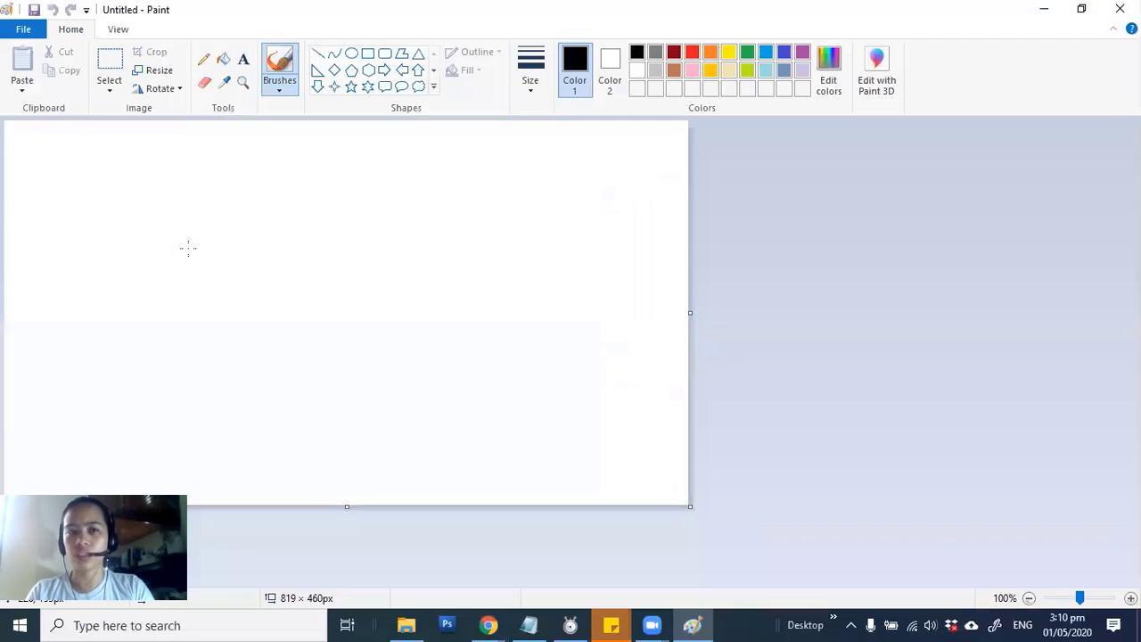
left_click(24, 33)
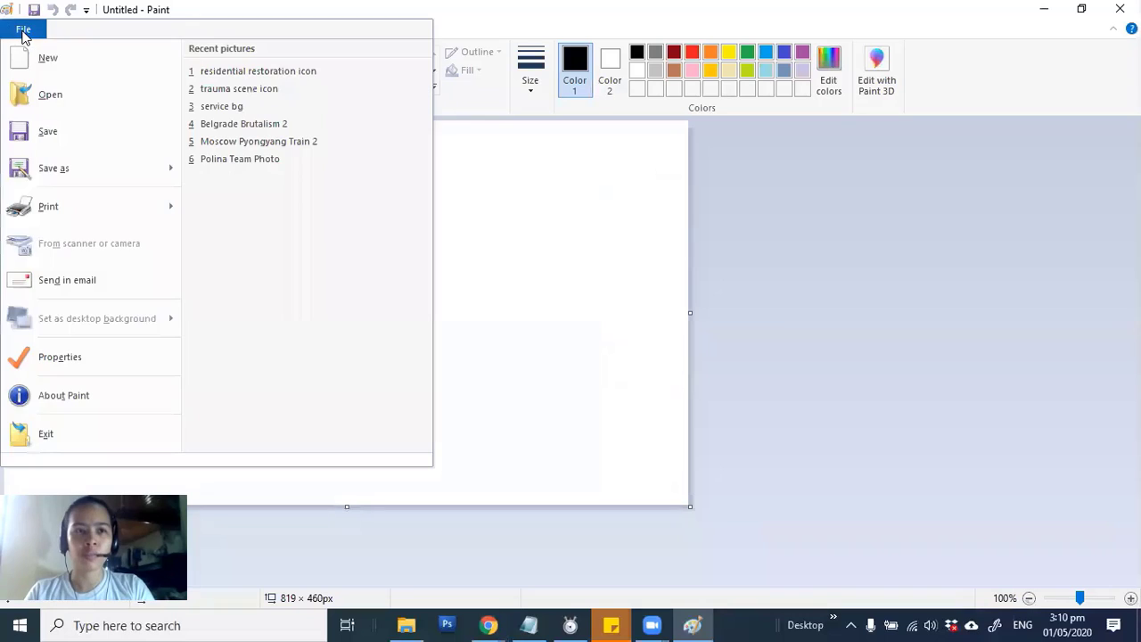
left_click(61, 107)
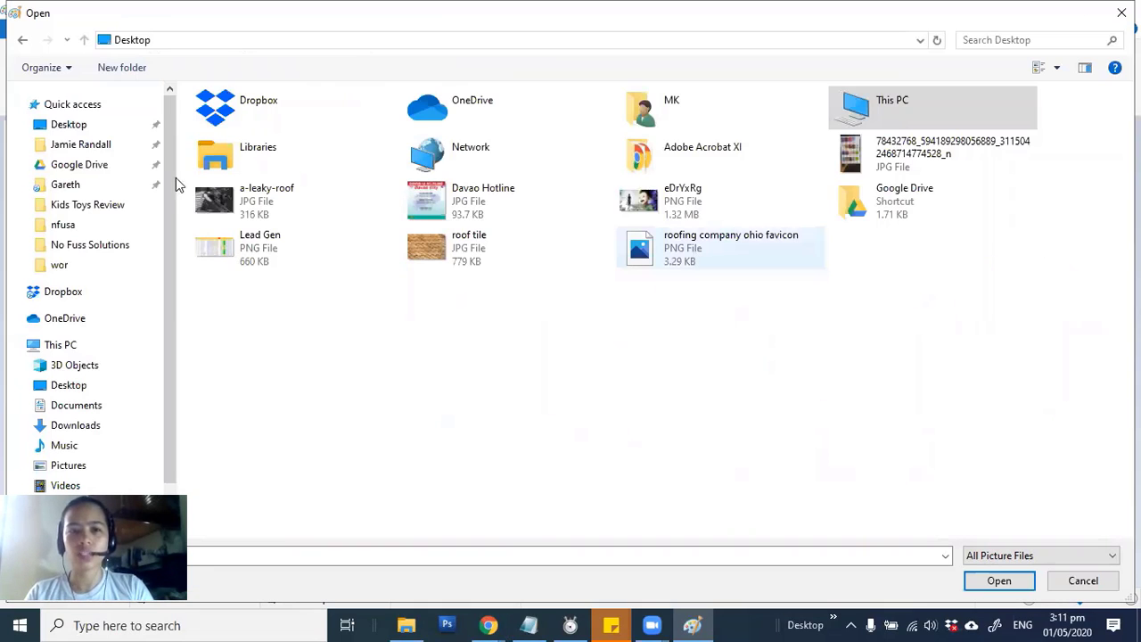
left_click(519, 254)
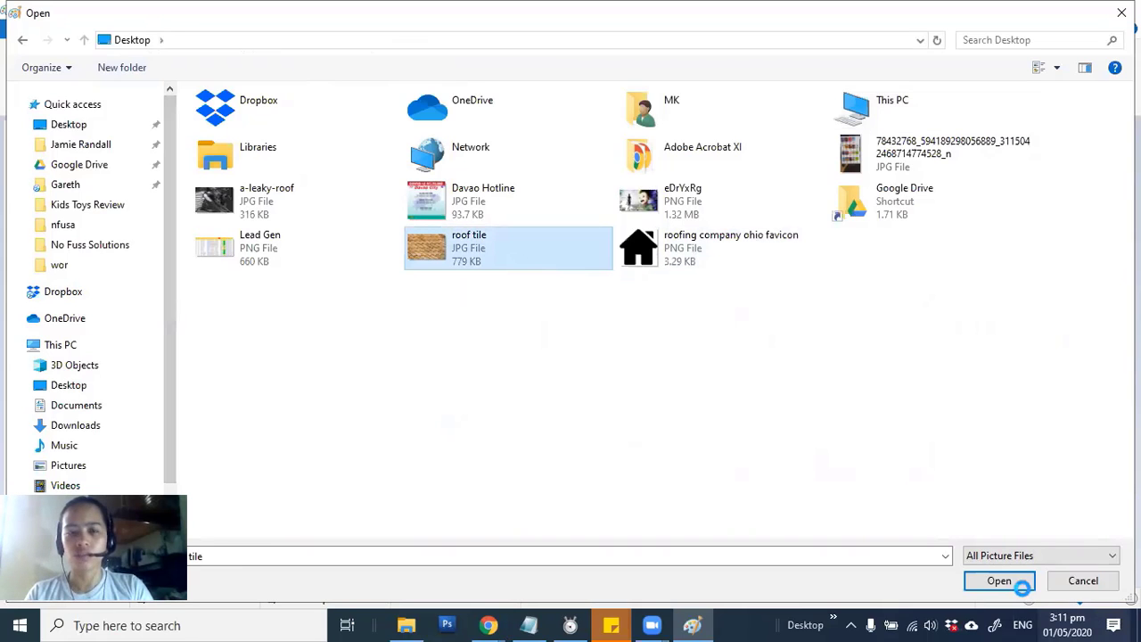
left_click(1024, 589)
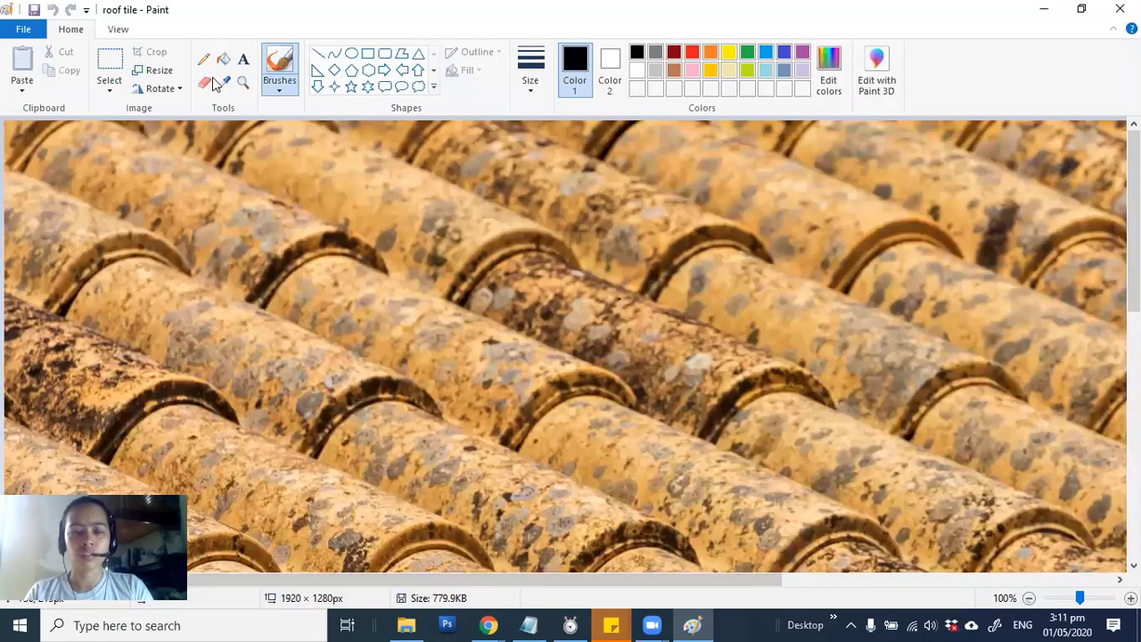
Step: Resize the roof tile image to 1280 pixels wide, keeping the aspect ratio, and save it over the original file
left_click(157, 71)
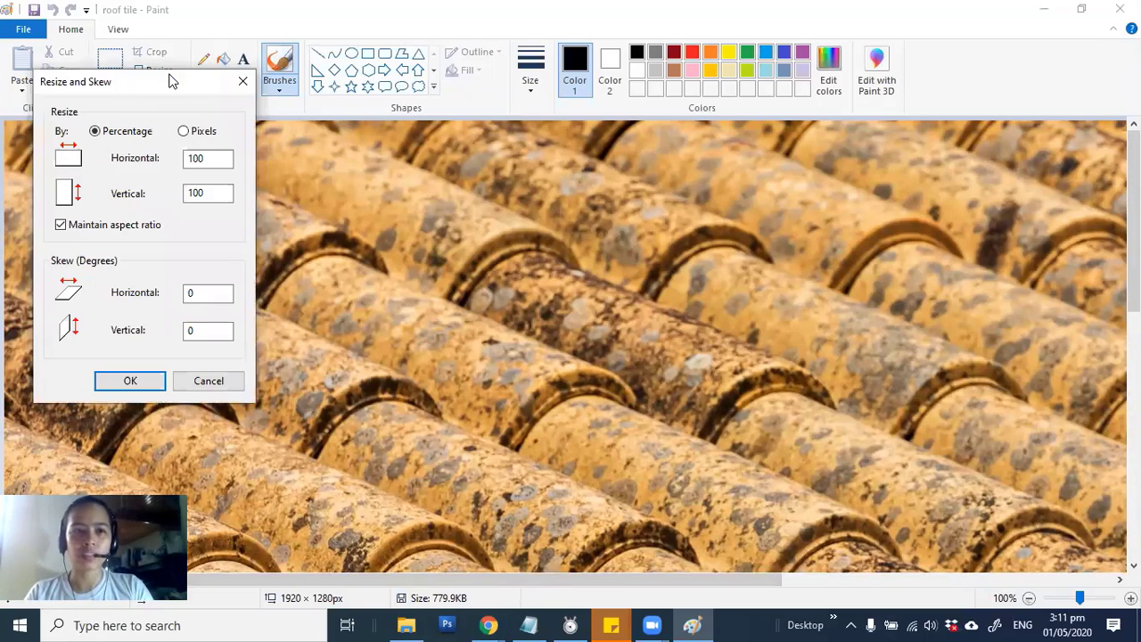
left_click(184, 131)
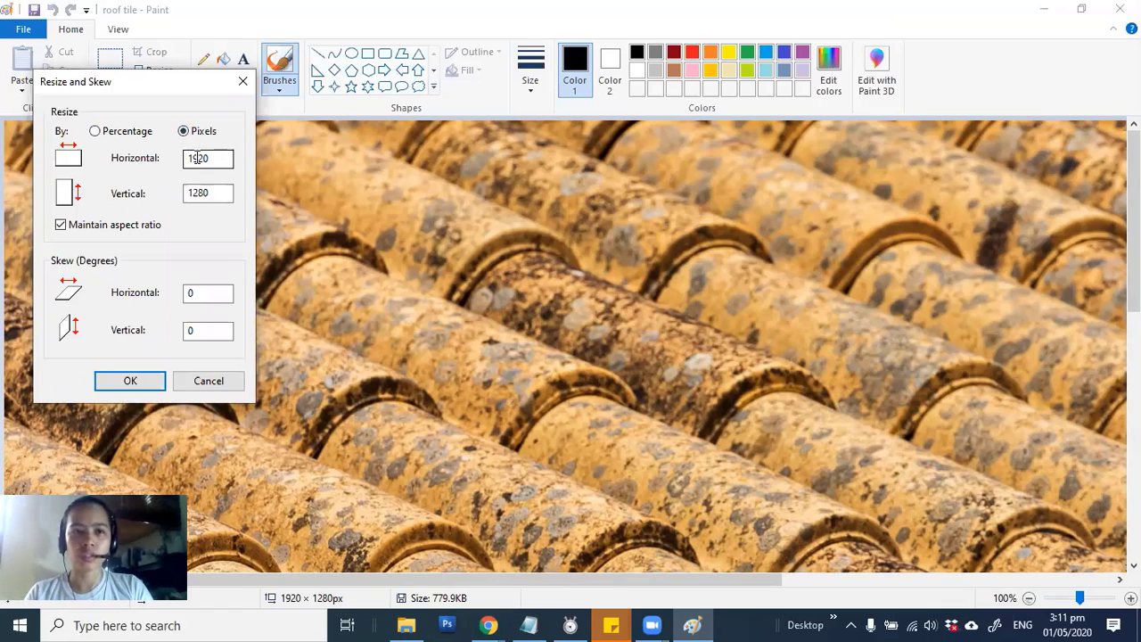
left_click_drag(197, 158, 221, 160)
type("280")
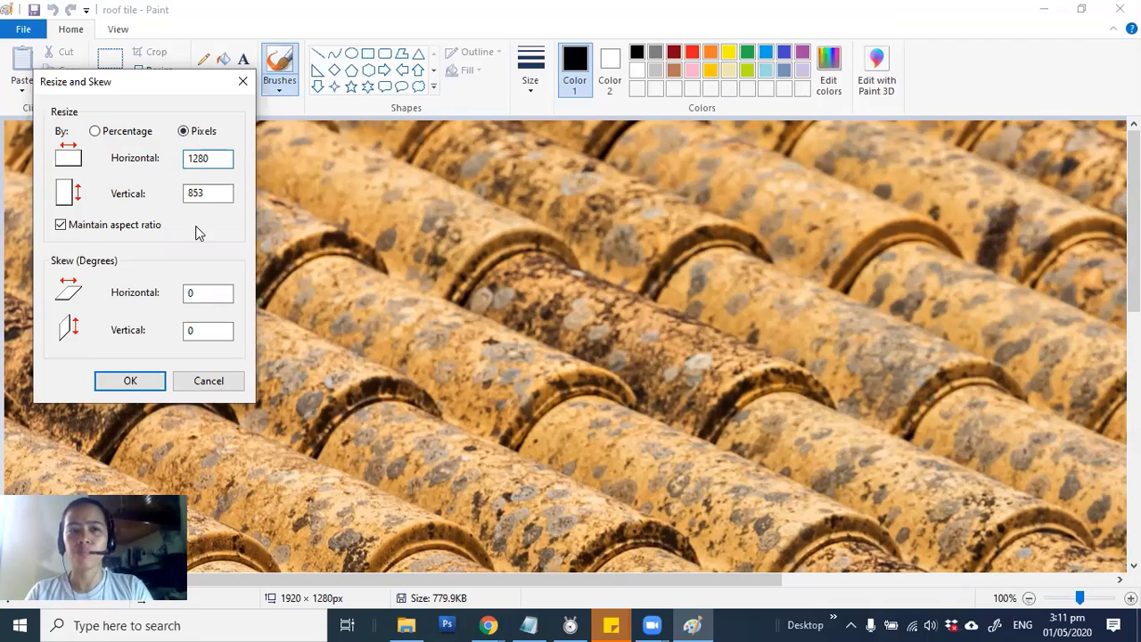
left_click(149, 379)
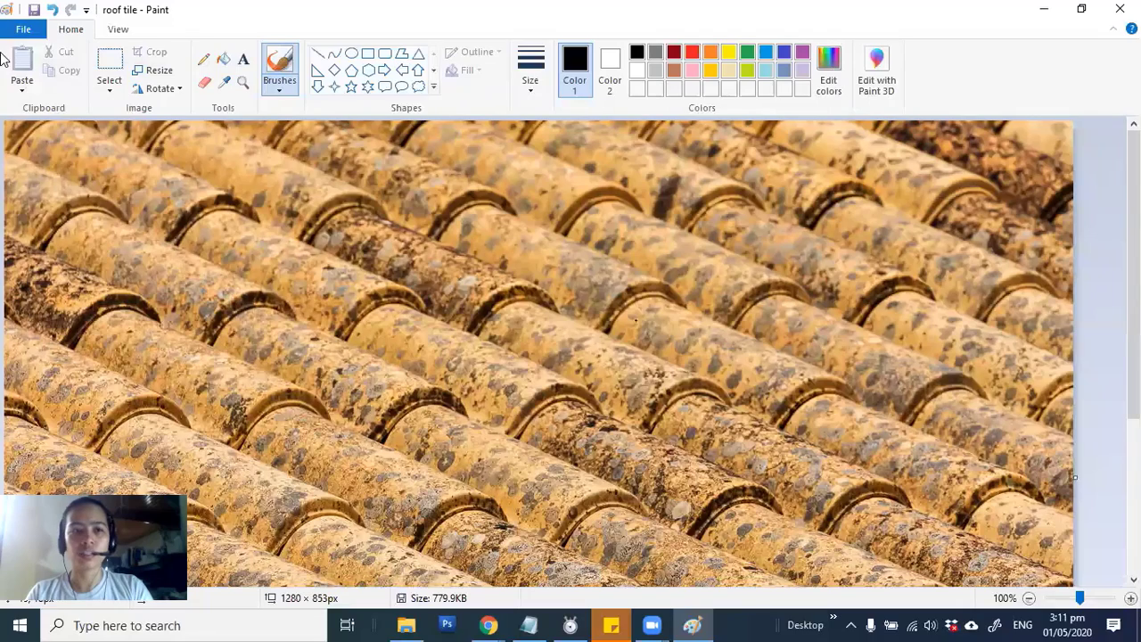
left_click(33, 10)
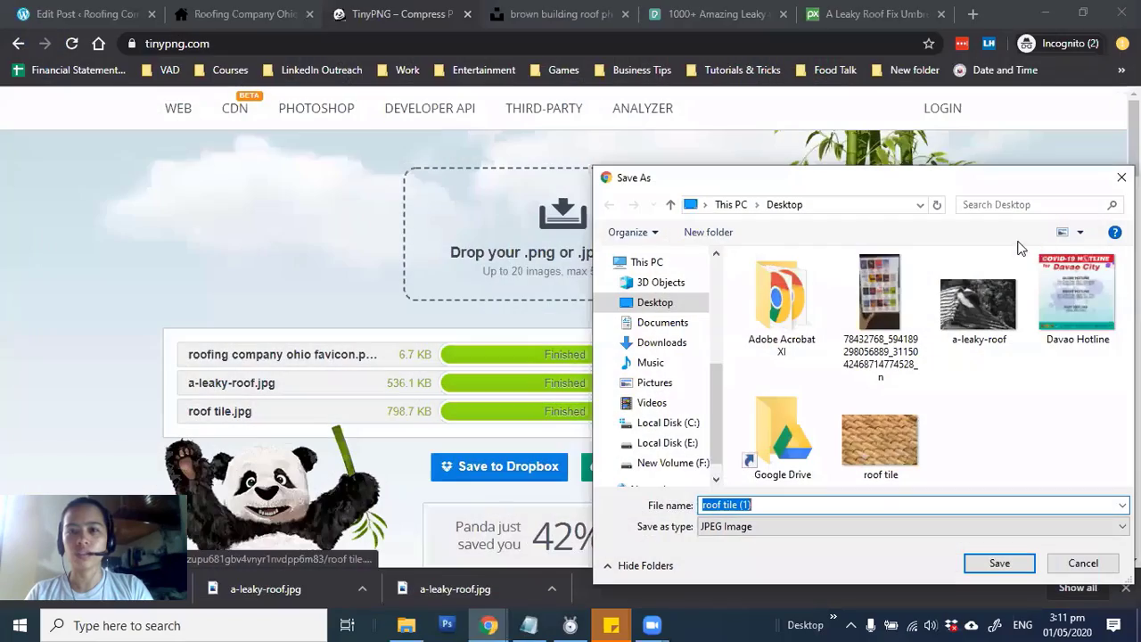
Step: Cancel the pending roof tile download in the browser and reload TinyPNG to clear the earlier compressed files
left_click(1083, 562)
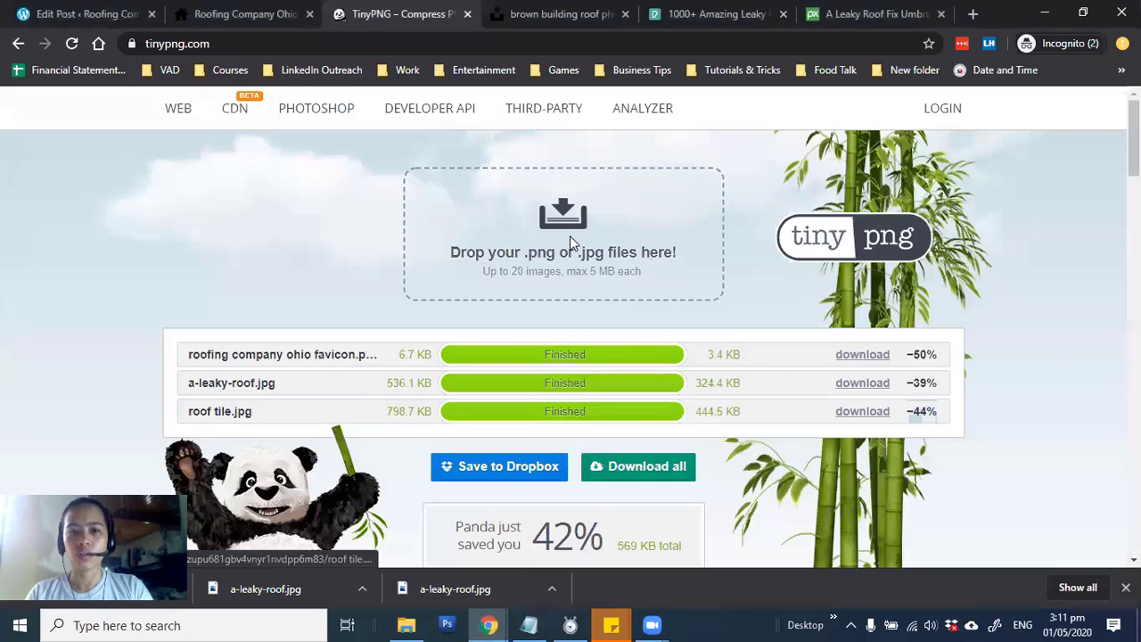
left_click(547, 217)
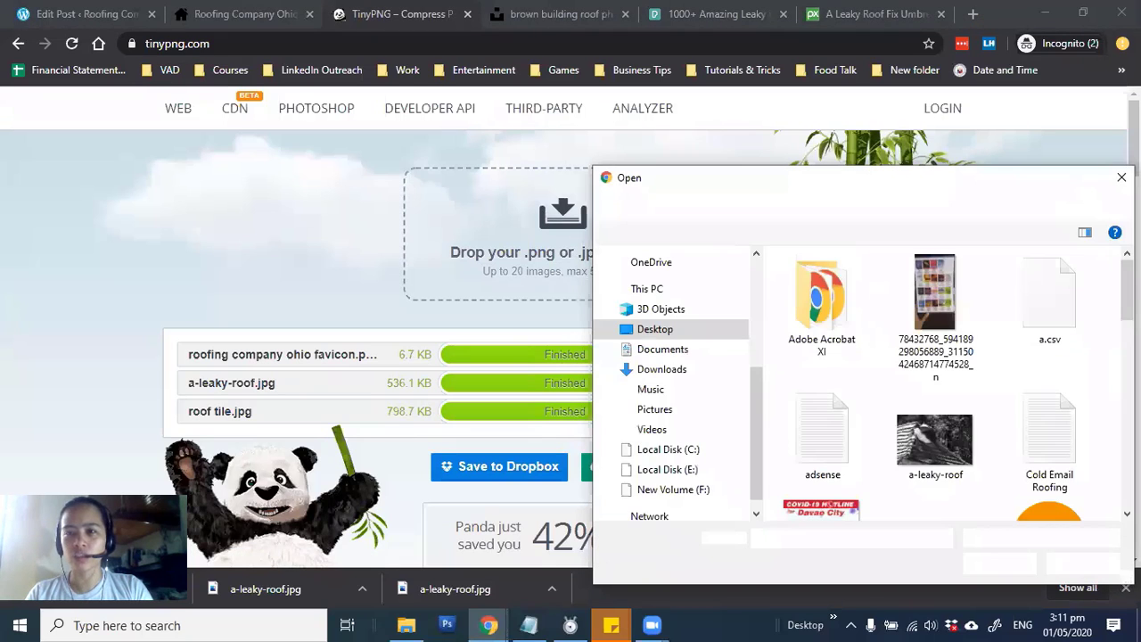
key("Escape")
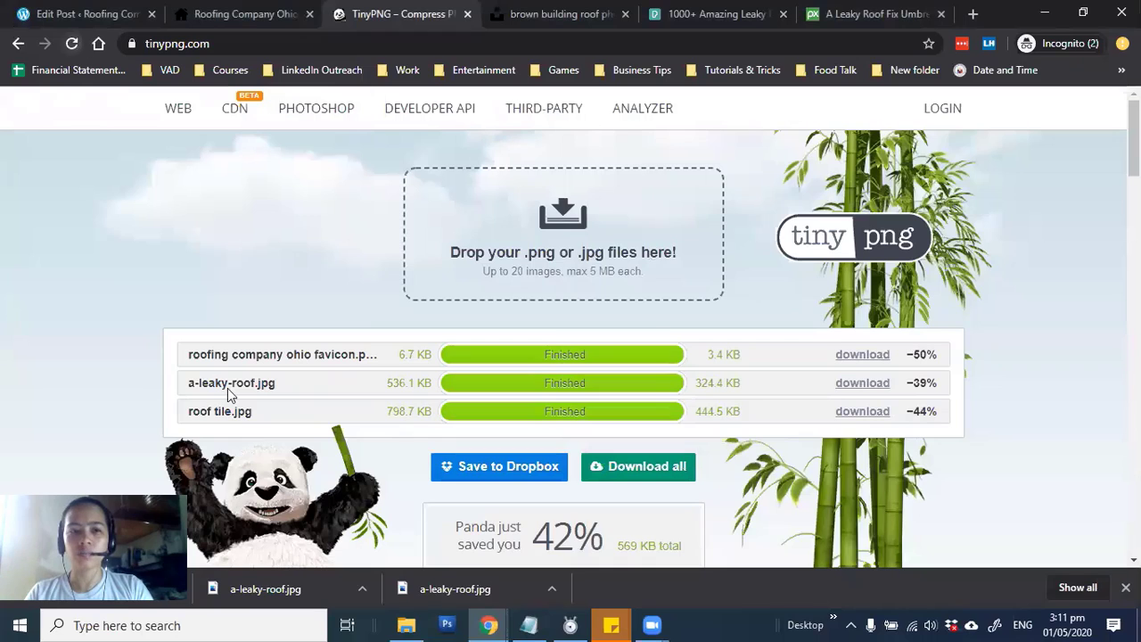
left_click_drag(188, 412, 347, 415)
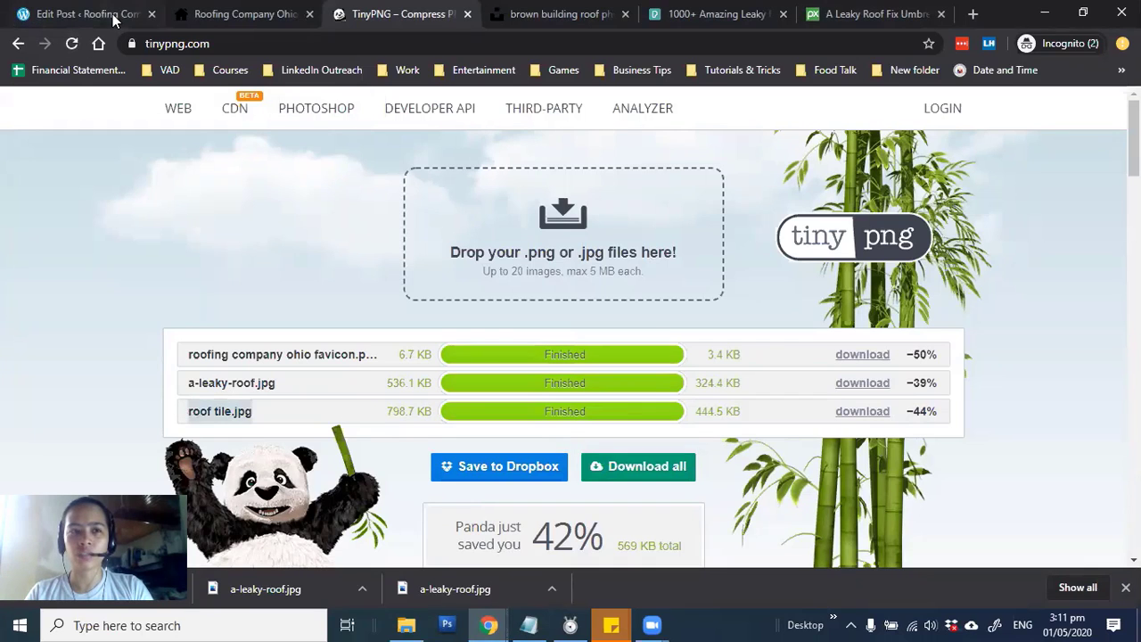
left_click(72, 44)
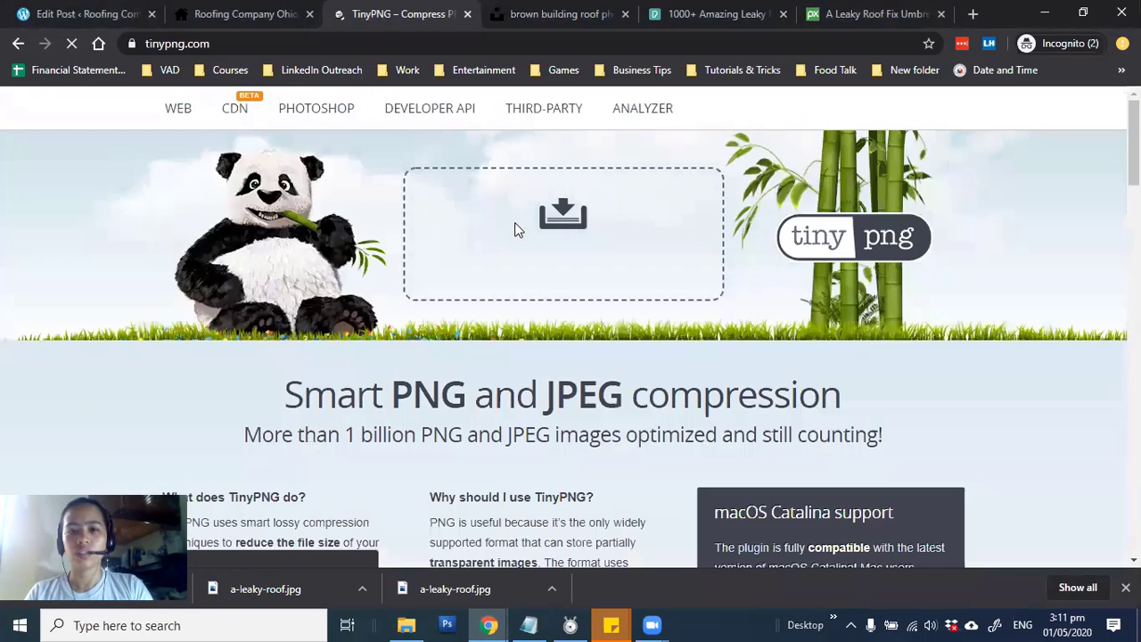
Step: Upload the resized roof tile image from the Desktop to TinyPNG for compression
left_click(575, 229)
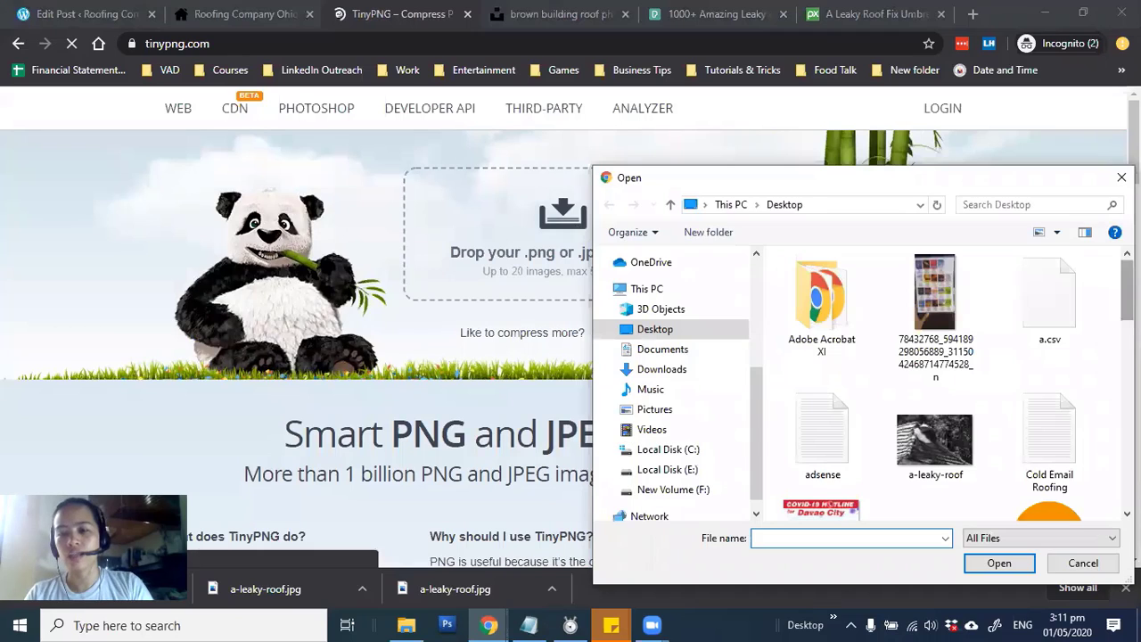
scroll(936, 383, "down", 3)
scroll(944, 383, "down", 3)
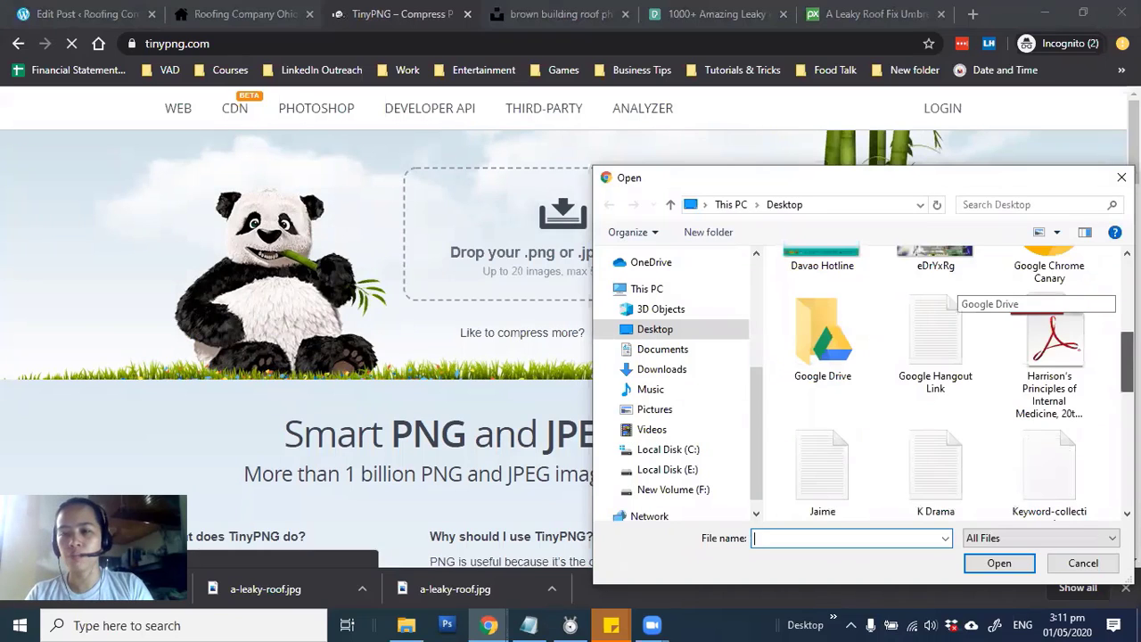
scroll(944, 383, "down", 5)
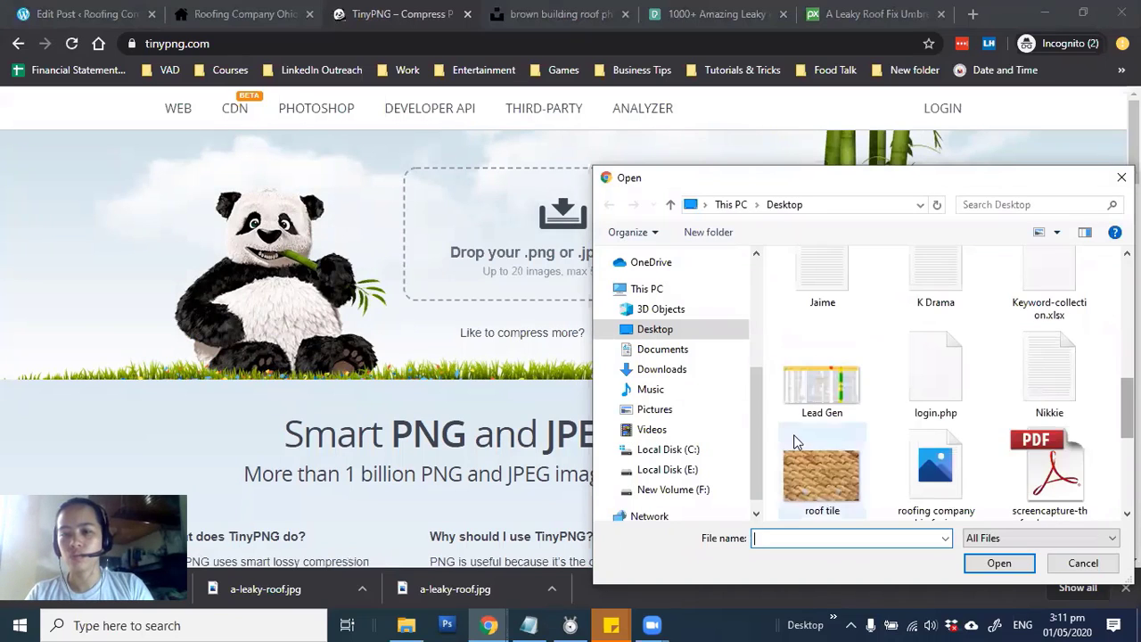
left_click(837, 430)
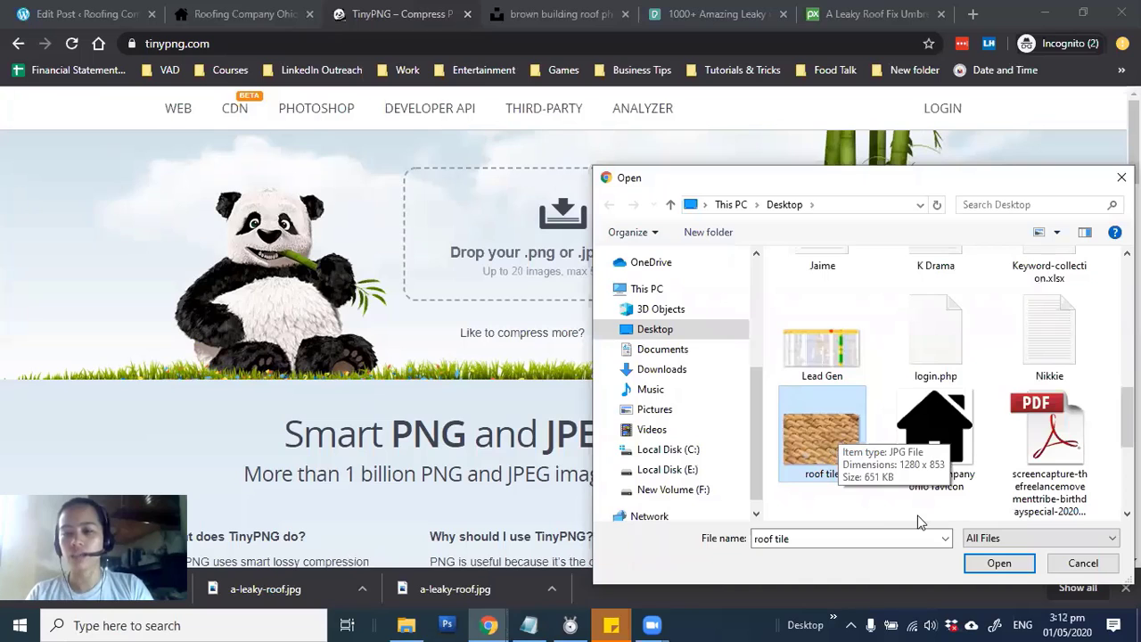
key("Return")
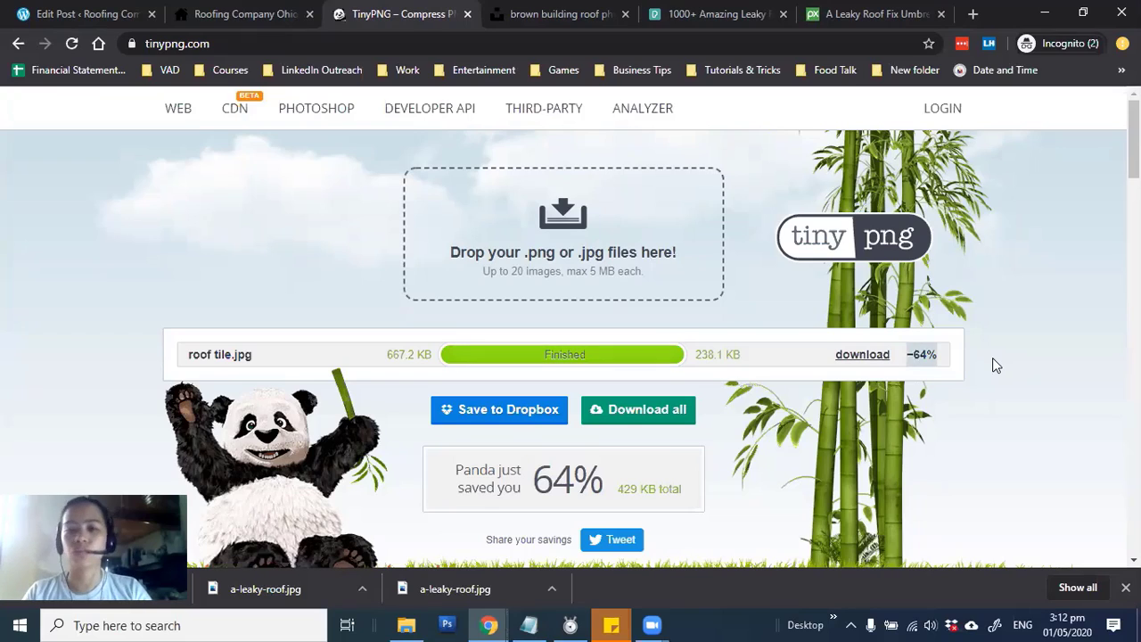
Step: Download the compressed image and save it to the Desktop as roof tile, replacing the existing file
left_click(860, 354)
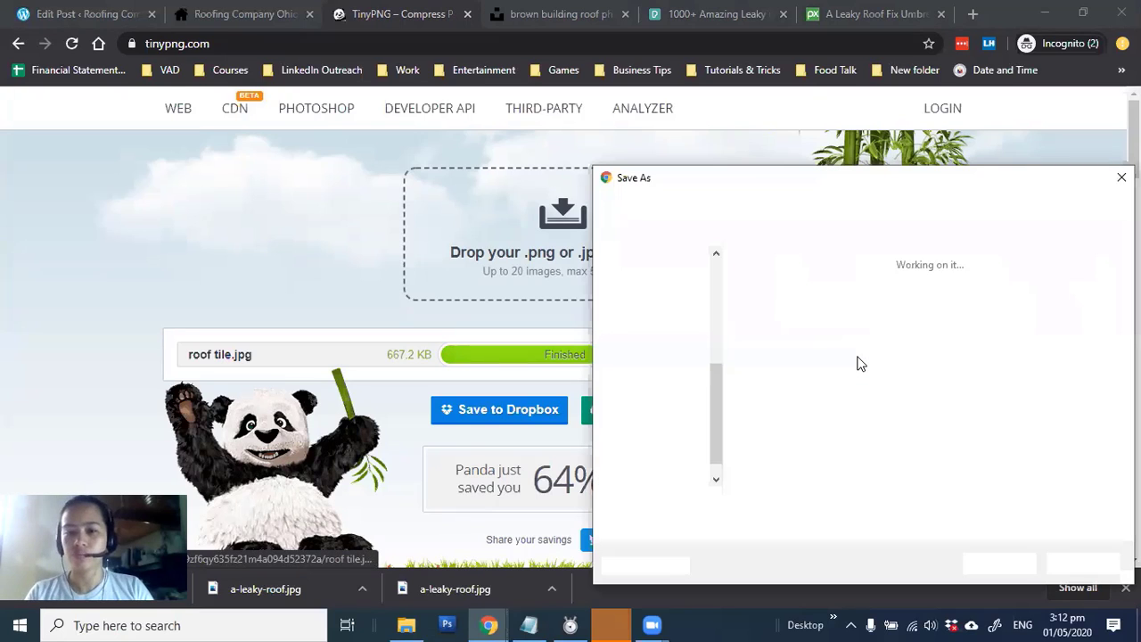
key("BackSpace")
key("BackSpace")
key("BackSpace")
key("BackSpace")
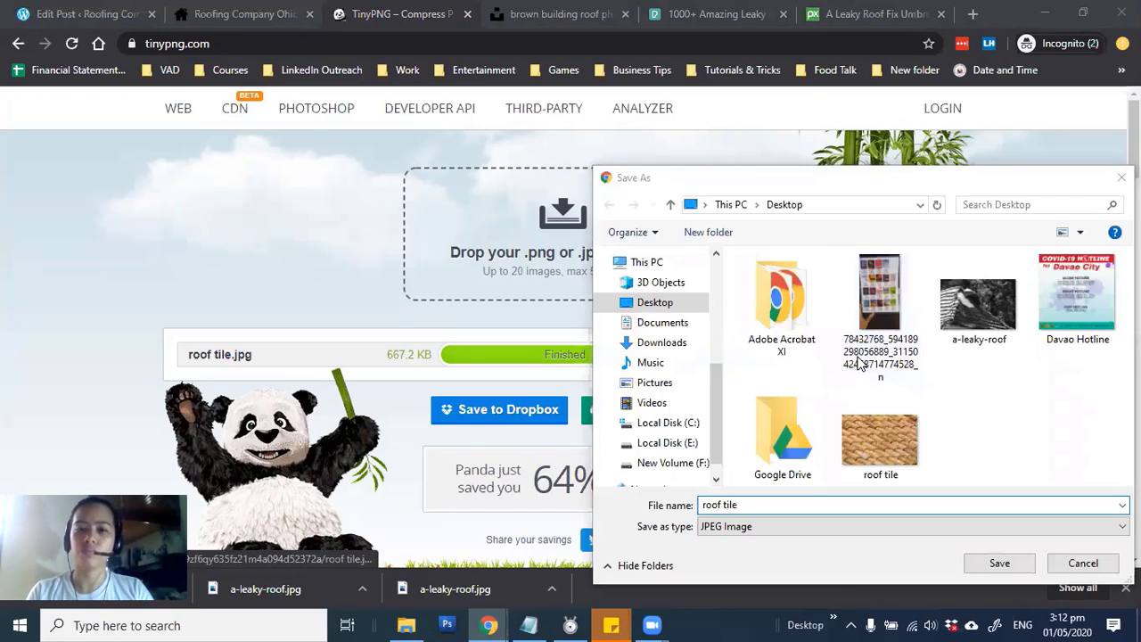
key("Return")
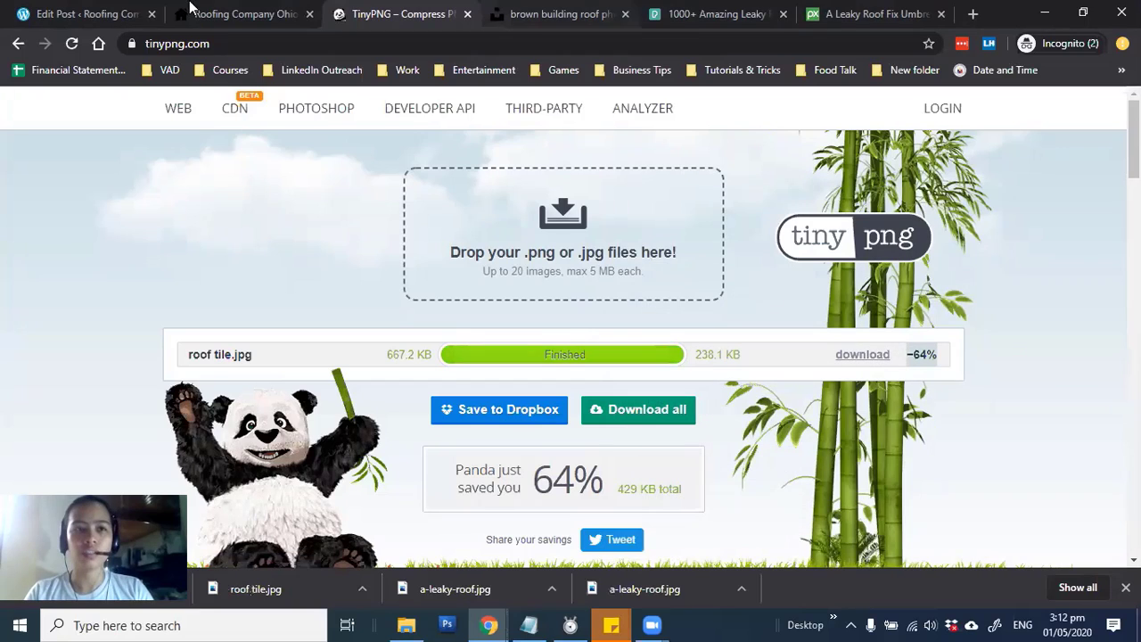
Step: Return to the WordPress post editor and change the post's category from Uncategorized to Roofing
left_click(130, 7)
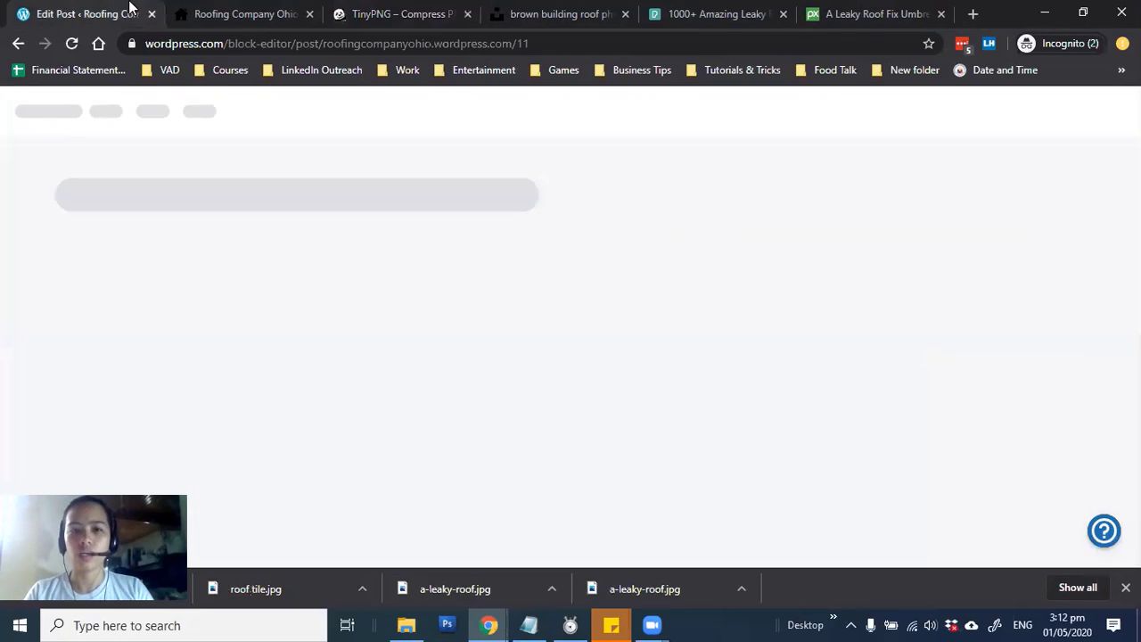
left_click(981, 111)
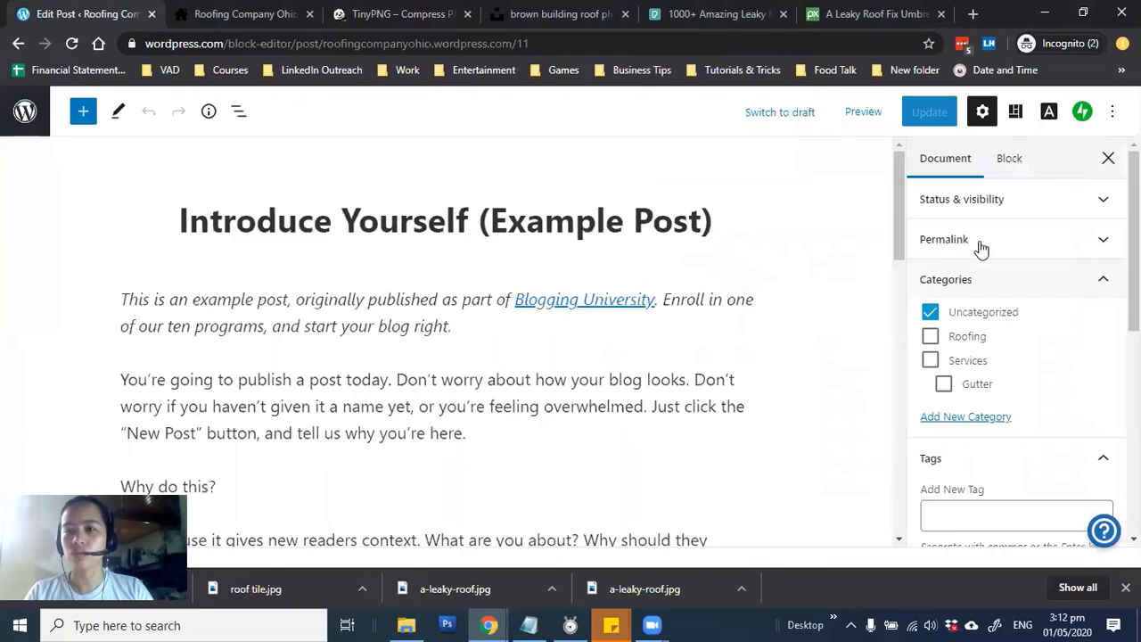
left_click(930, 318)
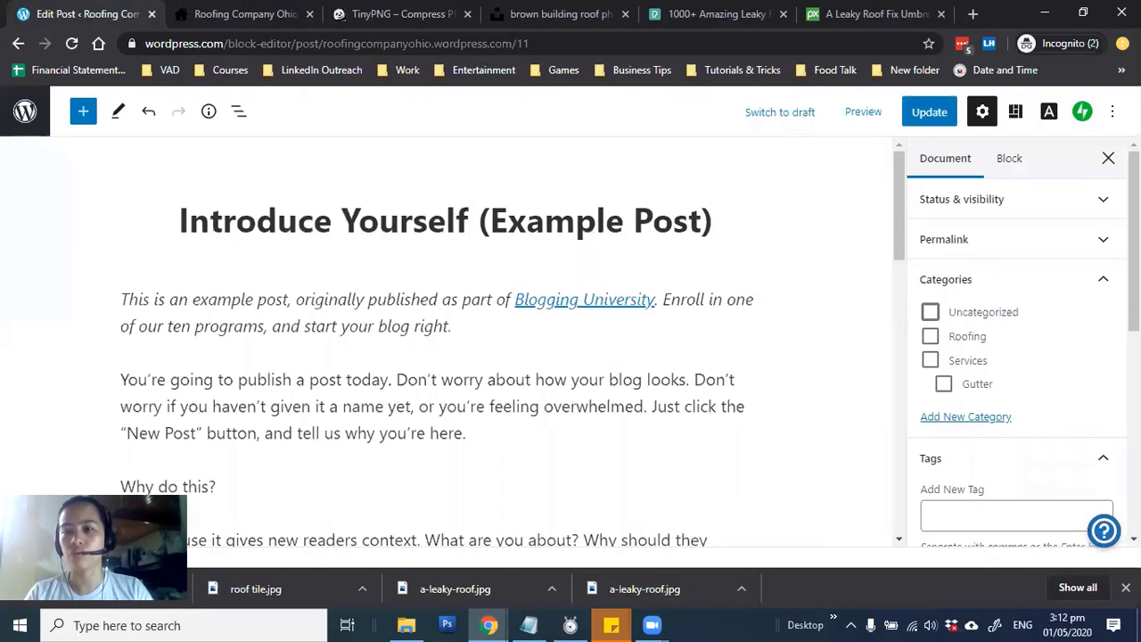
left_click(930, 337)
scroll(1016, 348, "down", 2)
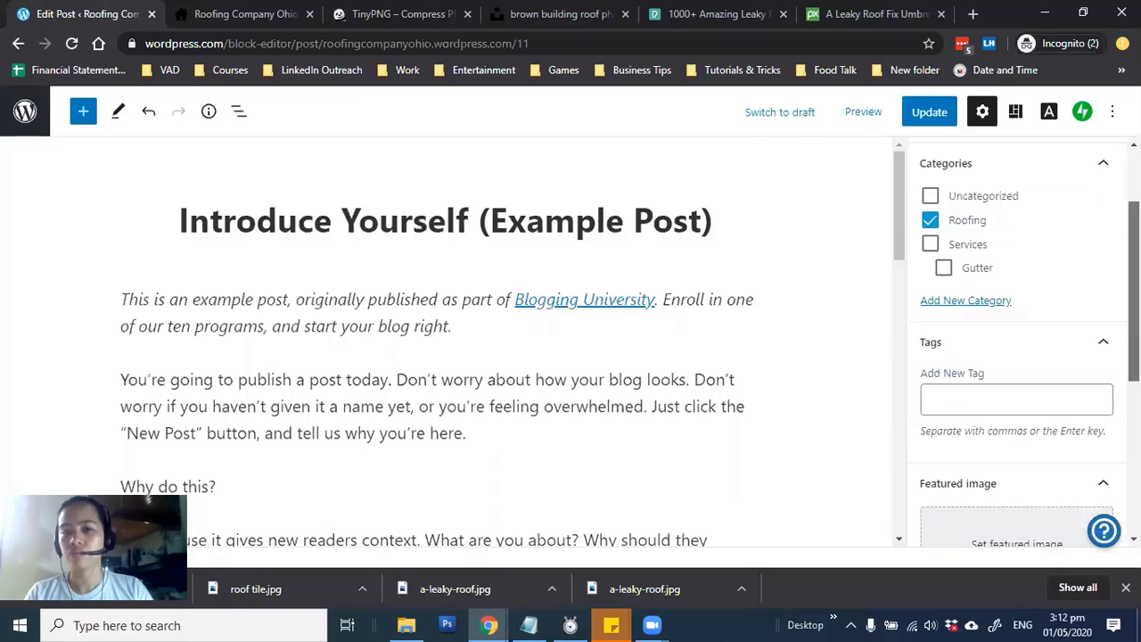
Step: Upload the roof tile image from the Desktop and insert it as the post's featured image
scroll(1098, 225, "down", 3)
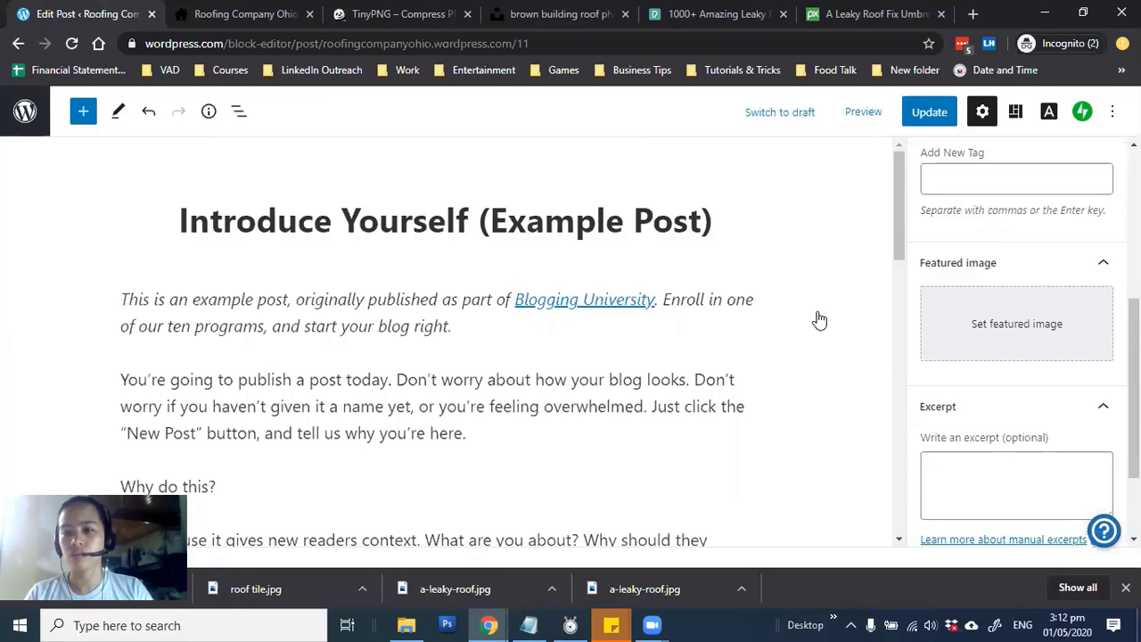
left_click(1016, 323)
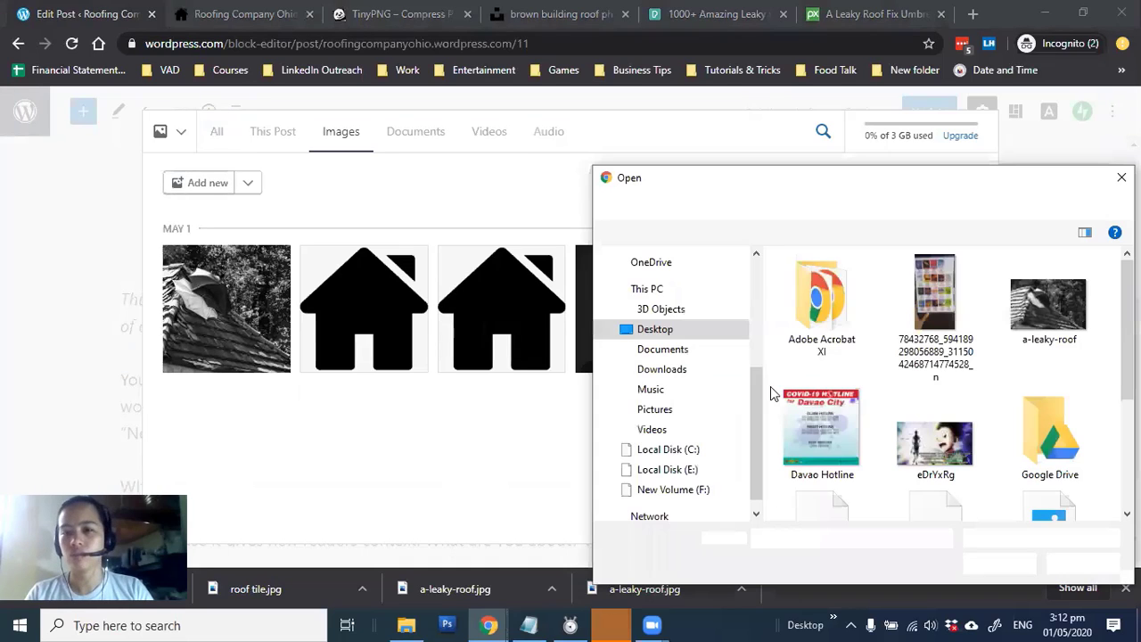
scroll(808, 459, "down", 3)
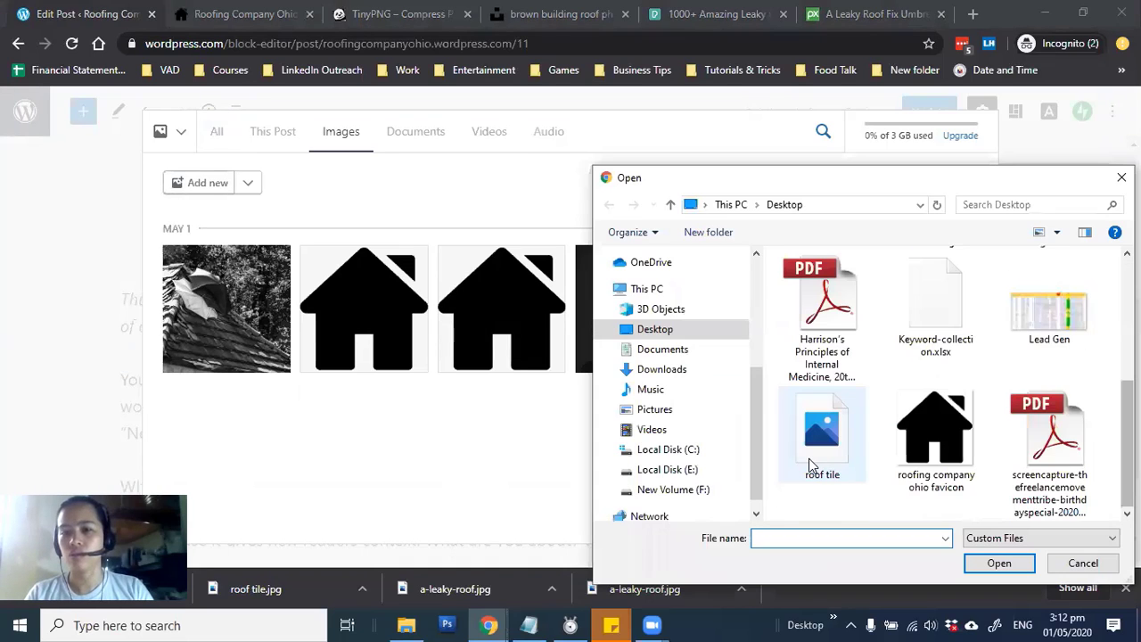
left_click(1022, 562)
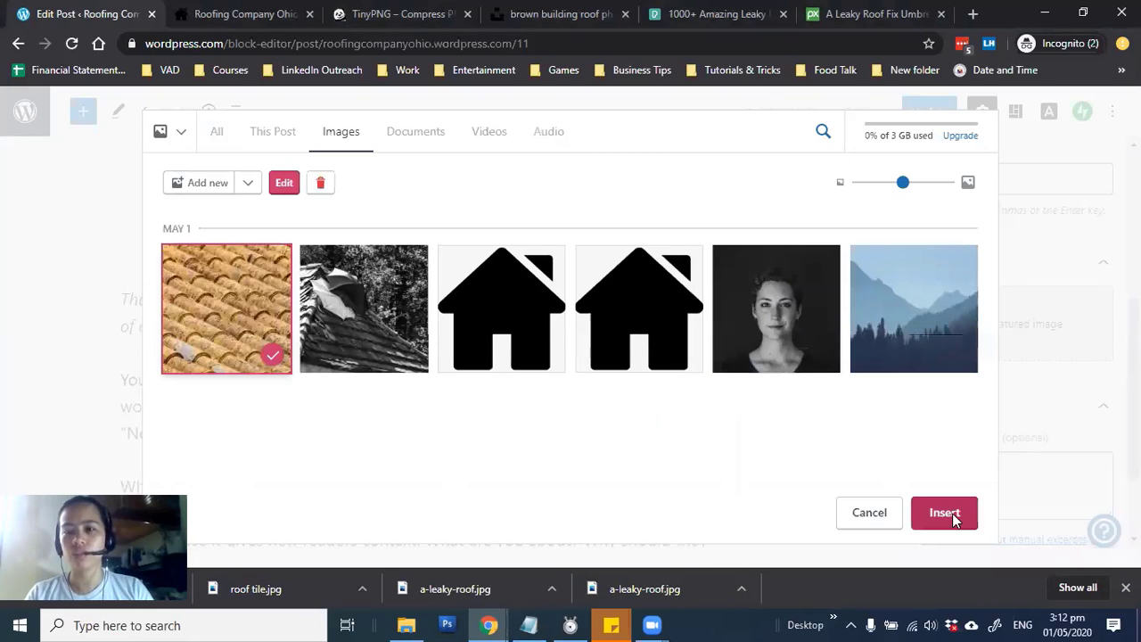
left_click(945, 514)
Step: Copy the paragraph starting "You're not locked into any of this" from the post body into the post's excerpt
scroll(426, 392, "down", 4)
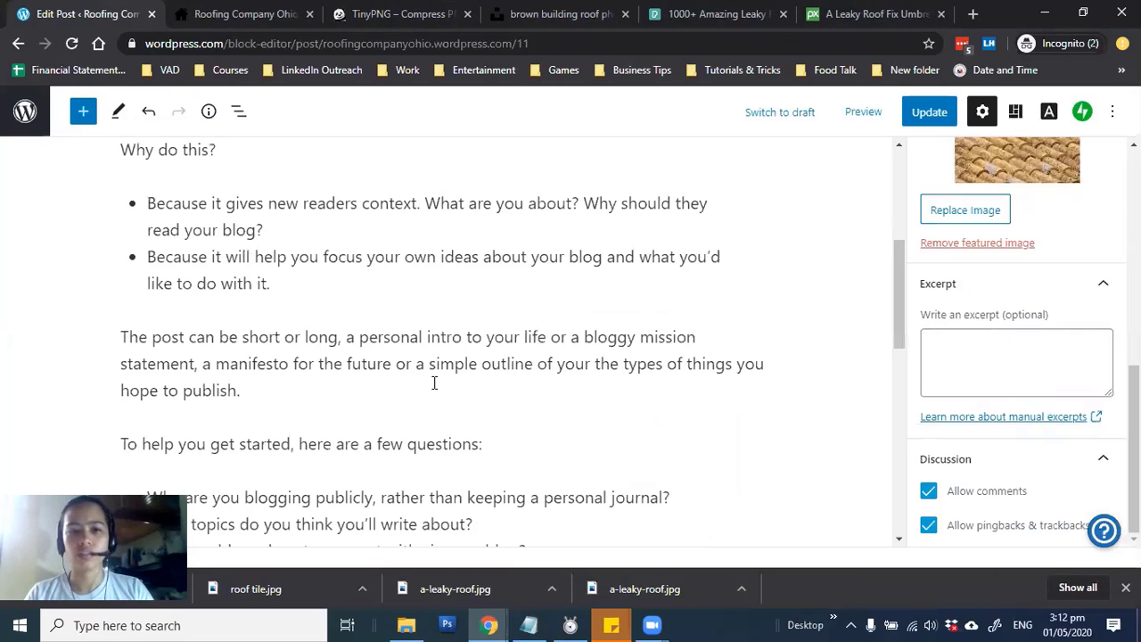
scroll(178, 241, "down", 5)
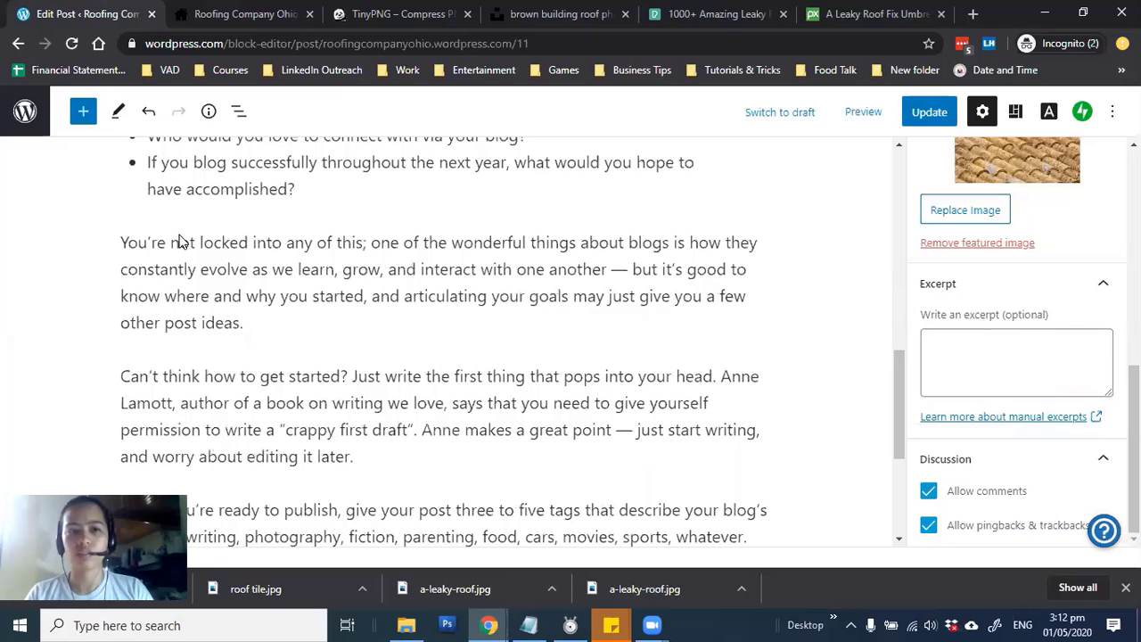
triple_click(272, 329)
key("ctrl+c")
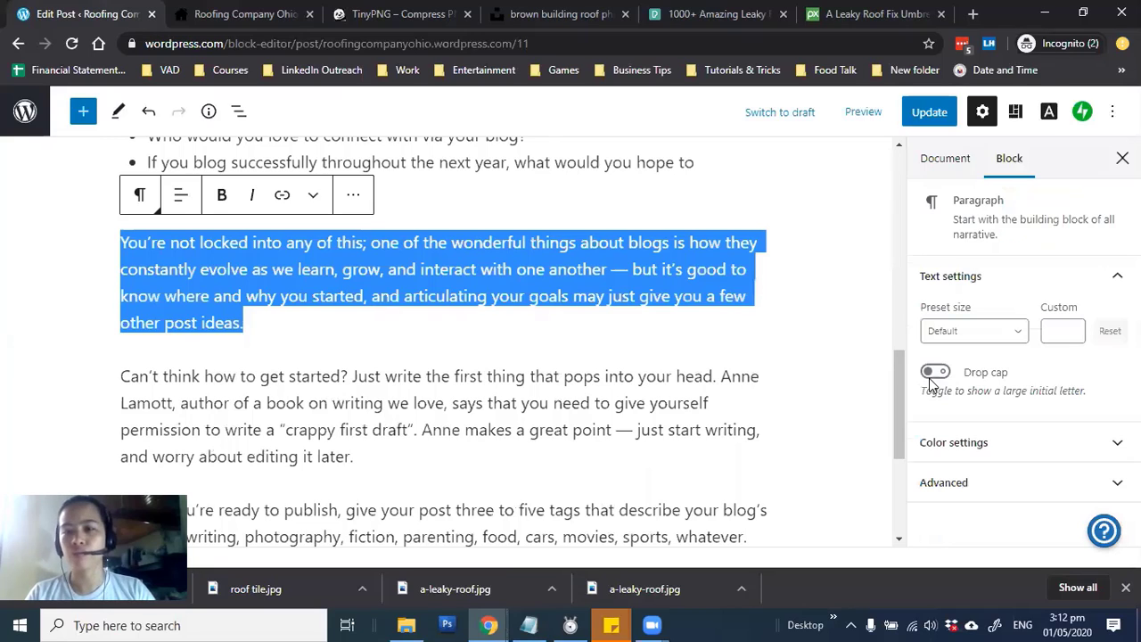
left_click(944, 160)
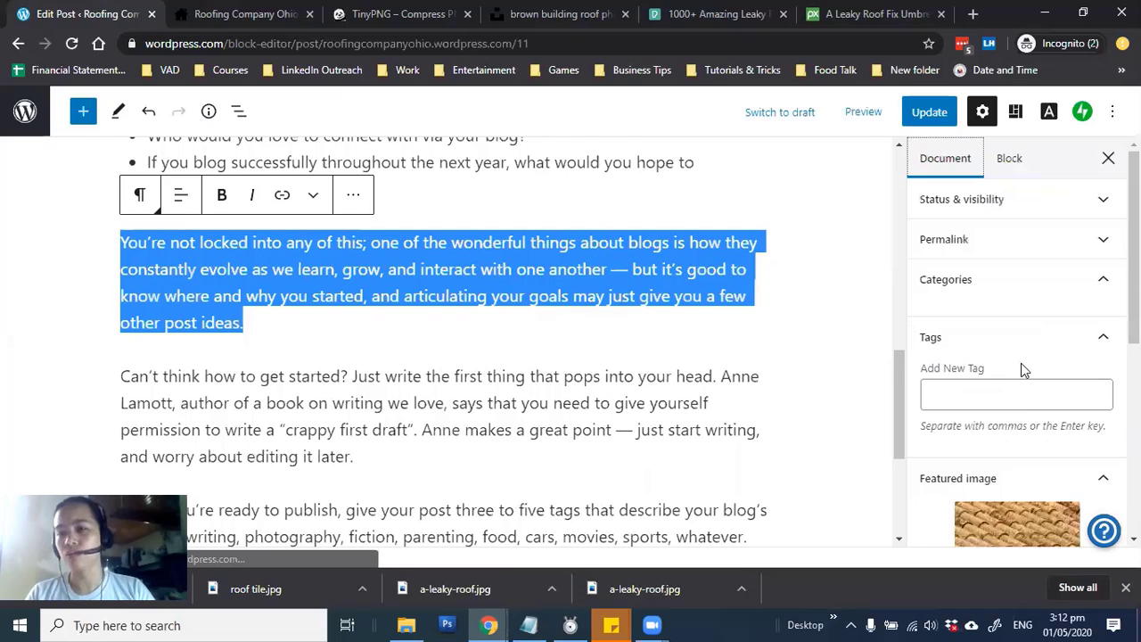
scroll(1015, 374, "down", 3)
left_click(1094, 479)
key("ctrl+v")
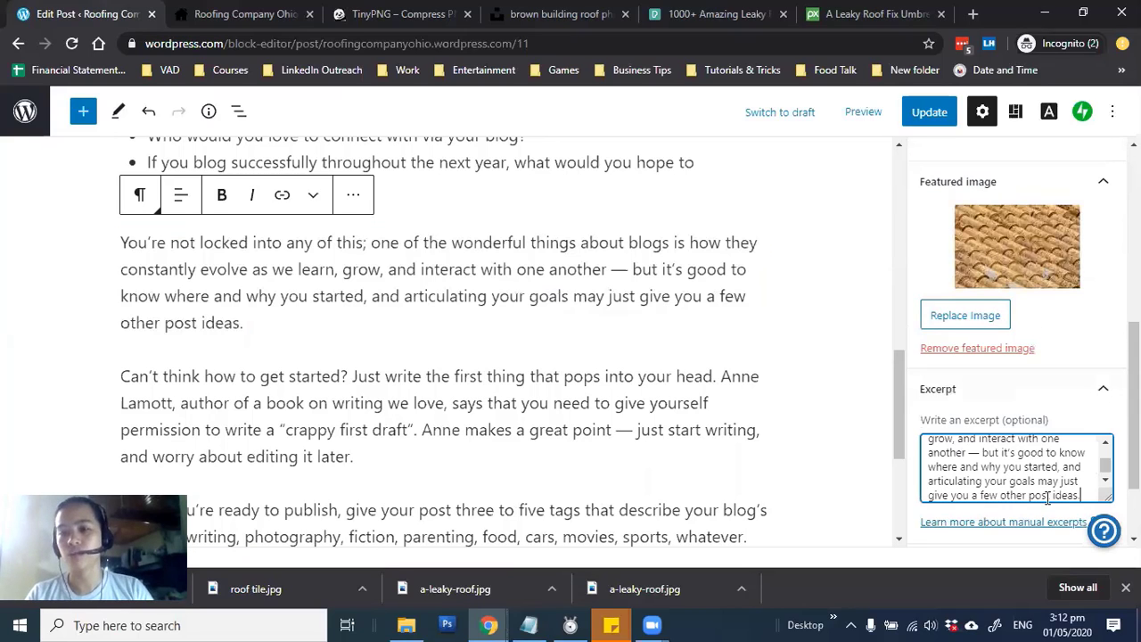
Step: Disable pingbacks and trackbacks for the post and update it
scroll(928, 515, "down", 1)
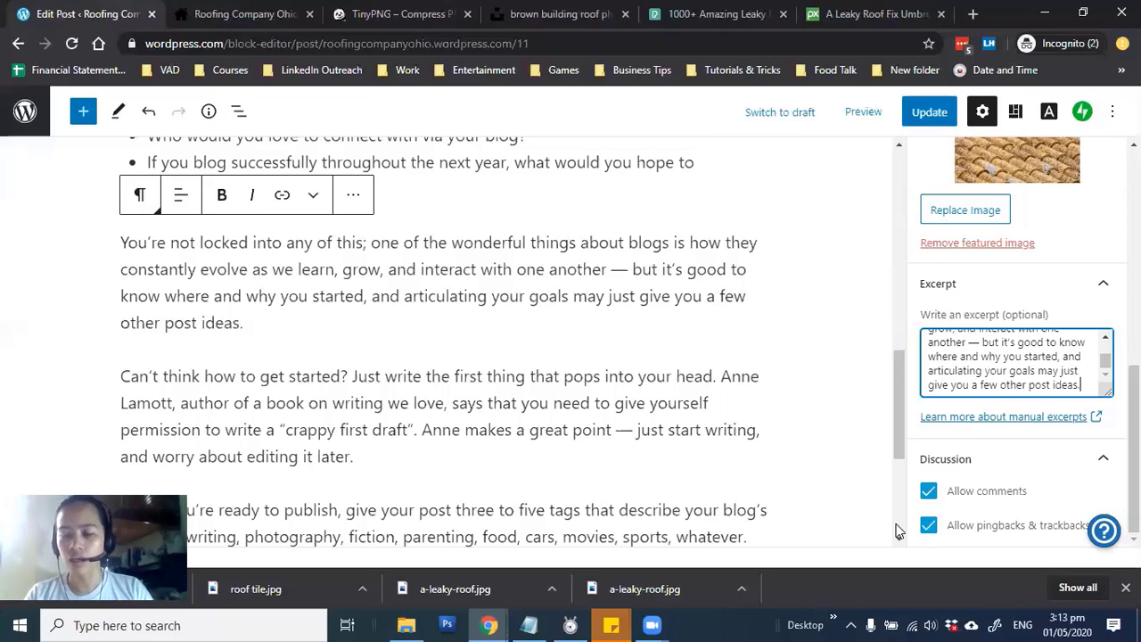
left_click(928, 527)
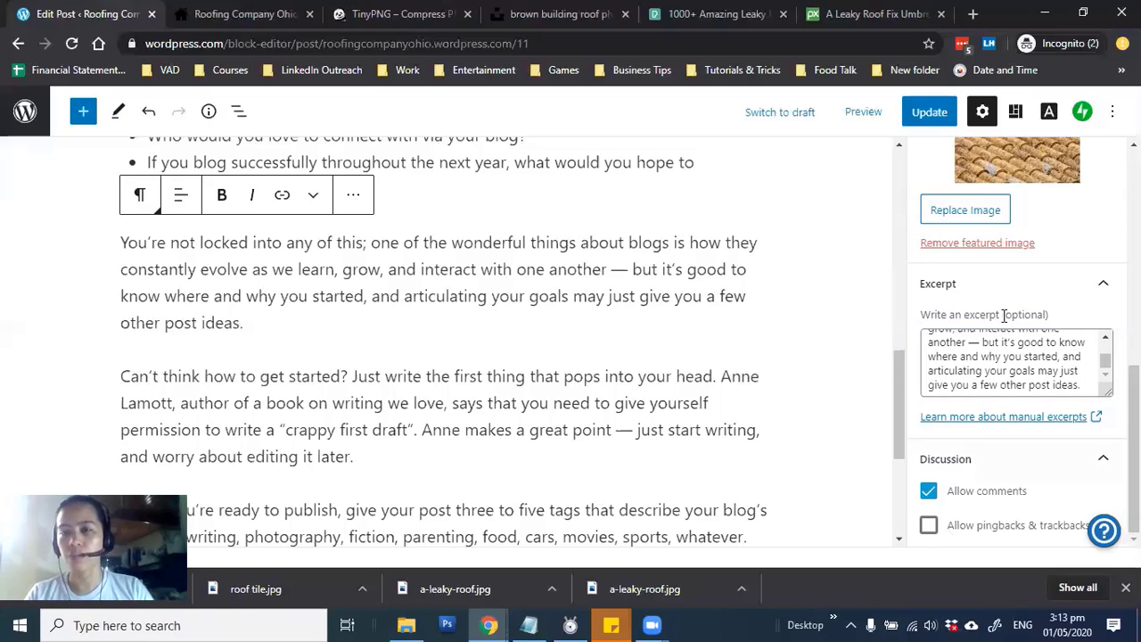
left_click(932, 125)
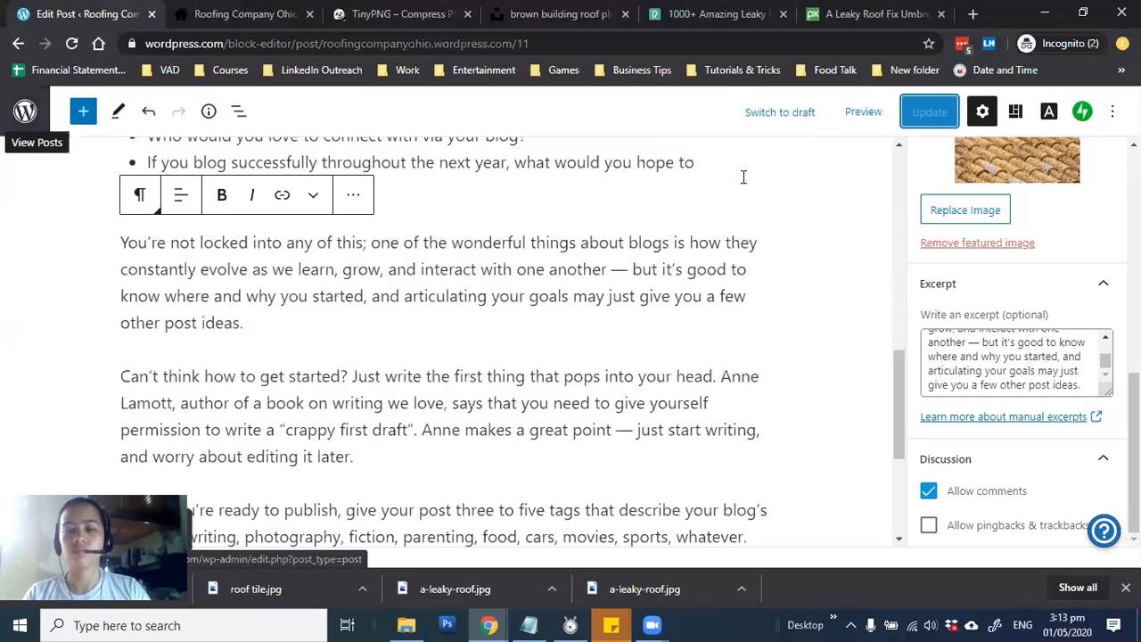
Step: Reload the live Roofing Company Ohio homepage and review its header, Latest from the Blog section and subscription area
left_click(223, 11)
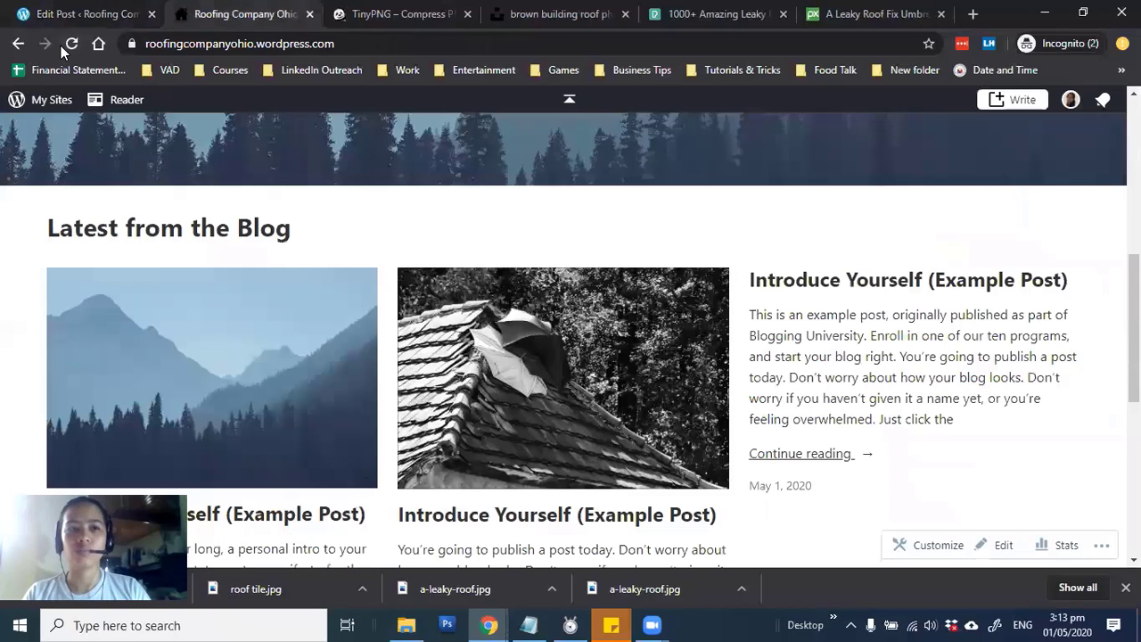
left_click(71, 46)
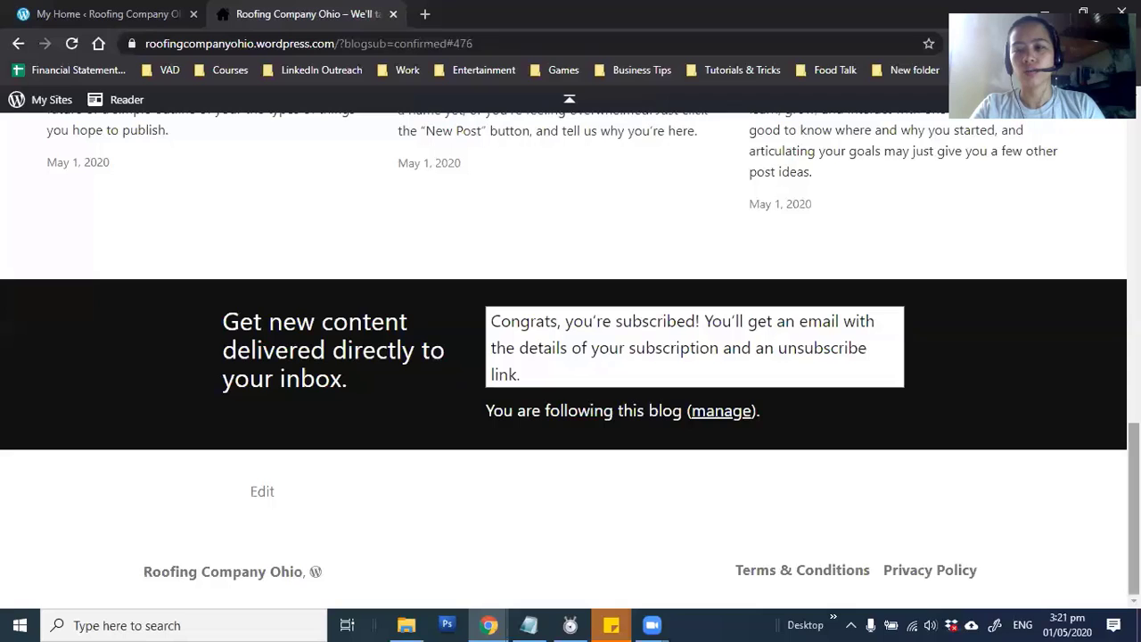
scroll(443, 382, "up", 4)
scroll(418, 366, "up", 10)
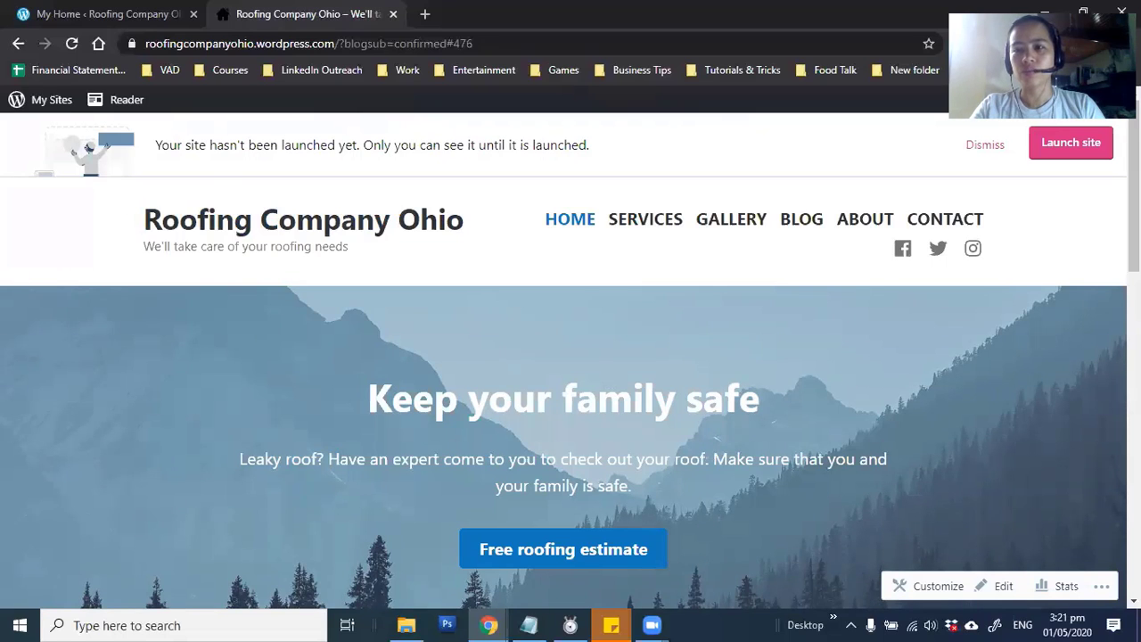
scroll(142, 301, "down", 5)
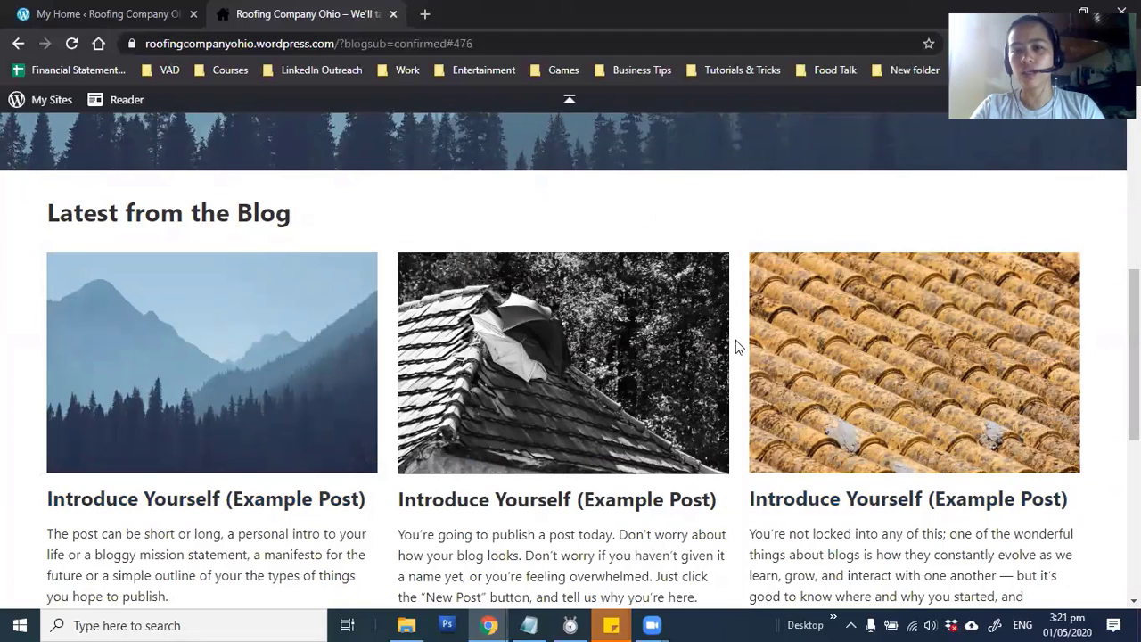
left_click_drag(1133, 355, 1133, 510)
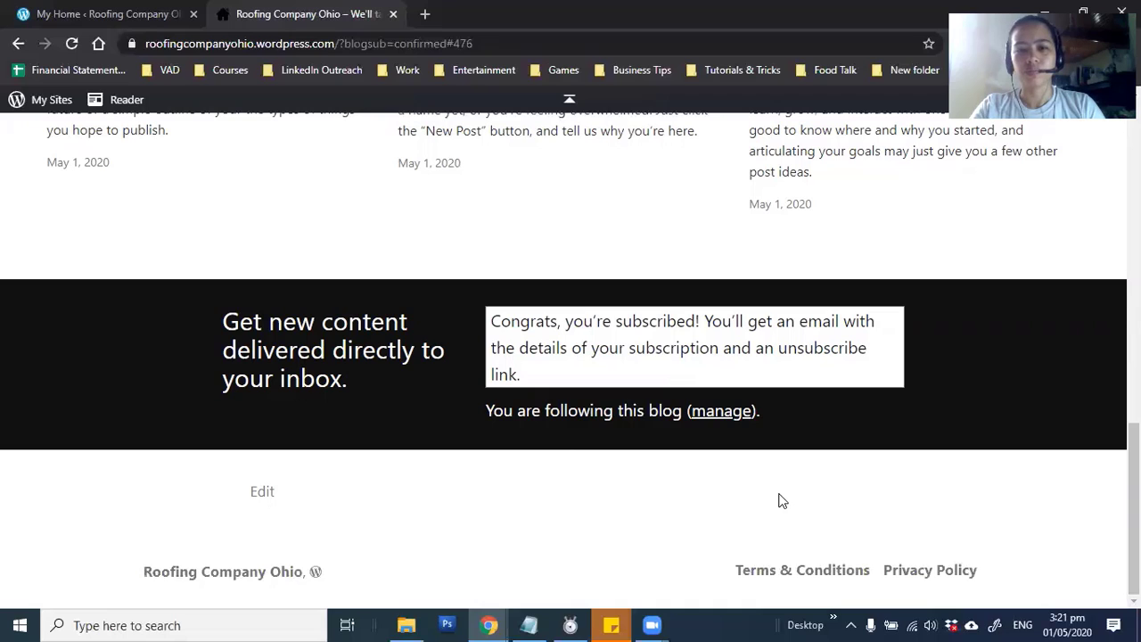
left_click_drag(1134, 508, 1133, 201)
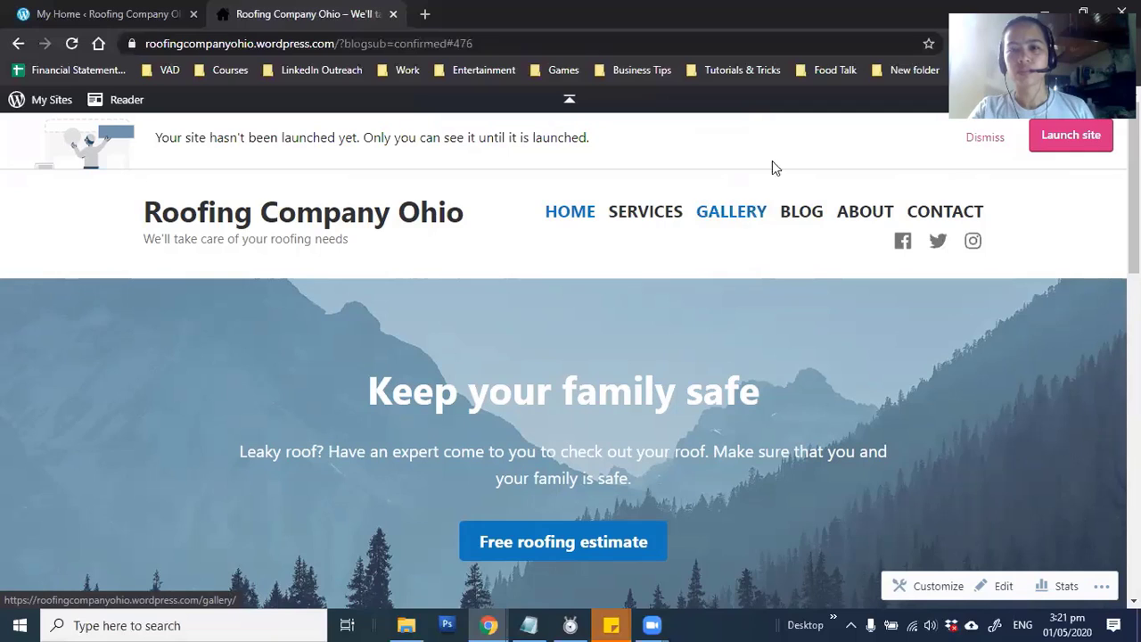
Step: Open the site's Blog page and check the featured images and excerpts of the example posts
left_click(805, 221)
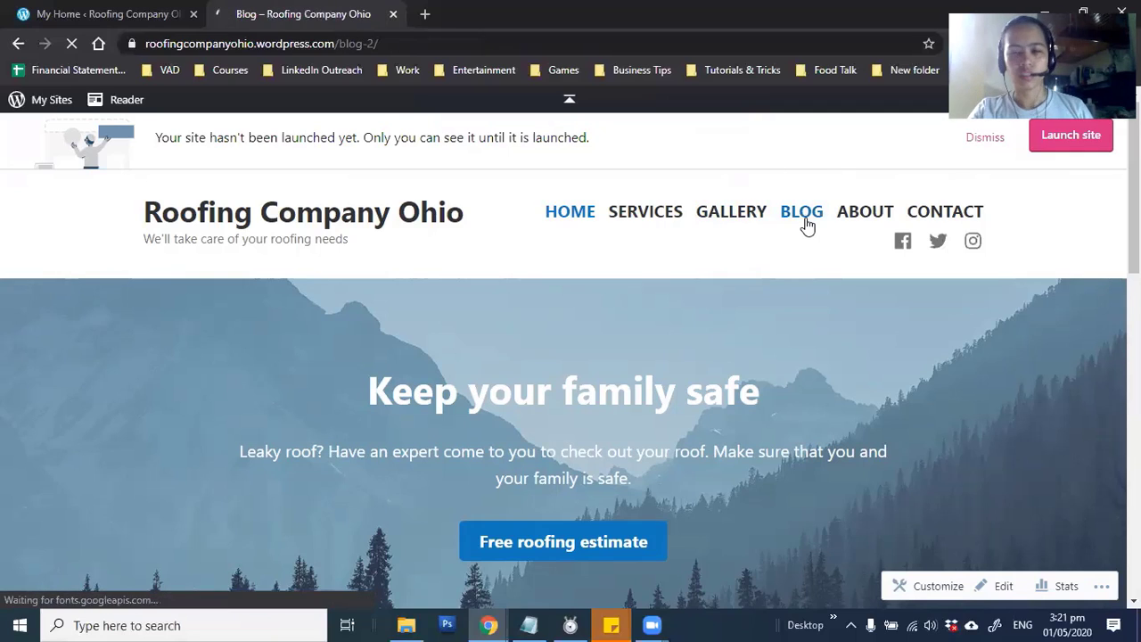
scroll(695, 303, "down", 9)
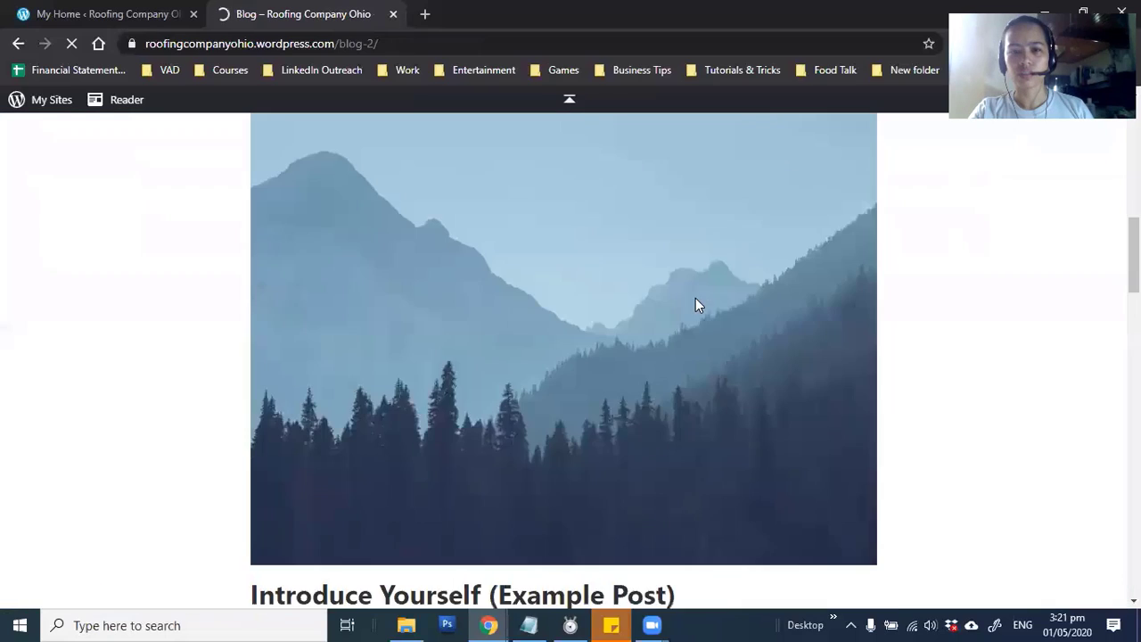
scroll(515, 400, "down", 13)
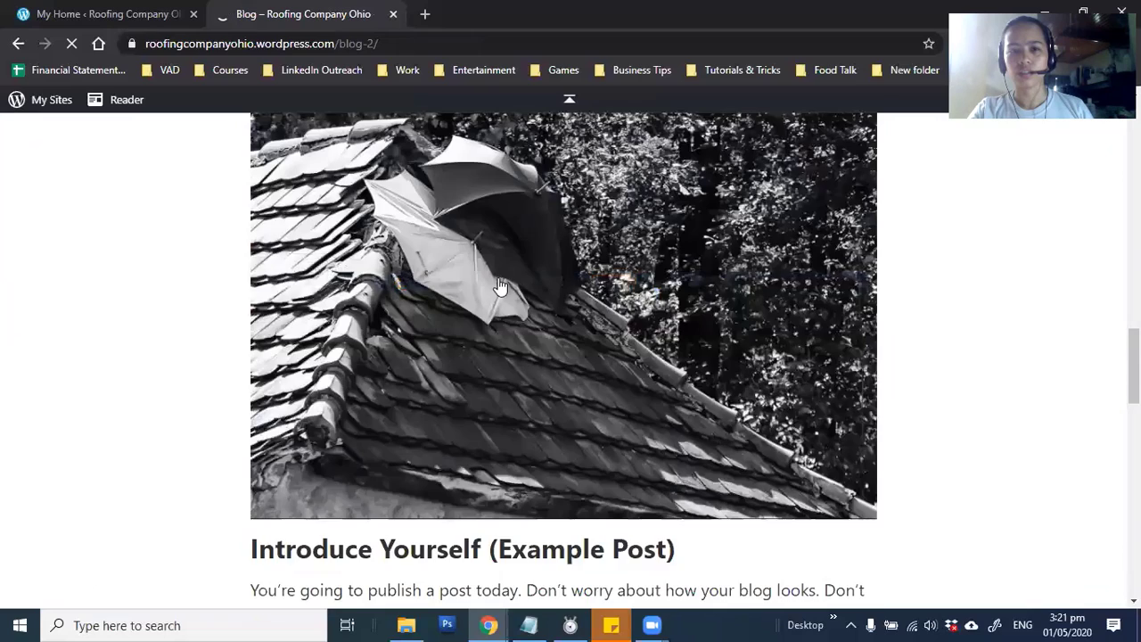
scroll(675, 331, "down", 8)
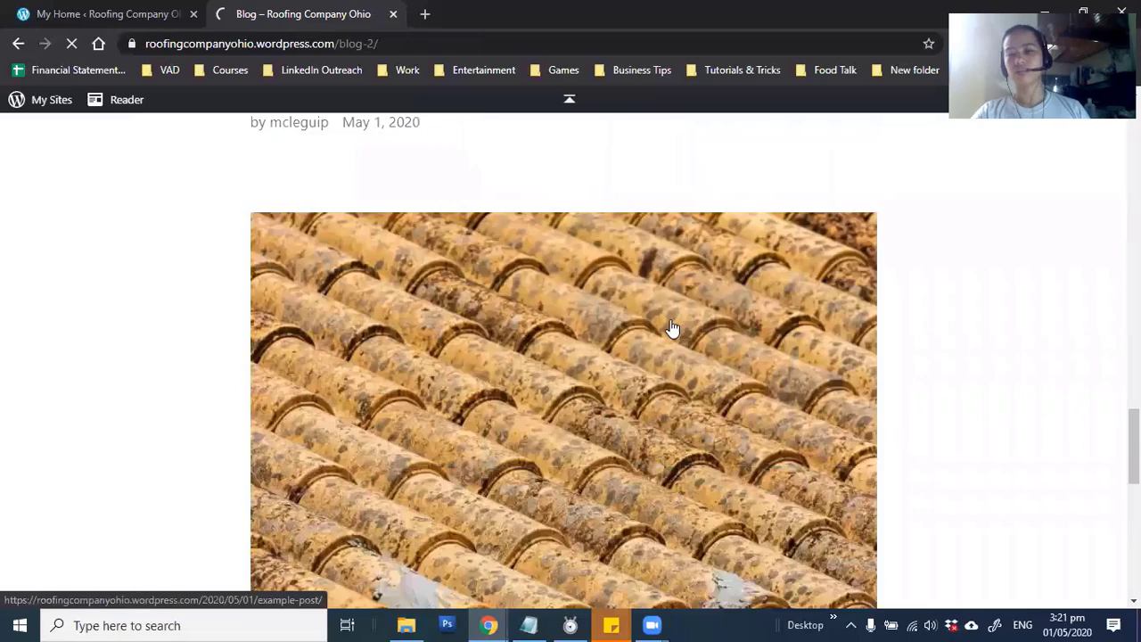
scroll(571, 356, "up", 20)
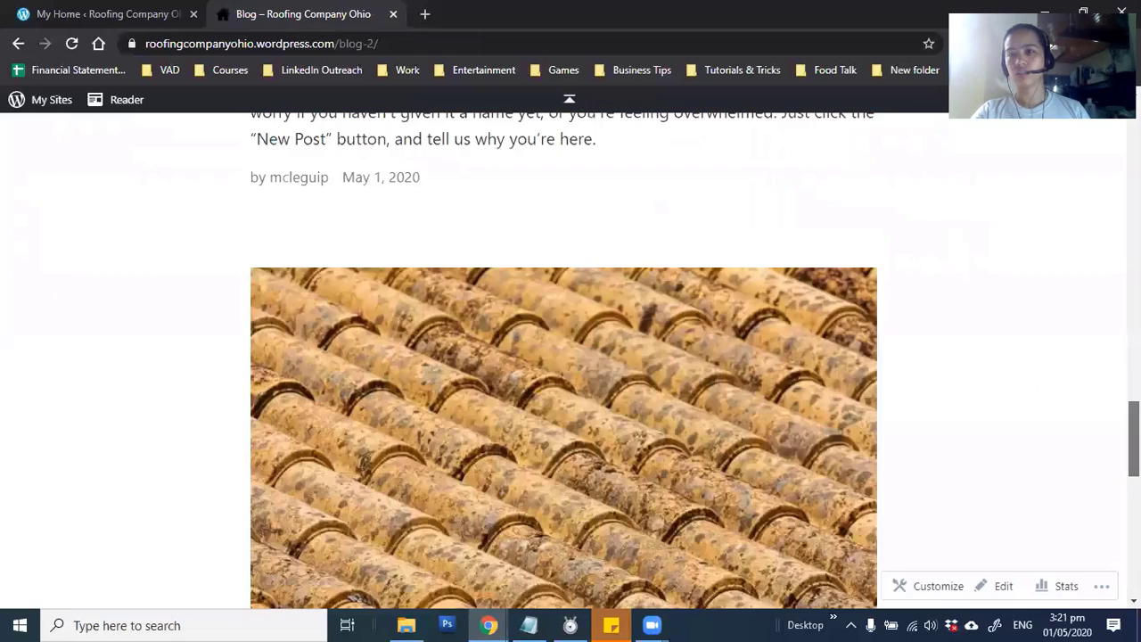
scroll(1082, 266, "up", 5)
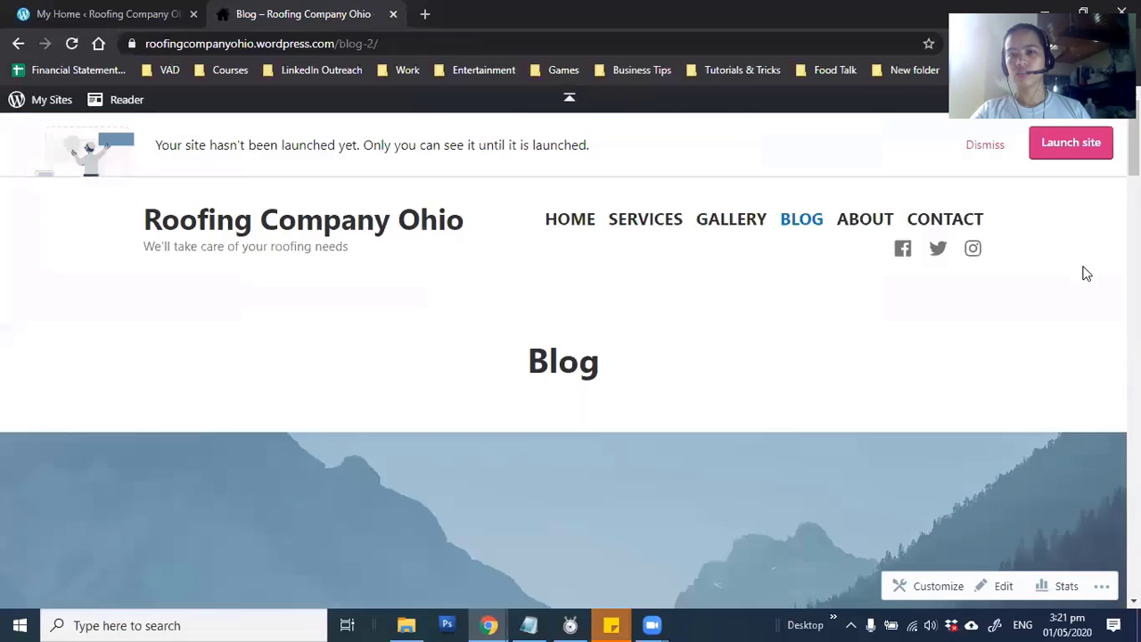
Step: Open the site's About page and review its photo and introduction text
left_click(861, 223)
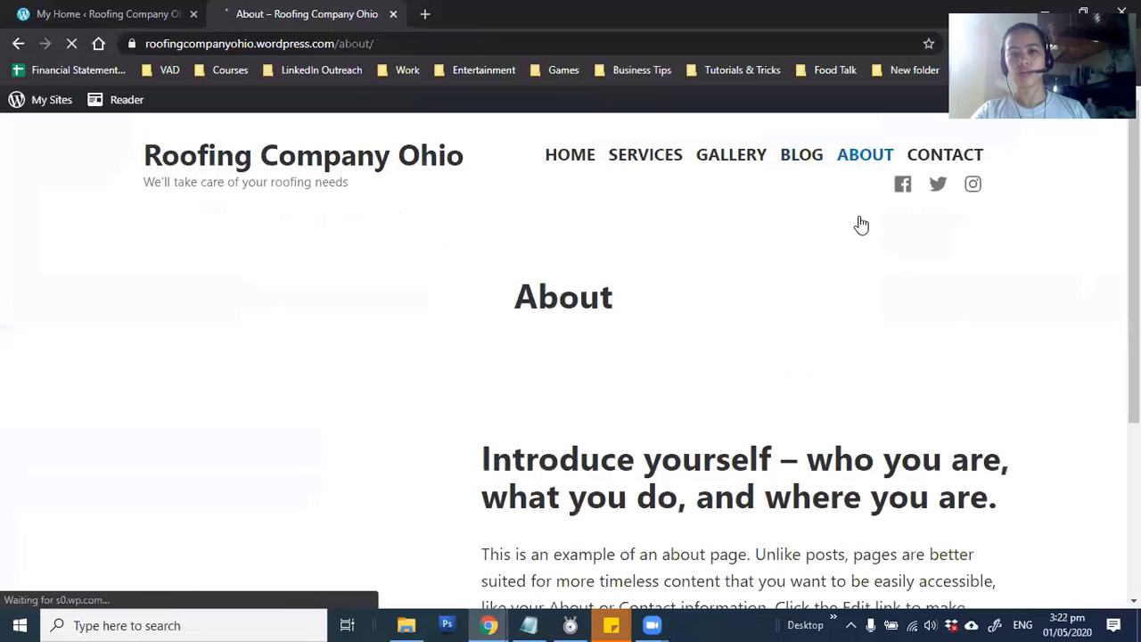
scroll(861, 224, "down", 3)
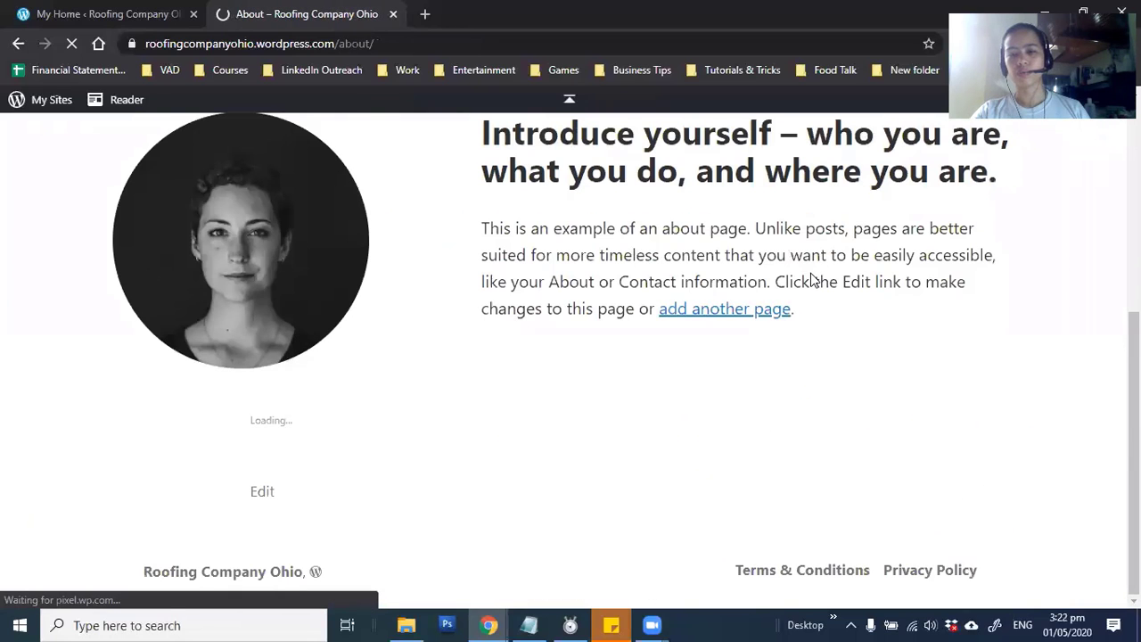
scroll(876, 365, "up", 2)
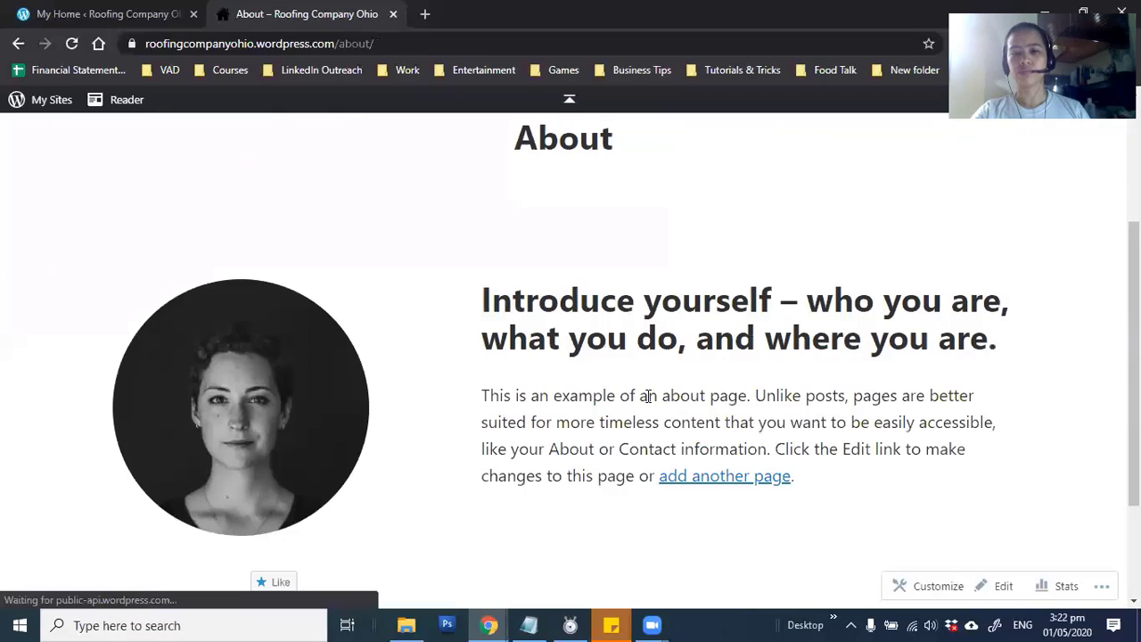
scroll(926, 347, "up", 2)
Step: Open the site's Contact page and examine the Get in Touch details and the Send Us a Message form
left_click(957, 219)
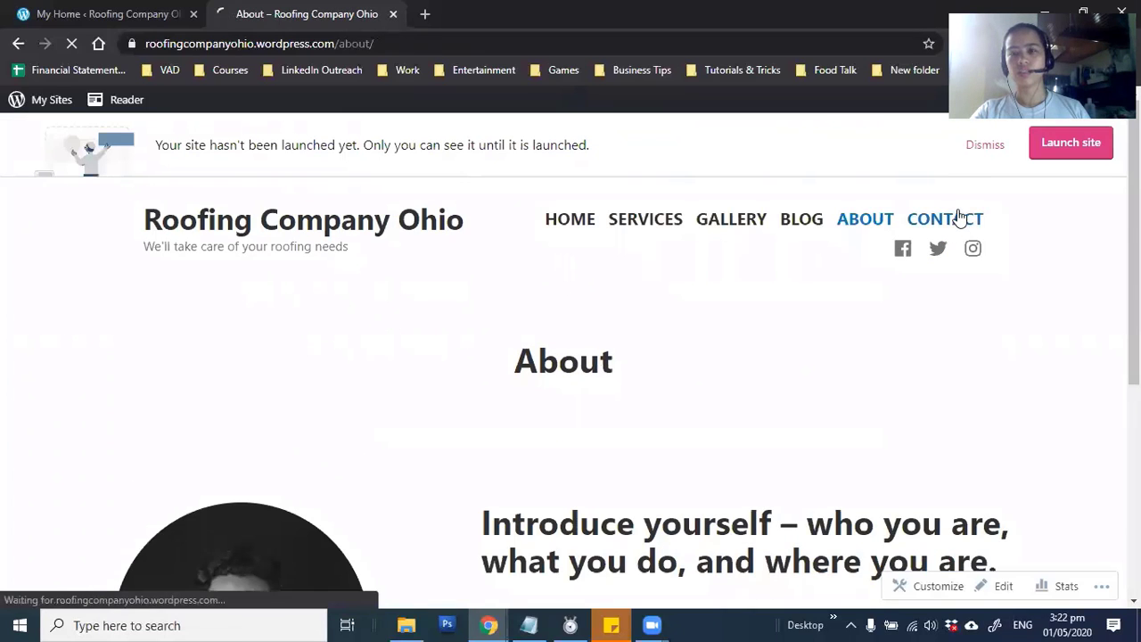
scroll(509, 374, "down", 7)
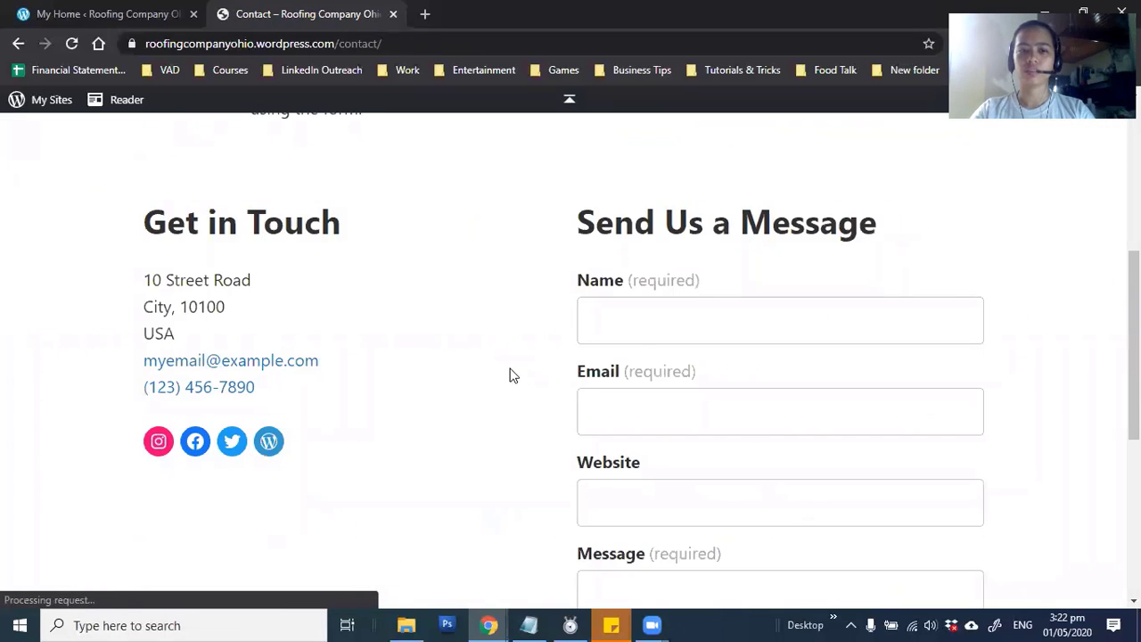
scroll(464, 364, "up", 10)
scroll(464, 364, "down", 10)
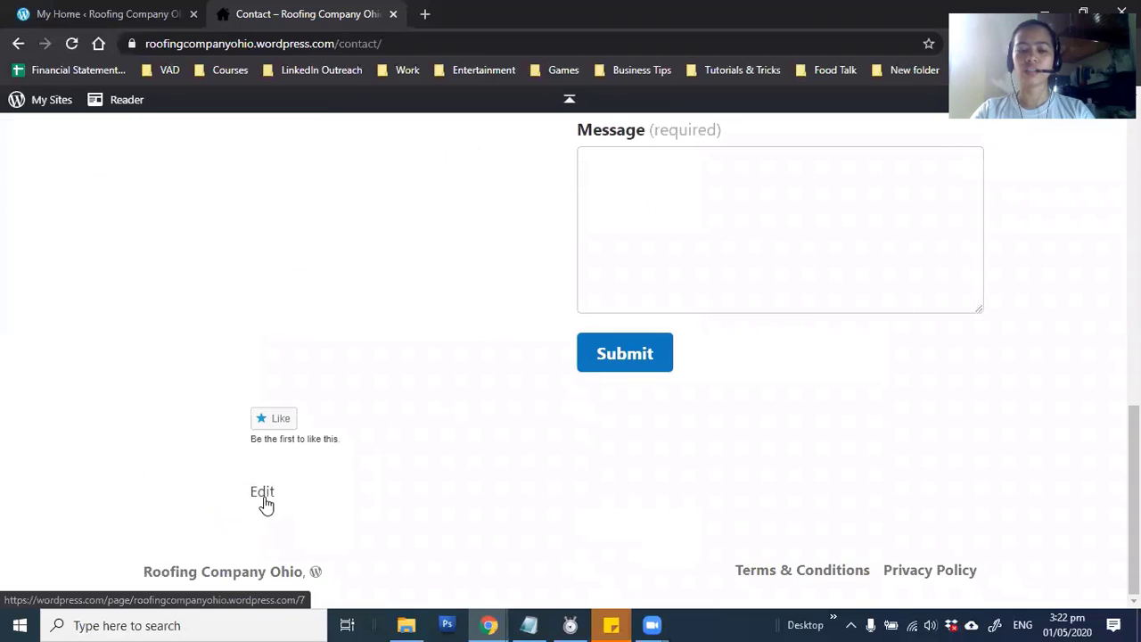
scroll(539, 499, "up", 5)
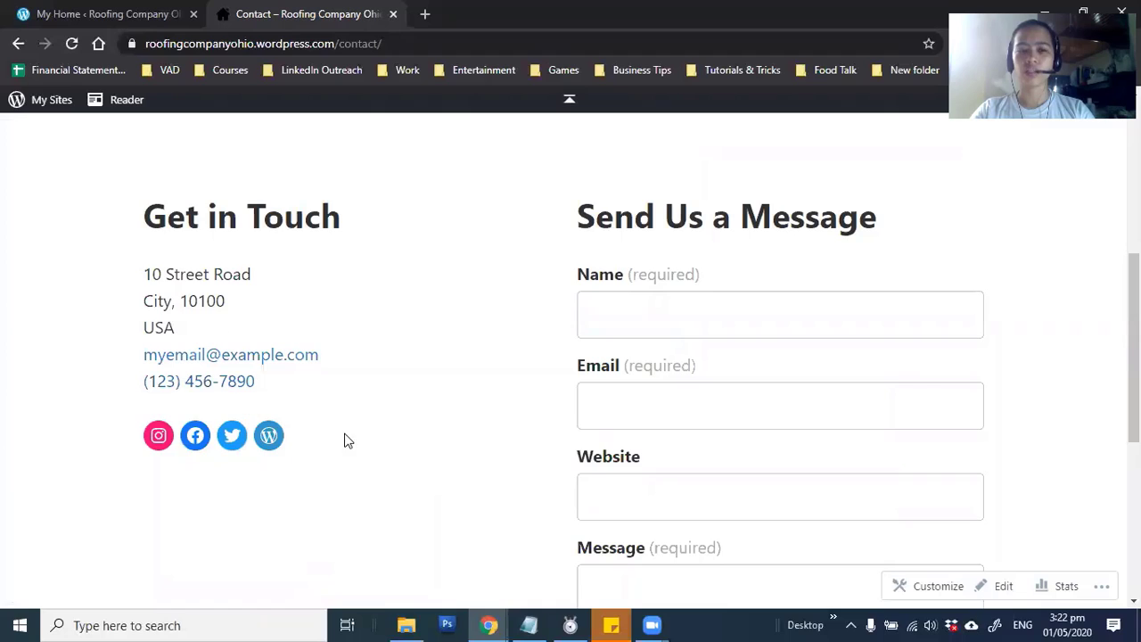
scroll(561, 497, "down", 5)
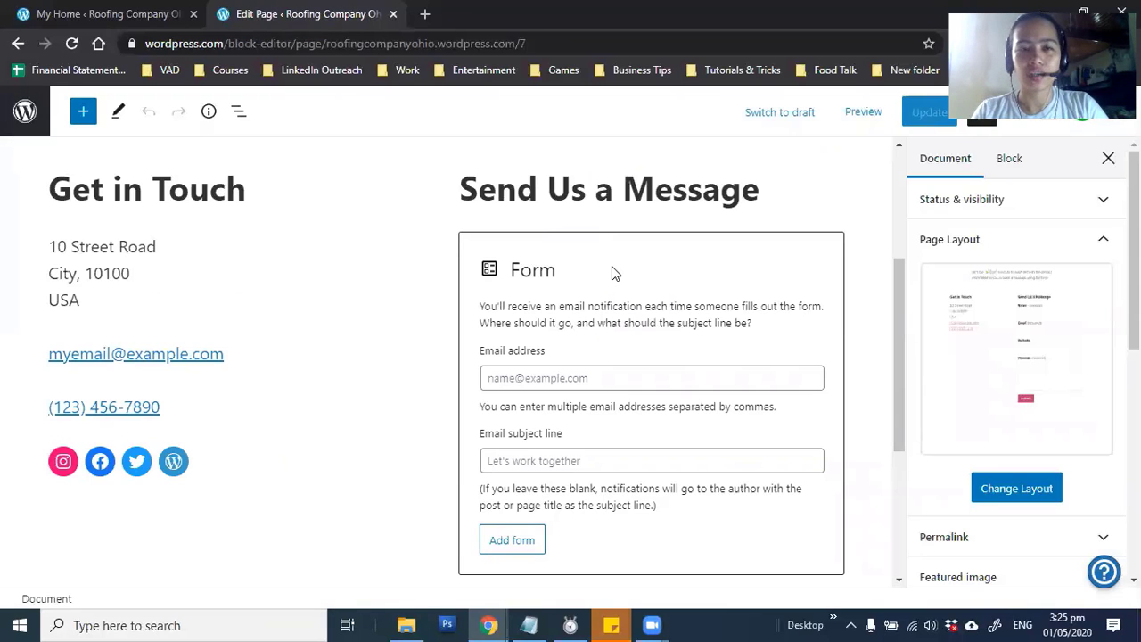
Step: Select the Contact page's Form block and examine its email address, subject line and On Submission settings in the page editor
left_click(611, 266)
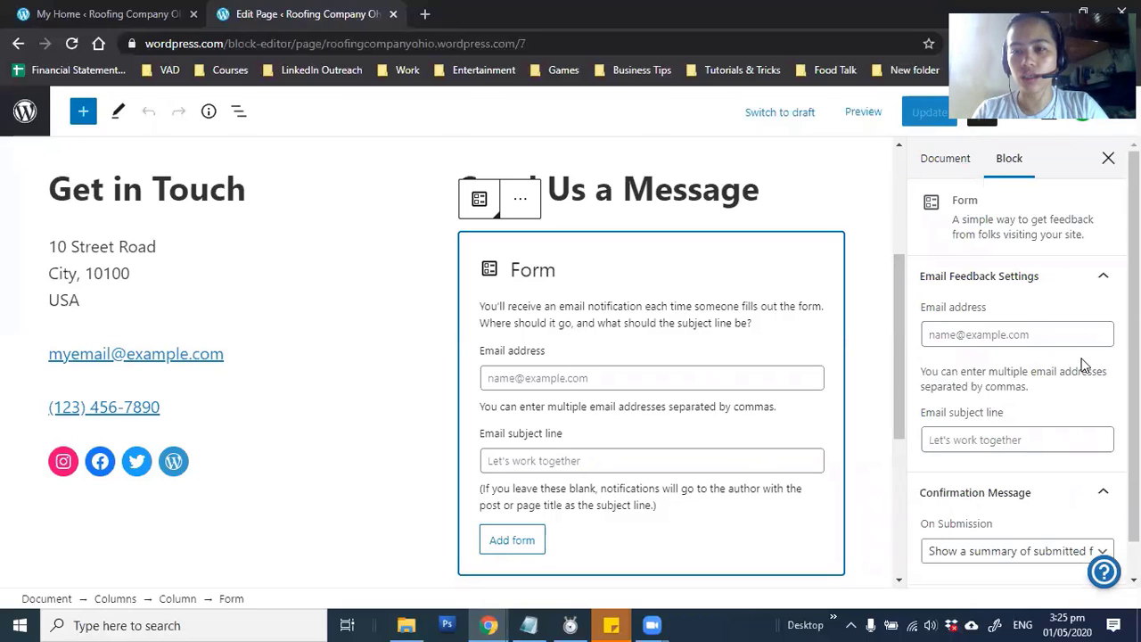
scroll(1084, 365, "down", 1)
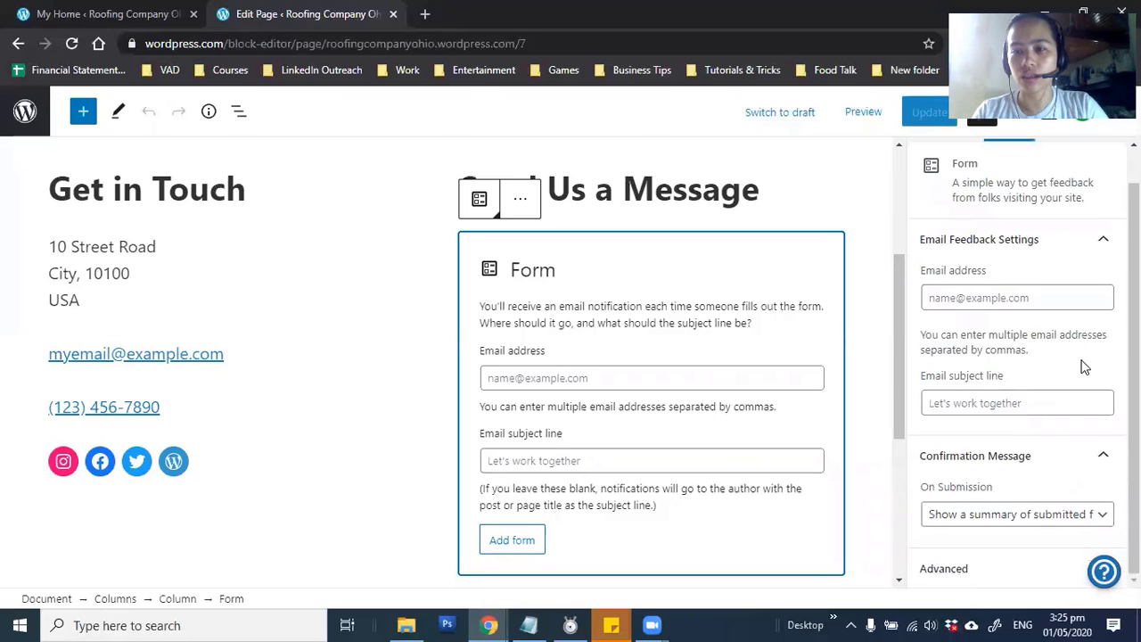
left_click(1095, 515)
left_click(1096, 515)
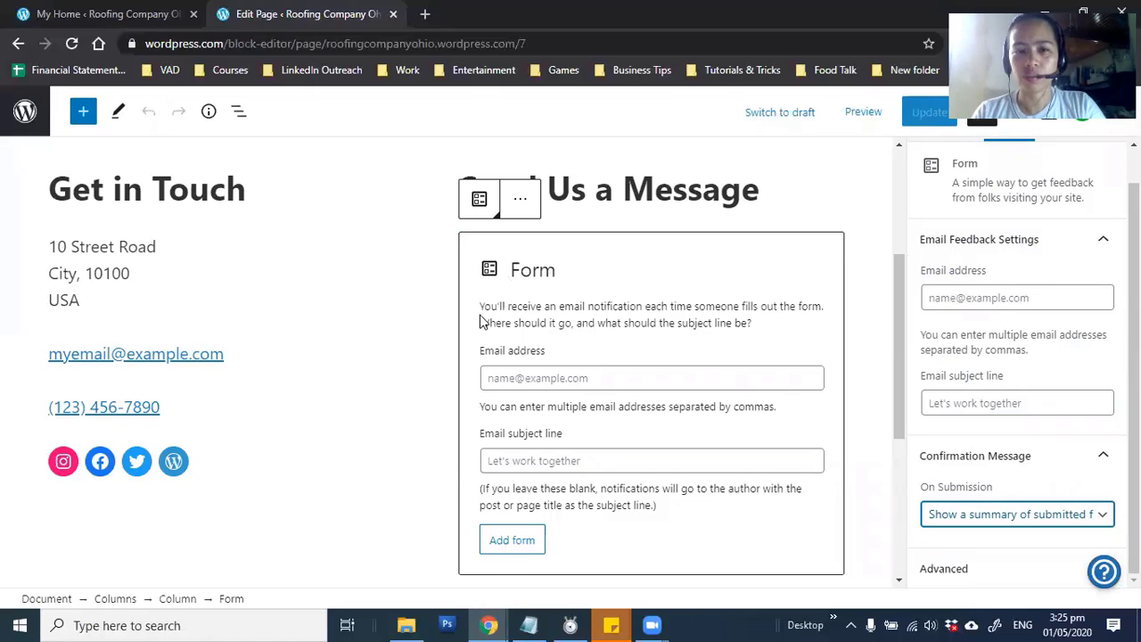
left_click(619, 378)
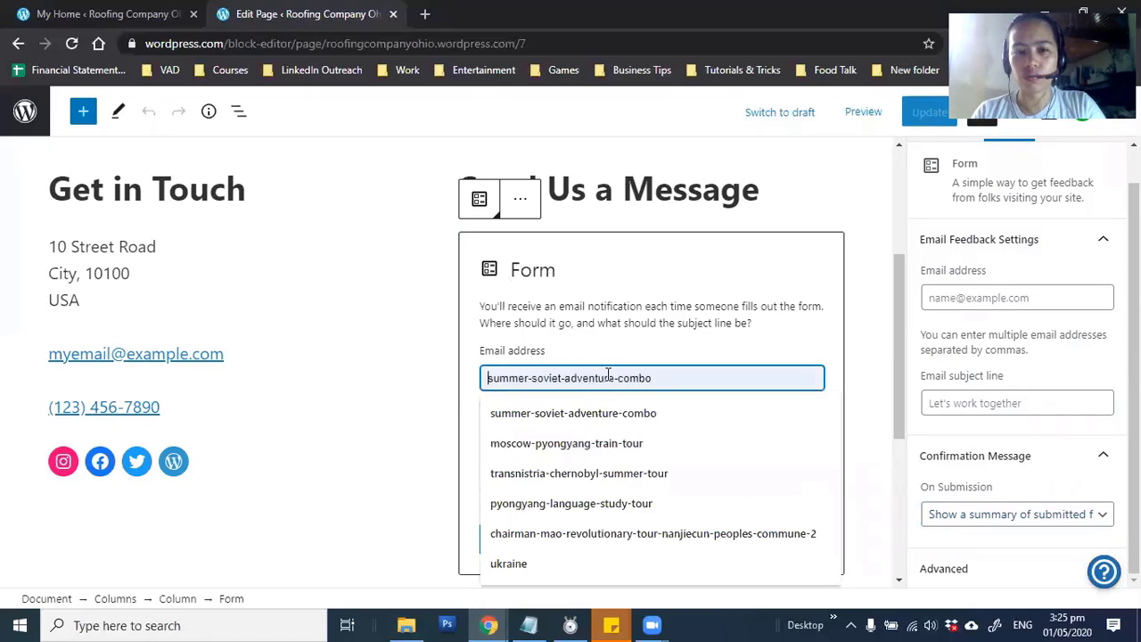
left_click(563, 381)
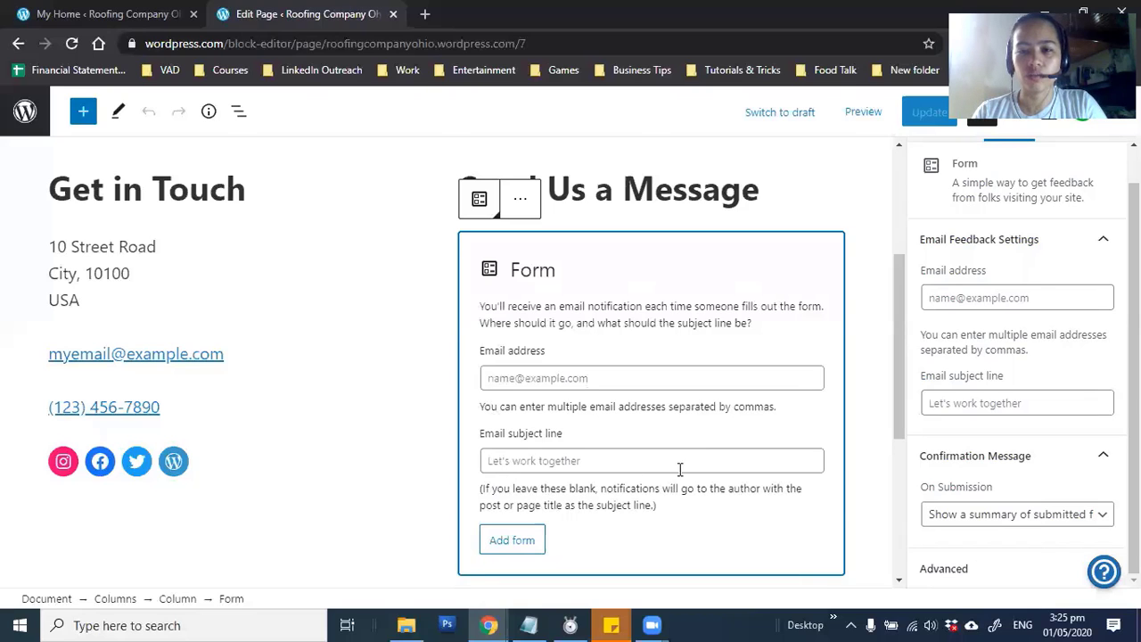
scroll(641, 508, "down", 1)
scroll(640, 509, "down", 3)
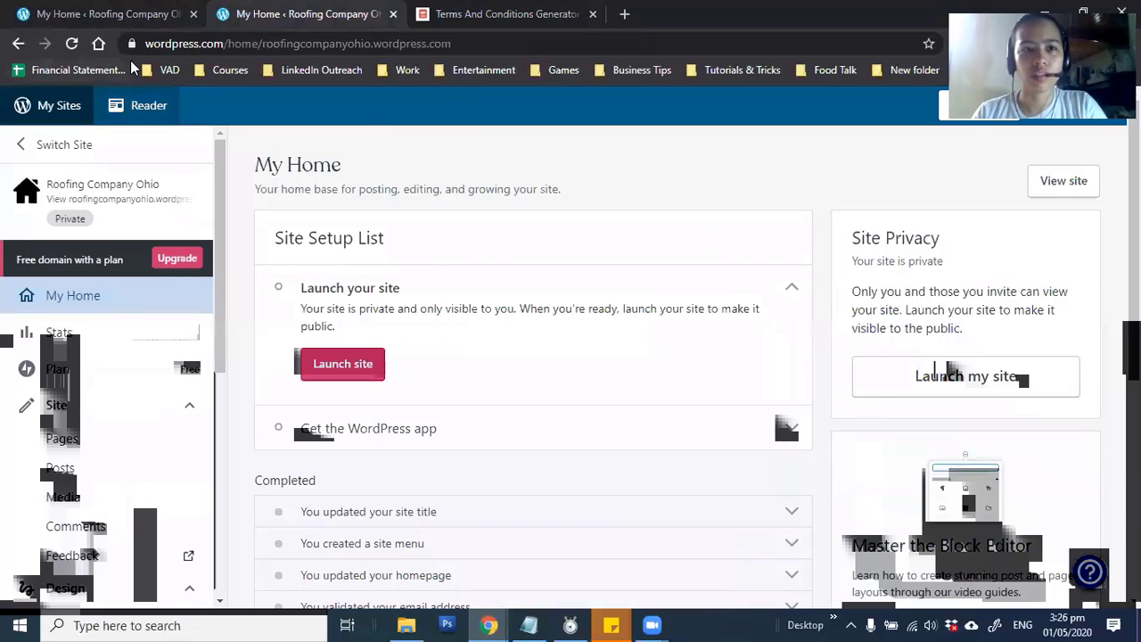
Step: View the live Roofing Company Ohio site and check its footer links for Terms & Conditions and Privacy Policy
left_click(1074, 185)
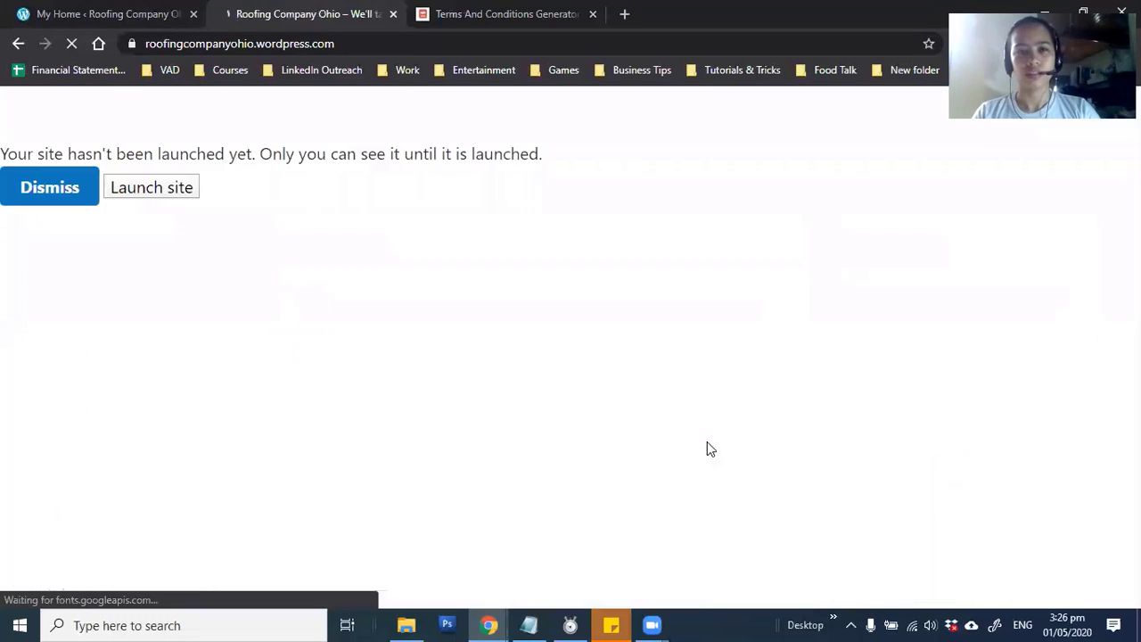
scroll(1044, 294, "down", 3)
scroll(853, 491, "down", 10)
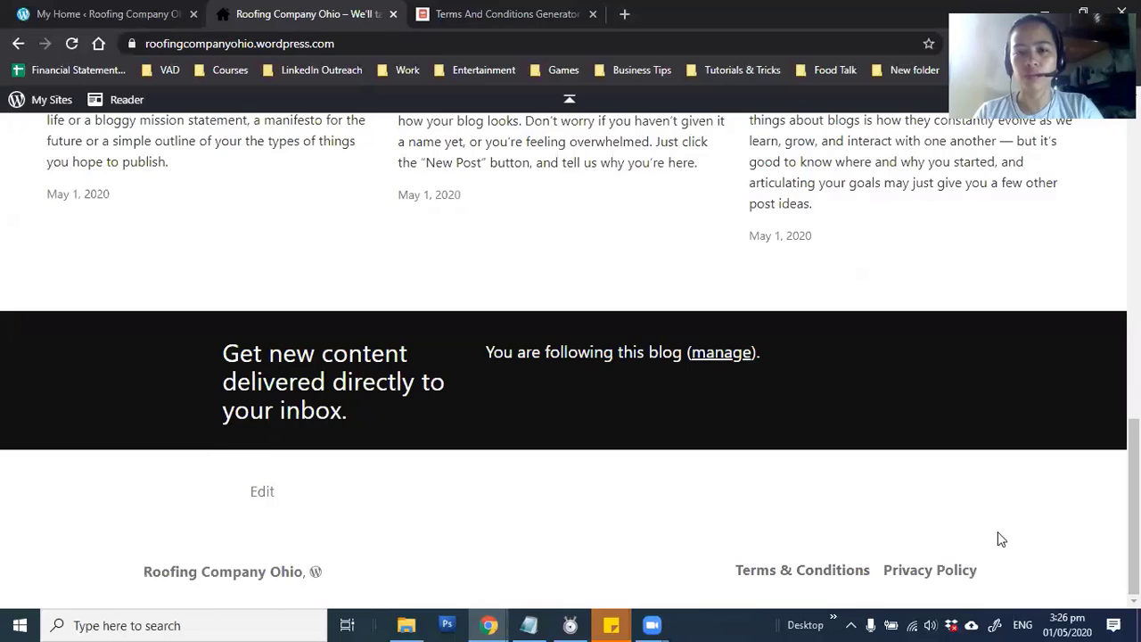
Step: In the Terms and Conditions Generator, enter "Roofing Company" as both the company name and the website name
key("ctrl+Tab")
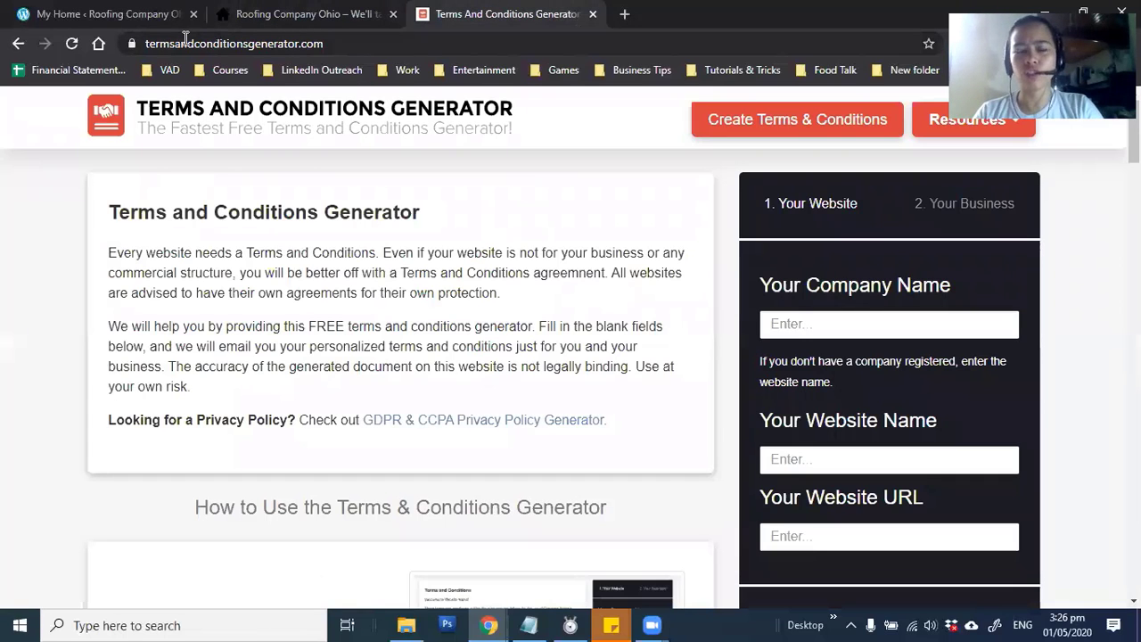
left_click(885, 324)
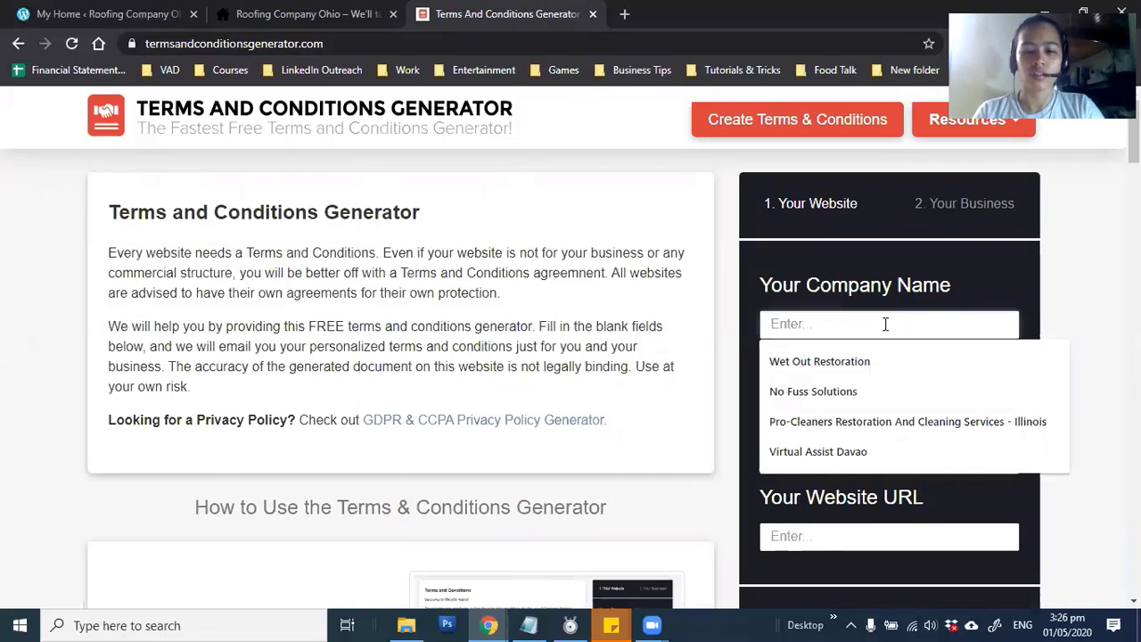
type("Roofing")
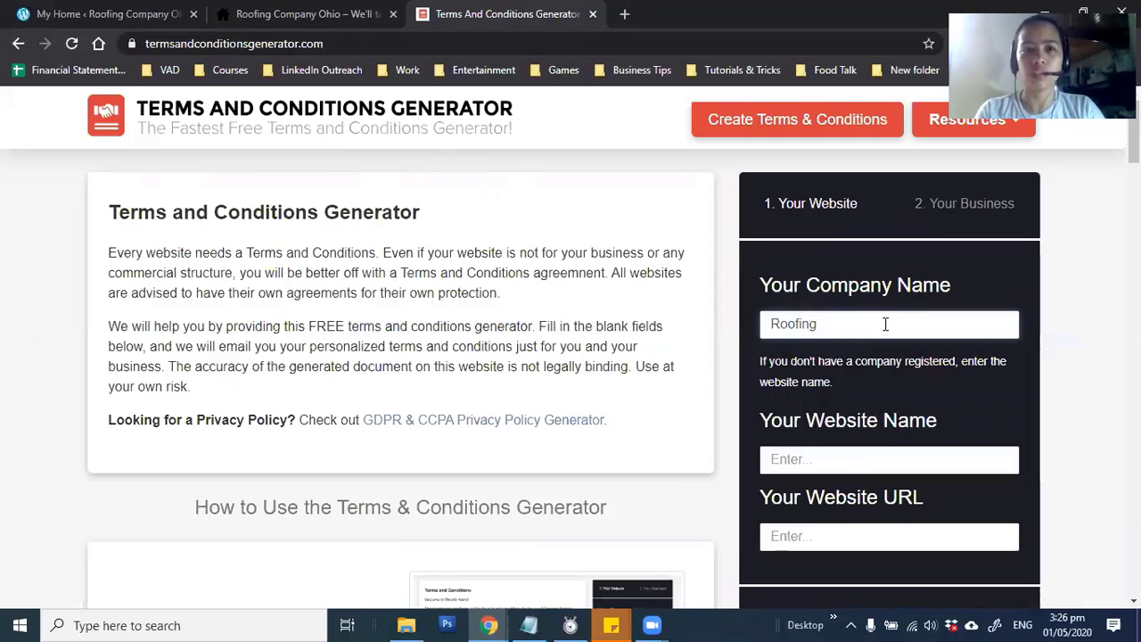
type(" Company")
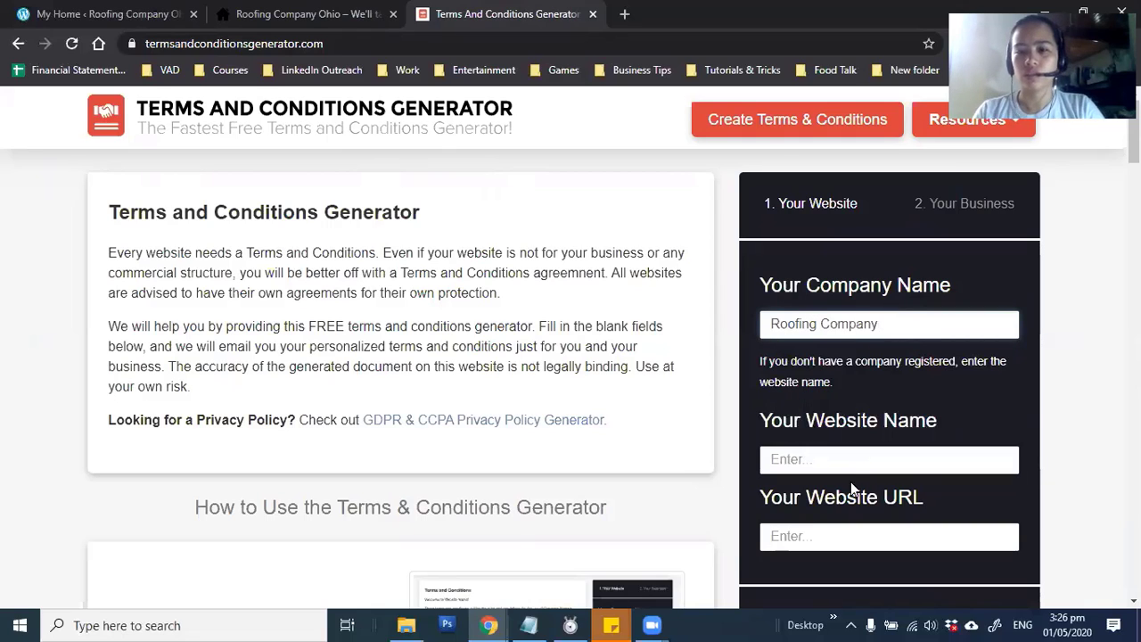
left_click(853, 463)
key("shift+Tab")
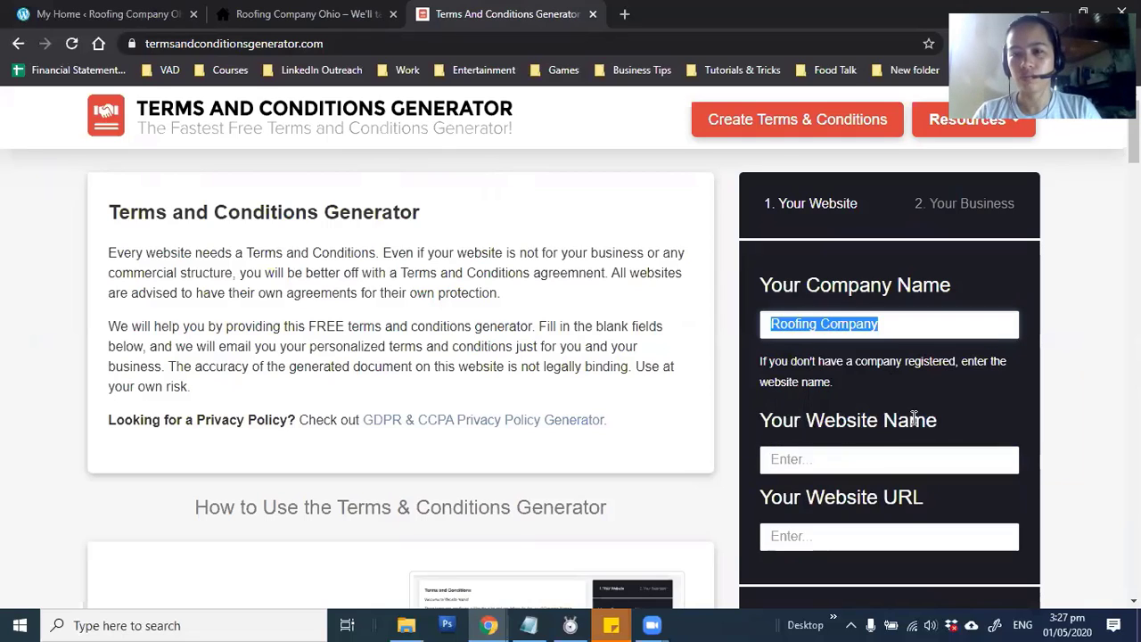
key("ctrl+c")
left_click(860, 458)
key("ctrl+v")
scroll(1105, 422, "down", 4)
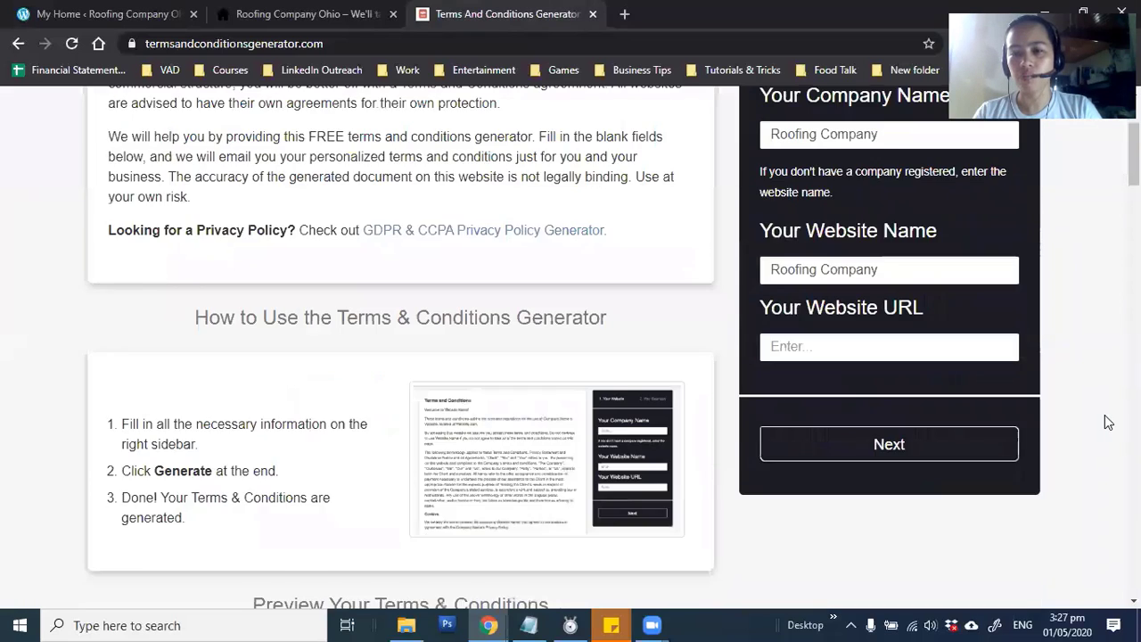
key("ctrl+shift+Tab")
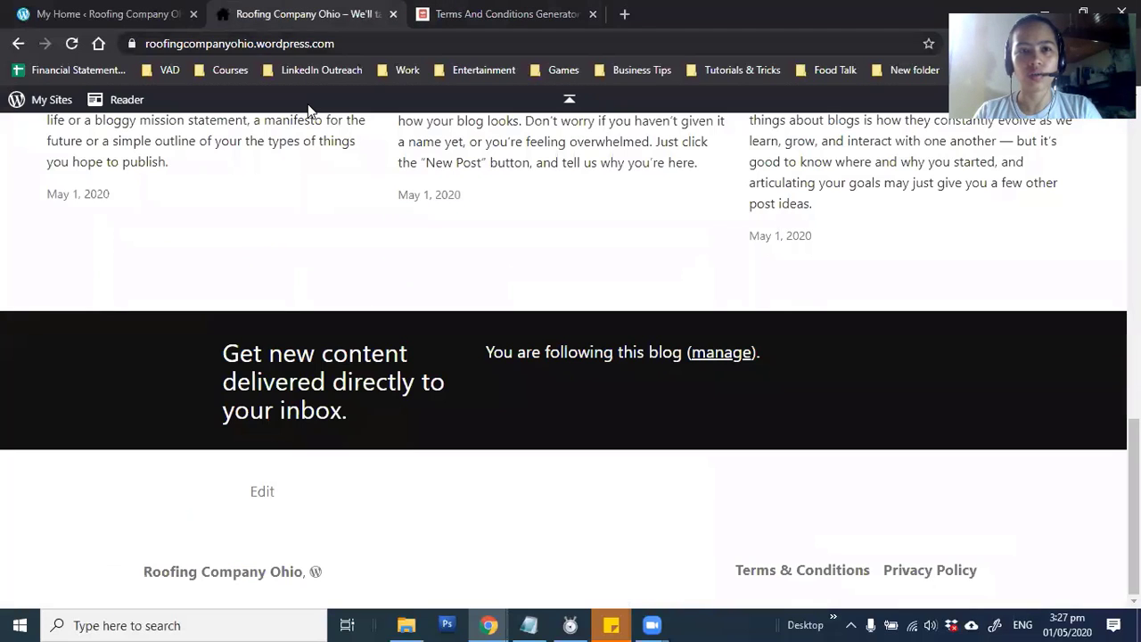
key("ctrl+l")
key("ctrl+c")
key("ctrl+Tab")
left_click(858, 202)
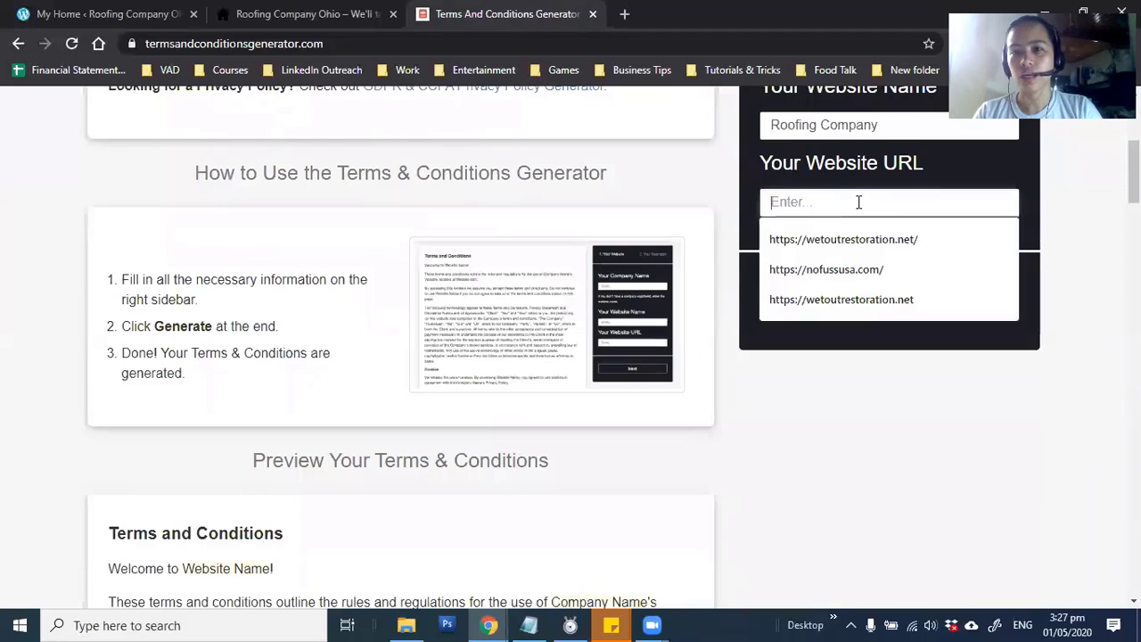
key("ctrl+v")
scroll(1092, 295, "up", 2)
scroll(1092, 297, "down", 3)
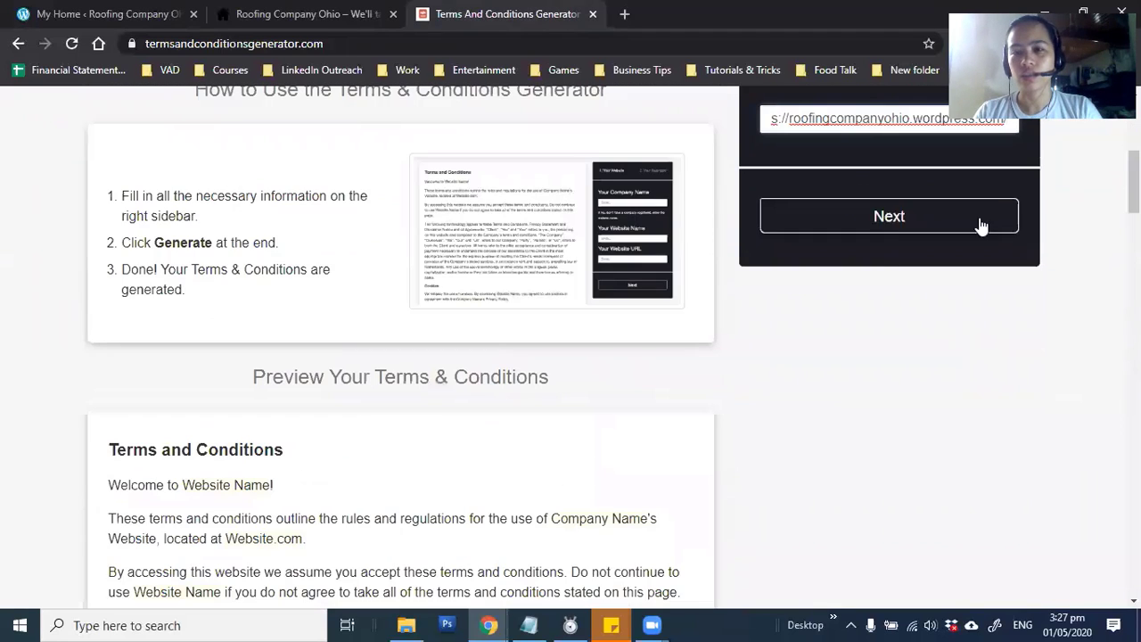
left_click(892, 221)
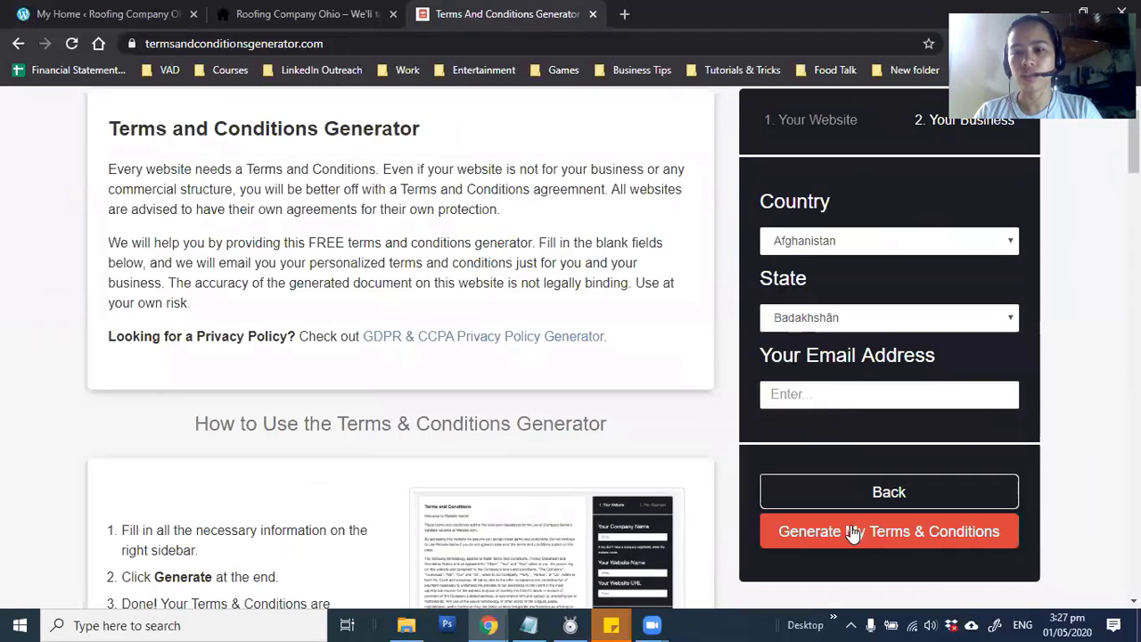
Step: Set the country to United States and the state to Ohio, and fill in the contact email address
left_click(841, 245)
left_click_drag(1014, 279, 1010, 544)
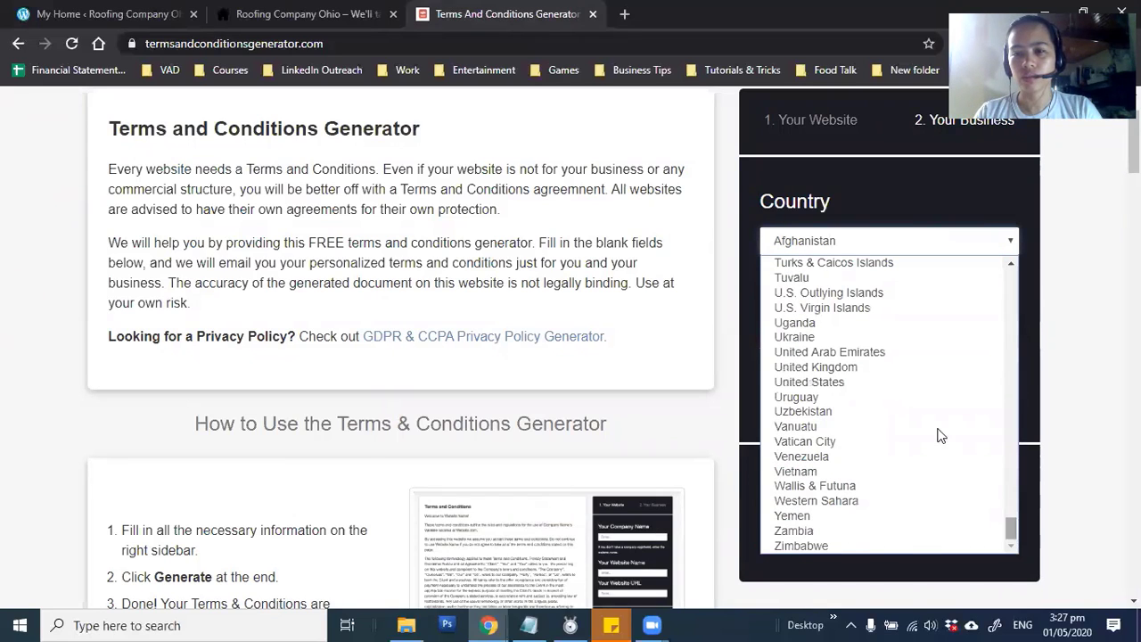
left_click(802, 382)
left_click(858, 319)
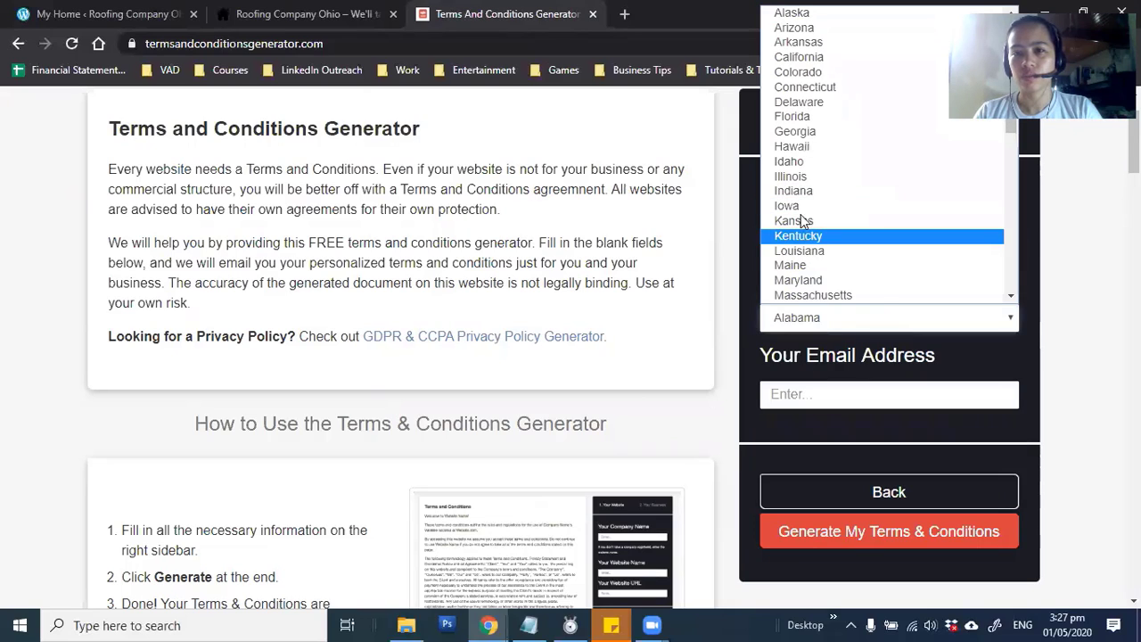
scroll(799, 219, "down", 5)
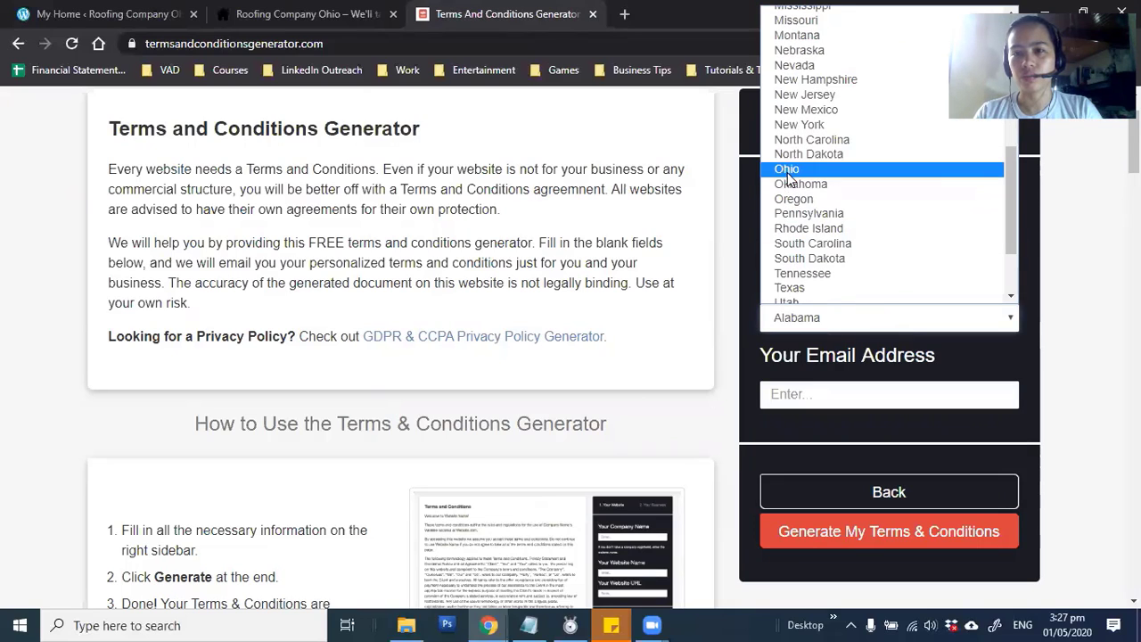
left_click(784, 169)
left_click(835, 395)
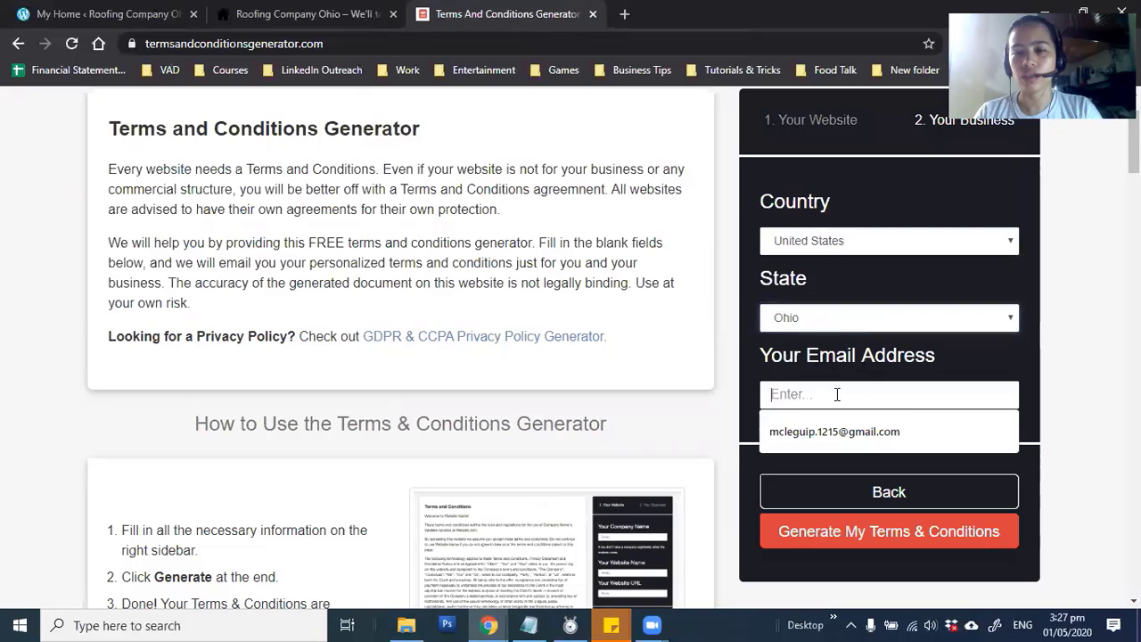
left_click(835, 438)
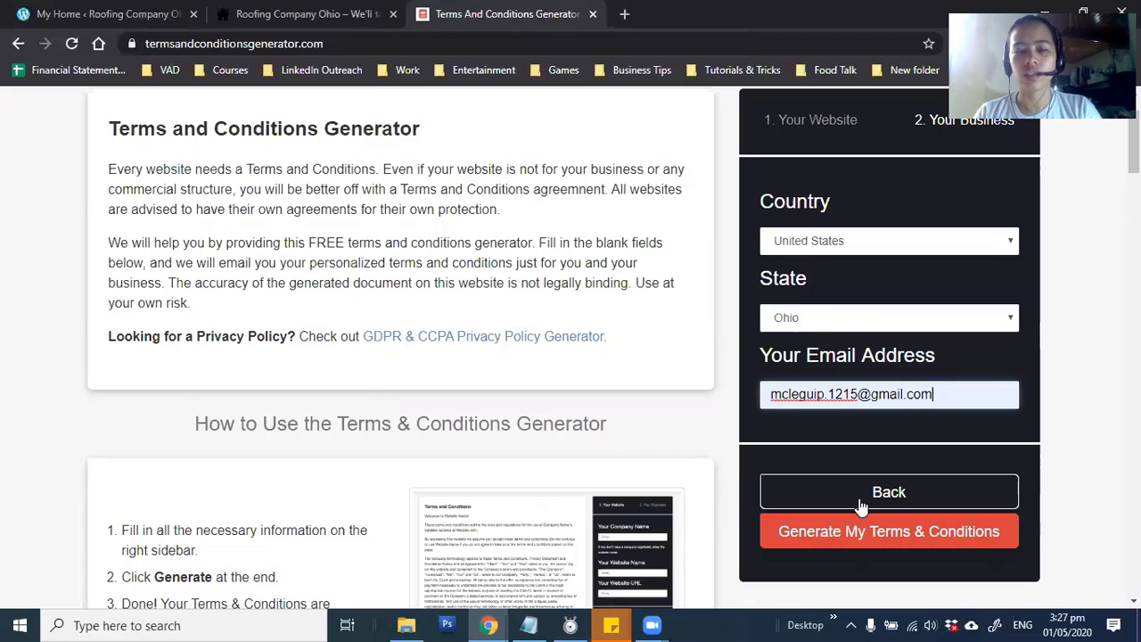
Step: Open the Roofing Company Ohio site's Terms & Conditions page from the footer for editing
left_click(312, 14)
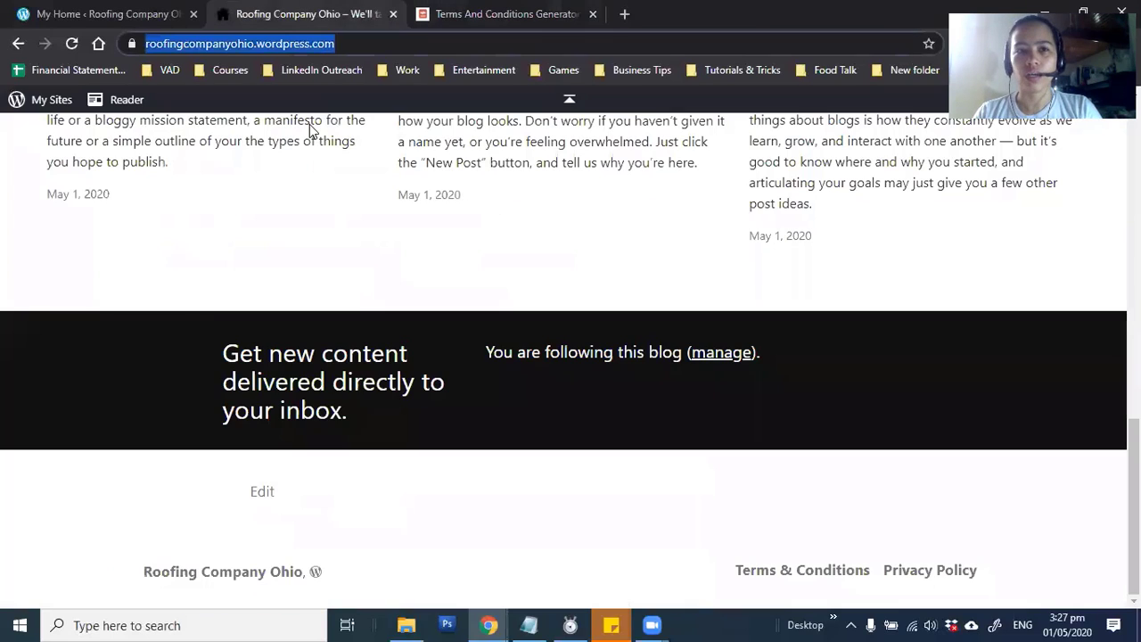
left_click(802, 575)
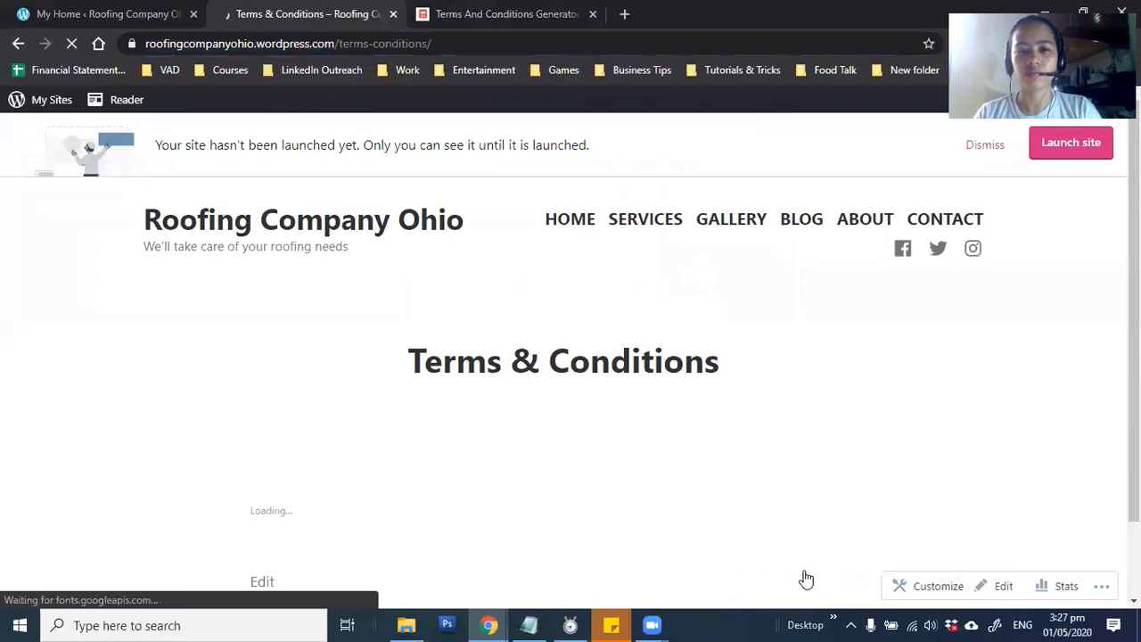
scroll(401, 390, "down", 1)
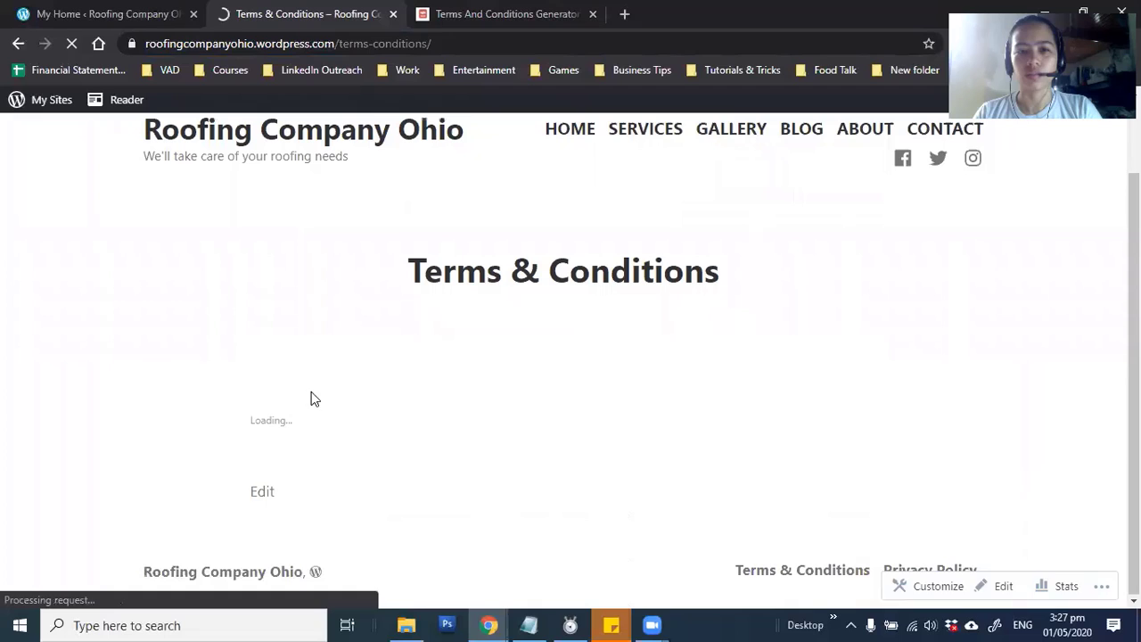
left_click(271, 500)
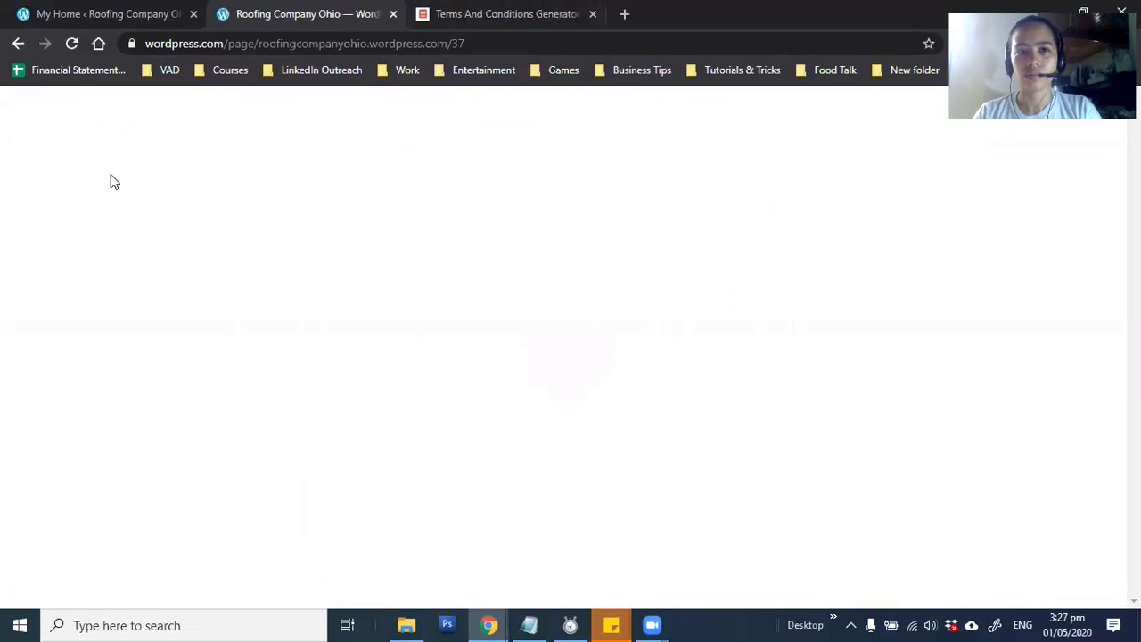
Step: Generate the terms and conditions in the generator and copy their full HTML text to the clipboard
left_click(499, 14)
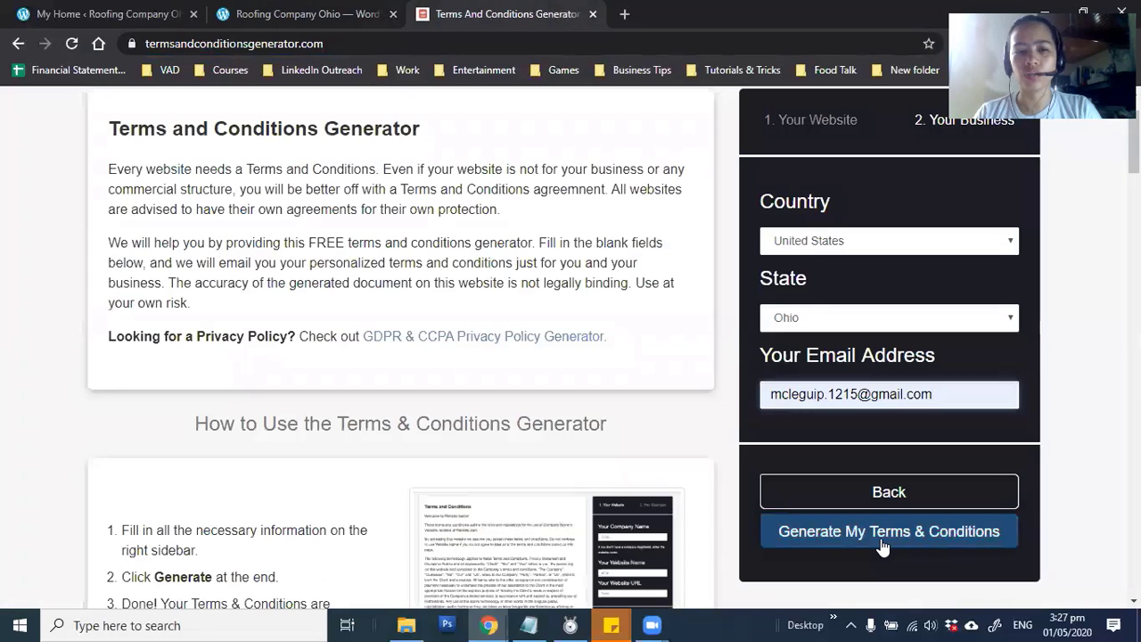
scroll(894, 527, "down", 2)
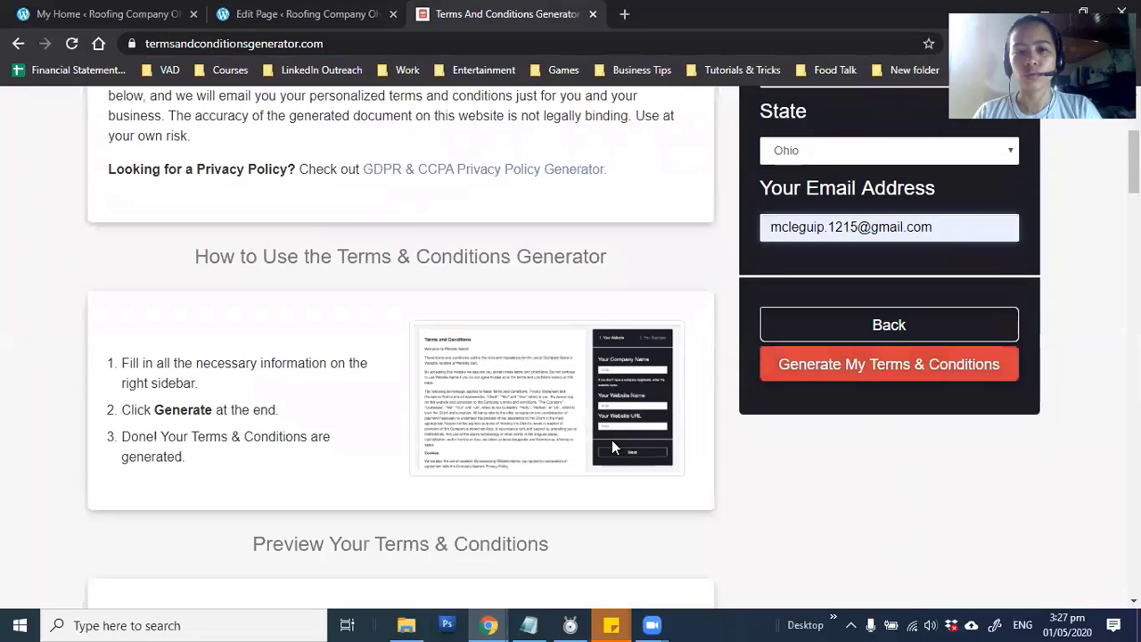
left_click(863, 365)
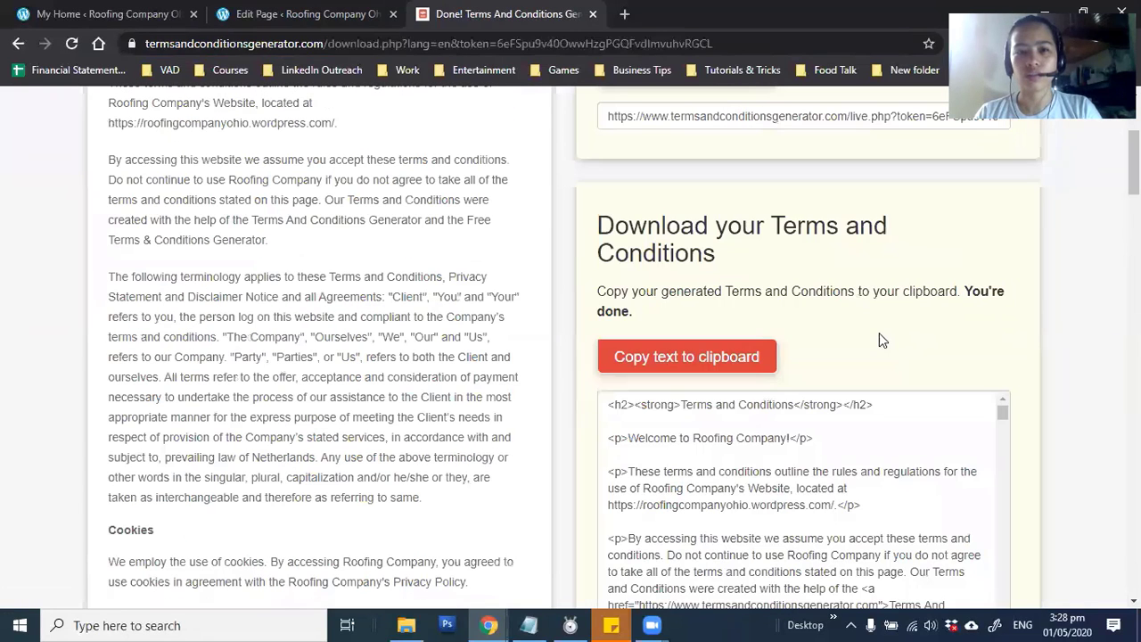
left_click(704, 358)
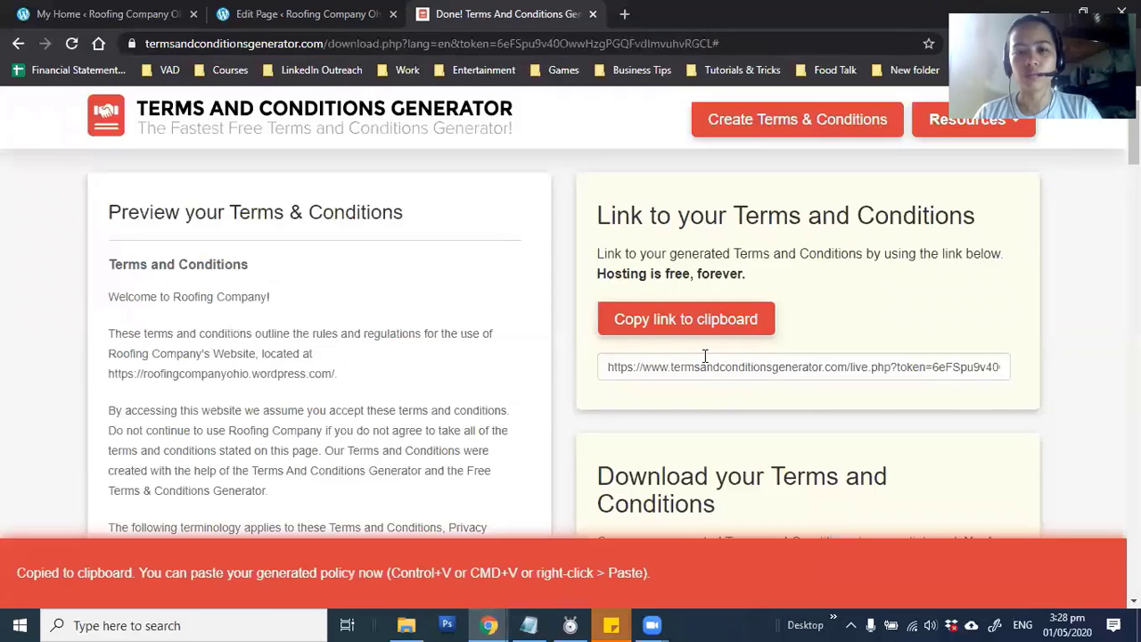
Step: Switch the Terms & Conditions page to the code editor and paste the generated HTML as its content
left_click(281, 13)
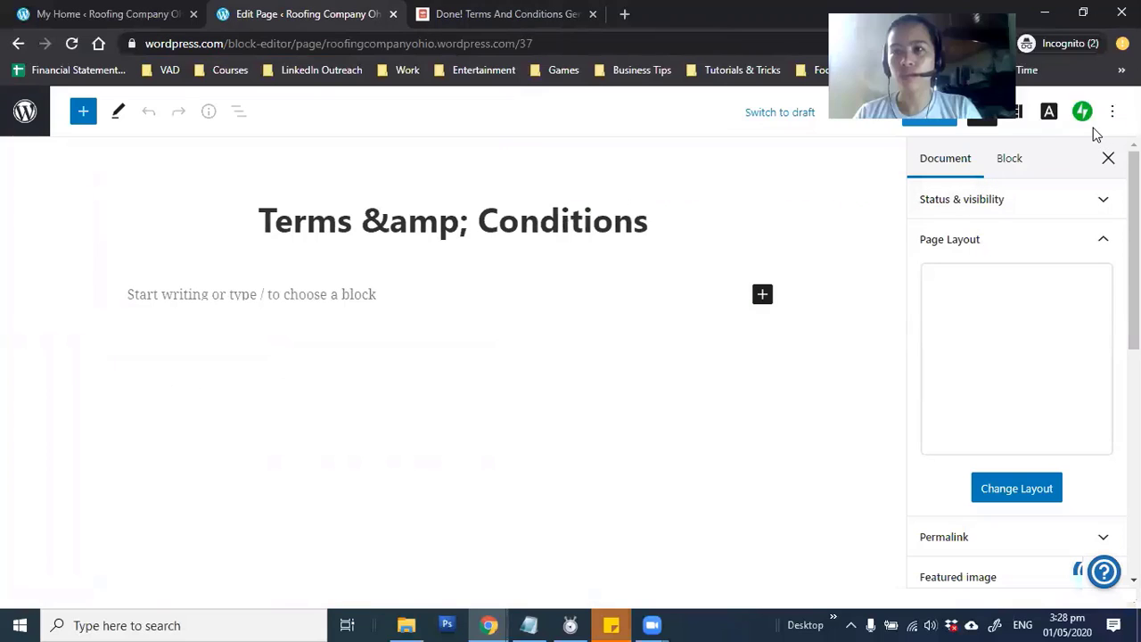
left_click(1111, 111)
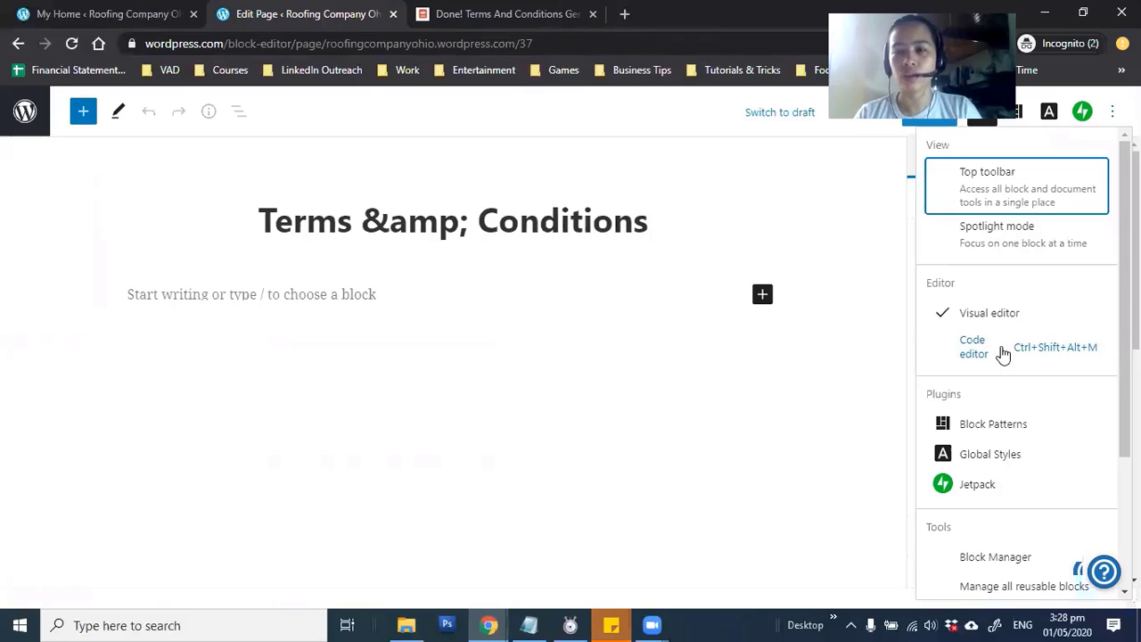
key("ctrl+shift+alt+m")
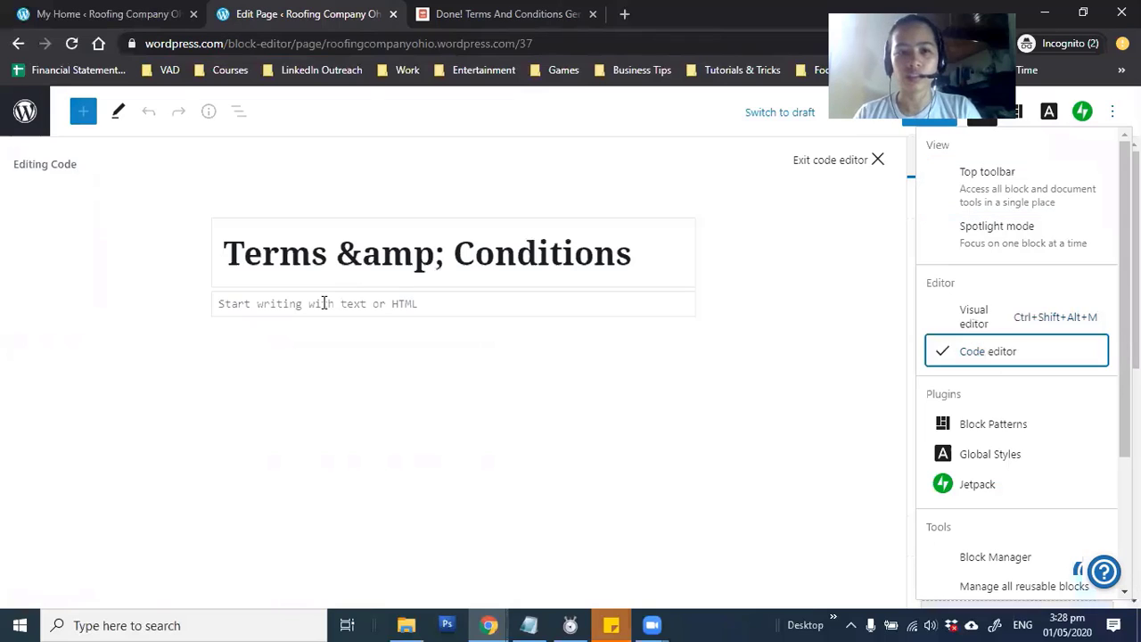
left_click(304, 295)
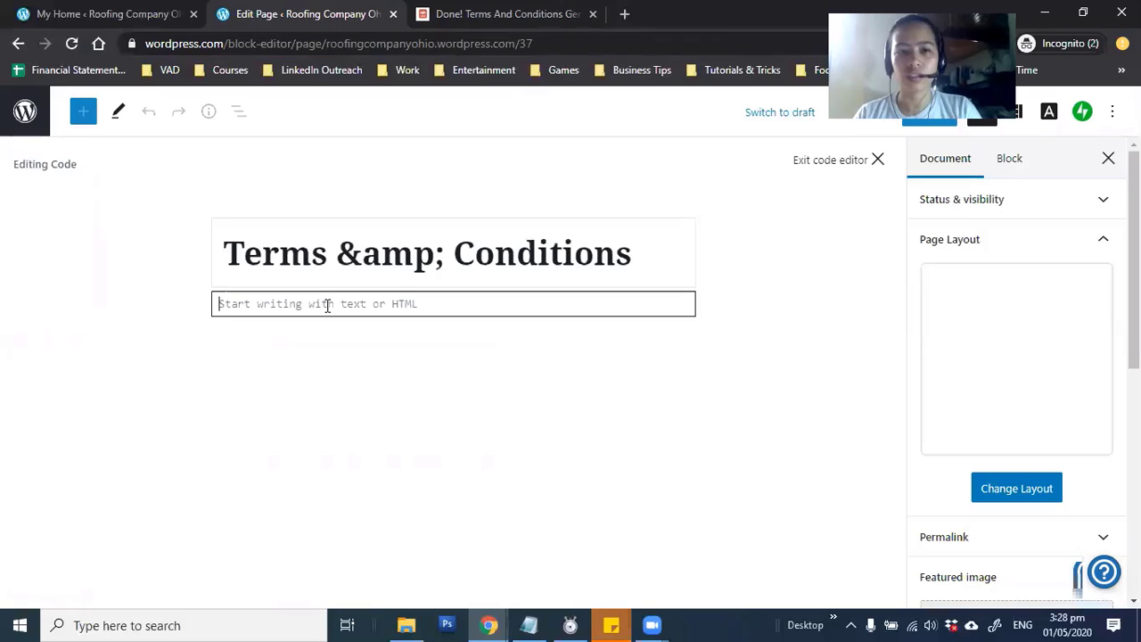
right_click(327, 309)
left_click(366, 433)
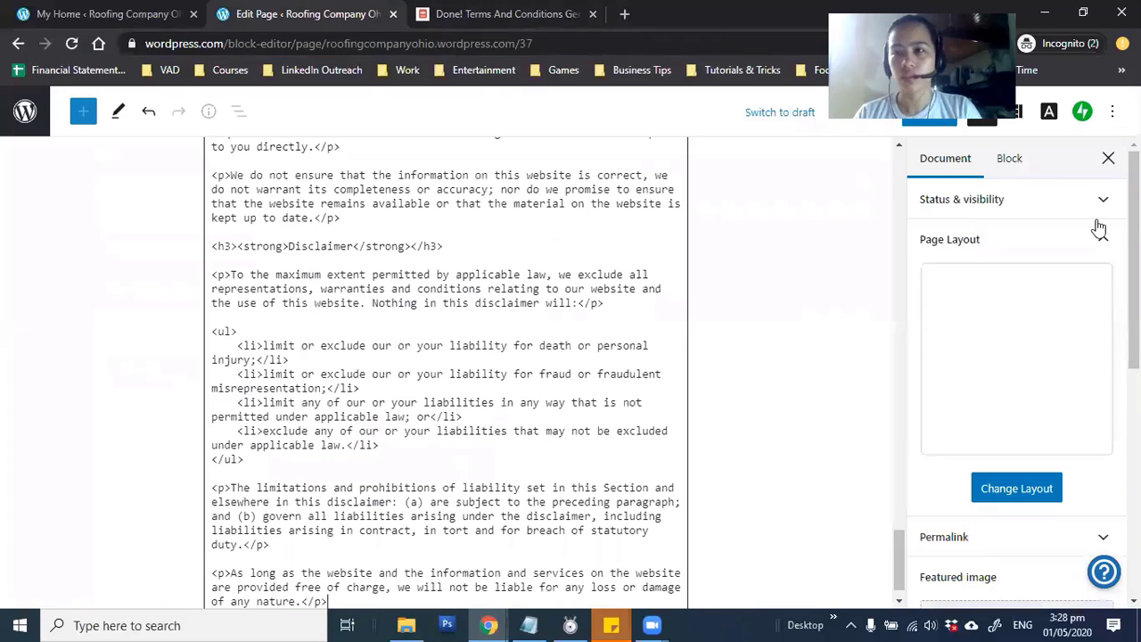
Step: Convert the pasted HTML to blocks and return the page to the visual editor, showing its beginning
left_click(1111, 112)
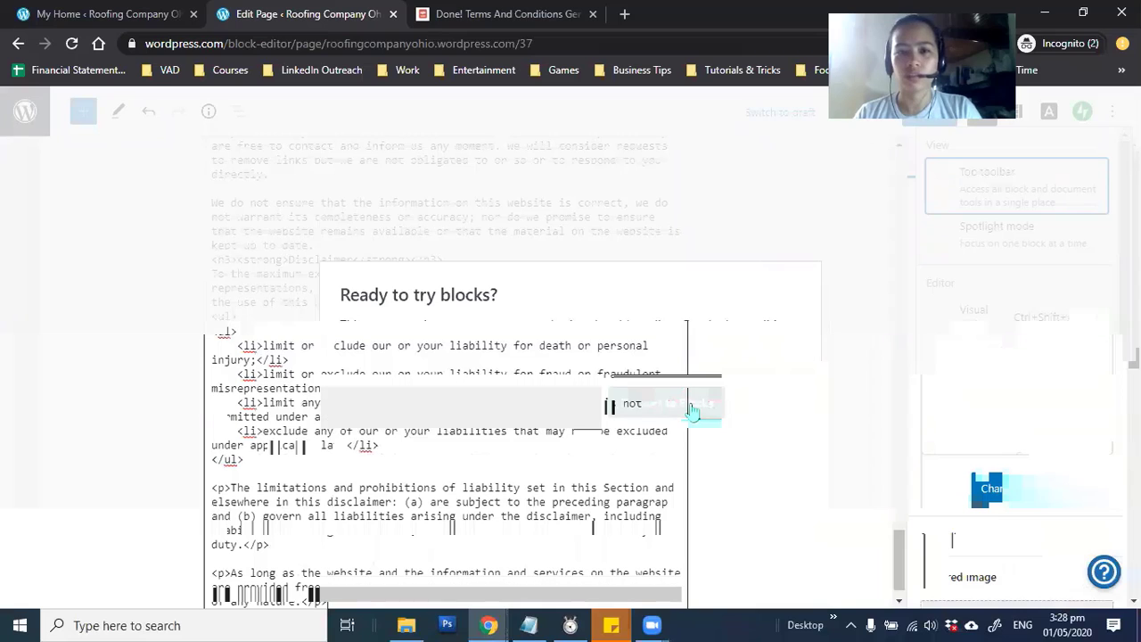
left_click(691, 410)
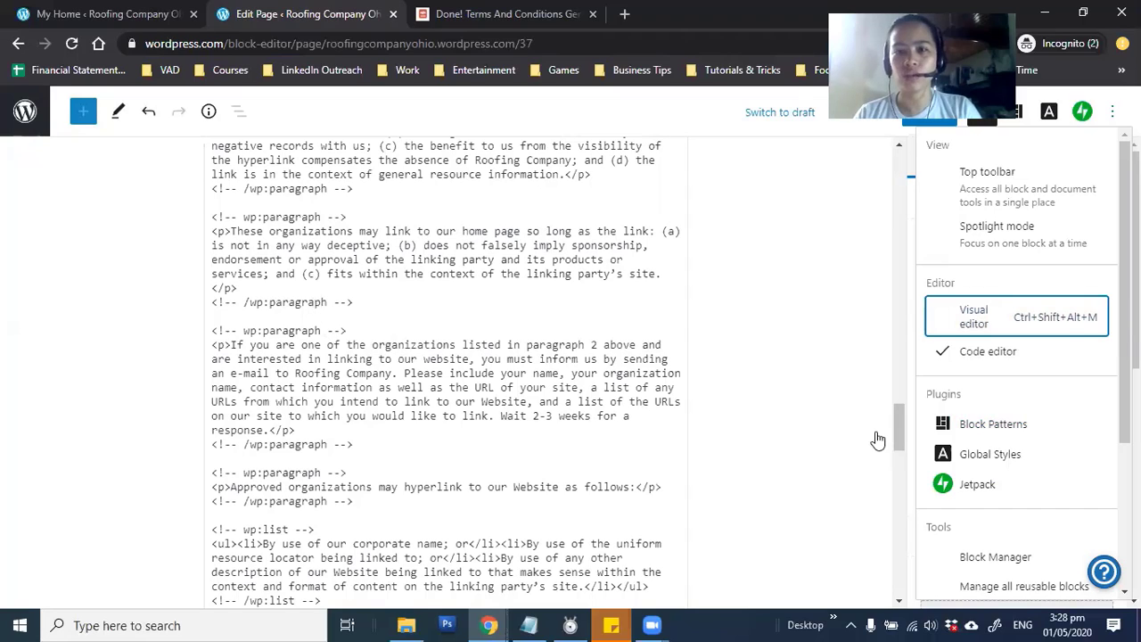
left_click(973, 317)
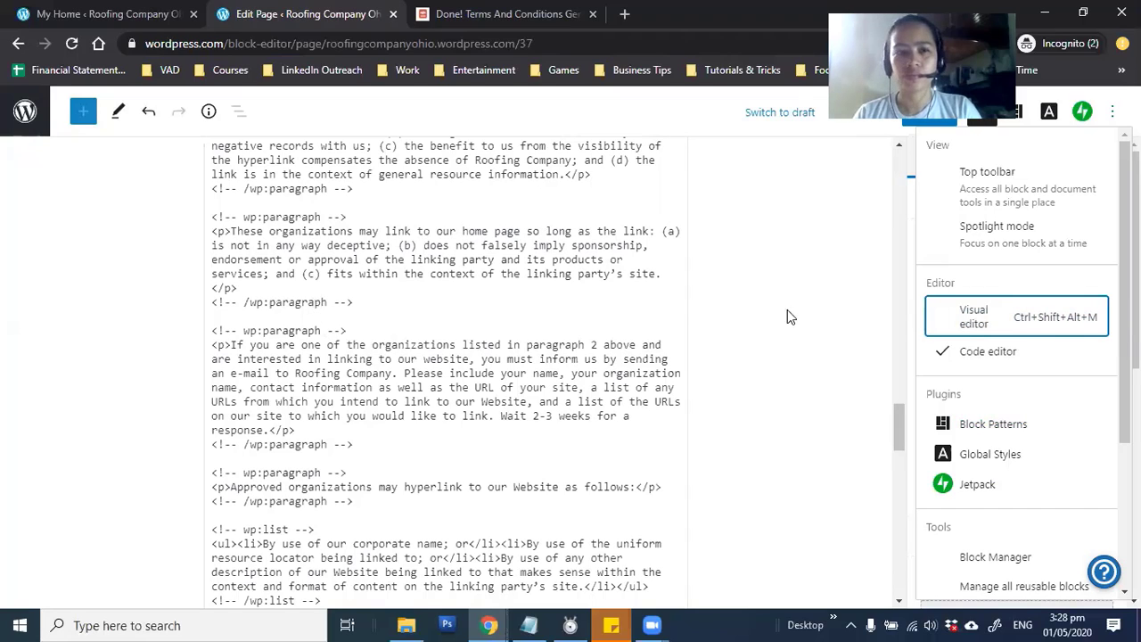
scroll(900, 499, "up", 4)
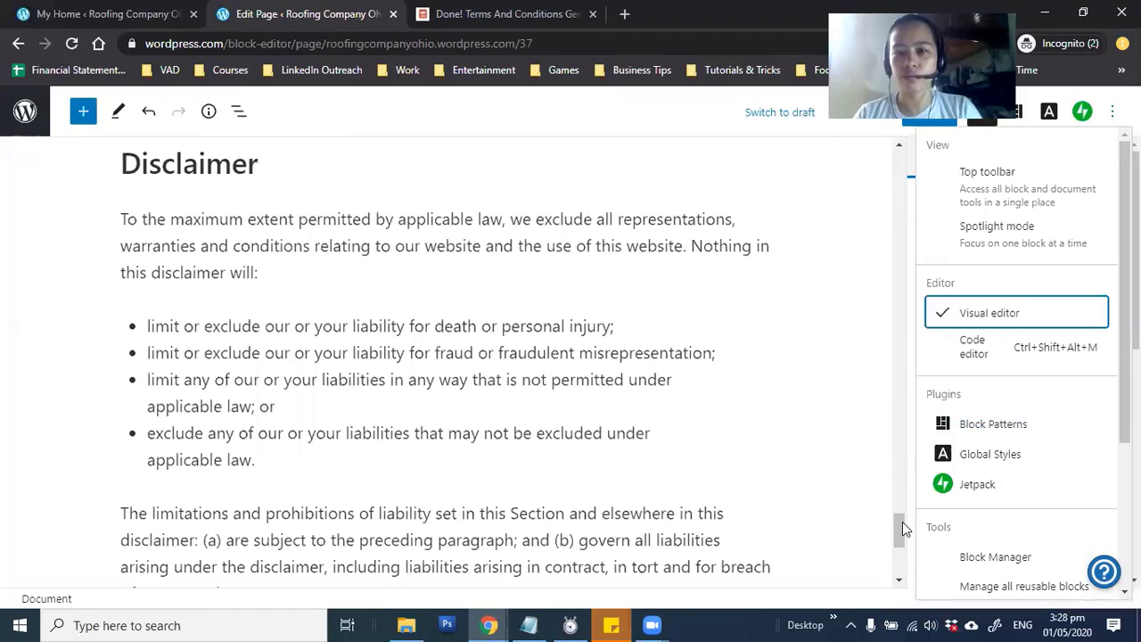
left_click_drag(878, 182, 790, 183)
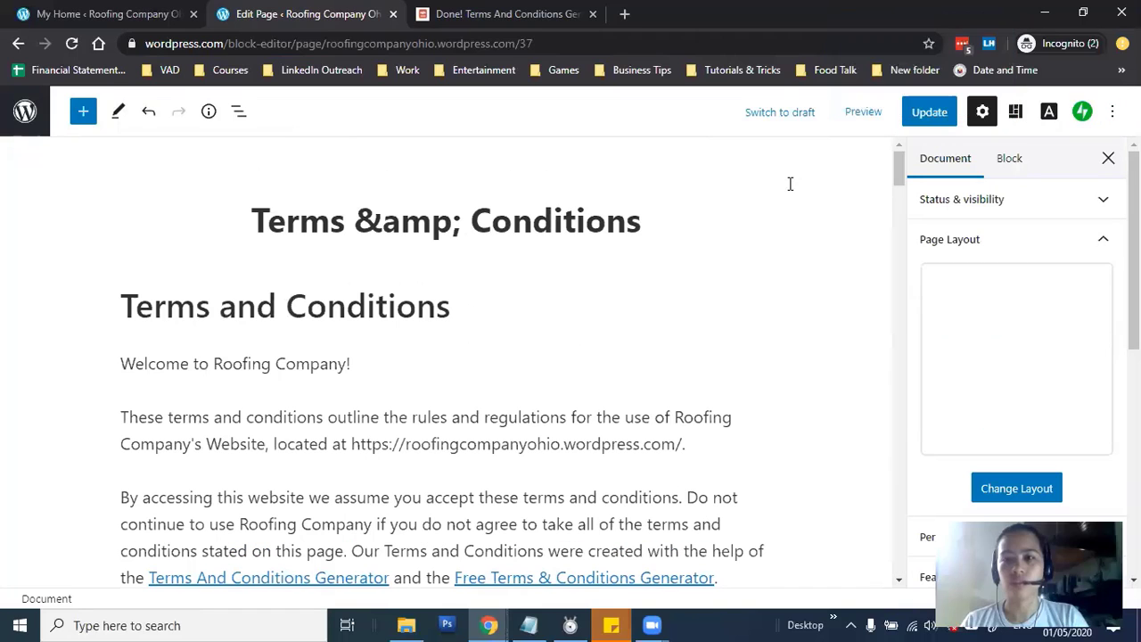
Step: Update the Terms & Conditions page and view the published page down to its footer
left_click(942, 119)
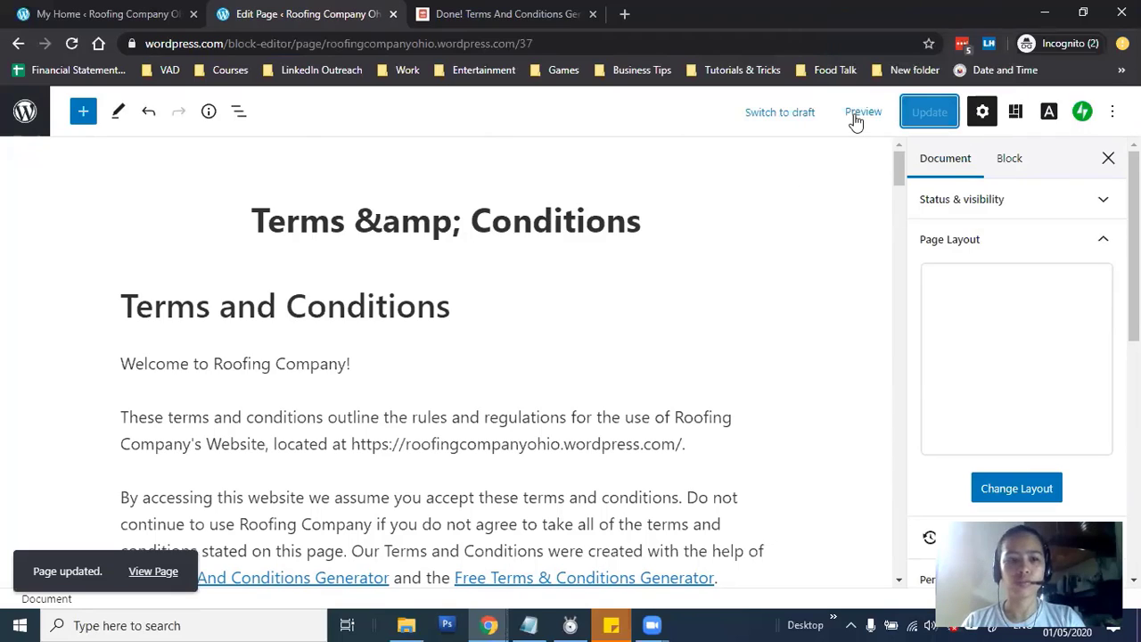
left_click(155, 570)
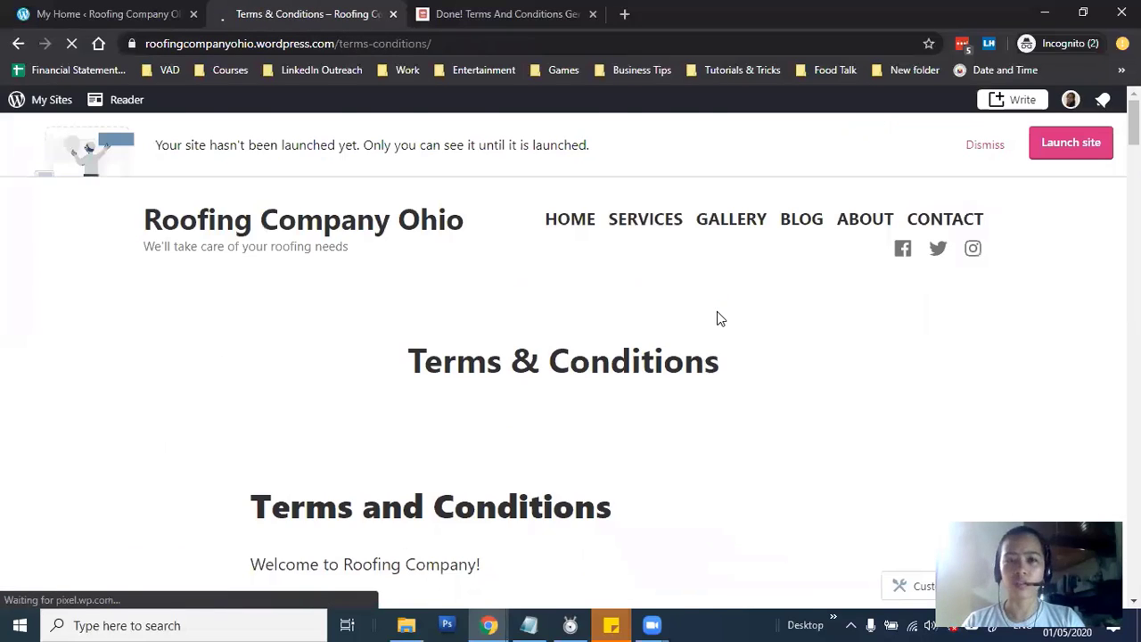
scroll(720, 319, "down", 3)
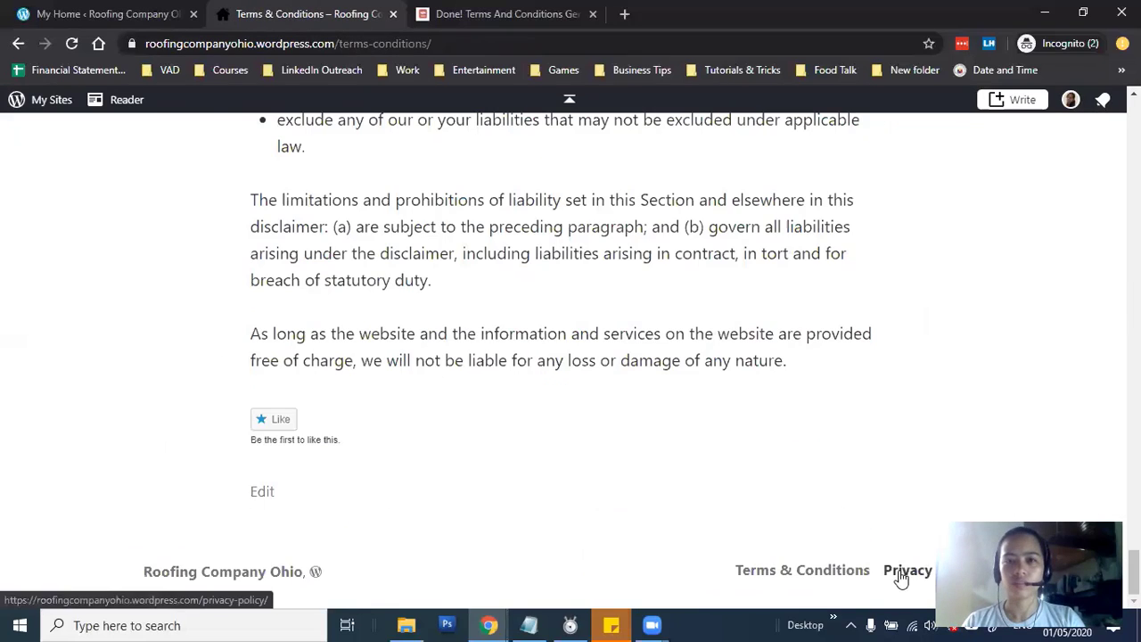
Step: Search the web for "privacy policy generator" in the terms generator's tab and open the privacypolicygenerator.info form
key("ctrl+Tab")
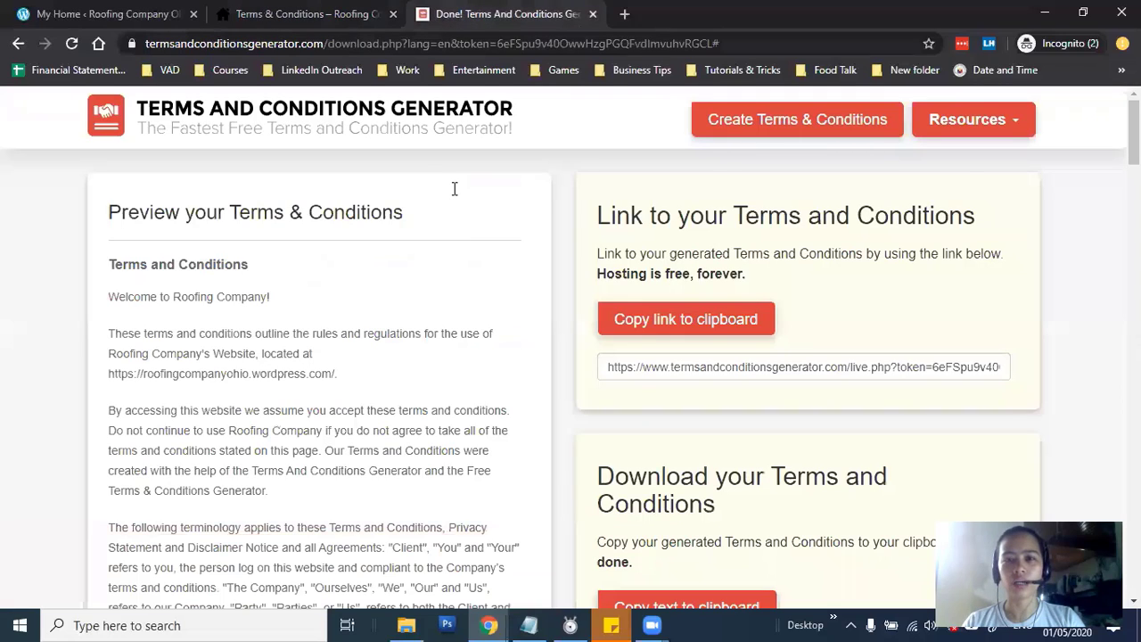
left_click(1003, 120)
key("ctrl+l")
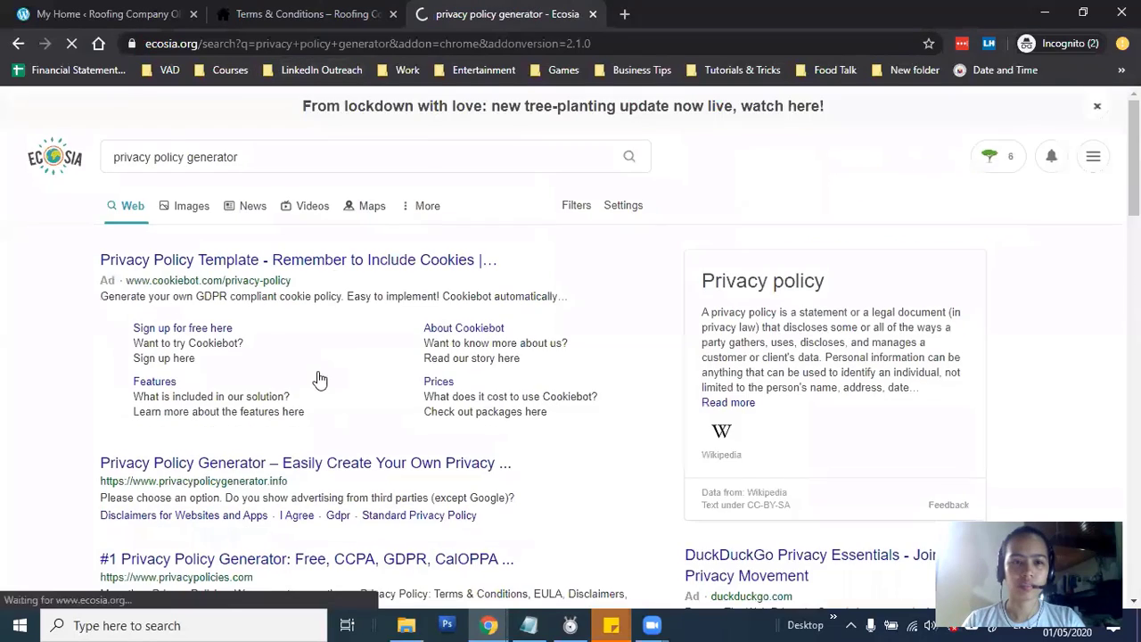
scroll(319, 379, "down", 3)
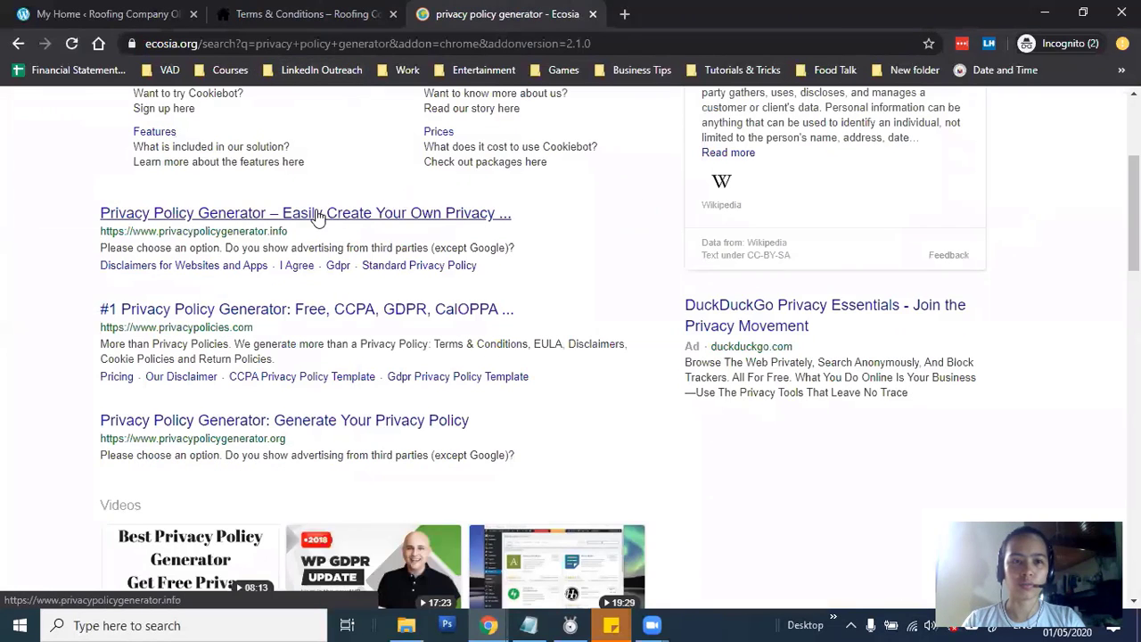
left_click(319, 214)
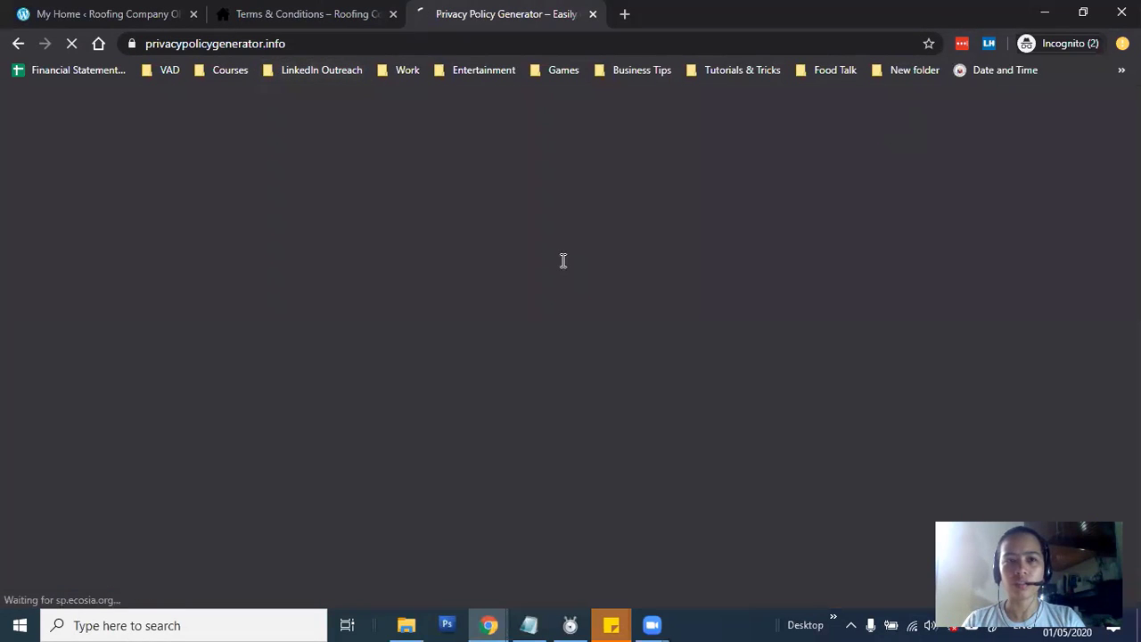
scroll(1006, 274, "down", 2)
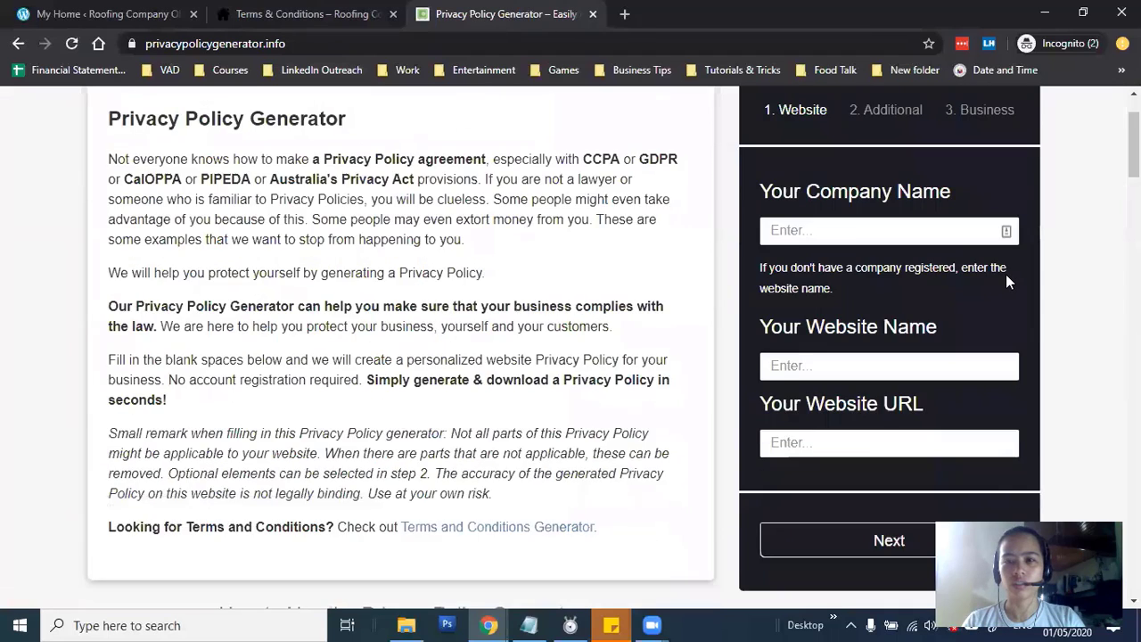
Step: Enter "Roofing Company" as both the company name and the website name in the privacy policy form
left_click(888, 168)
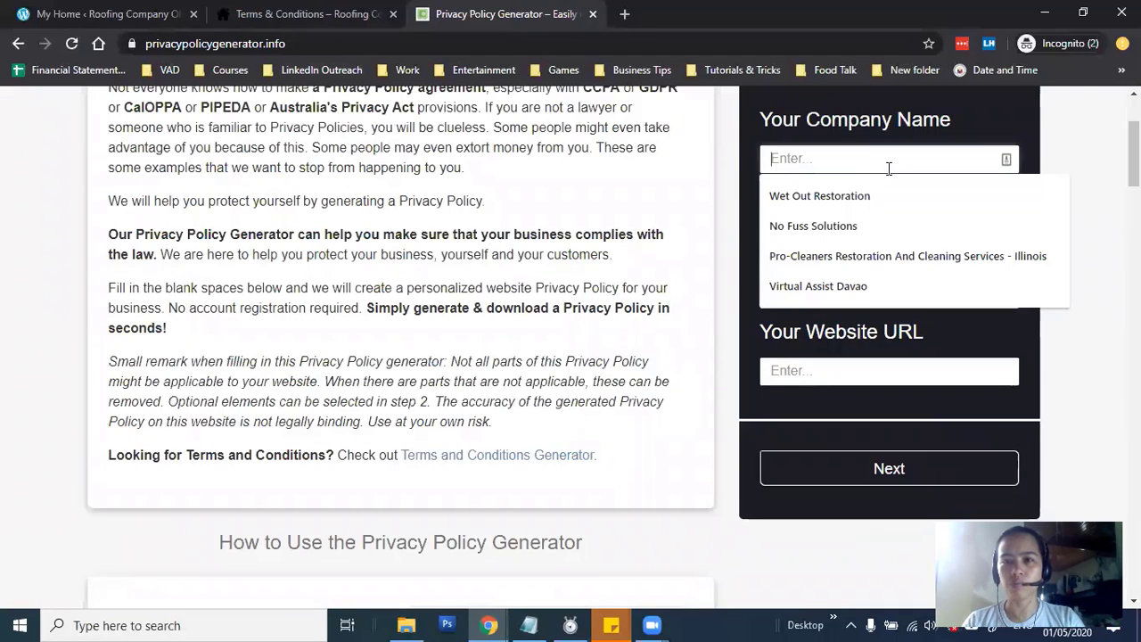
type("R")
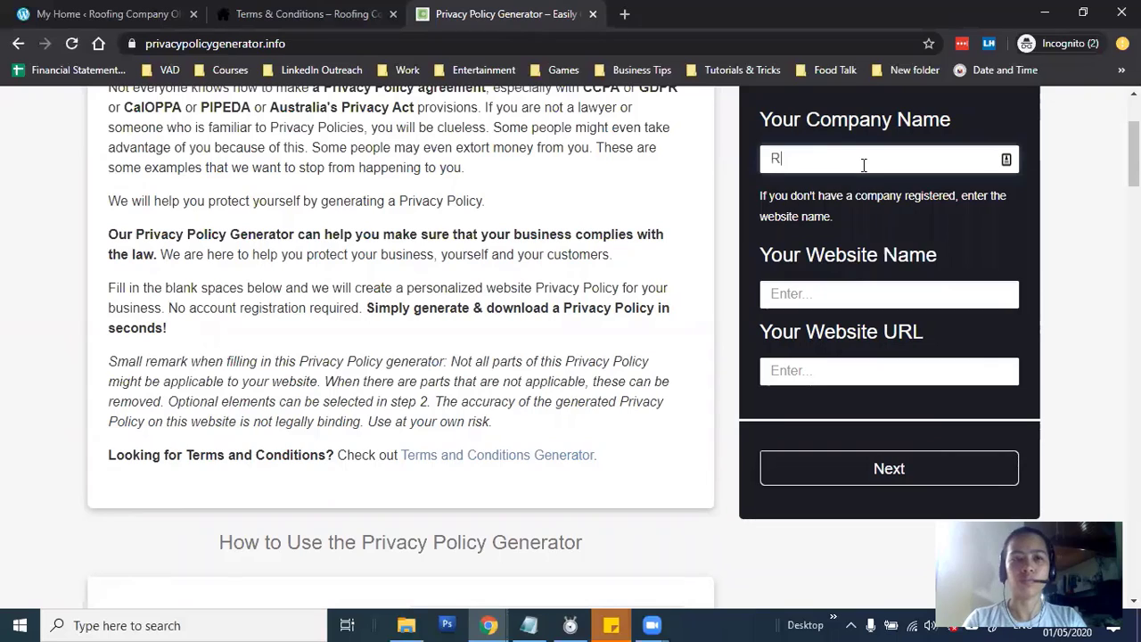
type("oo")
type("fing Company")
key("ctrl+a")
key("ctrl+c")
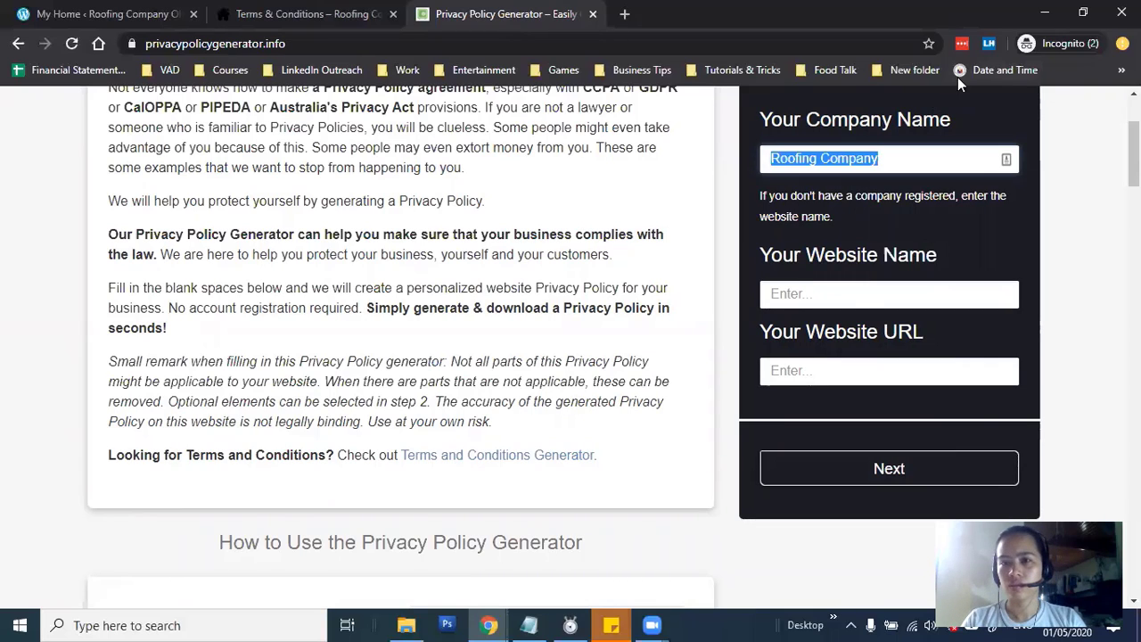
left_click(857, 296)
key("ctrl+v")
key("ctrl+shift+Tab")
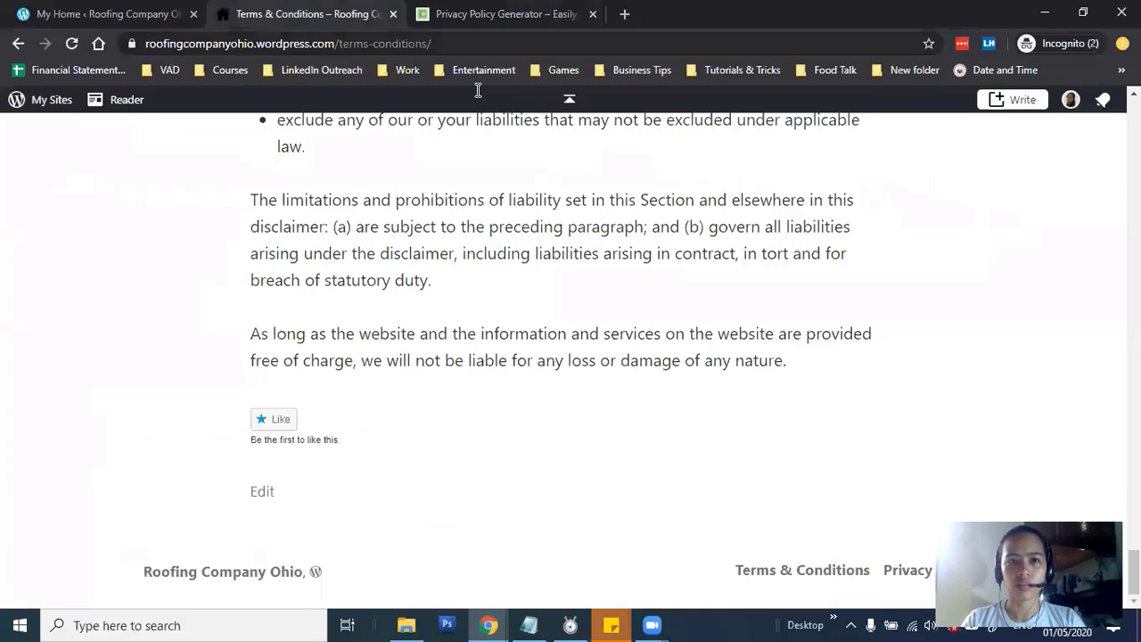
left_click_drag(337, 43, 157, 45)
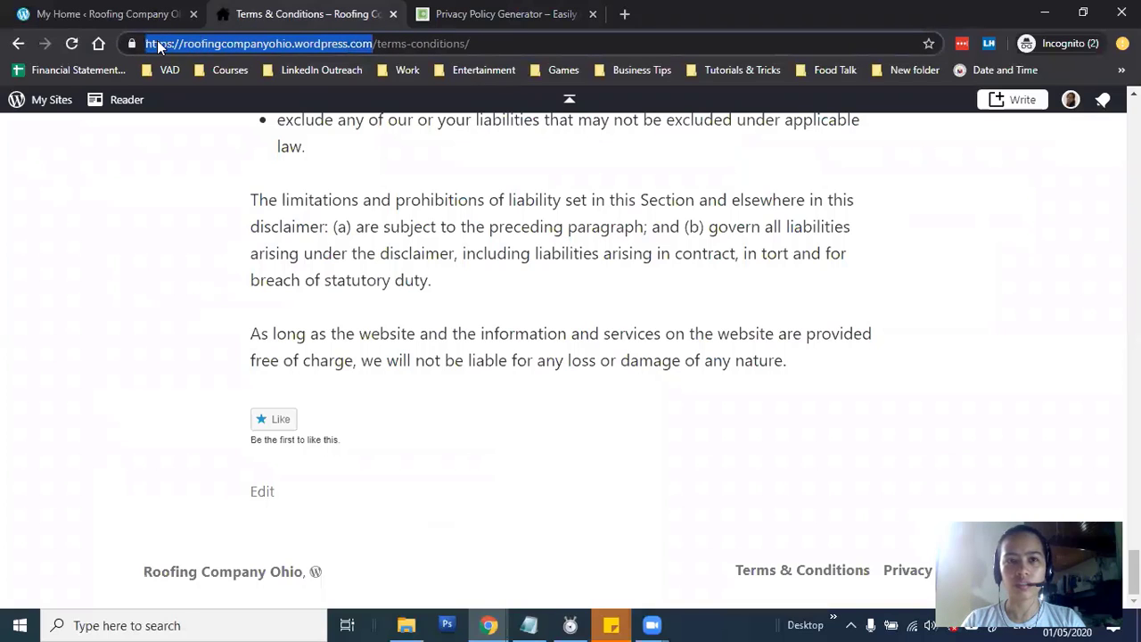
key("ctrl+c")
key("ctrl+Tab")
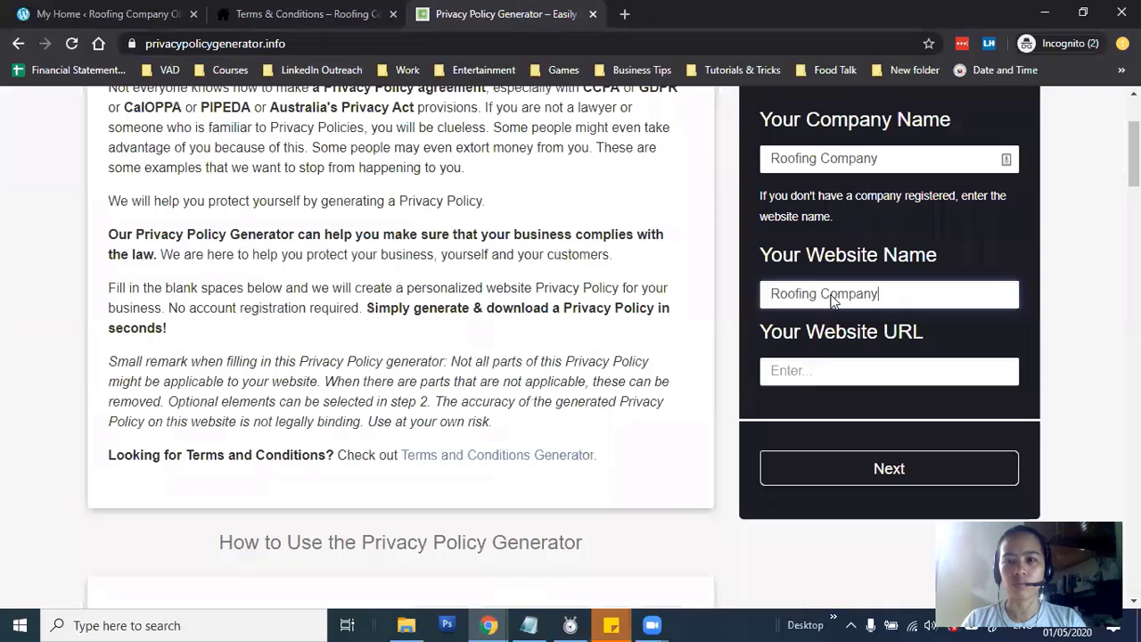
left_click(891, 369)
key("ctrl+v")
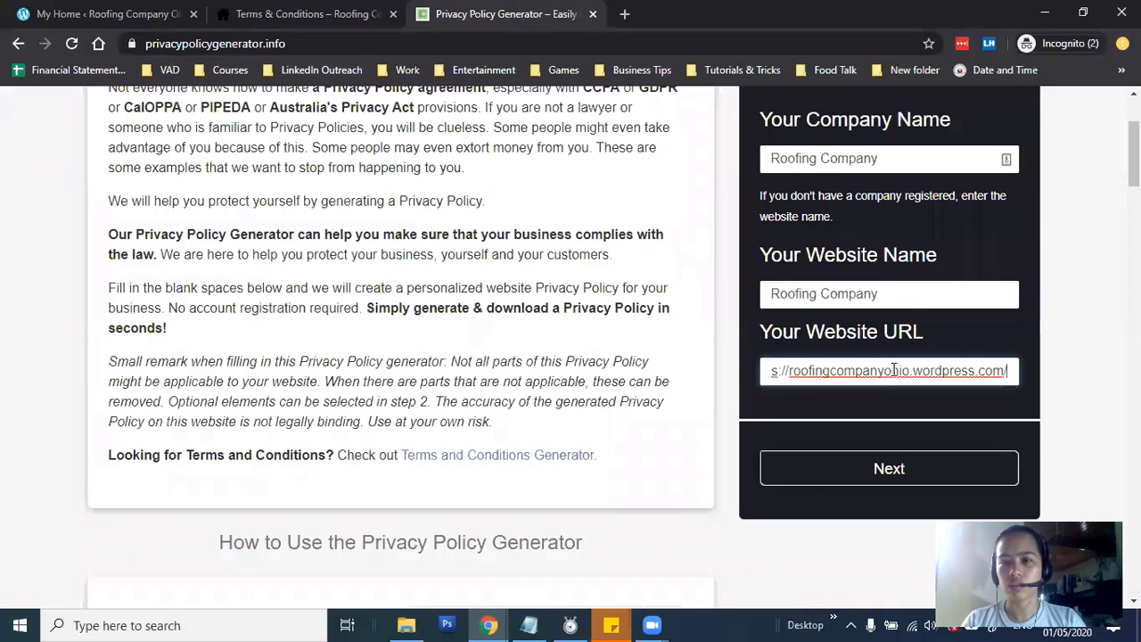
left_click(913, 469)
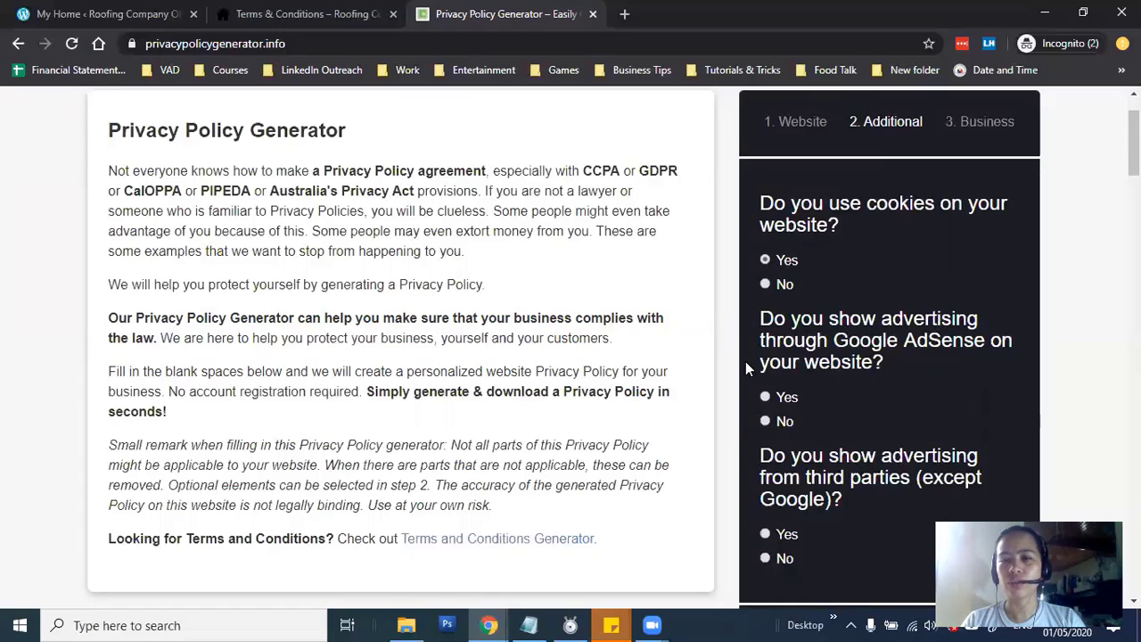
Step: Answer No to both Google AdSense and third-party advertising, and continue to the business details
left_click(764, 422)
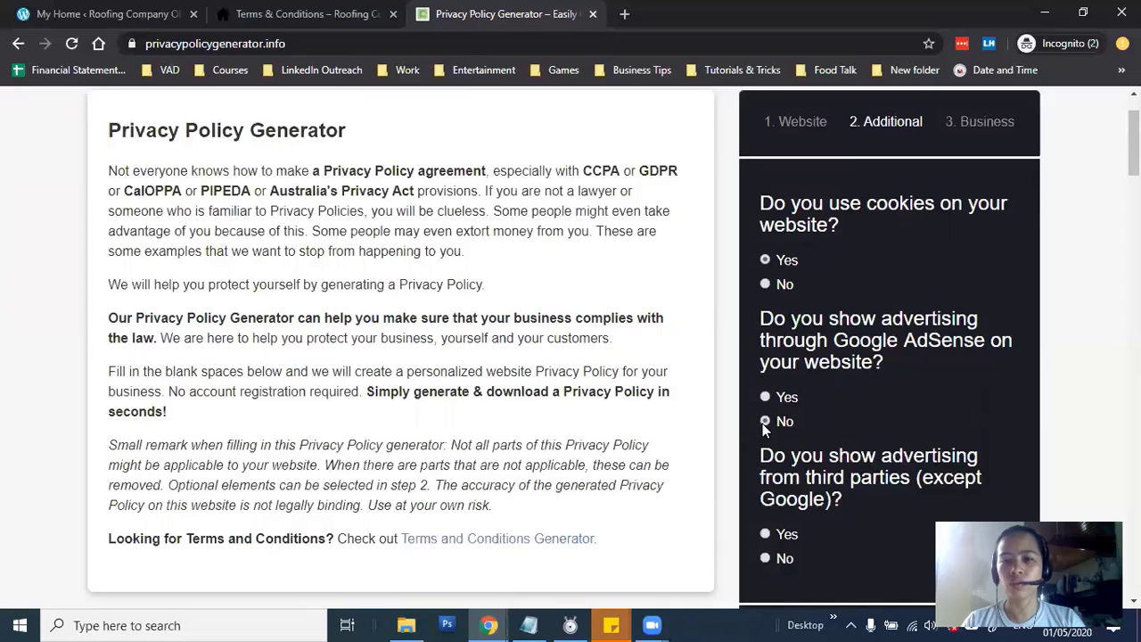
scroll(1059, 352, "down", 2)
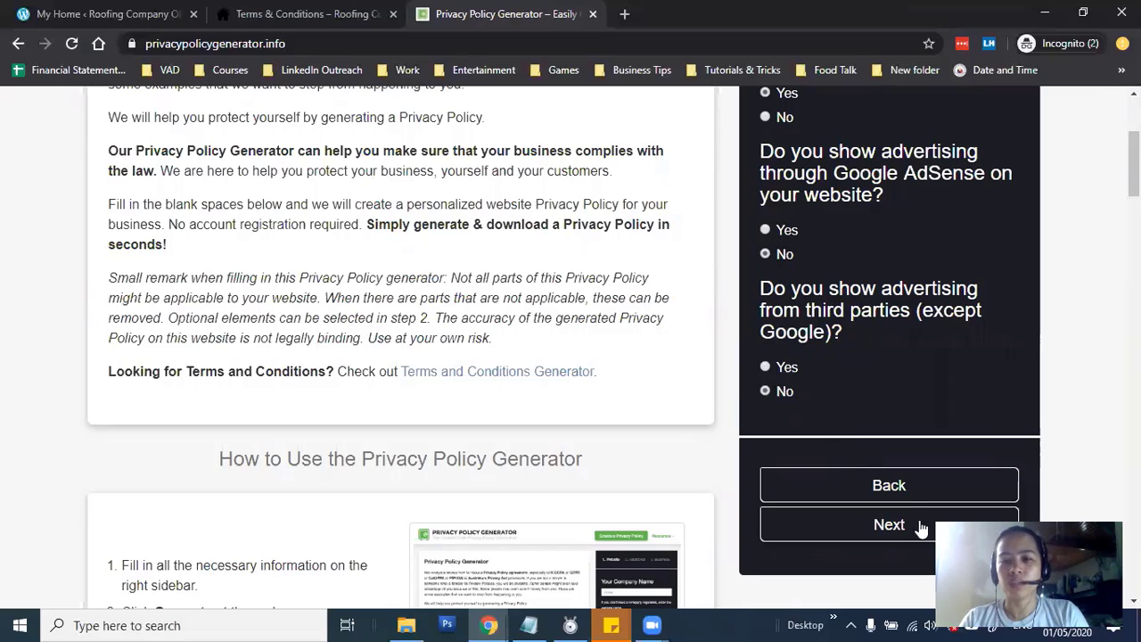
left_click(891, 537)
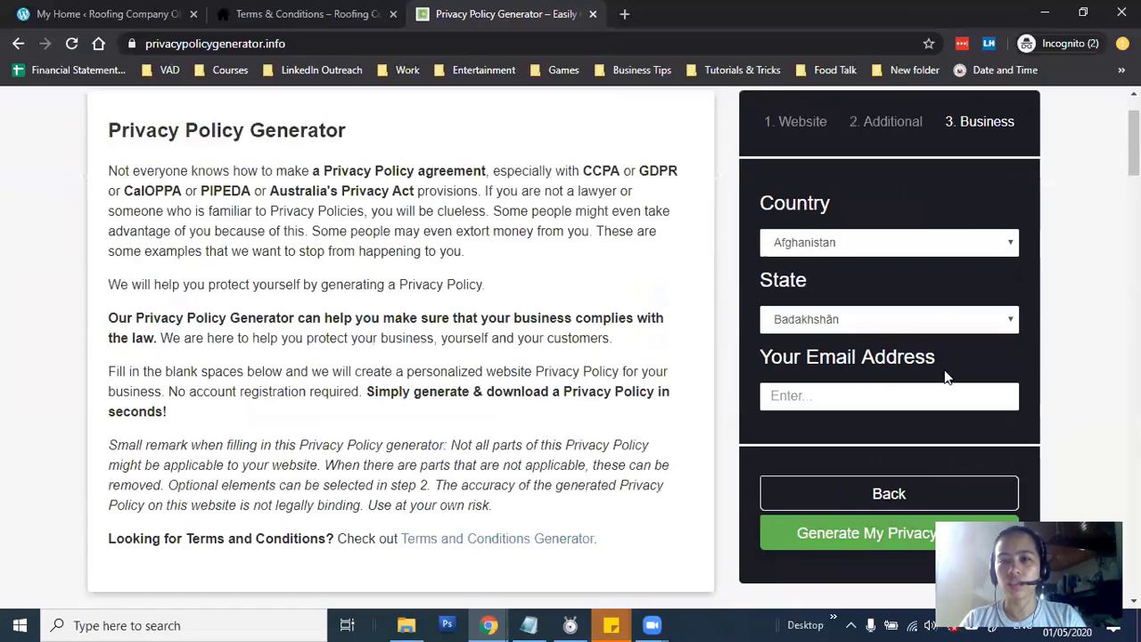
Step: Set the country to United States and the state to Florida, and fill in the contact's e-mail address
left_click(921, 244)
scroll(875, 396, "down", 10)
scroll(868, 418, "down", 20)
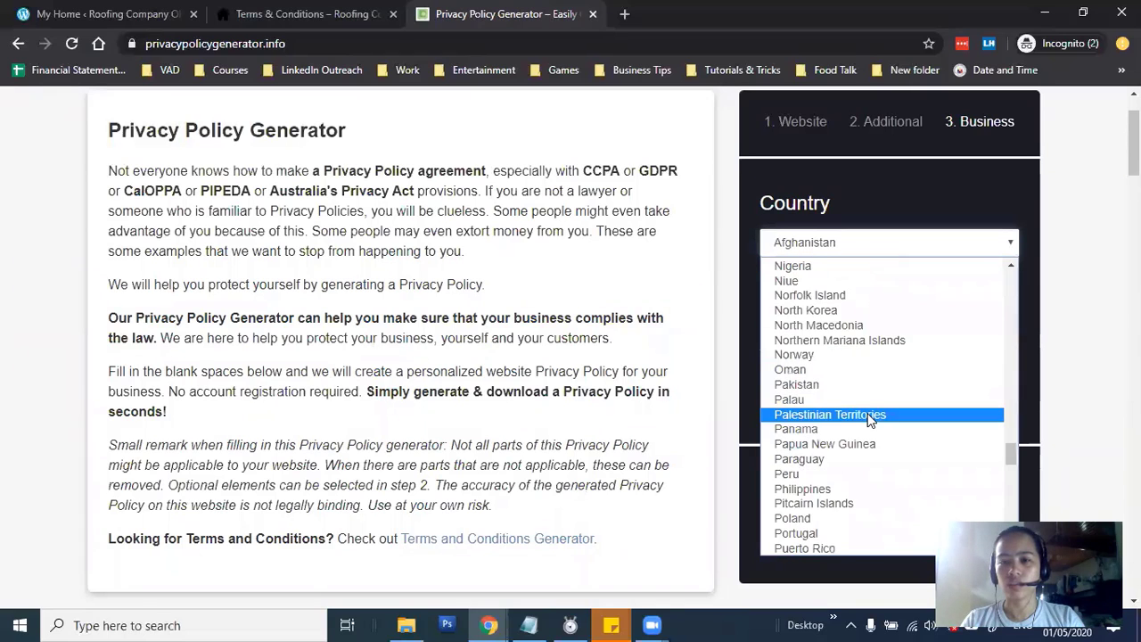
left_click(851, 384)
left_click(837, 319)
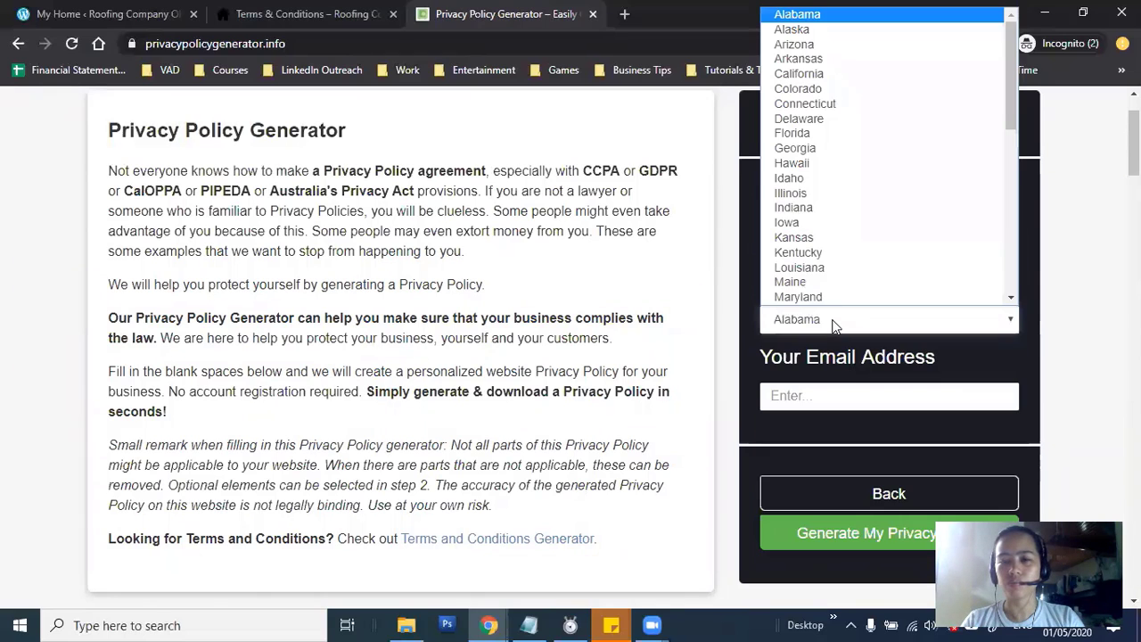
scroll(865, 199, "down", 1)
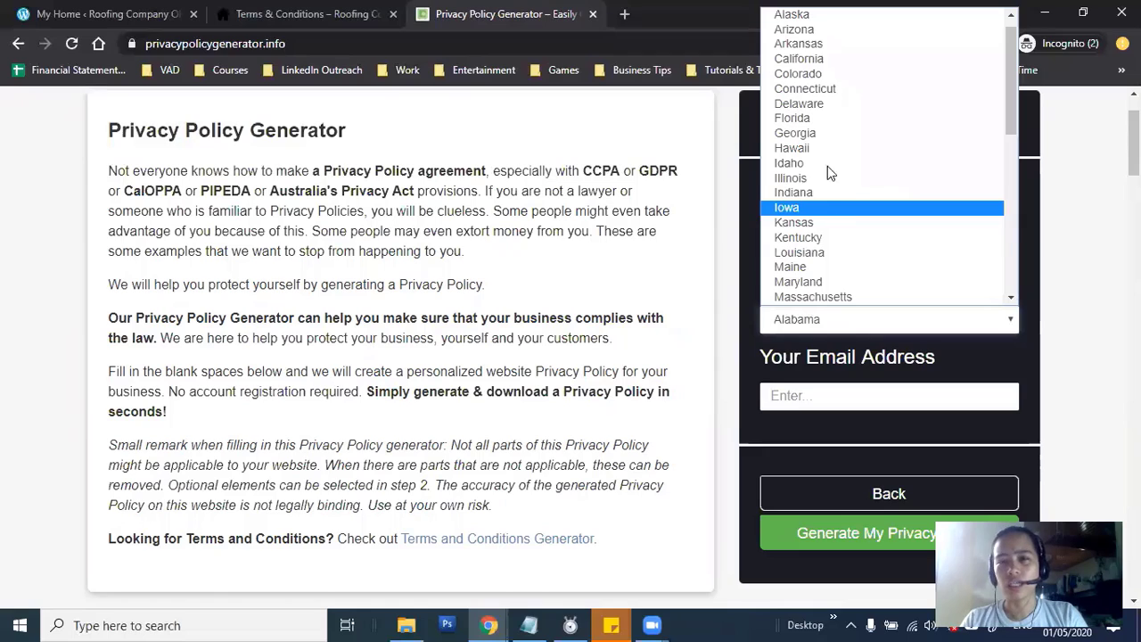
left_click(824, 117)
left_click(872, 396)
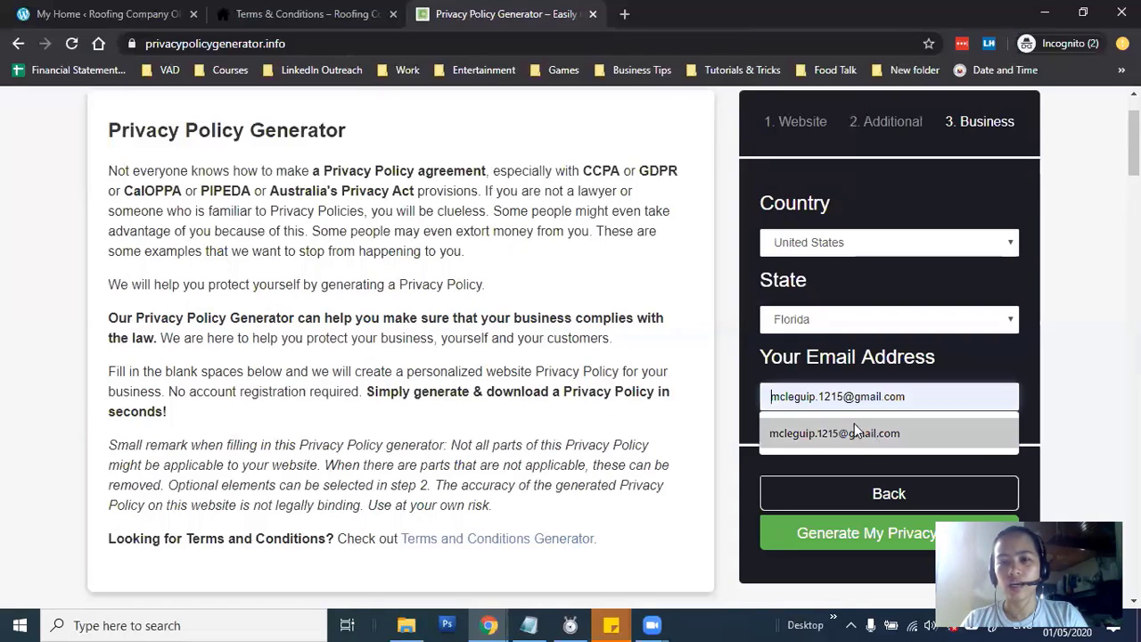
left_click(853, 432)
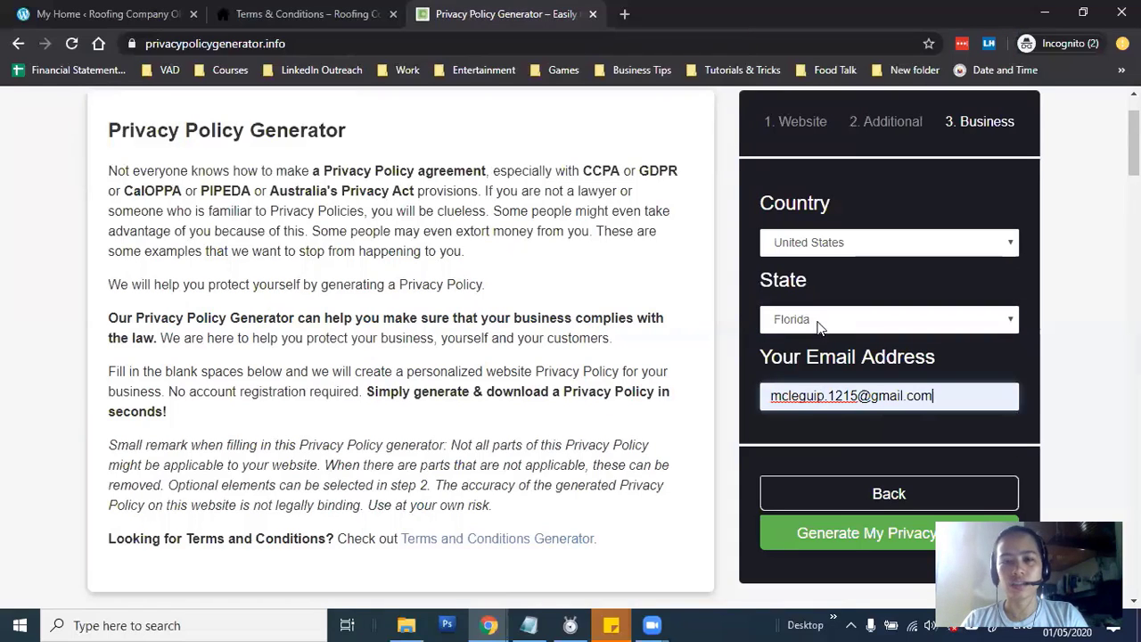
Step: Generate the privacy policy and copy its full HTML text to the clipboard
left_click(847, 543)
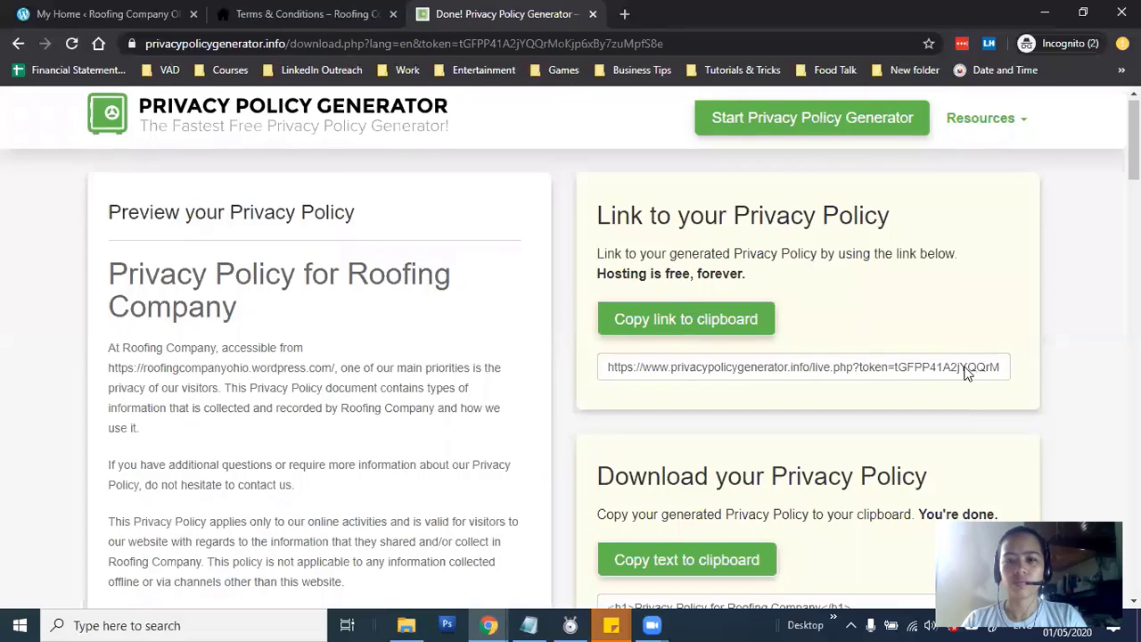
scroll(967, 373, "down", 3)
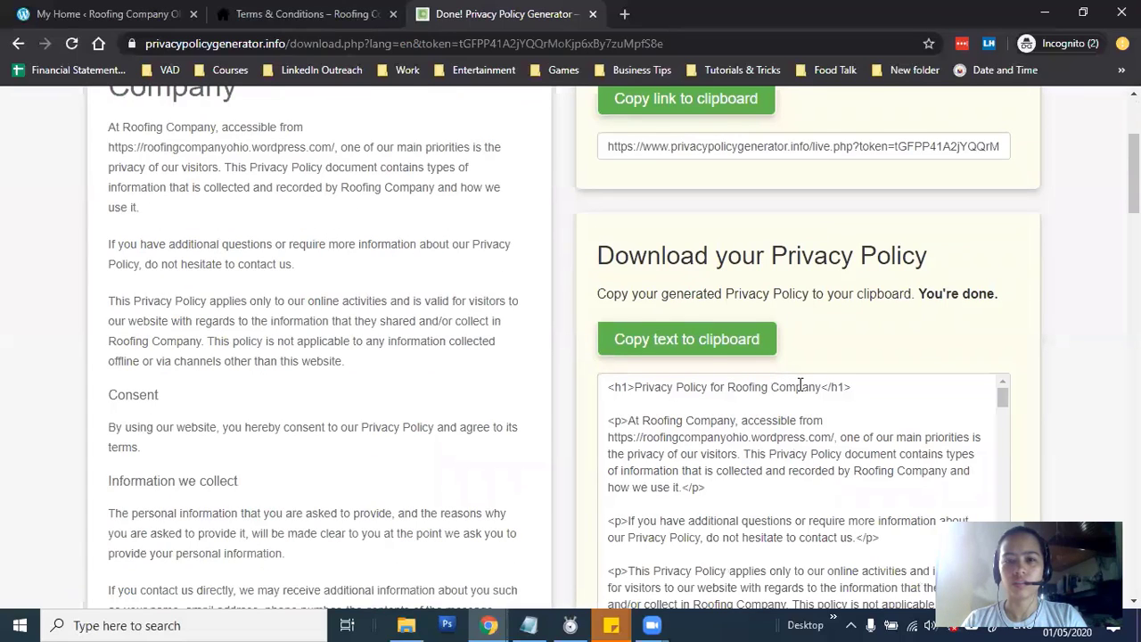
left_click(703, 349)
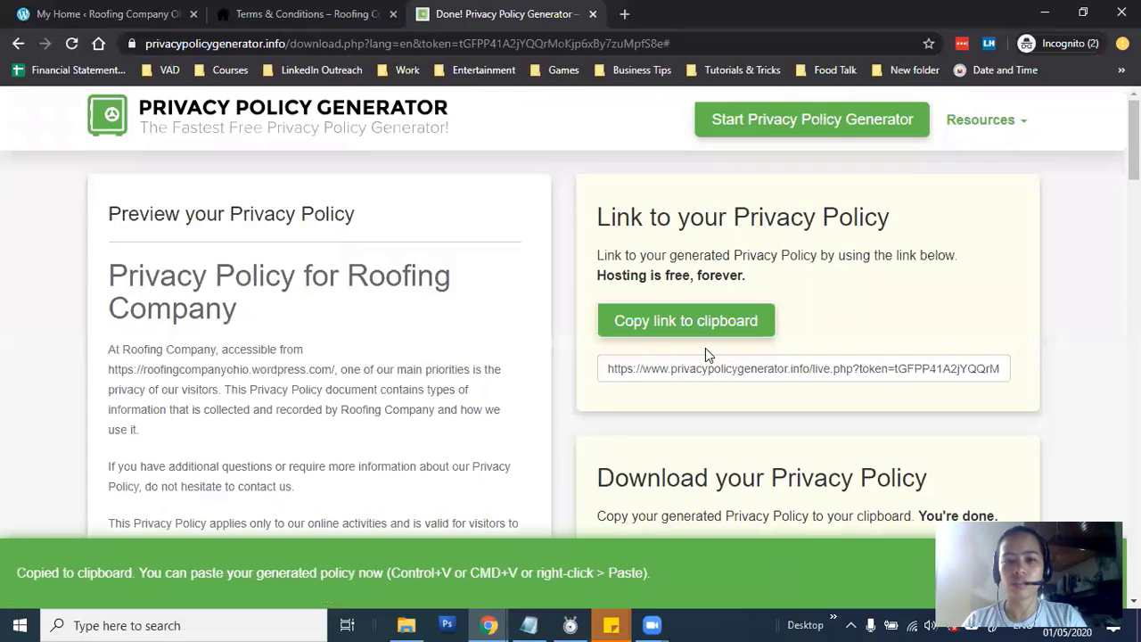
Step: Return to the Roofing Company Ohio site and open its Privacy Policy page from the footer for editing
left_click(259, 14)
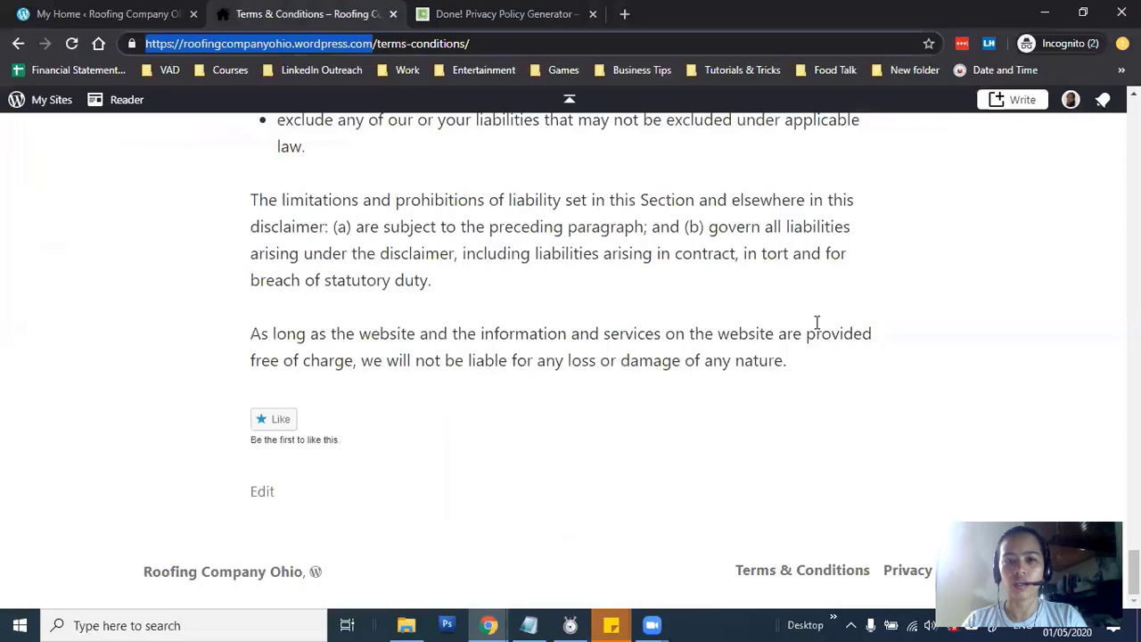
left_click(905, 578)
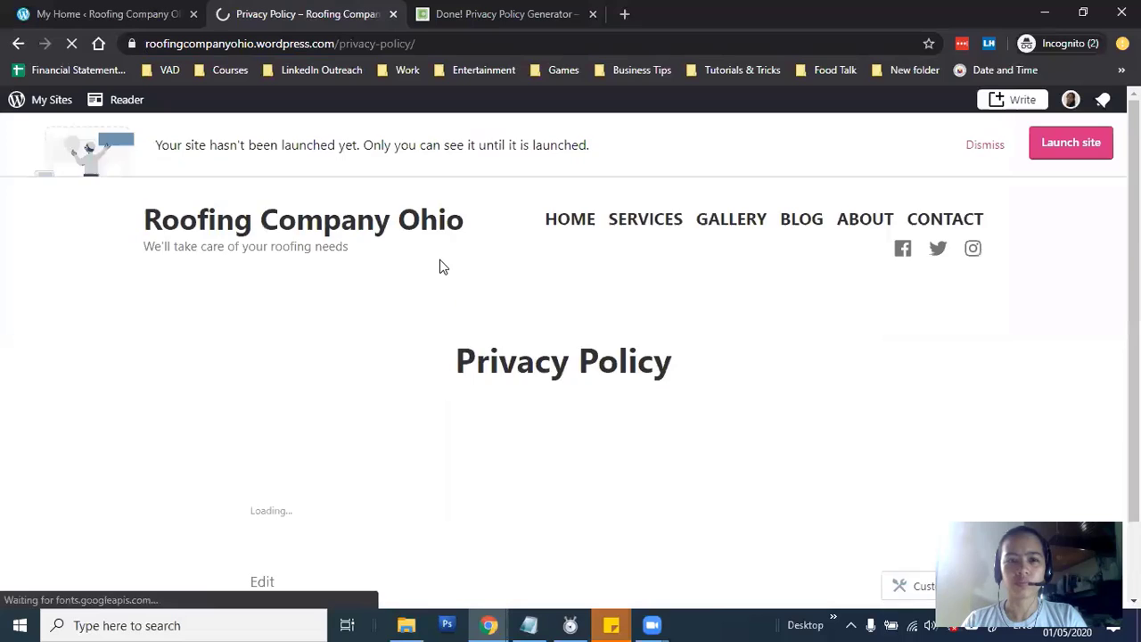
scroll(392, 289, "down", 1)
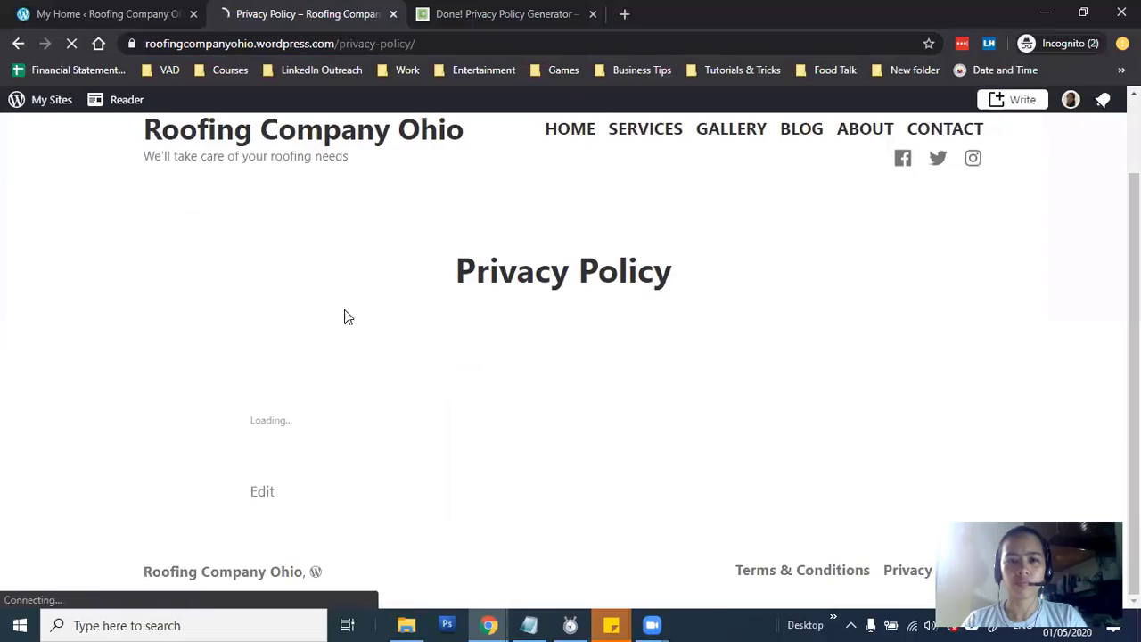
left_click(263, 494)
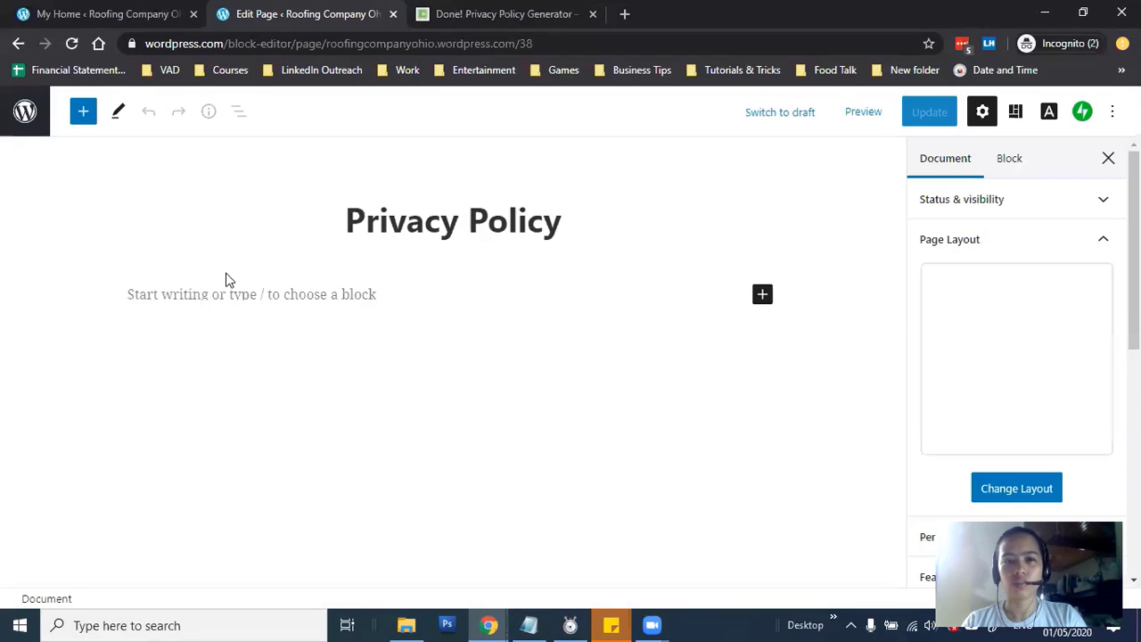
Step: Add a Custom HTML block to the Privacy Policy page and paste the copied policy HTML into it
left_click(312, 292)
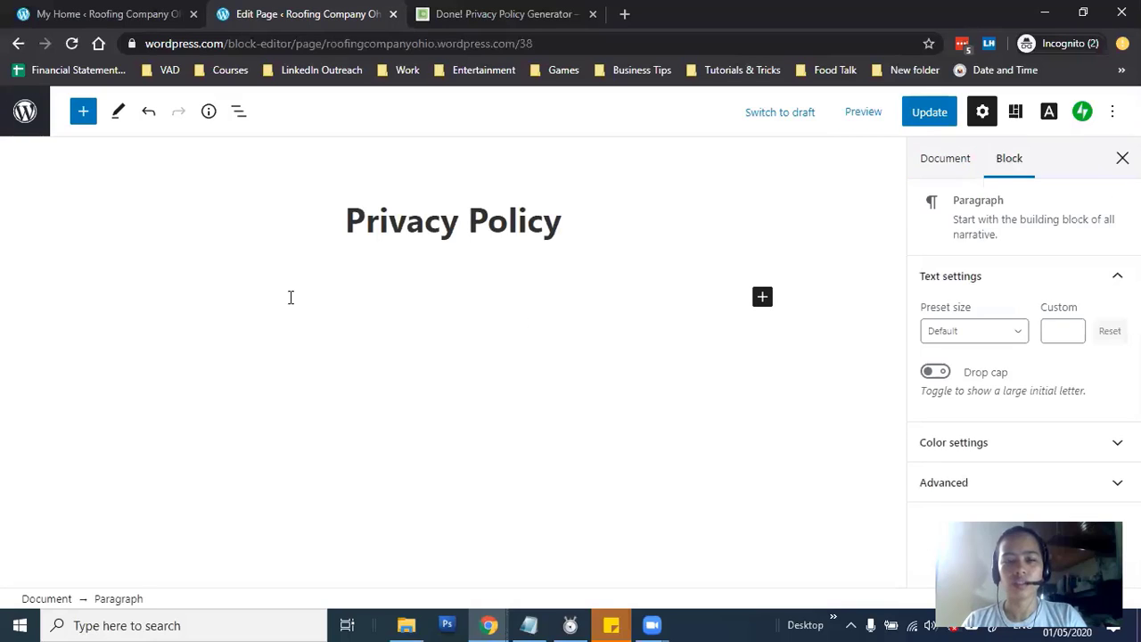
left_click(759, 299)
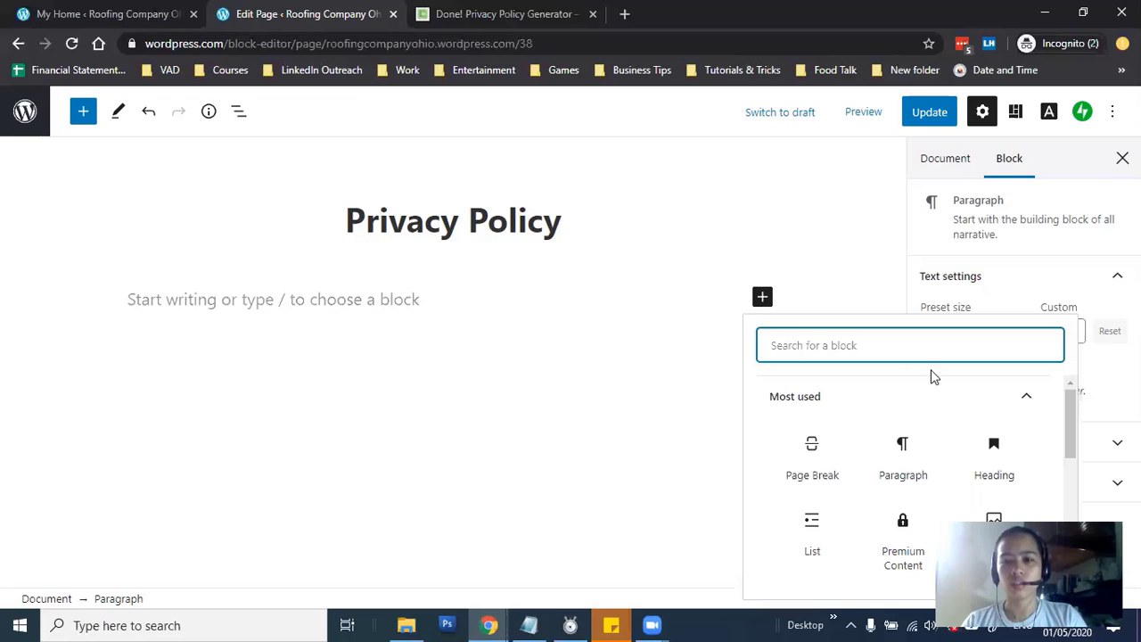
scroll(995, 459, "down", 1)
scroll(1061, 443, "down", 2)
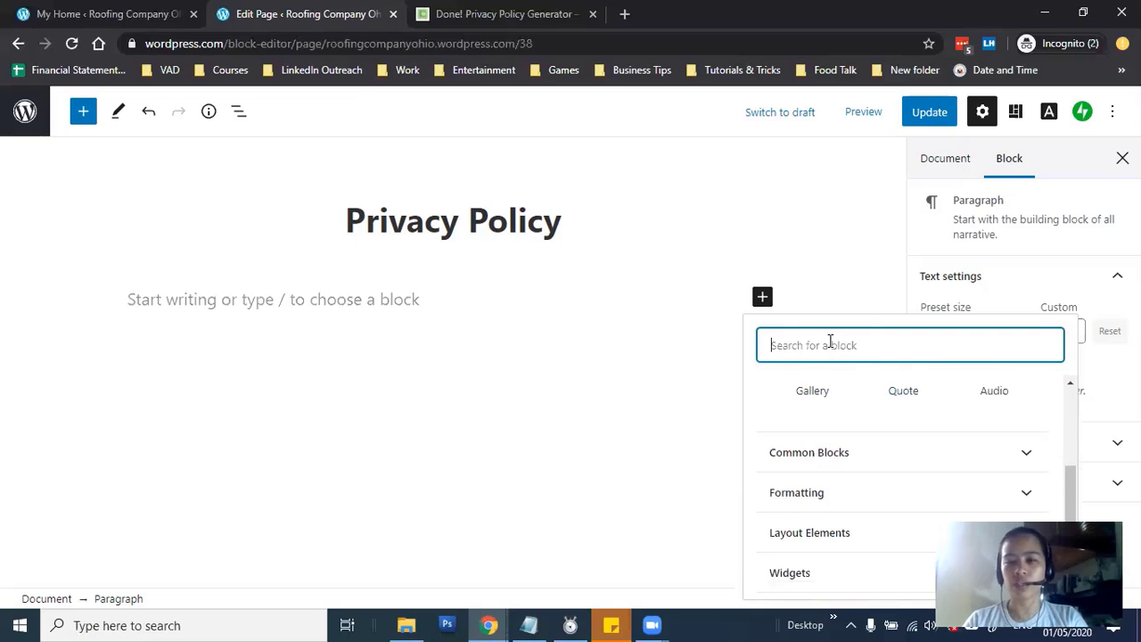
type("html")
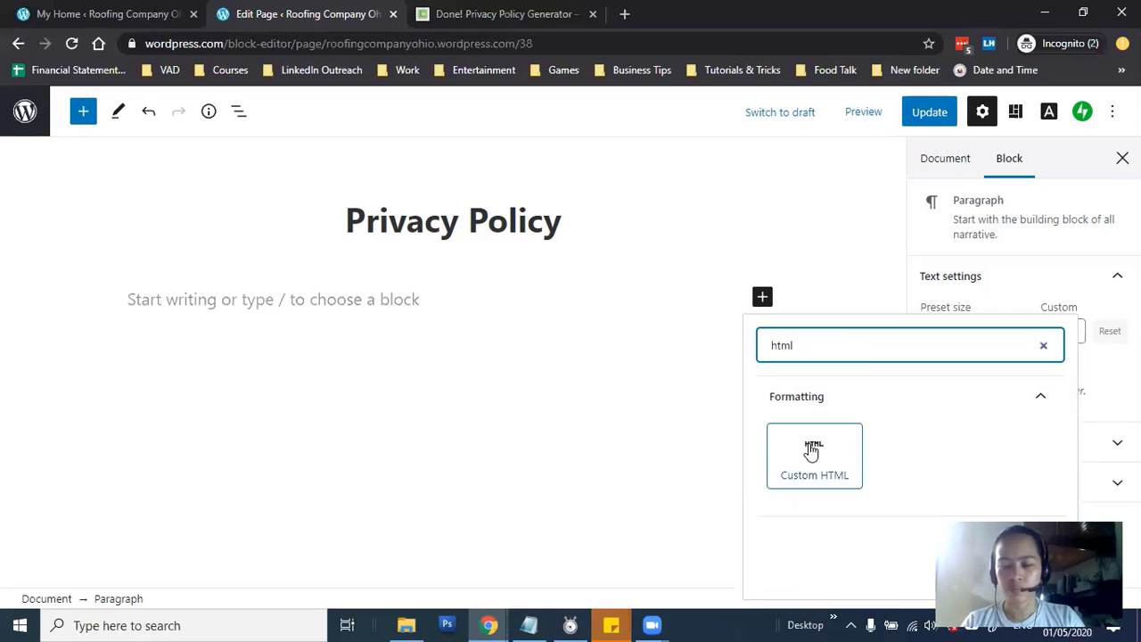
left_click(820, 463)
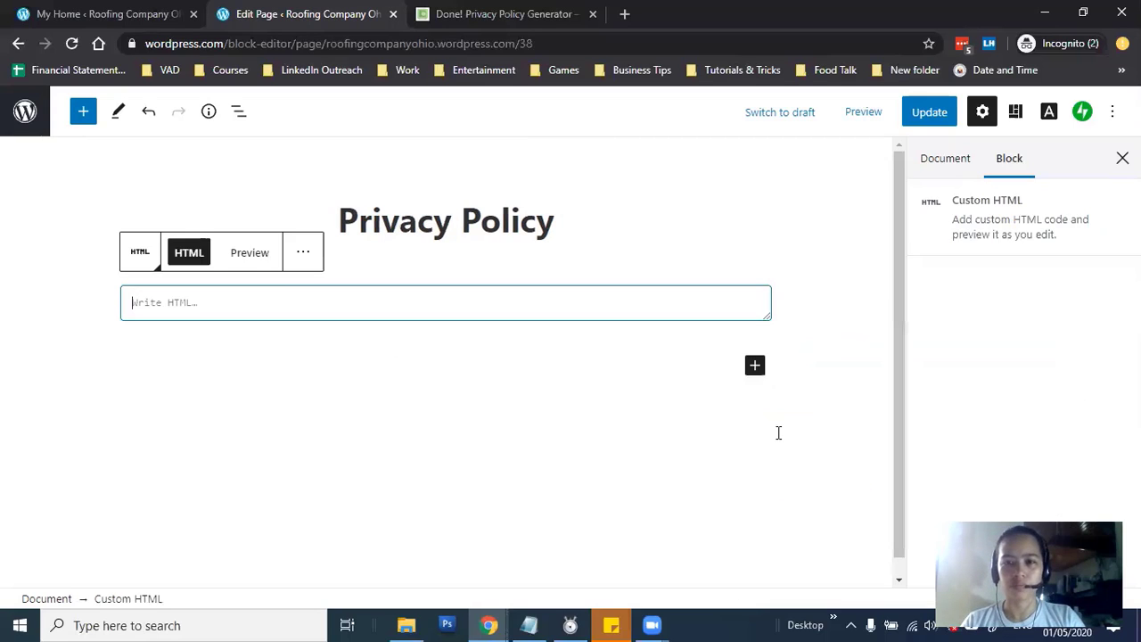
right_click(195, 300)
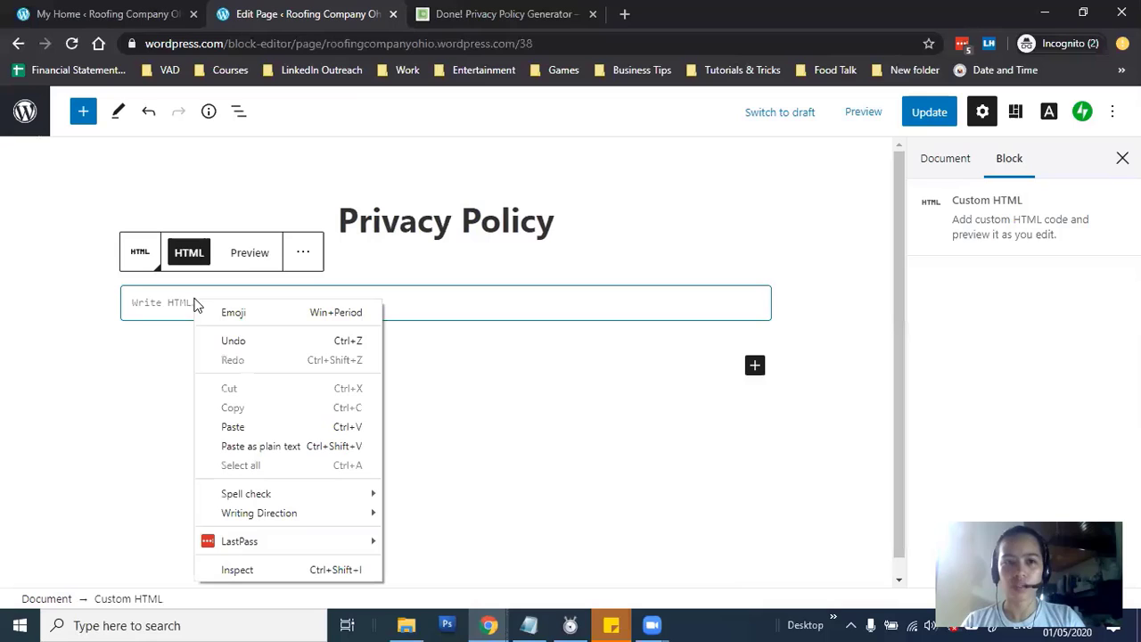
left_click(253, 426)
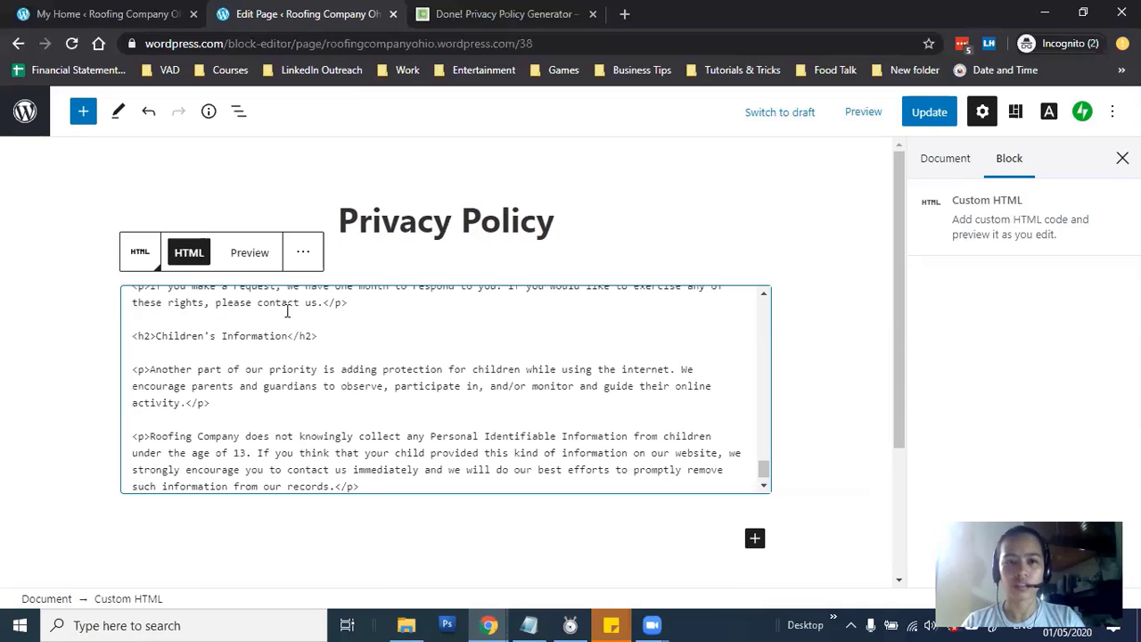
Step: Convert the policy's Custom HTML block to regular blocks and update the page
left_click(306, 254)
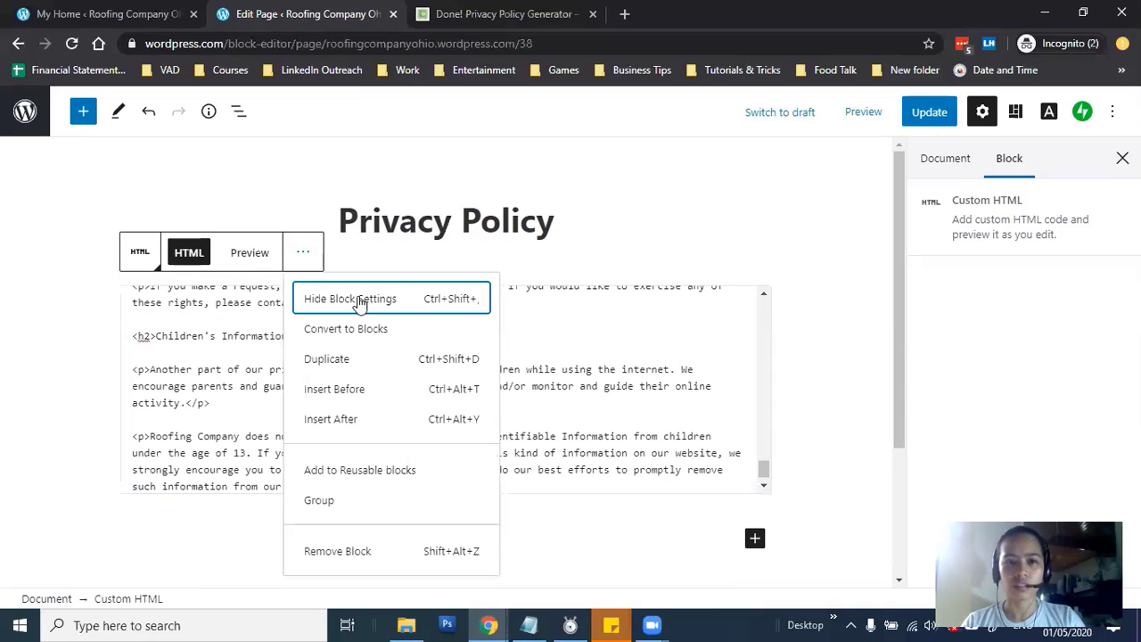
left_click(383, 331)
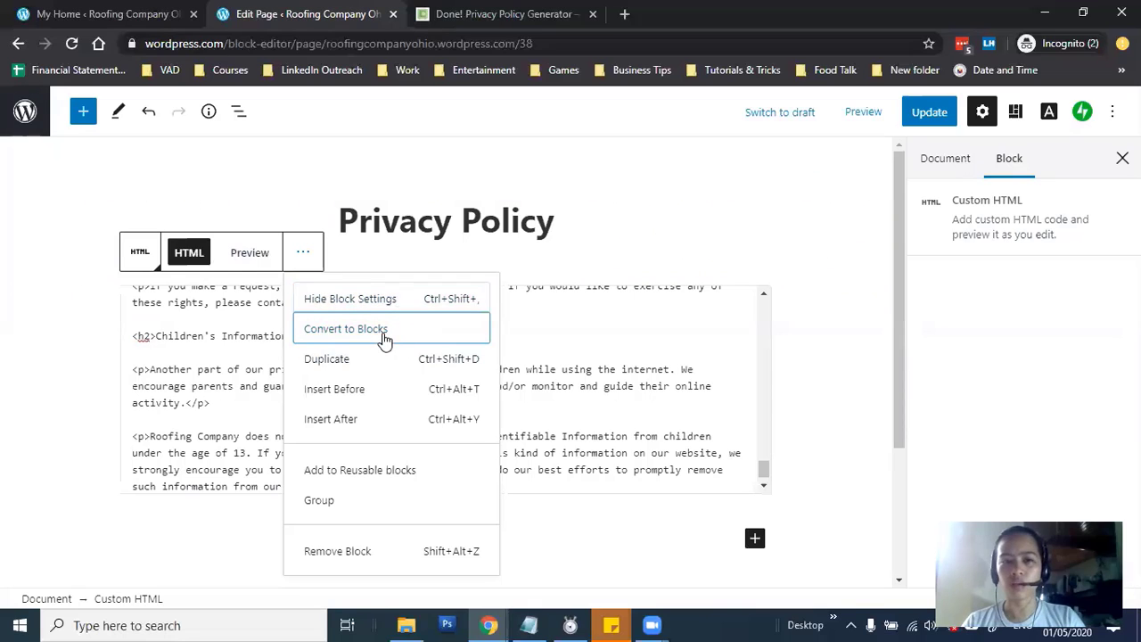
left_click(383, 336)
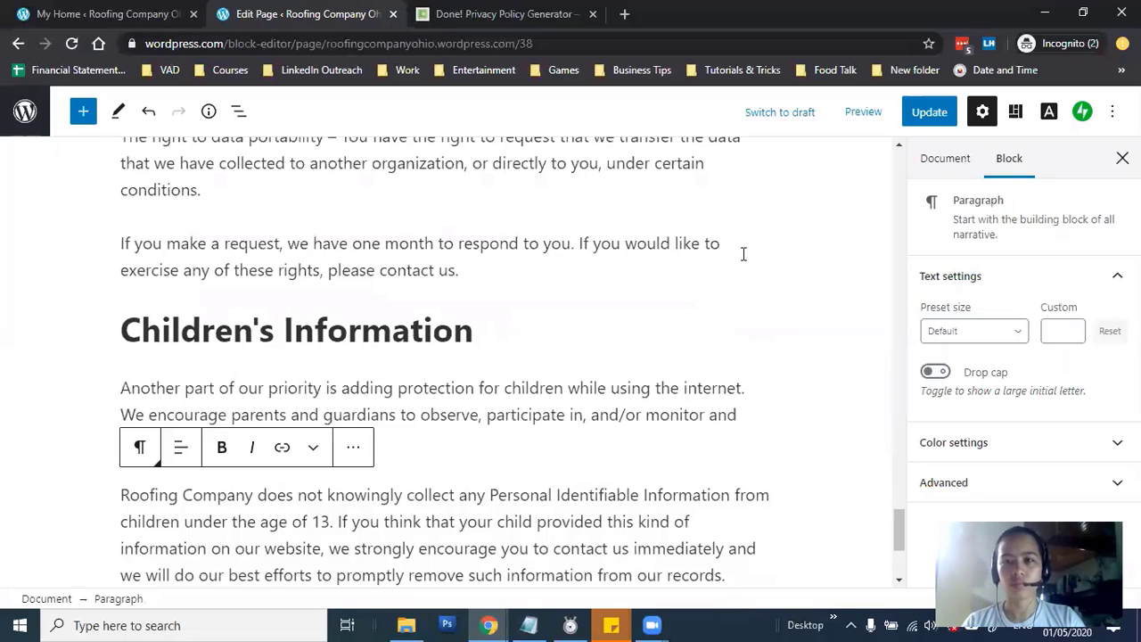
left_click(929, 114)
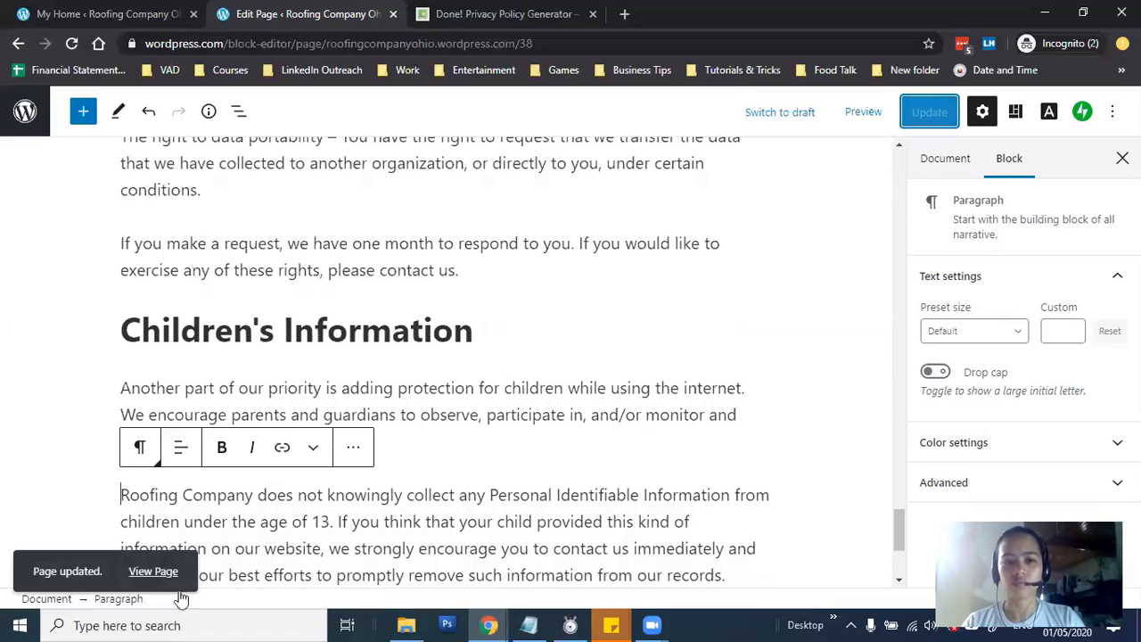
Step: View the live Privacy Policy page and check how the policy text is laid out
left_click(162, 574)
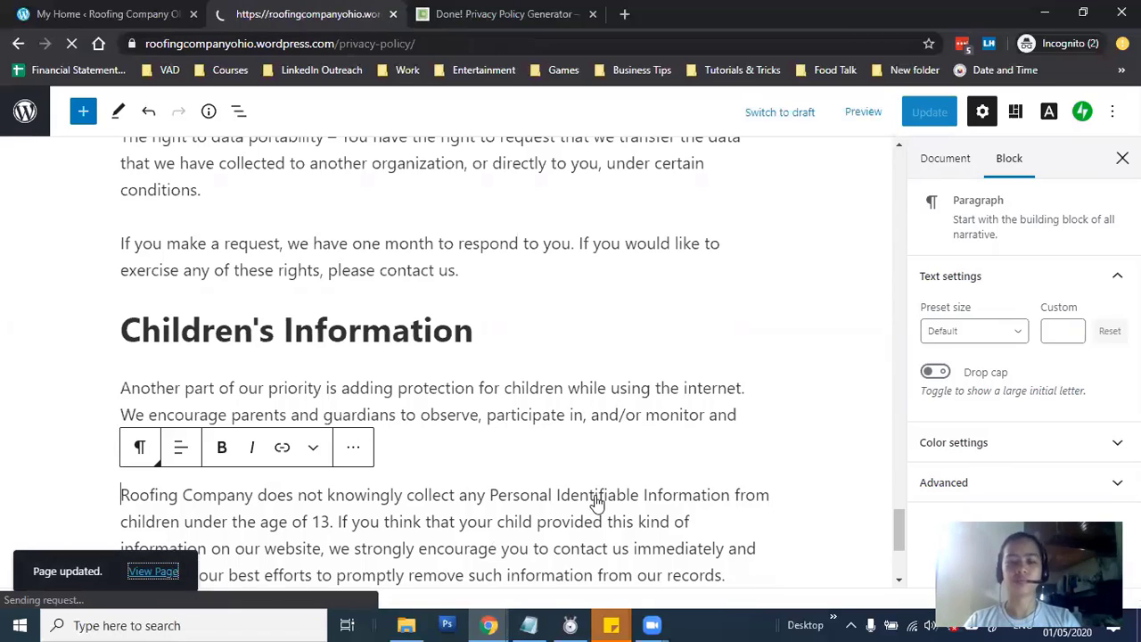
scroll(601, 344, "down", 3)
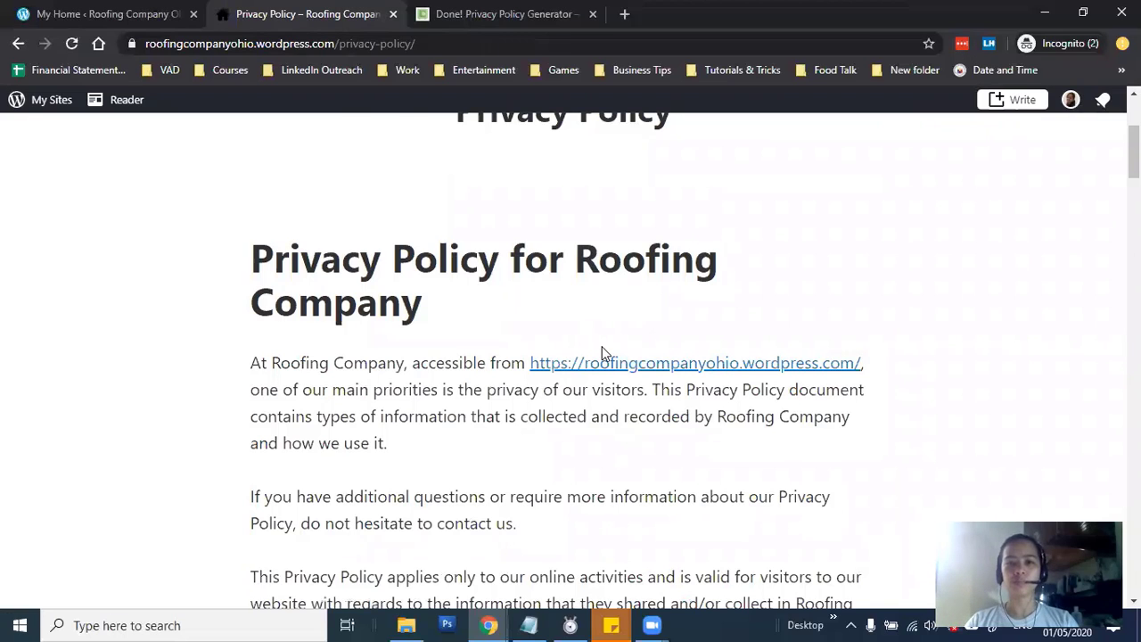
scroll(602, 346, "down", 3)
scroll(602, 343, "down", 5)
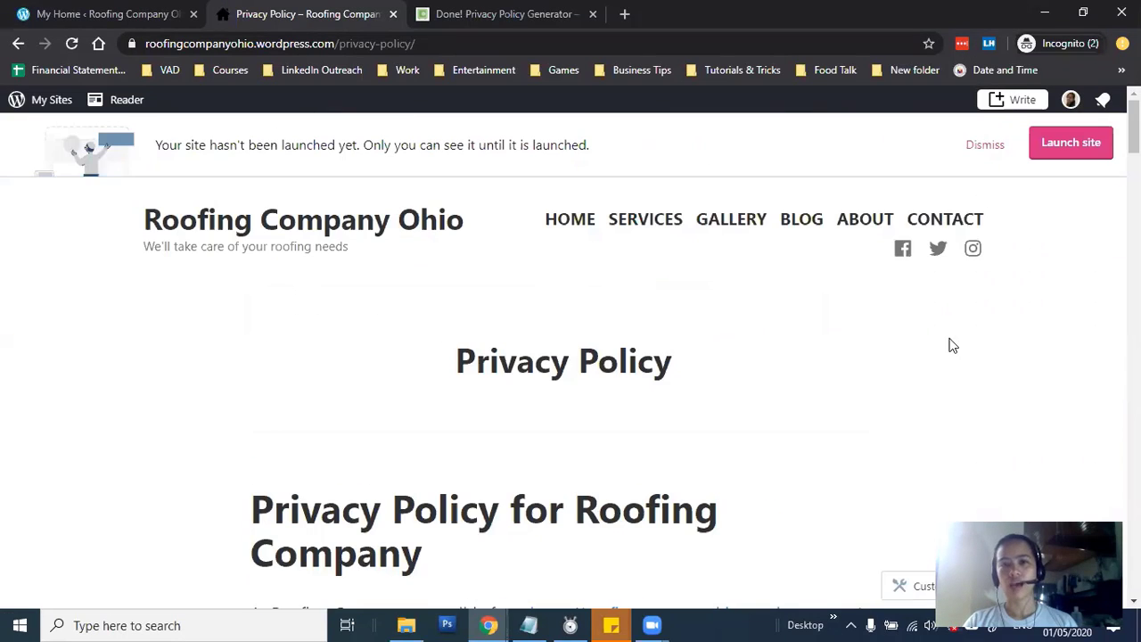
Step: Launch the site with the free roofingcompanyohio.wordpress.com address and the free plan, and view the launched site
left_click(1066, 153)
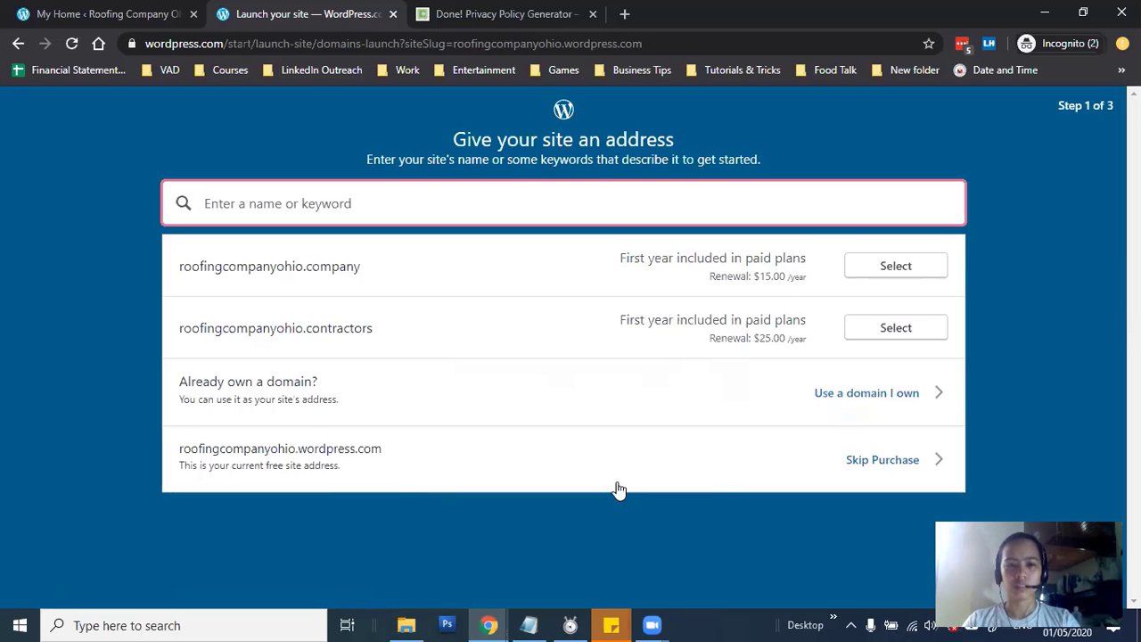
left_click(868, 460)
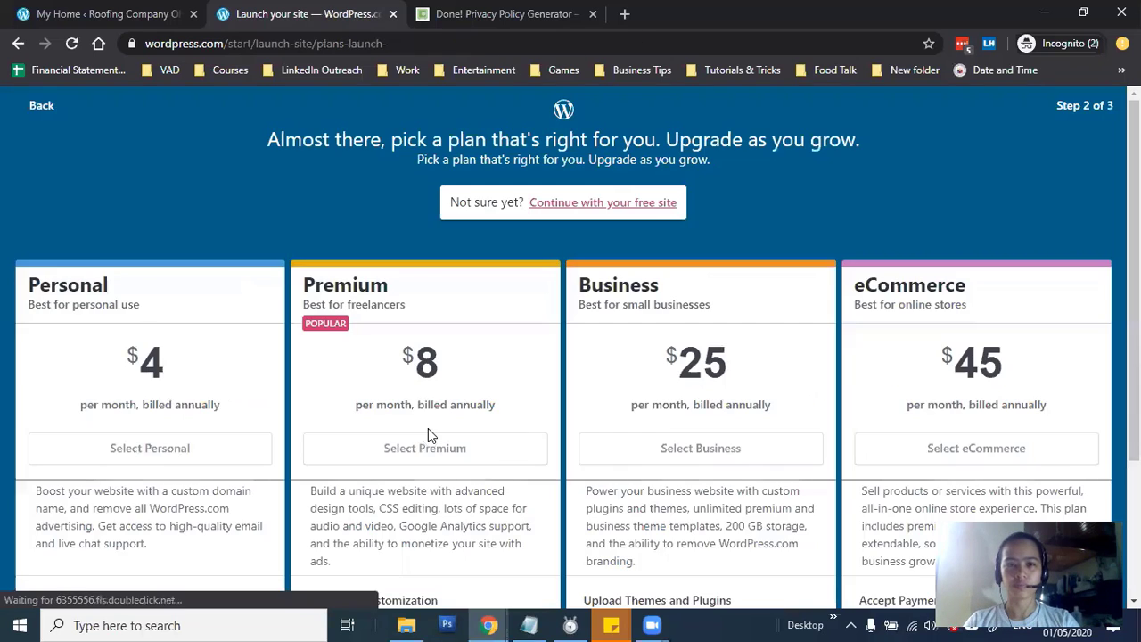
left_click(613, 203)
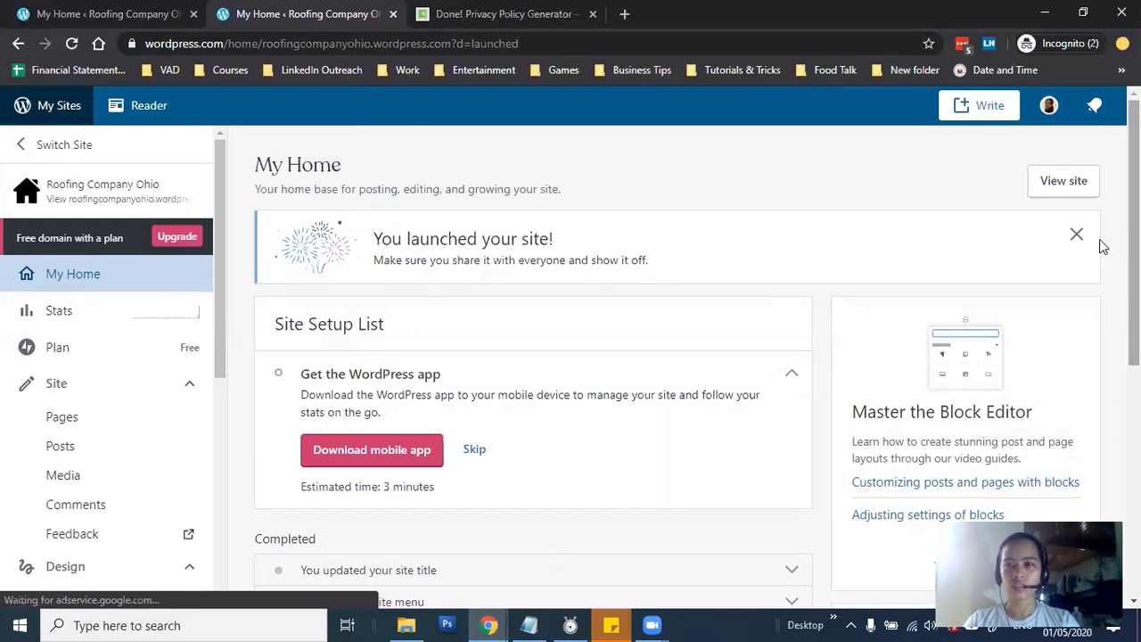
left_click(1063, 183)
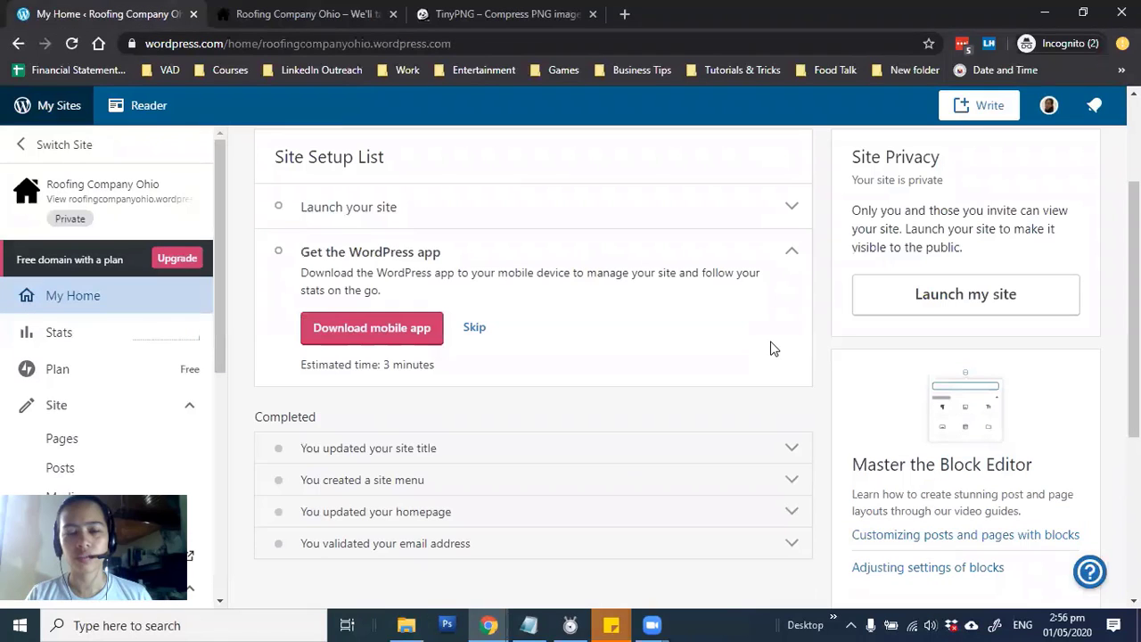
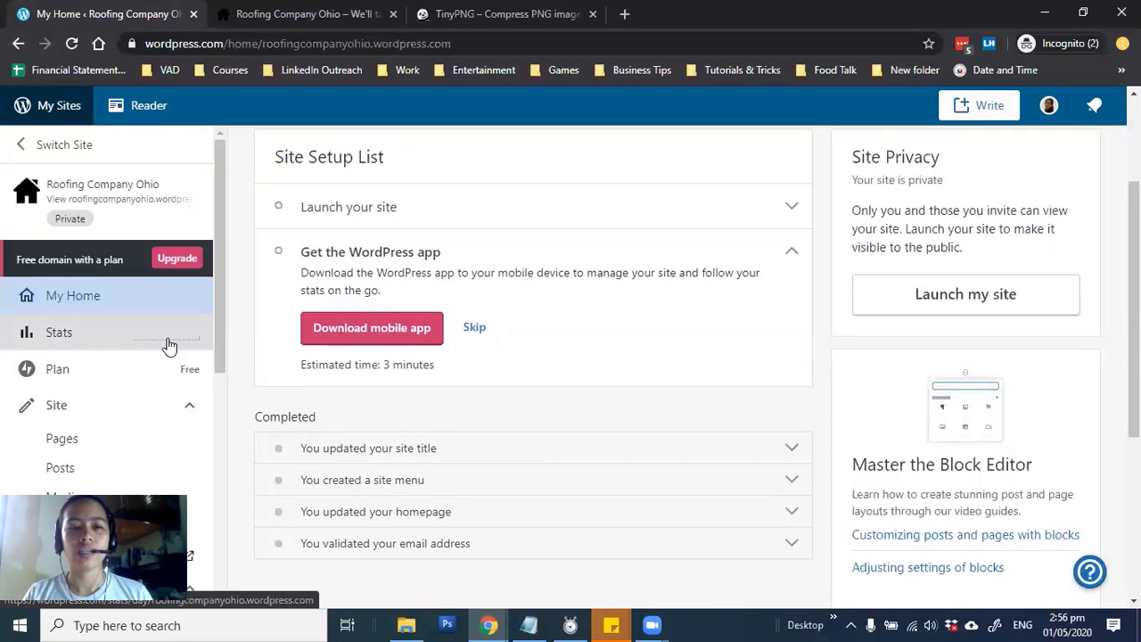
Step: Open the site's Stats and Insights and examine the daily views and visitors chart and the traffic breakdown
left_click(169, 346)
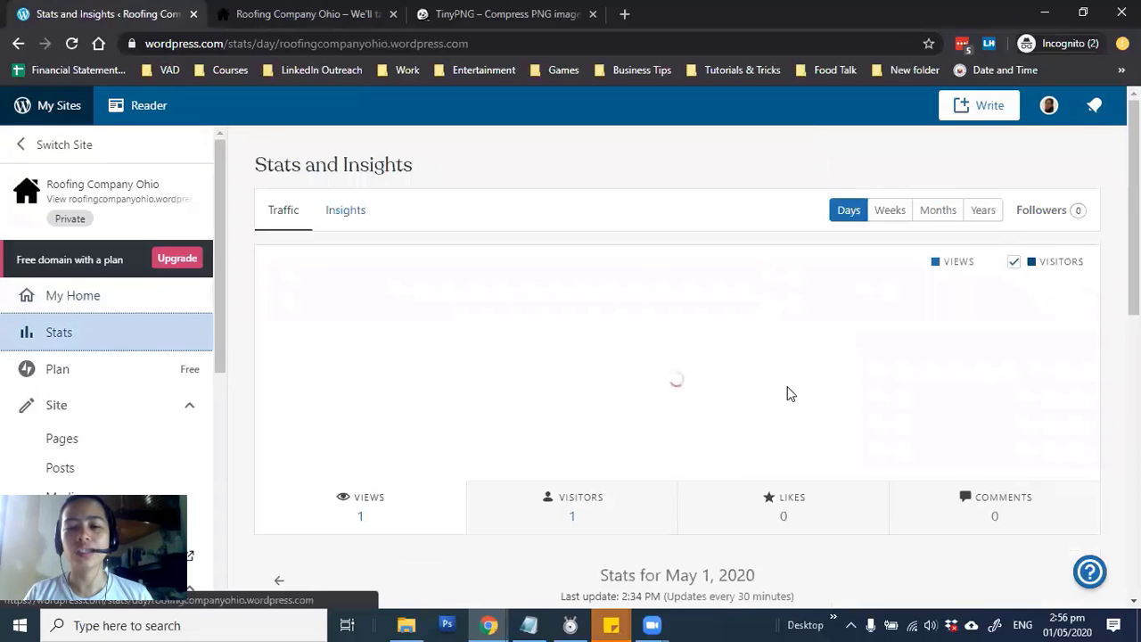
scroll(789, 393, "down", 3)
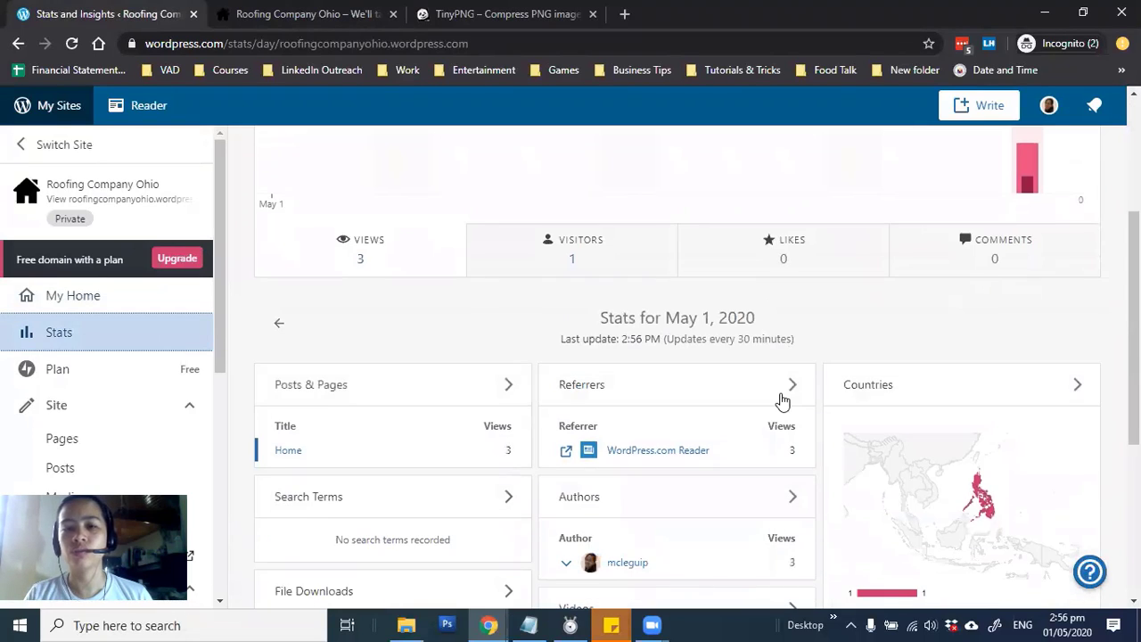
scroll(776, 400, "up", 2)
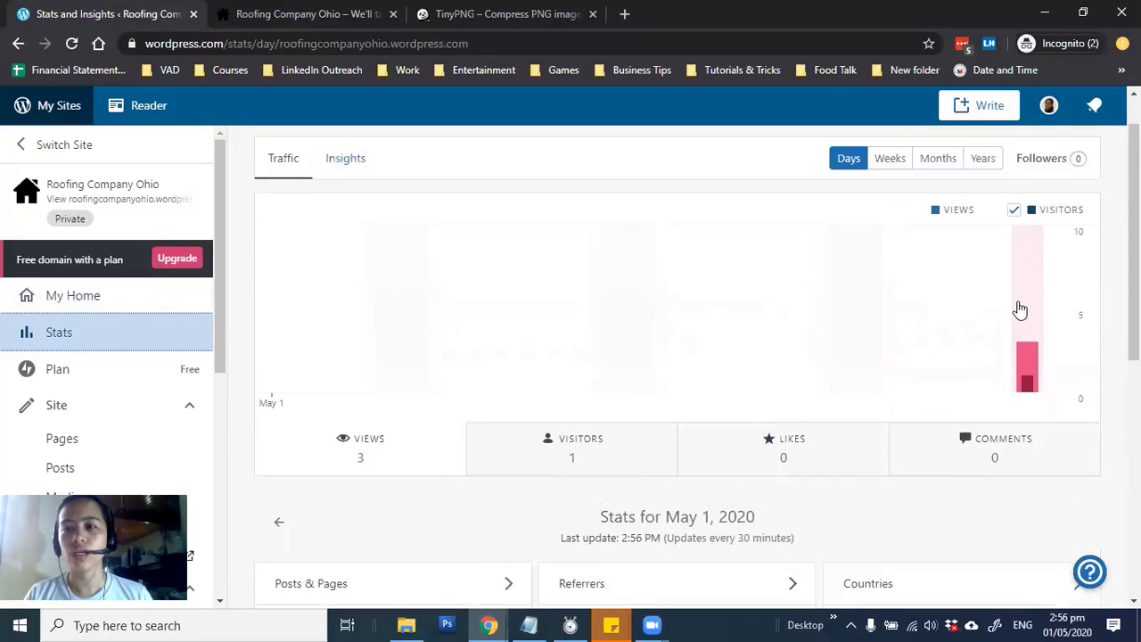
scroll(1020, 310, "up", 1)
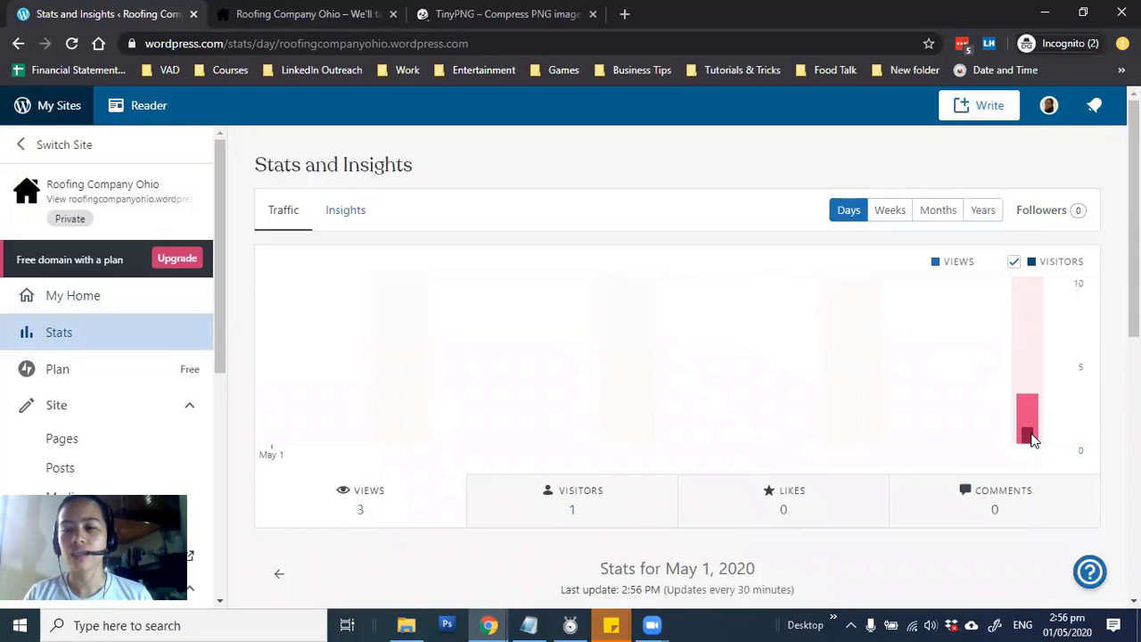
mouse_move(1031, 438)
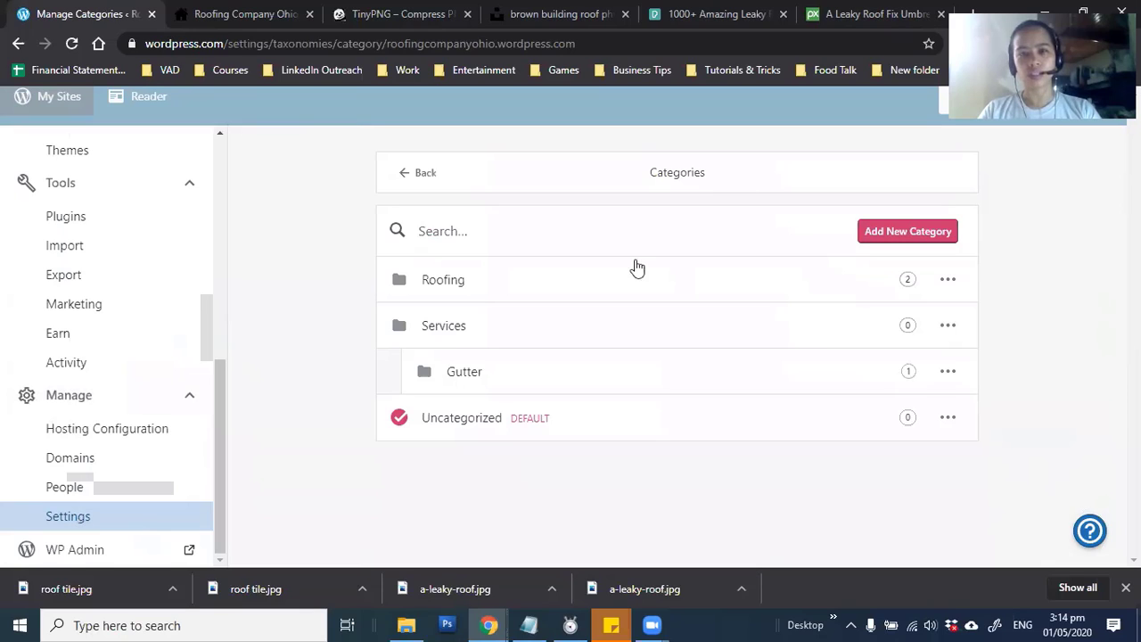
Step: In the Writing settings' categories, turn off top level for the Roofing category and make Services its parent
left_click(410, 174)
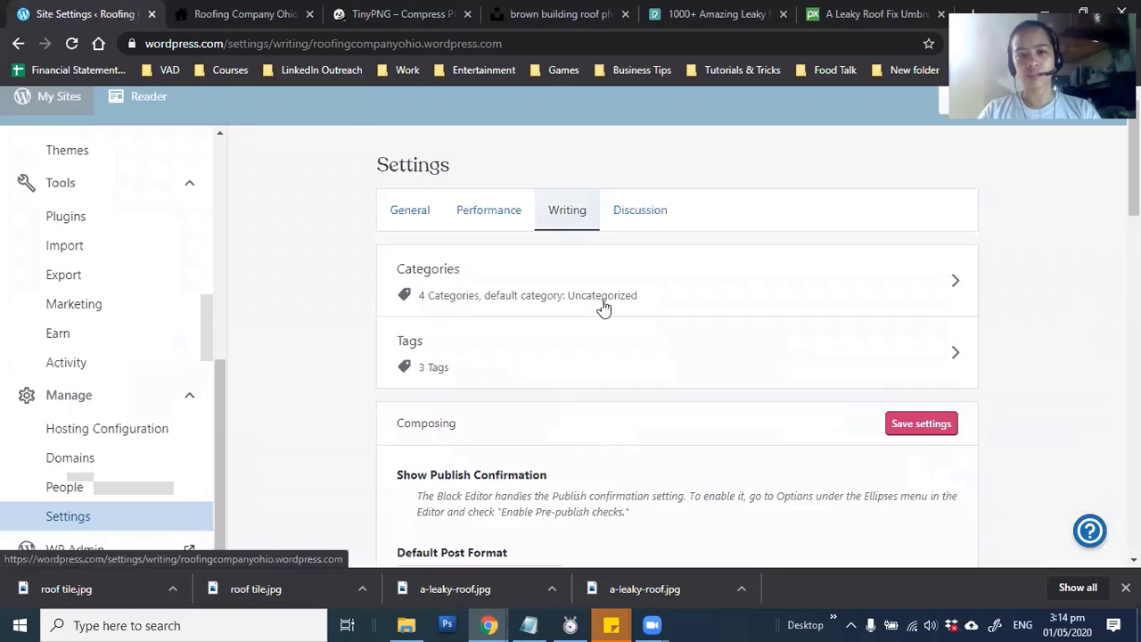
left_click(647, 288)
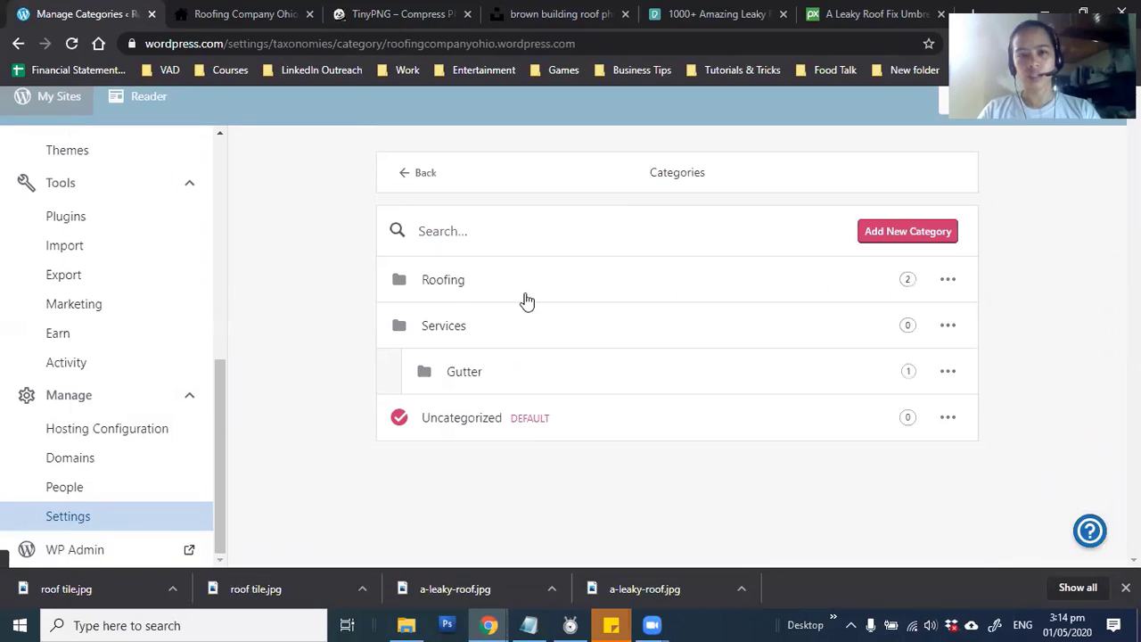
left_click(526, 299)
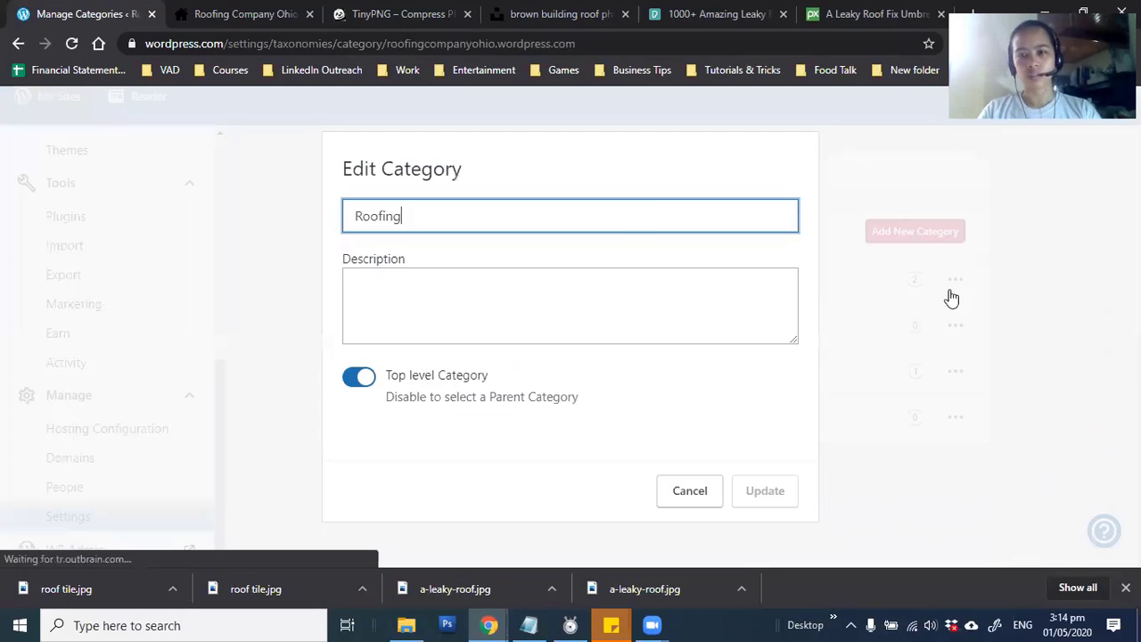
left_click(955, 296)
left_click(955, 283)
left_click(860, 335)
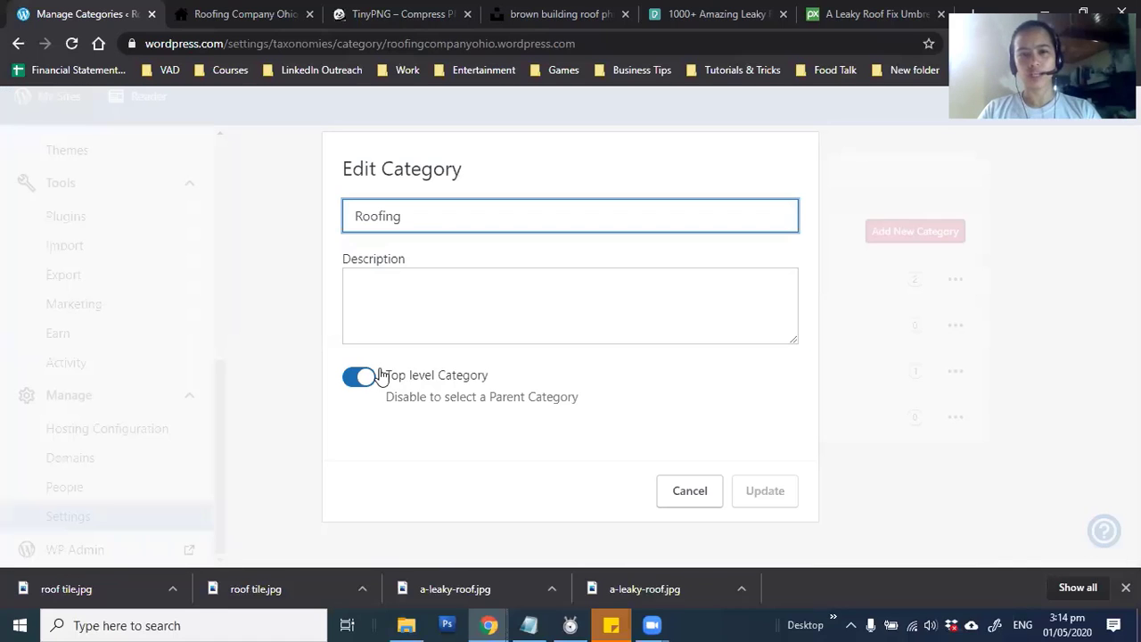
left_click(363, 379)
scroll(493, 386, "down", 1)
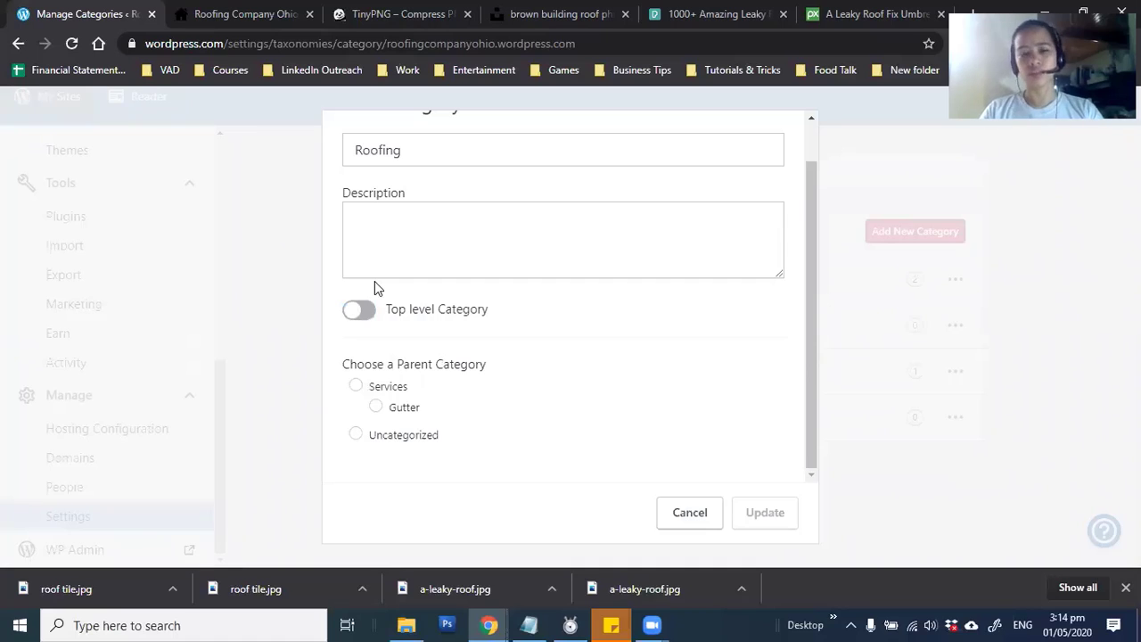
left_click(356, 386)
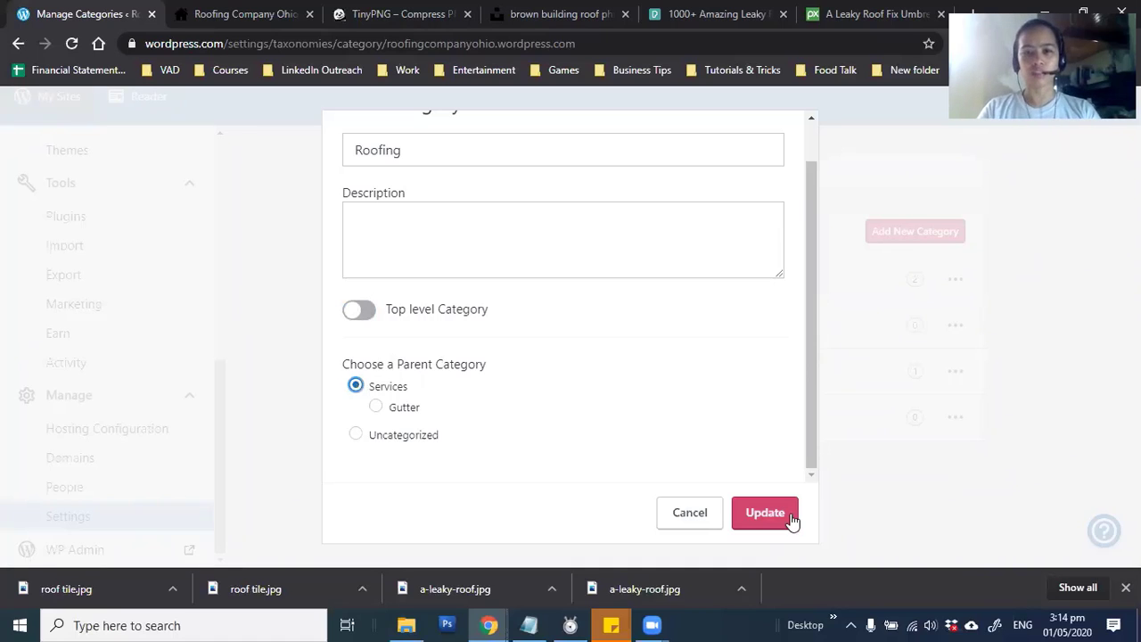
left_click(788, 517)
Step: Set Services as the default category and permanently delete the Uncategorized category
left_click(949, 424)
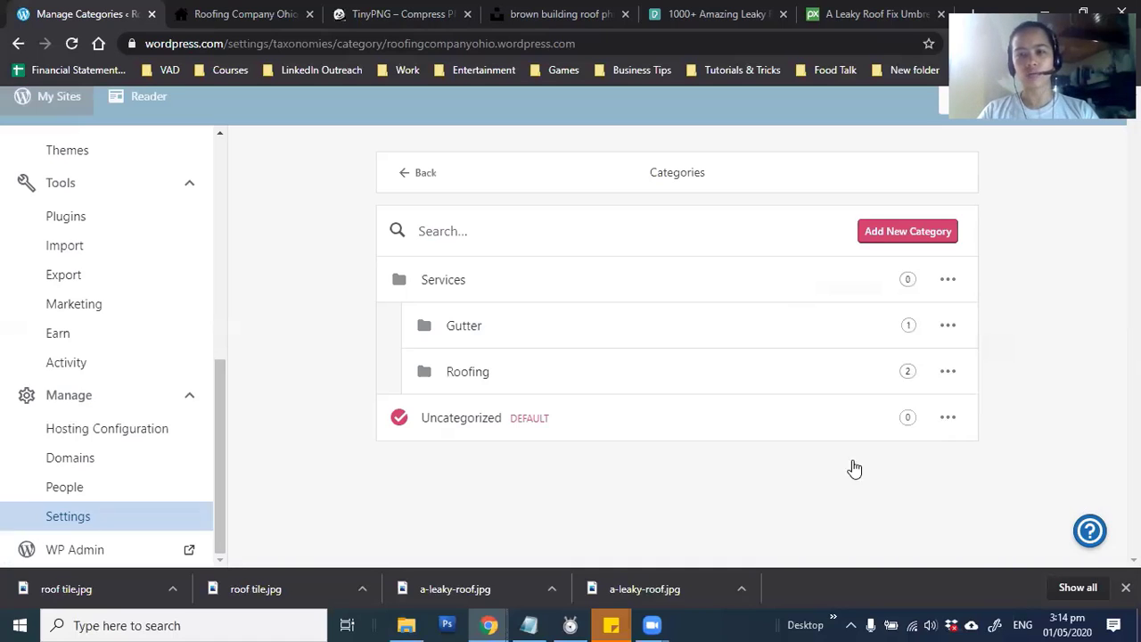
left_click(948, 283)
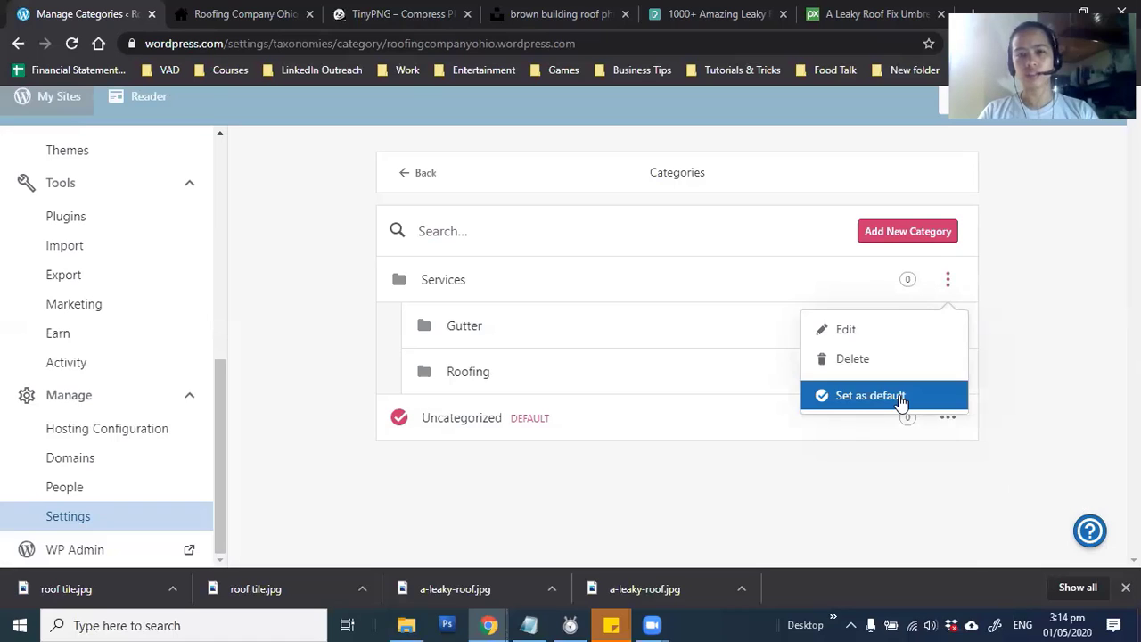
left_click(873, 396)
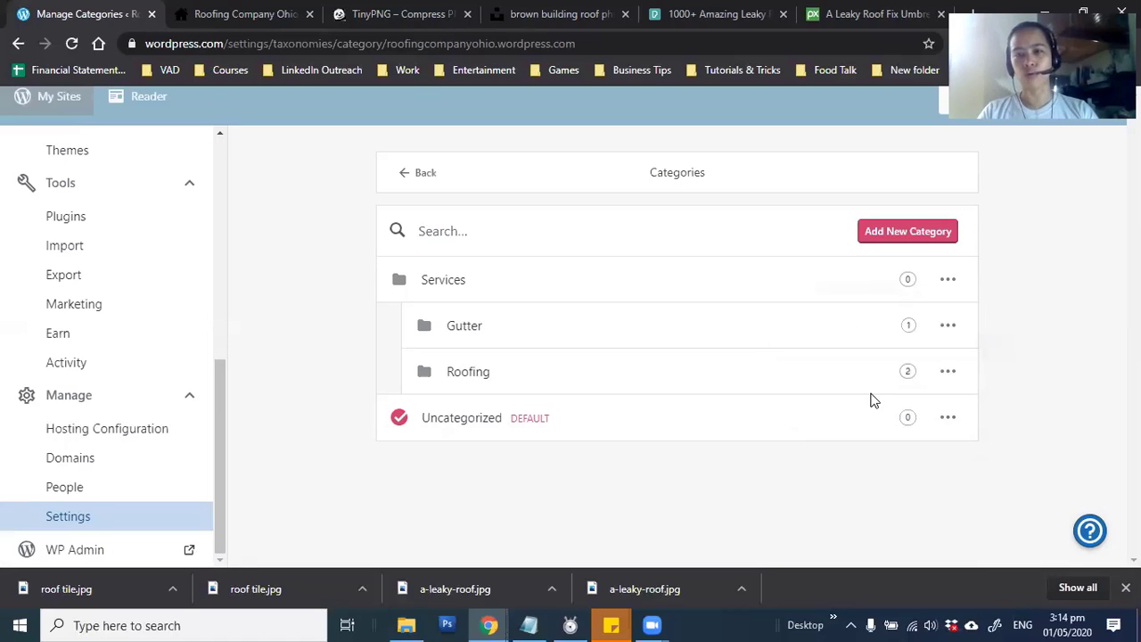
left_click(948, 417)
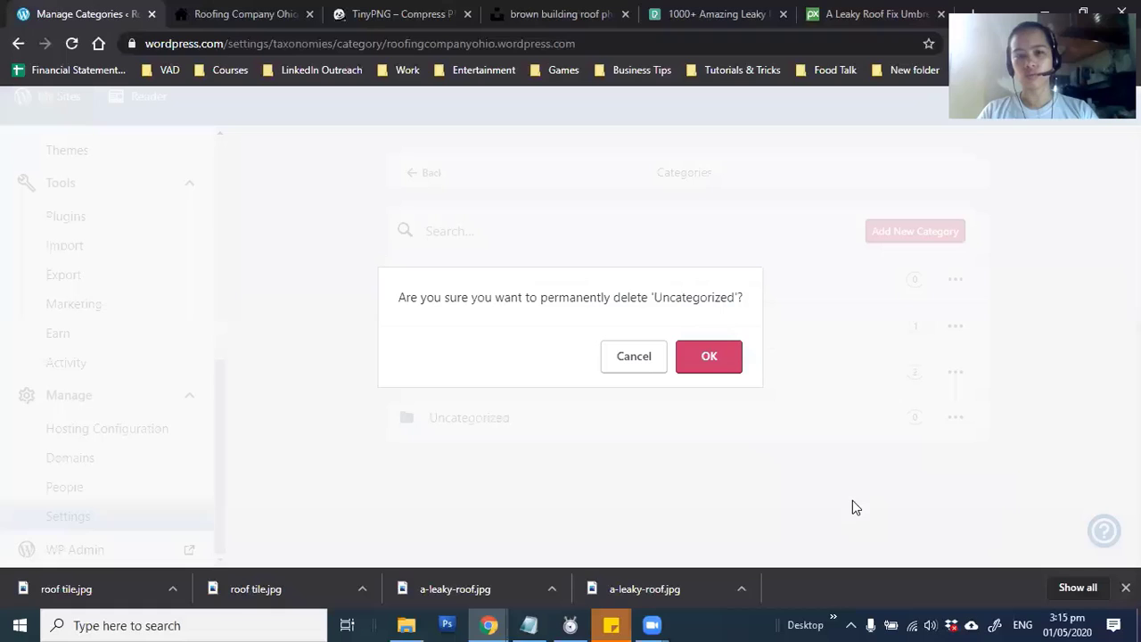
left_click(701, 365)
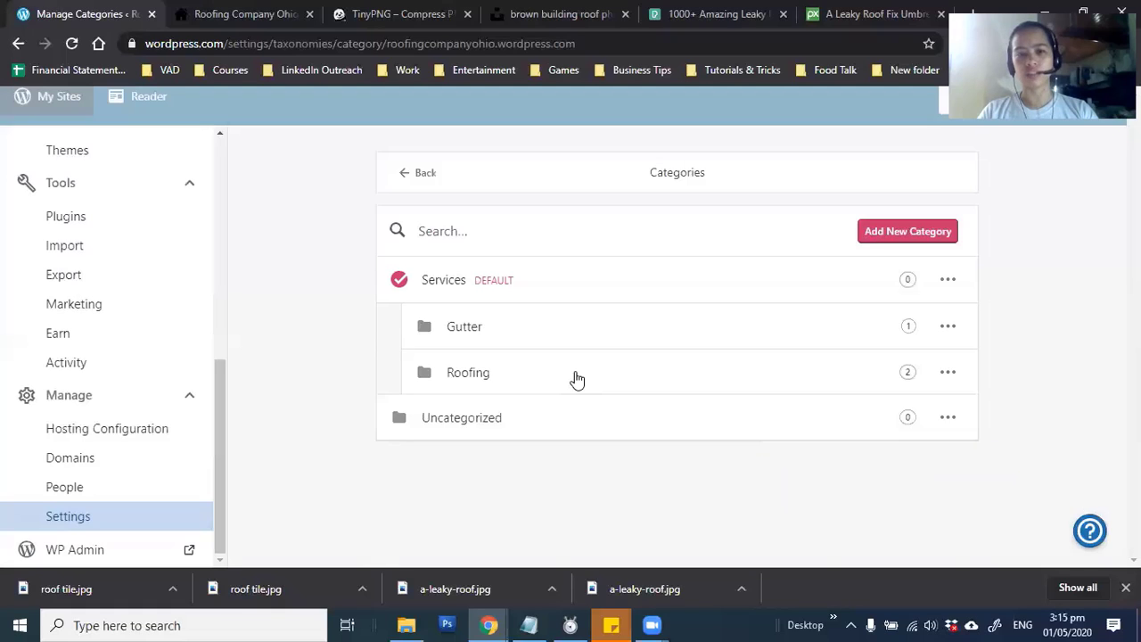
Step: Leave the categories list and turn off link notifications from other blogs (pingbacks and trackbacks) in the Discussion settings
left_click(422, 172)
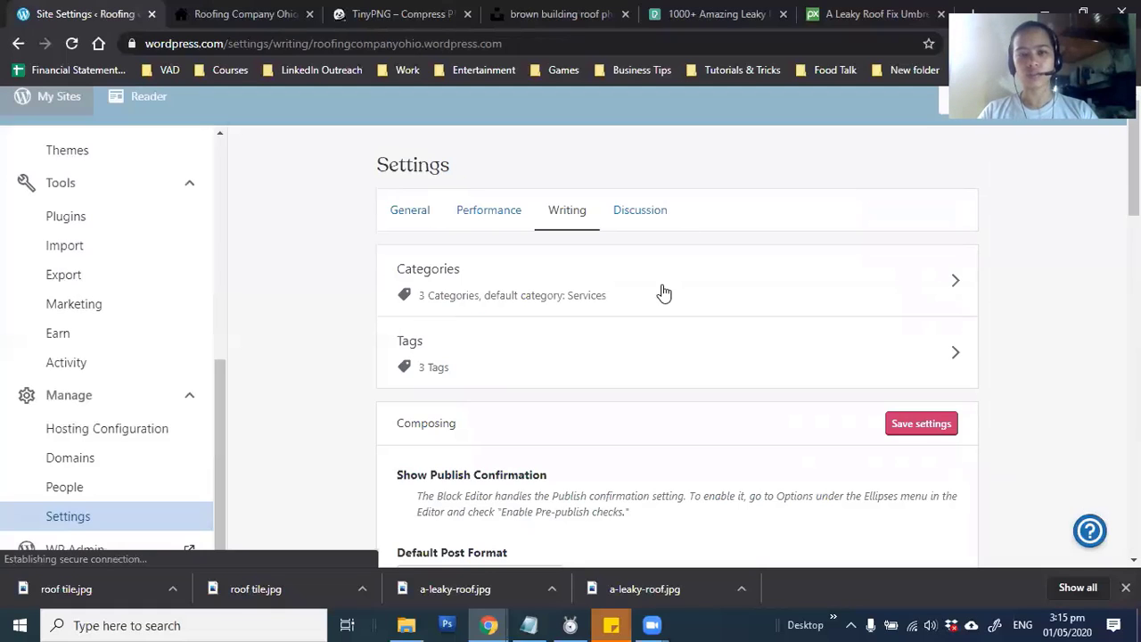
left_click(639, 210)
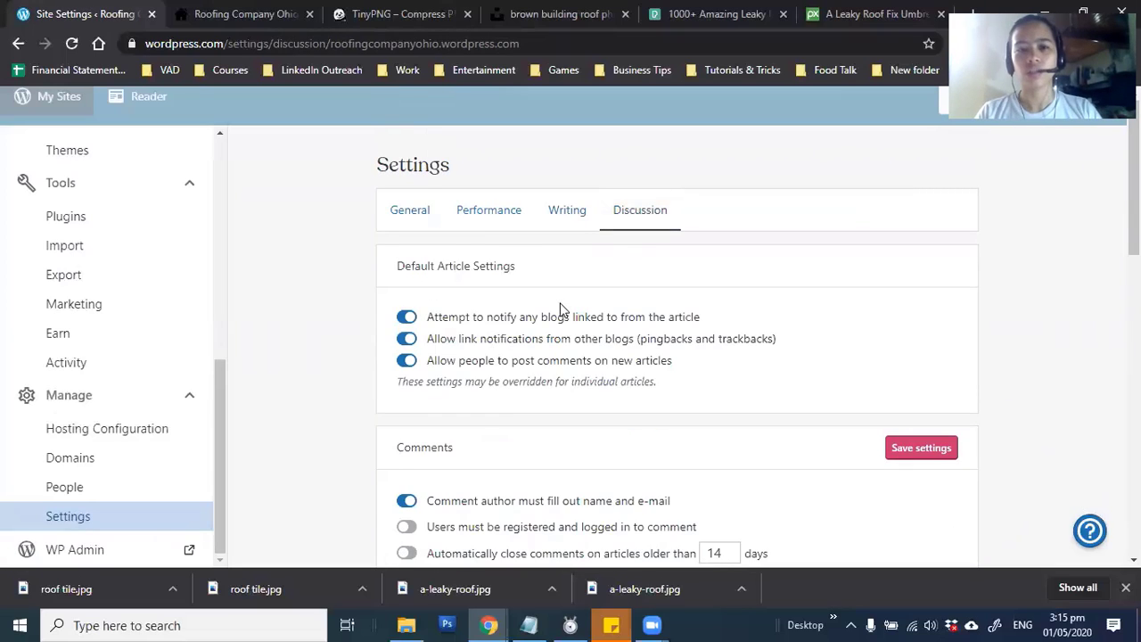
scroll(561, 321, "down", 1)
left_click(405, 256)
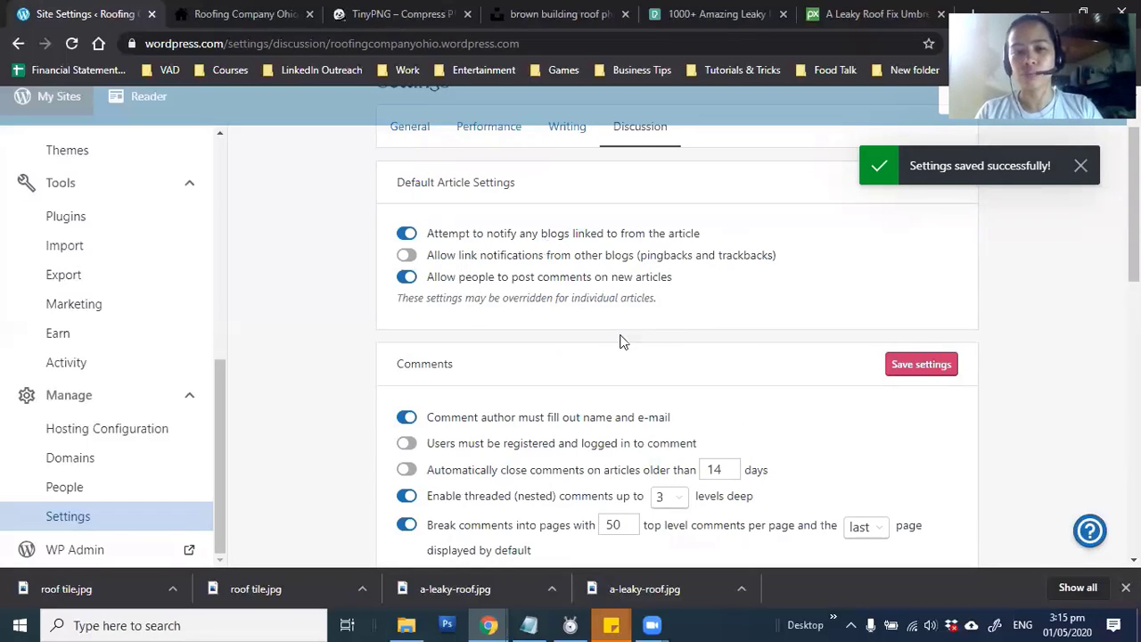
Step: Turn on the requirement that comments be manually approved before they appear, and save the Discussion settings
scroll(622, 342, "down", 5)
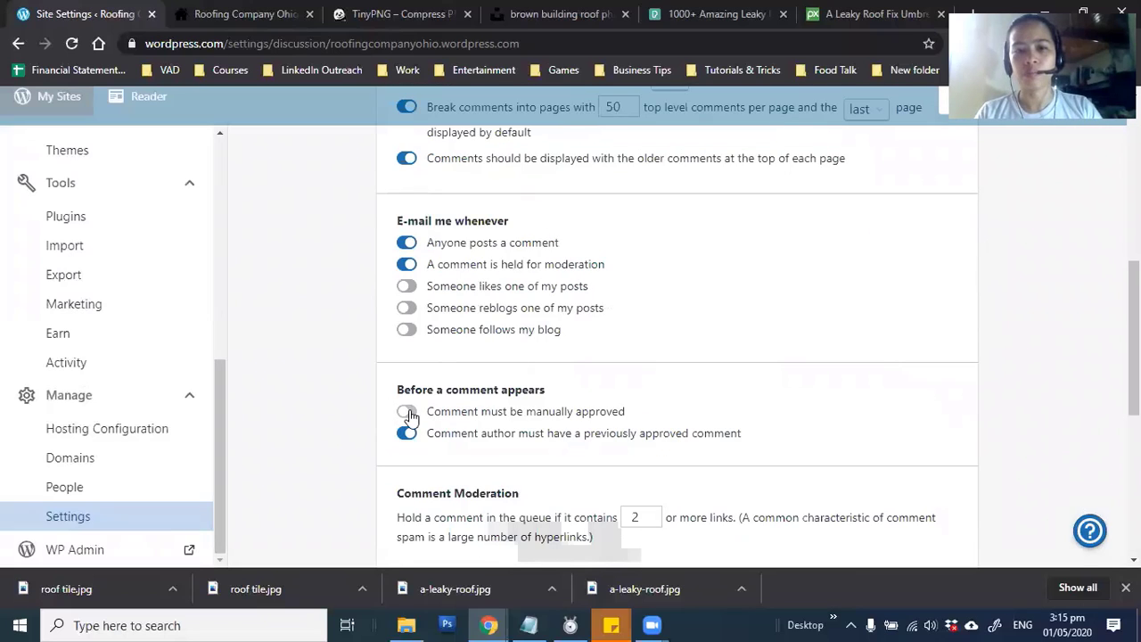
left_click(415, 416)
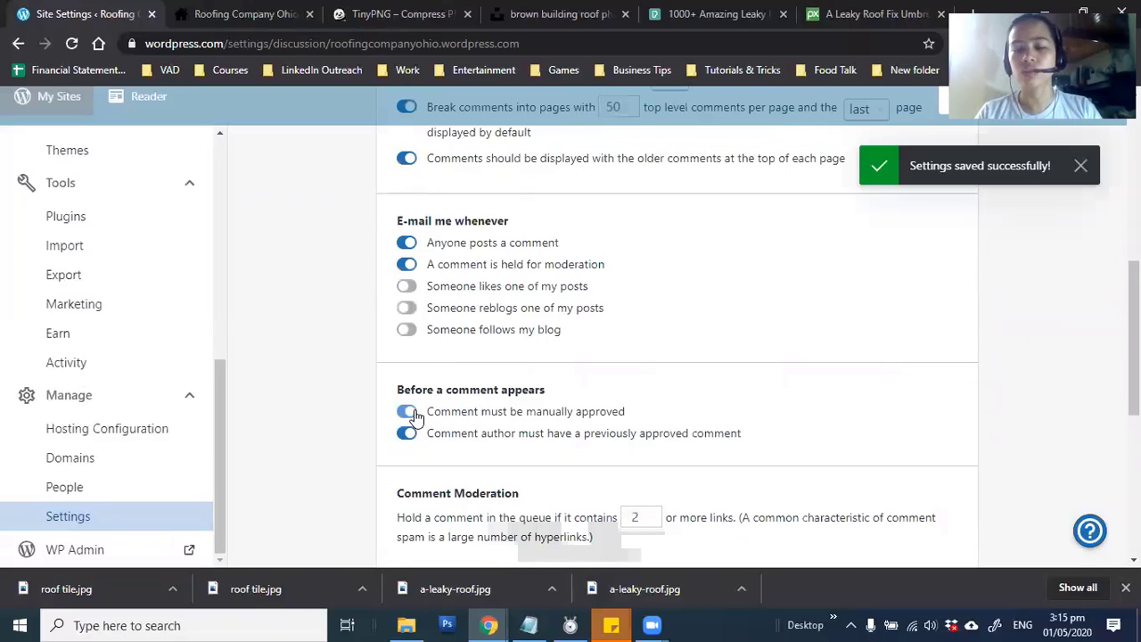
scroll(745, 417, "down", 2)
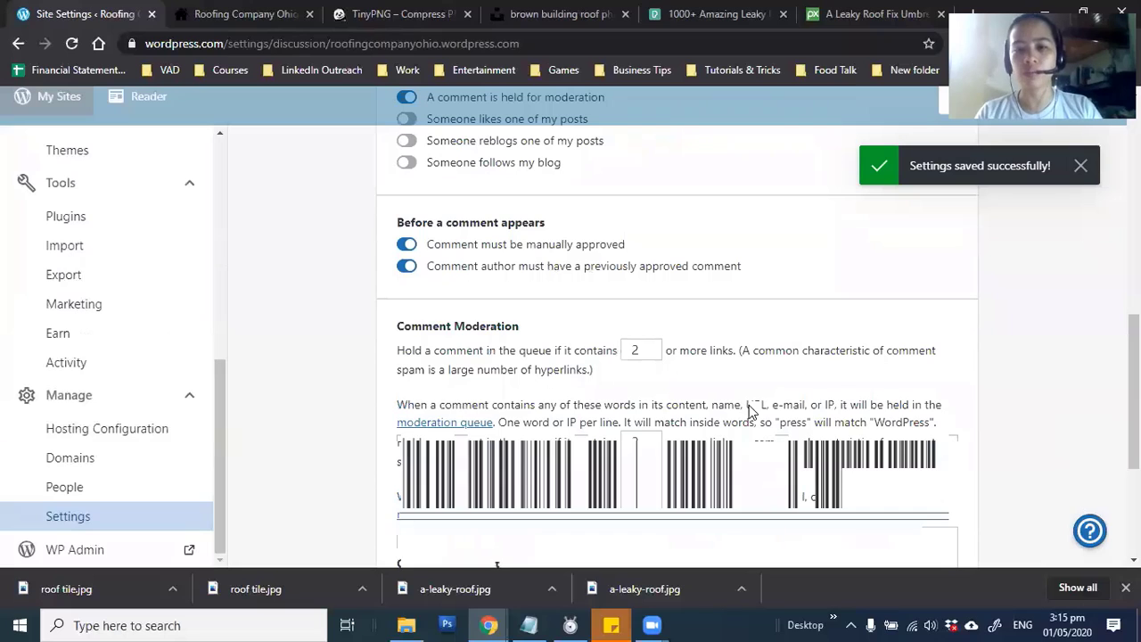
scroll(749, 410, "up", 6)
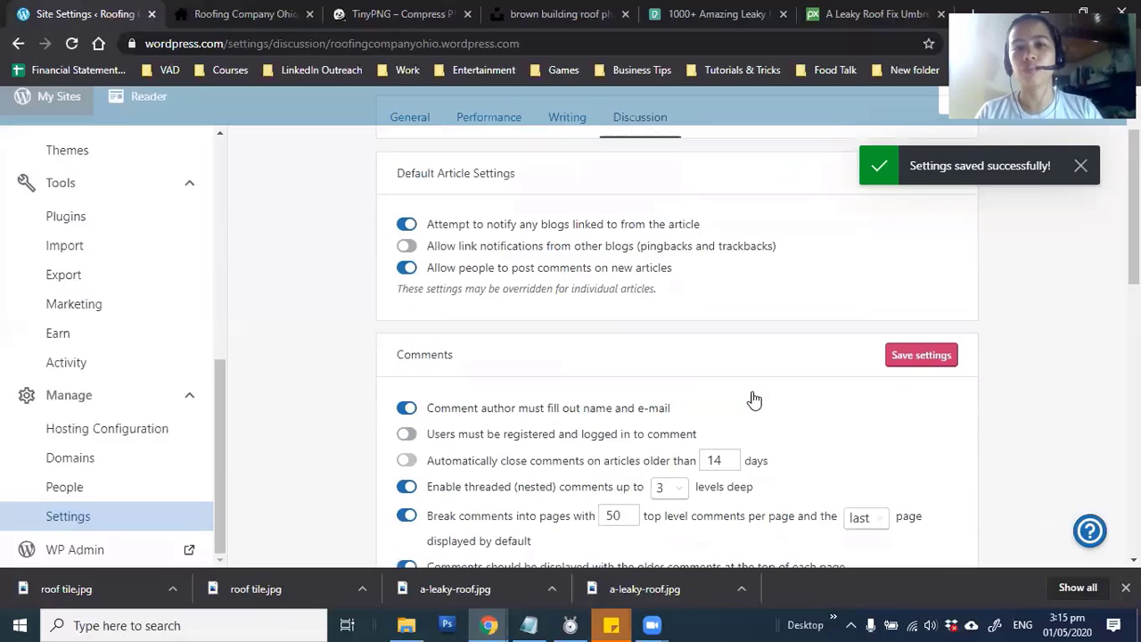
scroll(749, 396, "up", 1)
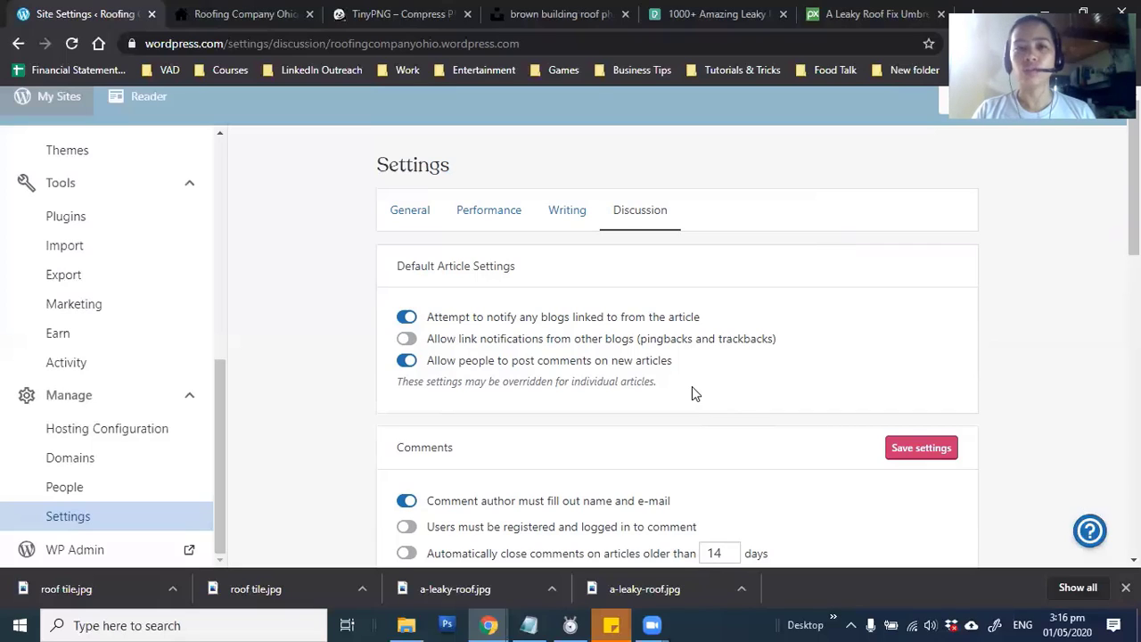
left_click(920, 447)
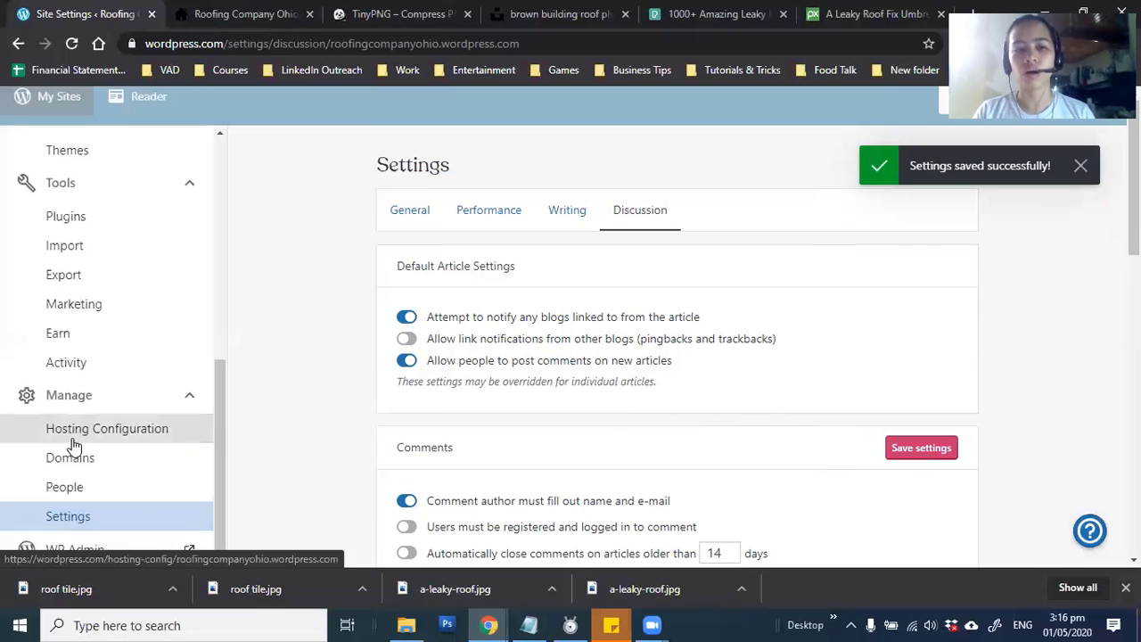
scroll(548, 502, "down", 5)
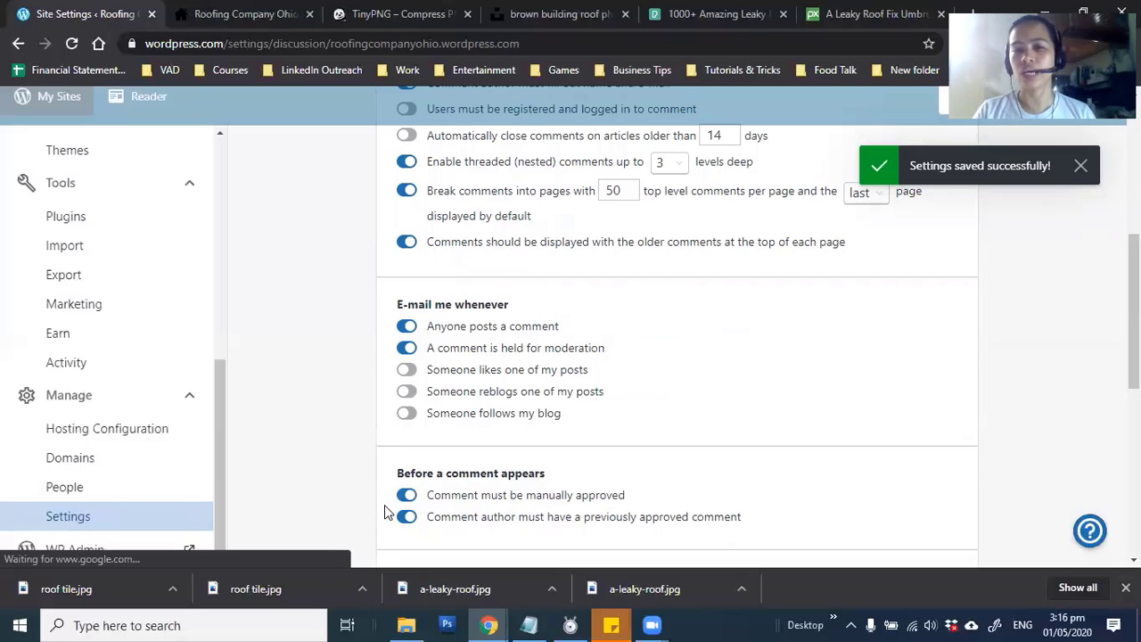
scroll(384, 511, "up", 1)
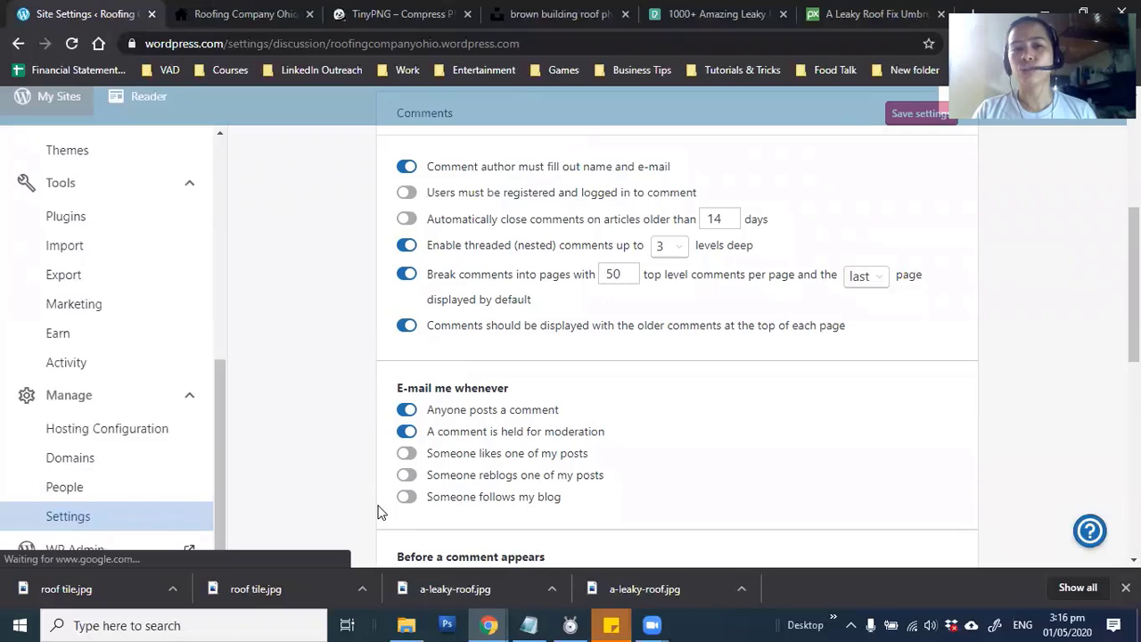
scroll(377, 510, "up", 2)
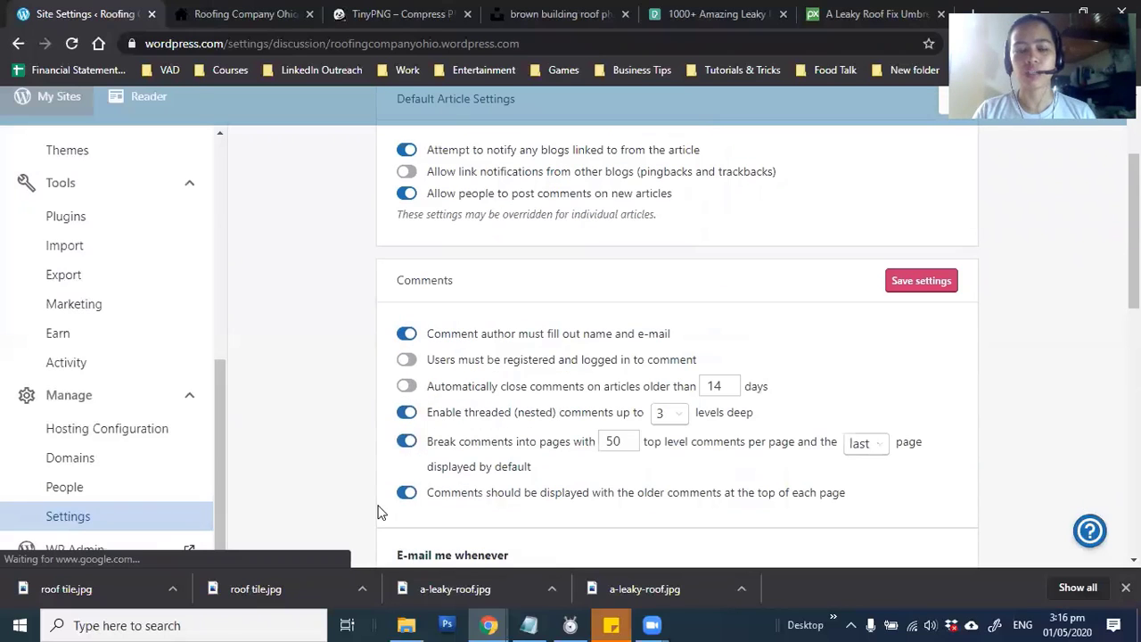
scroll(497, 389, "up", 2)
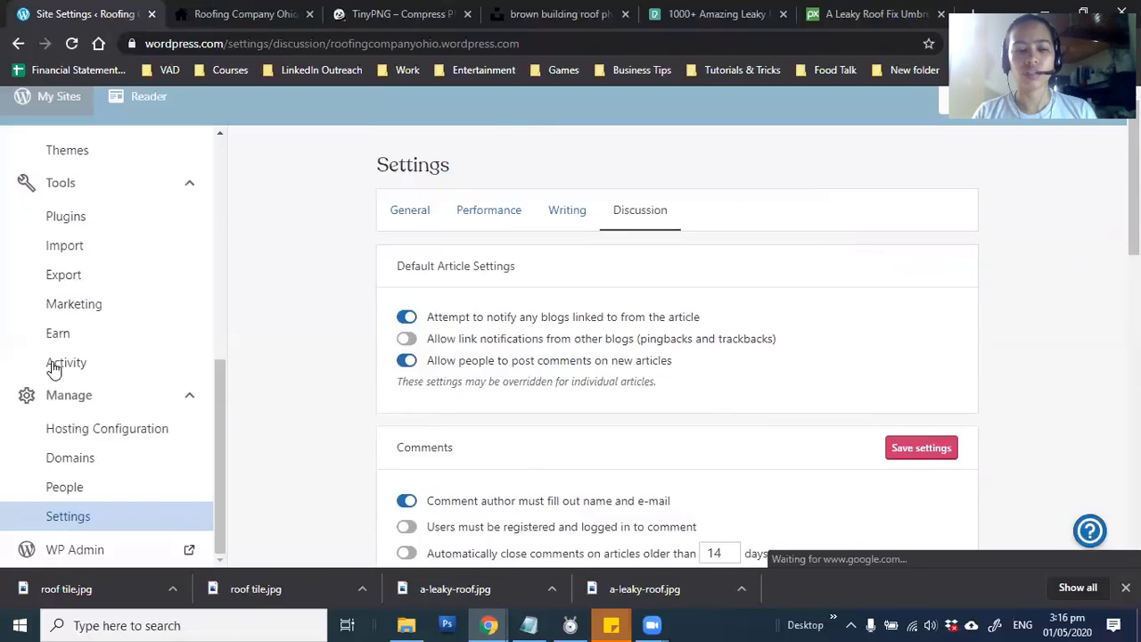
Step: Open the site's People page, examine the roles and fields of the invitation form, and return to the team list
left_click(64, 487)
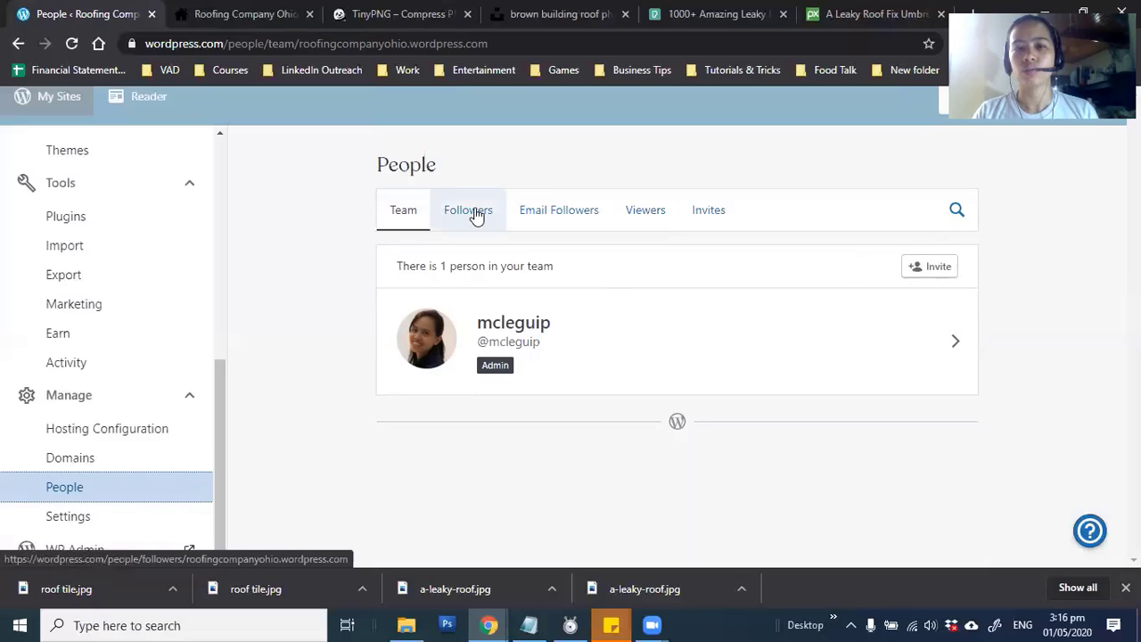
left_click(924, 277)
scroll(909, 282, "down", 2)
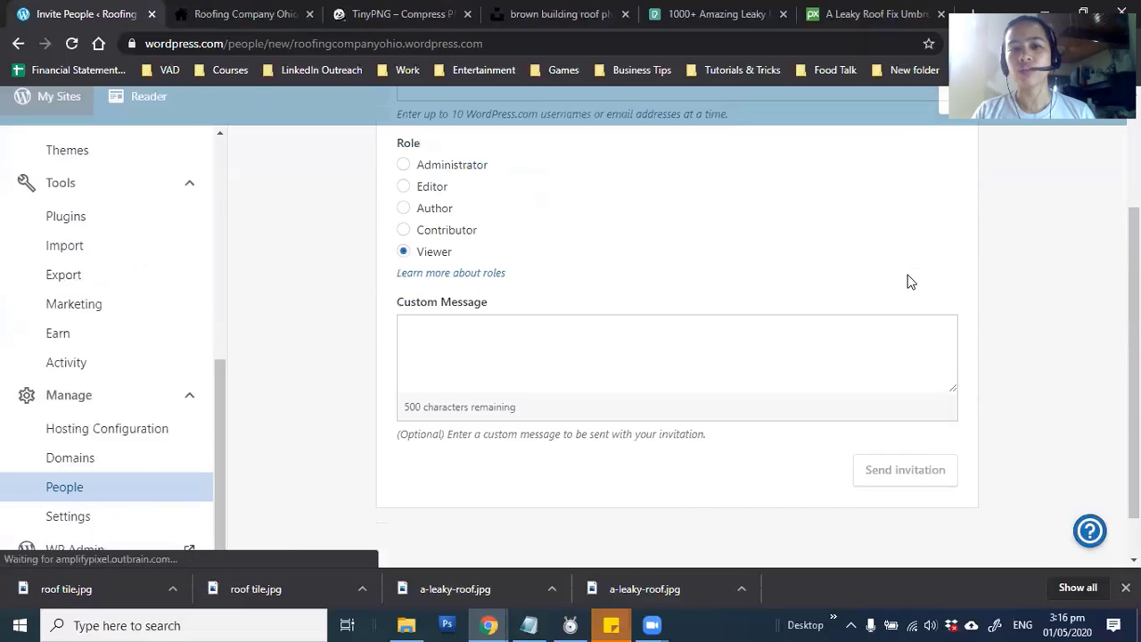
scroll(909, 281, "up", 1)
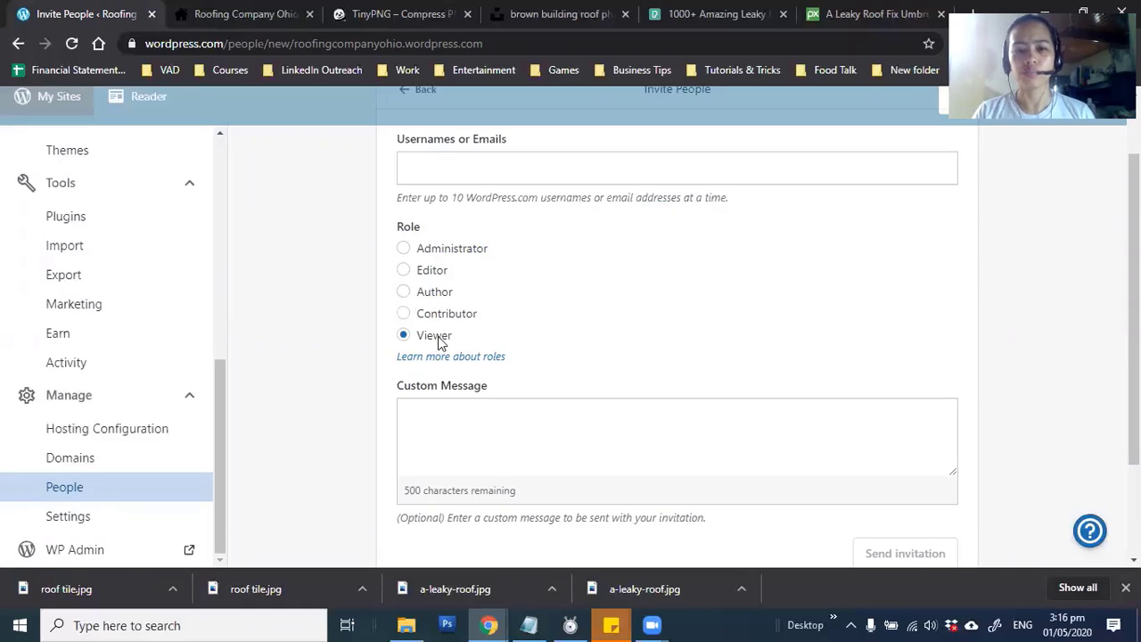
scroll(500, 390, "down", 1)
scroll(519, 400, "up", 2)
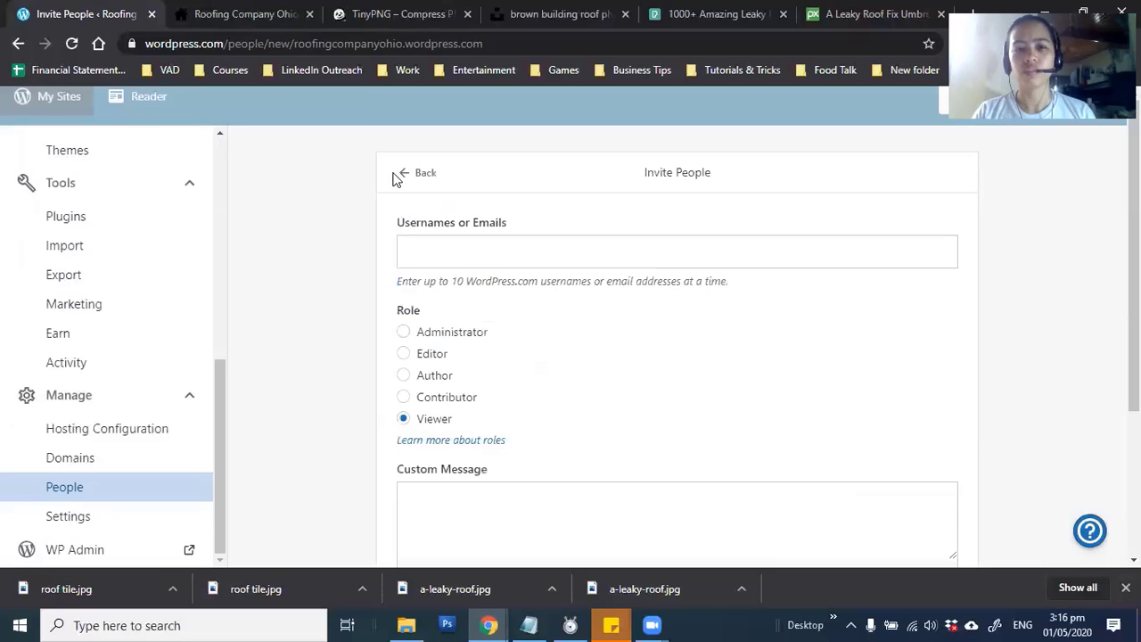
left_click(401, 174)
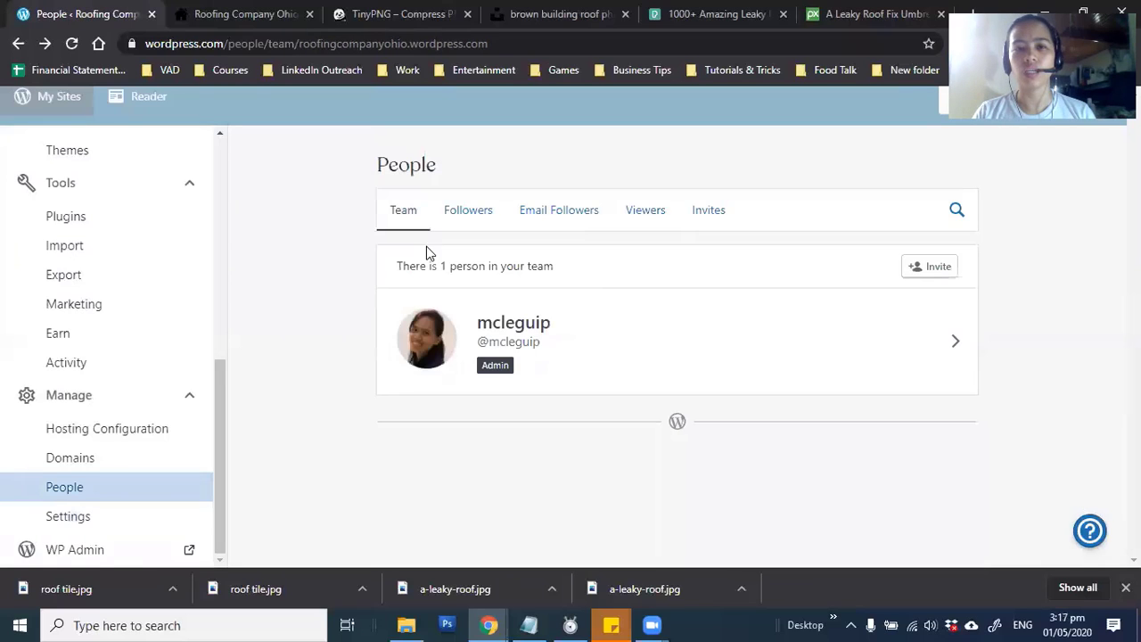
Step: View the site's Domains, Export and Themes pages in the dashboard
left_click(71, 457)
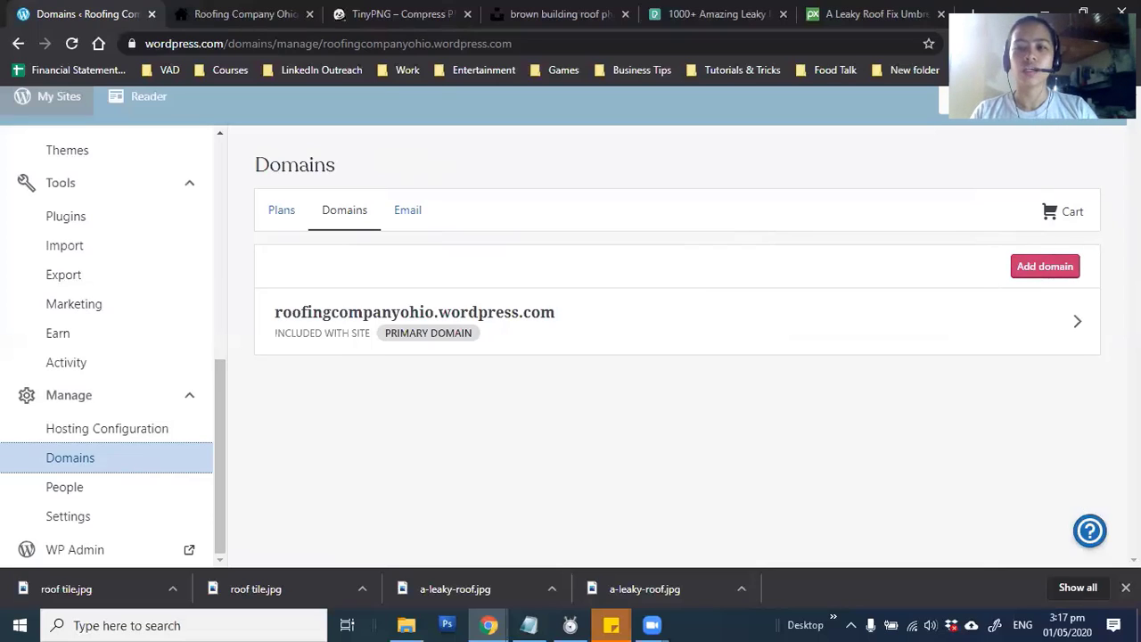
left_click(107, 274)
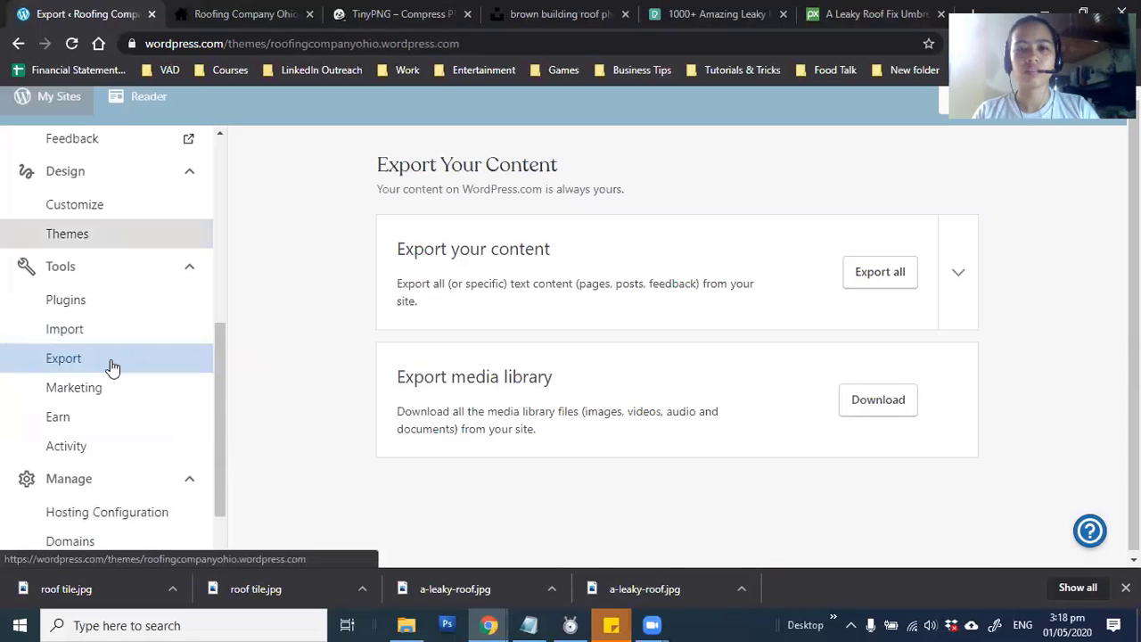
scroll(64, 298, "up", 3)
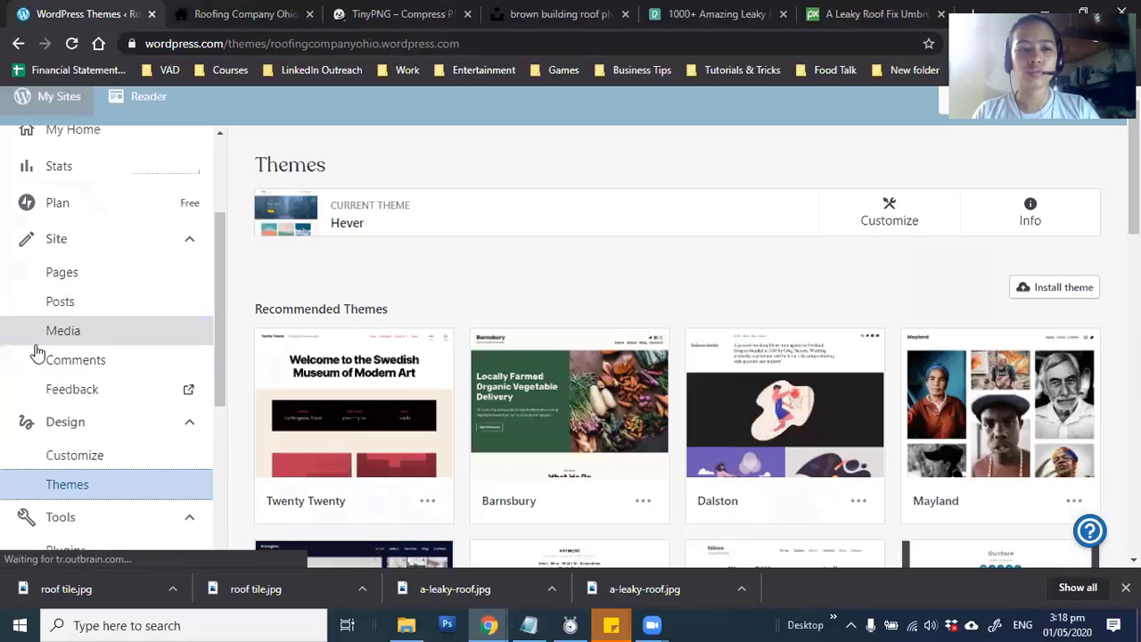
scroll(69, 185, "up", 2)
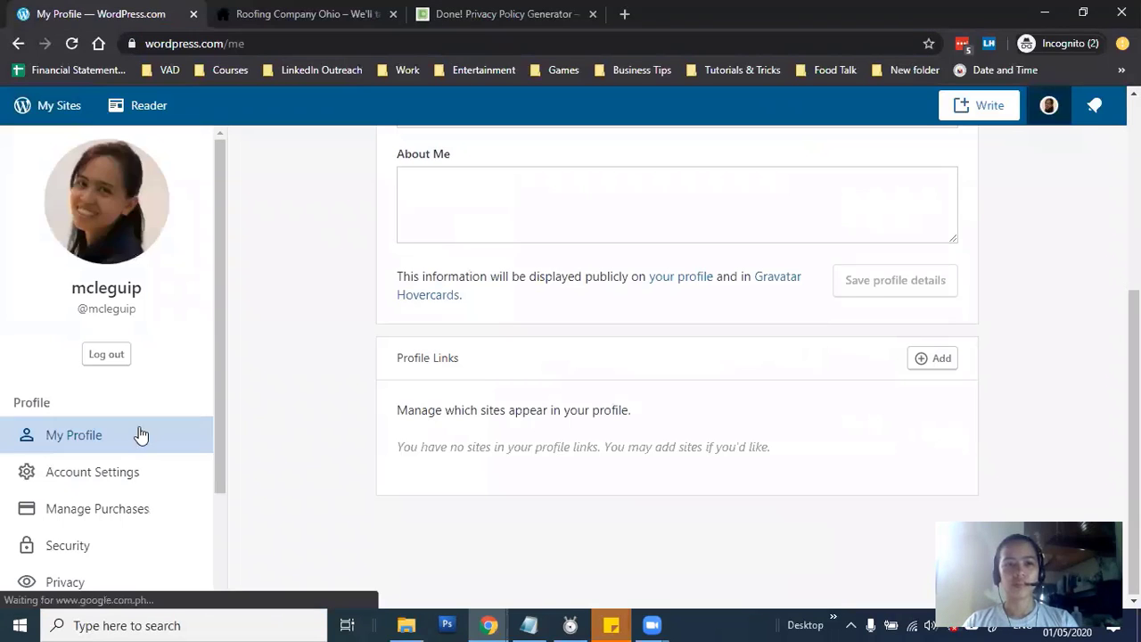
Step: Log out of the WordPress.com account, close the account tab, and reload the Roofing Company Ohio site as a logged-out visitor
left_click(117, 357)
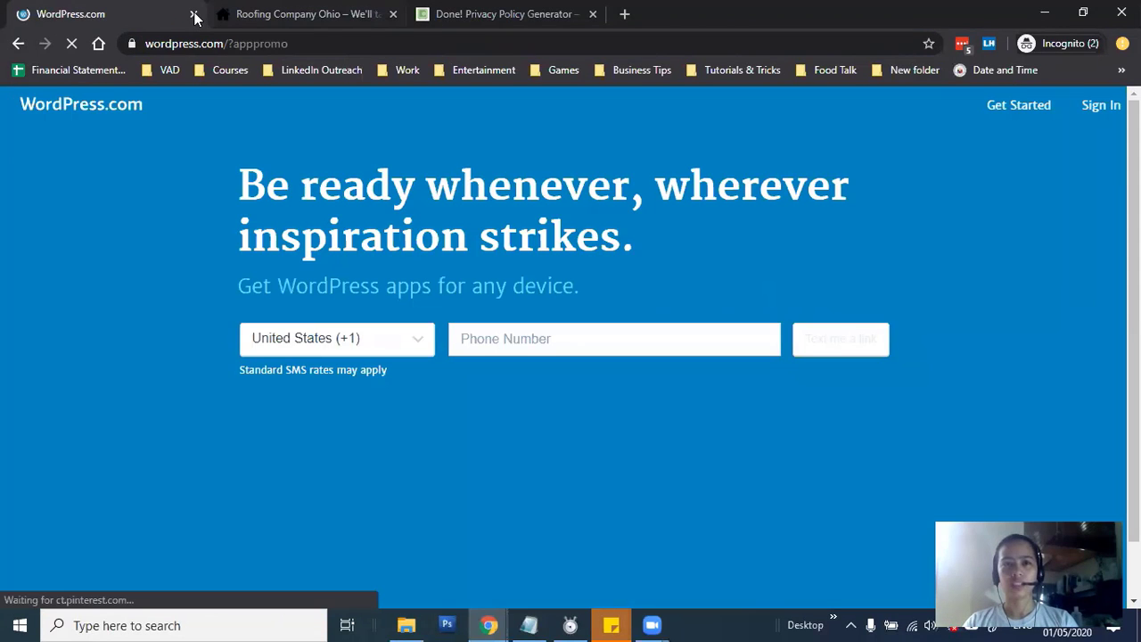
left_click(194, 15)
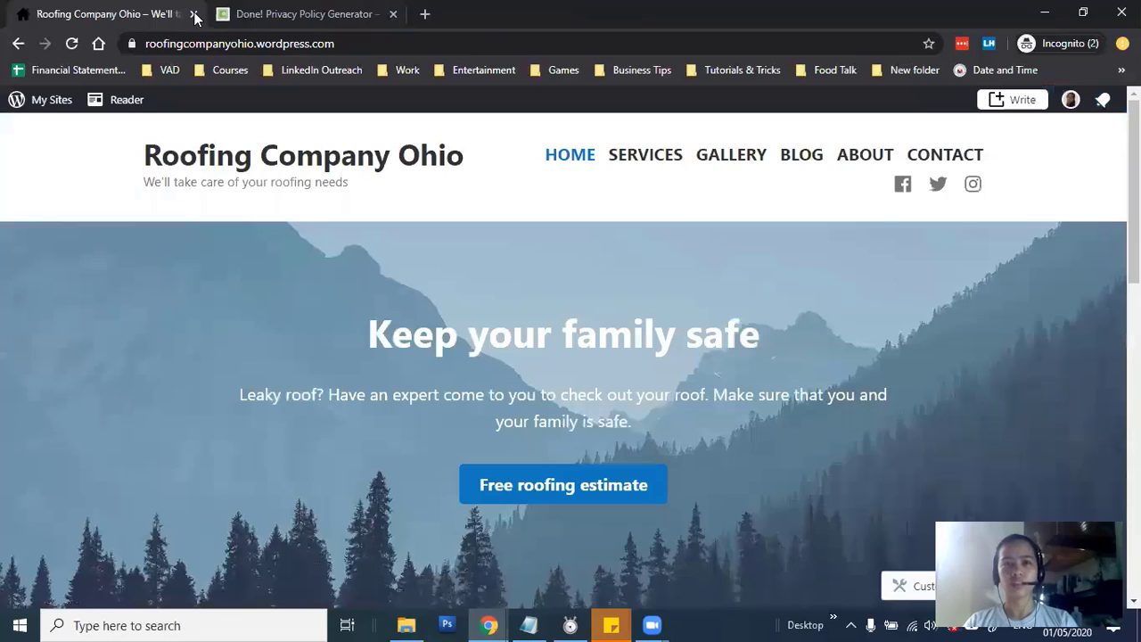
left_click(71, 43)
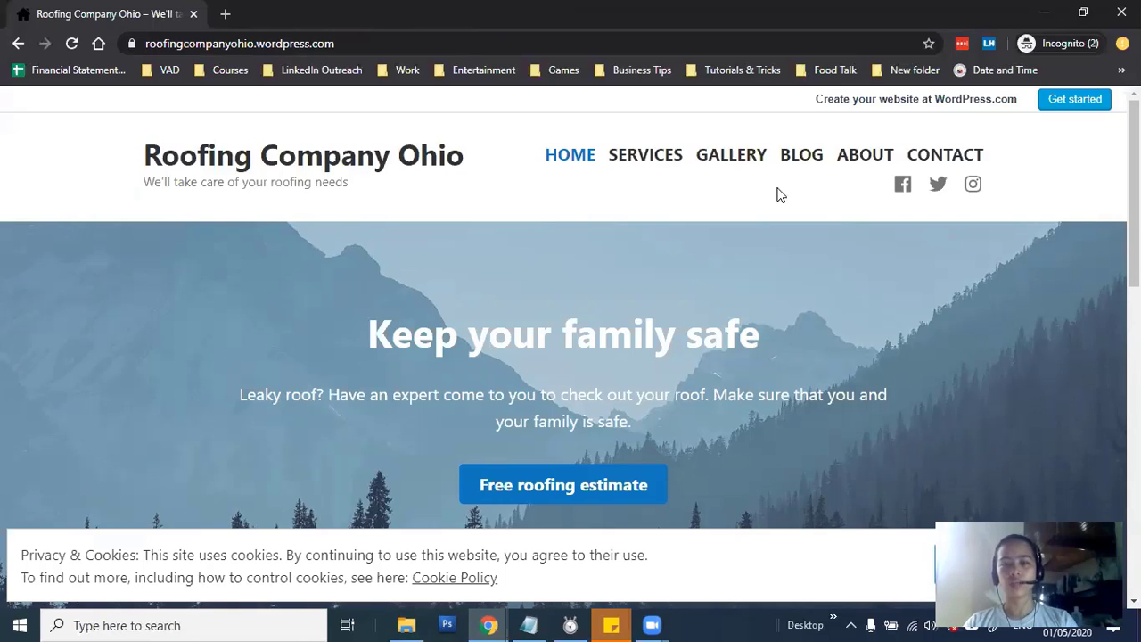
Step: Examine the public home page down to its footer, dismiss the cookie notice, and go back to the start of the home page
scroll(570, 357, "down", 2)
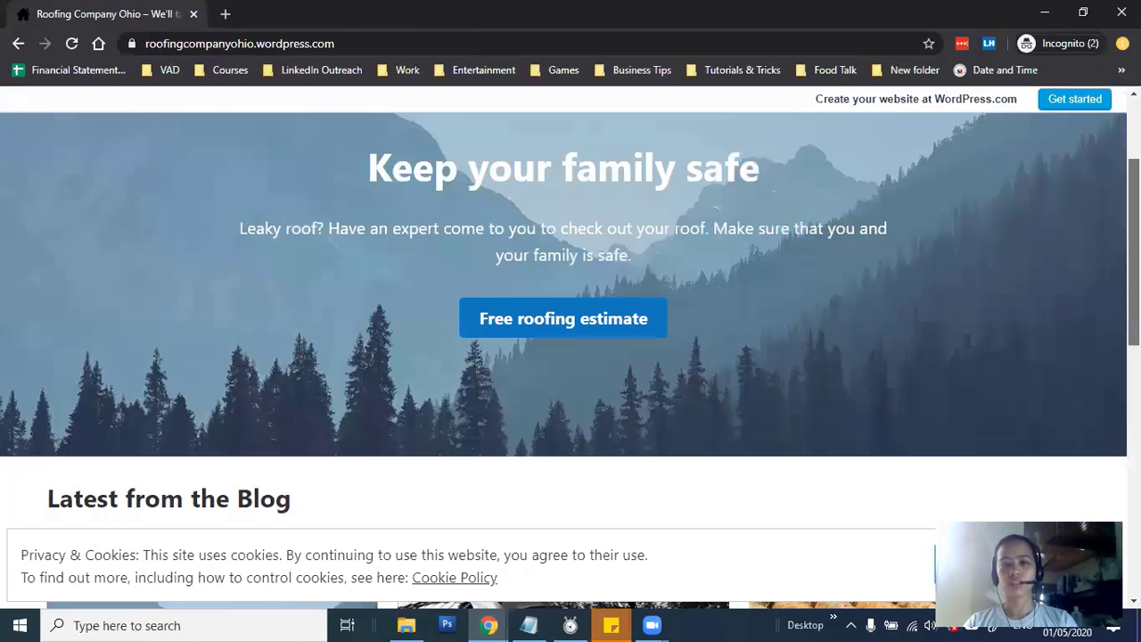
scroll(571, 356, "down", 3)
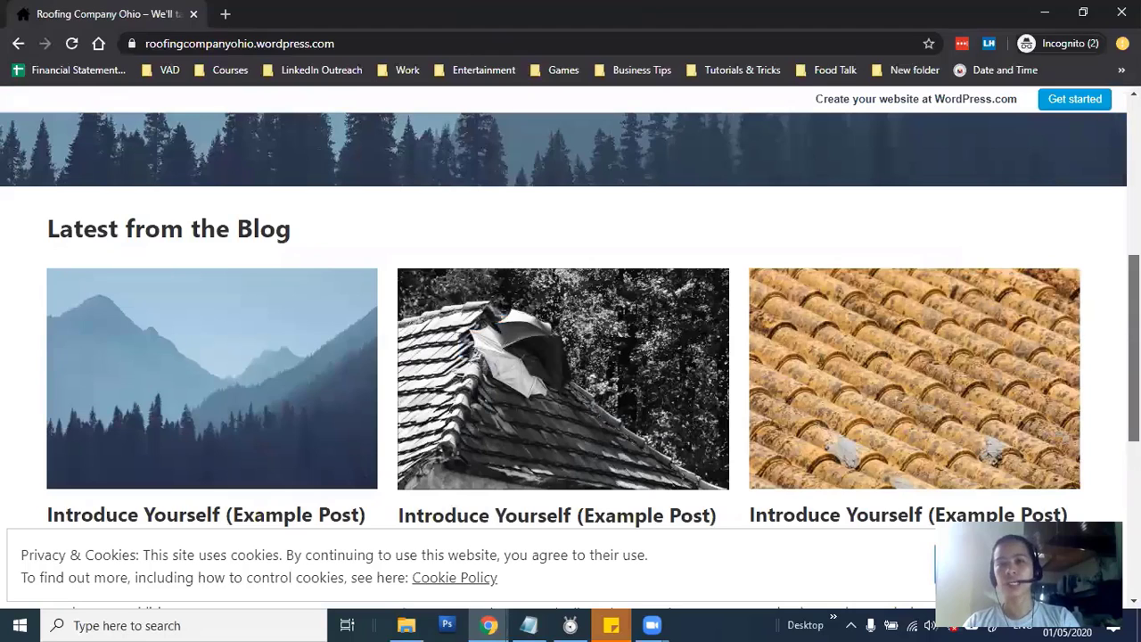
scroll(938, 470, "down", 5)
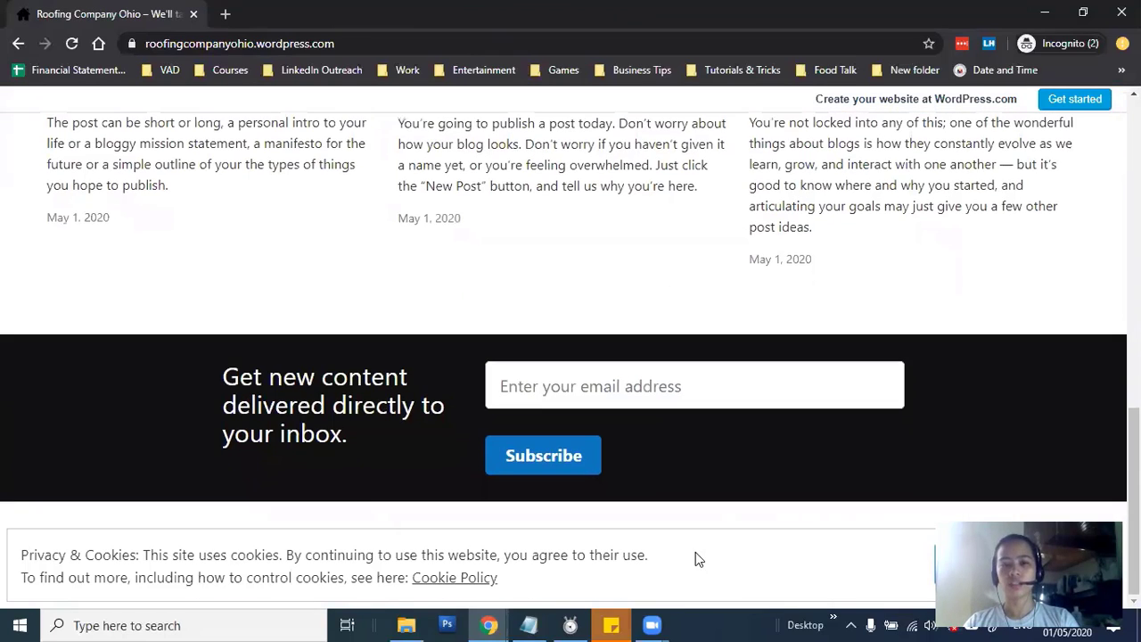
left_click(932, 567)
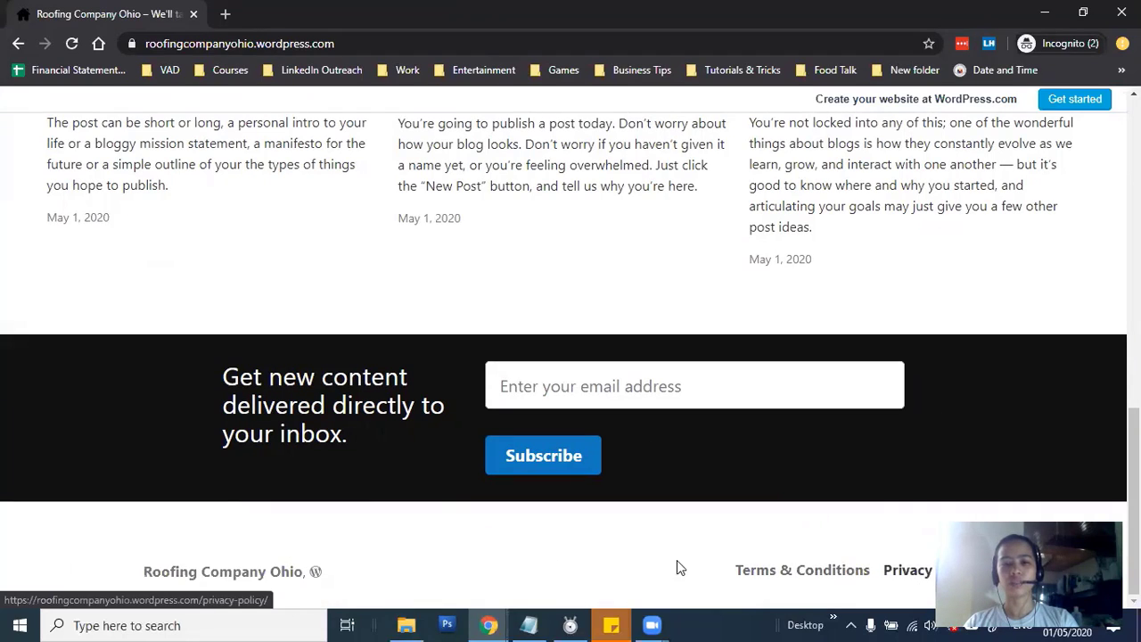
left_click(268, 575)
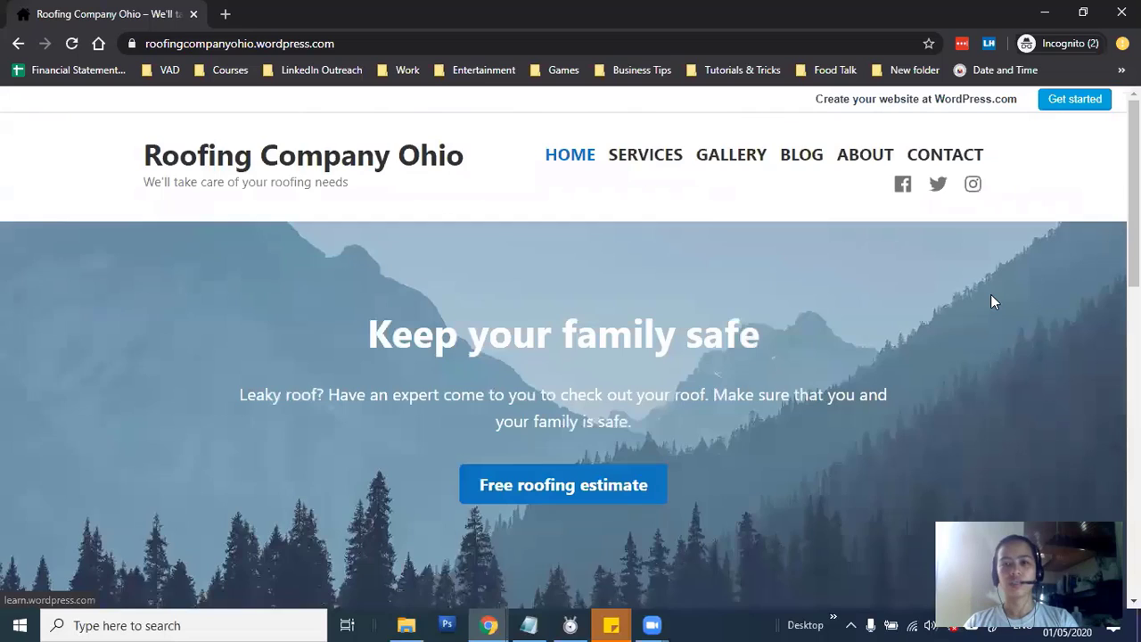